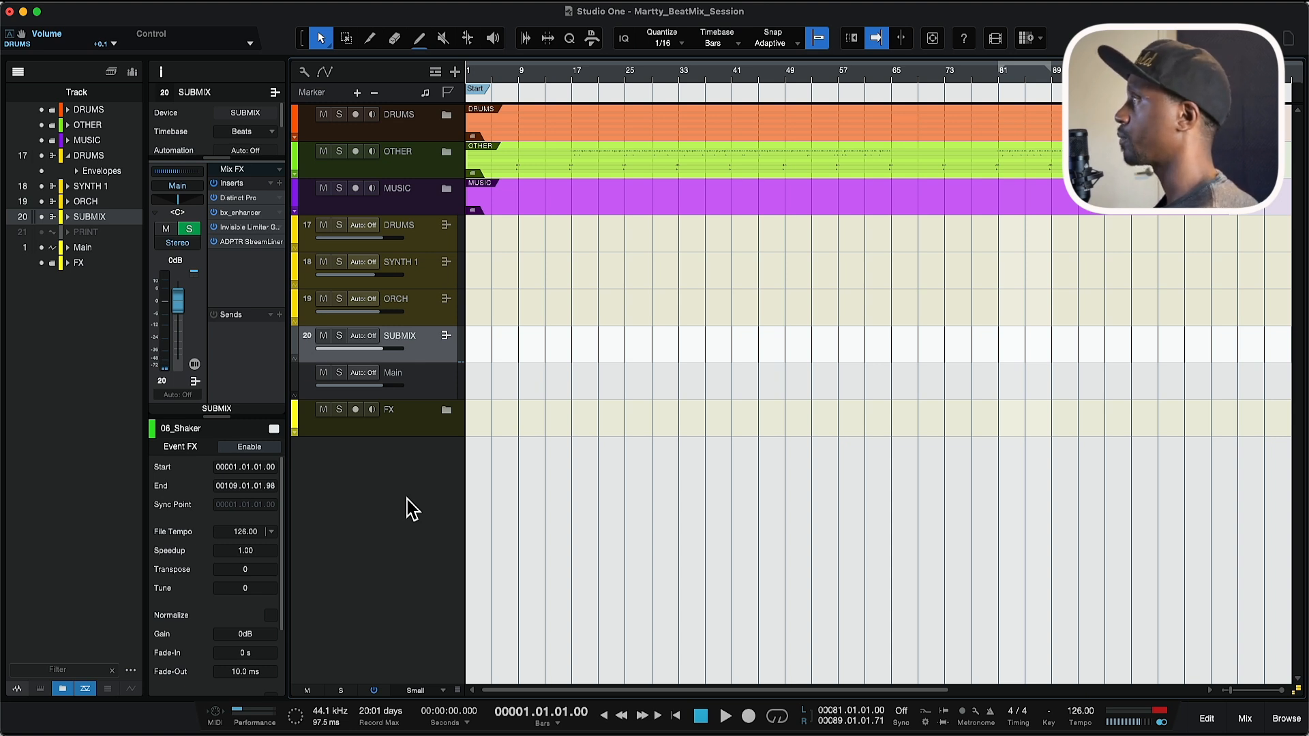
Step: Play the full mix from the start of the song through about bar 32 and stop playback
key("space")
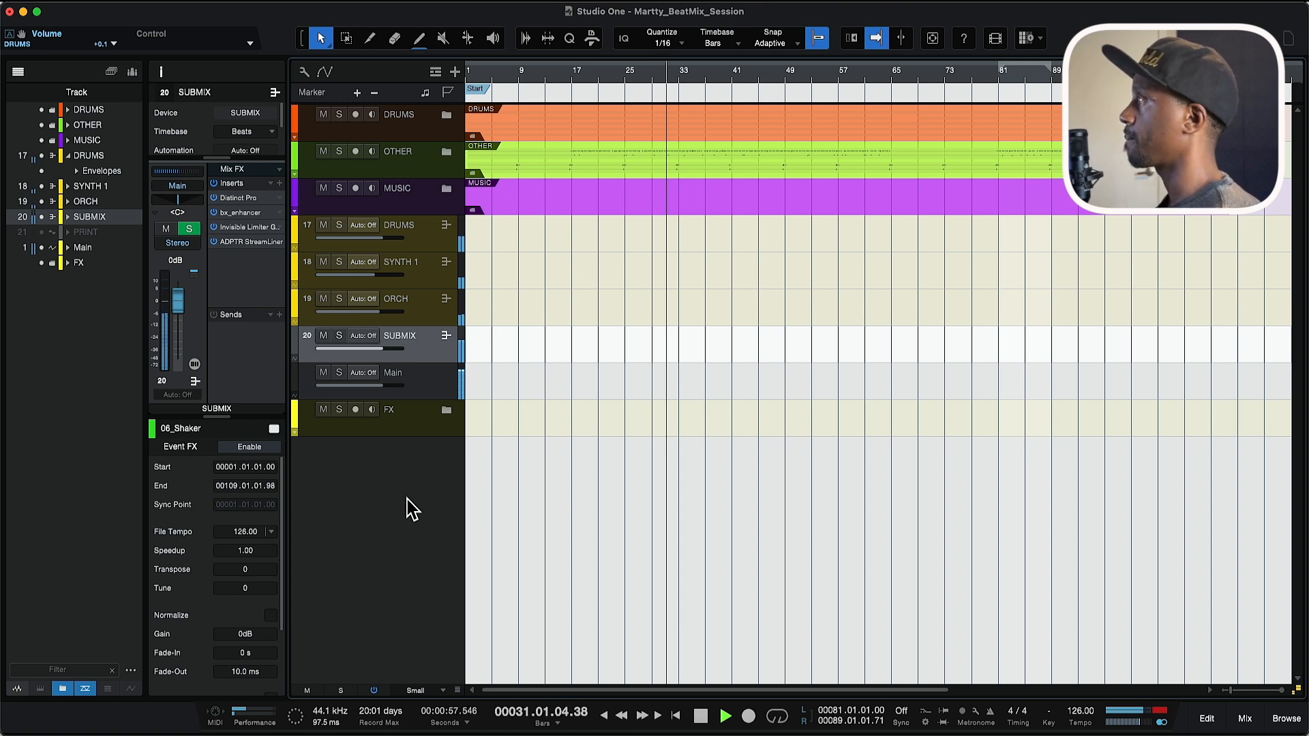
left_click(408, 506)
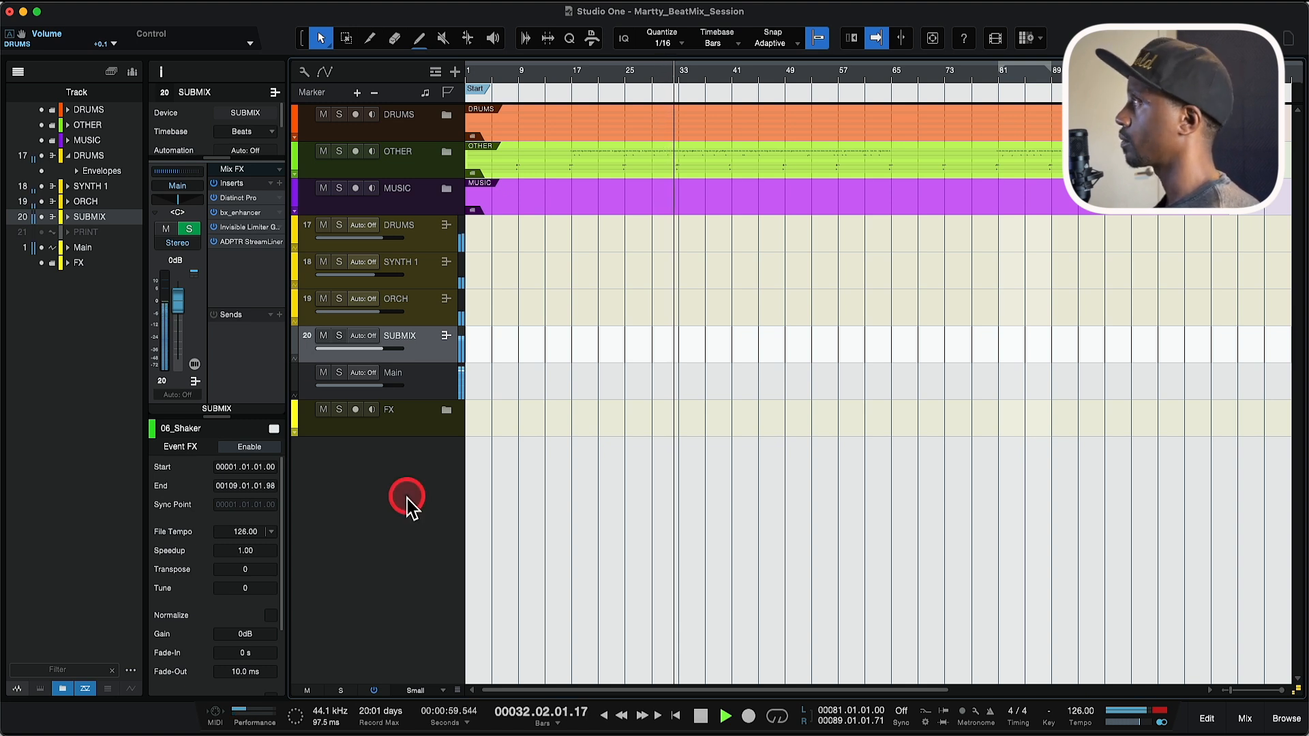
key("space")
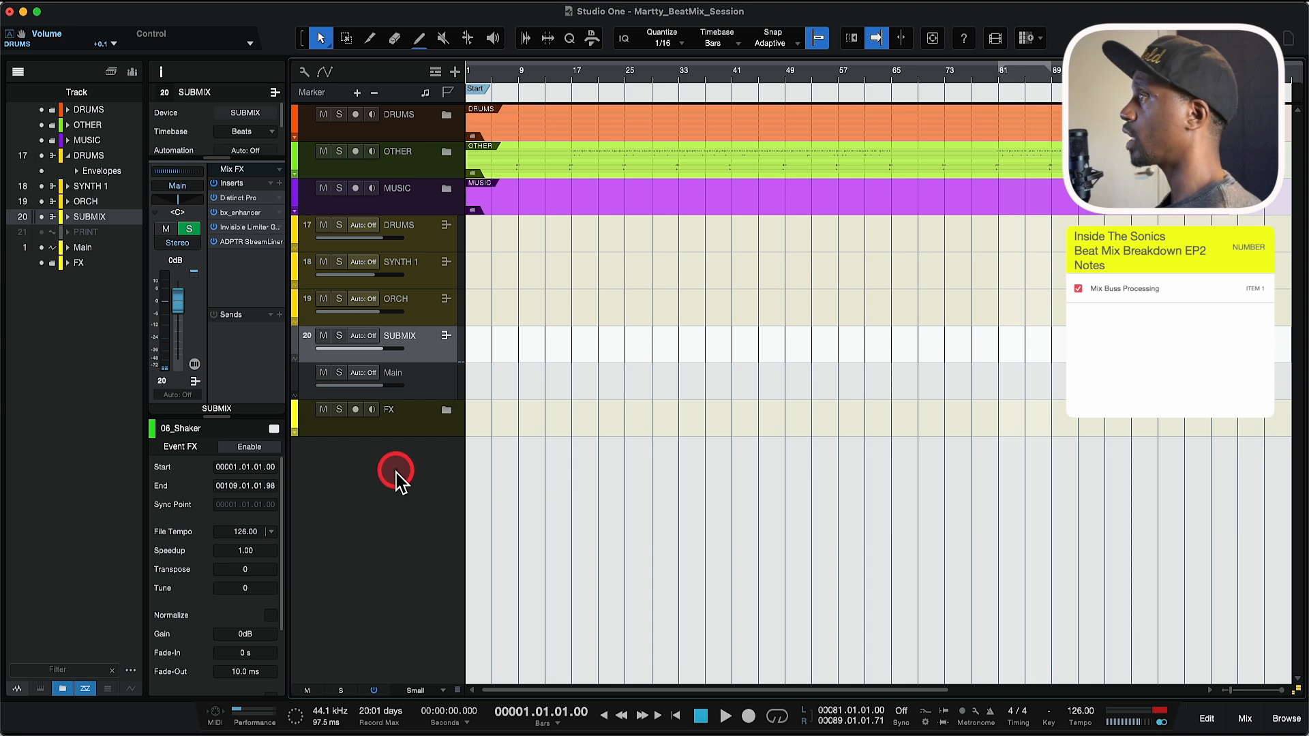
Step: Open the Distinct Pro insert of the SUBMIX channel and reposition its window so all controls are visible
double_click(247, 202)
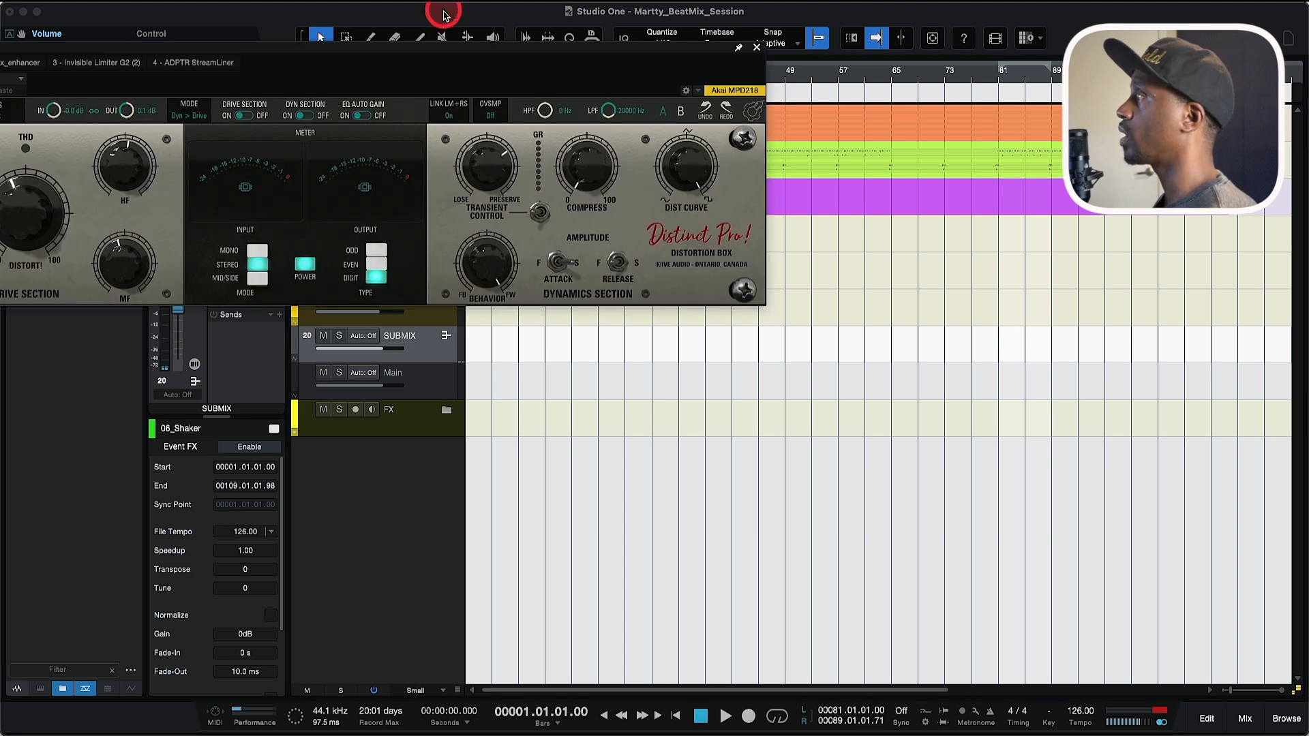
left_click_drag(460, 48, 734, 200)
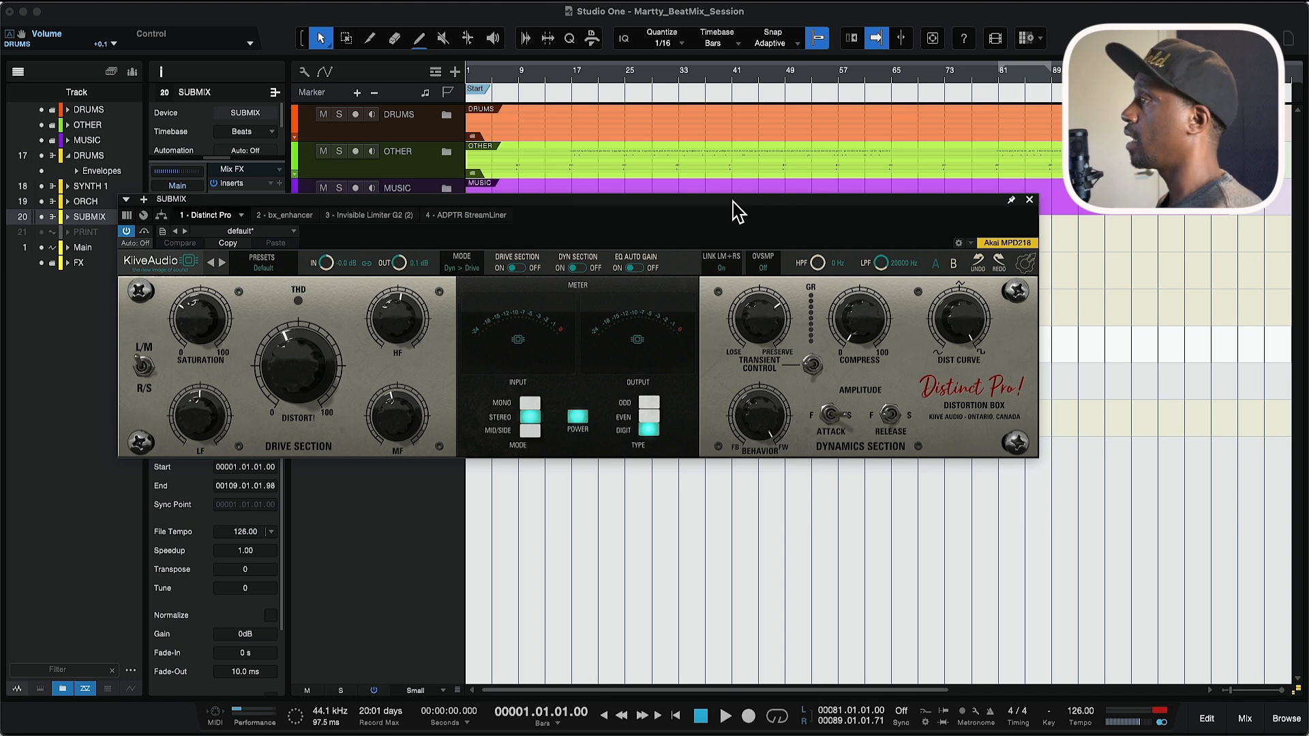
left_click_drag(733, 202, 781, 181)
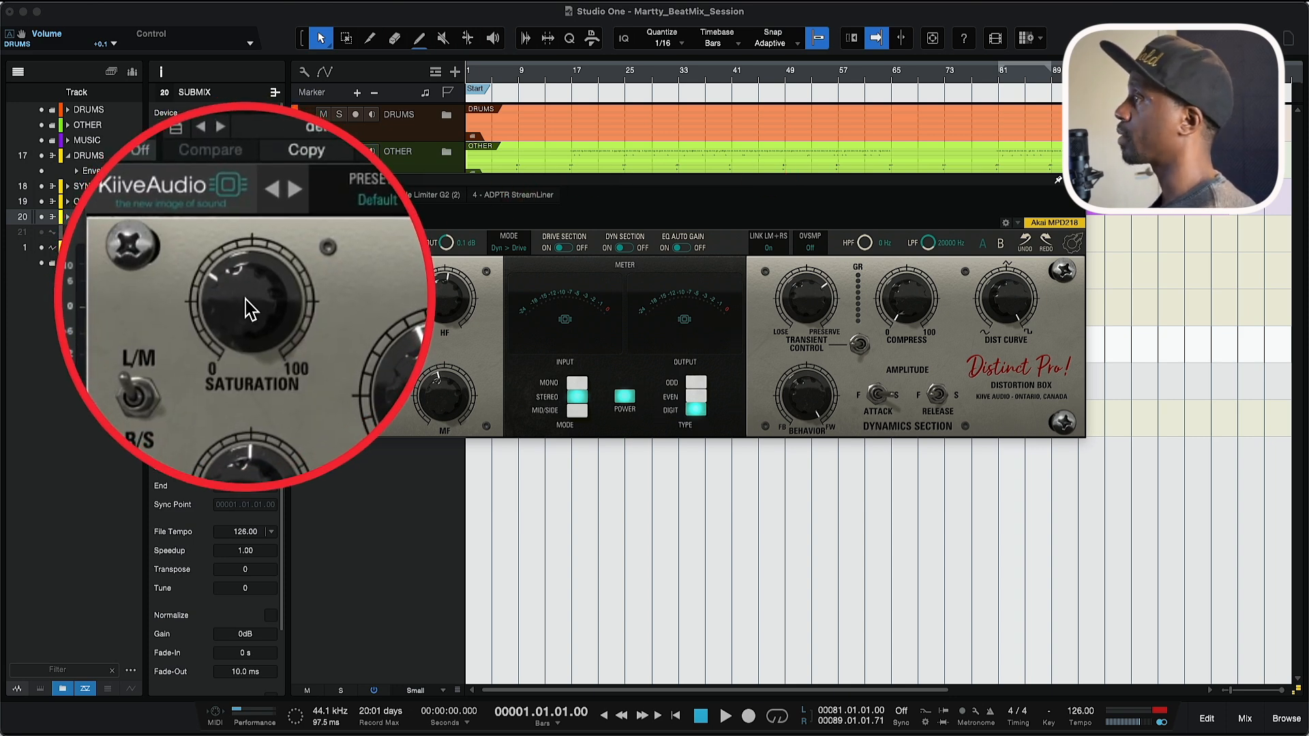
Step: Check the exact Saturation value in Distinct Pro's drive section
left_click(246, 299)
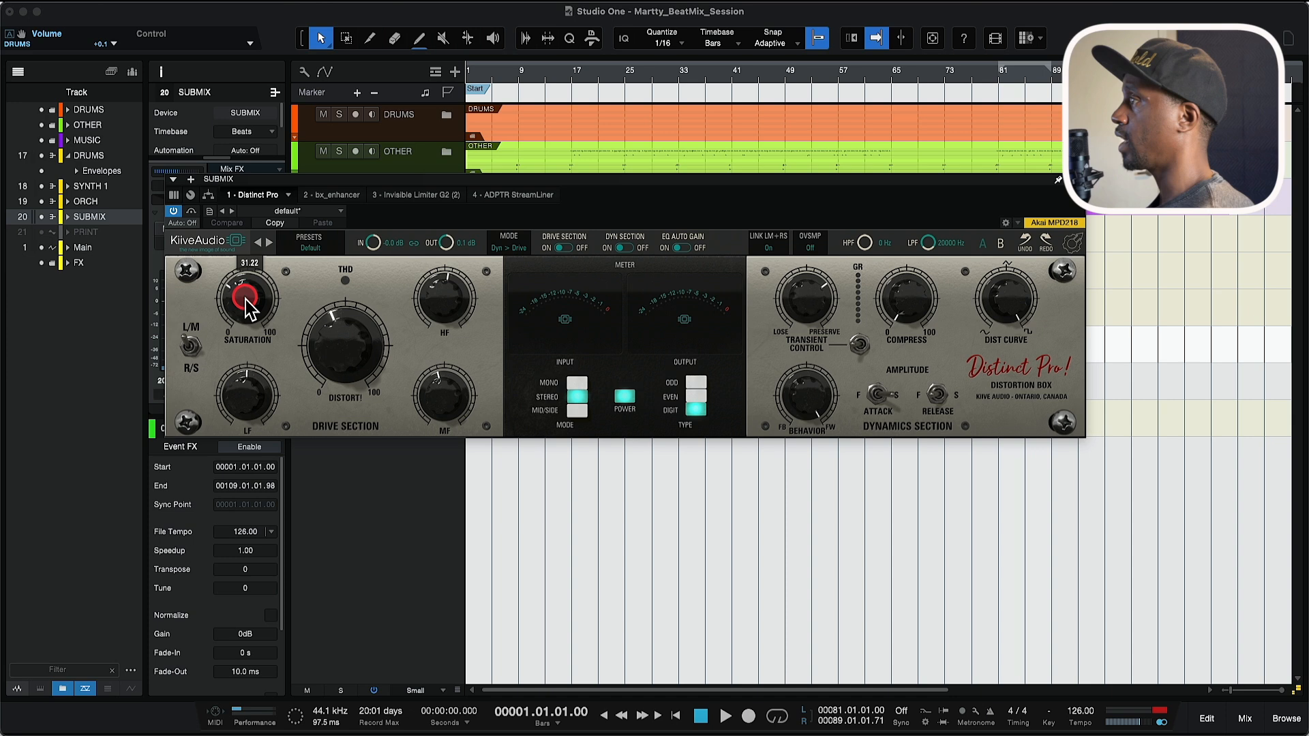
left_click(247, 300)
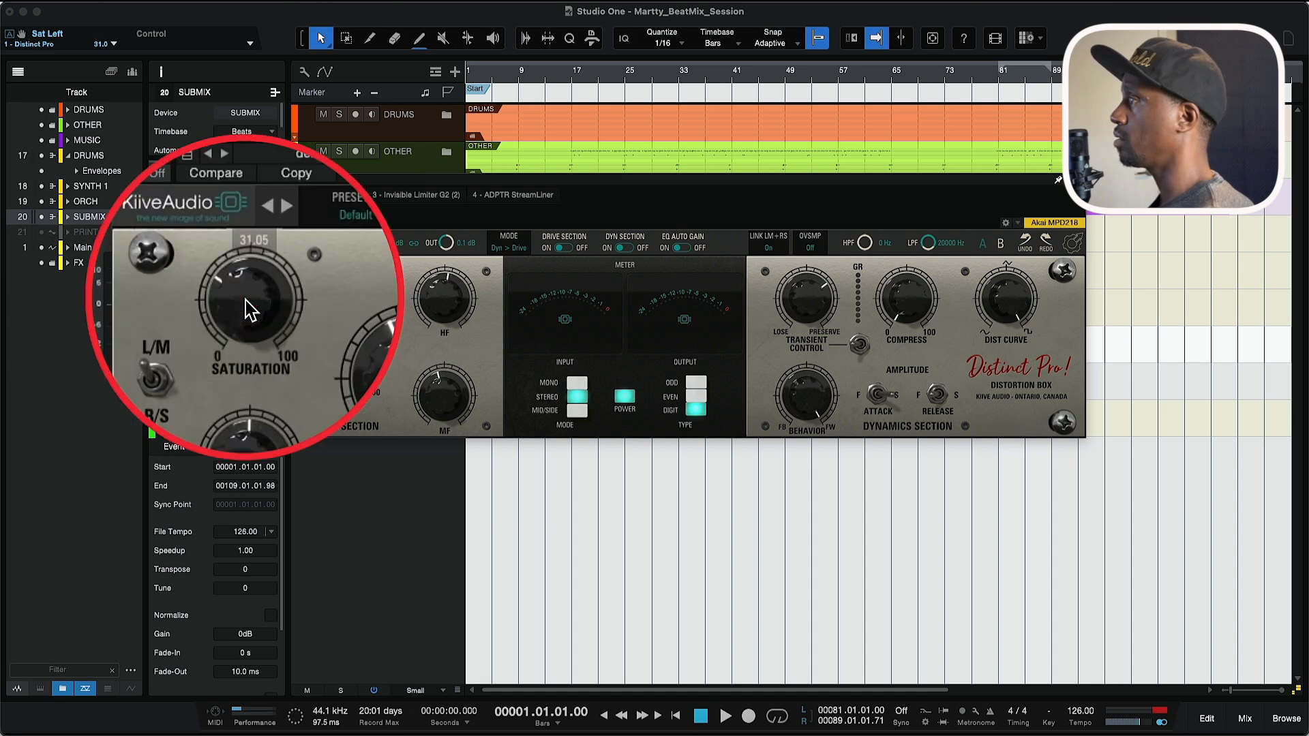
double_click(246, 299)
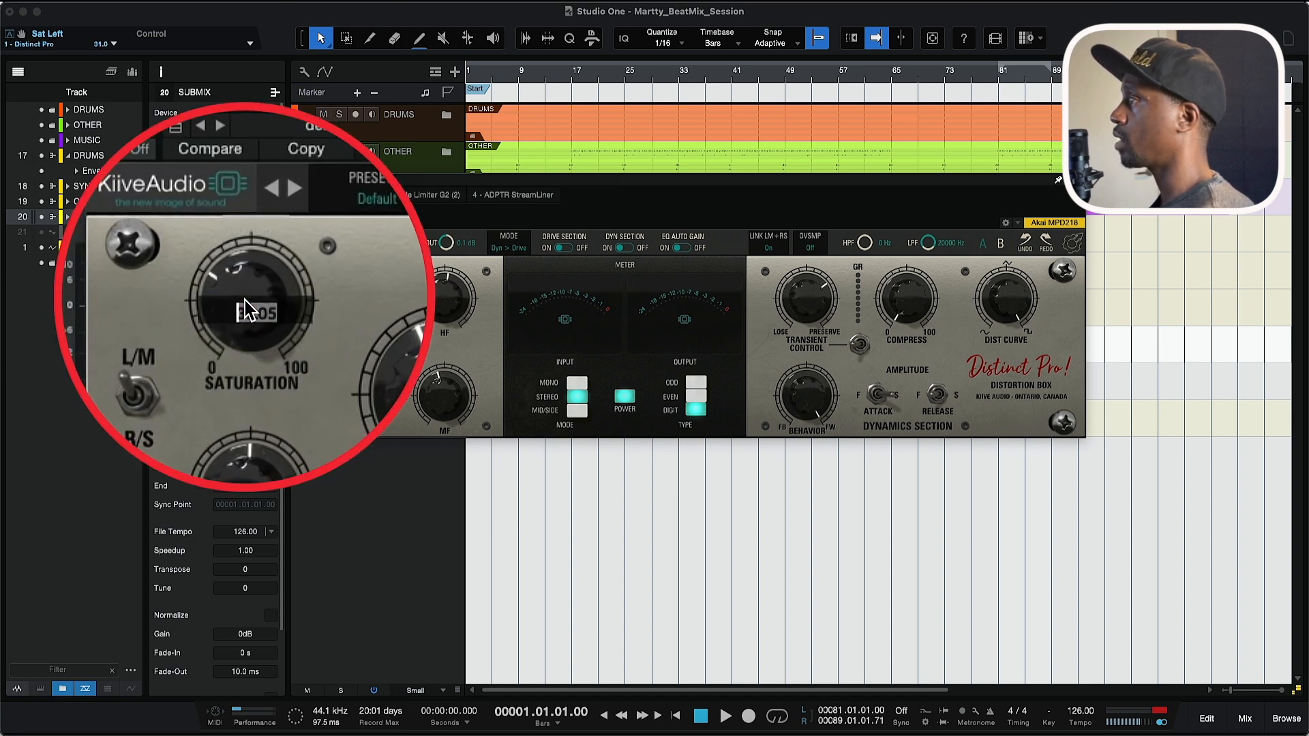
left_click(254, 292)
left_click(288, 333)
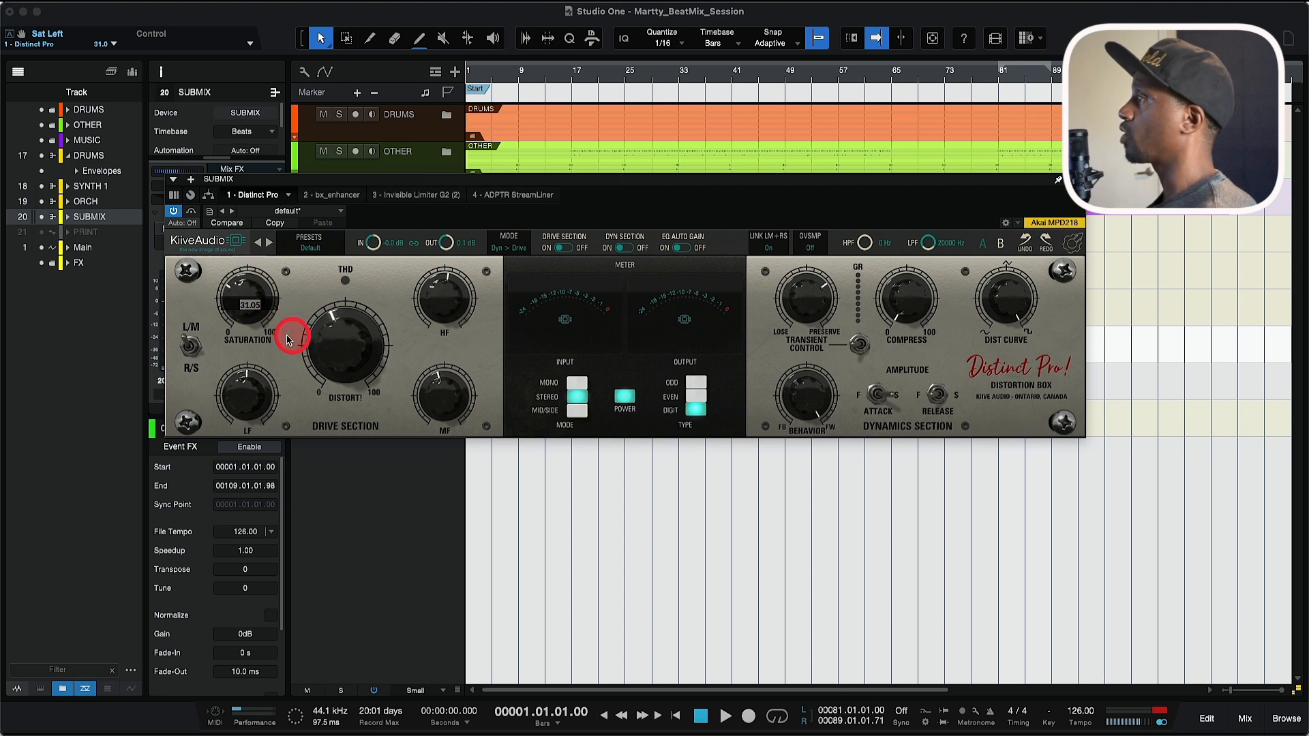
left_click(250, 303)
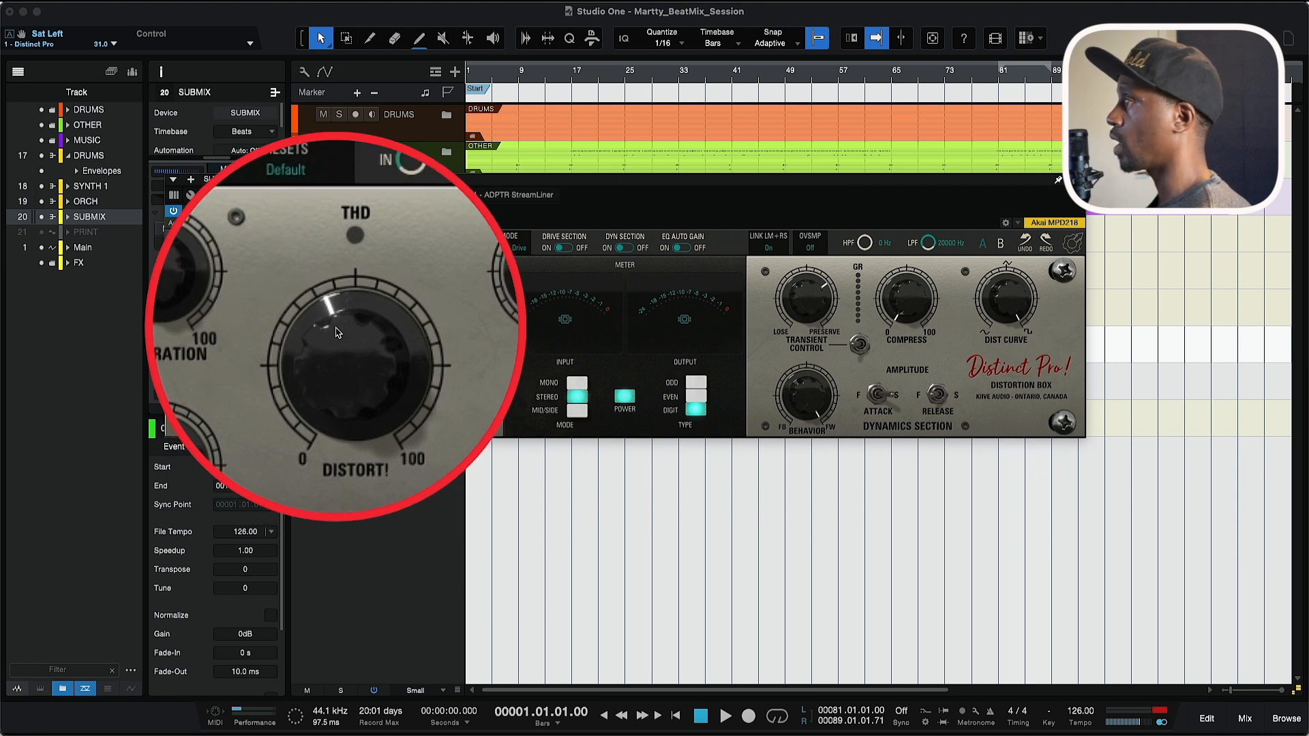
Step: Check the exact Distort! amount in Distinct Pro and keep the output type on Digit
double_click(335, 326)
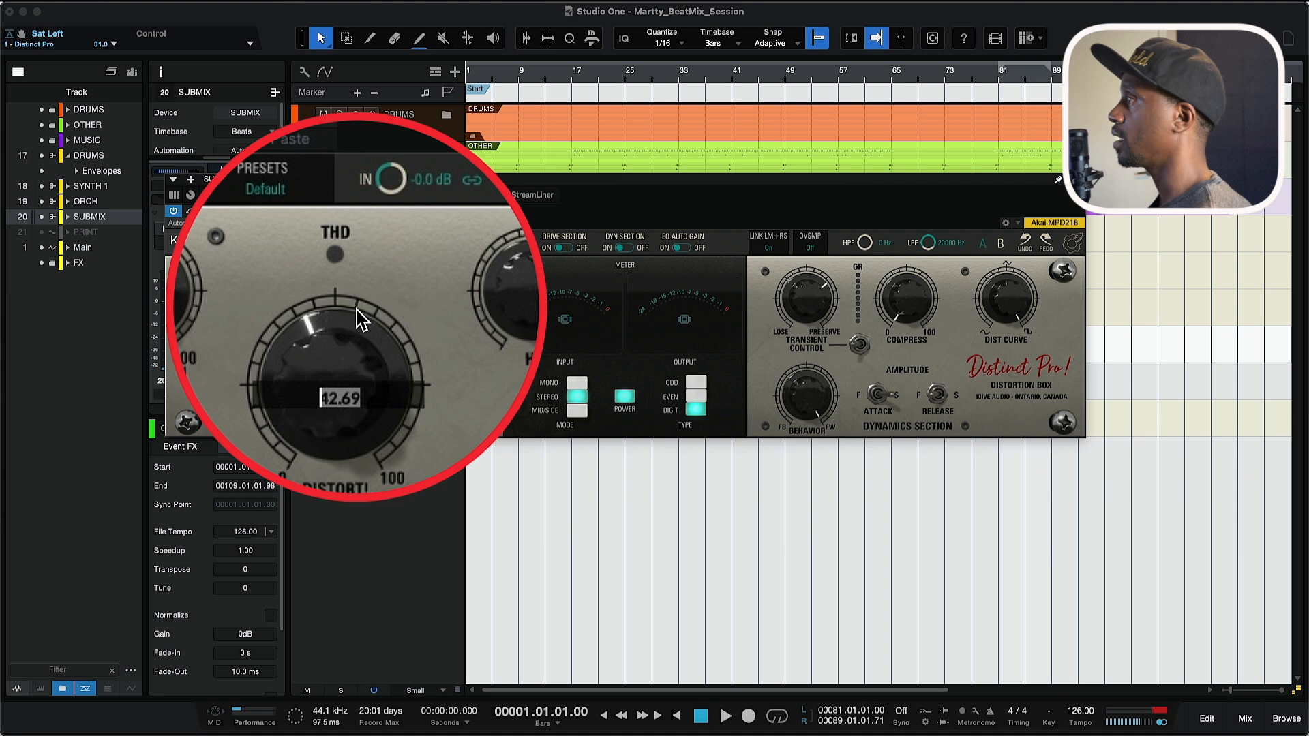
left_click(355, 303)
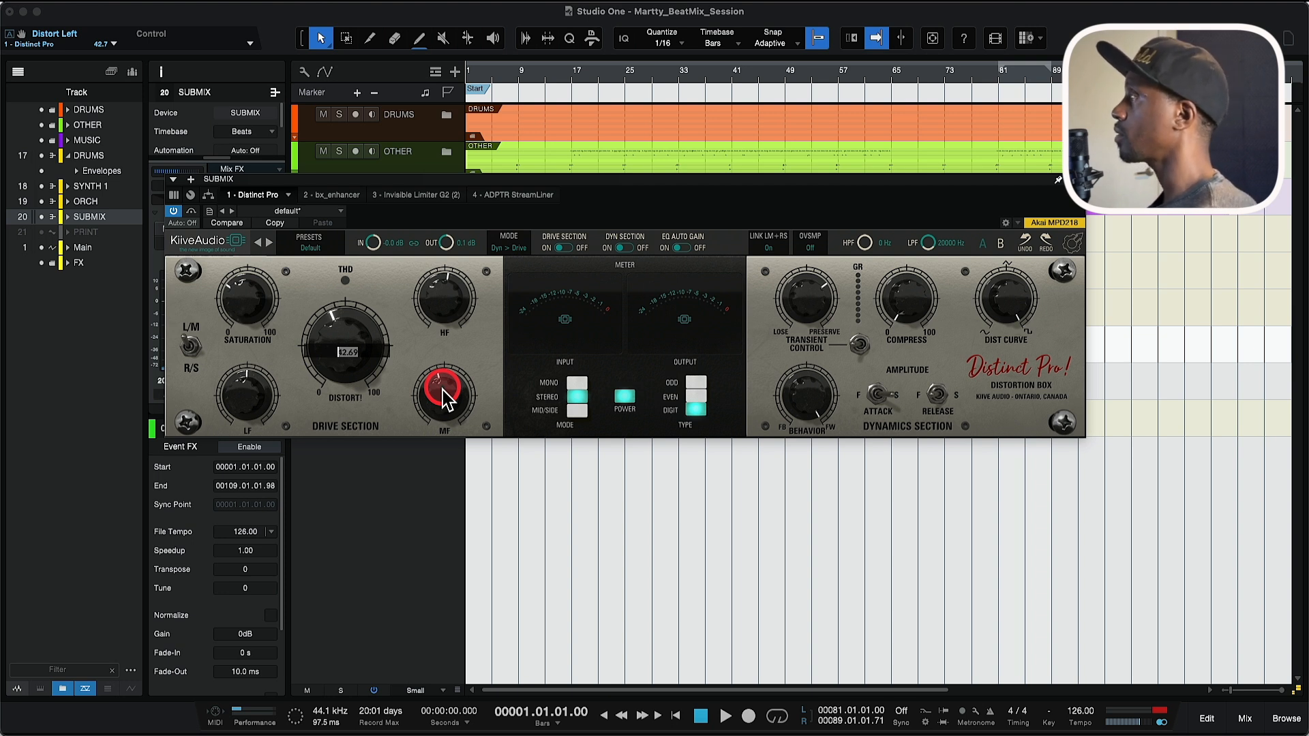
left_click(705, 414)
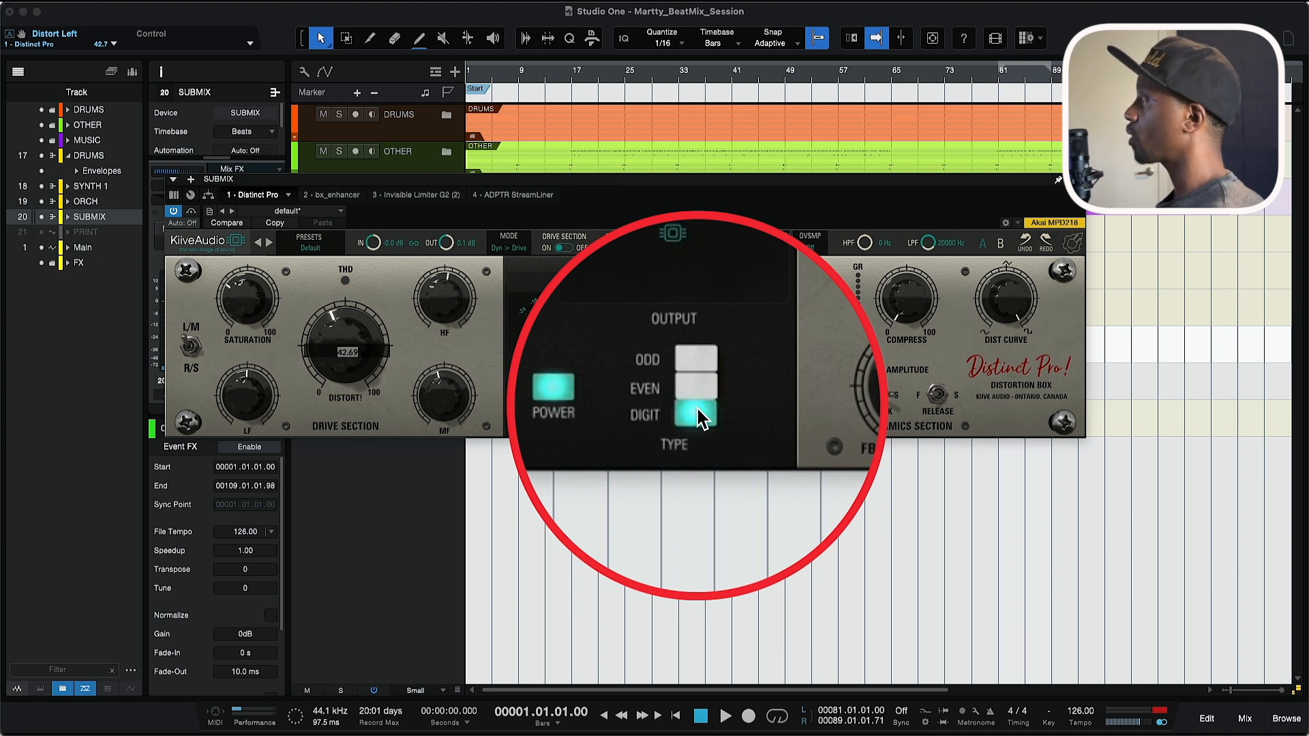
left_click(696, 409)
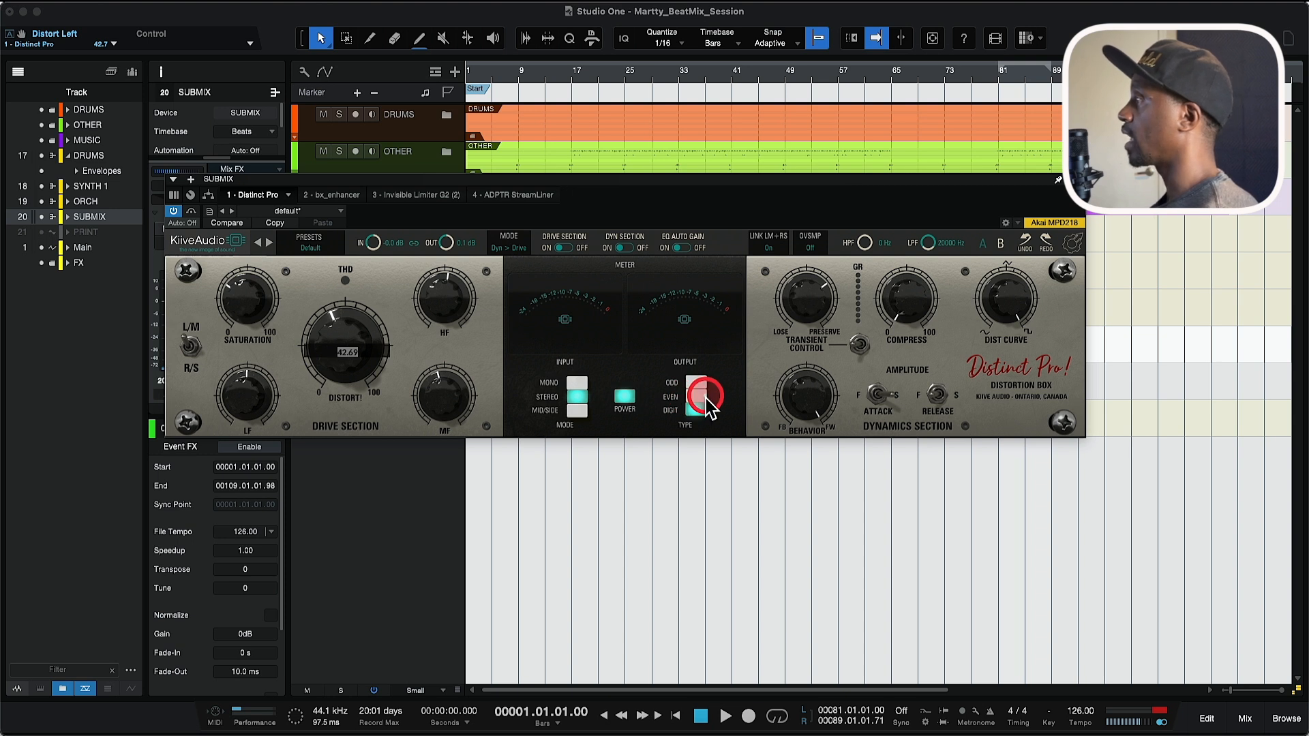
left_click(386, 341)
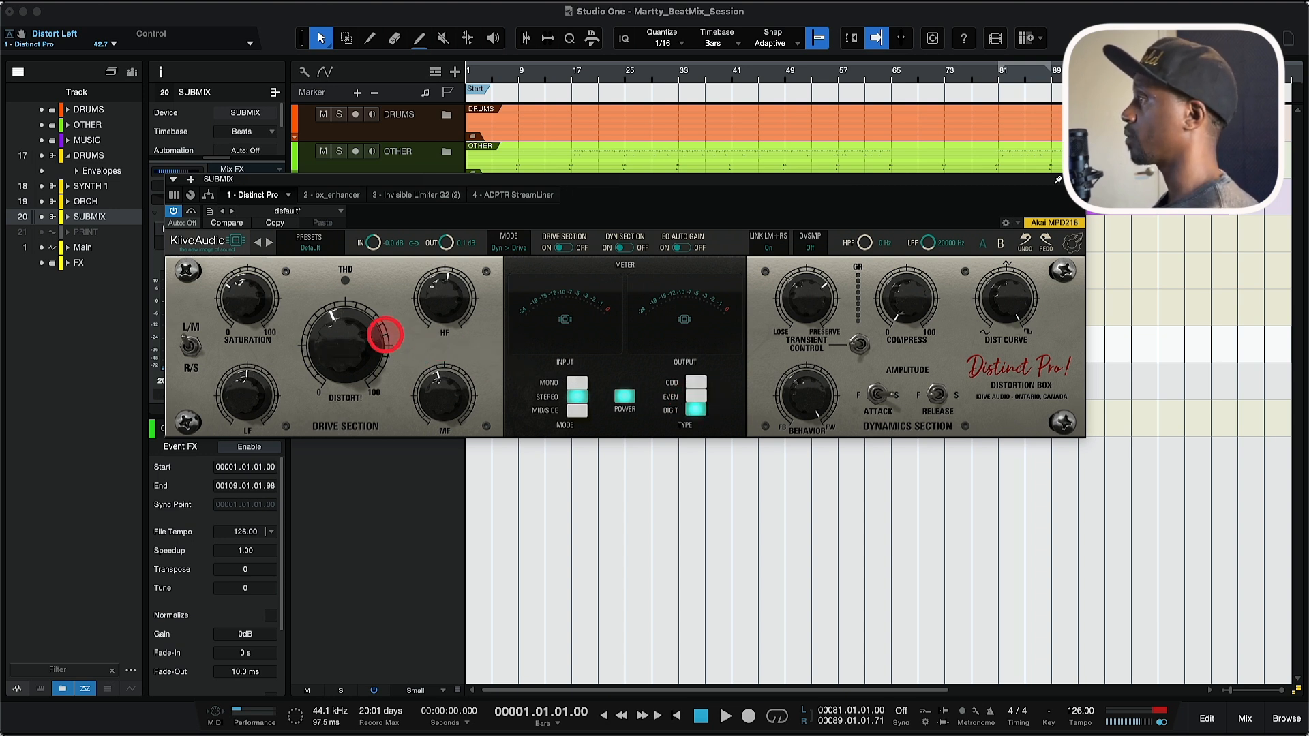
left_click(696, 412)
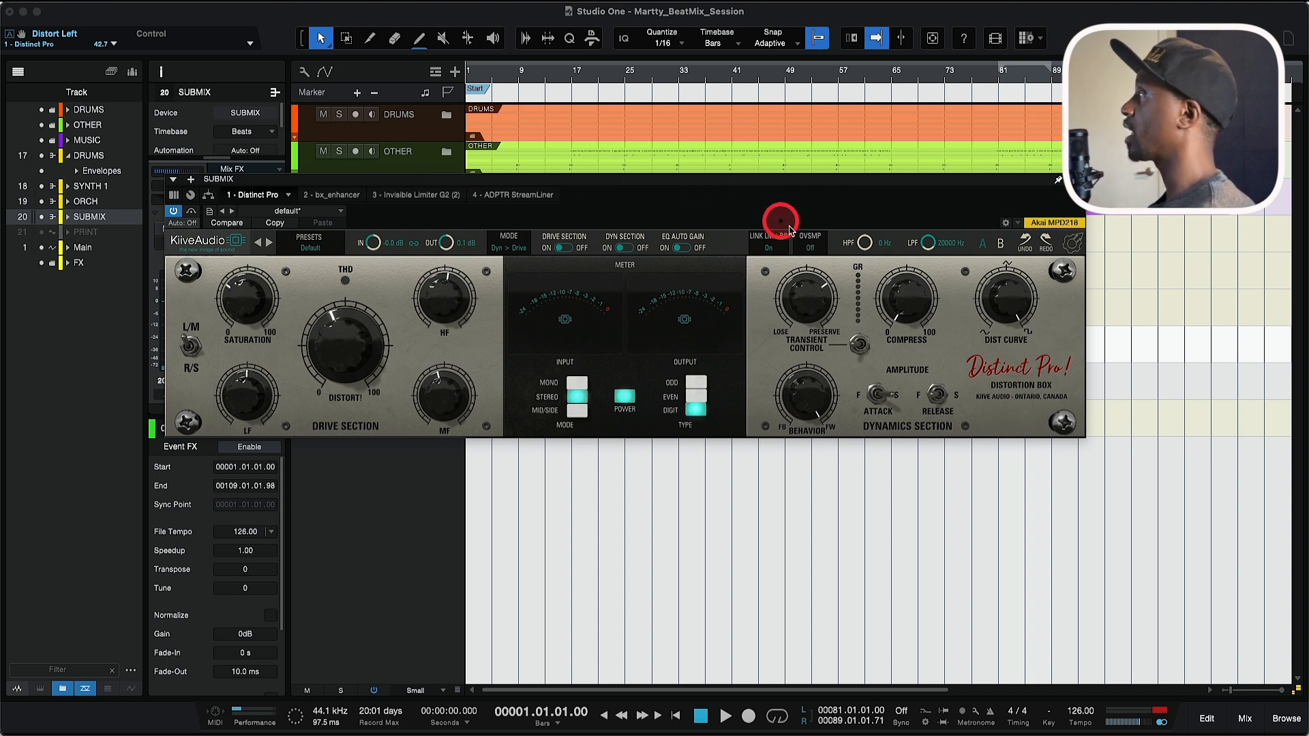
Step: Move the playback start to bar 17 and briefly audition the submix through Distinct Pro
key("space")
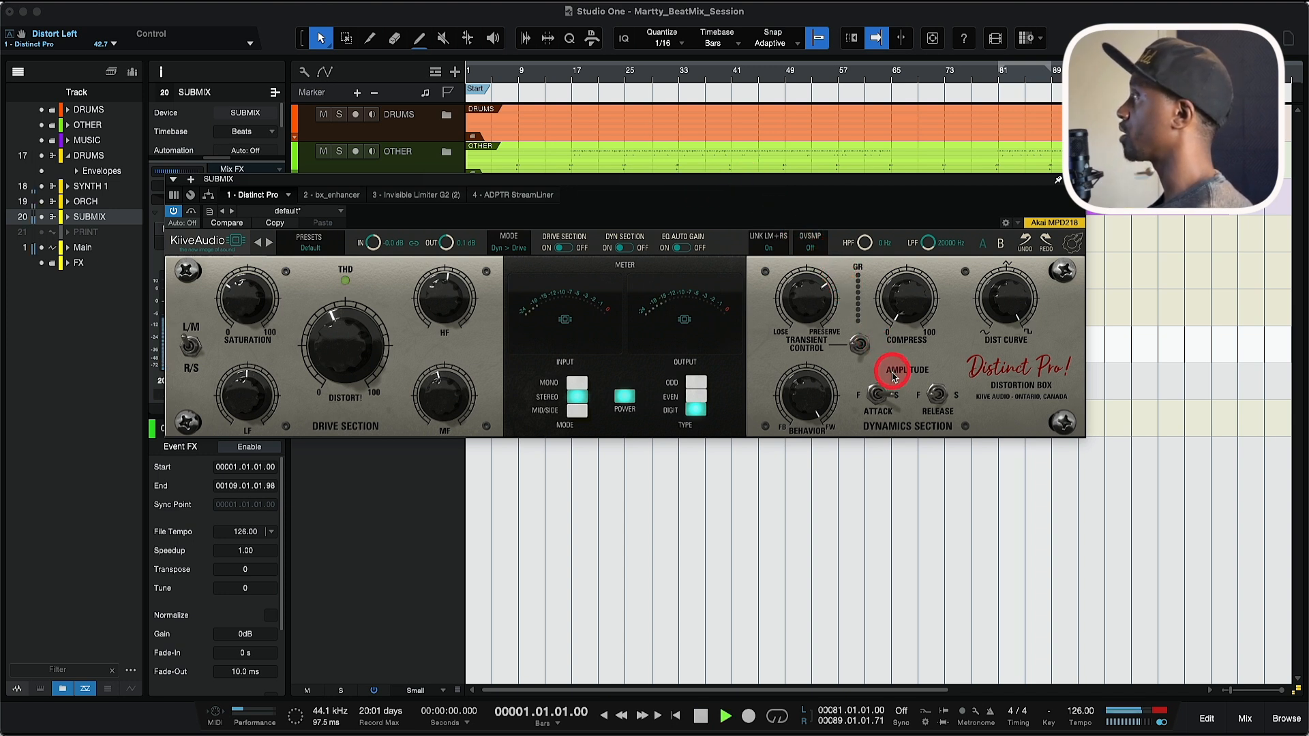
key("space")
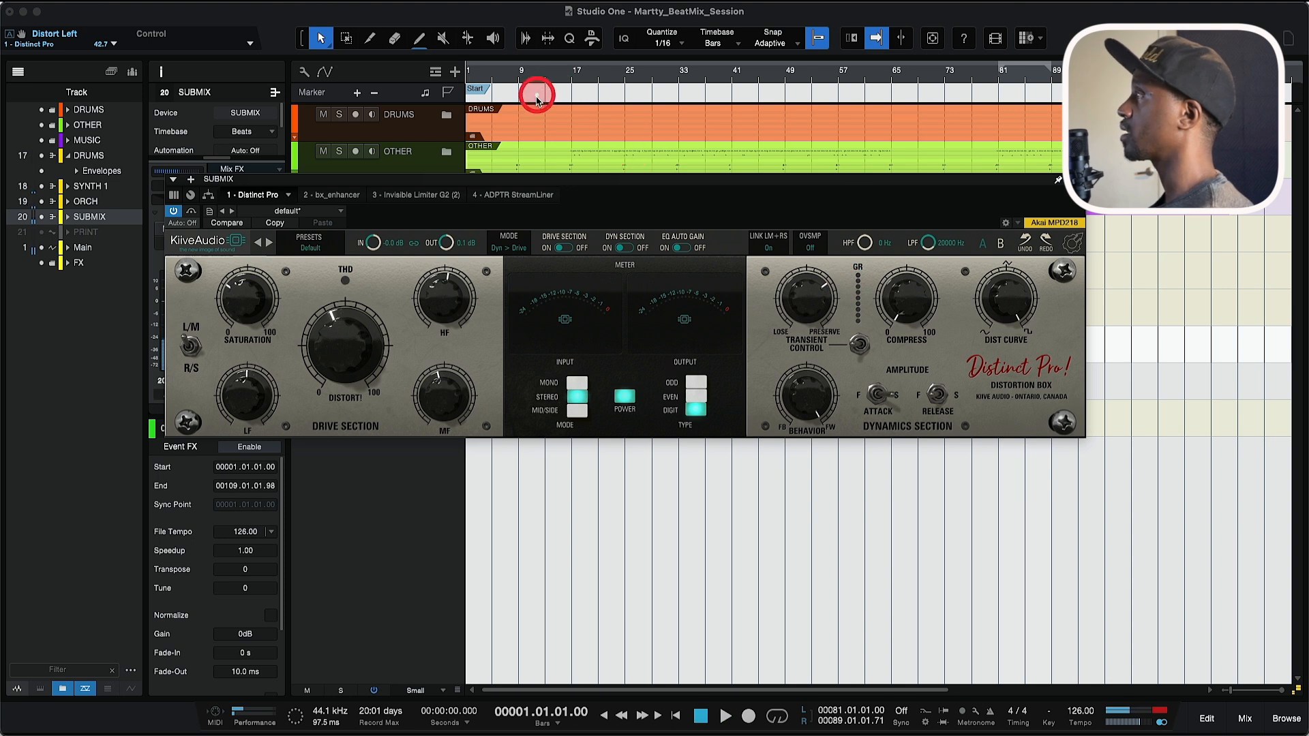
left_click(538, 74)
left_click(565, 75)
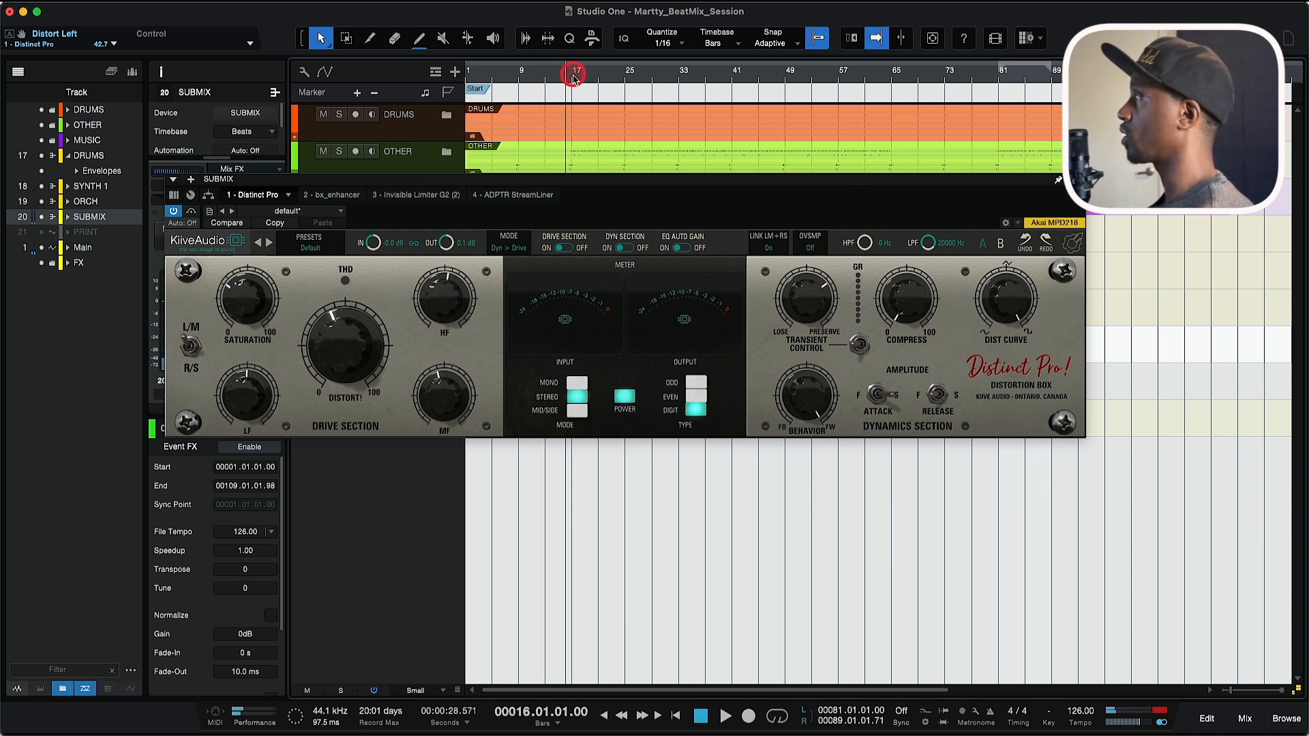
left_click(573, 75)
key("space")
left_click_drag(614, 175, 641, 170)
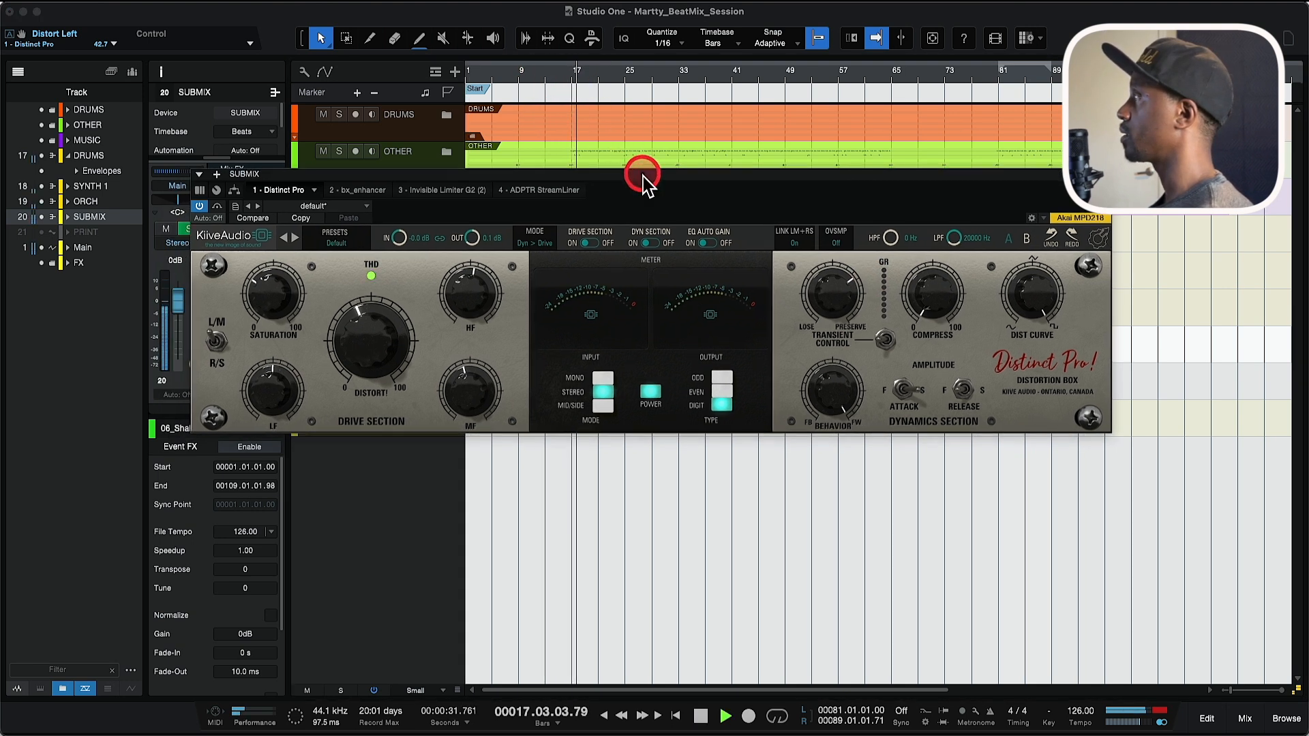
key("space")
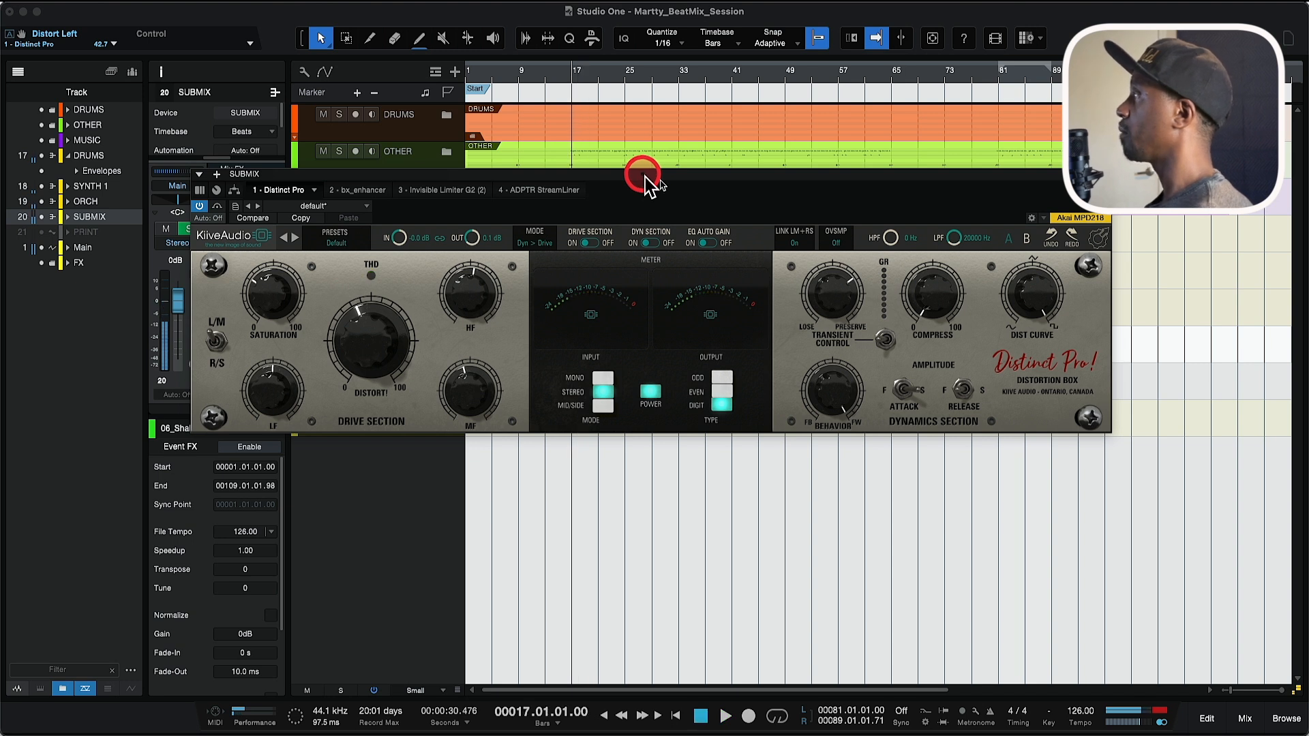
Step: Sweep Distinct Pro's Transient Control toward Lose to about -4.15, and return it toward Preserve at 3.1
double_click(836, 294)
left_click_drag(832, 277, 830, 342)
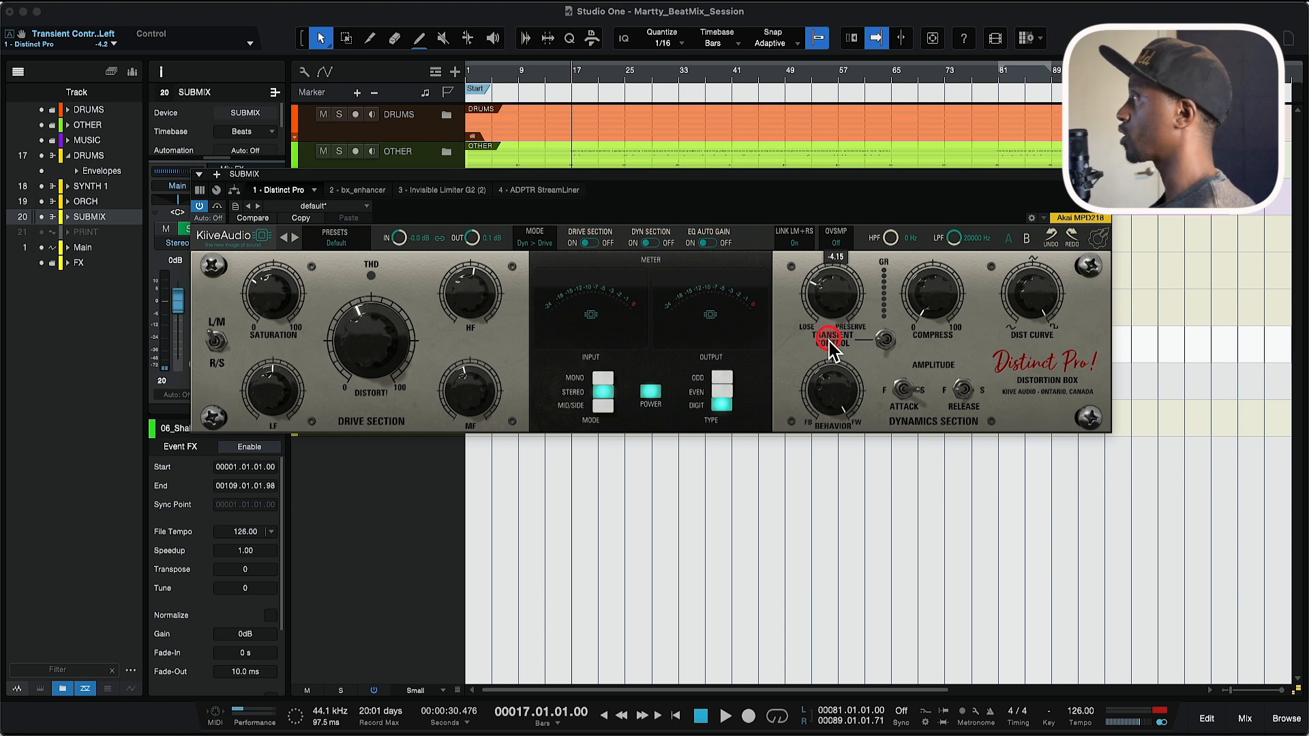
left_click_drag(830, 347, 832, 290)
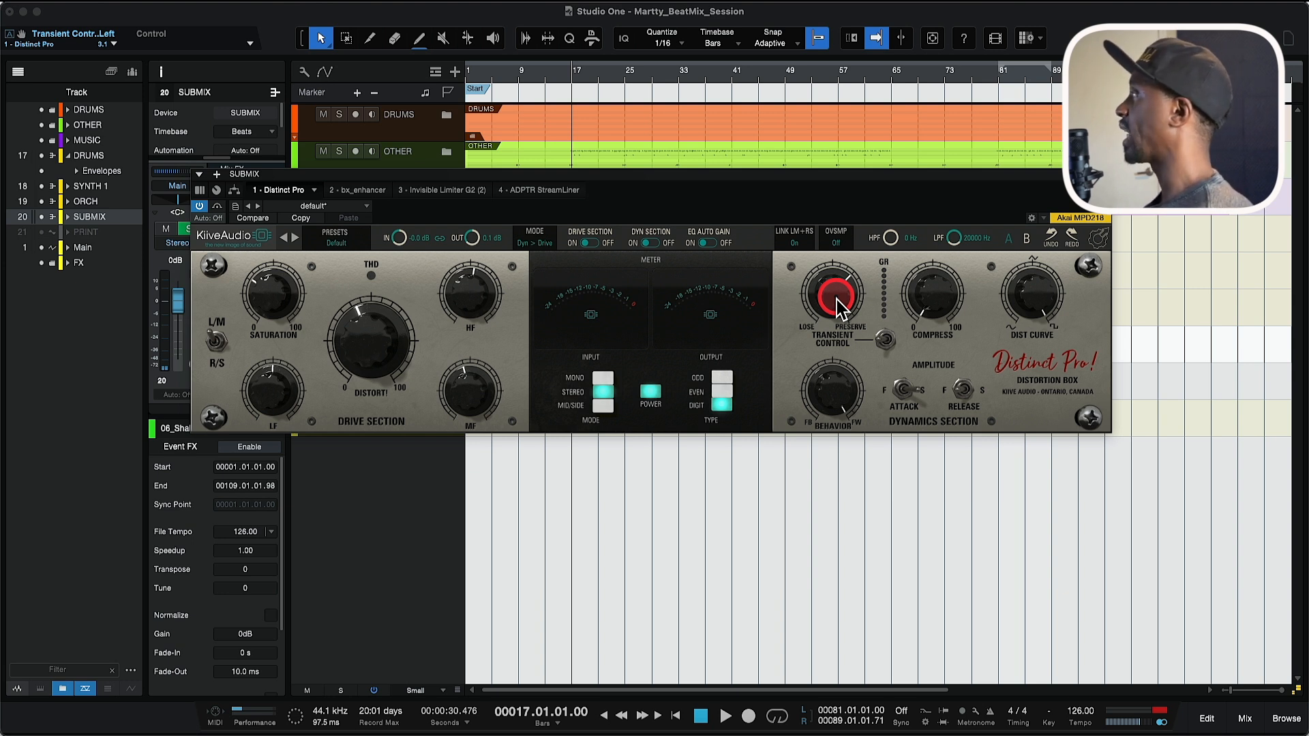
Step: Review the Compress control in Distinct Pro's dynamics section and close the plug-in window
left_click(951, 306)
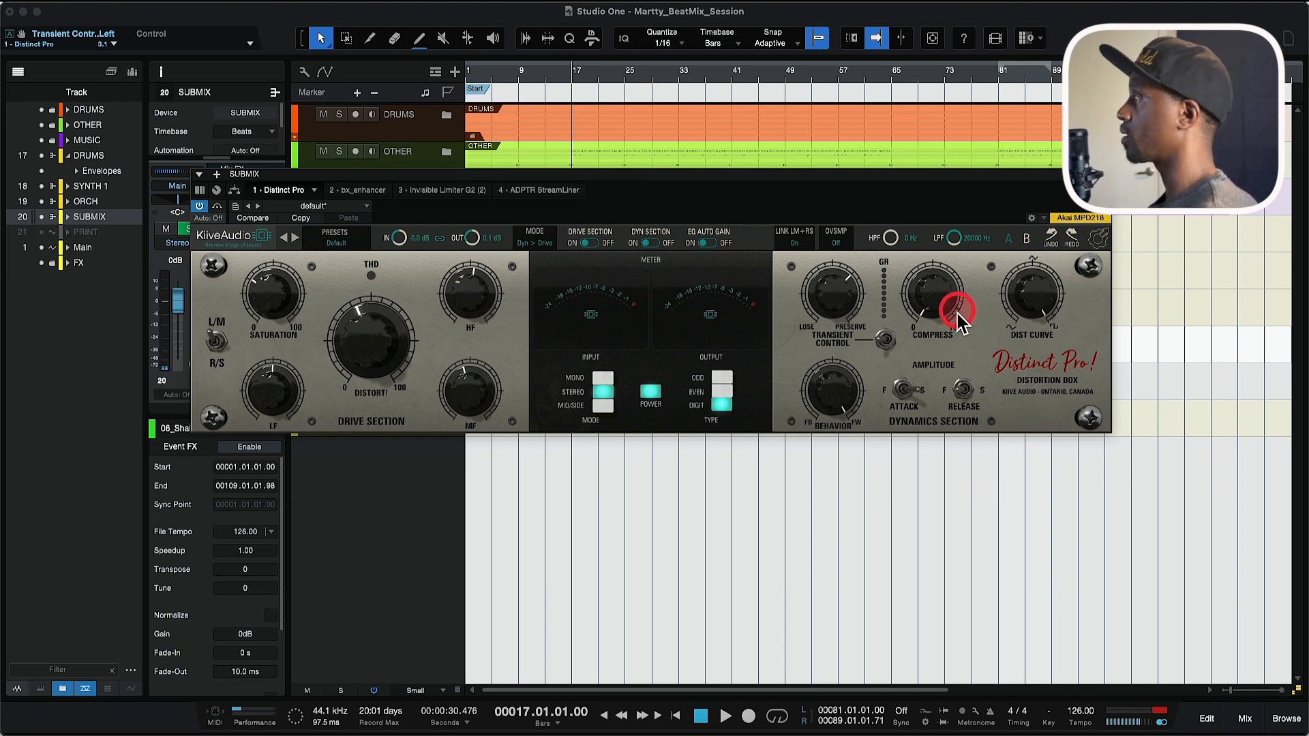
left_click(944, 302)
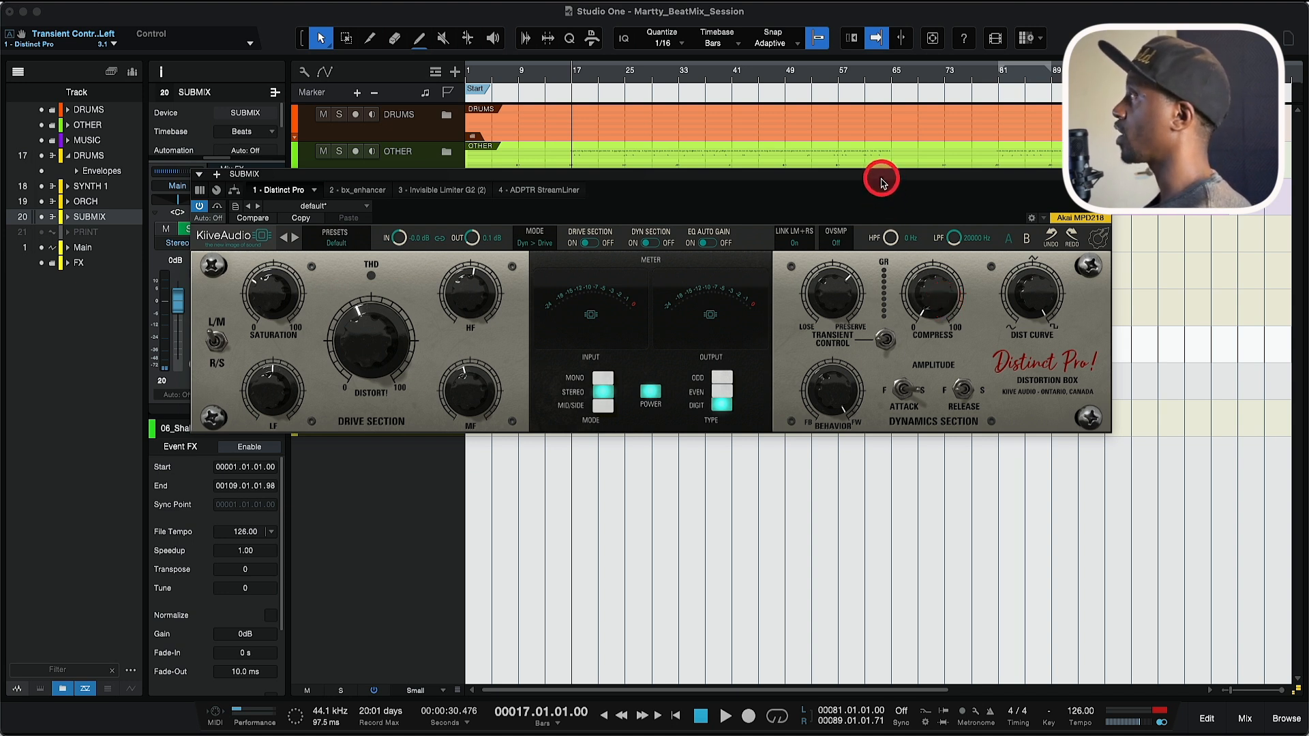
left_click_drag(882, 181, 916, 178)
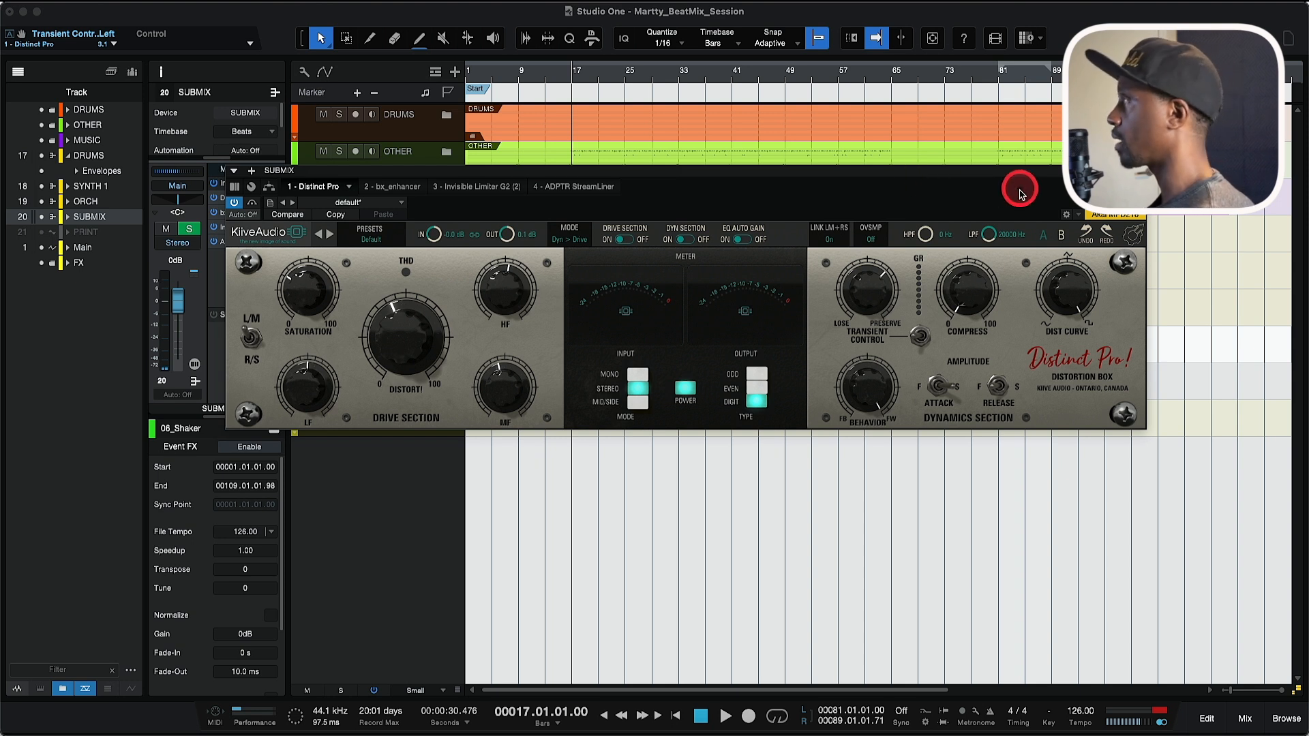
left_click_drag(1022, 172, 1037, 177)
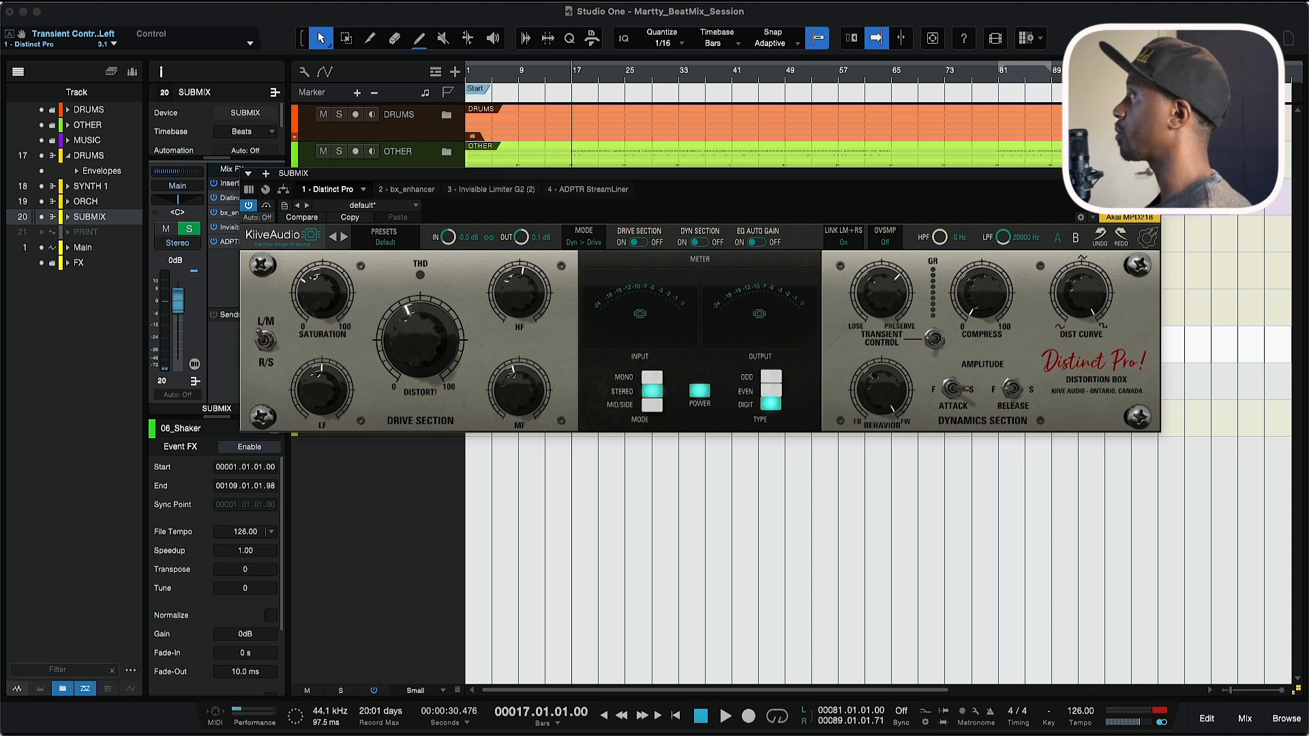
left_click(1151, 174)
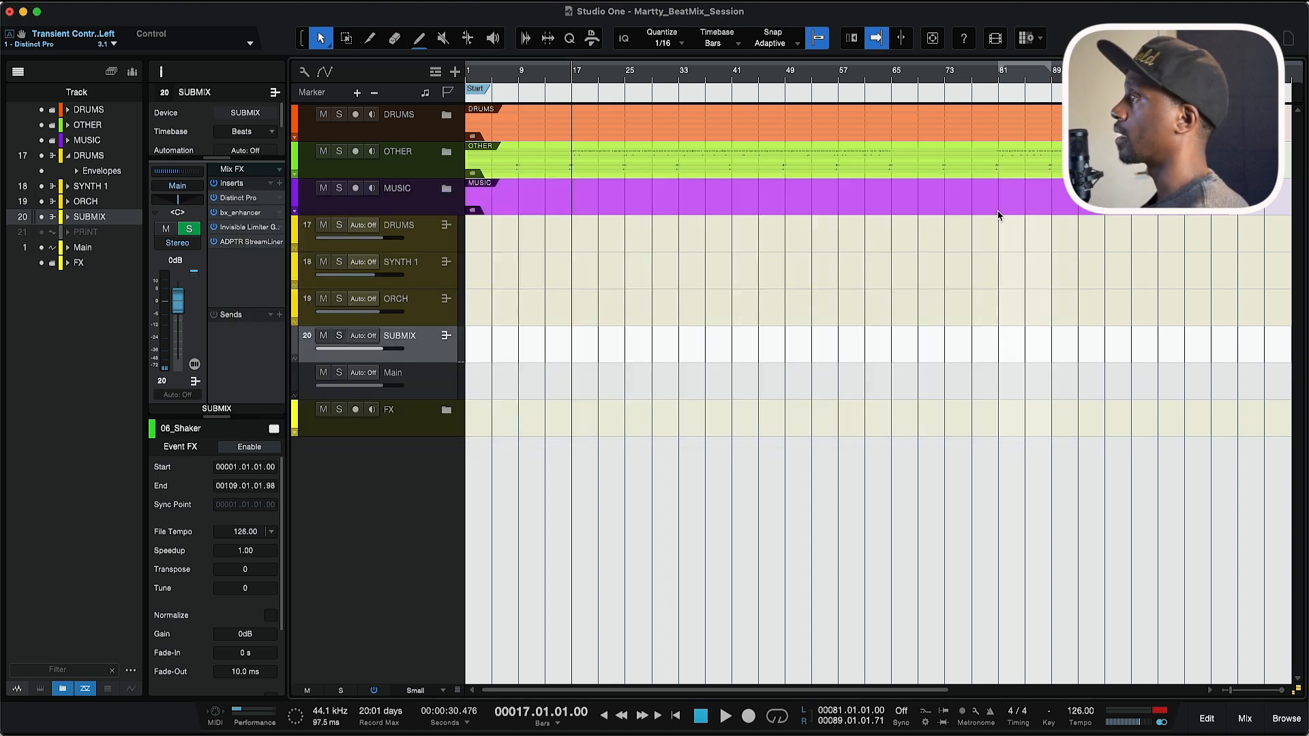
Step: Open the bx_enhancer insert of the SUBMIX channel and reposition its window toward the centre of the workspace
left_click_drag(989, 215, 551, 253)
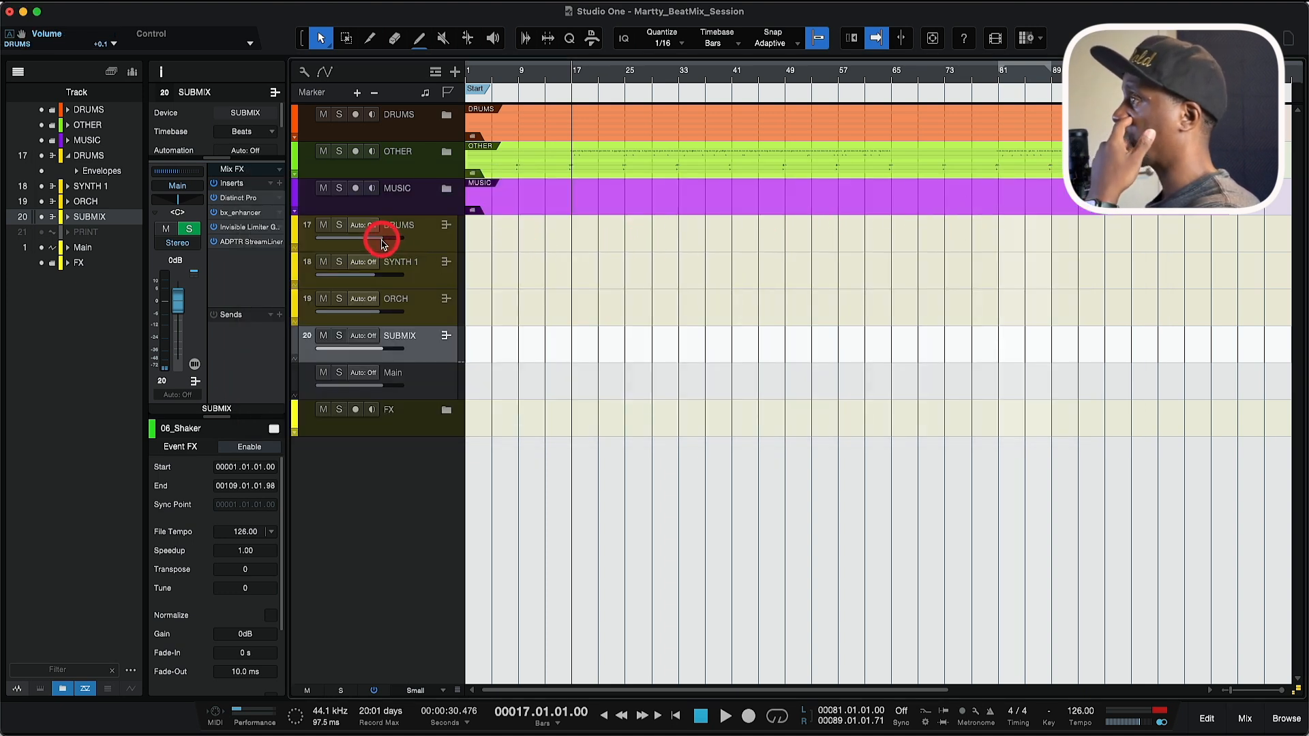
left_click(252, 219)
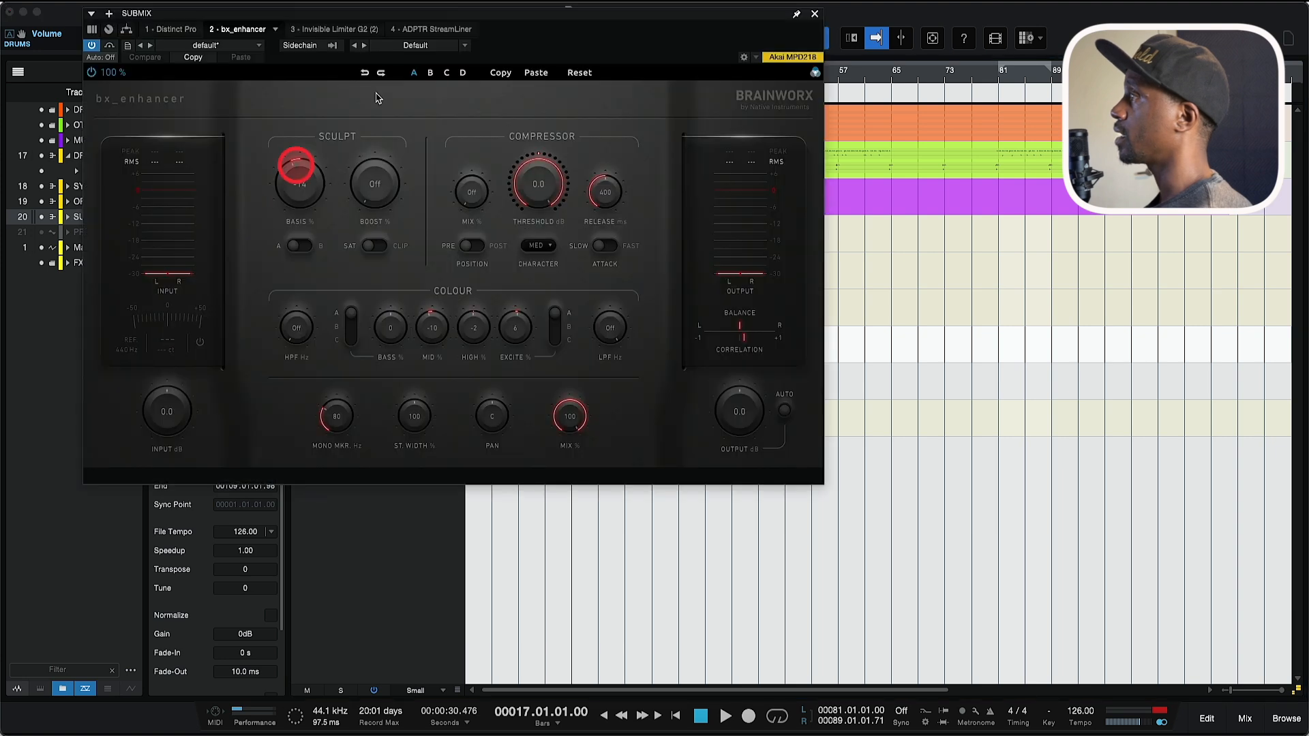
left_click_drag(460, 20, 633, 147)
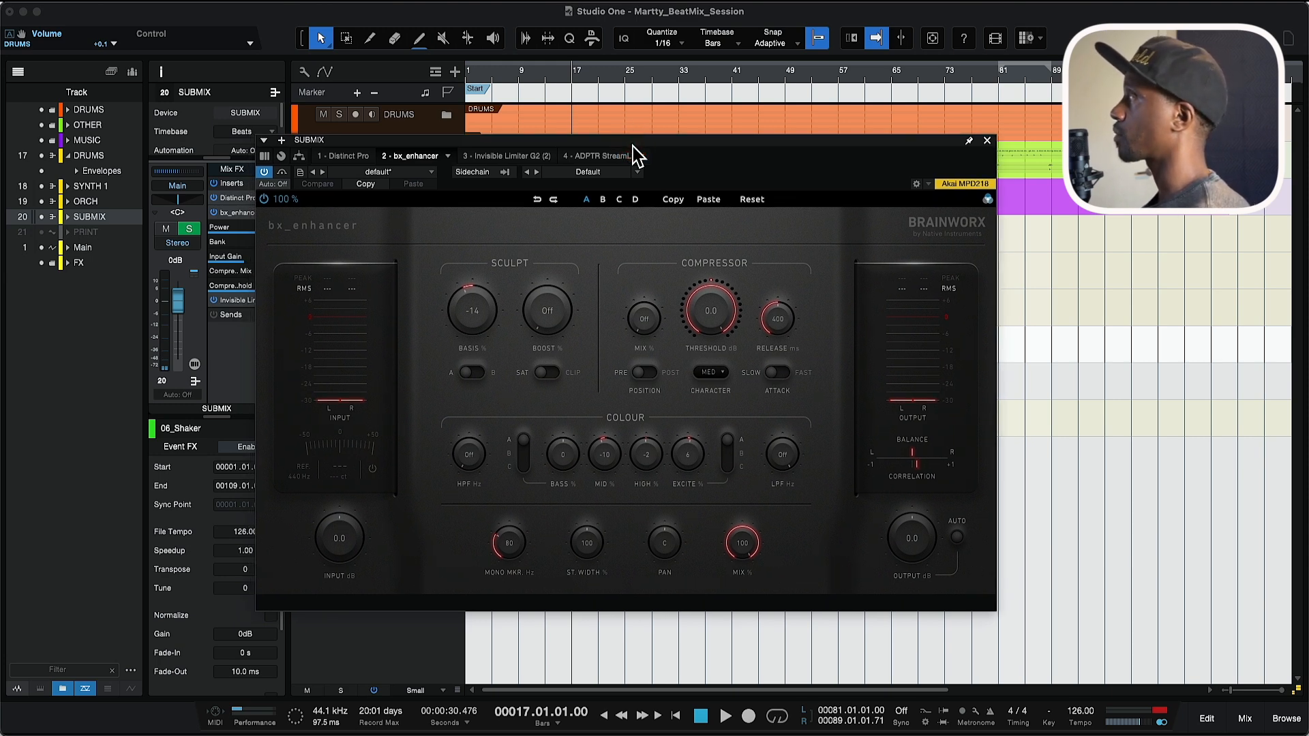
Step: Audition the submix from bar 17 through bx_enhancer while examining the Basis control in its Sculpt section
left_click(619, 199)
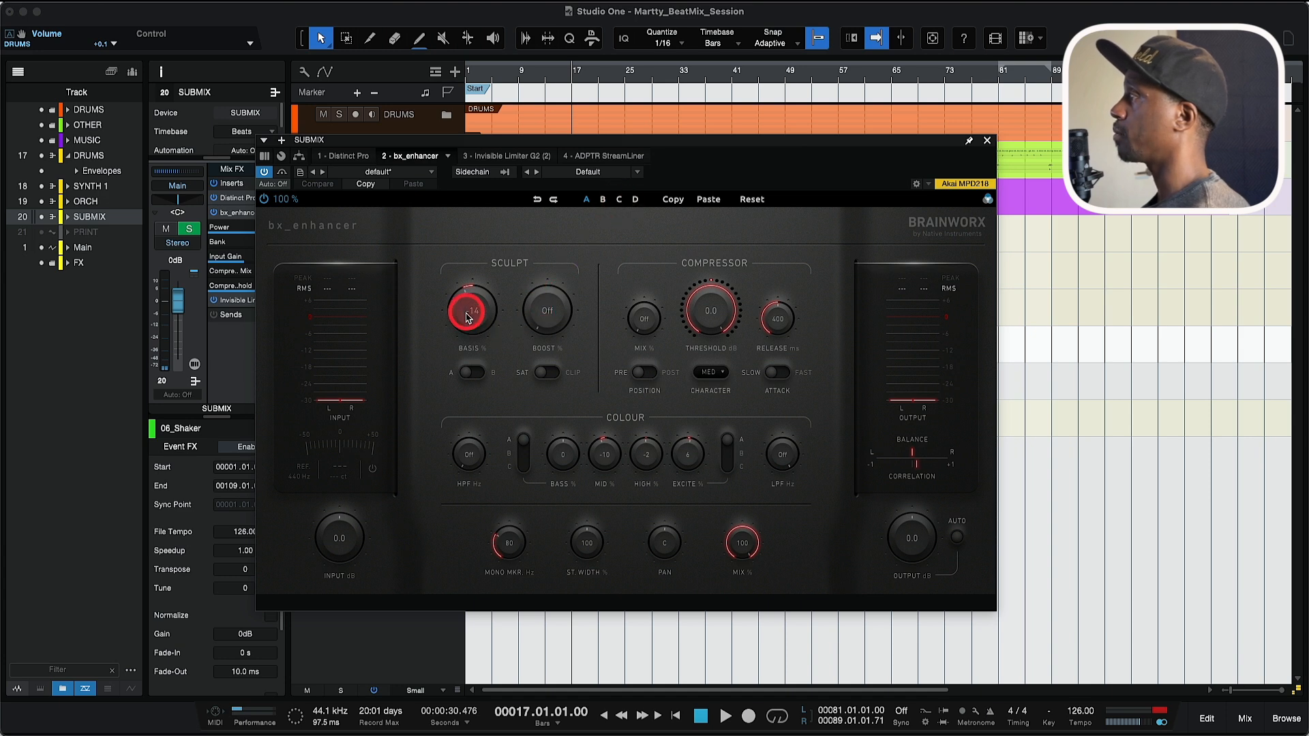
key("ctrl+alt+m")
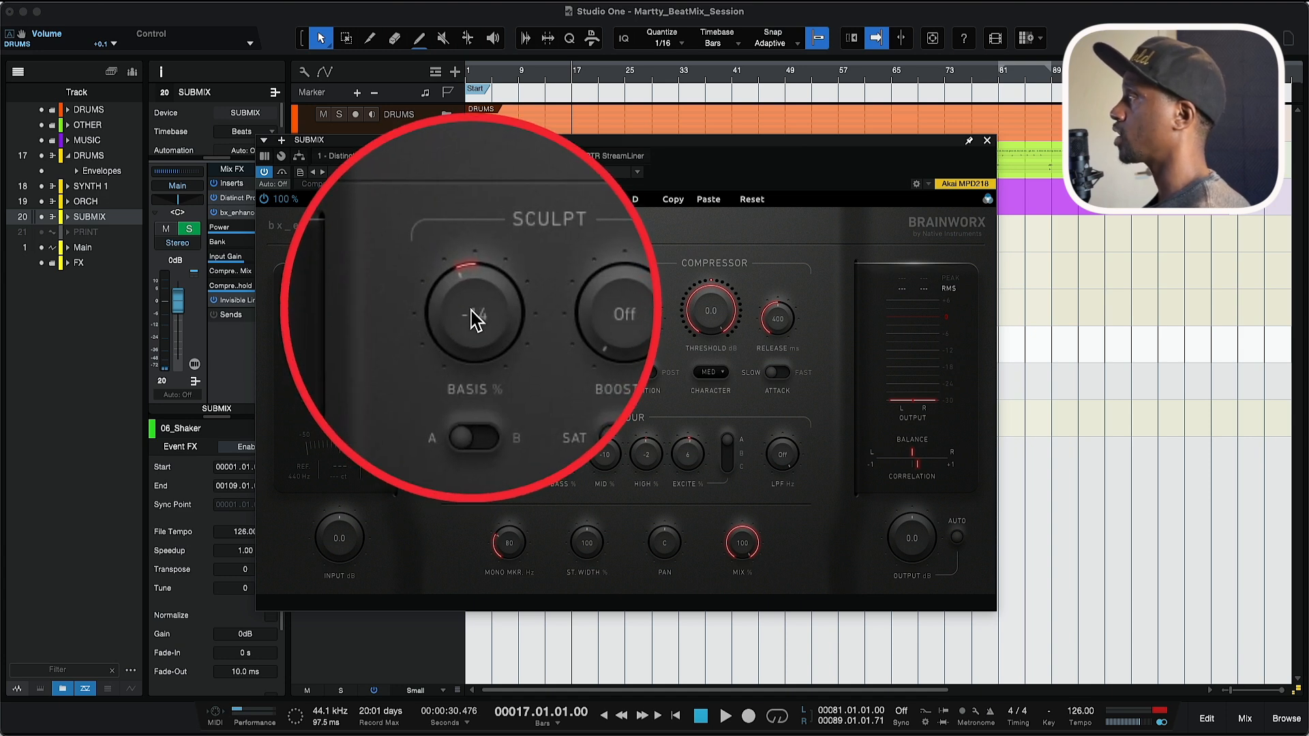
key("space")
left_click(474, 313)
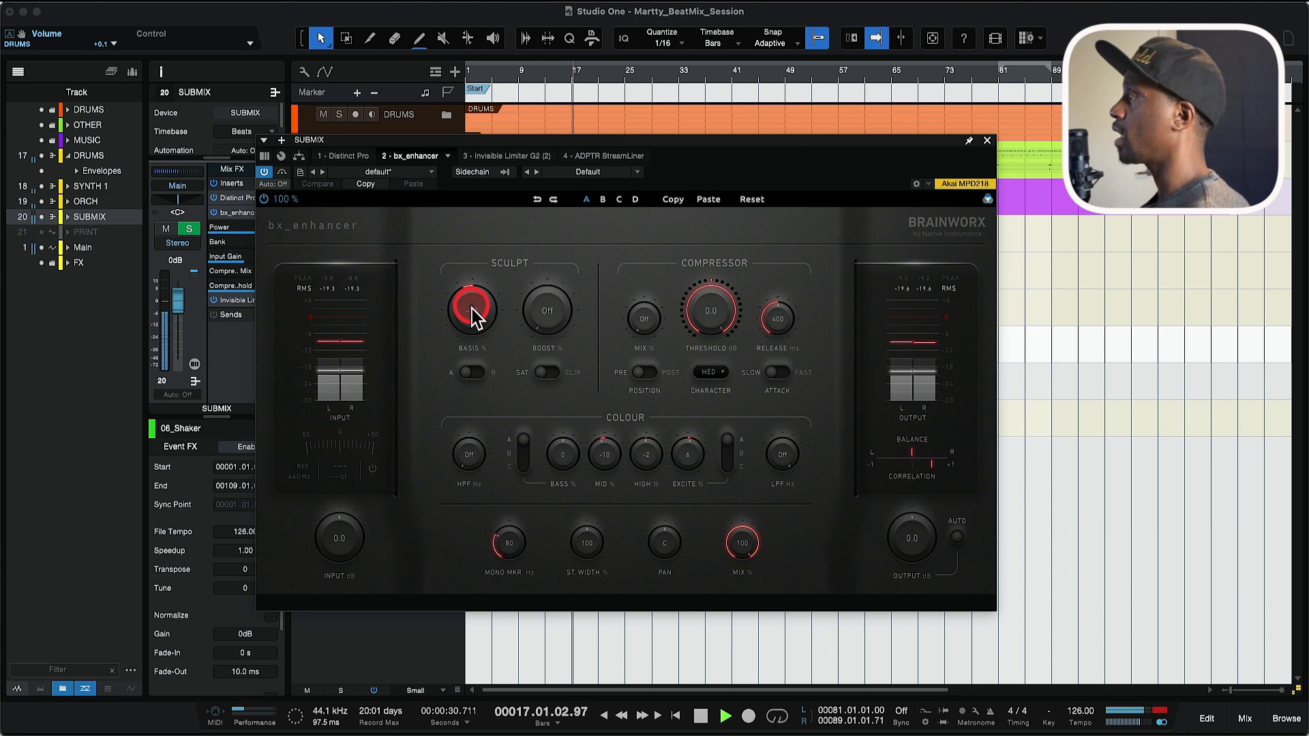
key("space")
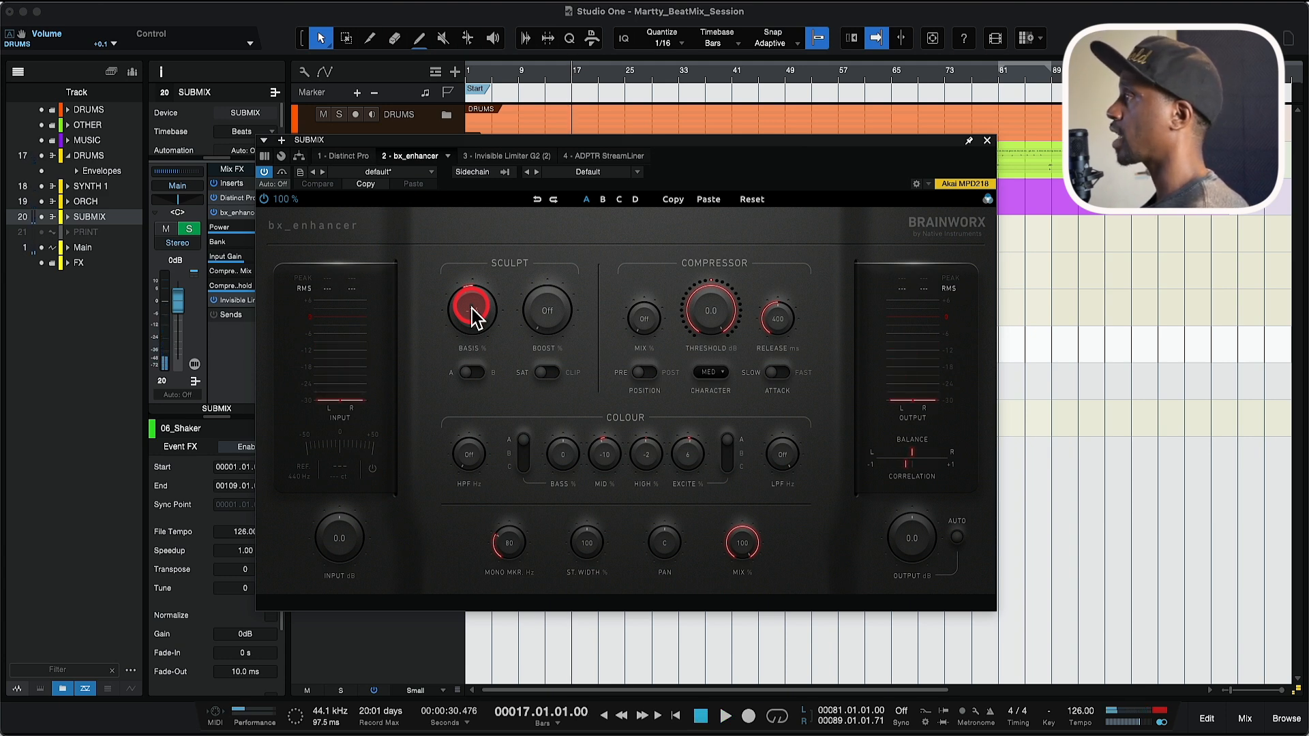
Step: Play the submix while adjusting the Basis knob in bx_enhancer's Sculpt section, and leave it at -15%
key("space")
mouse_move(473, 315)
left_mouse_down()
mouse_move(477, 234)
mouse_move(479, 351)
mouse_move(476, 312)
left_mouse_up()
key("space")
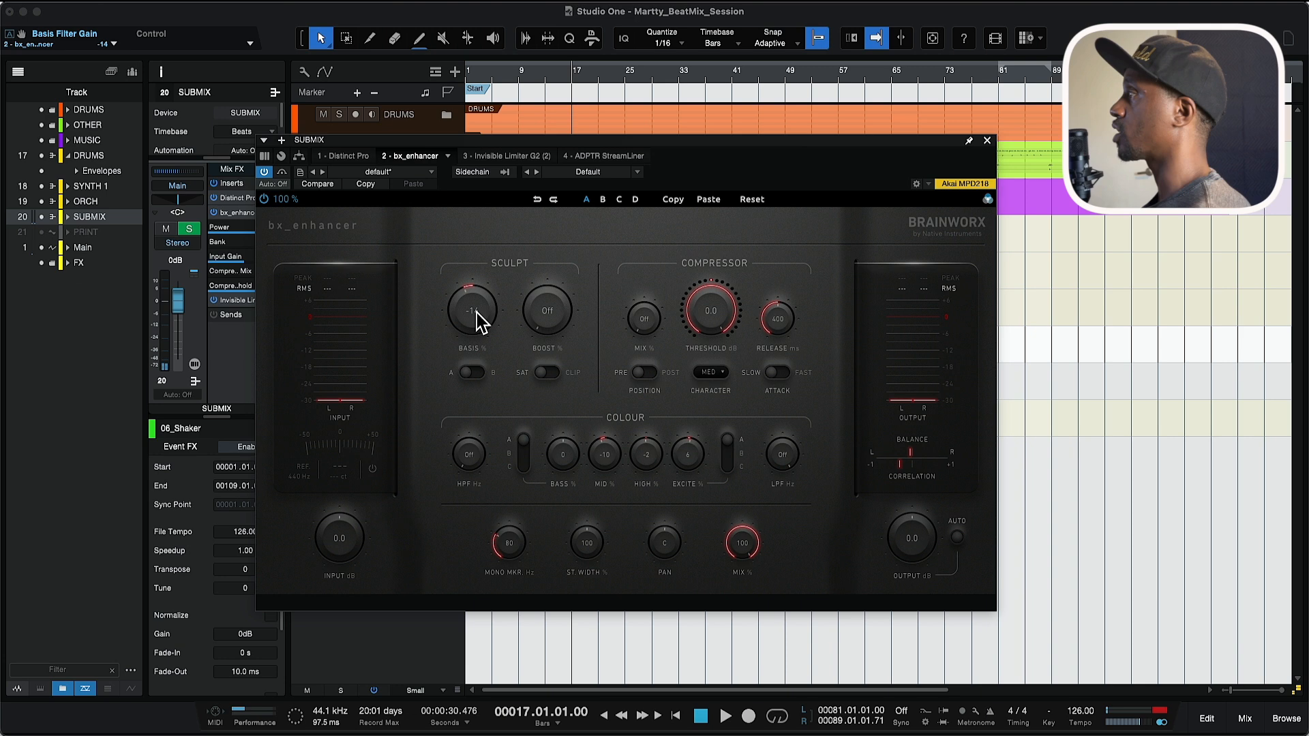
mouse_move(477, 311)
left_mouse_down()
mouse_move(583, 251)
mouse_move(476, 310)
mouse_move(482, 321)
left_mouse_up()
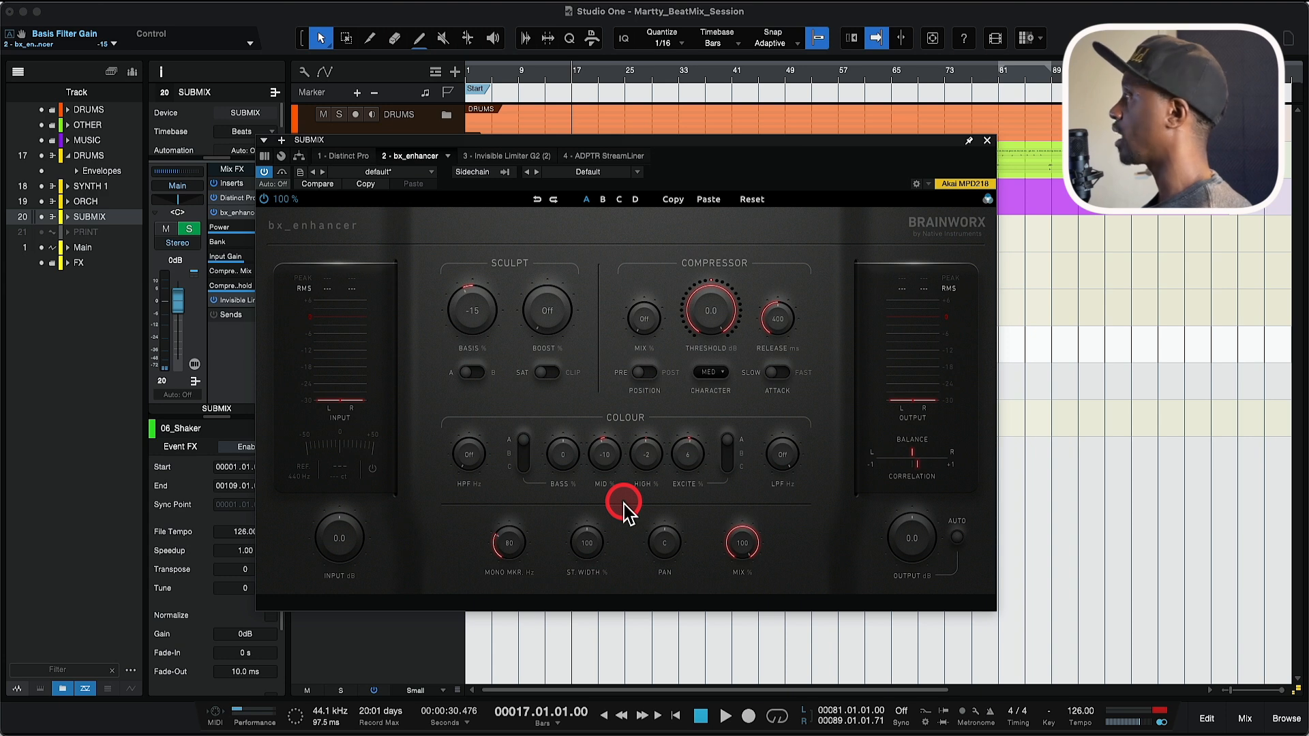
Step: Audition the submix while reviewing bx_enhancer's Colour, Excite and Compressor controls, and close the plug-in window
key("space")
key("space")
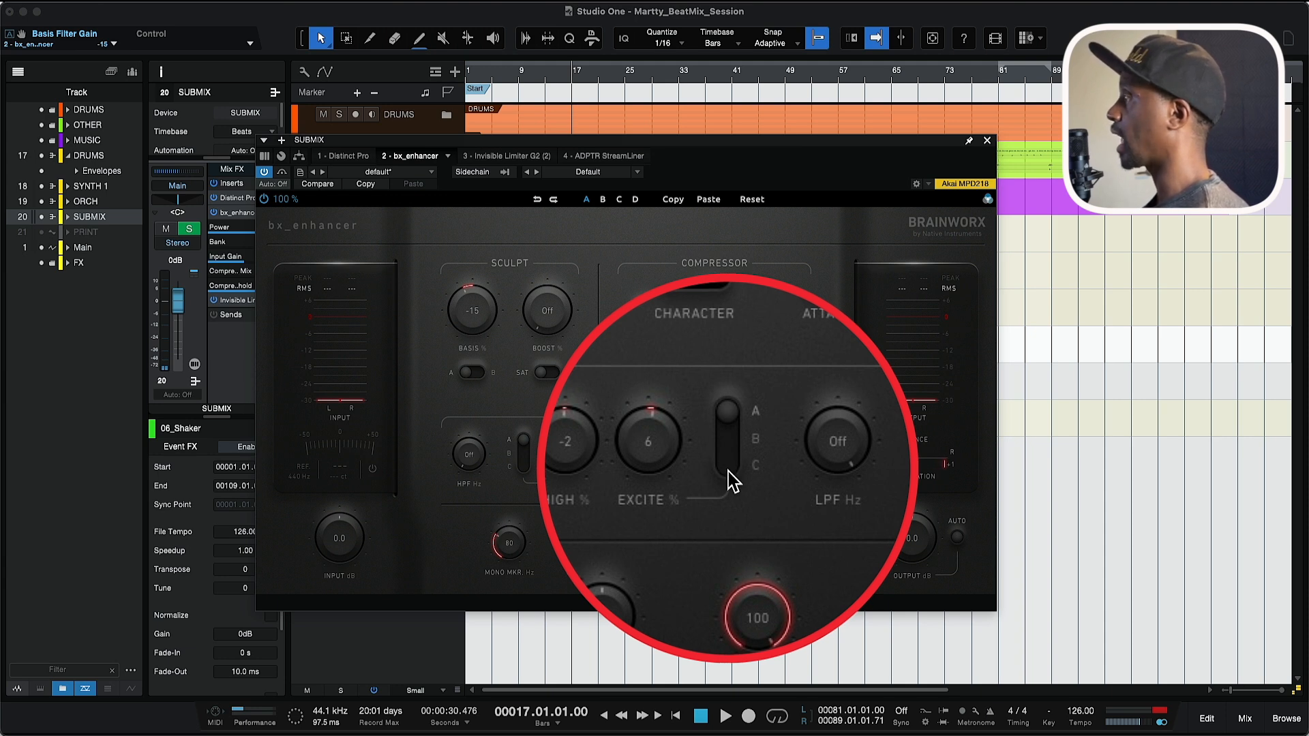
left_click(730, 477)
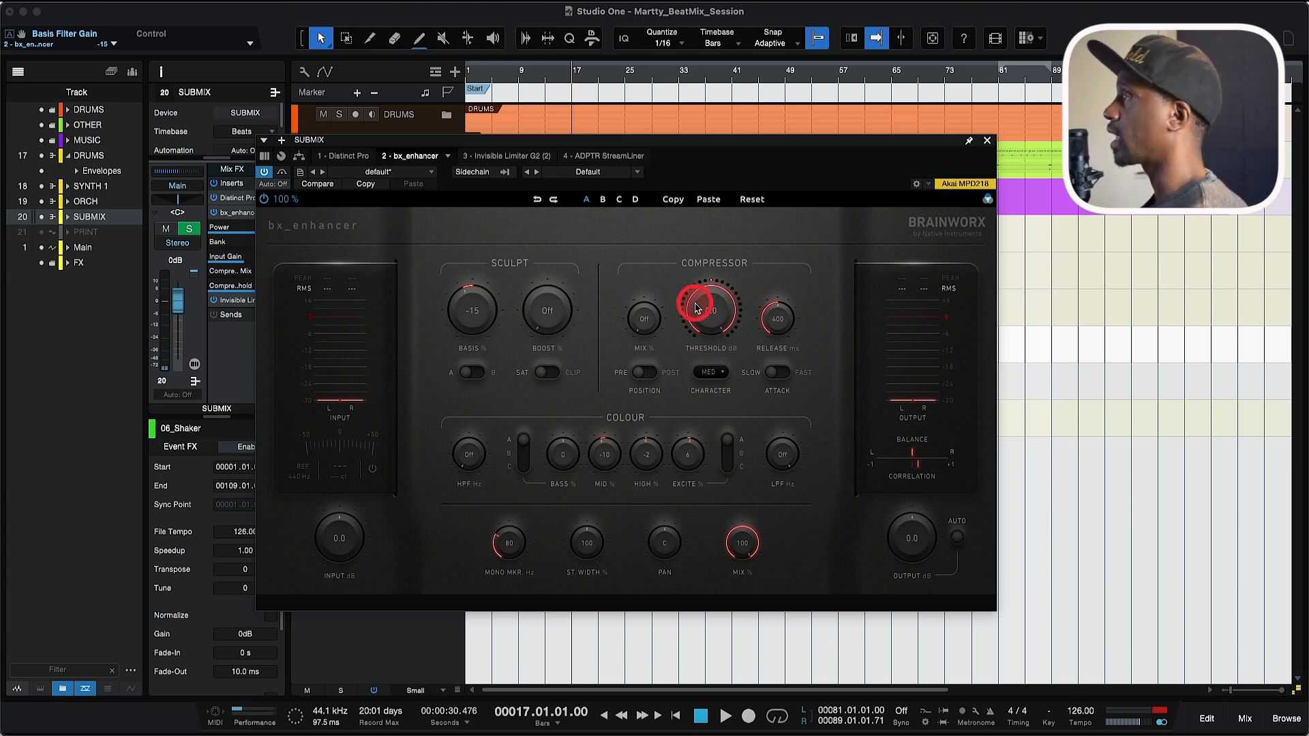
left_click(988, 140)
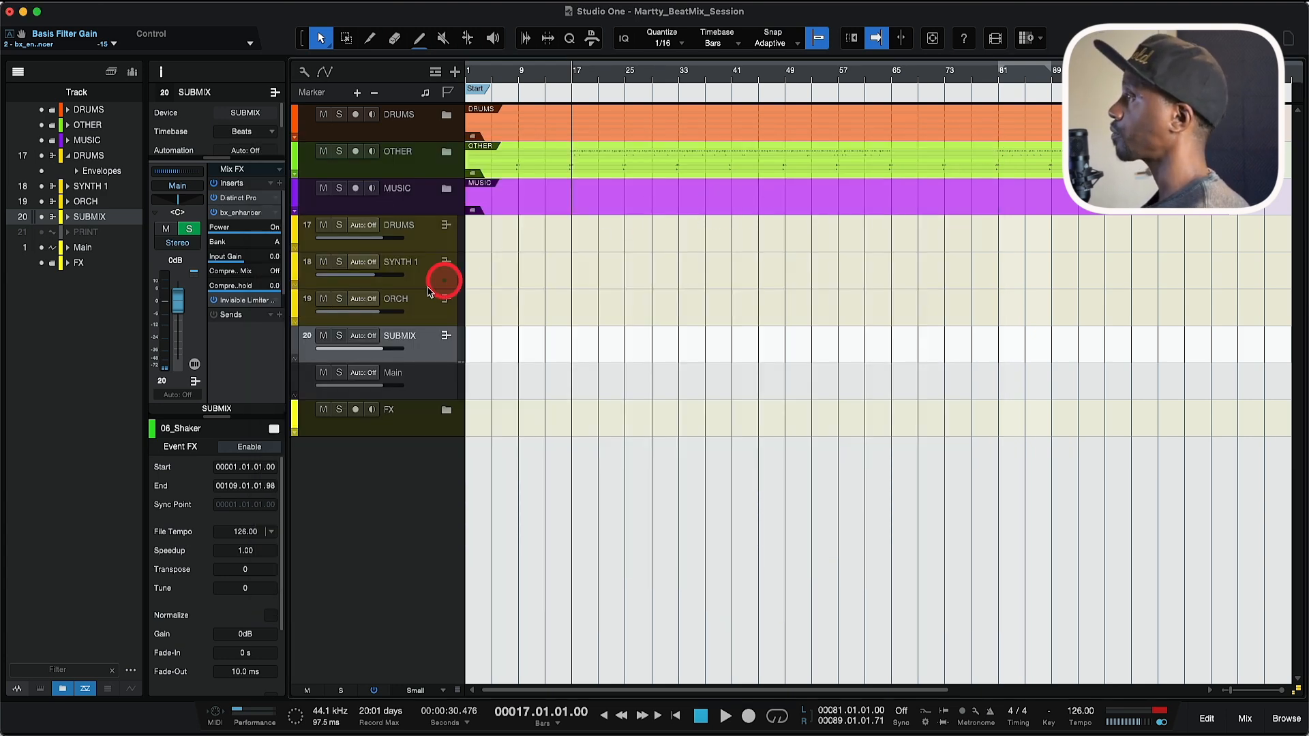
Step: Collapse bx_enhancer's controls in the SUBMIX inserts, and open the Invisible Limiter G2 insert with its window moved toward the workspace centre
left_click(255, 213)
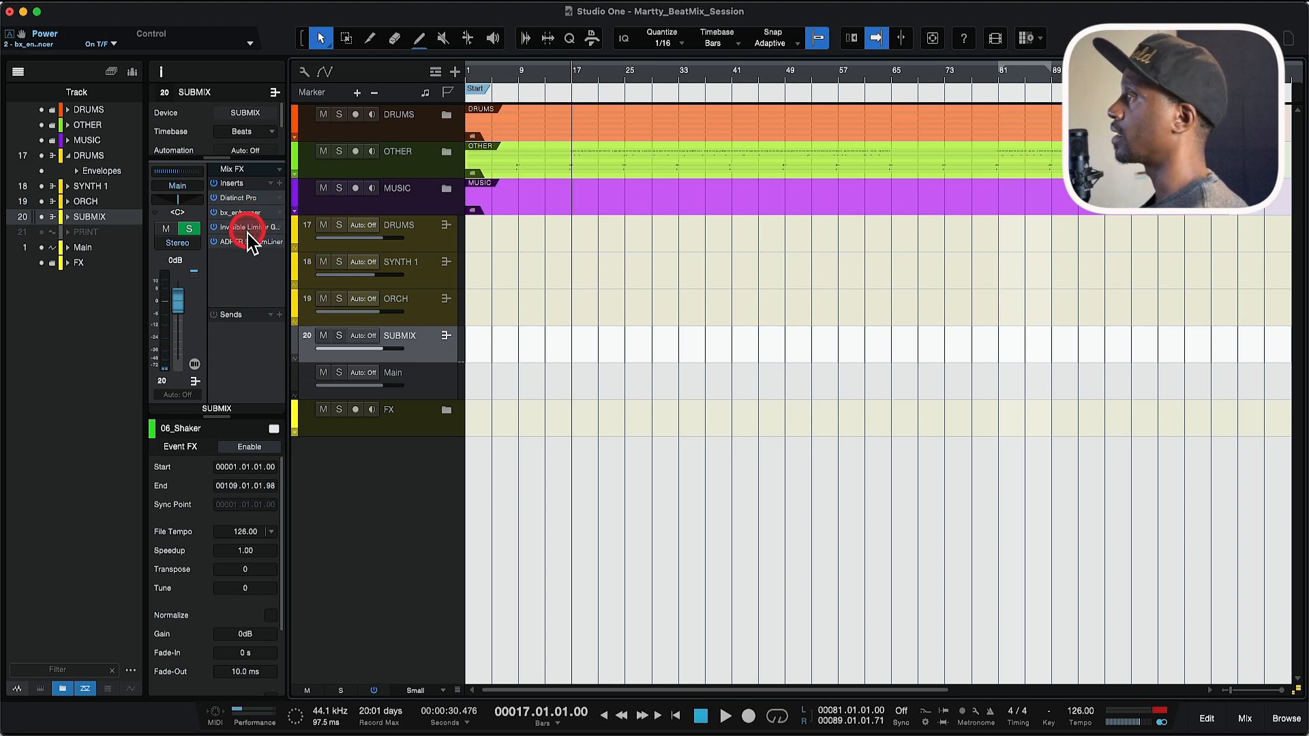
double_click(247, 229)
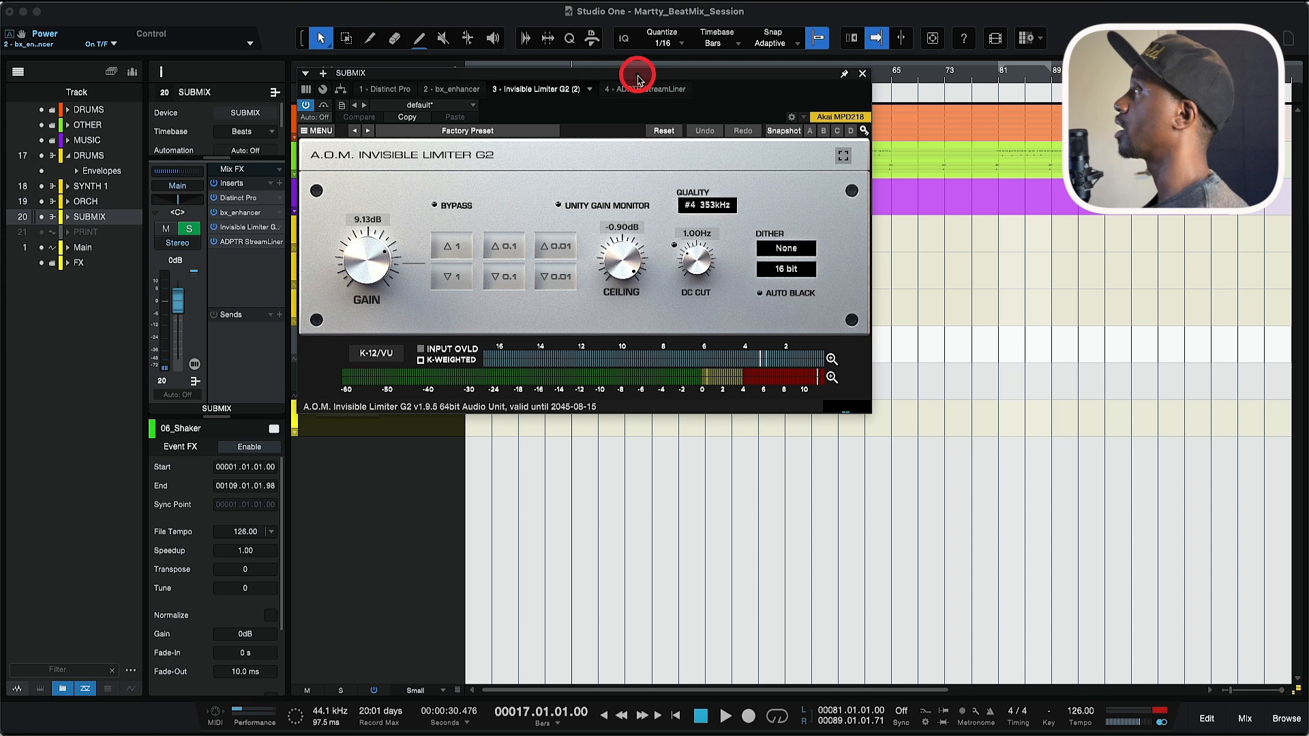
left_click_drag(637, 73, 704, 141)
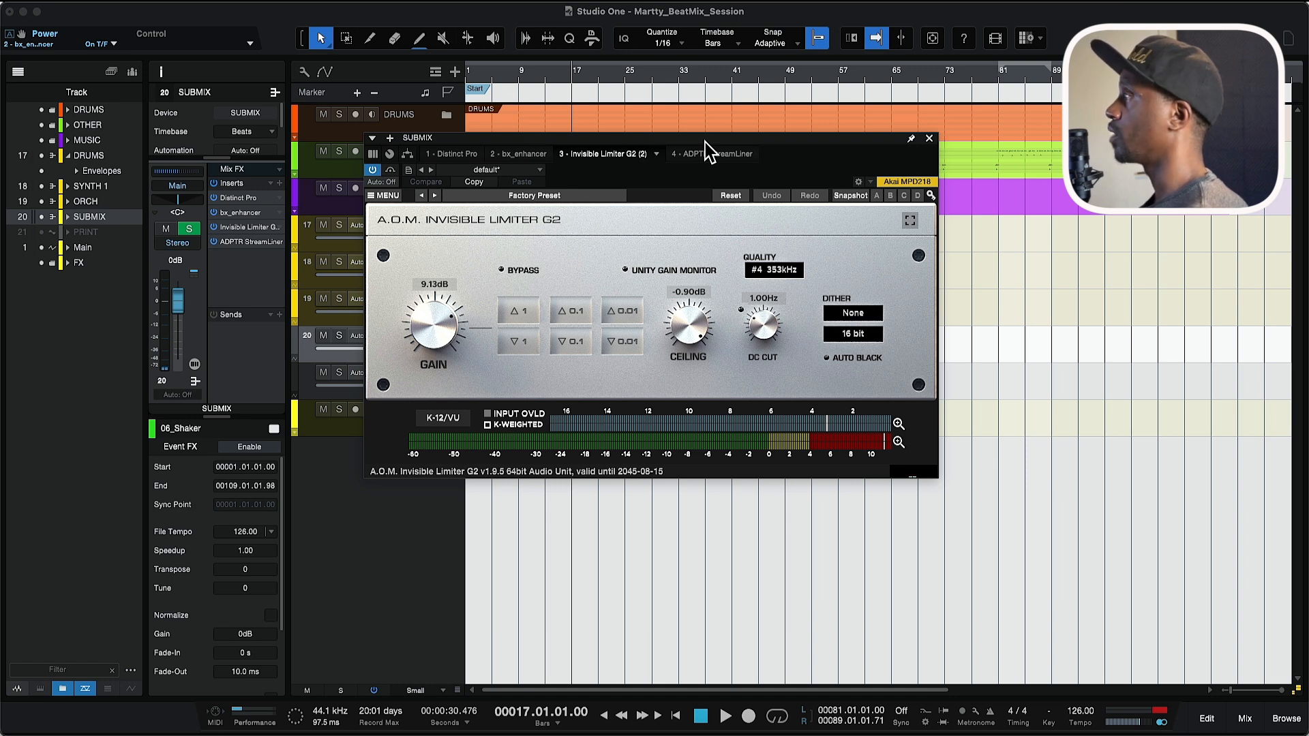
Step: Audition the submix with Invisible Limiter G2 against its bypassed state, examine its level meters, and close the window and stop playback
key("space")
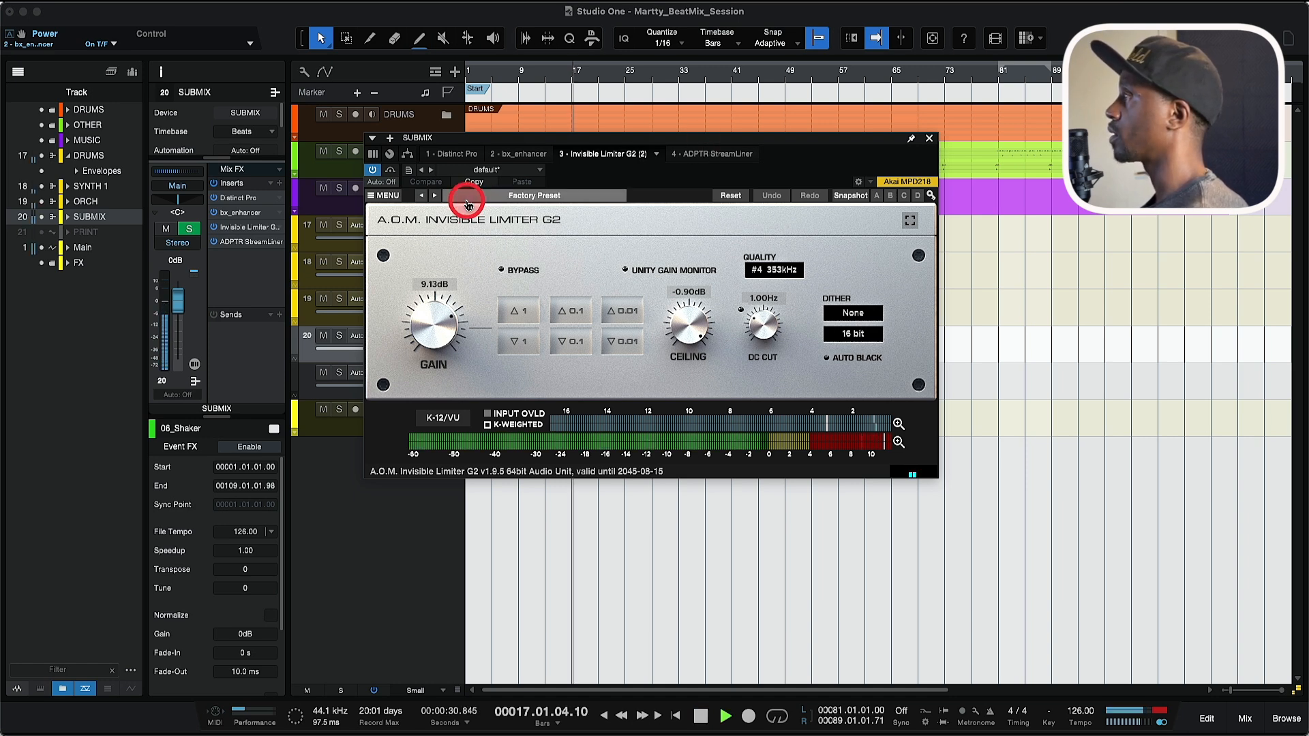
left_click(375, 174)
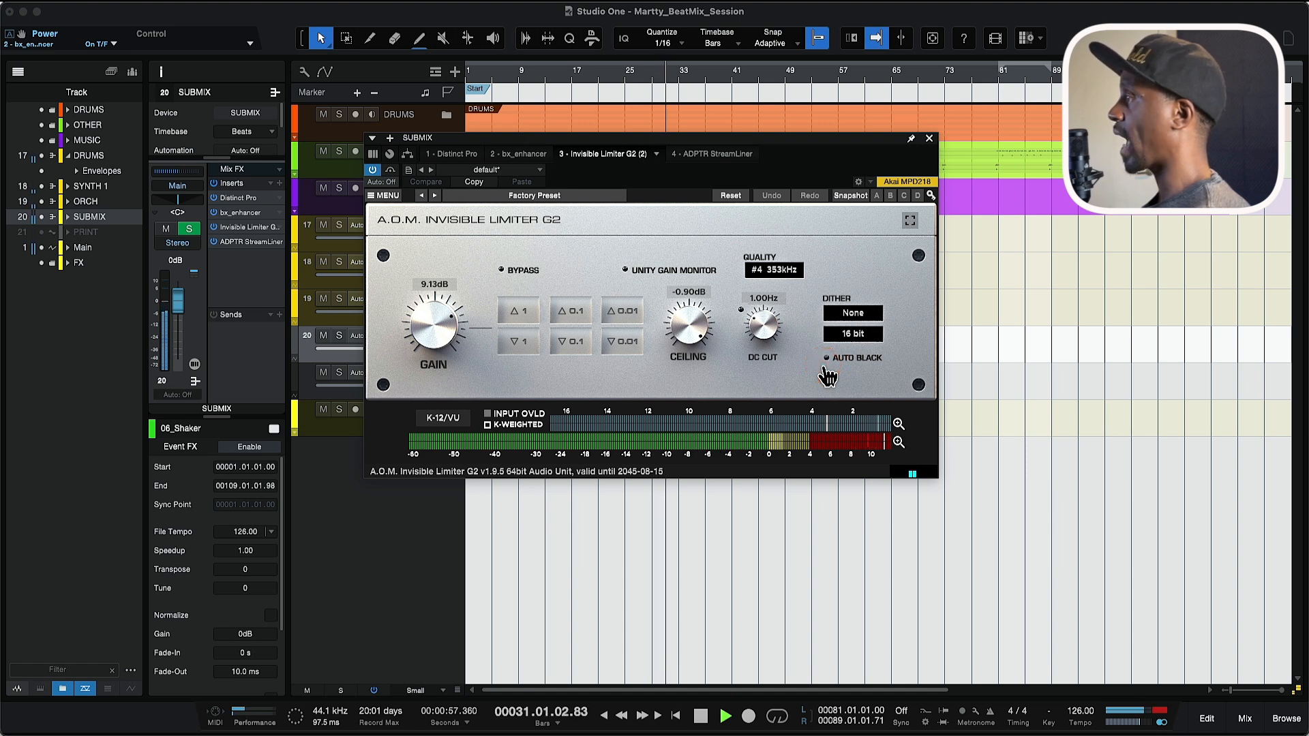
left_click(826, 371)
left_click(864, 389)
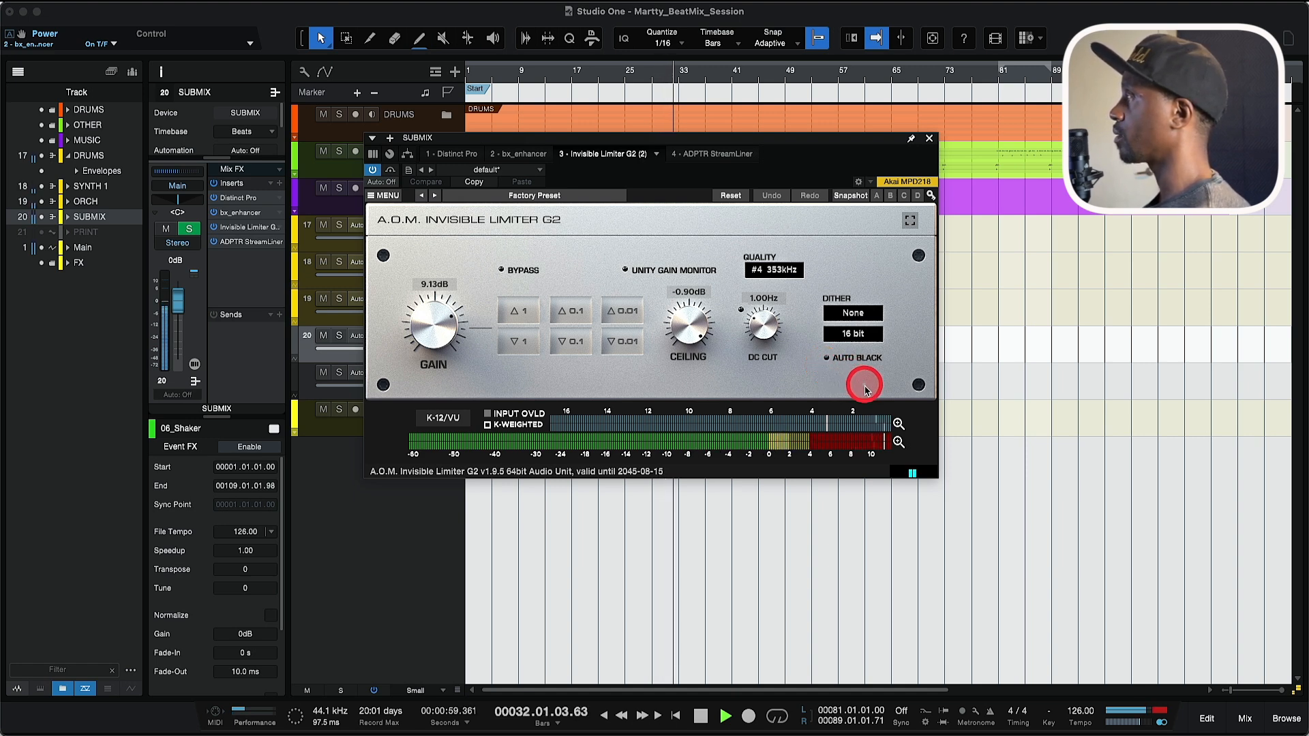
left_click(868, 410)
left_click(863, 420)
left_click(885, 430)
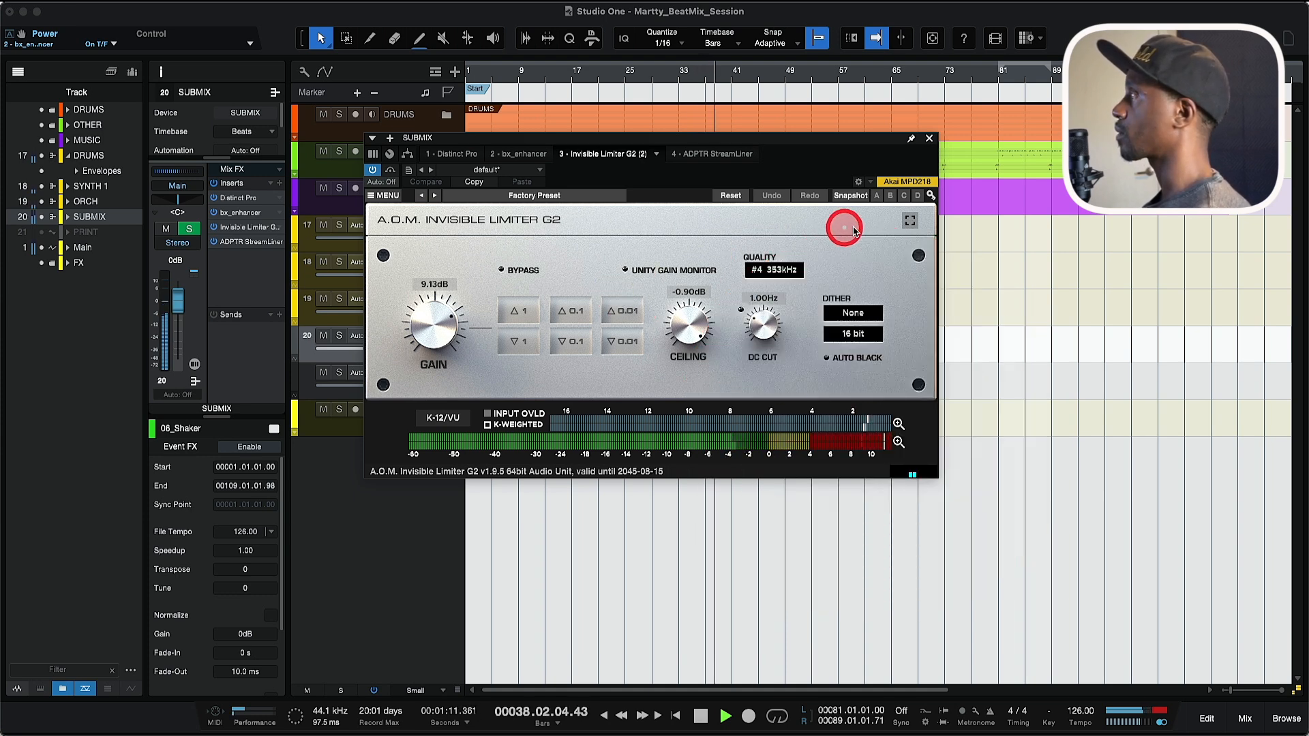
left_click(930, 138)
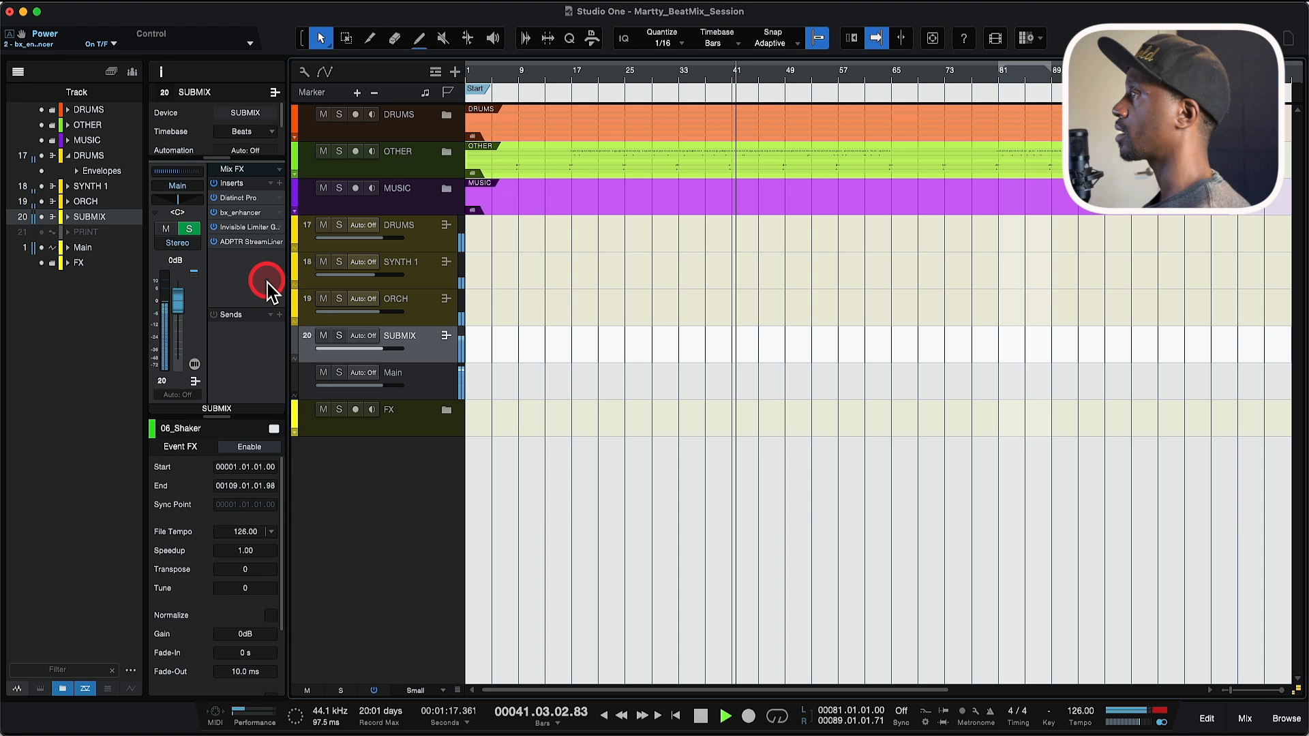
key("space")
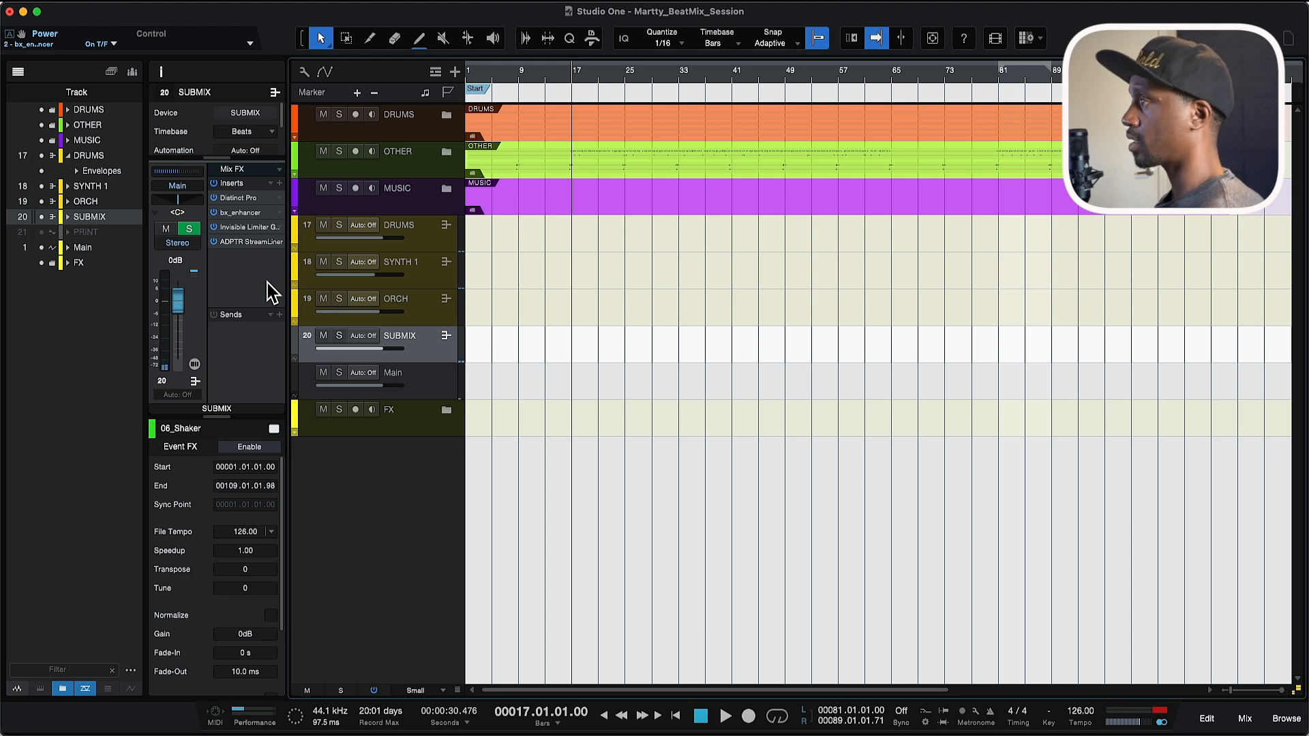
Step: Open the ADPTR StreamLiner insert of the SUBMIX channel and reposition its window toward the centre of the workspace
left_click_drag(255, 262, 245, 248)
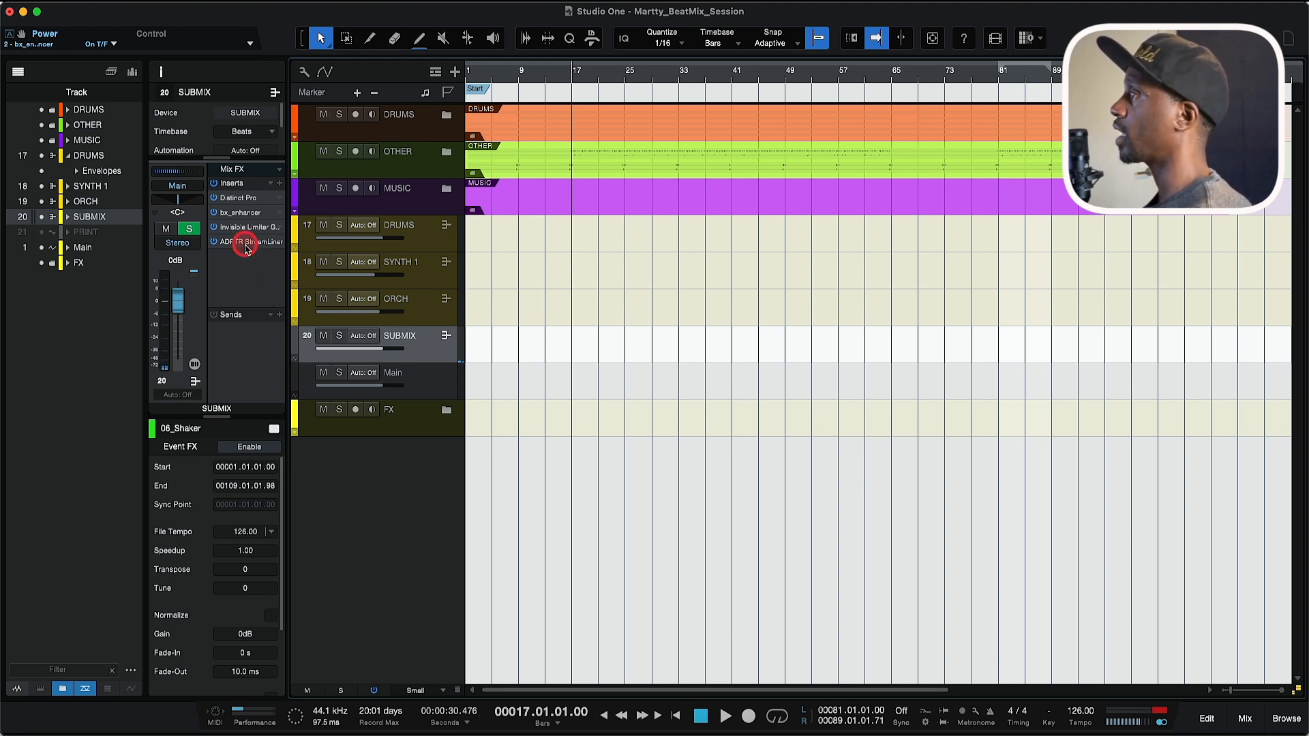
double_click(244, 242)
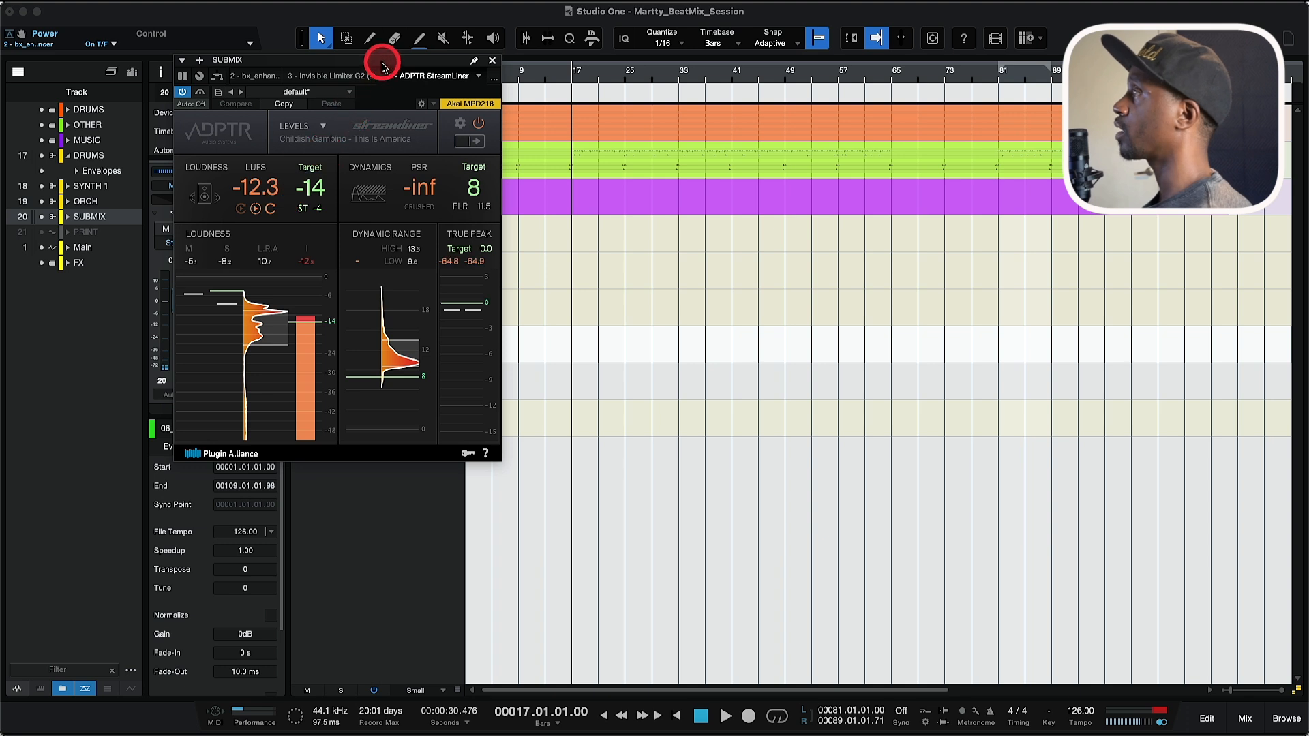
left_click_drag(384, 64, 666, 150)
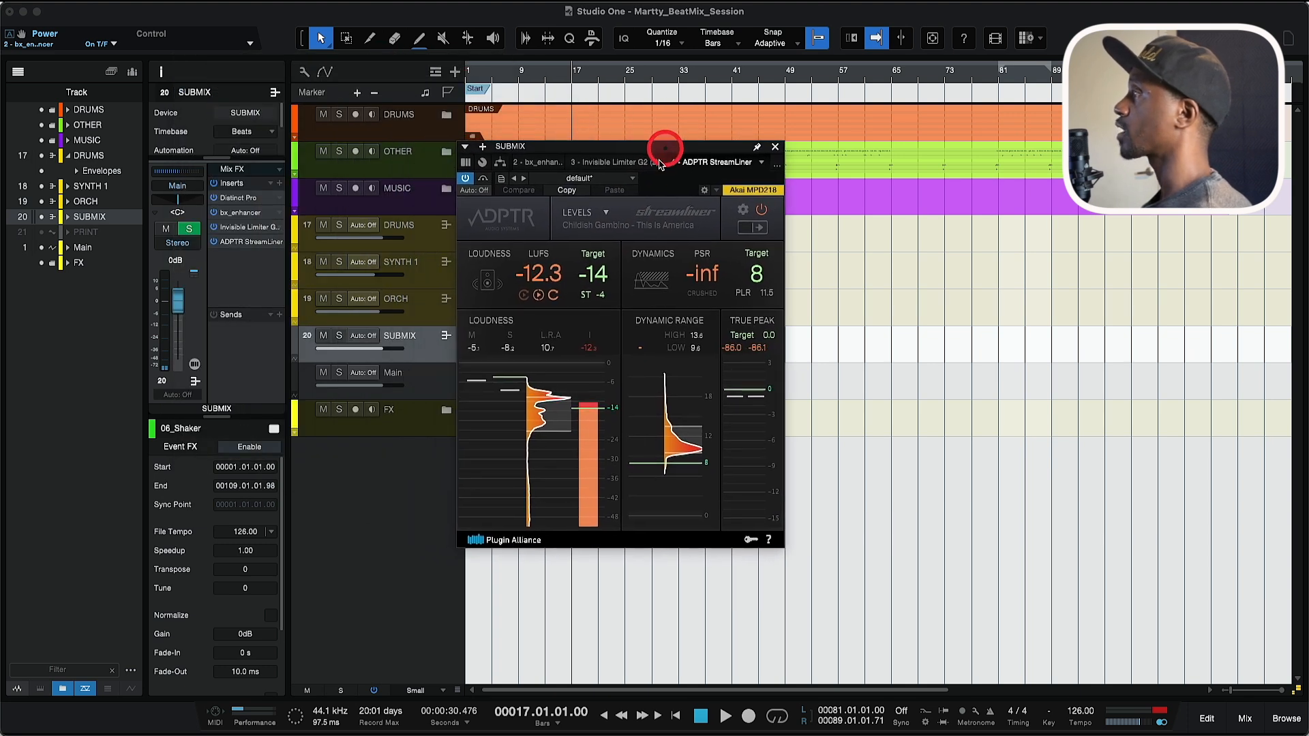
Step: Reset StreamLiner's loudness measurement, measure the submix's loudness and dynamics during playback from bar 17, and close the plug-in window
left_click(553, 296)
key("space")
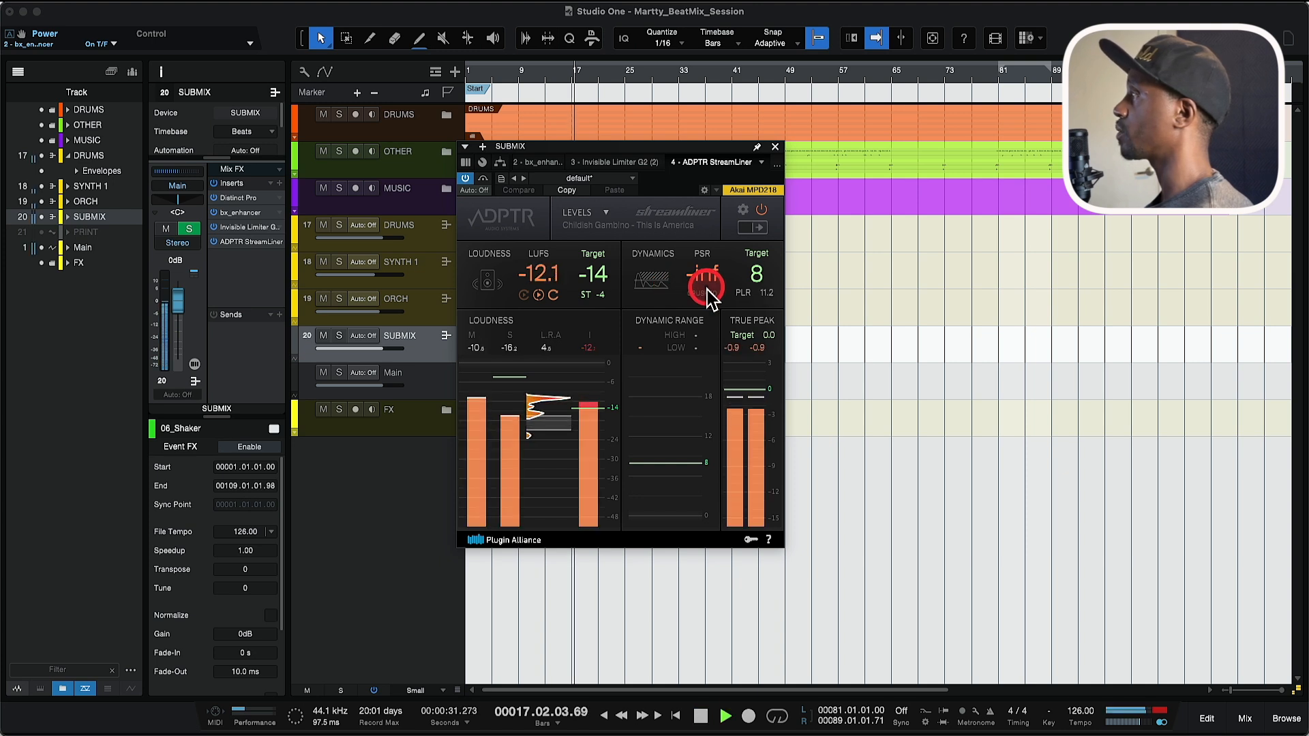
left_click(665, 462)
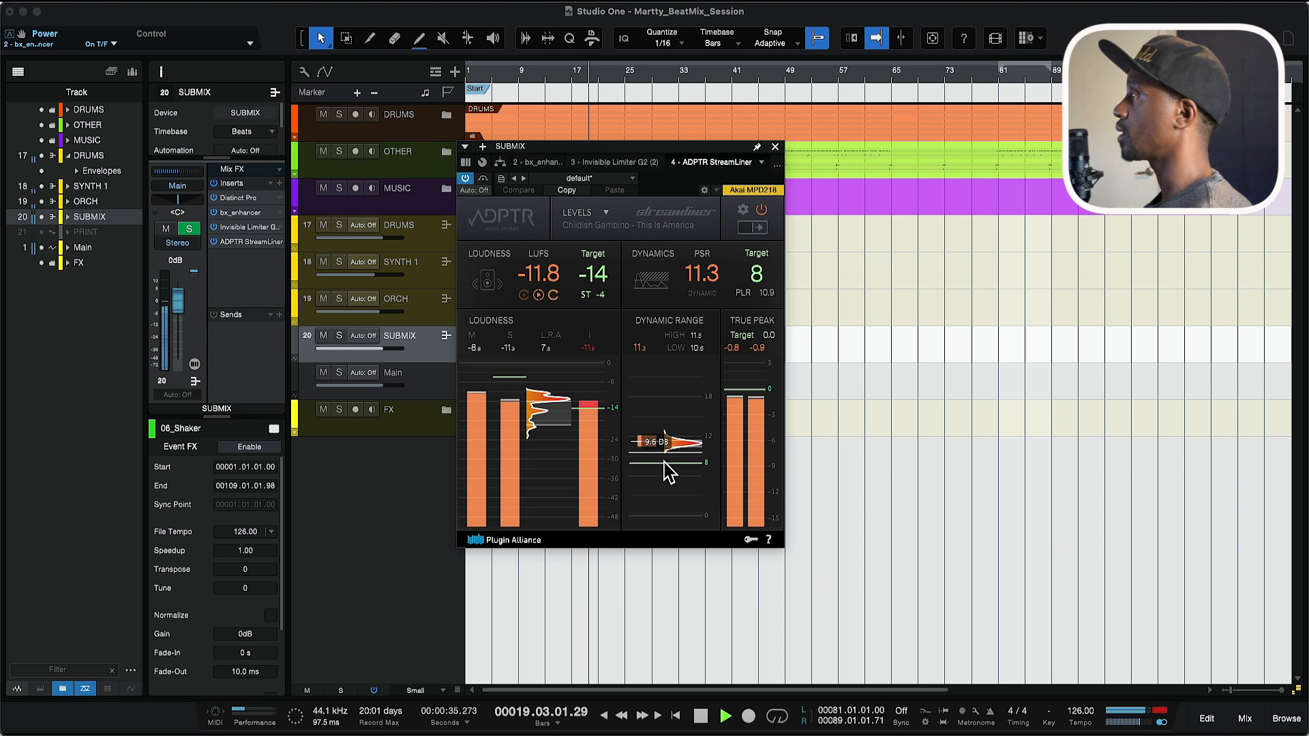
key("space")
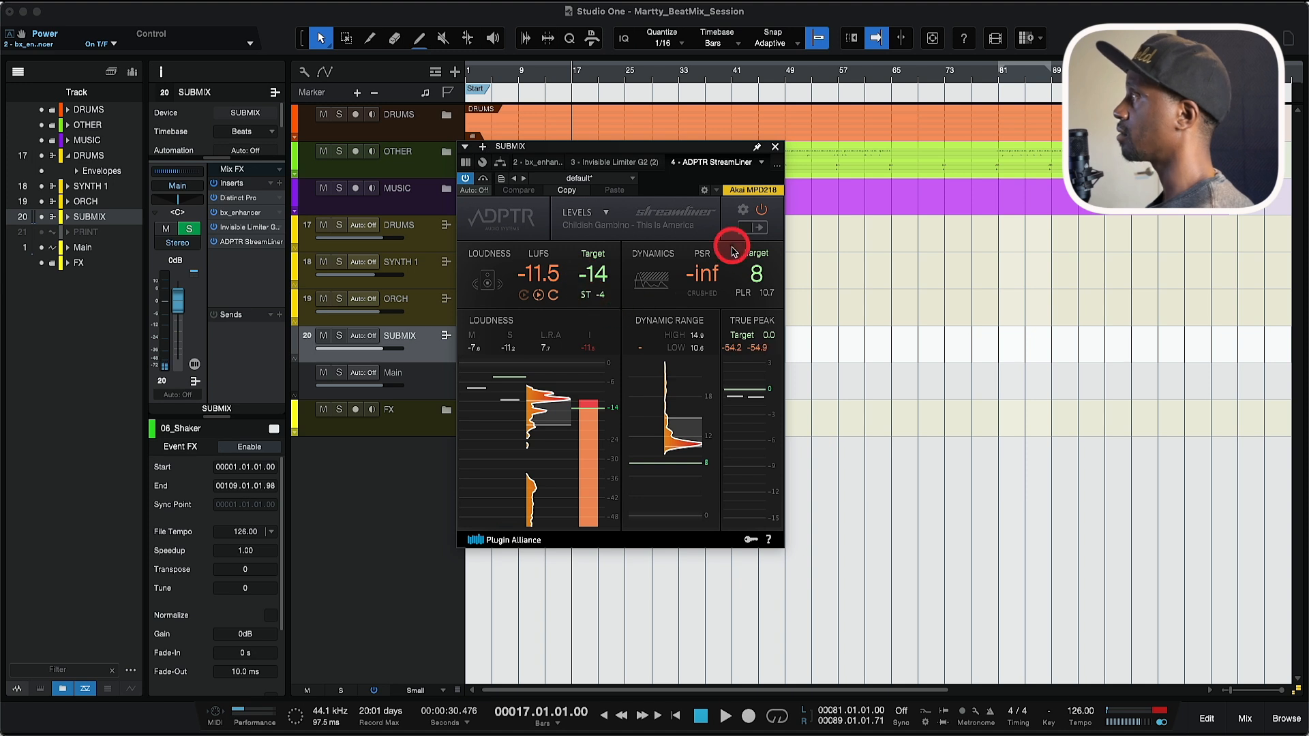
left_click(776, 148)
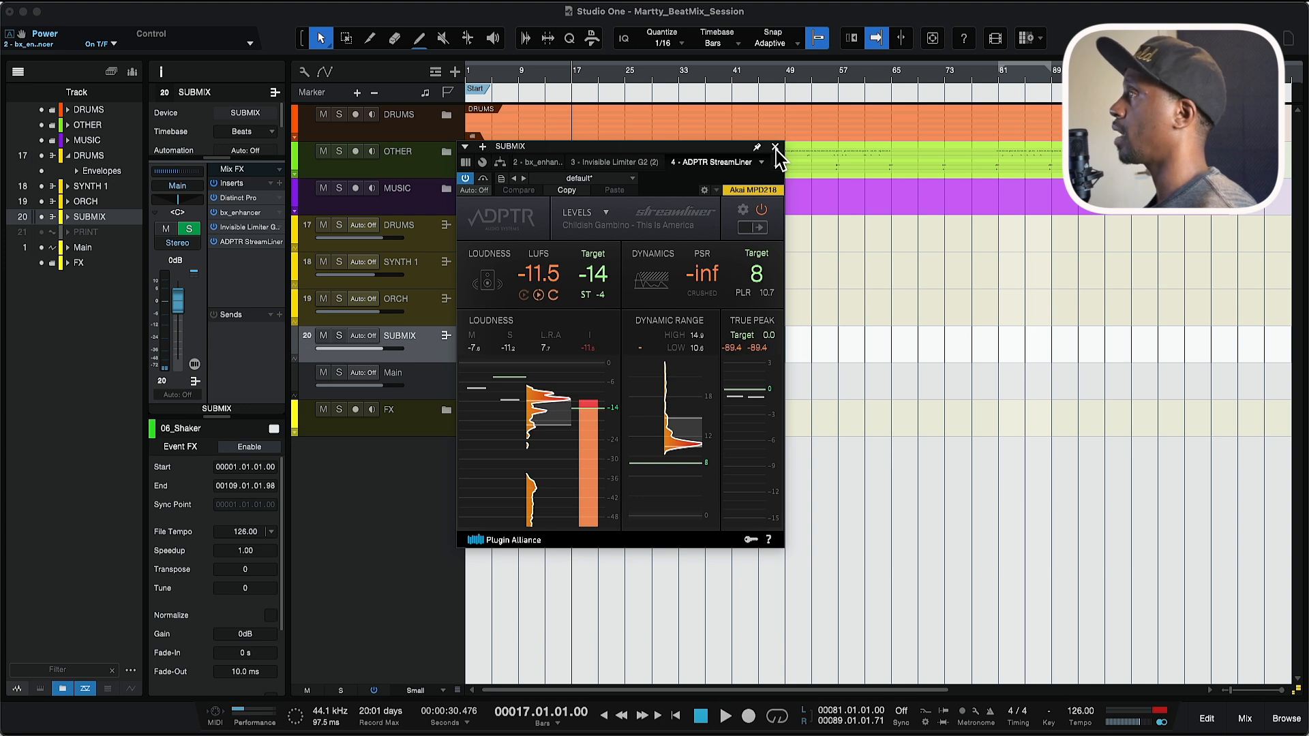
left_click(776, 148)
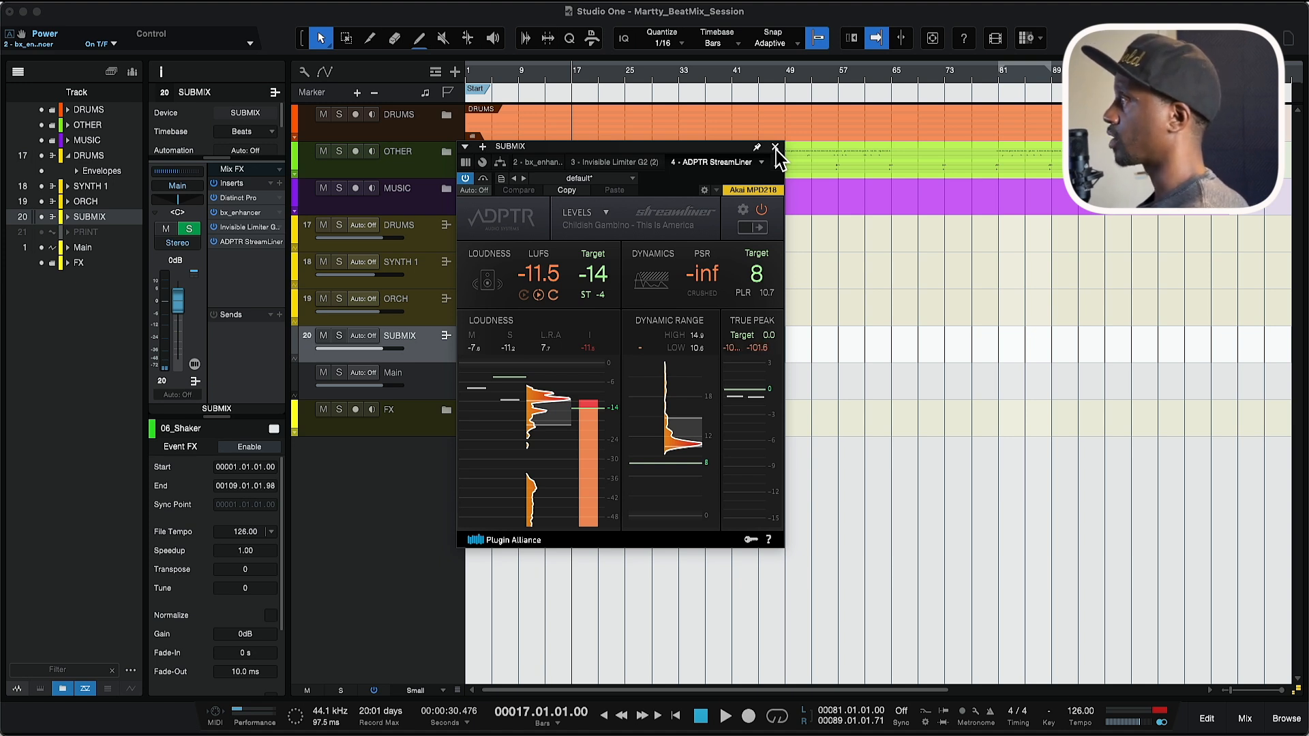
left_click(776, 147)
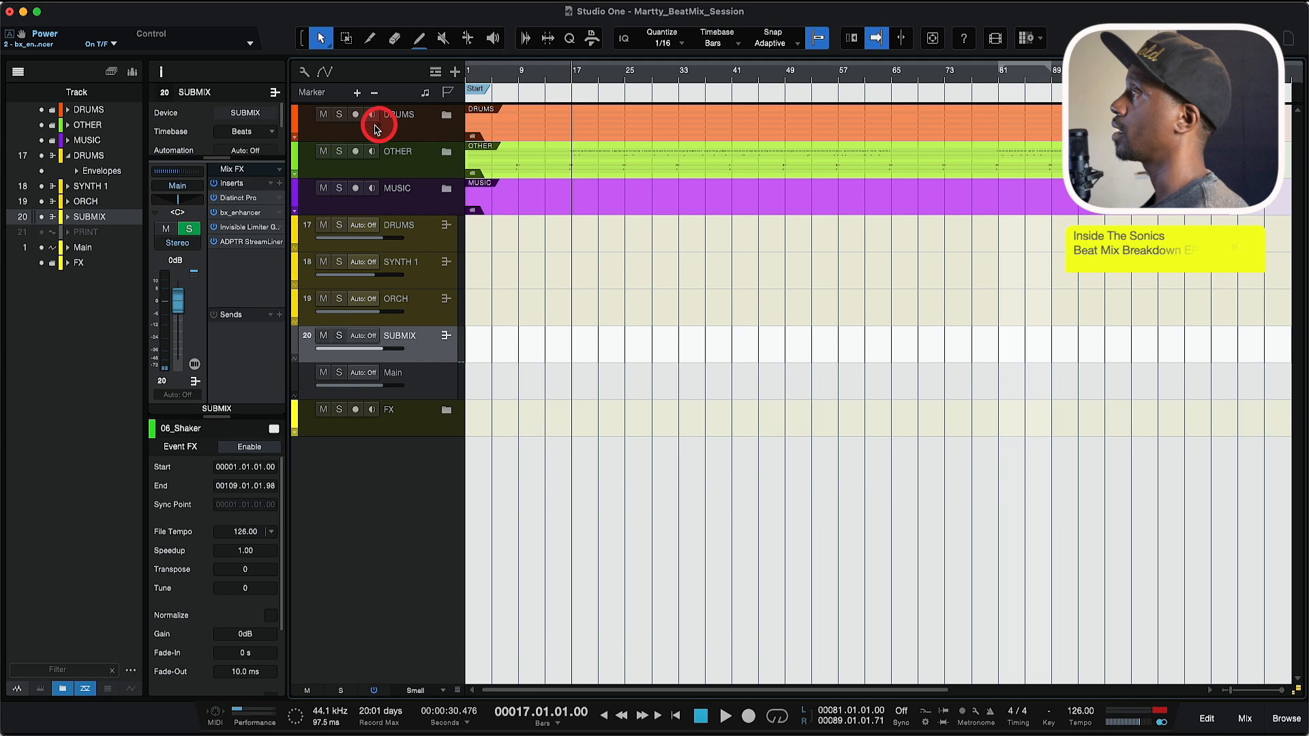
Step: Solo the DRUMS folder track and expand it to reveal its individual kick, 808, clap and hi-hat tracks
left_click(337, 119)
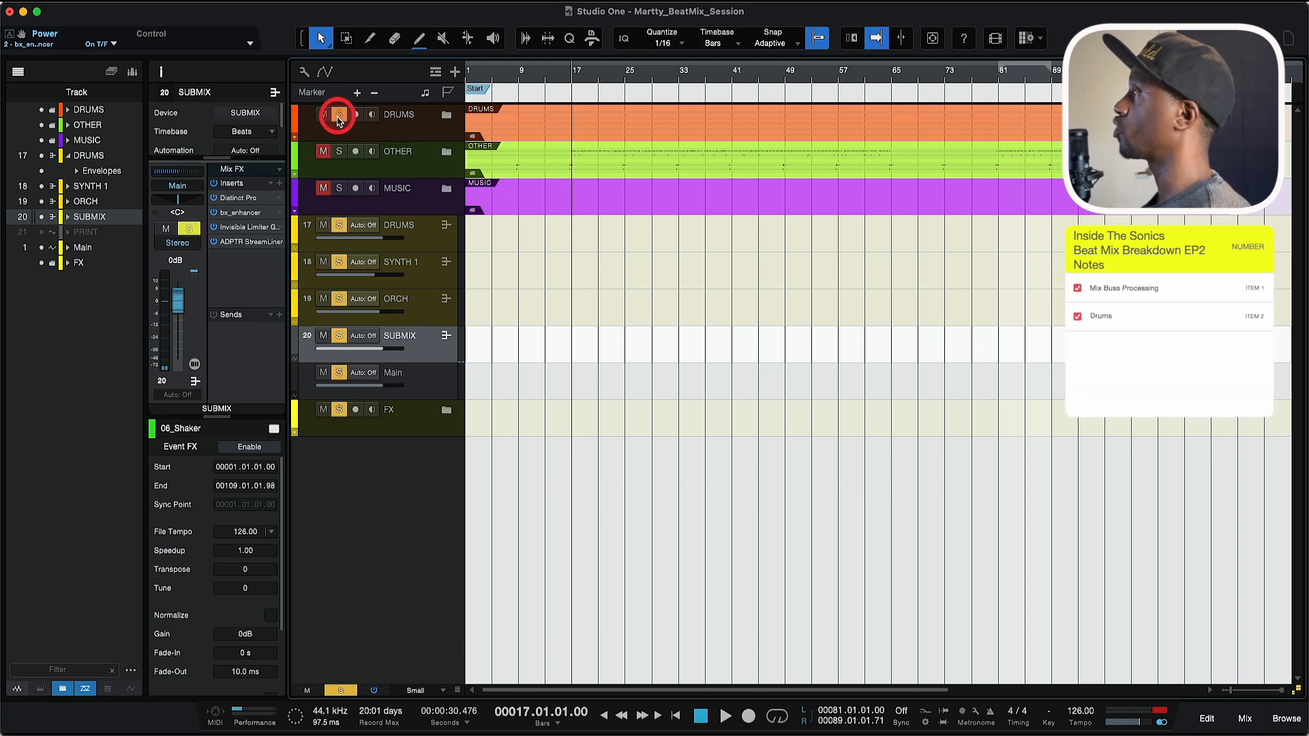
left_click(447, 116)
Step: Audition the soloed drum tracks from bar 17 while examining their waveforms up close
scroll(524, 129, "up", 3)
key("space")
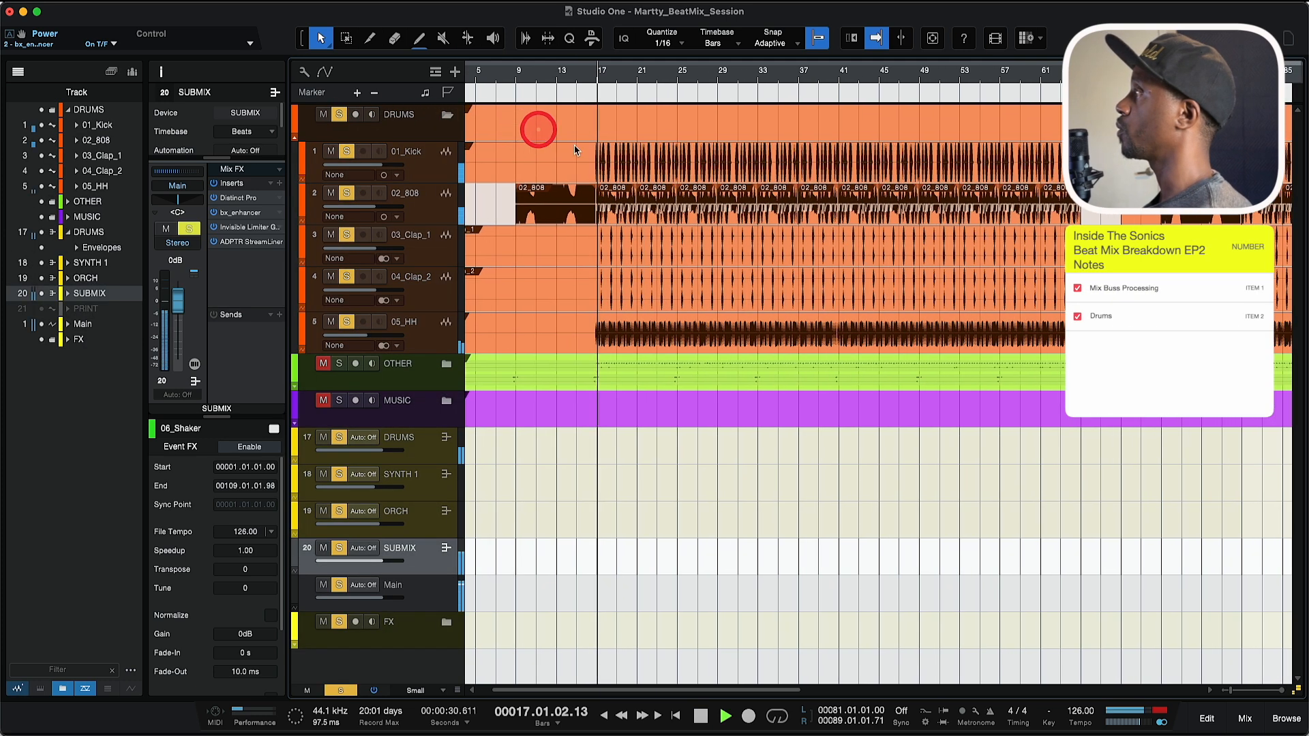
scroll(601, 159, "up", 3)
scroll(600, 160, "up", 4)
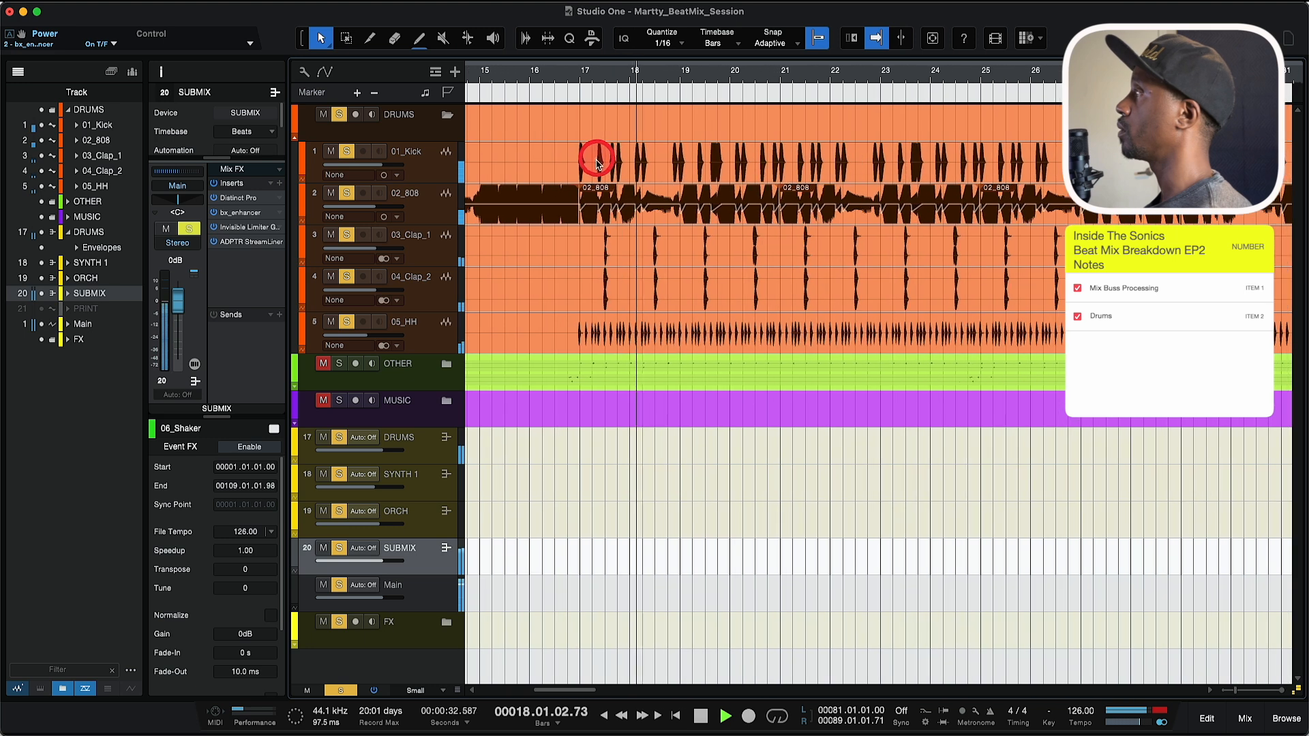
scroll(597, 158, "up", 3)
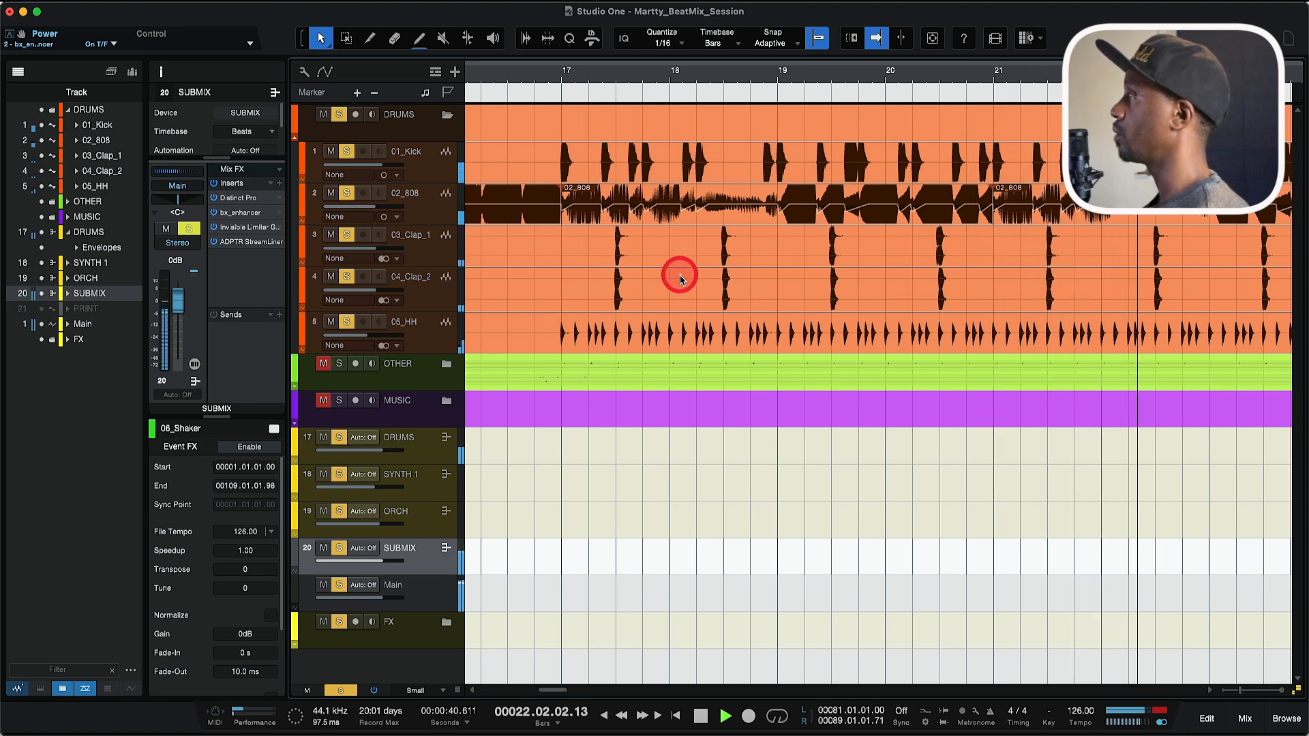
scroll(678, 280, "down", 2)
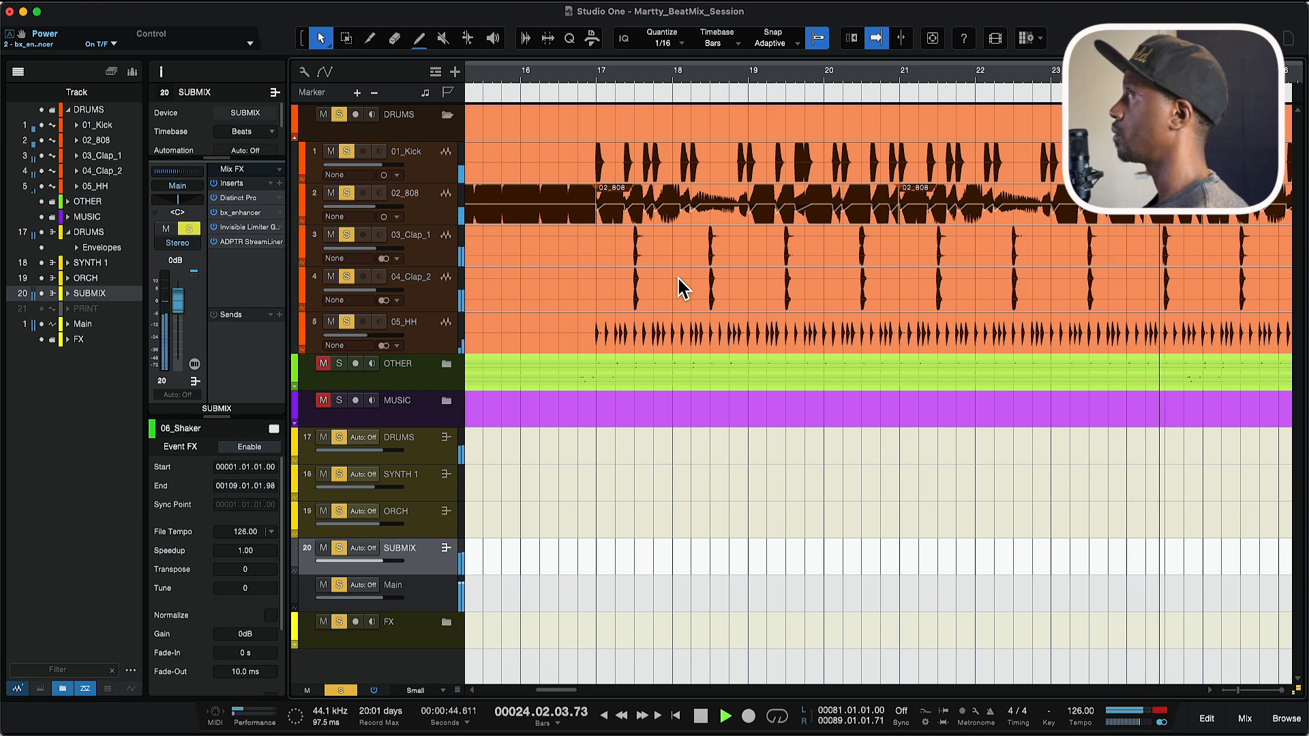
key("space")
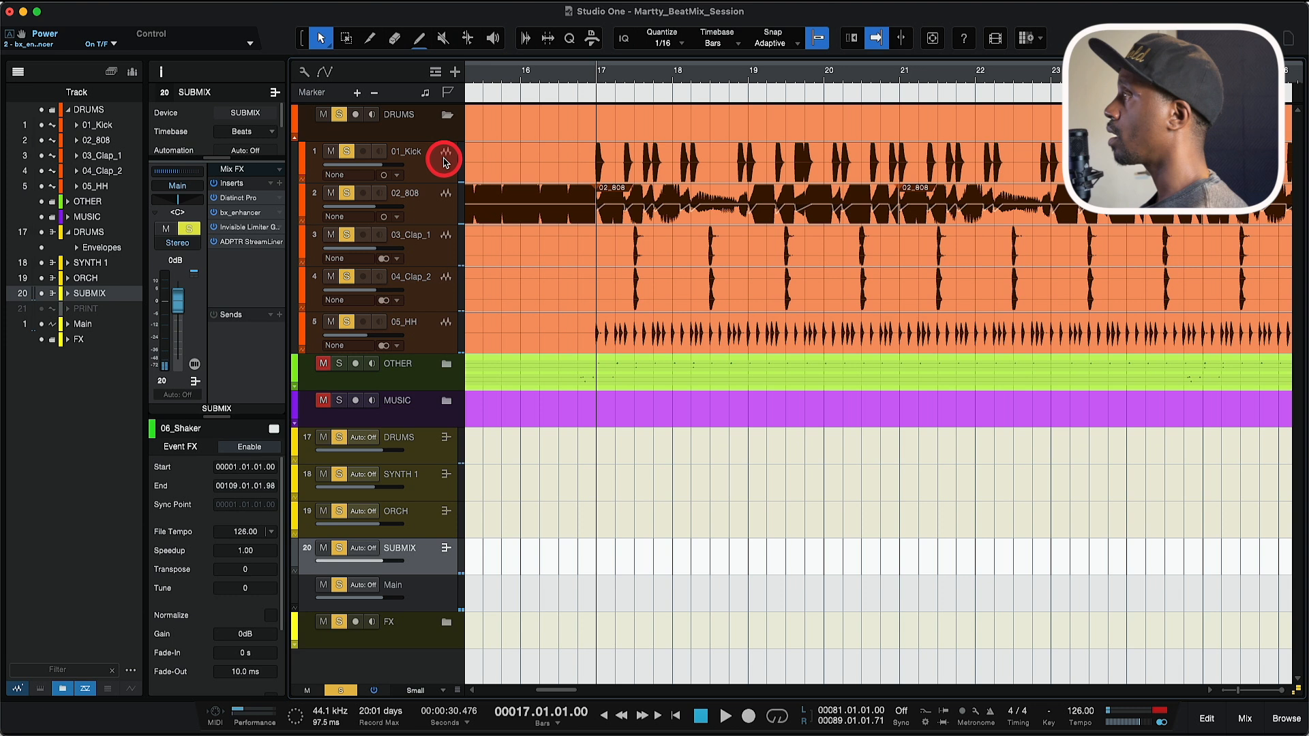
Step: Select the DRUMS bus and enlarge the Sends area of its channel strip to reveal more of its sends
left_click(426, 450)
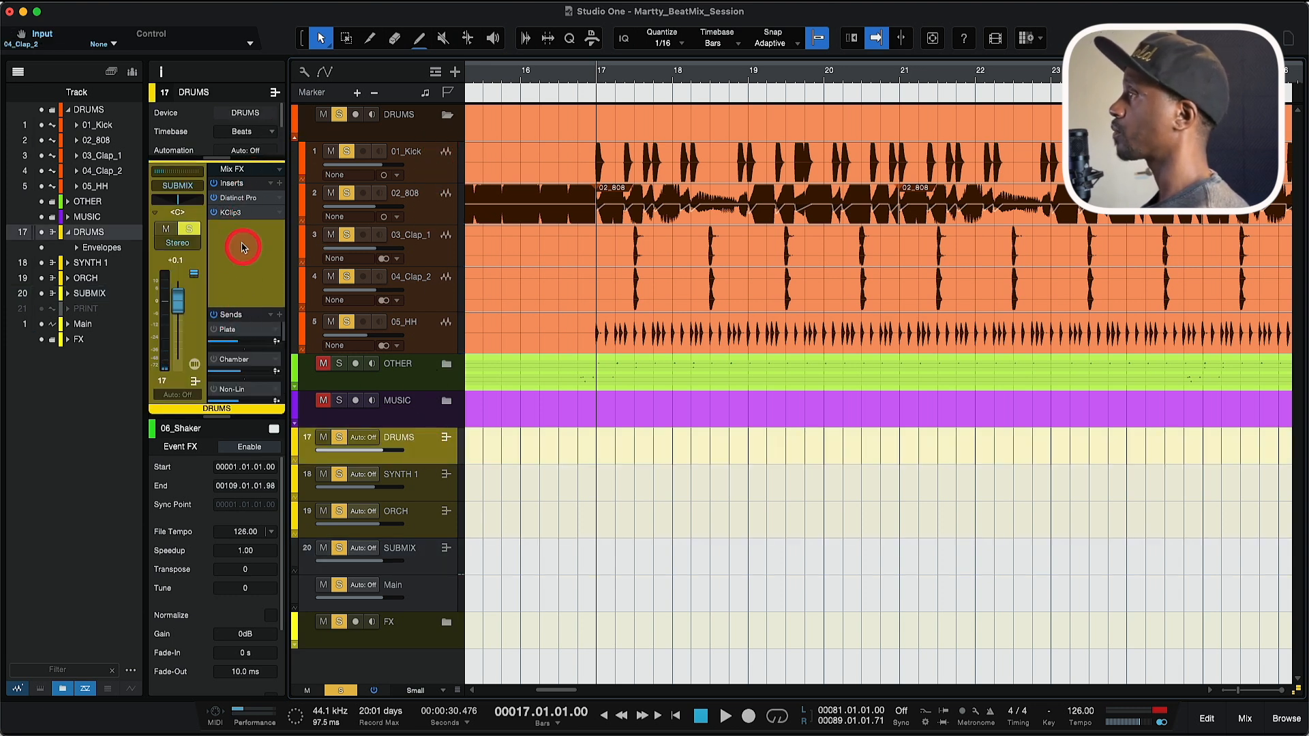
left_click_drag(247, 309, 287, 359)
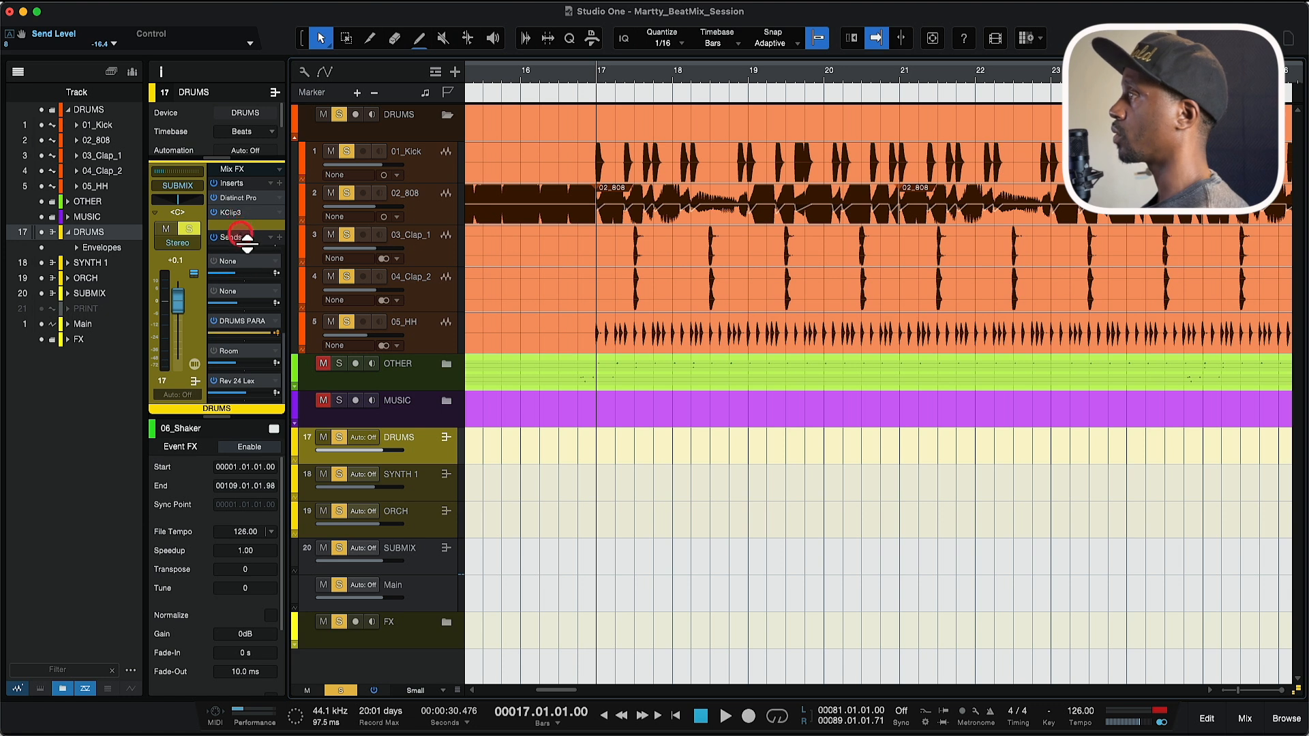
Step: Shrink the Sends area of the DRUMS bus and open its Distinct Pro insert to examine the Transient Control setting
left_click_drag(246, 240, 234, 393)
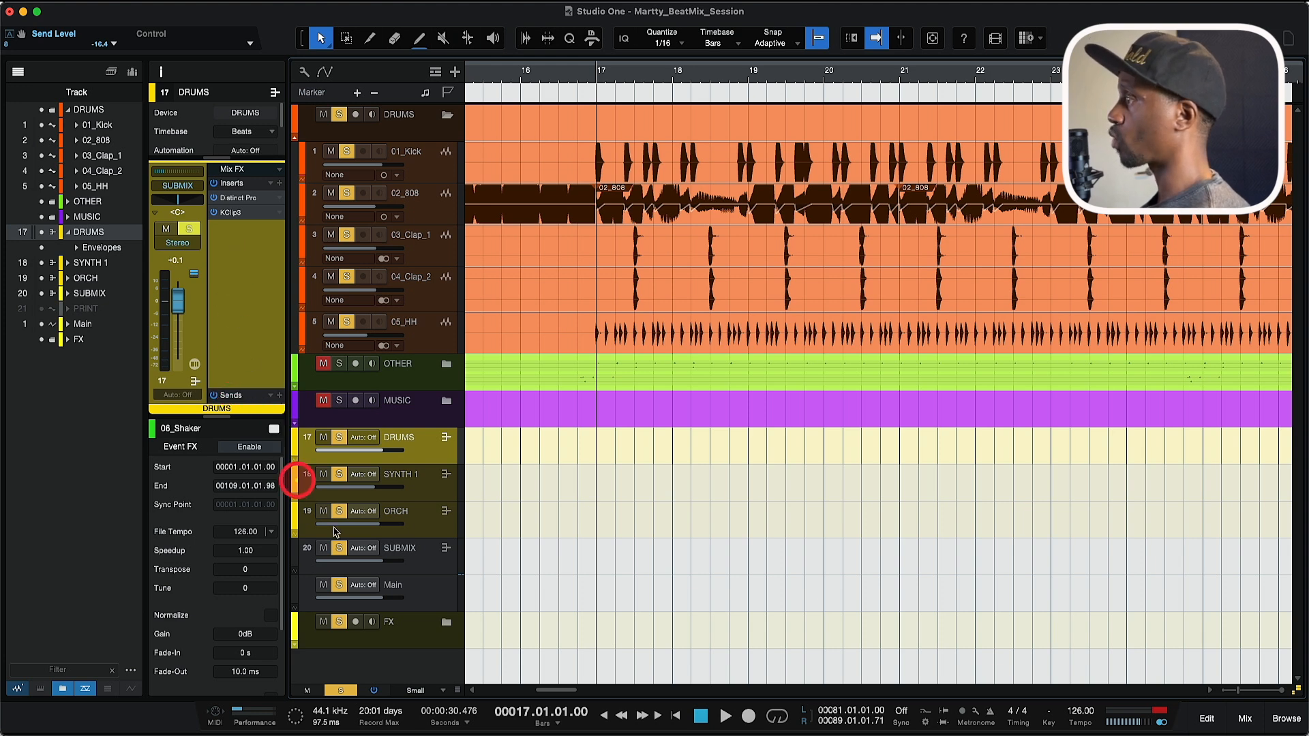
double_click(238, 198)
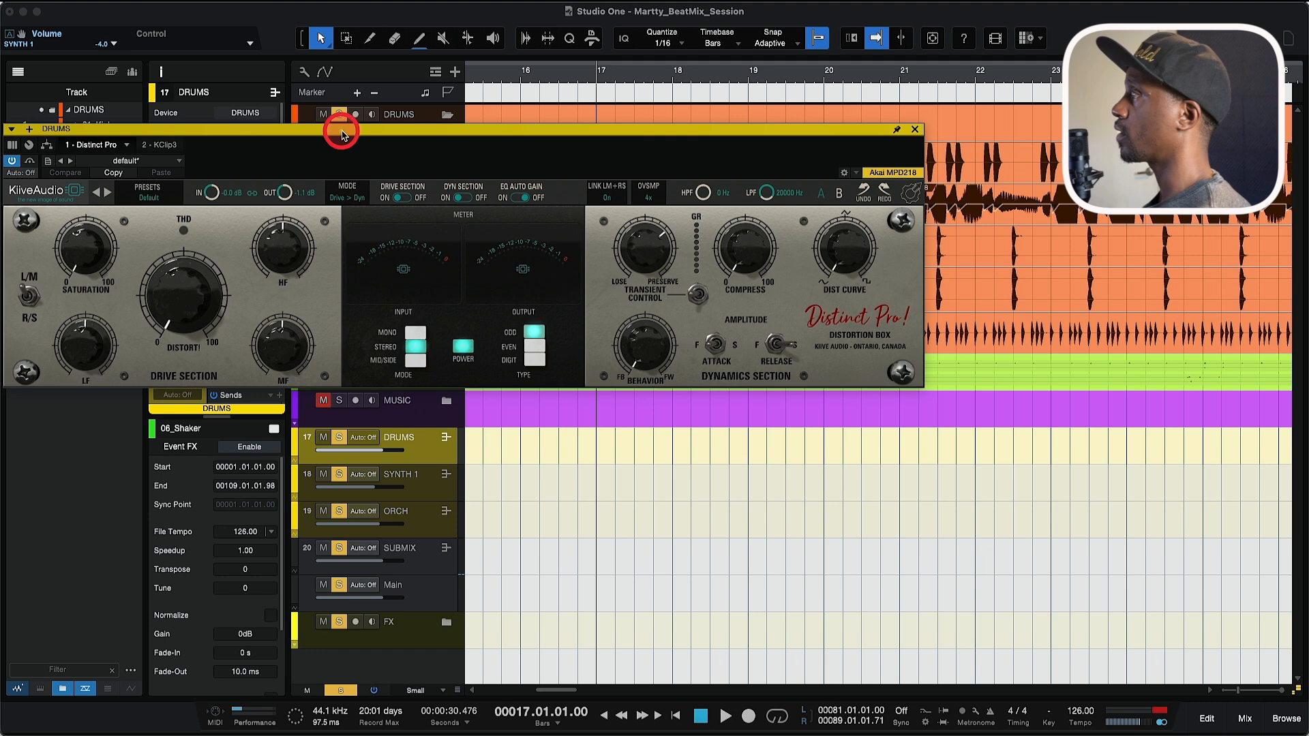
left_click_drag(342, 130, 516, 171)
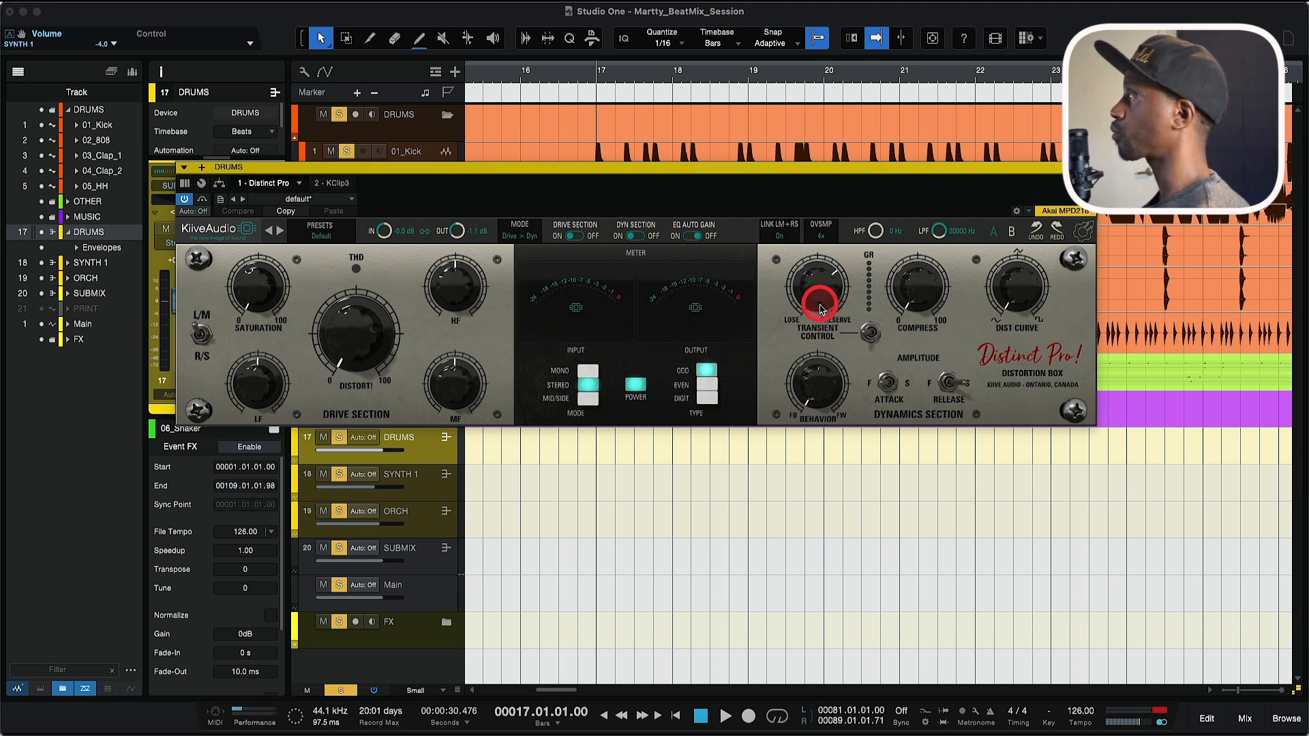
left_click_drag(821, 315, 825, 319)
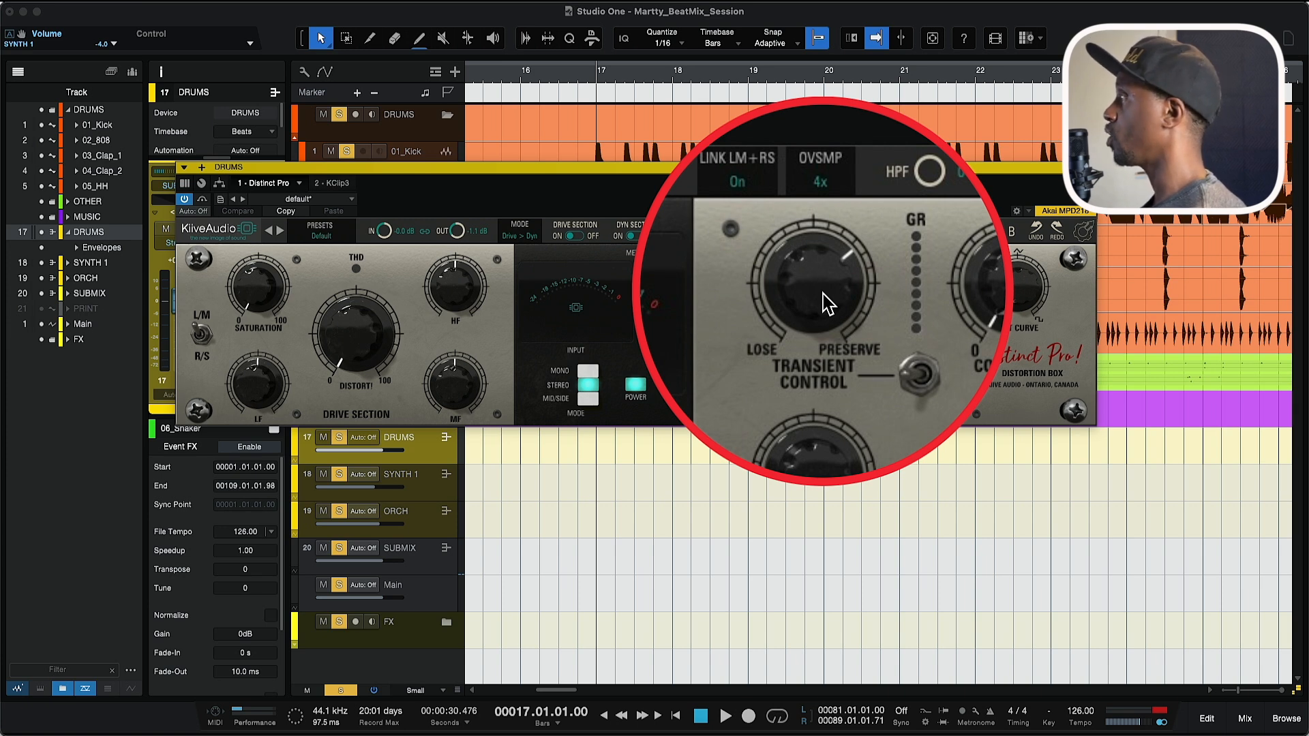
left_click(823, 291)
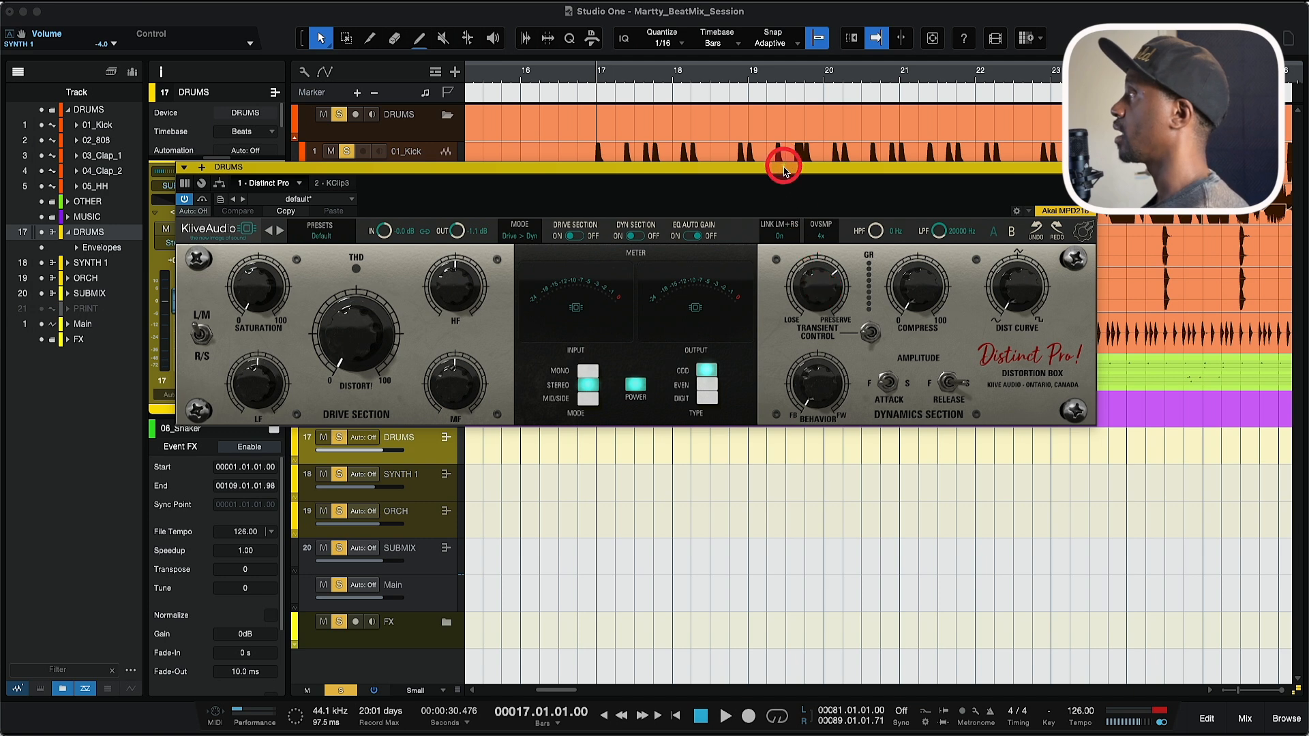
left_click_drag(785, 167, 823, 179)
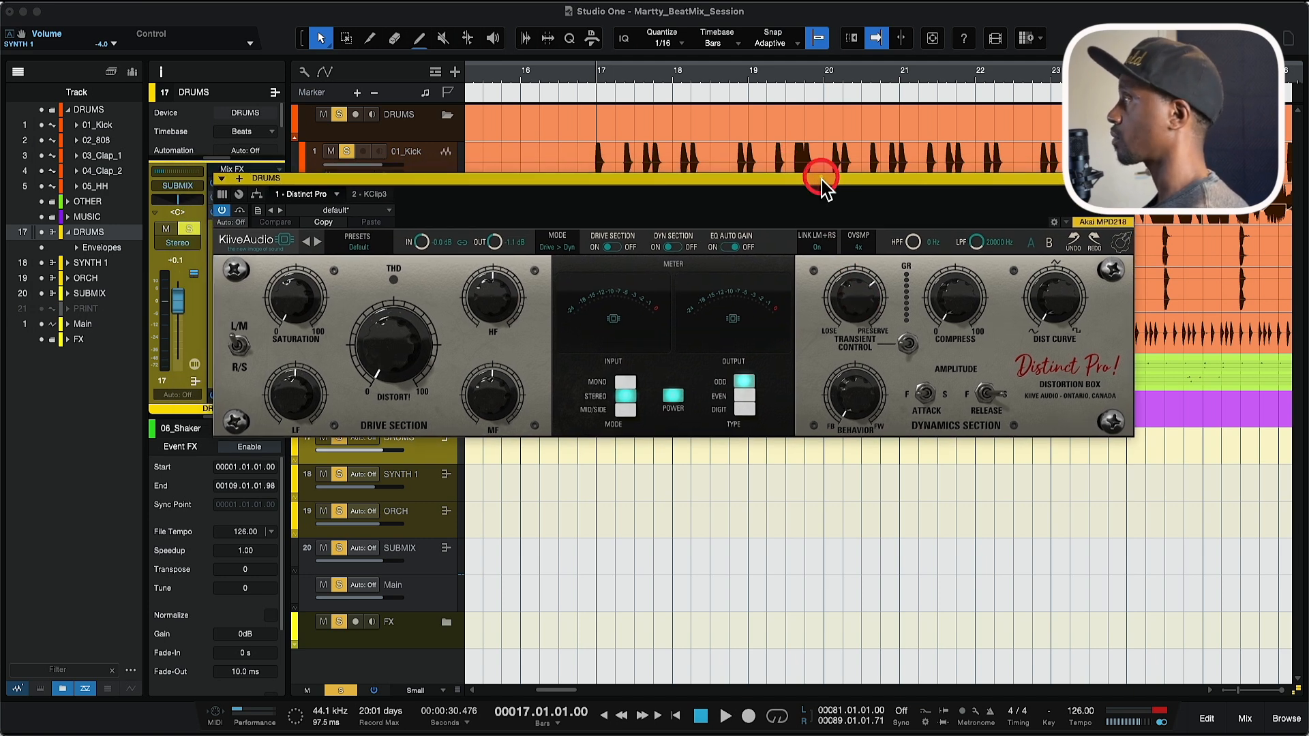
Step: Audition the drums through Distinct Pro from bar 17, inspect its output type and Distort! amount, and close the plug-in window
left_click(755, 388)
left_click(745, 385)
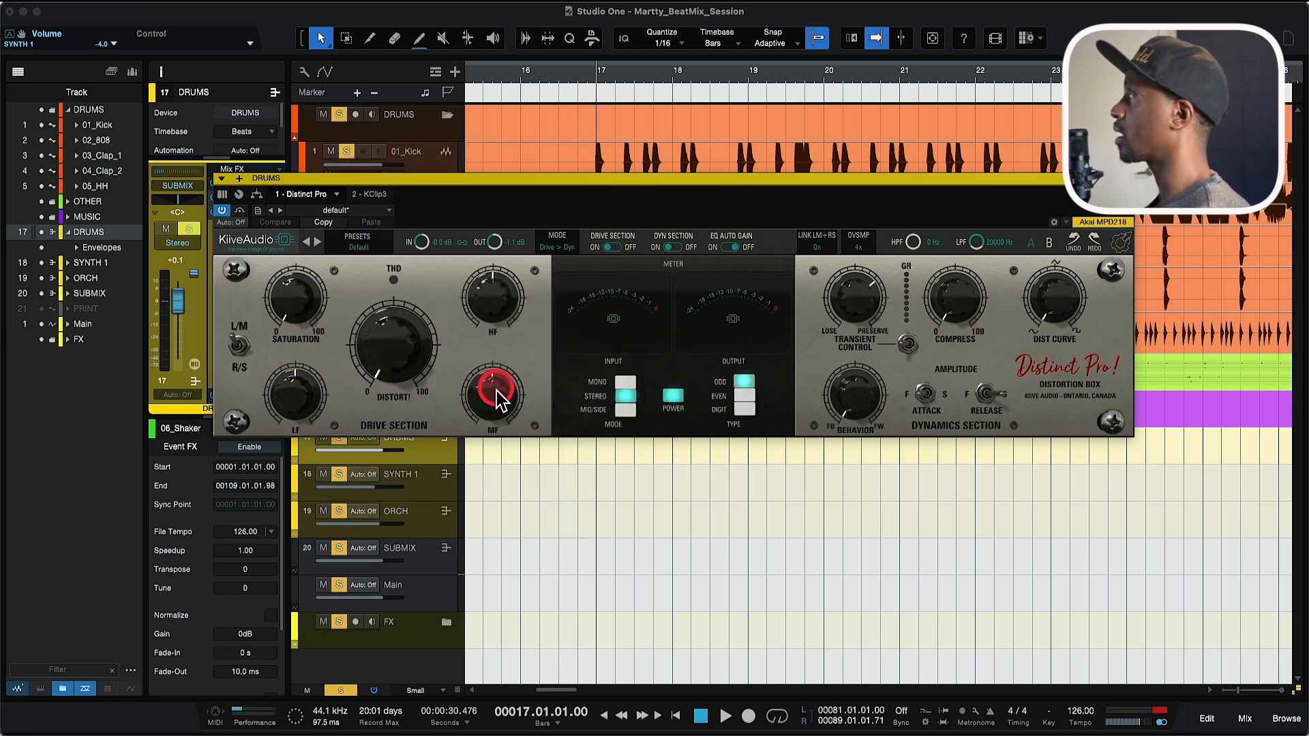
key("space")
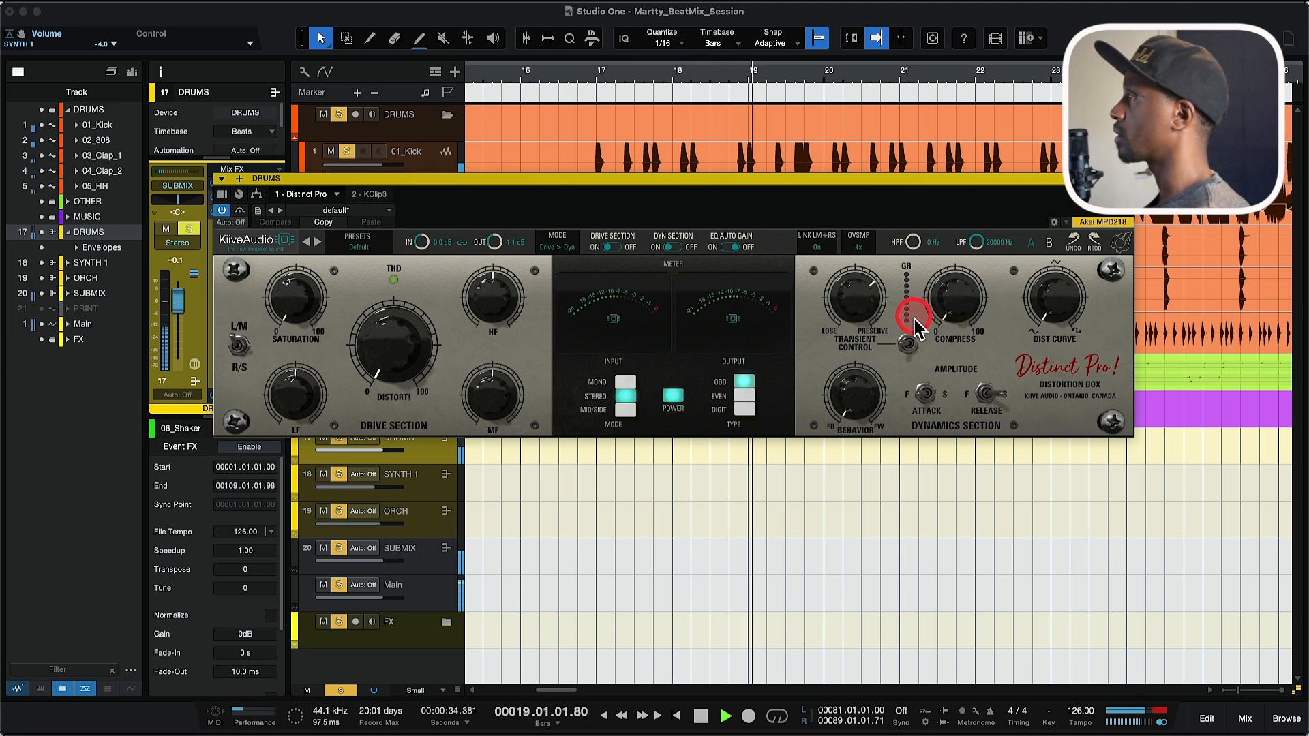
key("space")
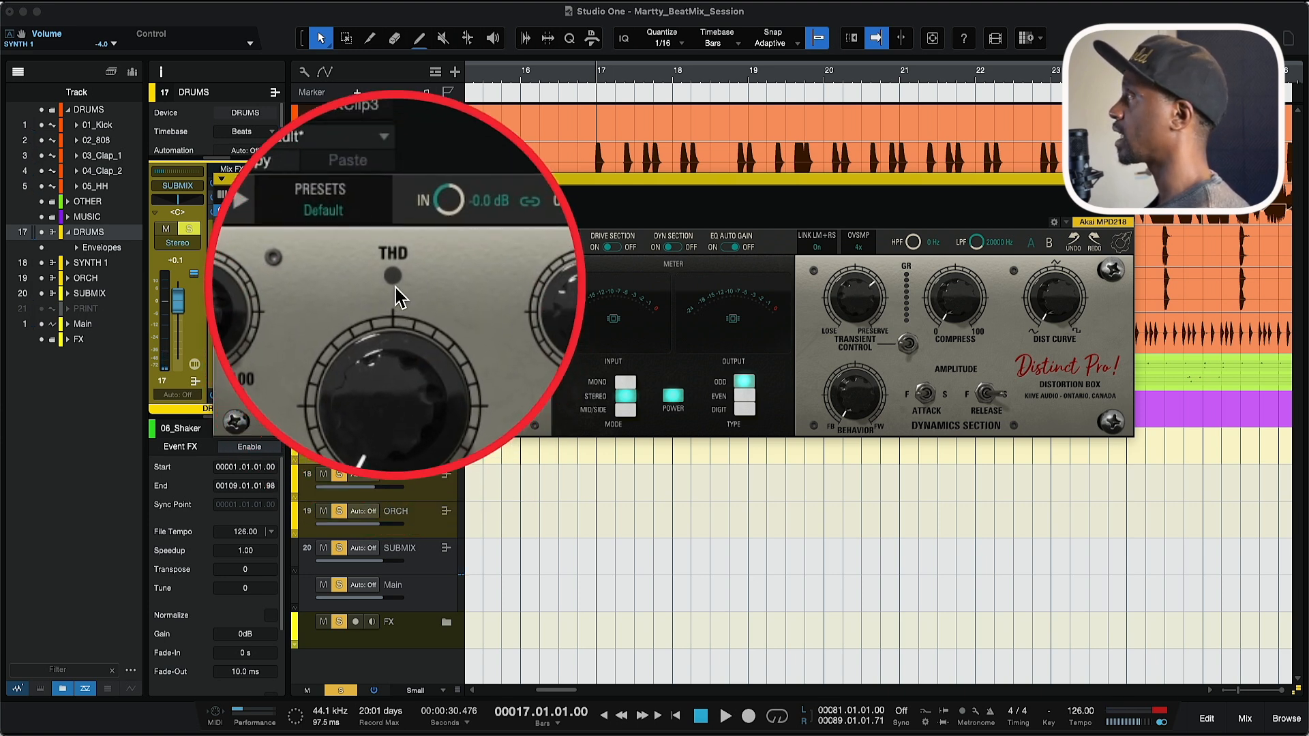
double_click(387, 357)
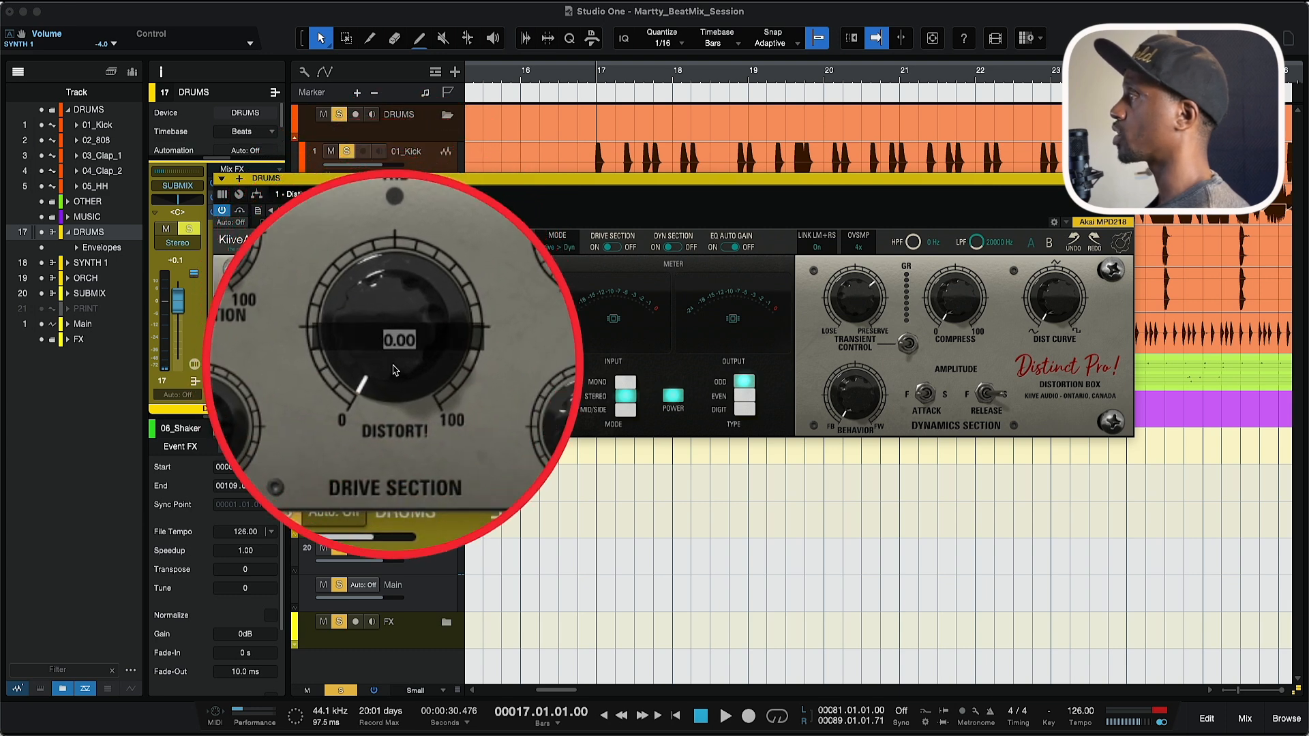
left_click(394, 371)
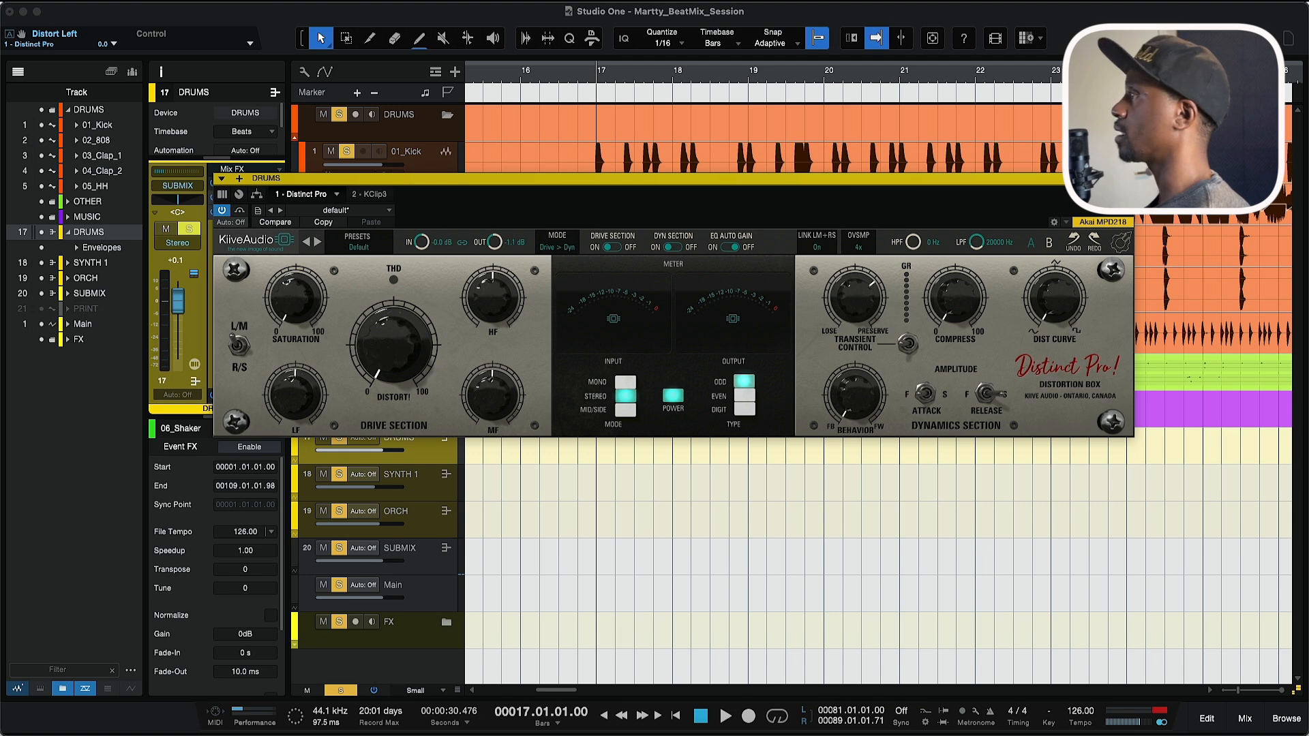
left_click(1125, 178)
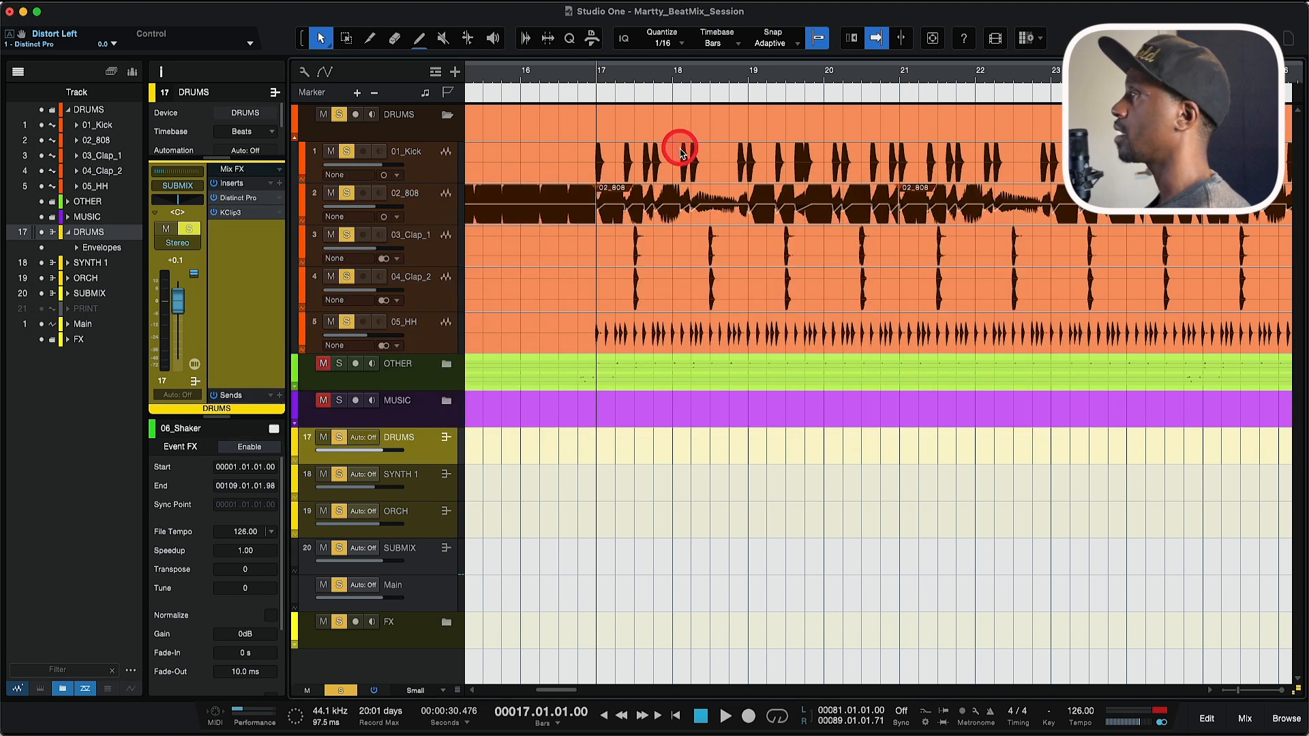
Step: Open the DRUMS bus's KClip3 insert and position its window over the arrangement to examine the clipper settings
double_click(235, 213)
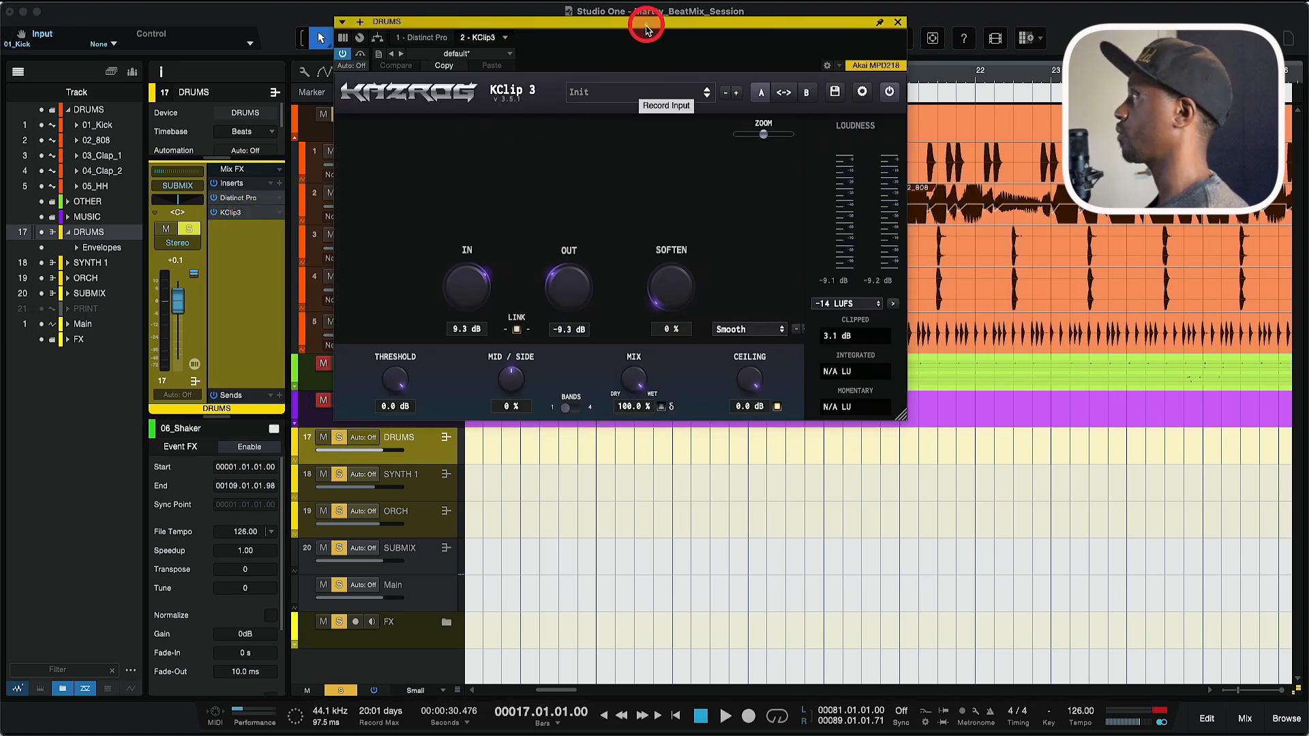
left_click_drag(645, 28, 690, 106)
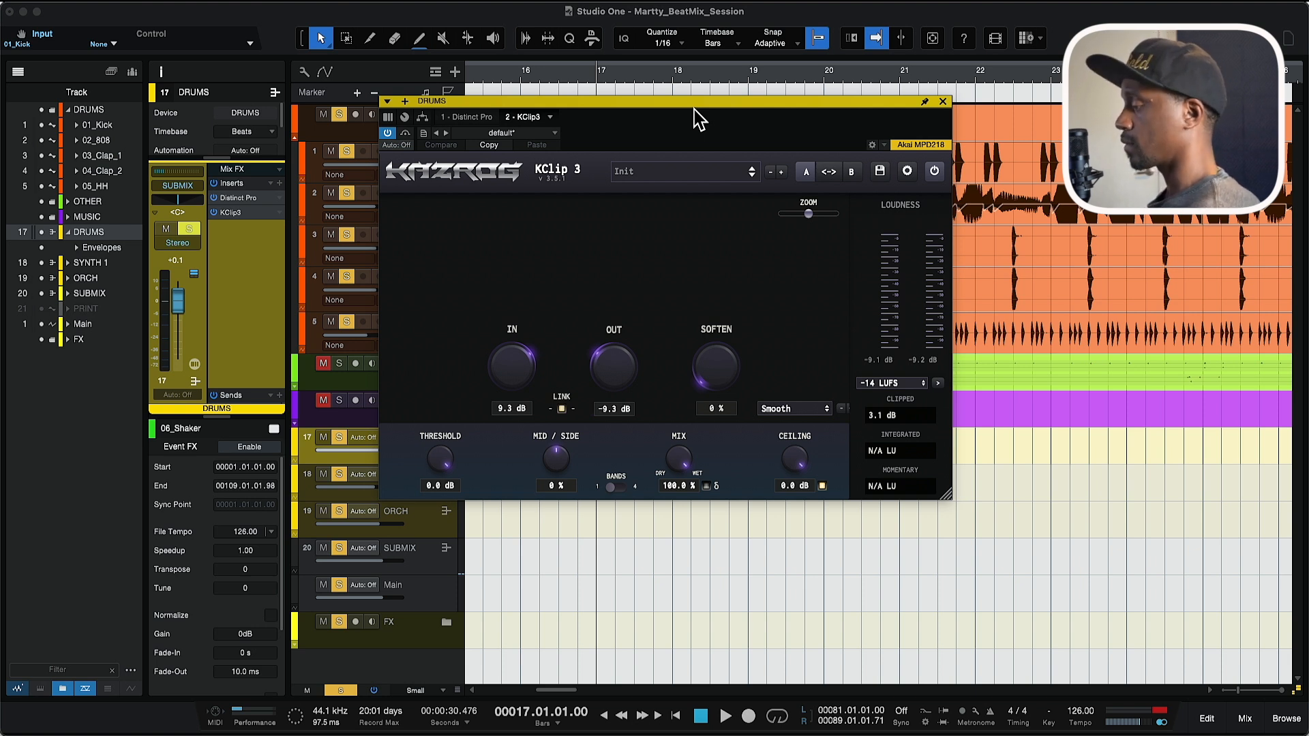
left_click(694, 107)
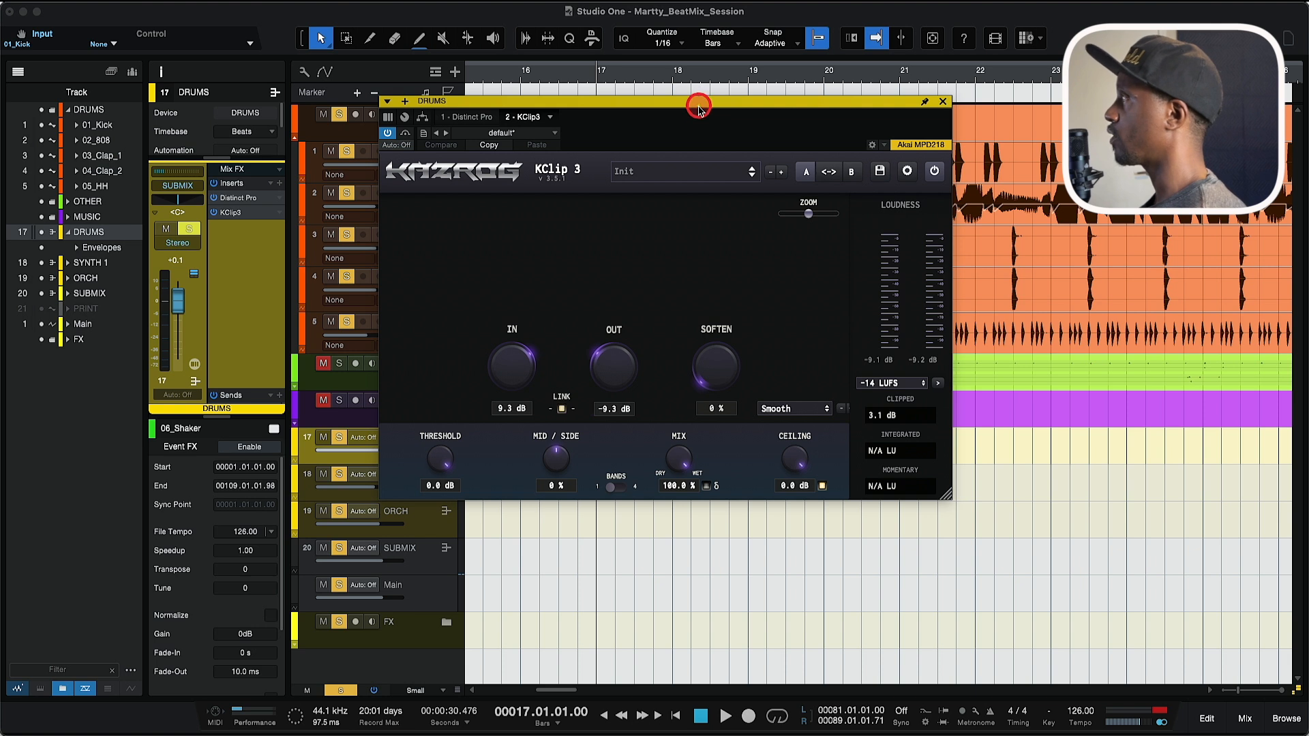
left_click_drag(700, 108, 698, 109)
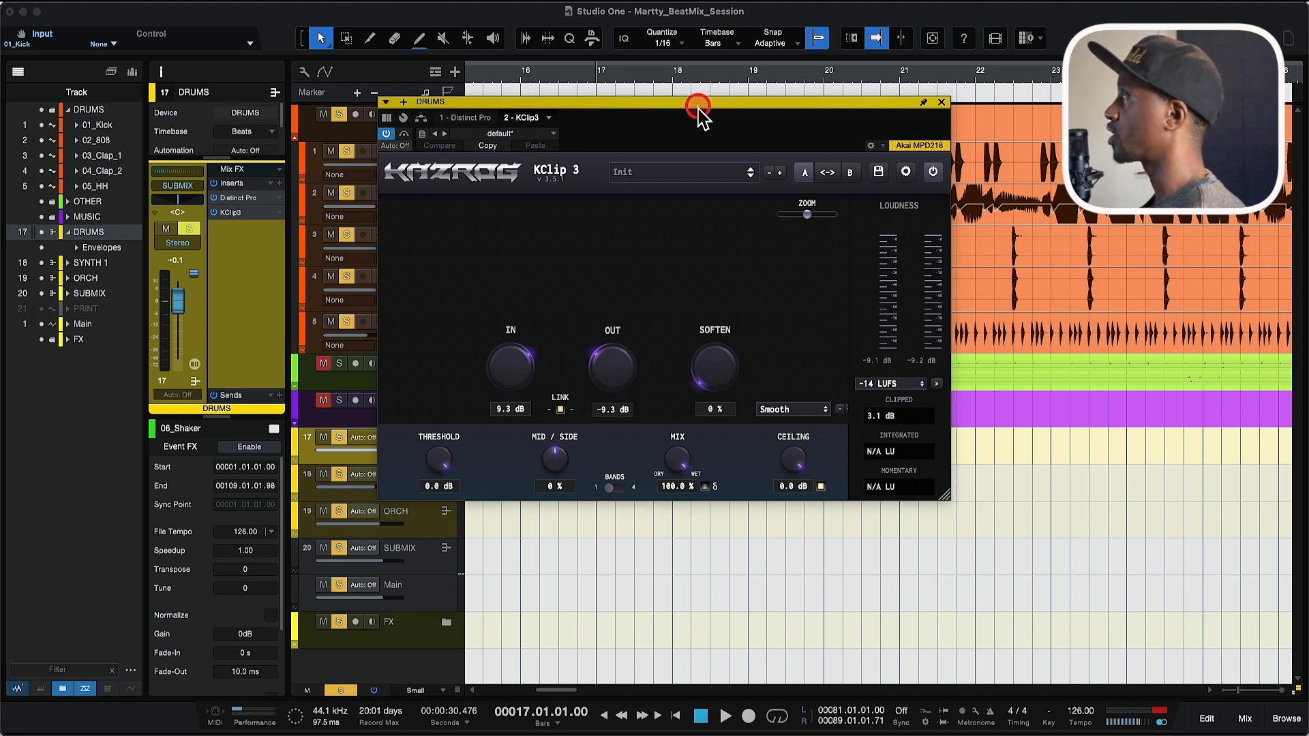
left_click_drag(698, 109, 698, 113)
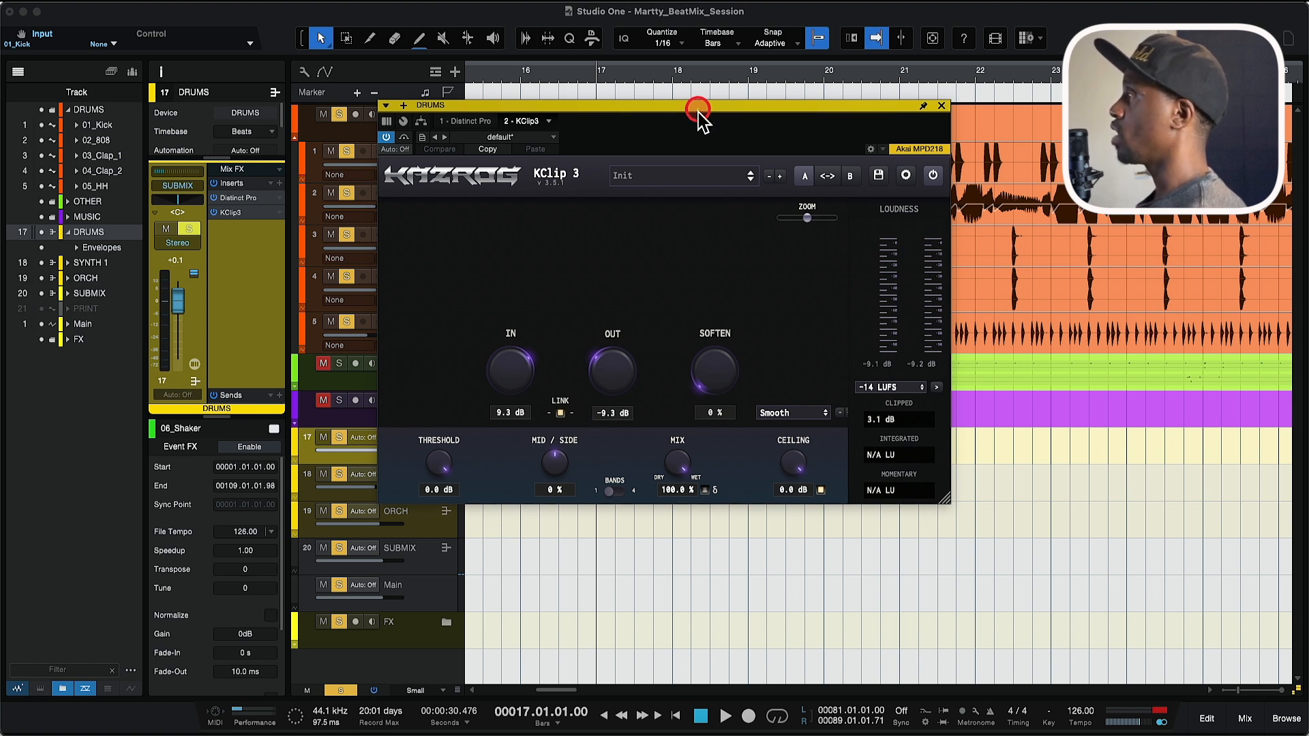
left_click_drag(698, 110, 721, 111)
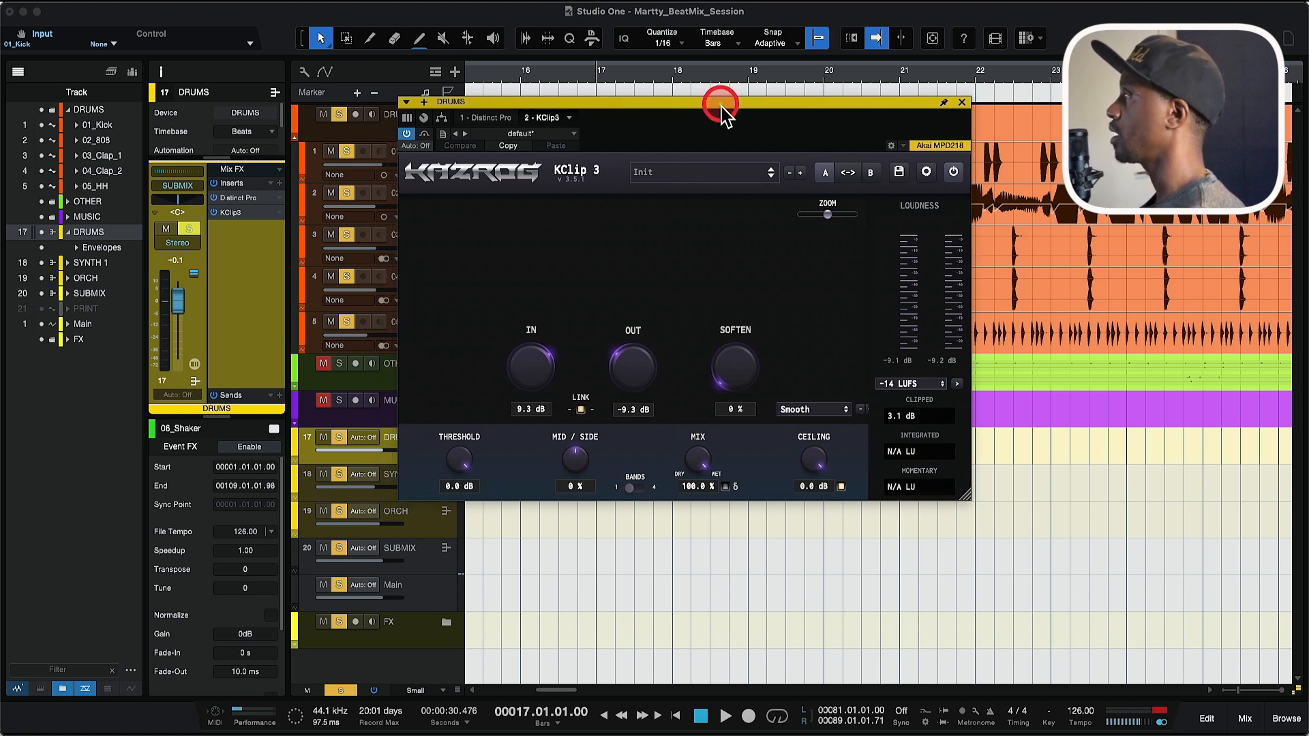
Step: Play the drums from bar 17 with KClip 3's meters reset to measure the clipping, reset the meters again and close the window
key("space")
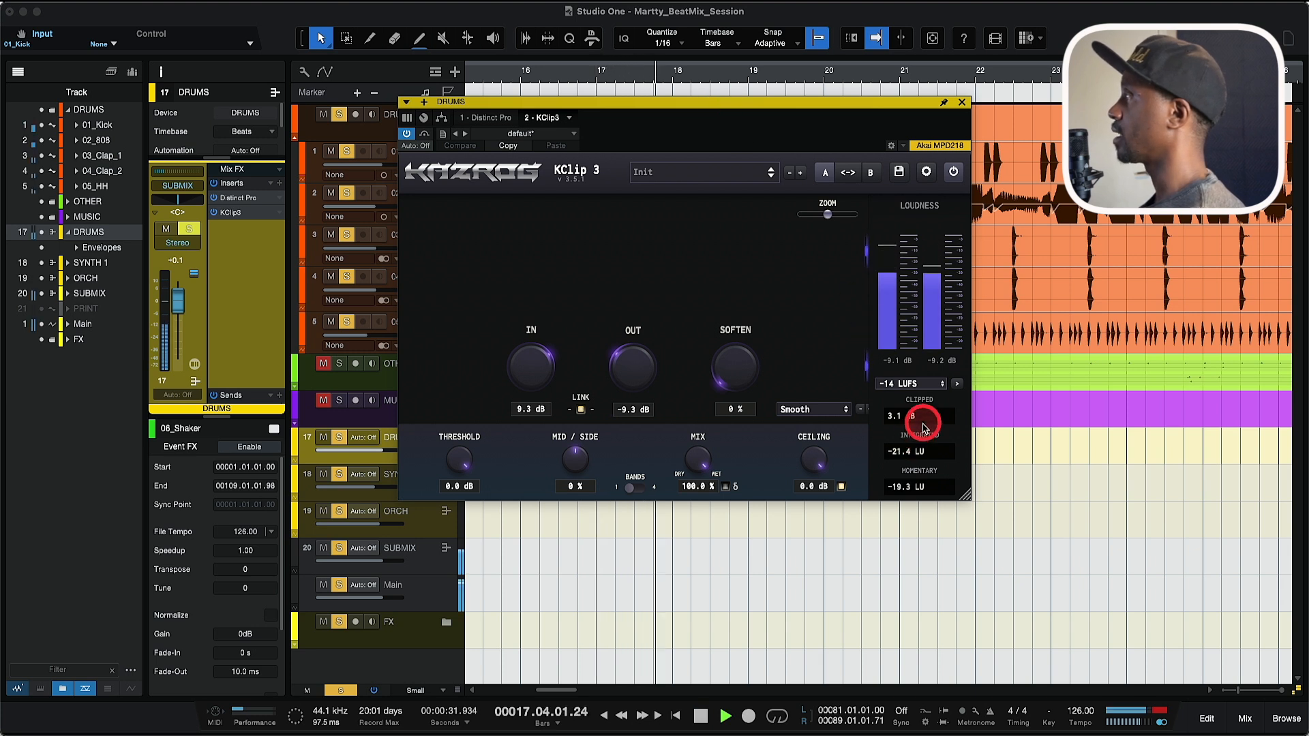
left_click(920, 426)
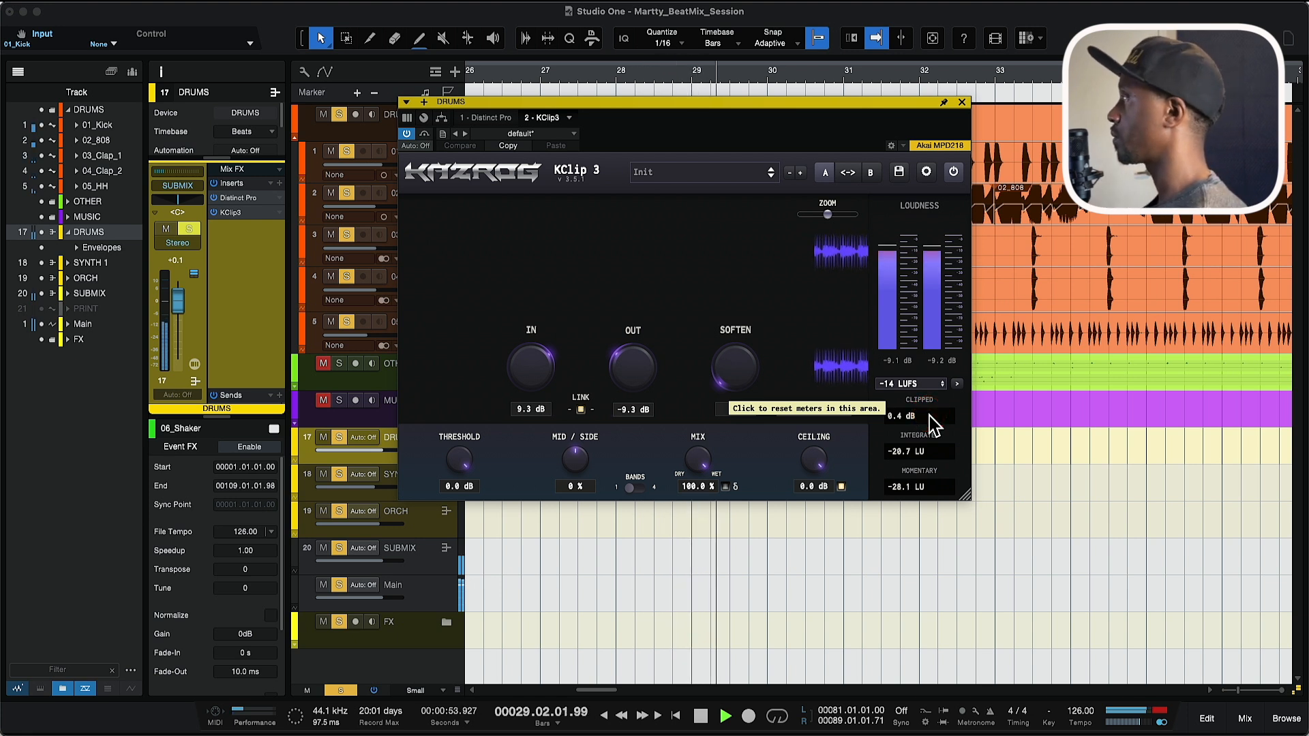
key("space")
left_click_drag(929, 415, 876, 352)
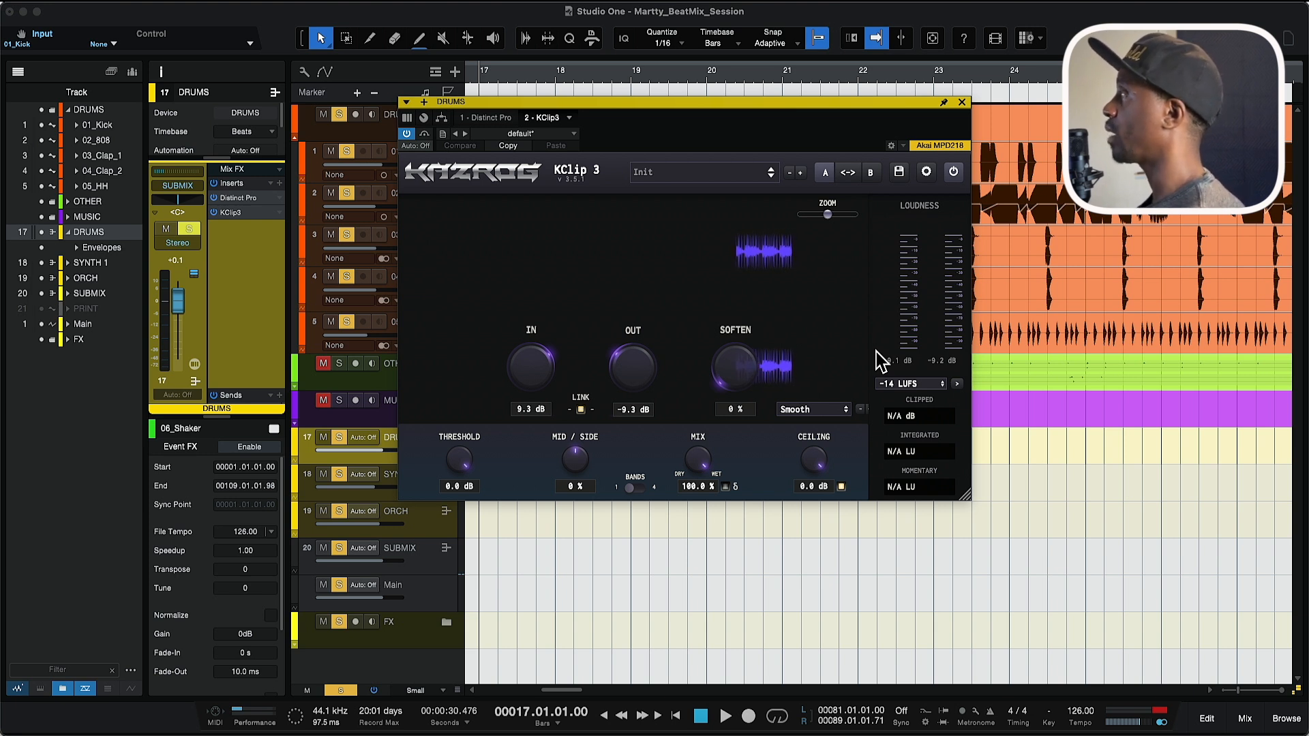
left_click(888, 112)
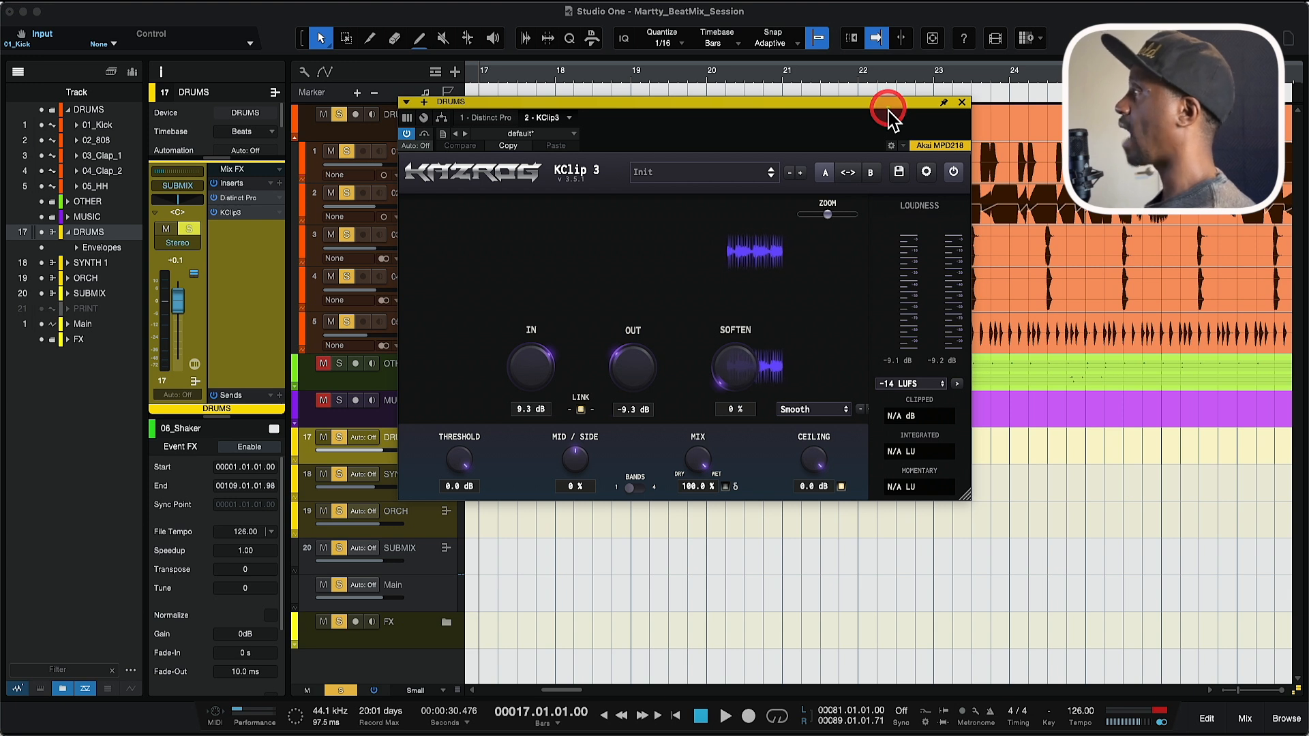
left_click(889, 111)
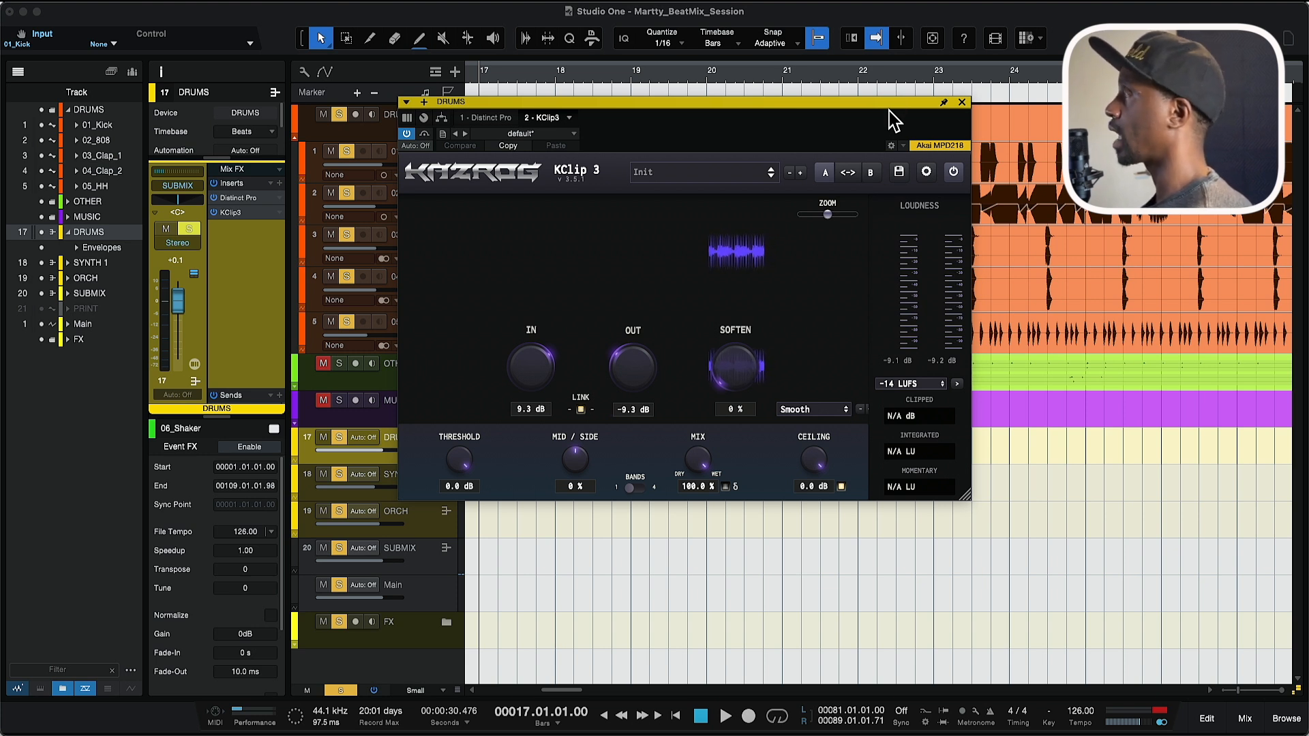
left_click(963, 103)
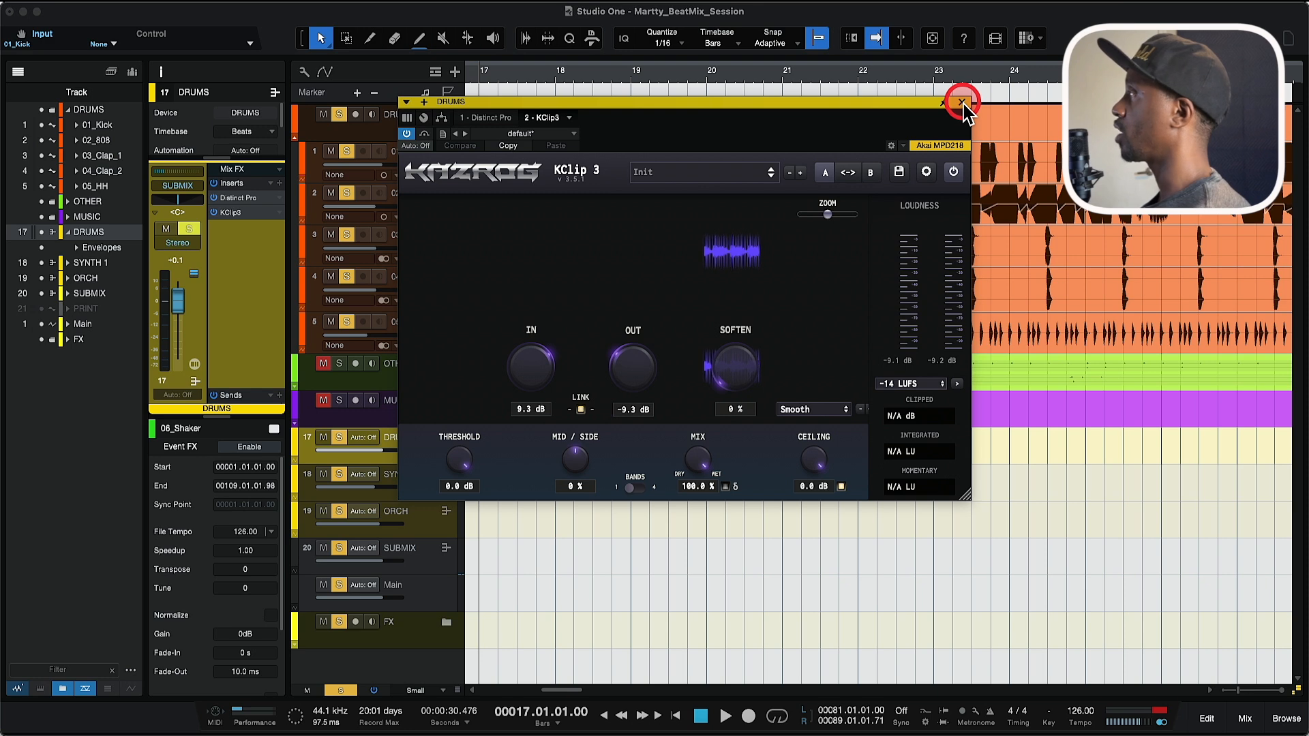
left_click(962, 102)
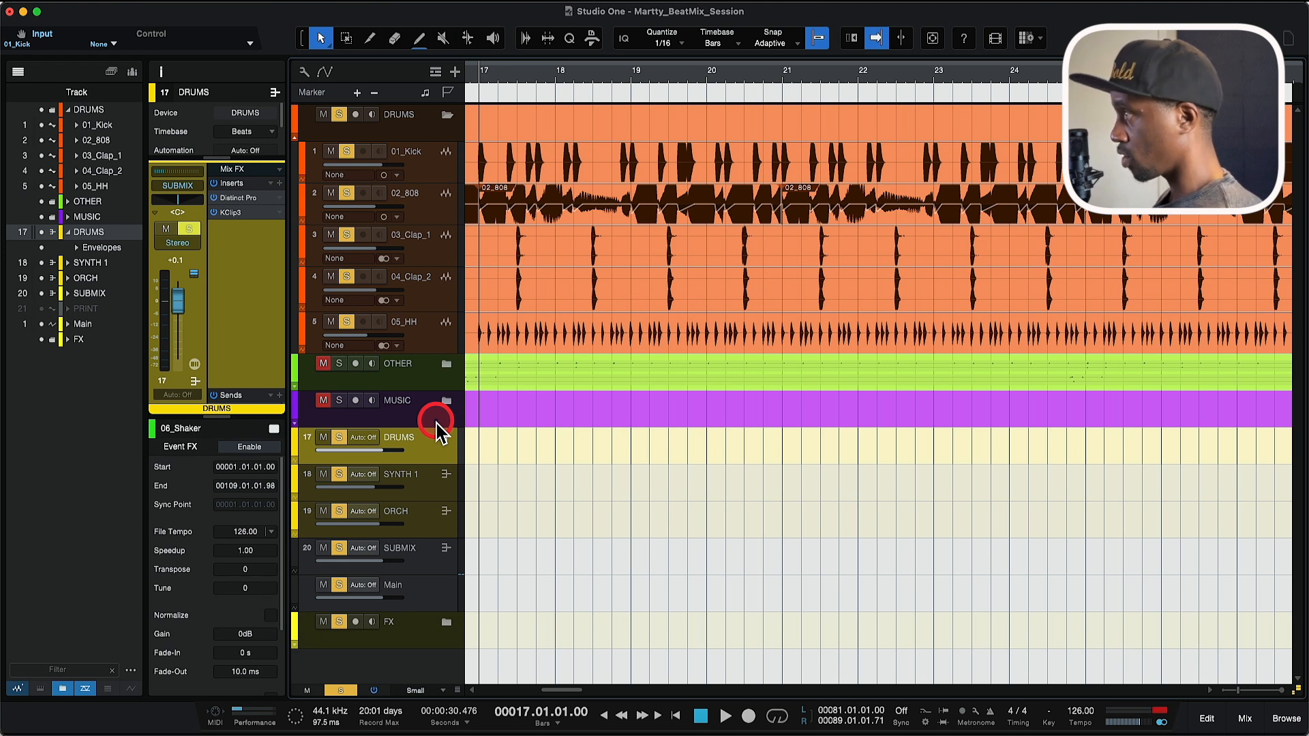
Step: Select the 01_Kick track and open its SPL De-Verb insert, placing the window clear of the track controls
left_click(435, 175)
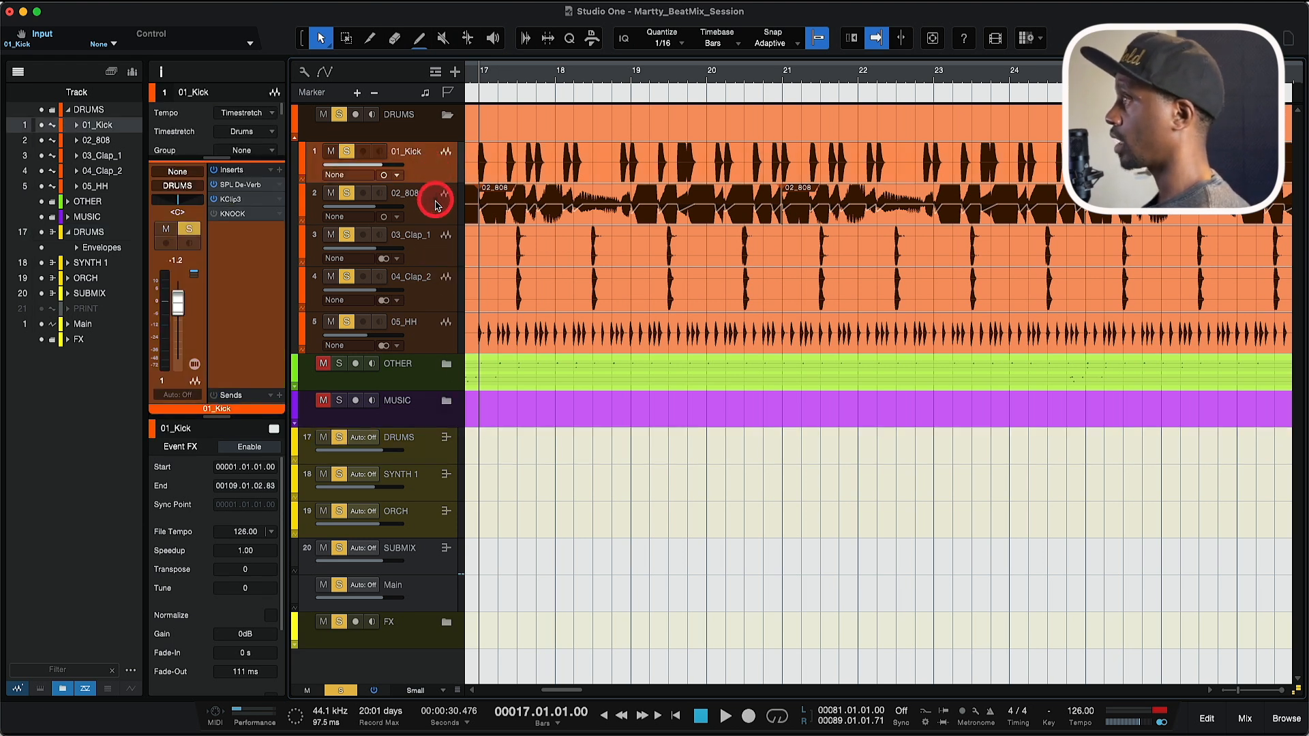
double_click(252, 185)
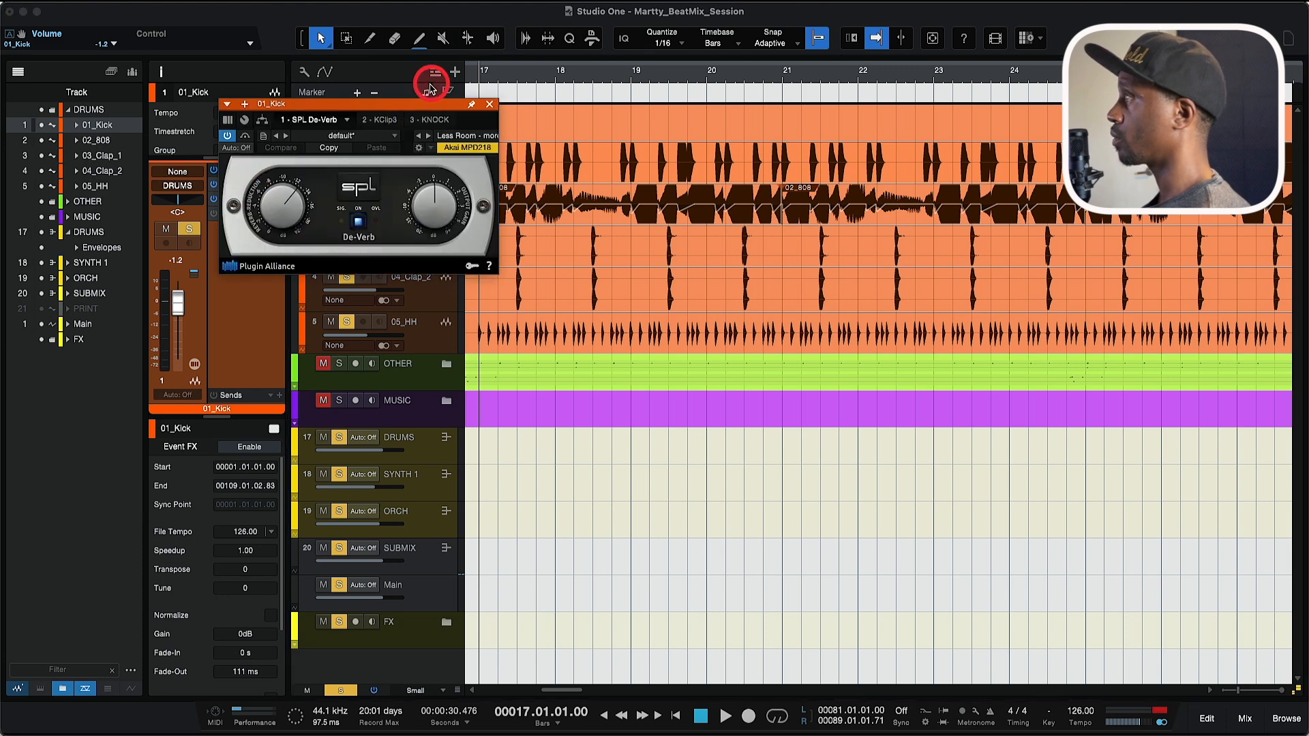
left_click_drag(407, 104, 673, 238)
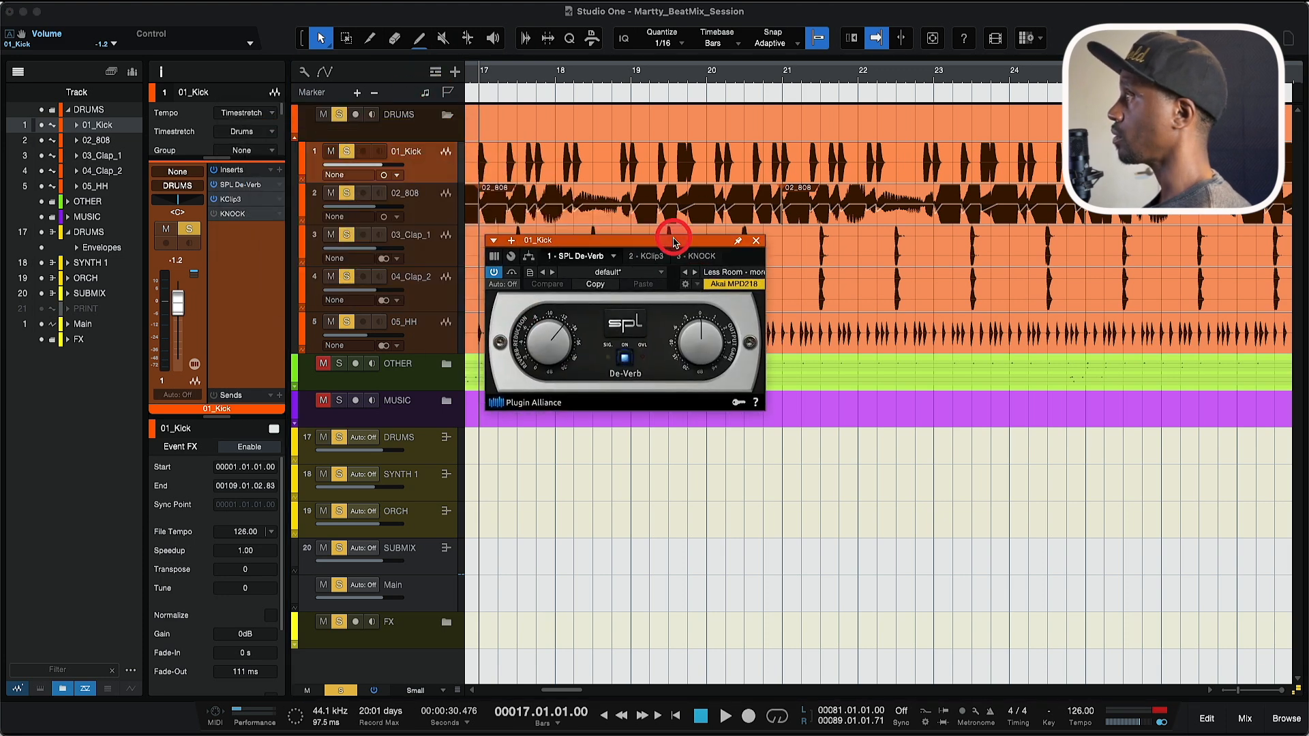
Step: Solo only 01_Kick within the drums and audition it from bar 17, comparing SPL De-Verb bypassed and active
left_click(349, 154)
key("space")
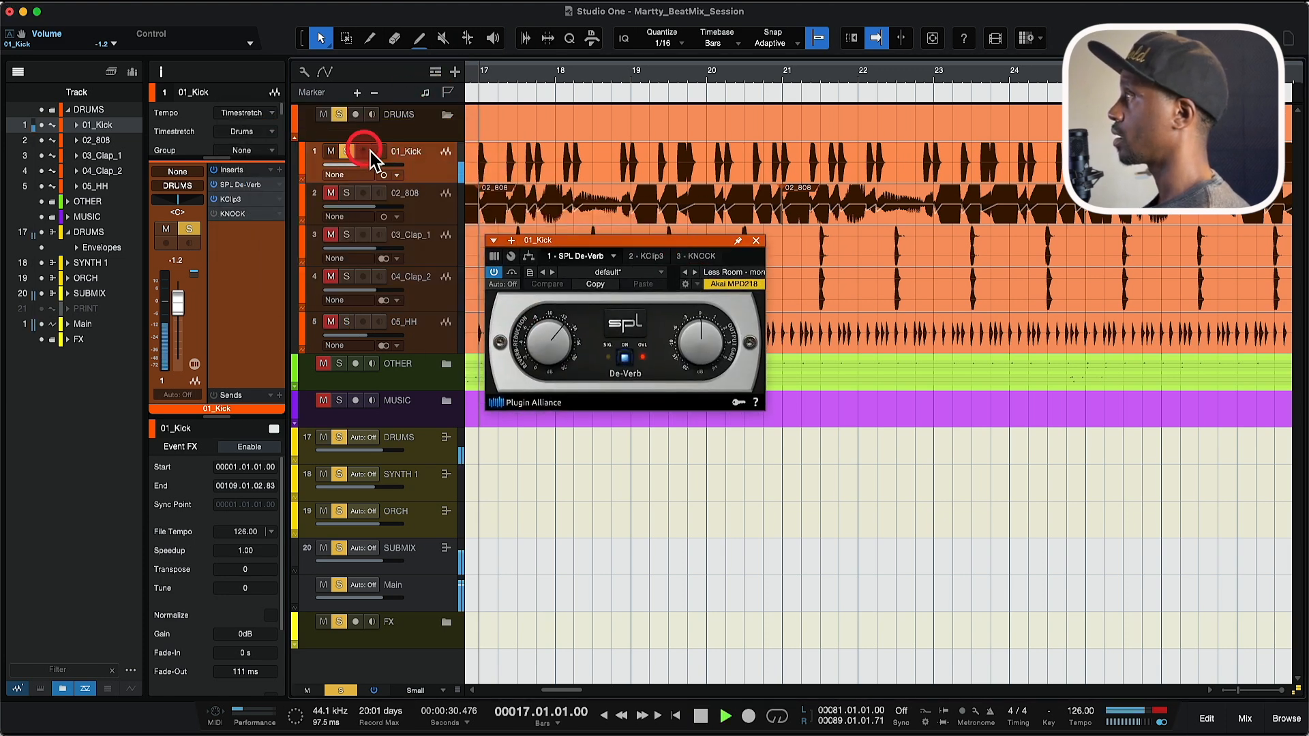
left_click(478, 155)
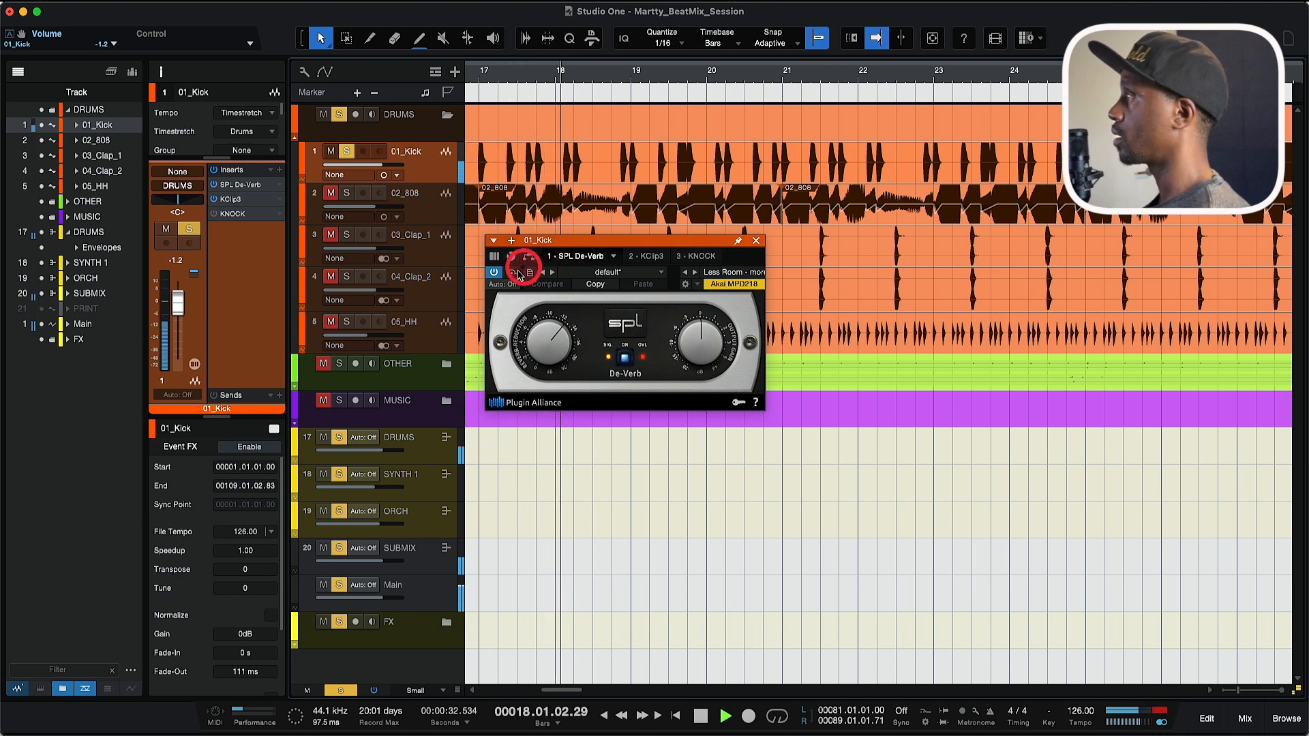
left_click(494, 274)
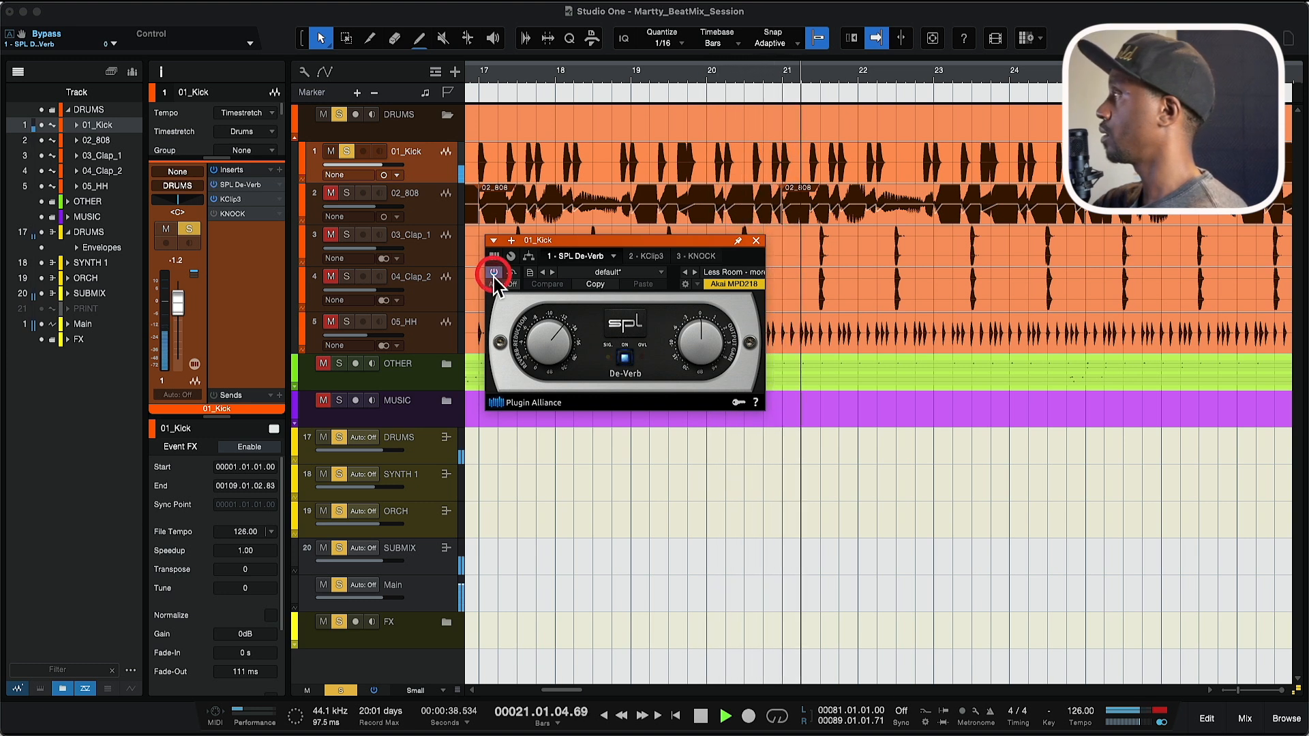
key("space")
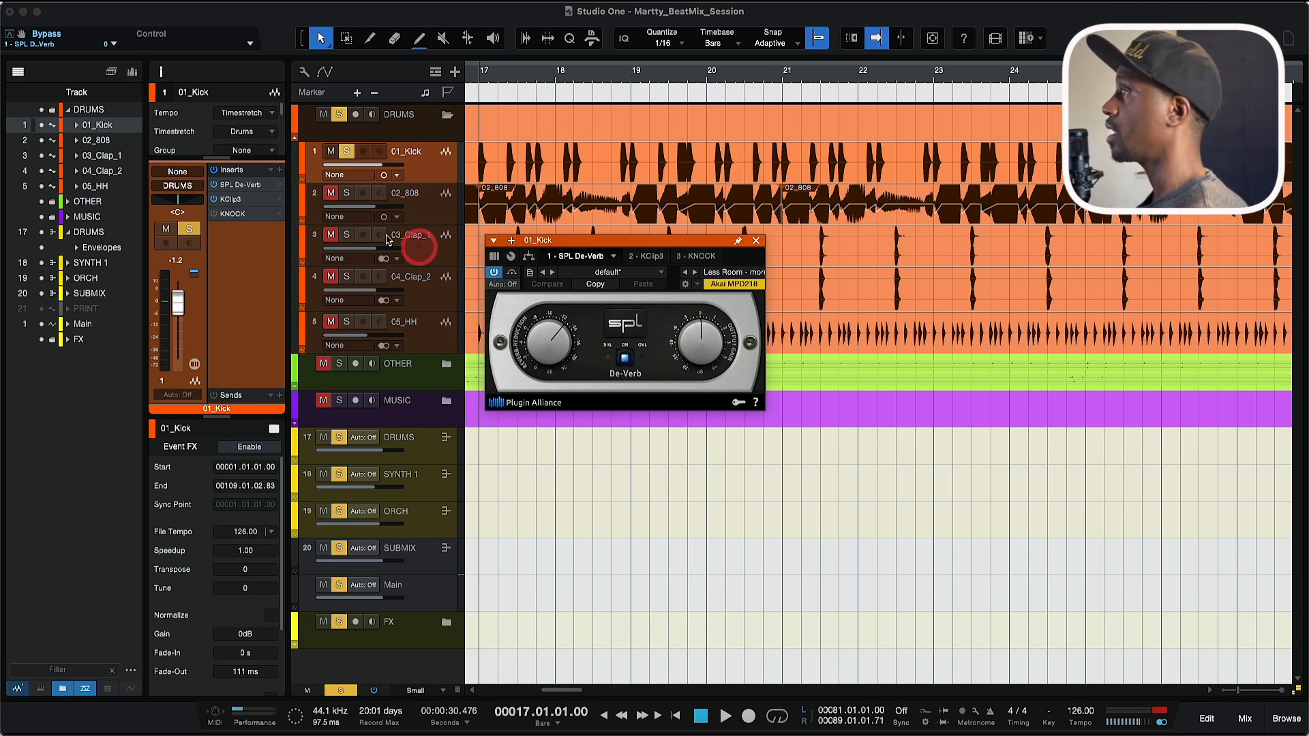
Step: Open the KClip3 insert on 01_Kick, move its window fully into view and reset its clipping and loudness meters
double_click(242, 201)
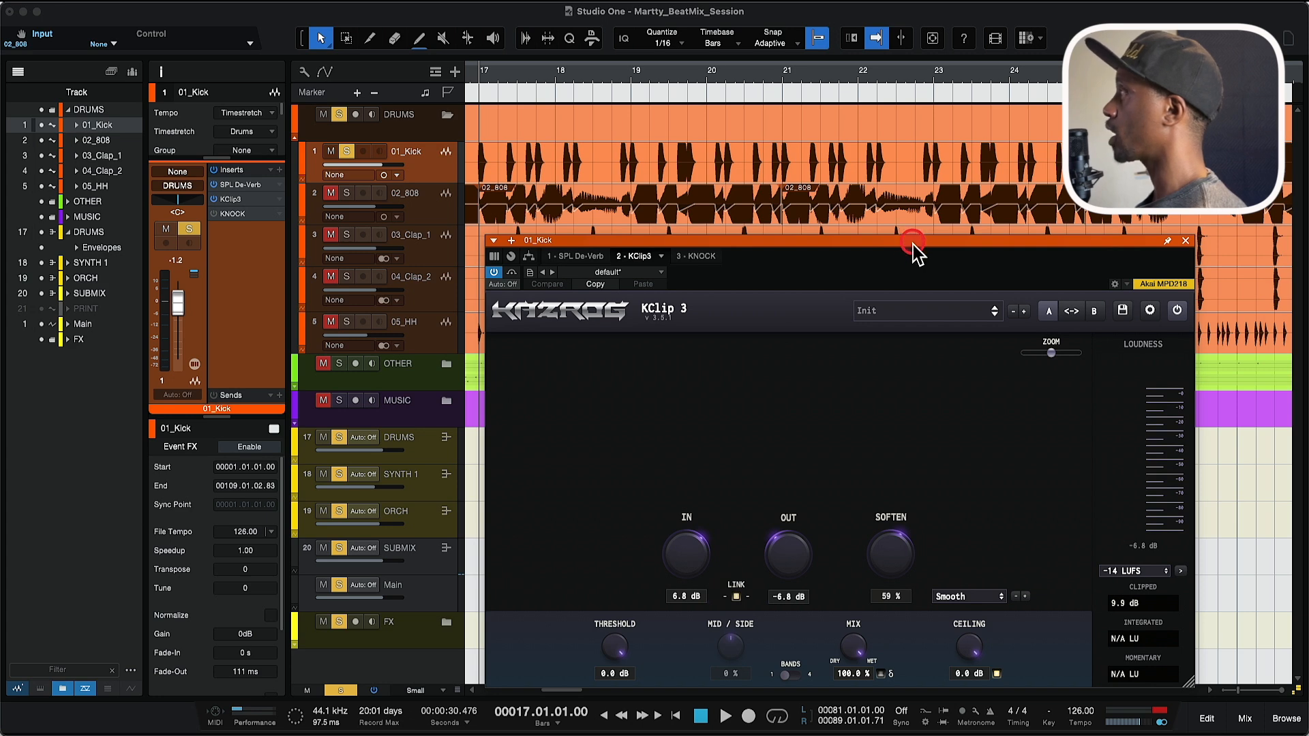
left_click_drag(913, 244, 723, 60)
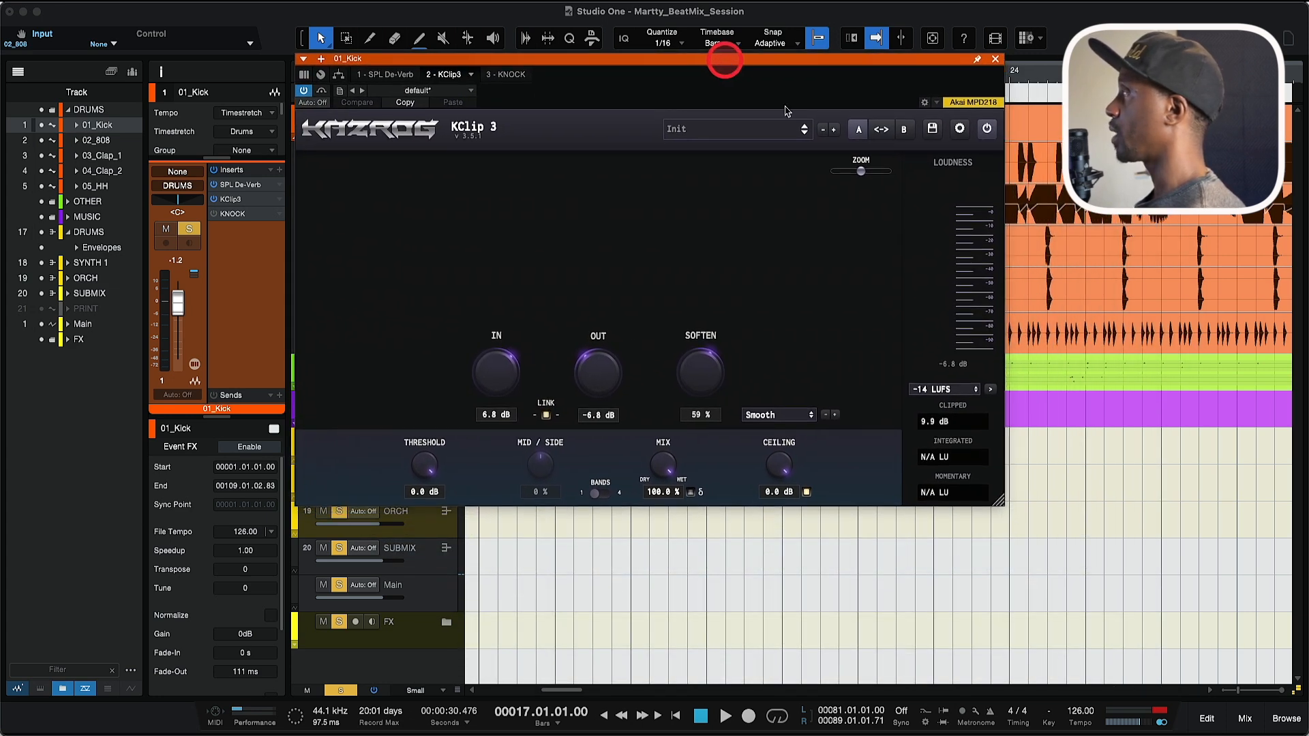
left_click(934, 422)
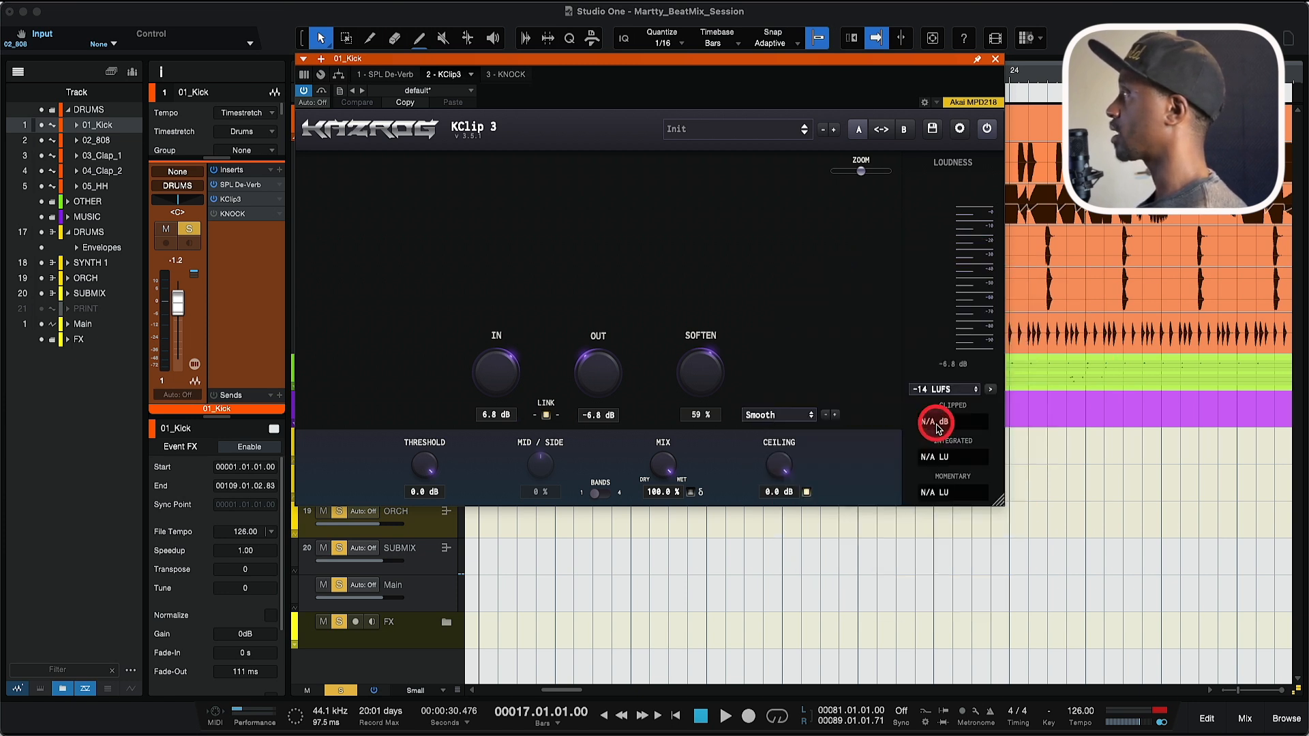
Step: Play the soloed 01_Kick from bar 17 to measure its clipping in KClip3, and close the plug-in window
key("space")
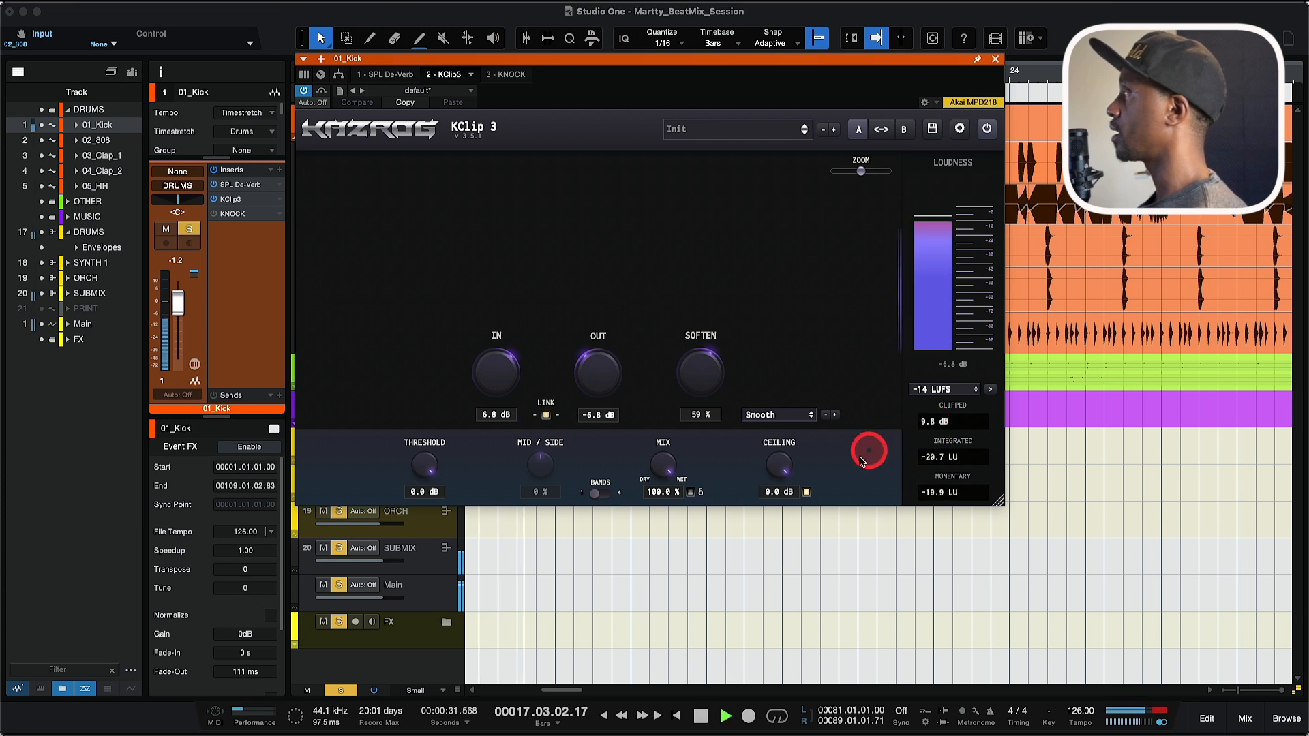
key("space")
left_click(905, 448)
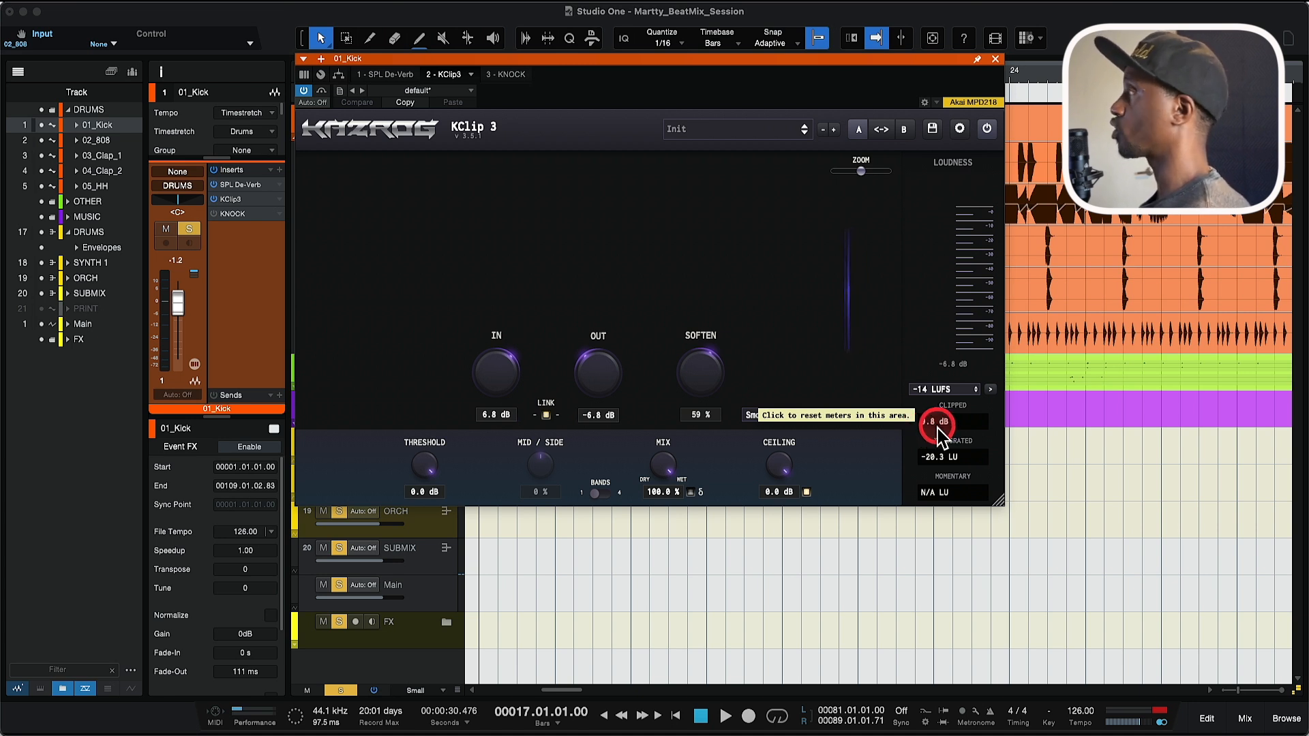
left_click(997, 61)
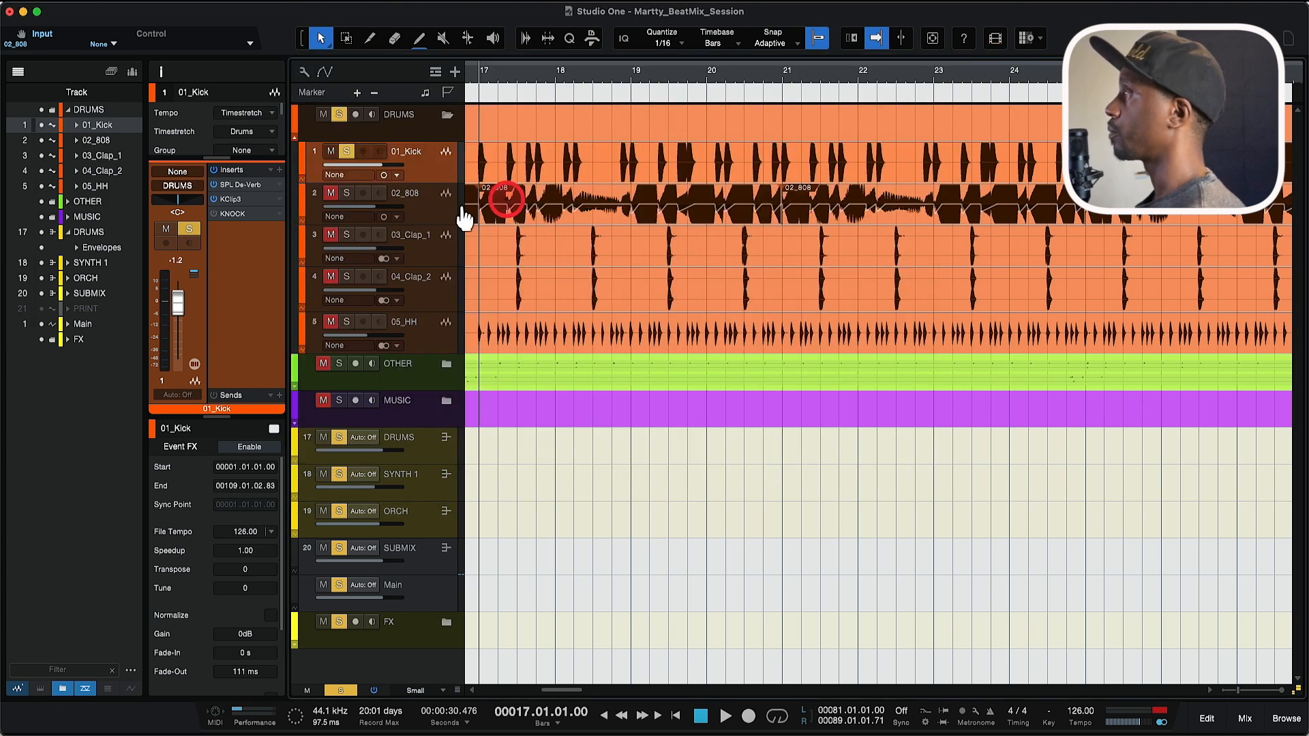
Step: Unsolo 01_Kick and open the KNOCK insert on the 02_808 track, placing its window clear of the channel strip
left_click(440, 208)
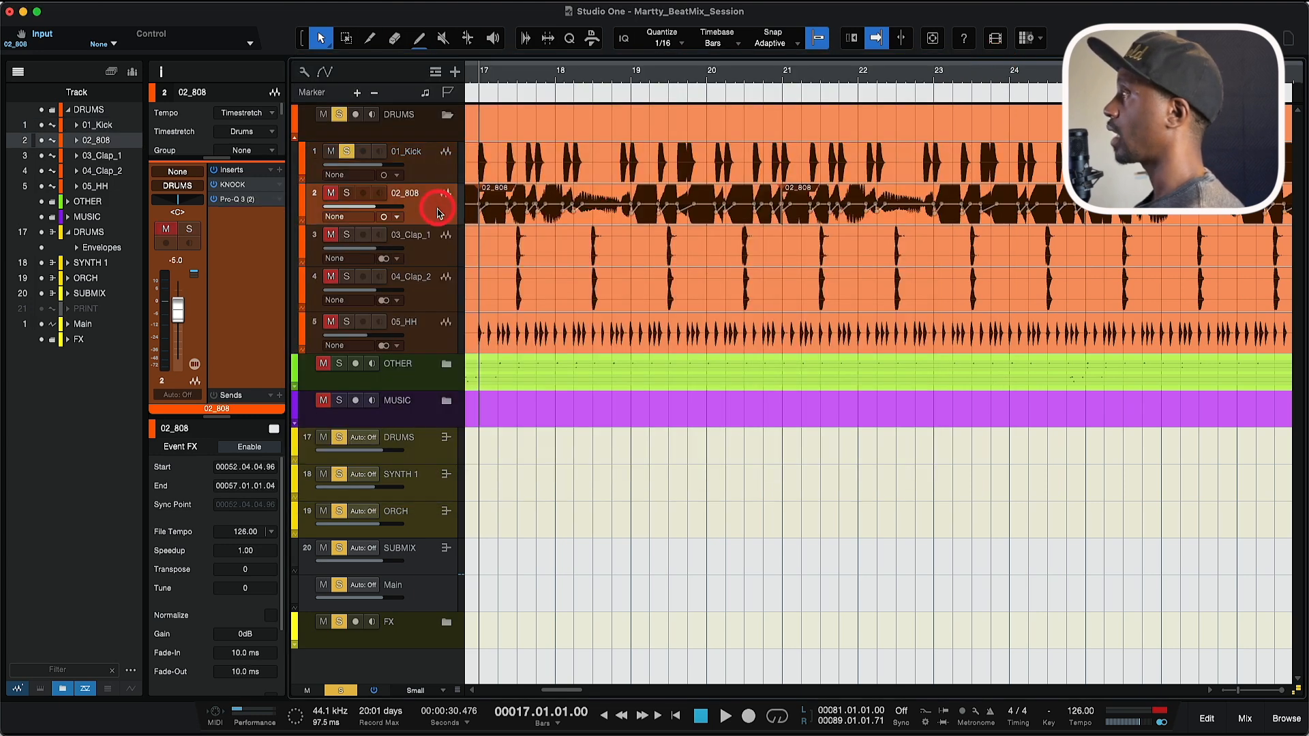
left_click(238, 185)
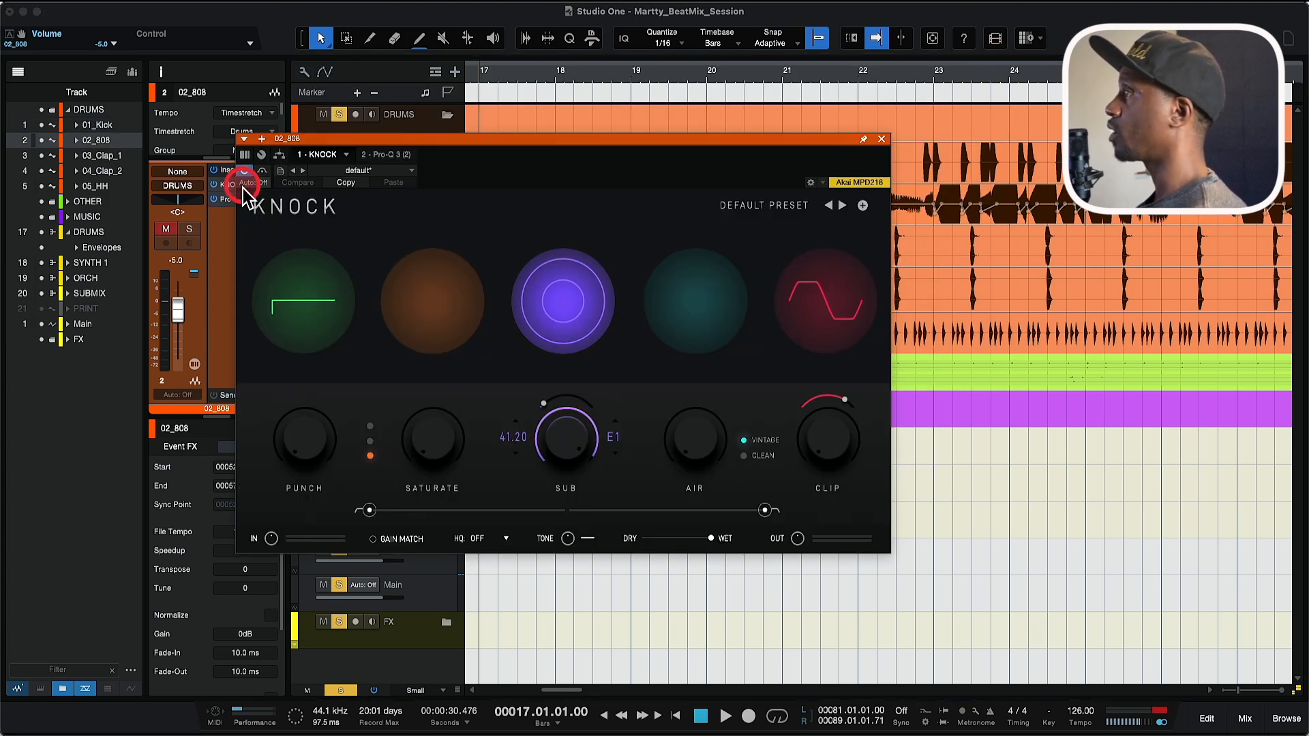
left_click(882, 139)
left_click(346, 151)
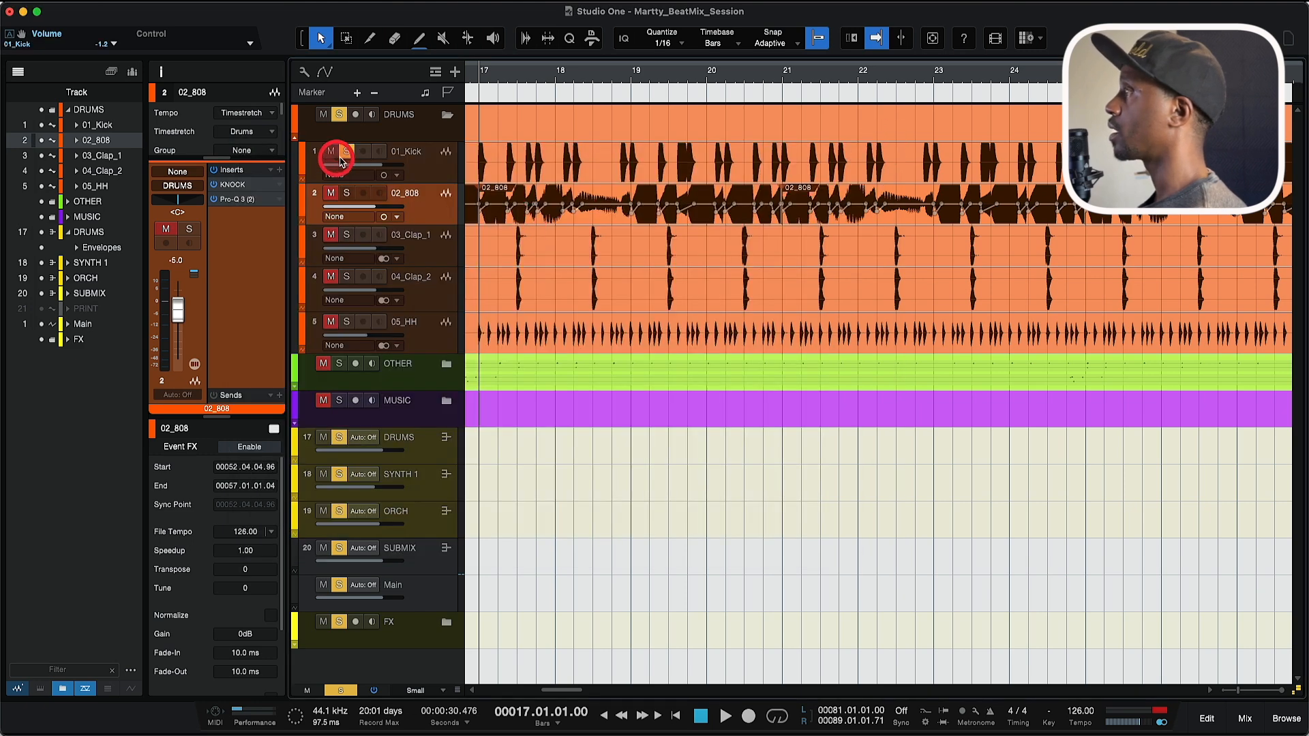
double_click(246, 187)
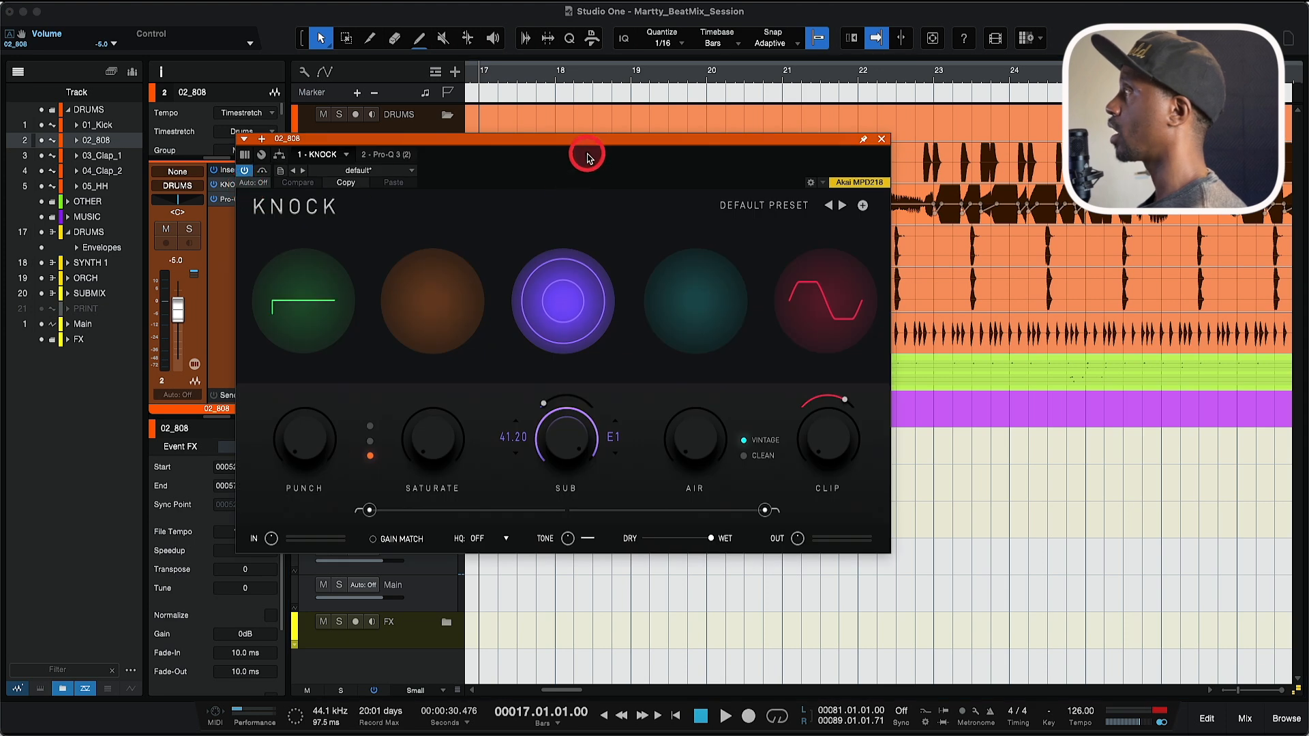
left_click_drag(599, 137, 702, 109)
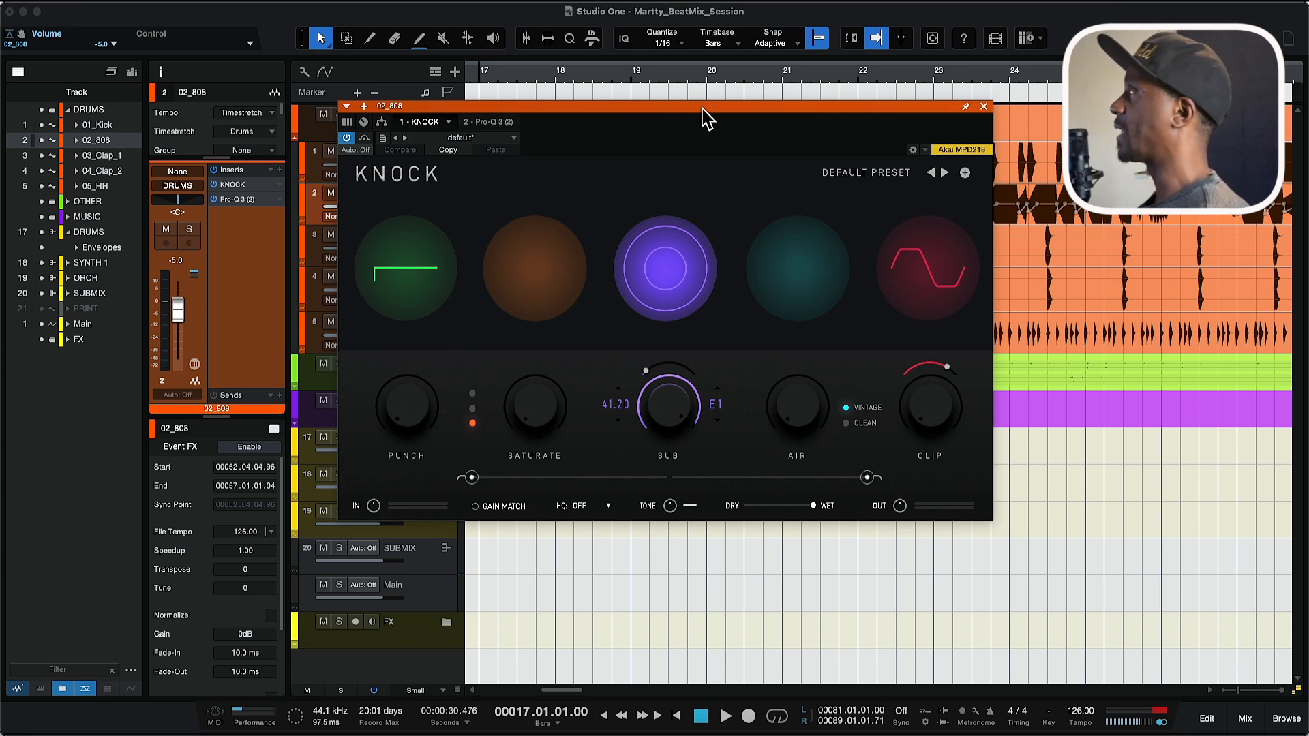
left_click_drag(703, 110, 714, 123)
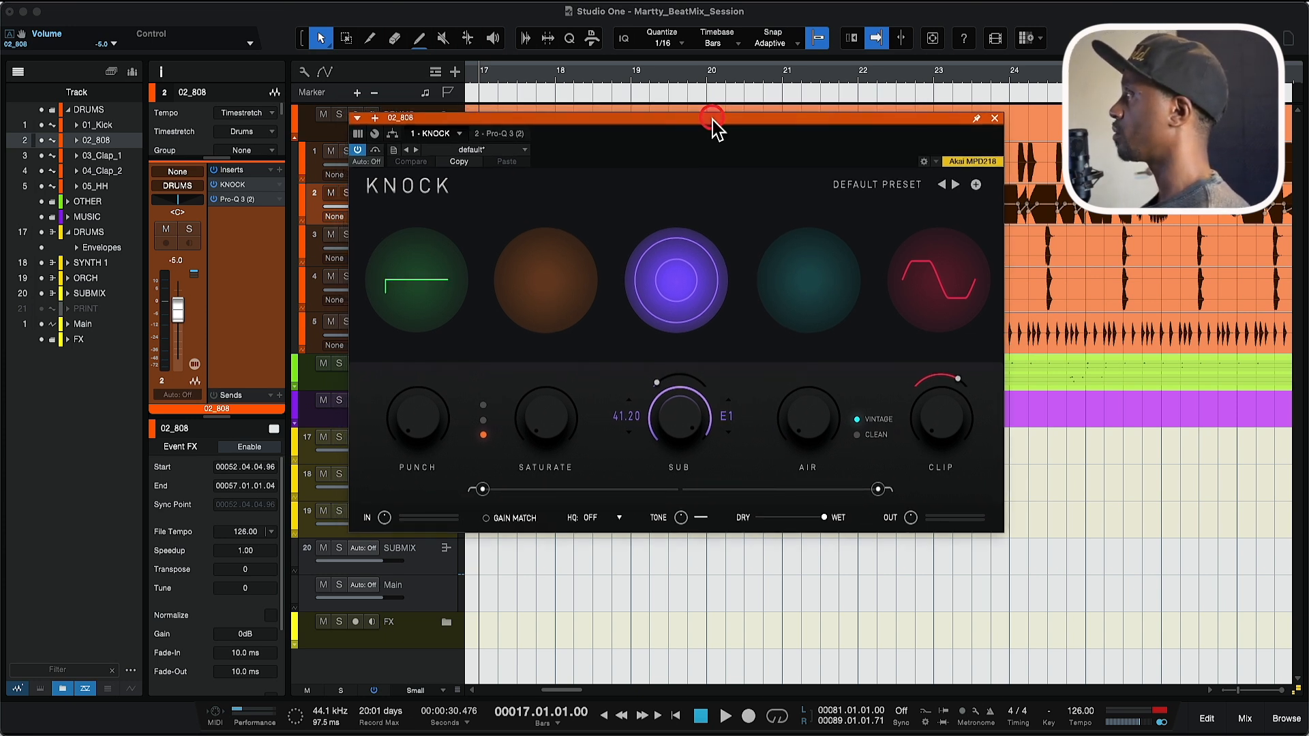
Step: Audition the mix from bar 17 with KNOCK active on 02_808 and review its Sub, Saturate and Clip controls
key("space")
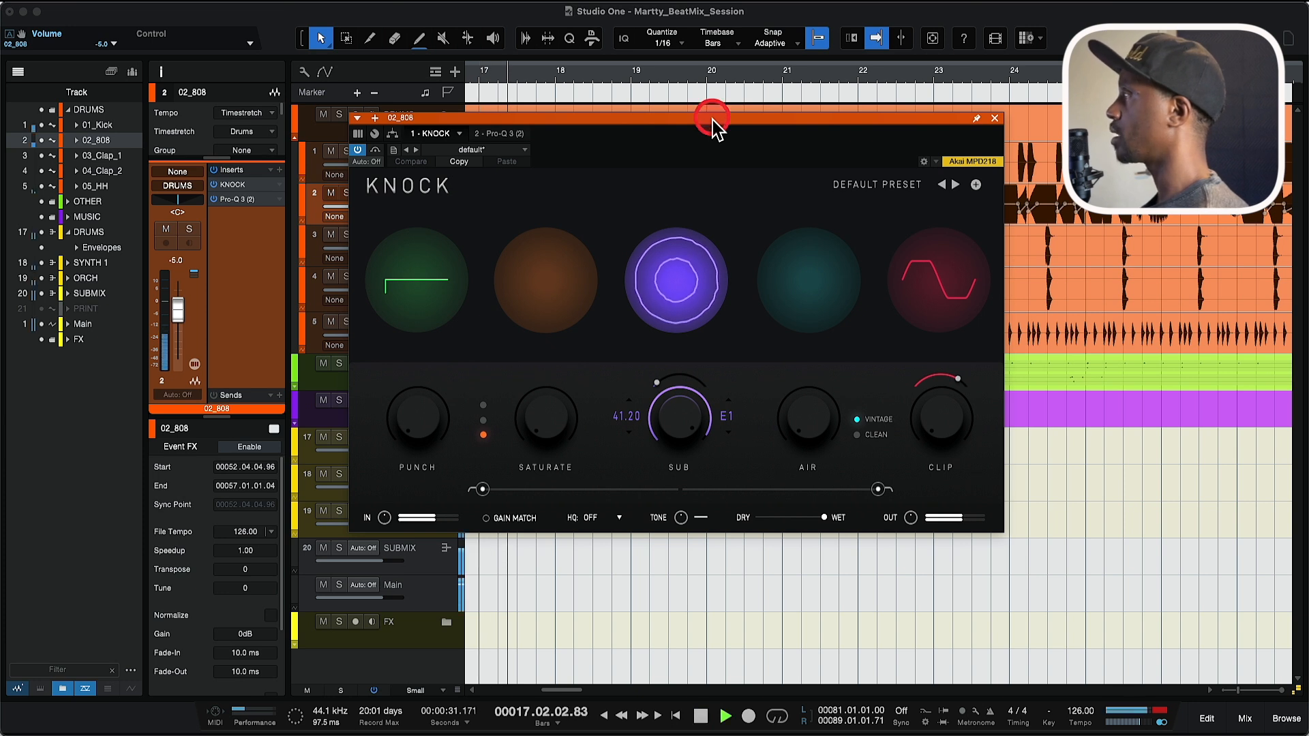
key("space")
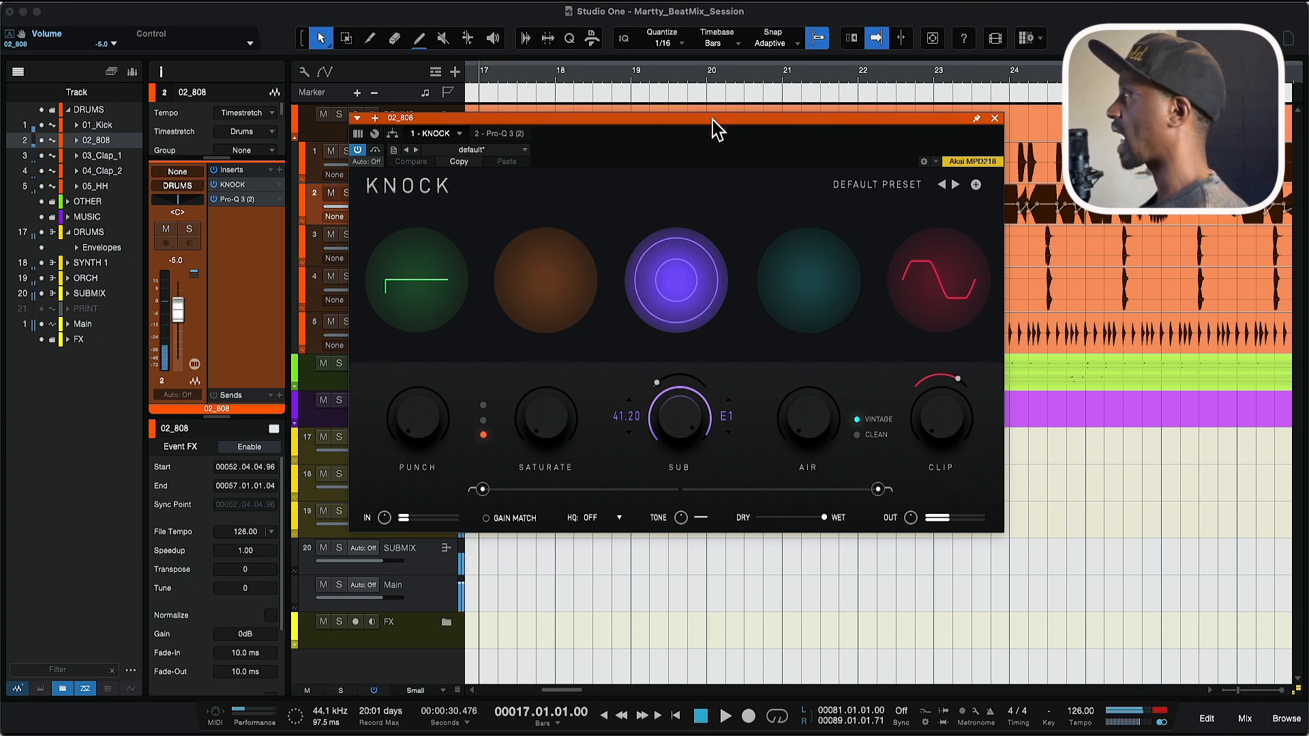
left_click(680, 413)
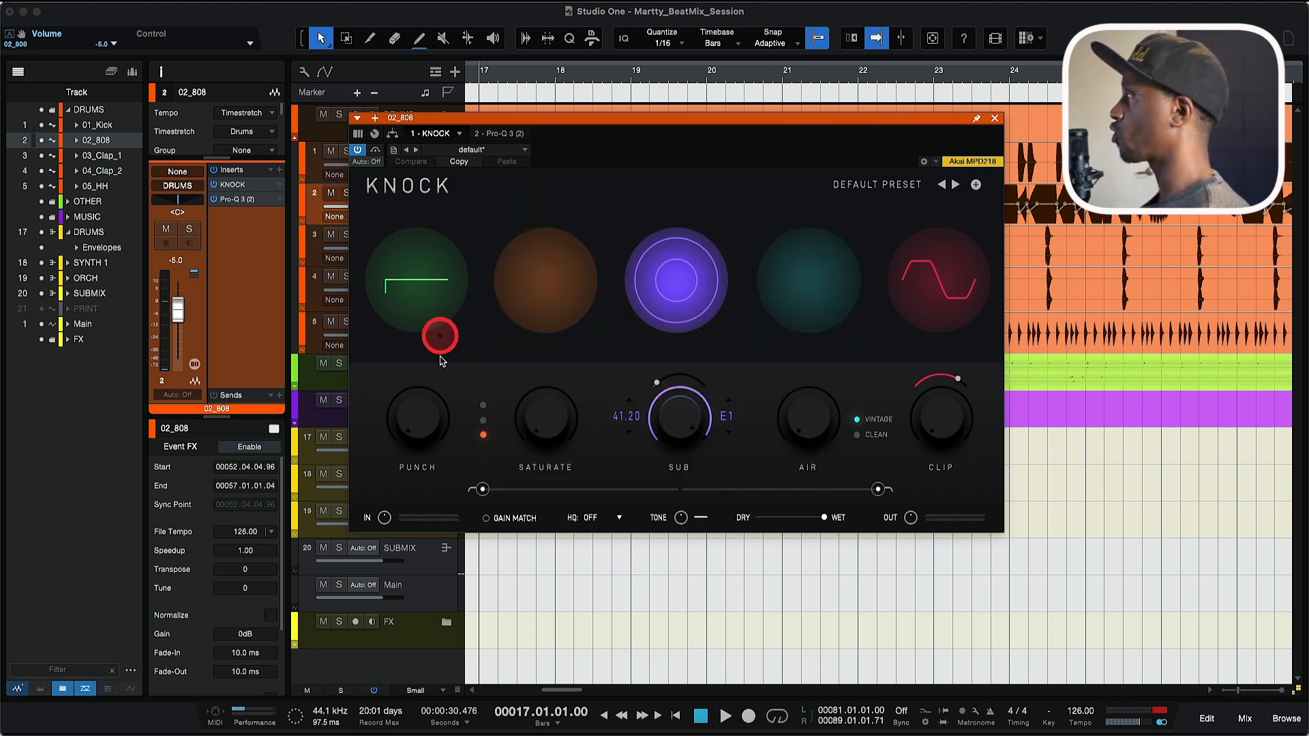
left_click(528, 438)
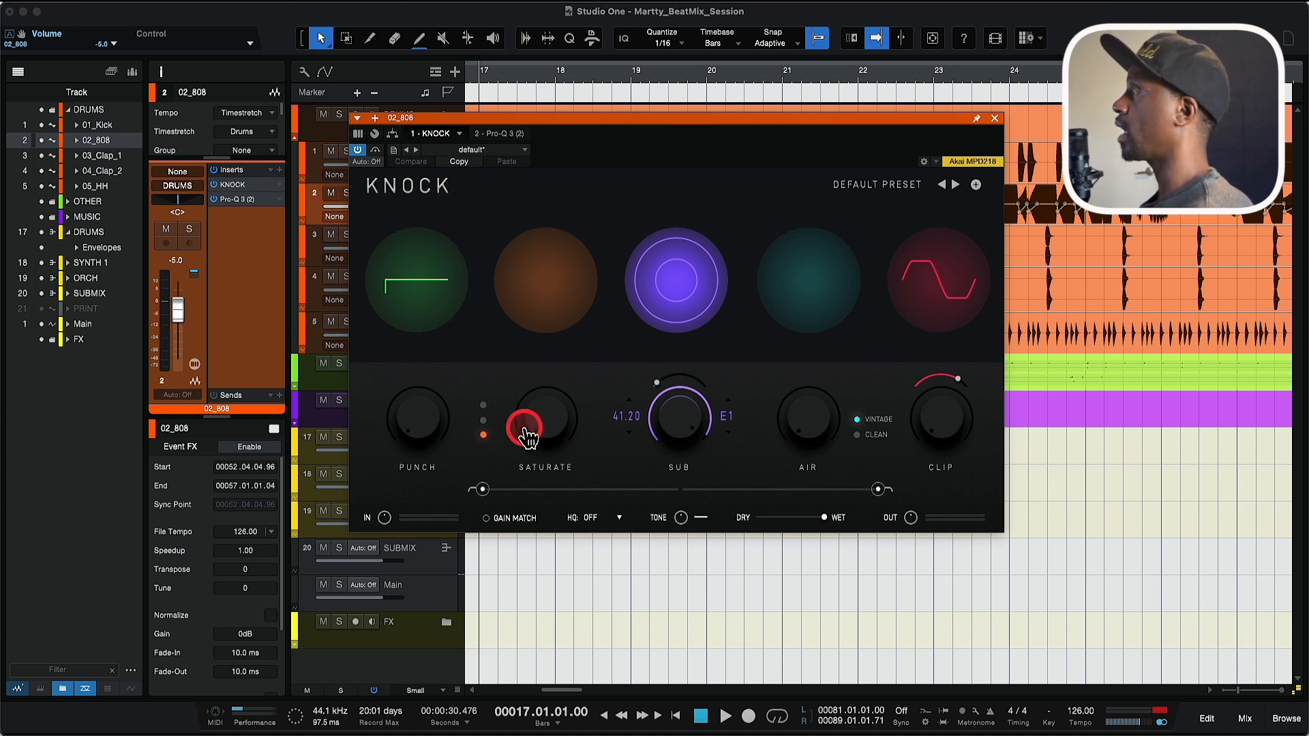
left_click(695, 168)
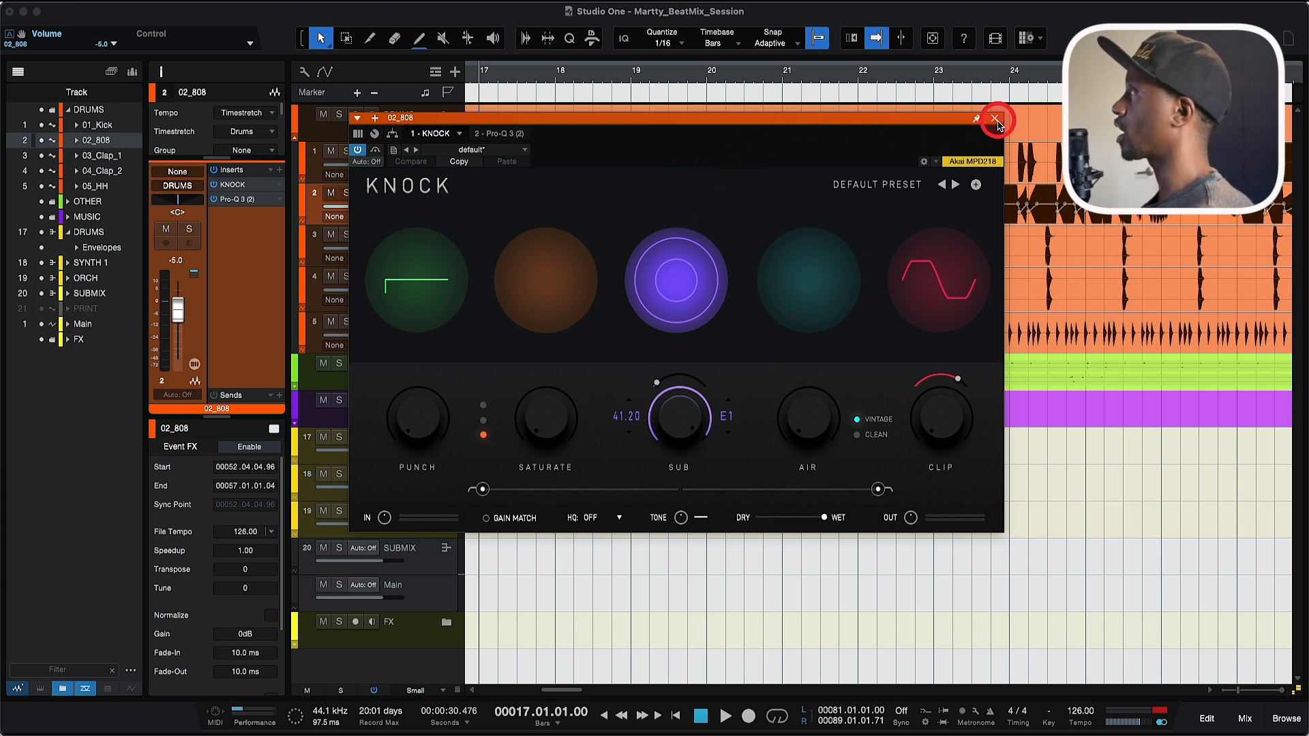
left_click(937, 393)
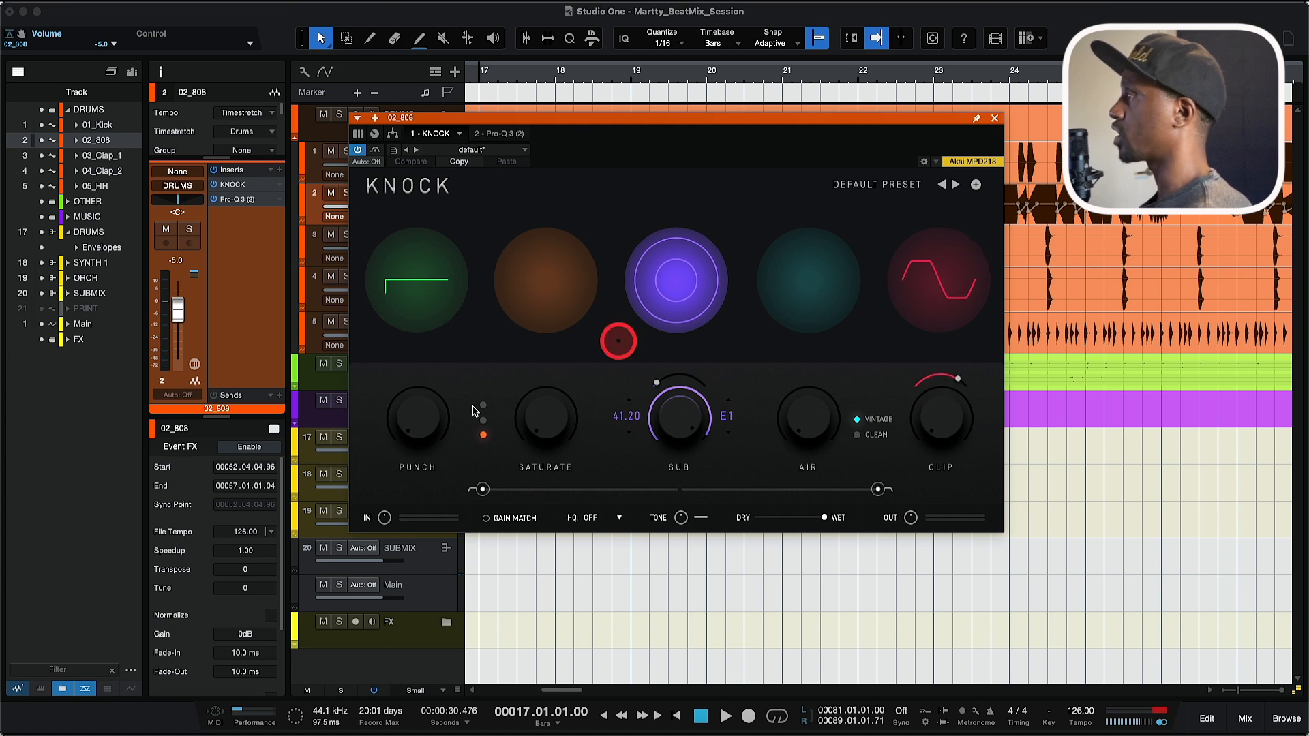
Step: Turn KNOCK's Punch and Clip knobs on 02_808 down to 0.00 and close the plug-in window
left_click_drag(429, 422, 427, 475)
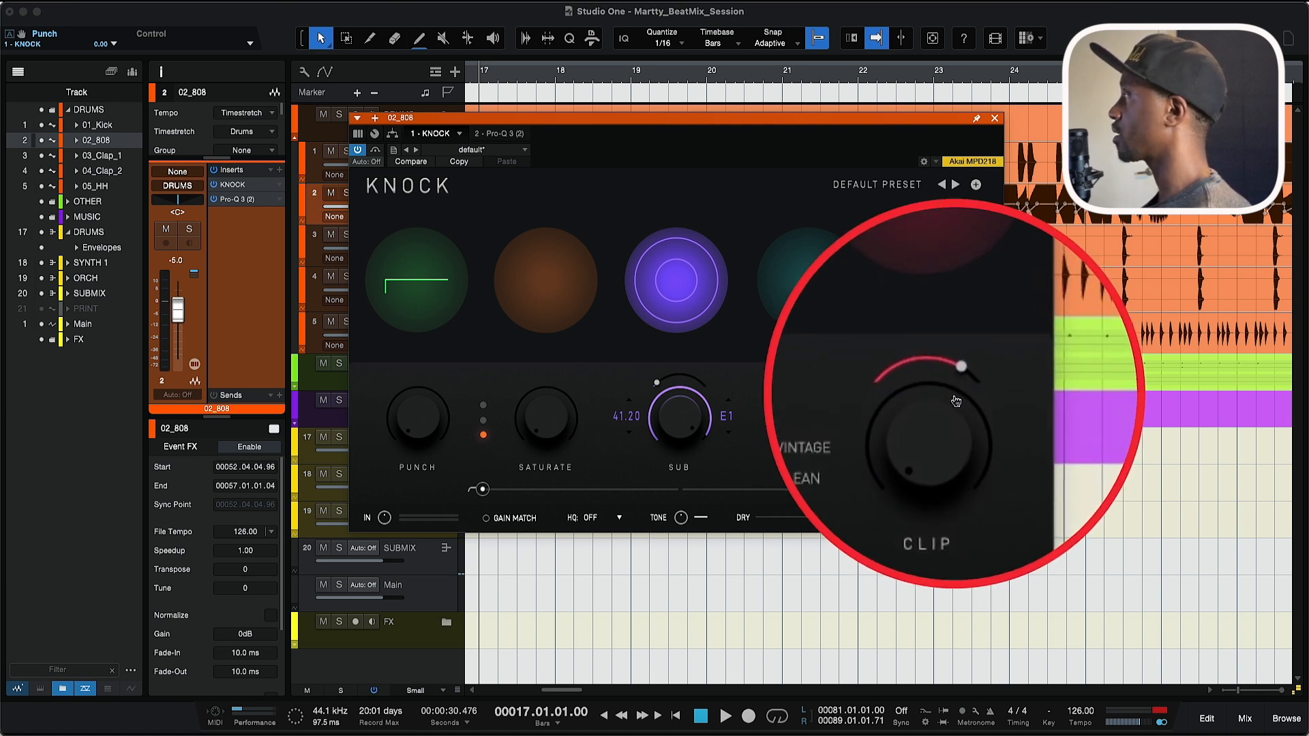
left_click_drag(955, 413, 941, 438)
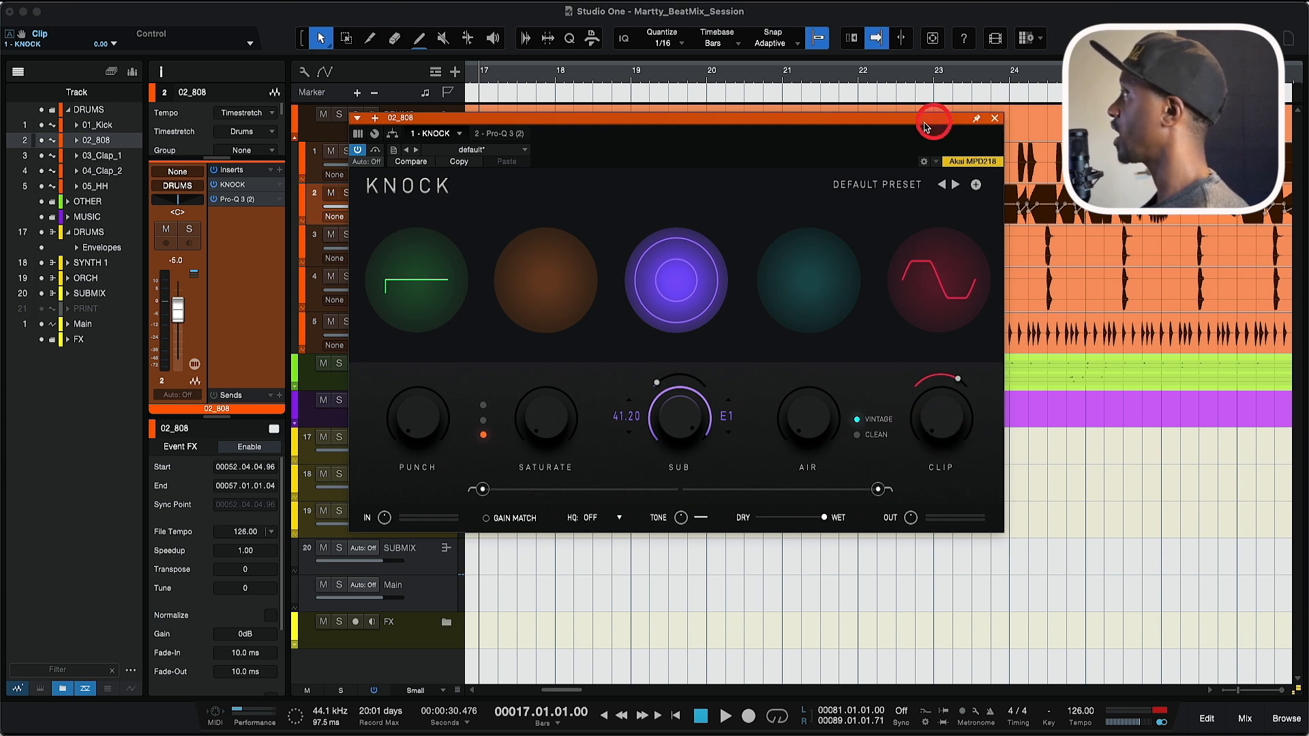
left_click_drag(925, 121, 965, 111)
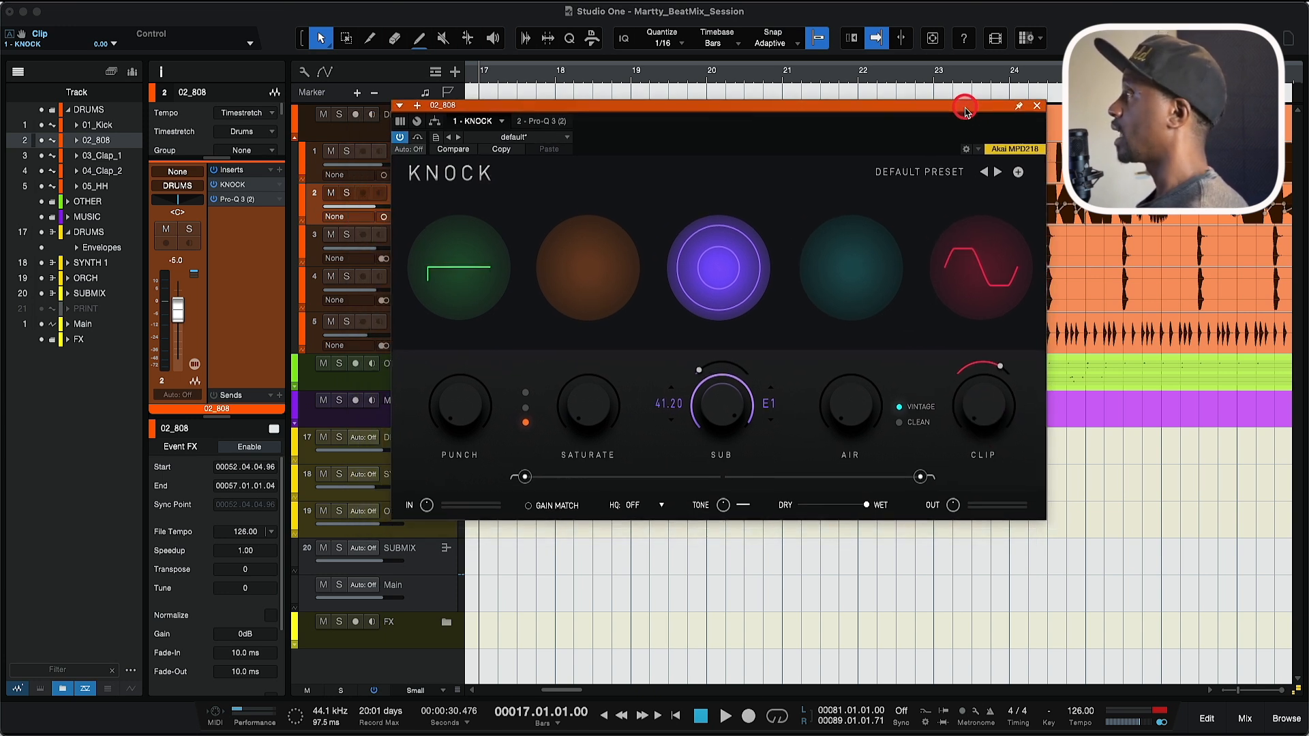
left_click(1037, 107)
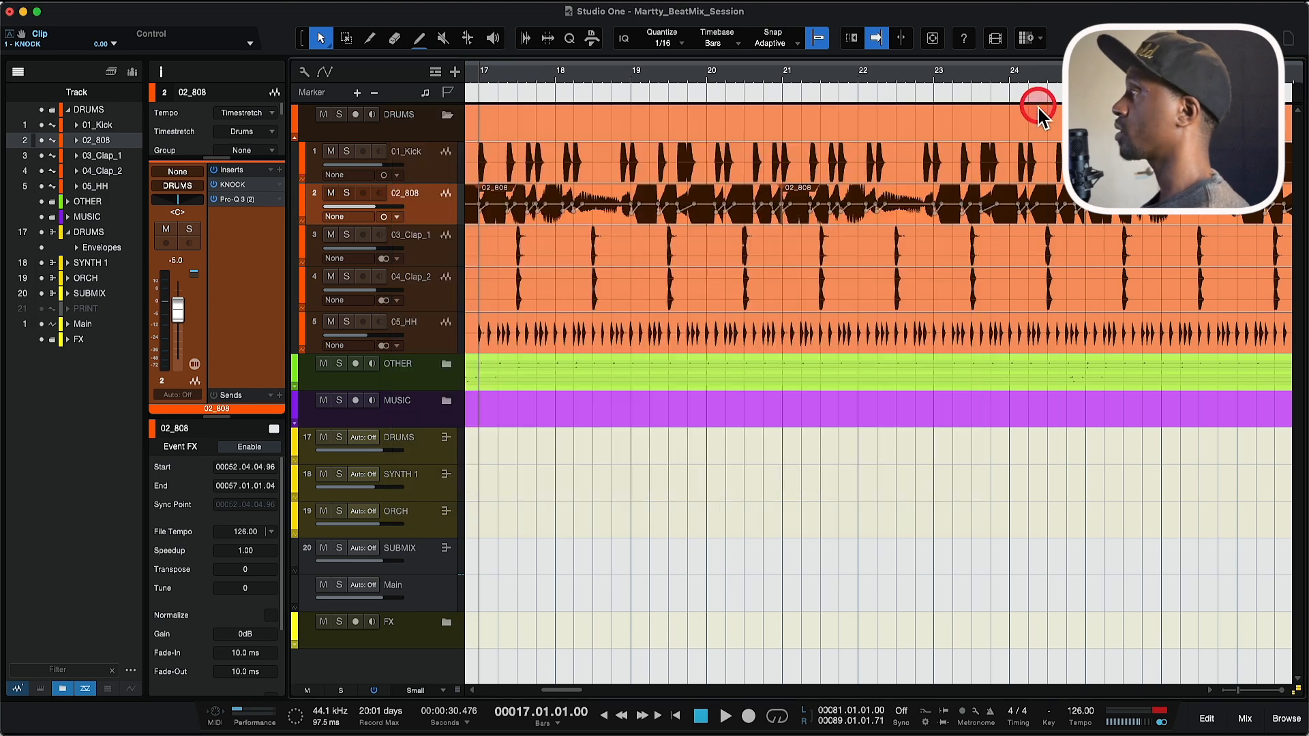
Step: Open the Pro-Q 3 insert on 02_808, inspect its single low-frequency band and close the window
left_click(239, 199)
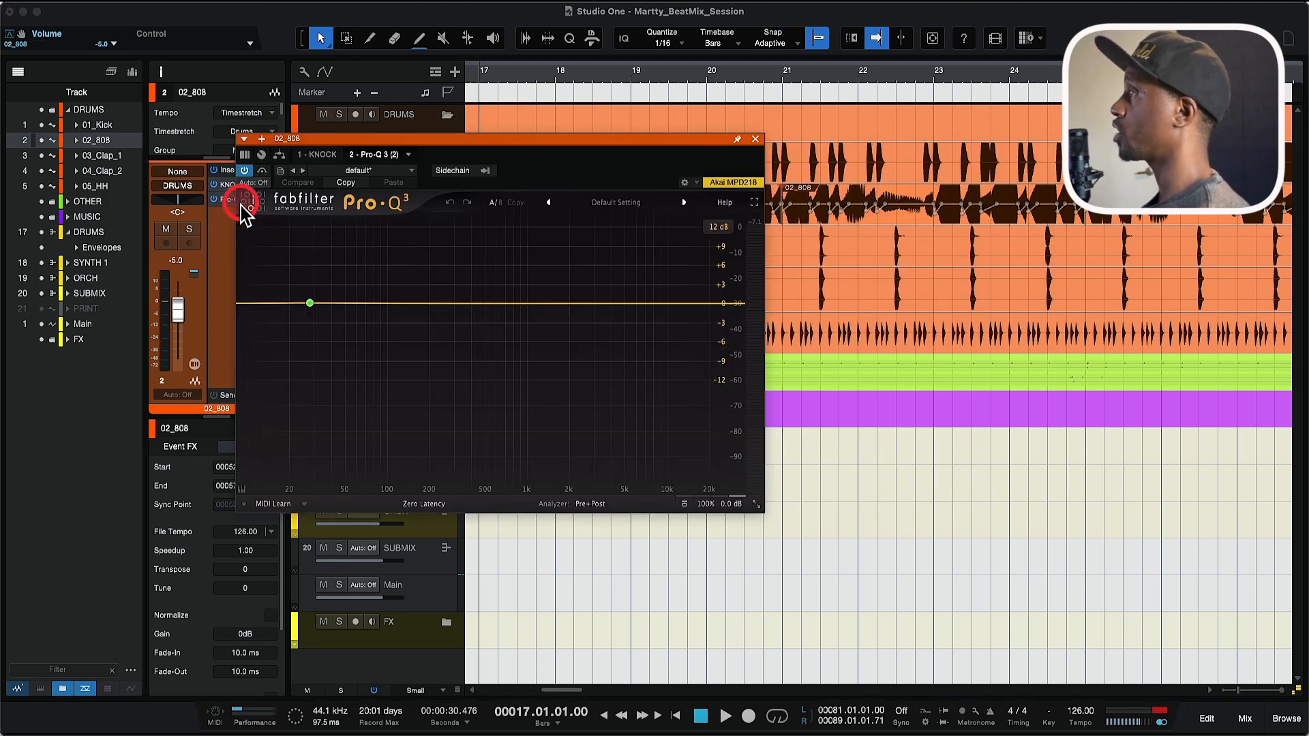
left_click(316, 295)
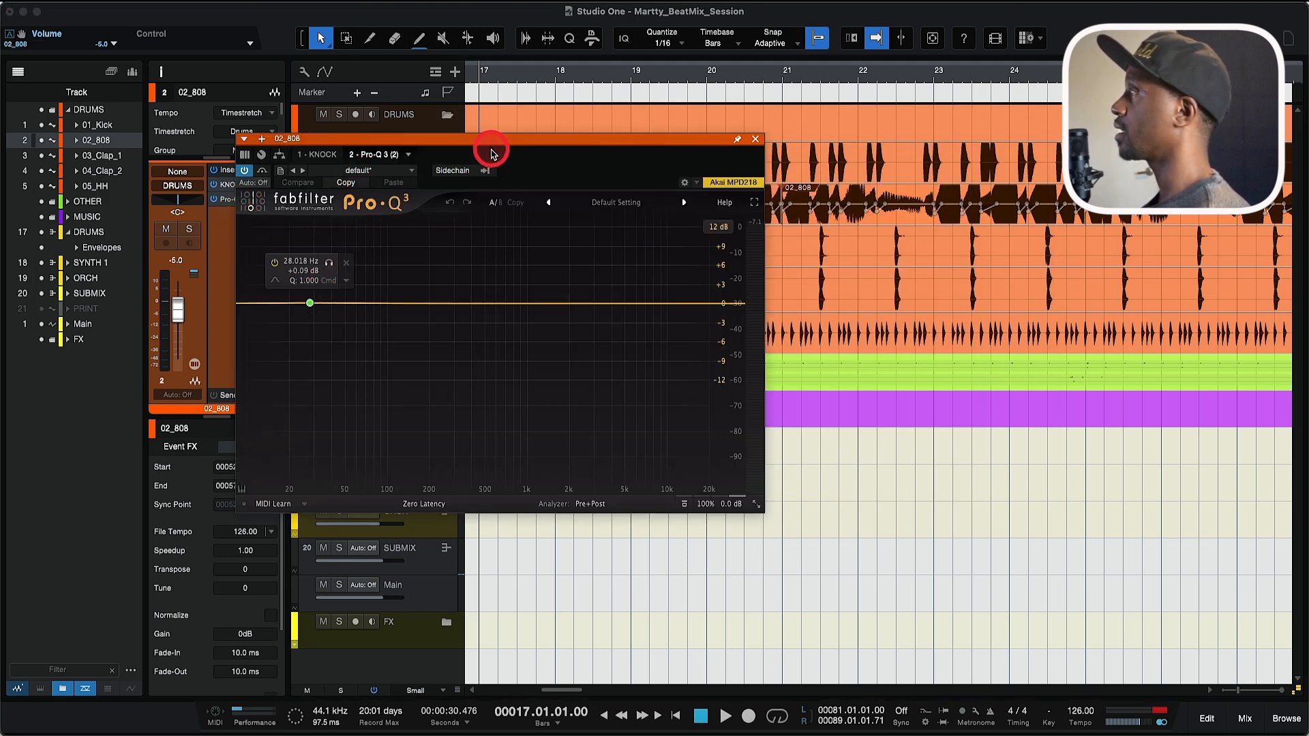
left_click_drag(489, 138, 690, 107)
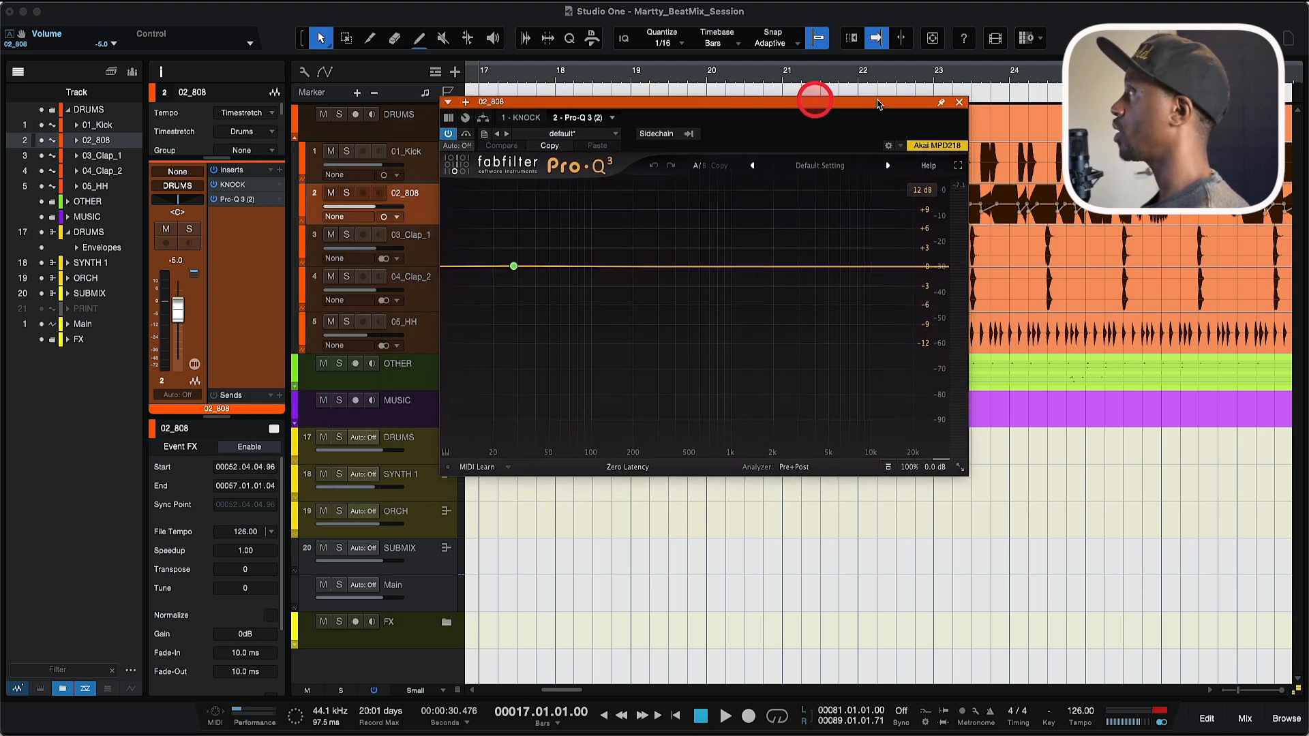
left_click(960, 103)
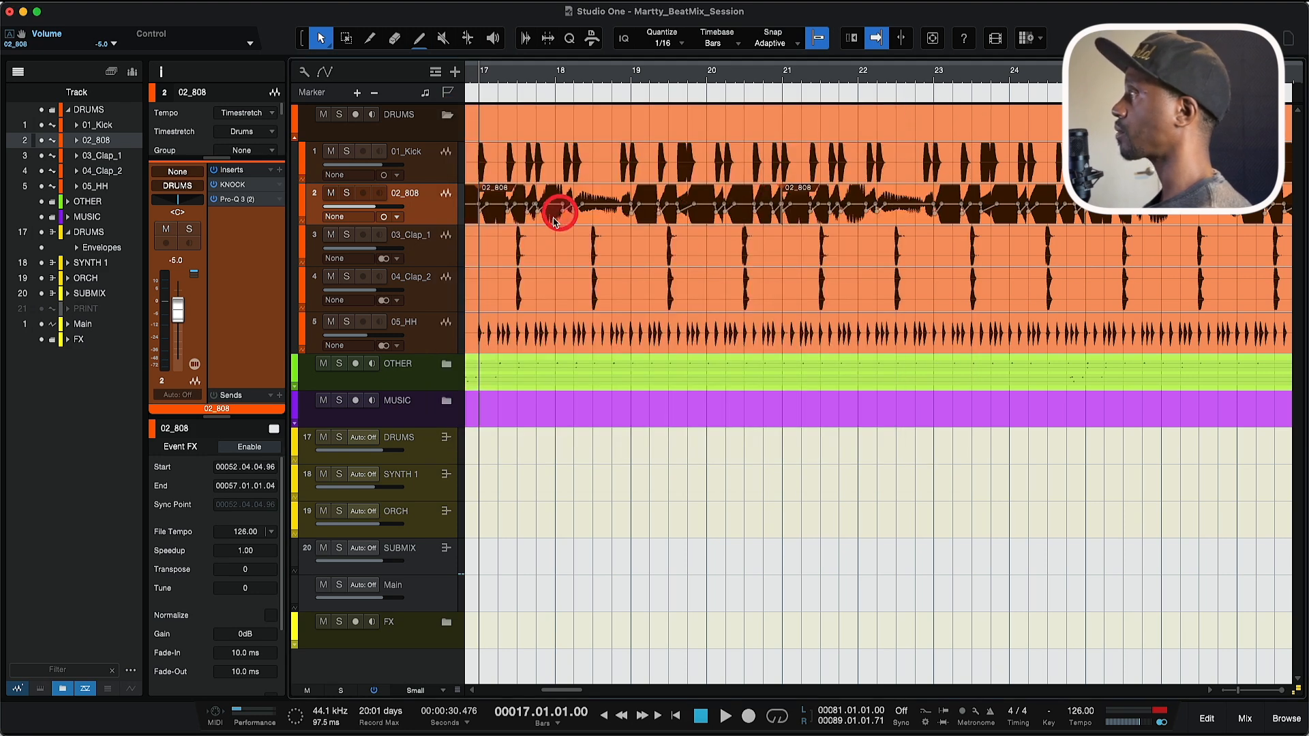
Step: Increase the 02_808 track's height so its waveform and gain envelope show in detail
scroll(532, 226, "up", 3)
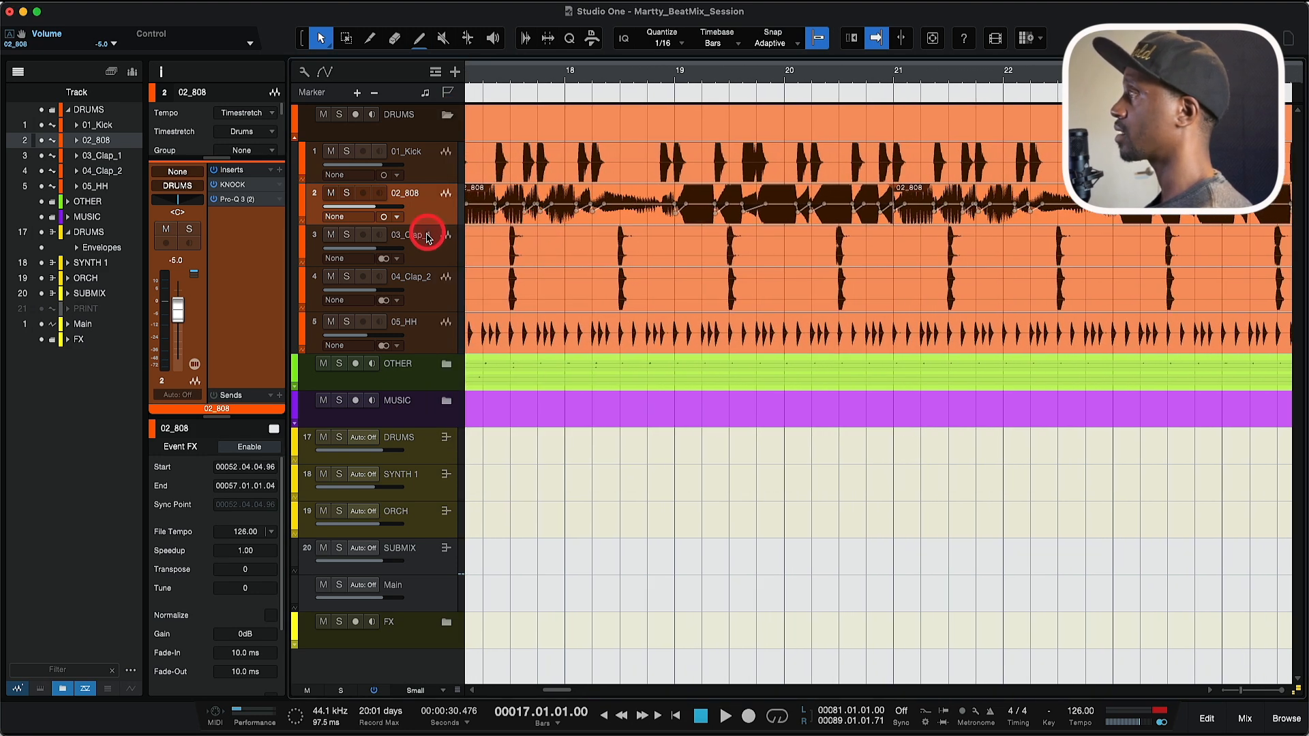
left_click_drag(432, 234, 436, 380)
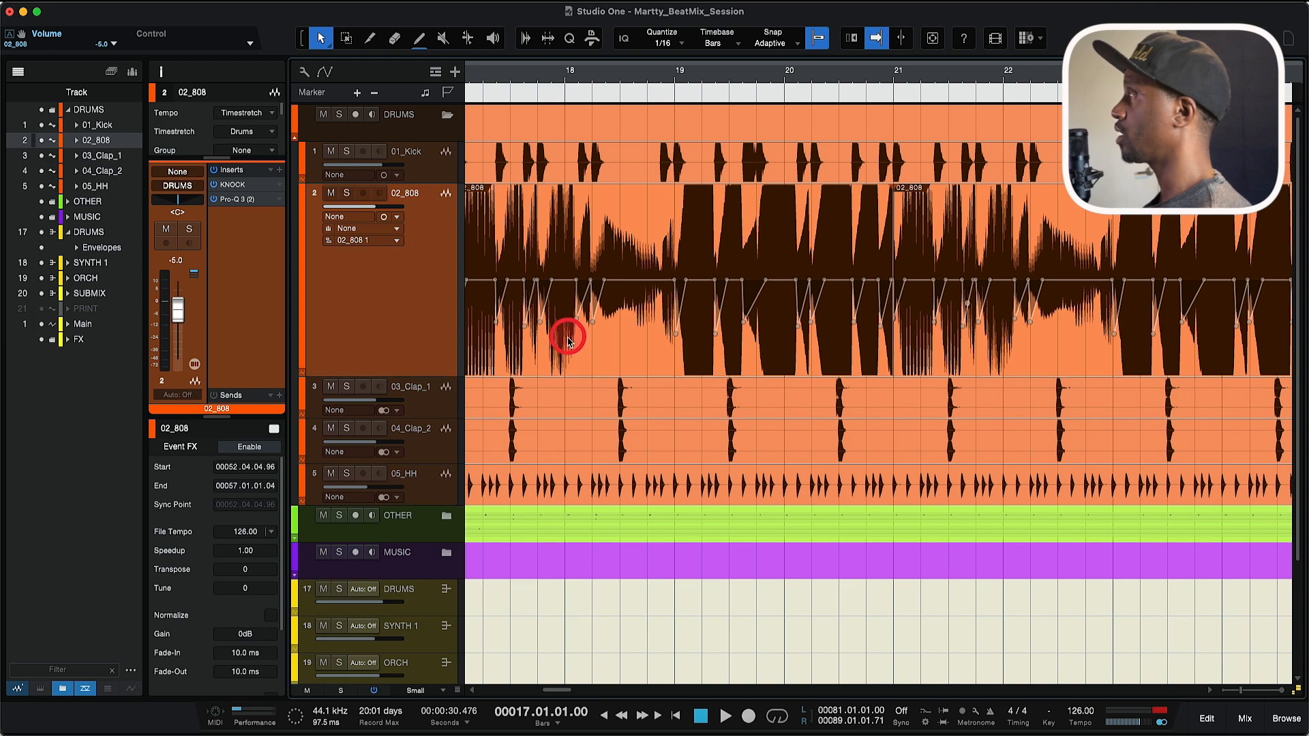
scroll(570, 337, "up", 2)
scroll(569, 336, "down", 3)
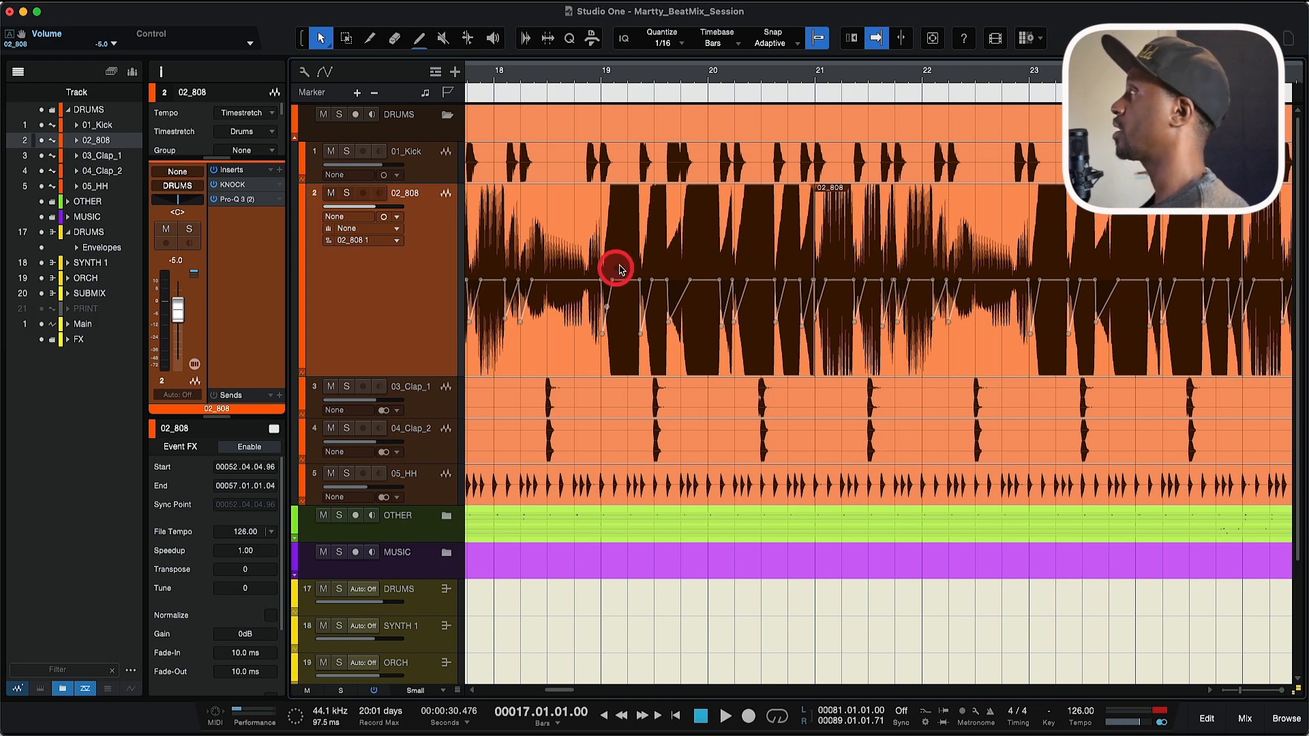
Step: Examine the gain envelope dips on 02_808 against the 01_Kick hits around bars 18 to 20, up close and in overview
scroll(581, 234, "up", 5)
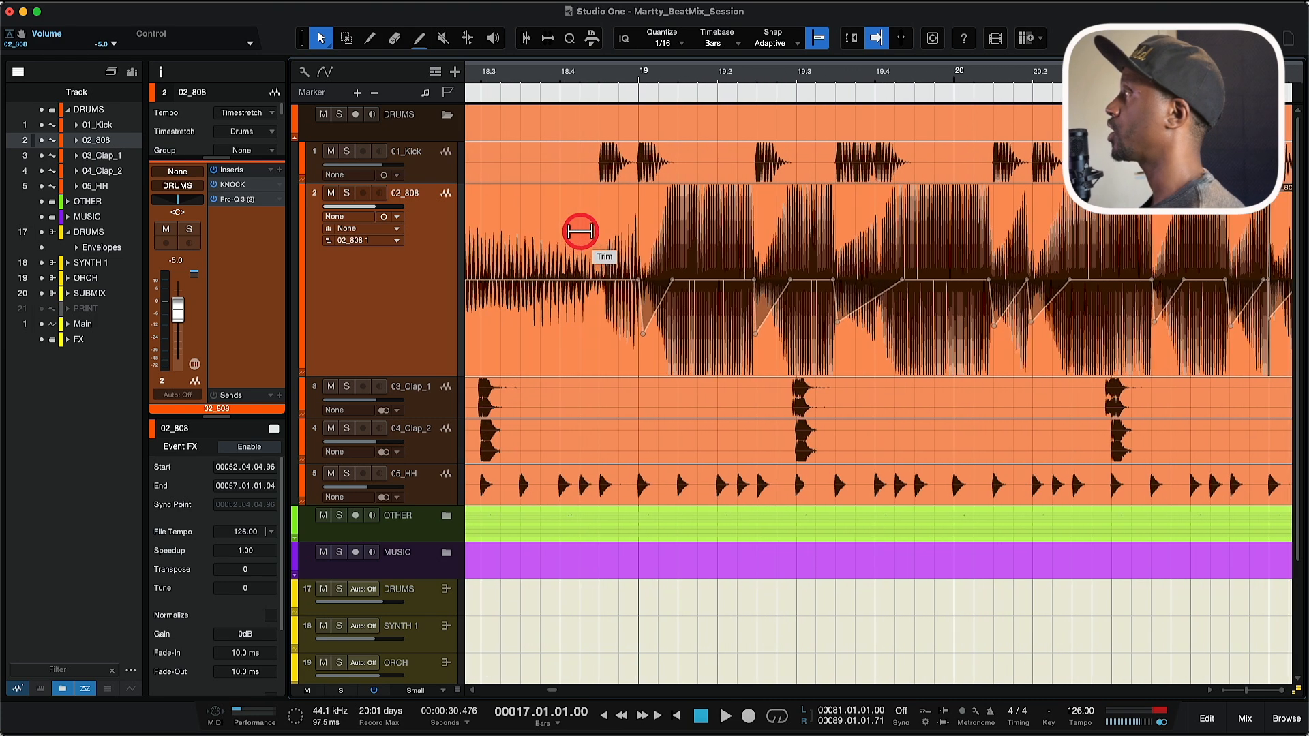
scroll(582, 234, "down", 2)
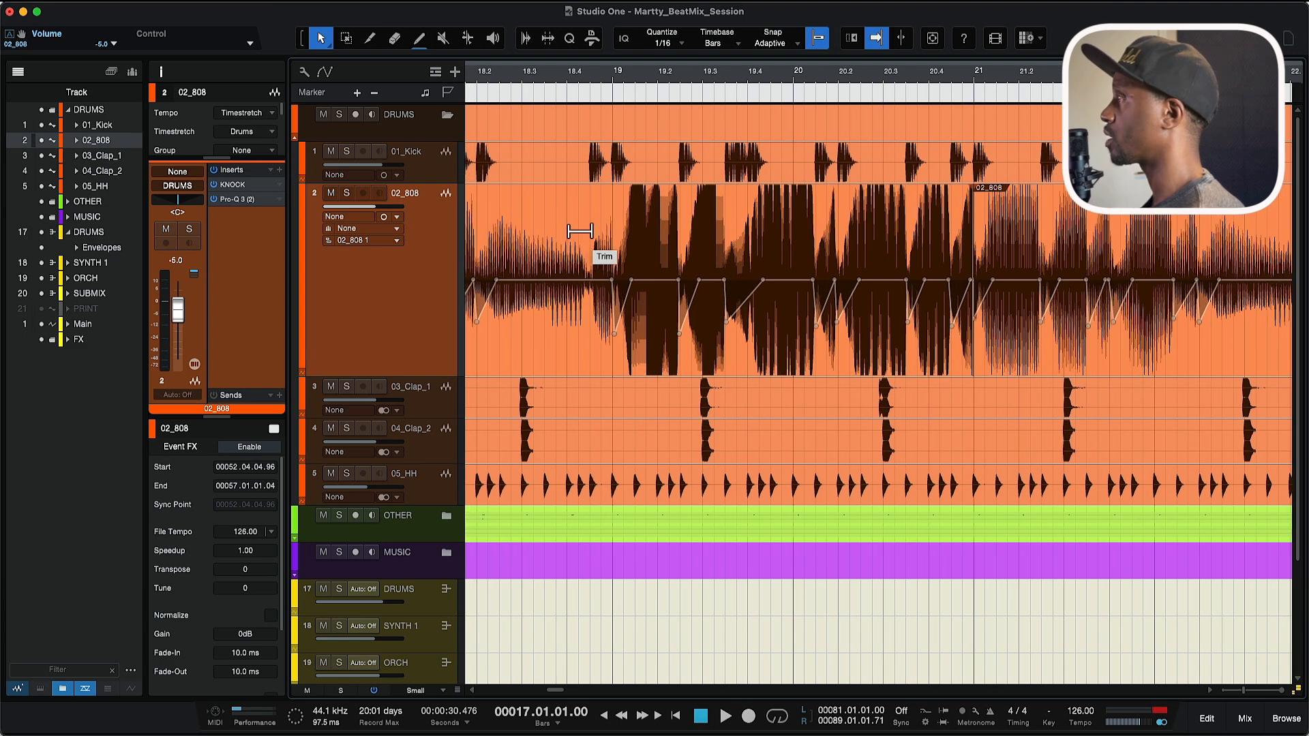
scroll(580, 232, "up", 2)
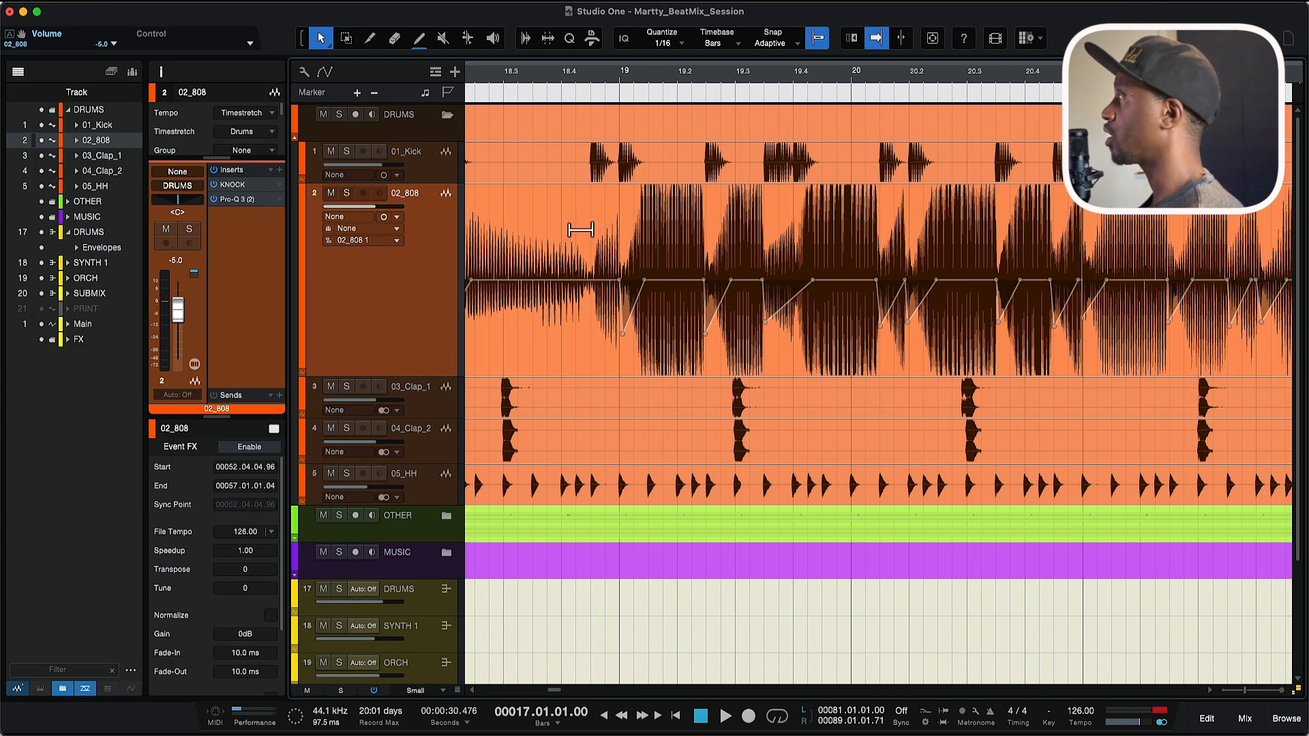
scroll(583, 228, "down", 3)
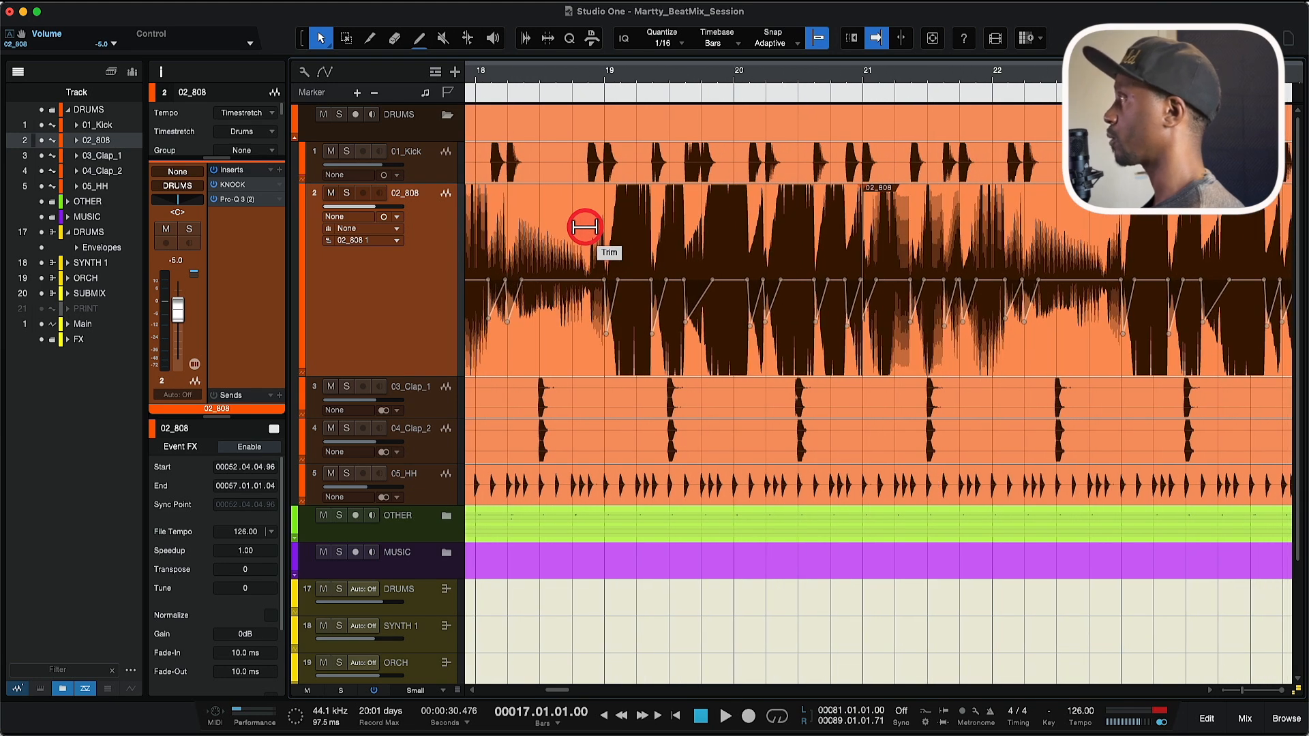
scroll(557, 260, "up", 4)
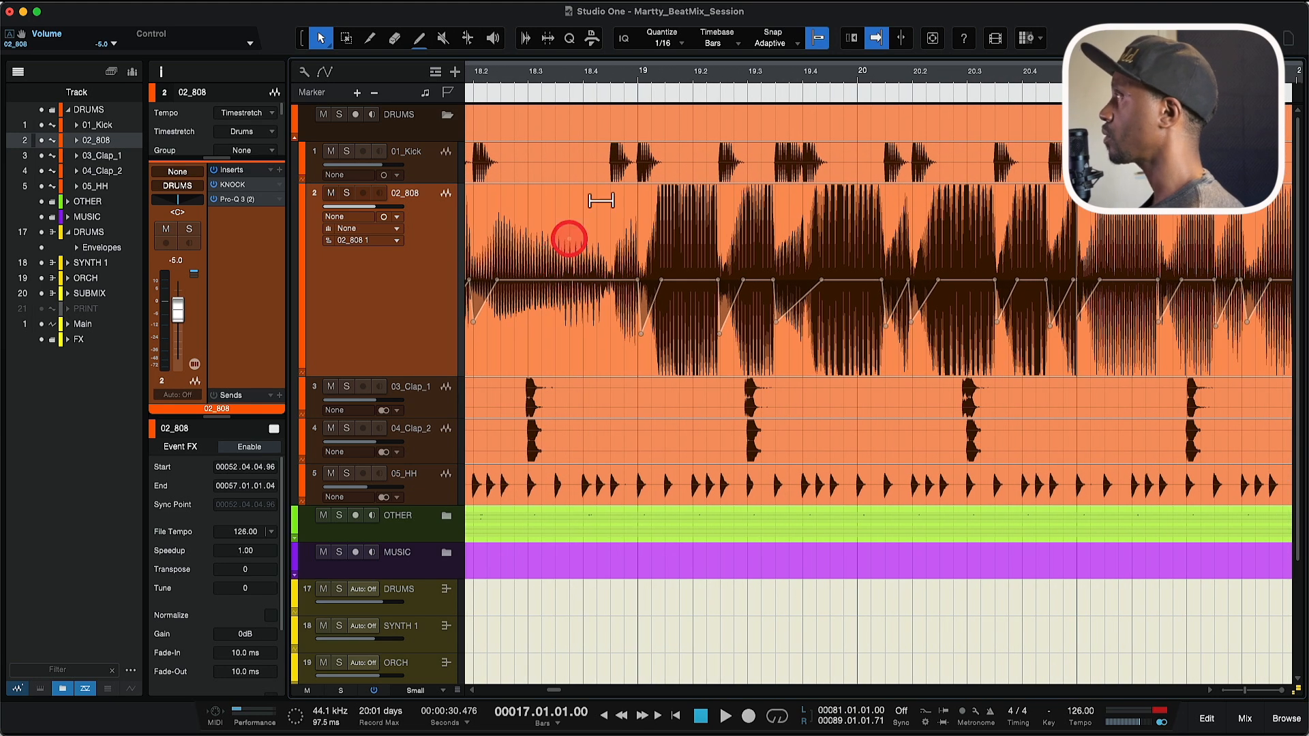
scroll(636, 200, "down", 5)
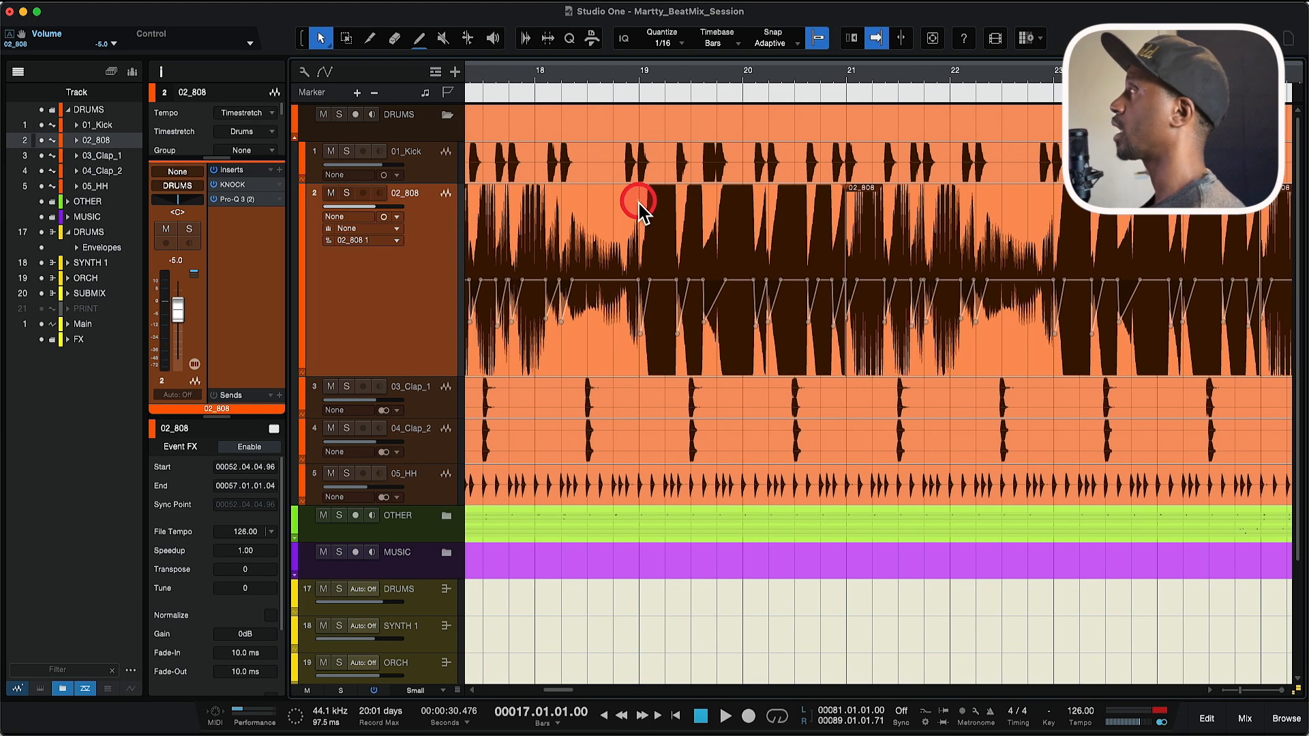
scroll(639, 205, "up", 8)
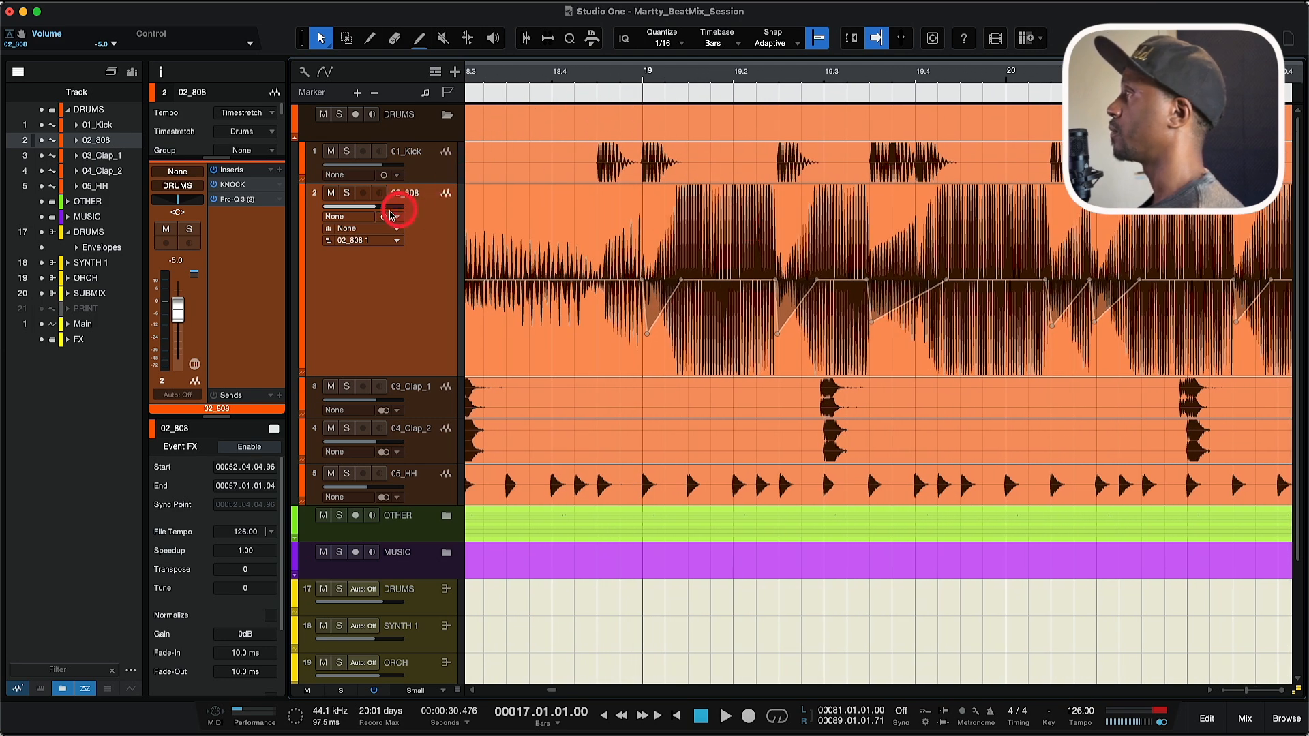
scroll(613, 248, "down", 7)
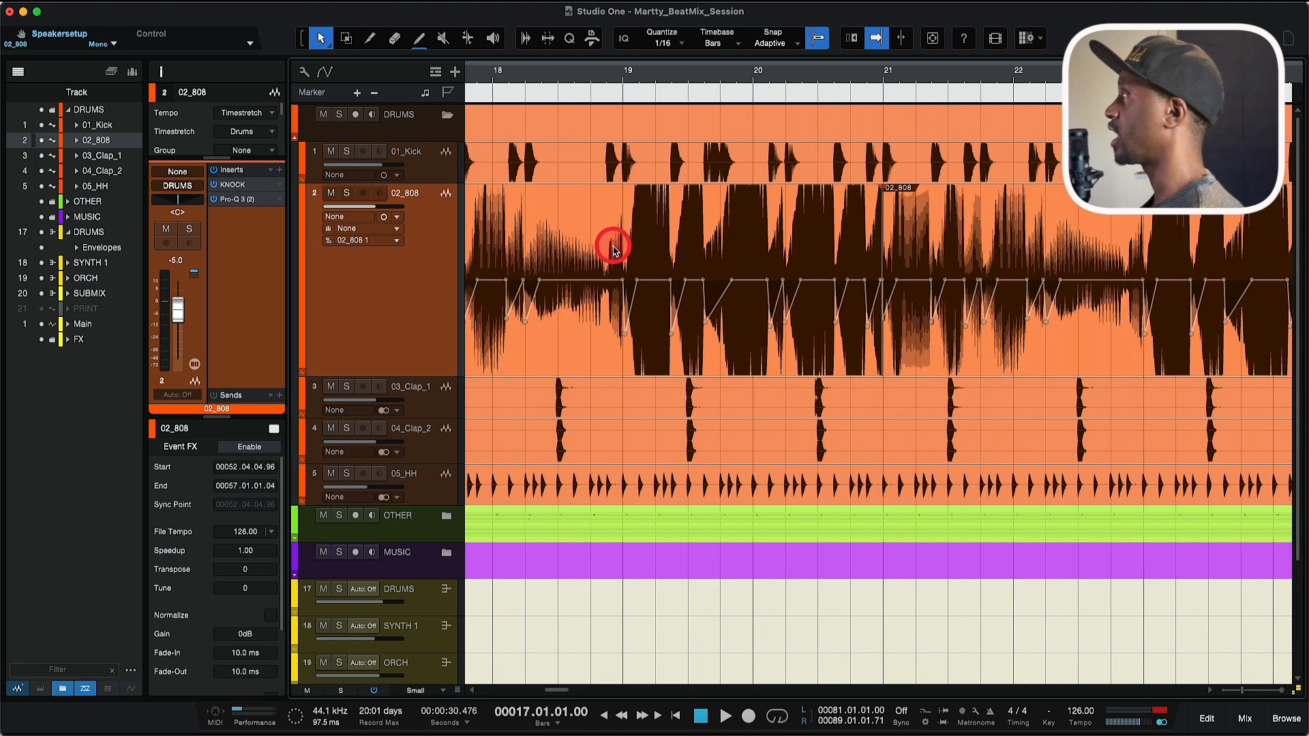
scroll(613, 250, "down", 2)
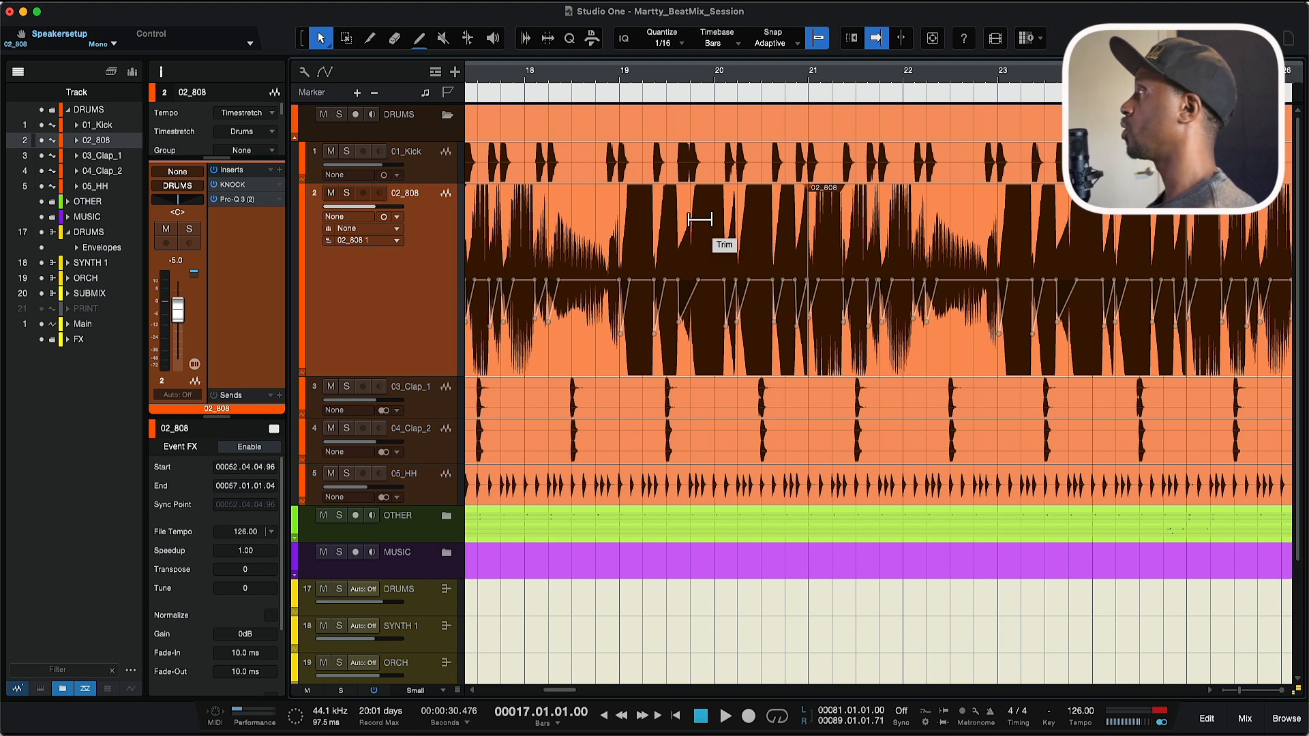
Step: Compare the 02_808 gain envelope dips with the 01_Kick hits between bars 19 and 20 at closer range
scroll(665, 327, "up", 5)
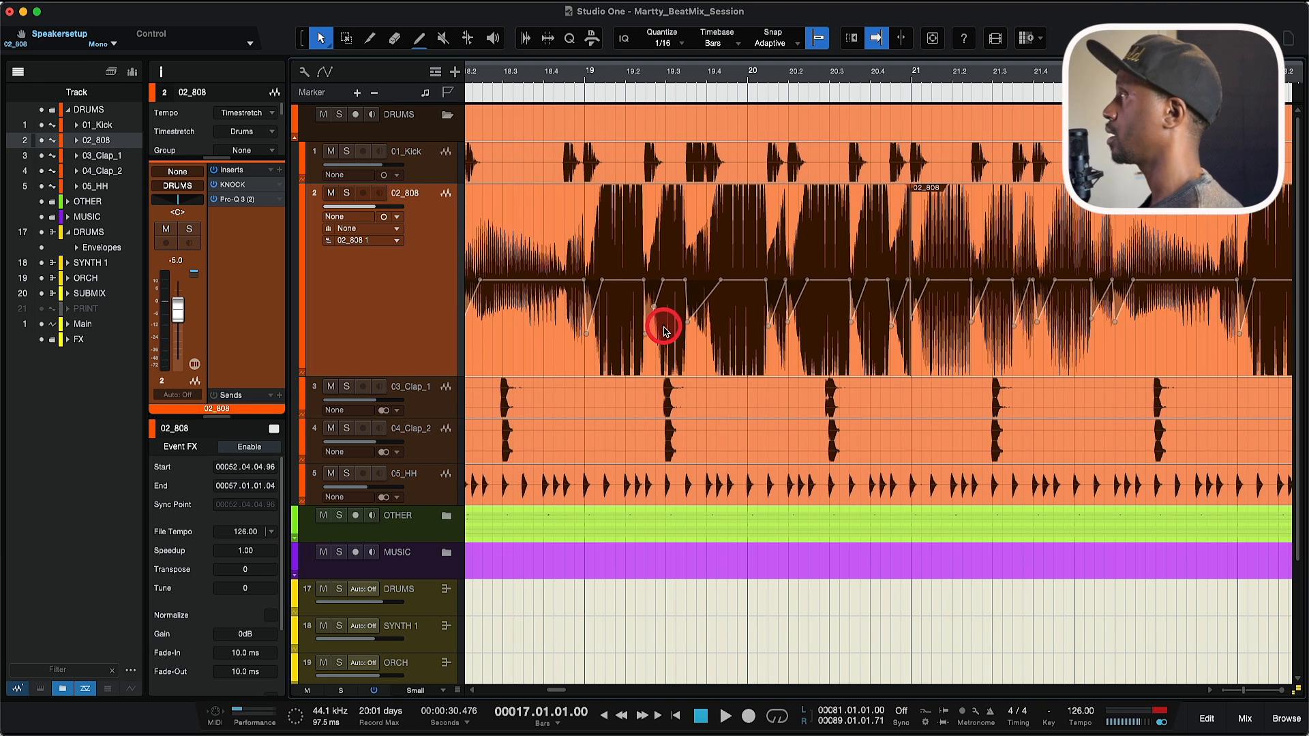
mouse_move(635, 335)
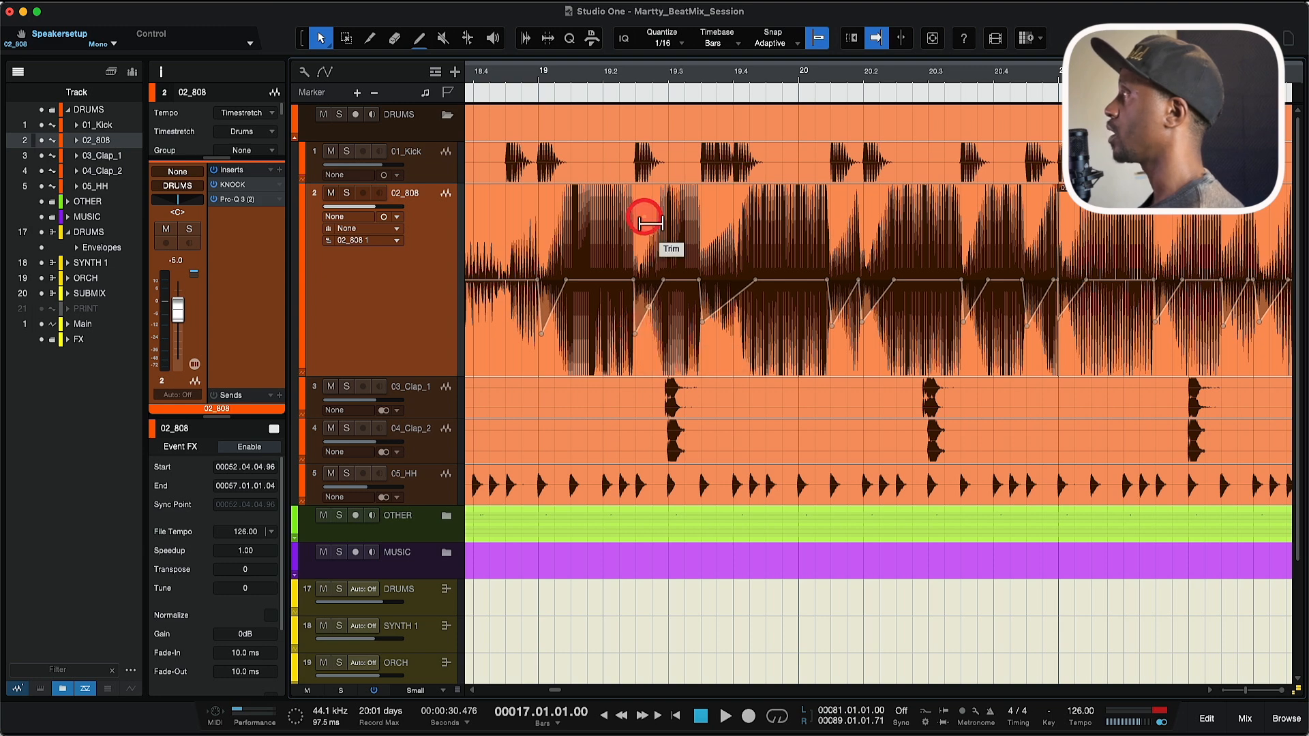
scroll(644, 214, "up", 4)
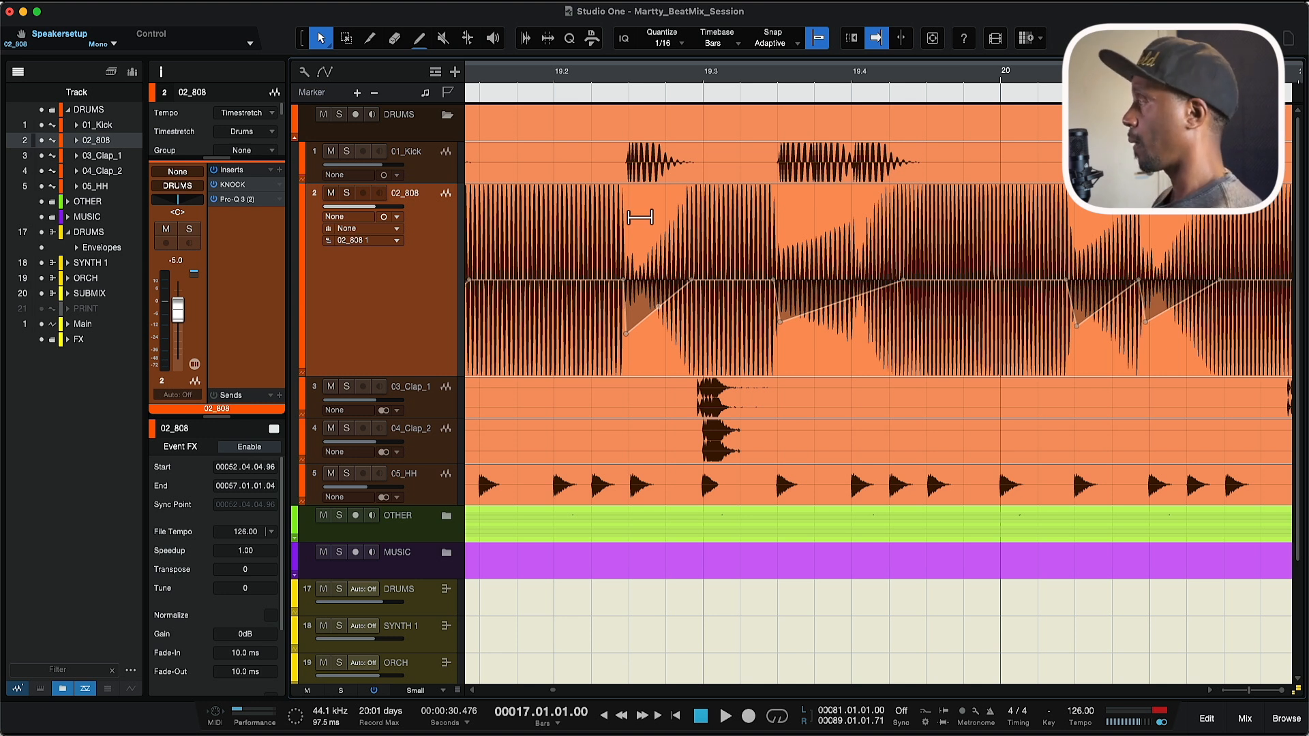
scroll(640, 216, "left", 1)
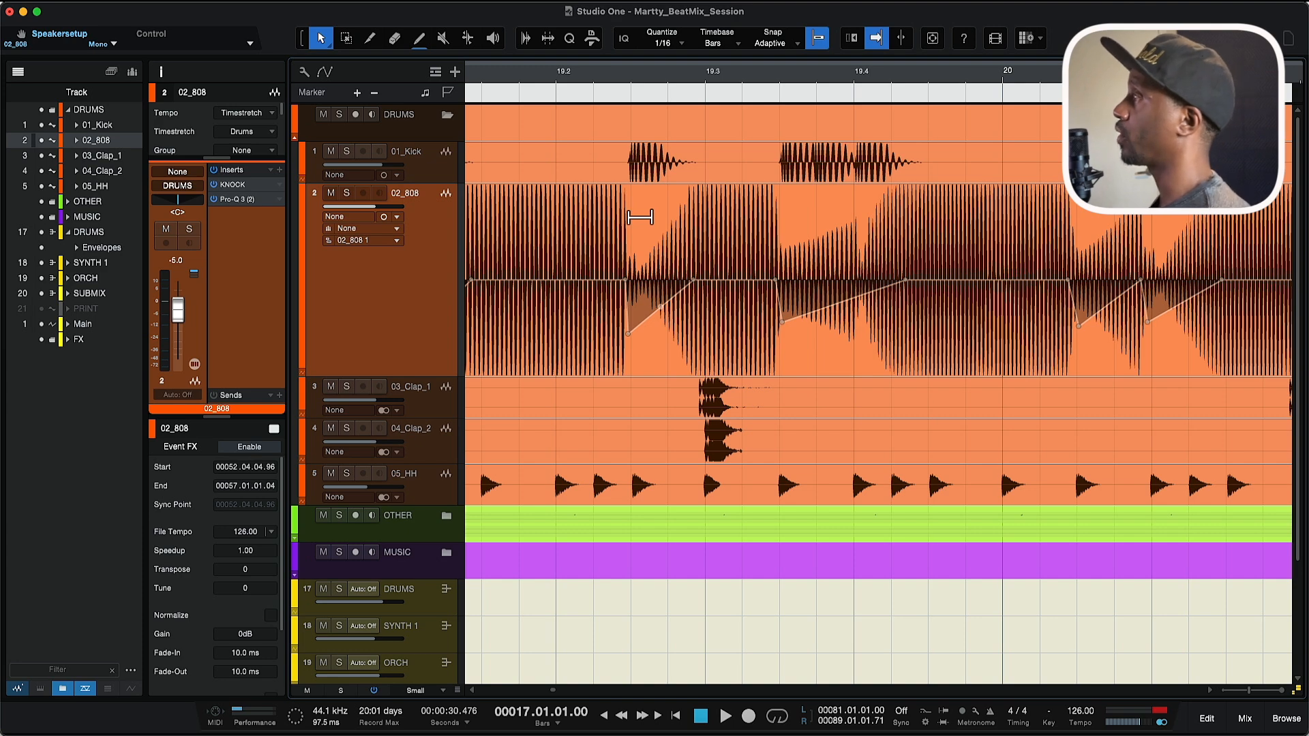
scroll(640, 217, "down", 8)
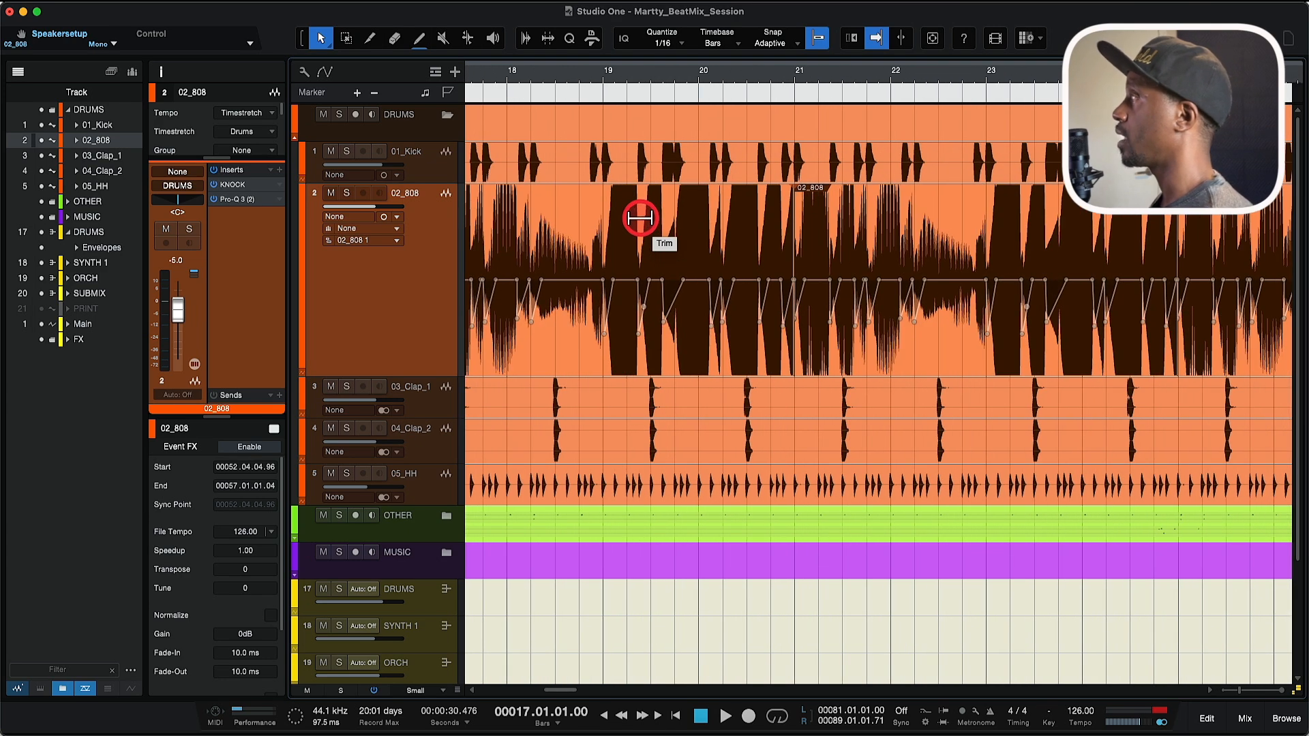
Step: Inspect the single gain envelope dip on 02_808 at bar 19, including its start and lowest points, against the matching 01_Kick hit
scroll(603, 221, "up", 6)
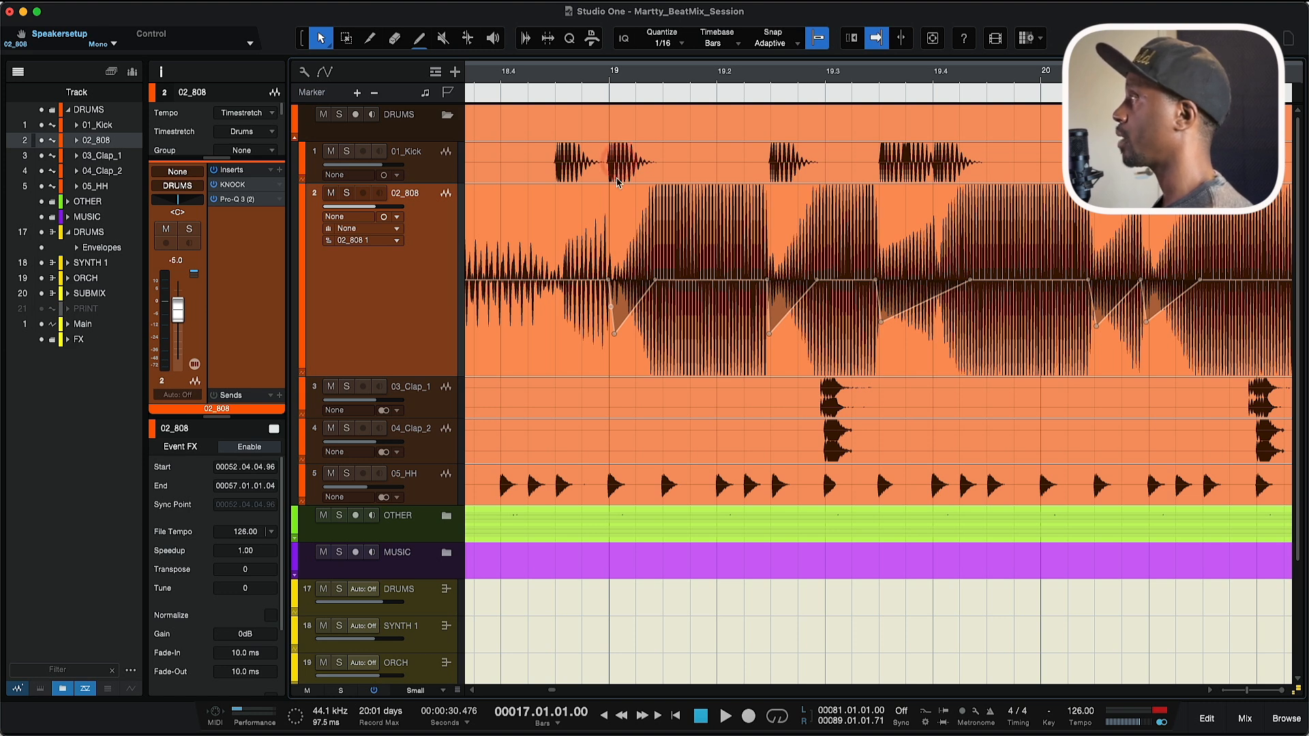
scroll(620, 334, "up", 3)
scroll(621, 334, "up", 3)
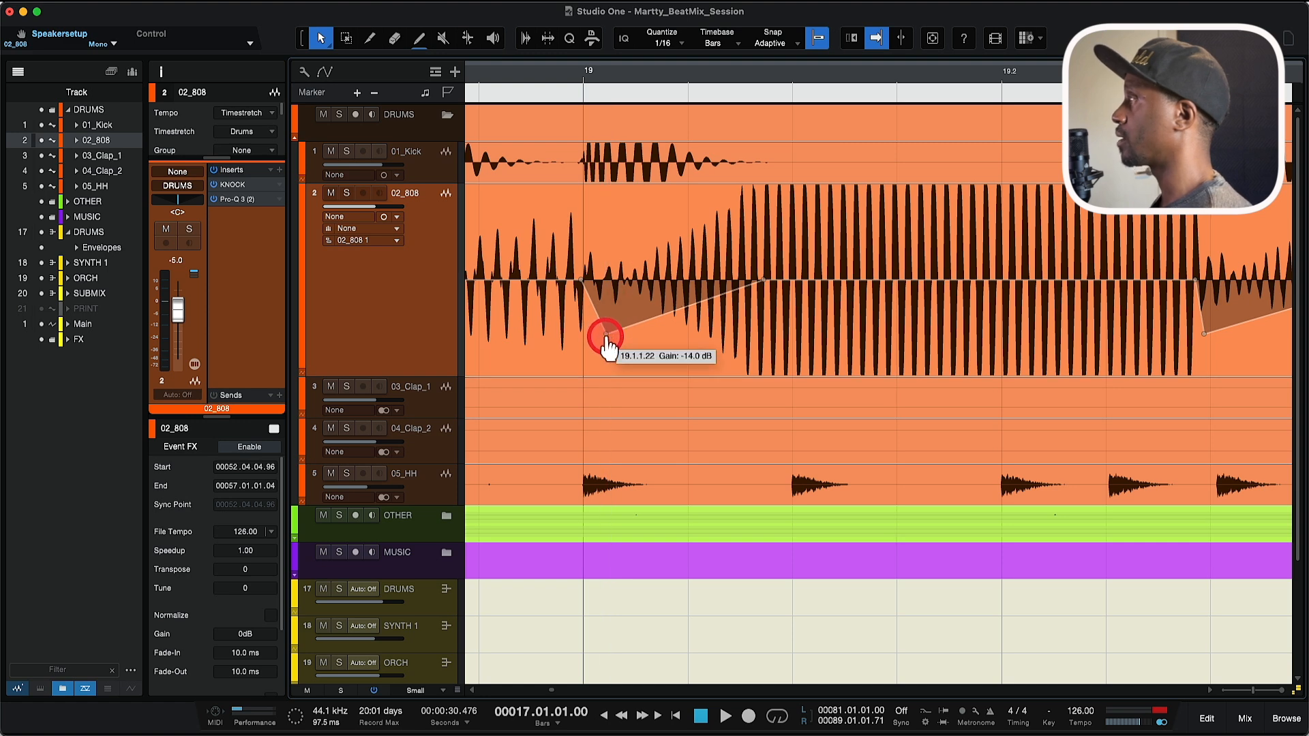
scroll(670, 300, "down", 3)
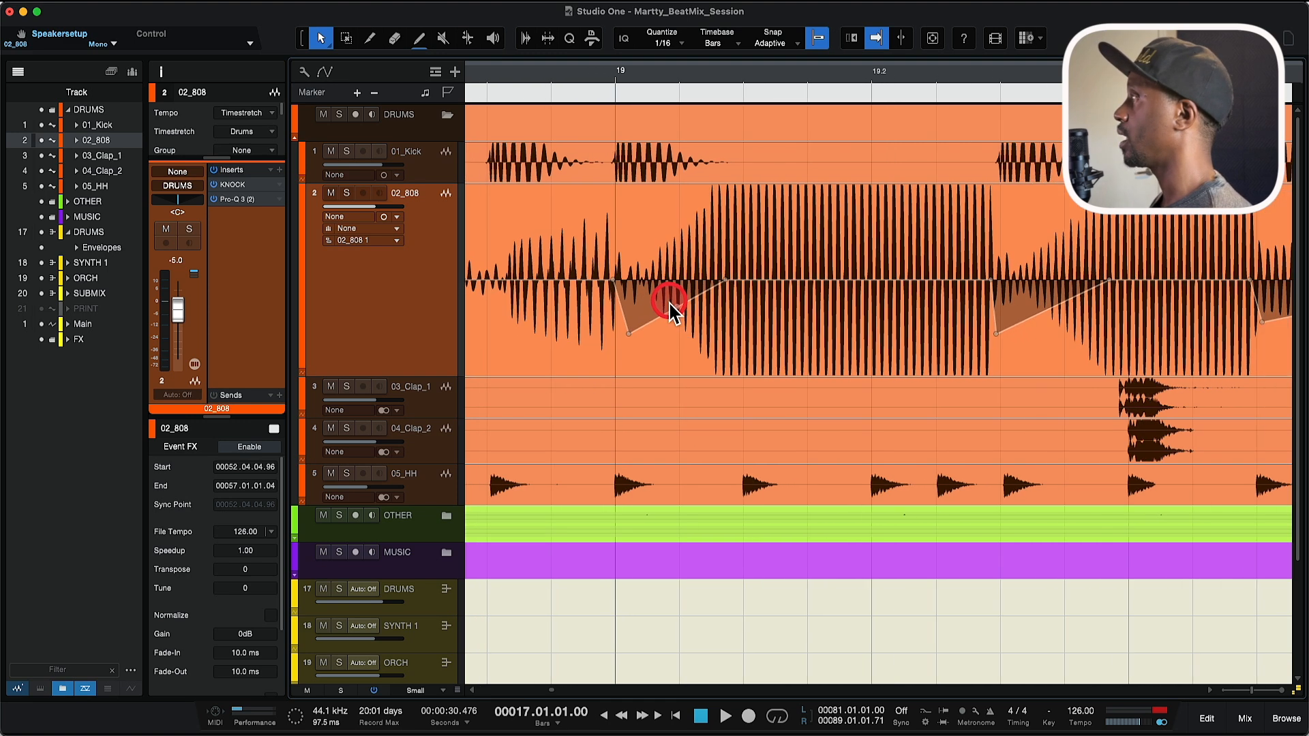
scroll(671, 303, "up", 4)
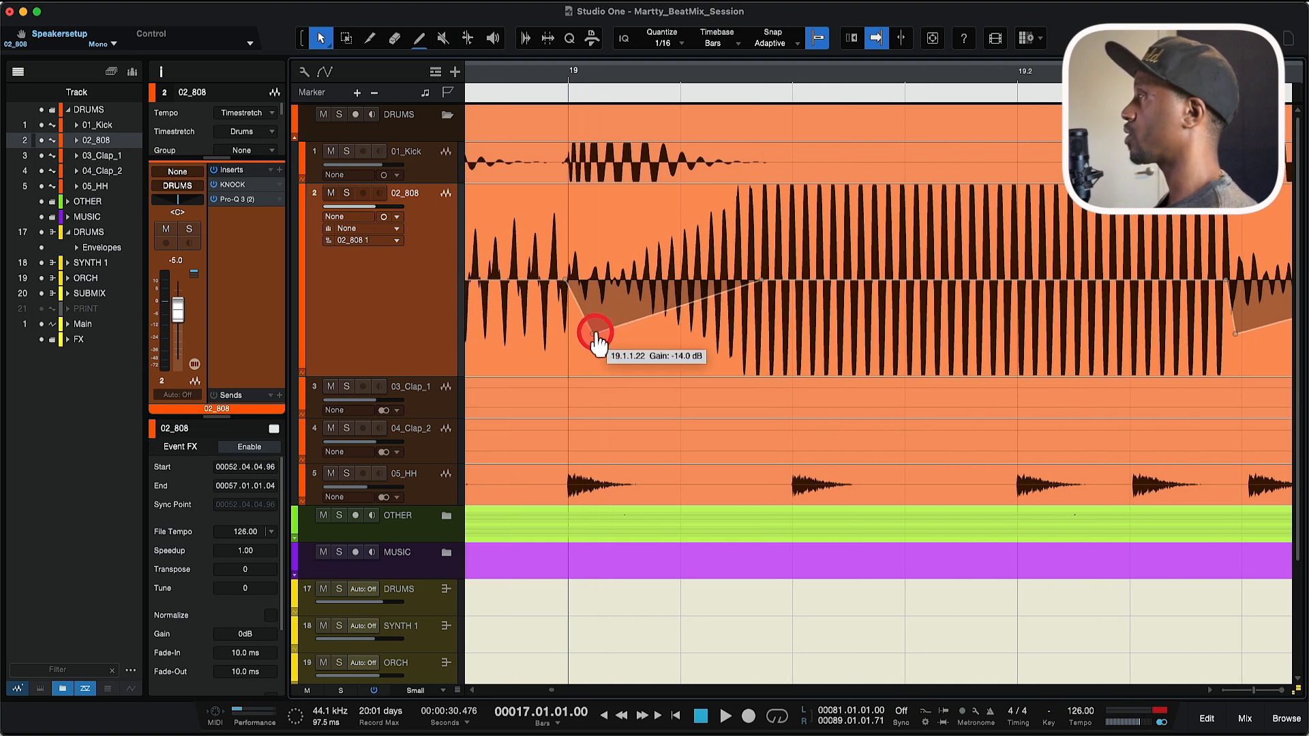
left_click(595, 334)
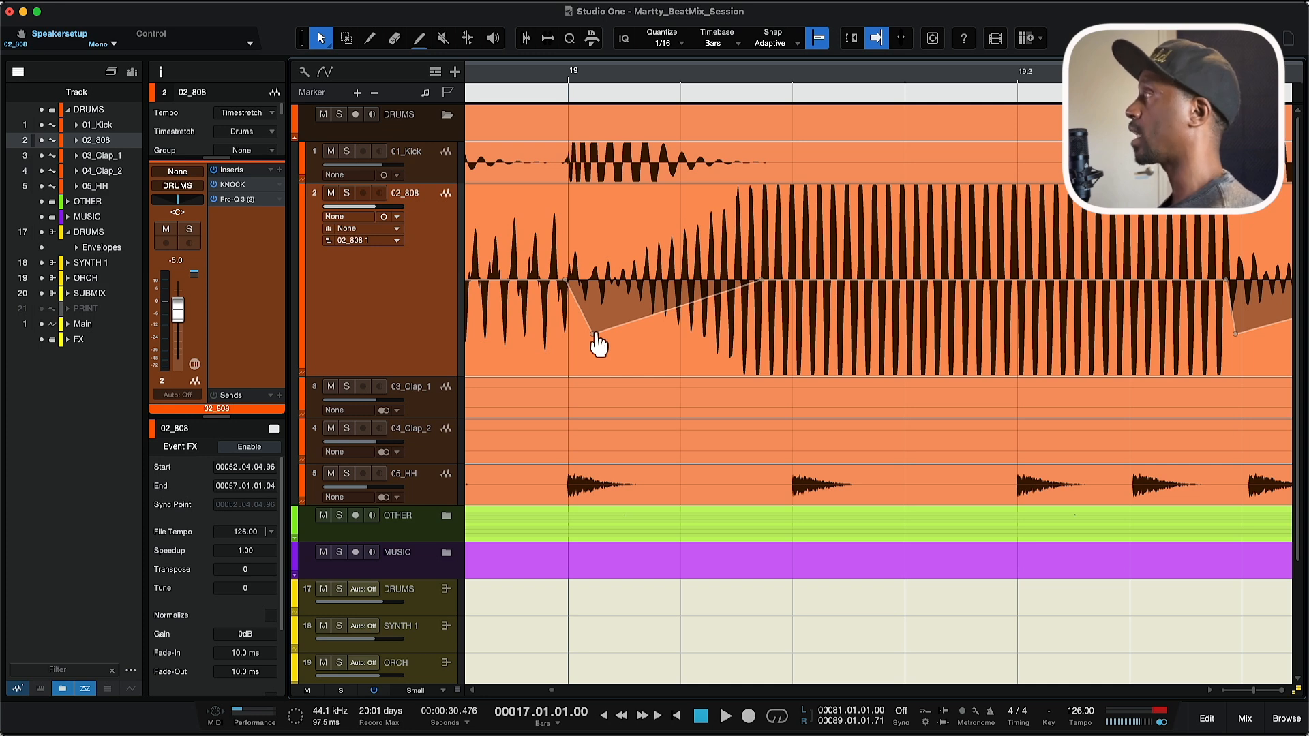
left_click(595, 335)
scroll(596, 336, "down", 4)
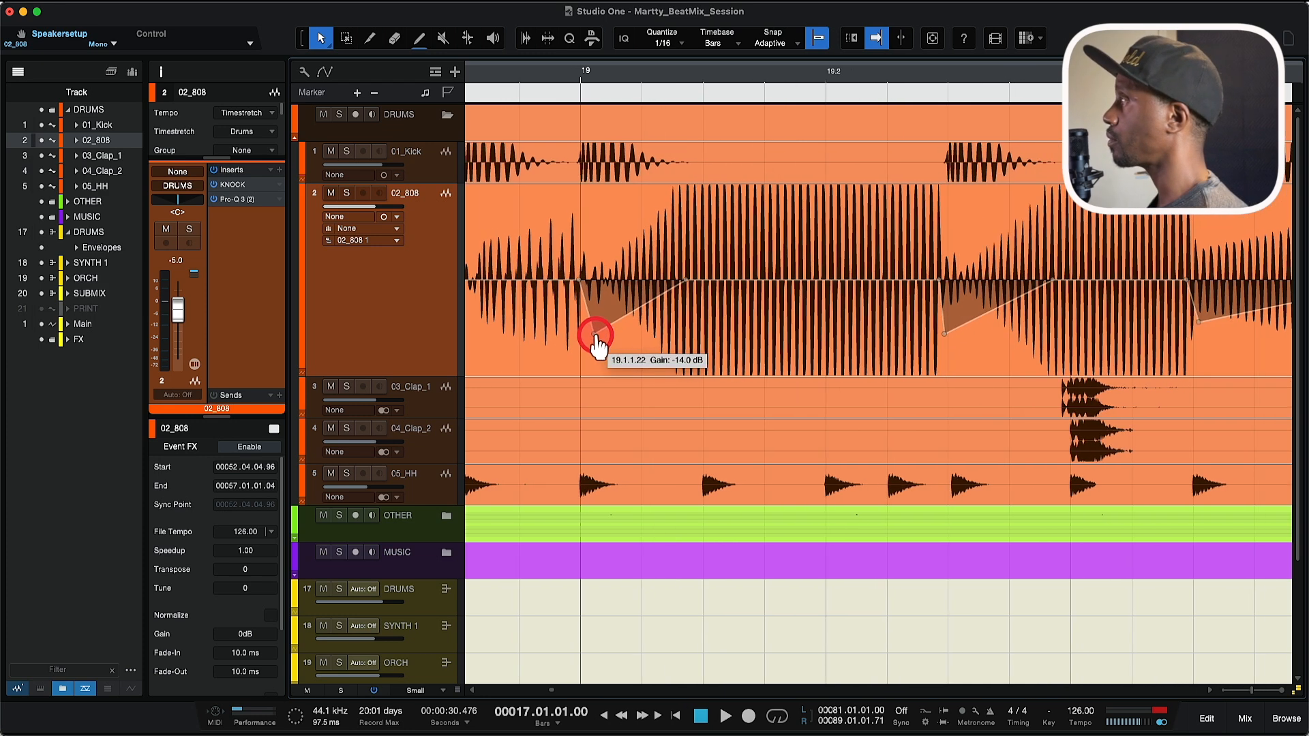
scroll(596, 338, "up", 4)
left_click(579, 121)
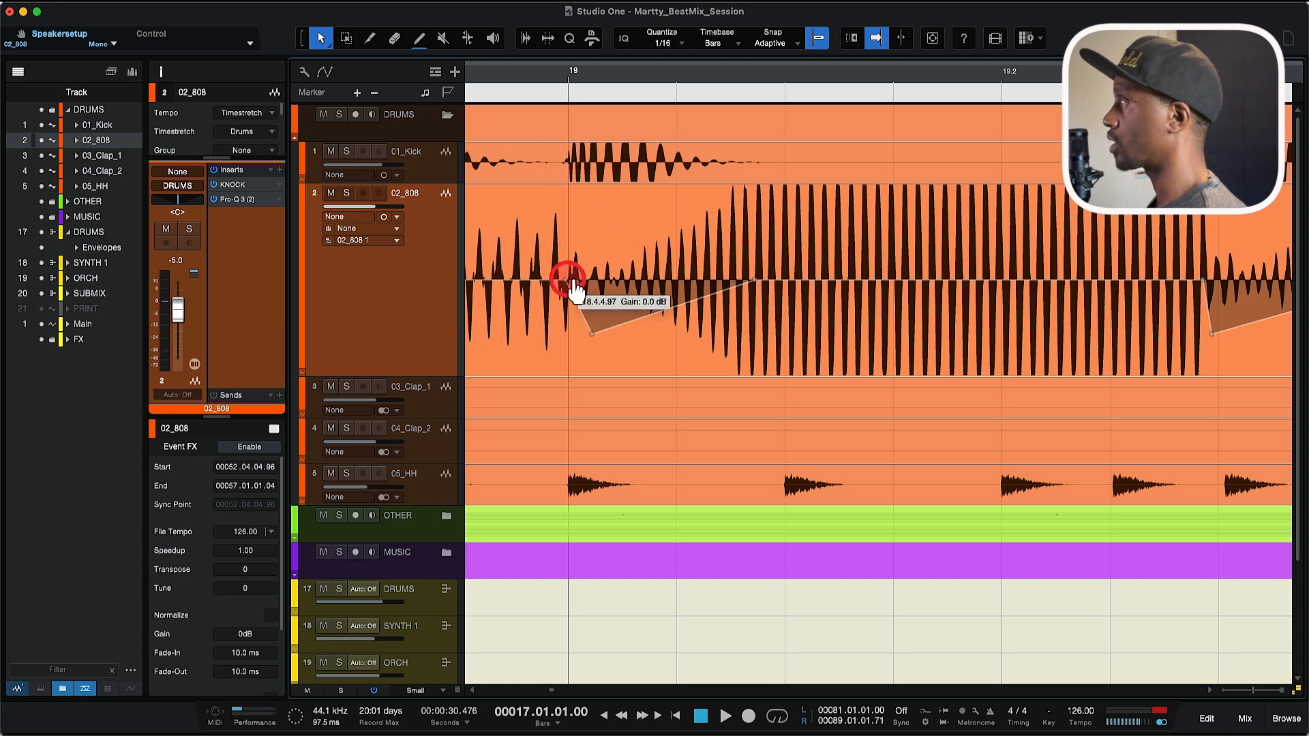
scroll(572, 162, "up", 3)
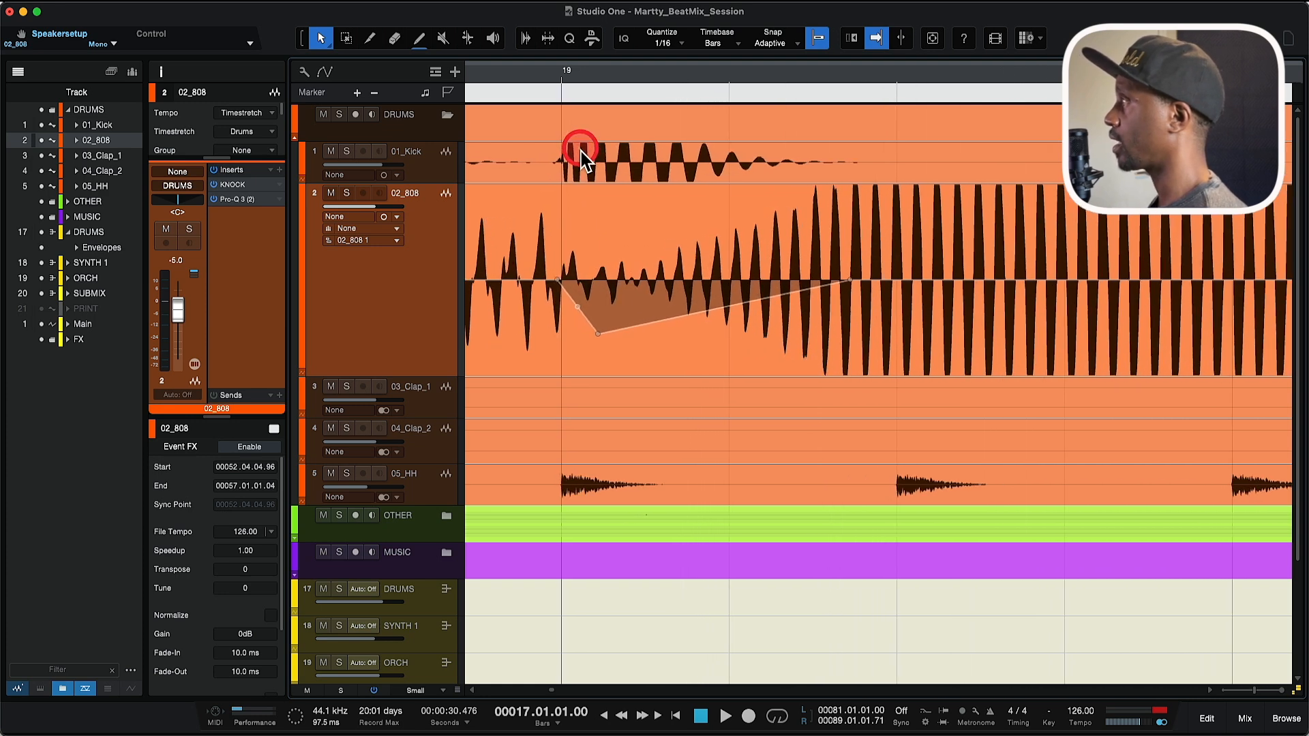
mouse_move(581, 164)
left_mouse_down()
mouse_move(570, 141)
mouse_move(622, 210)
mouse_move(794, 203)
mouse_move(816, 125)
mouse_move(575, 141)
mouse_move(585, 159)
left_mouse_up()
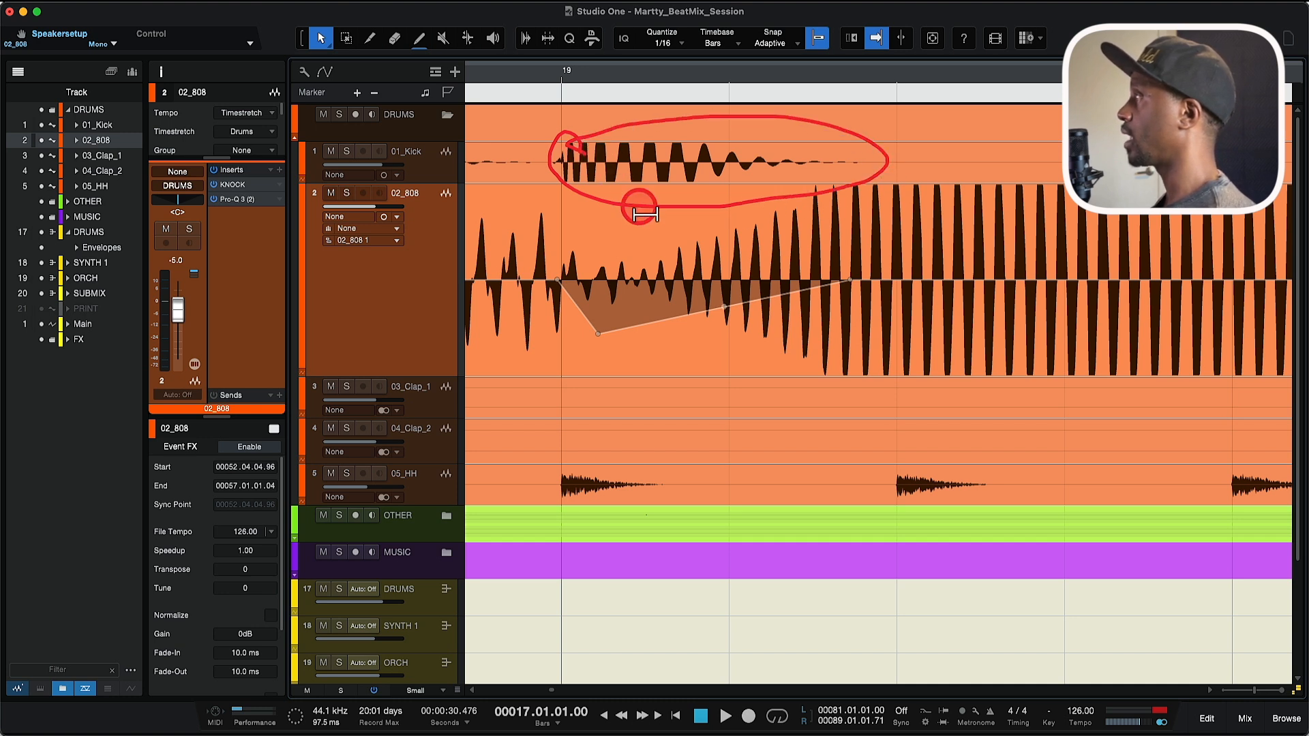
mouse_move(559, 281)
left_mouse_down()
mouse_move(617, 344)
mouse_move(857, 278)
left_mouse_up()
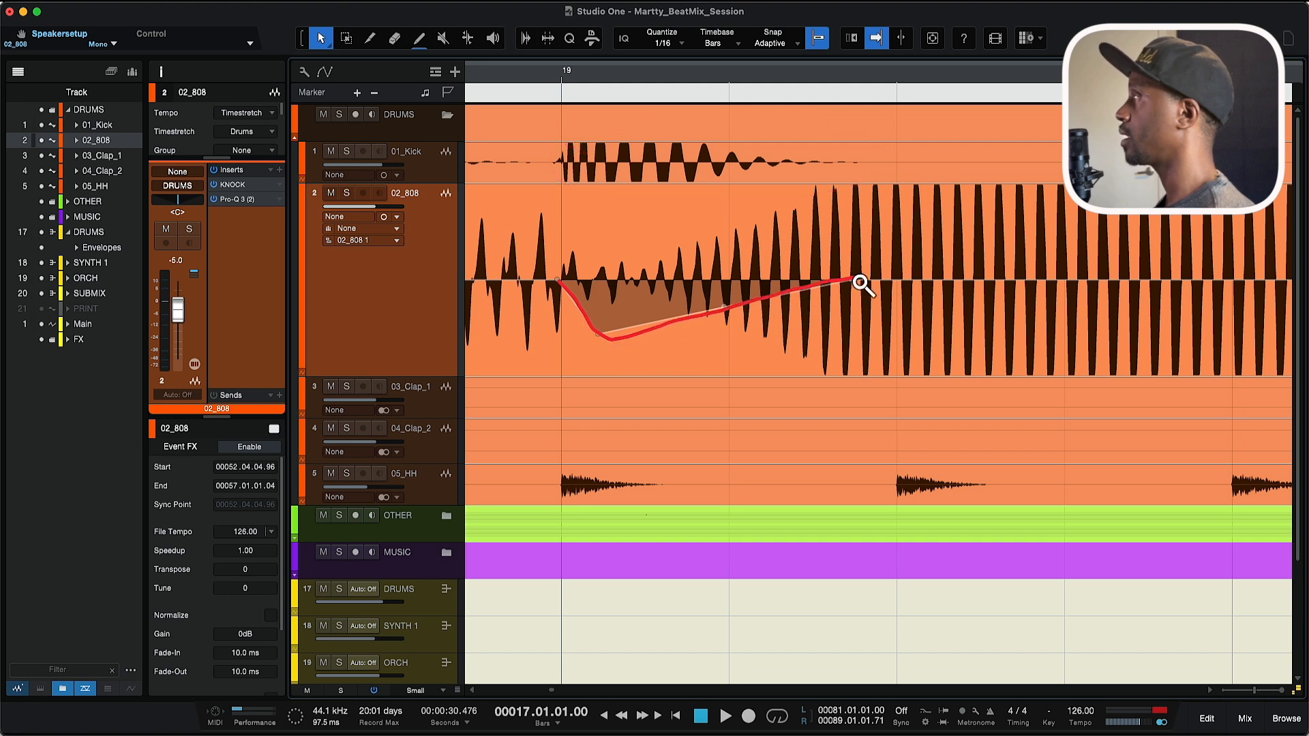
key("Escape")
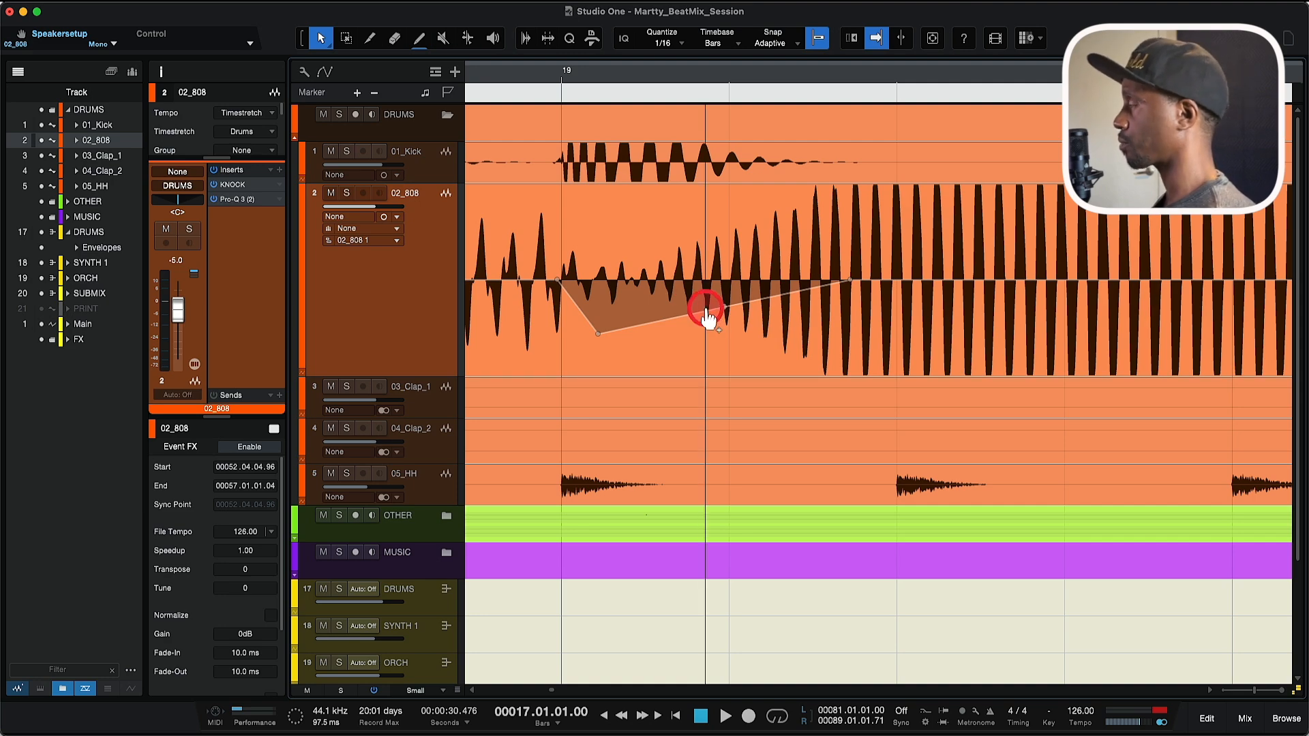
Step: Select the 02_808 event spanning bars 17 to 21 and review its envelope pattern alongside the following 02_808 events
scroll(705, 314, "down", 8)
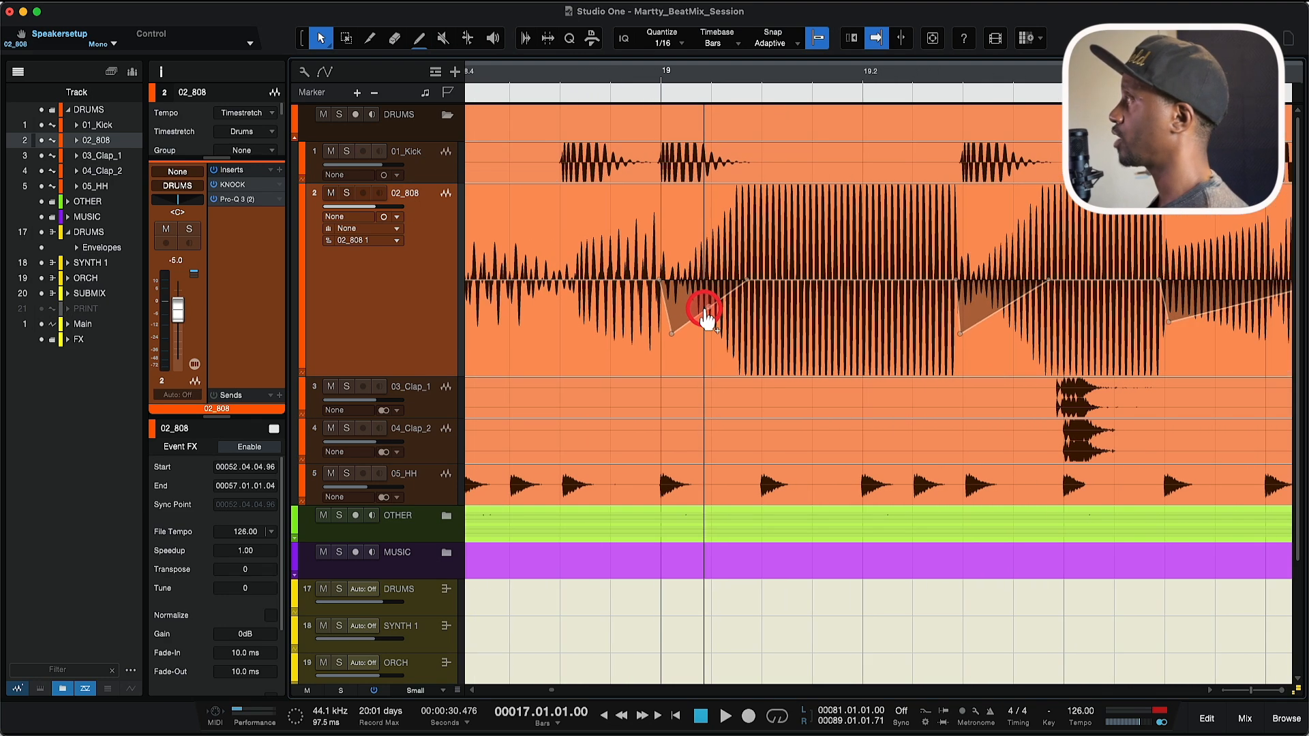
scroll(706, 313, "down", 4)
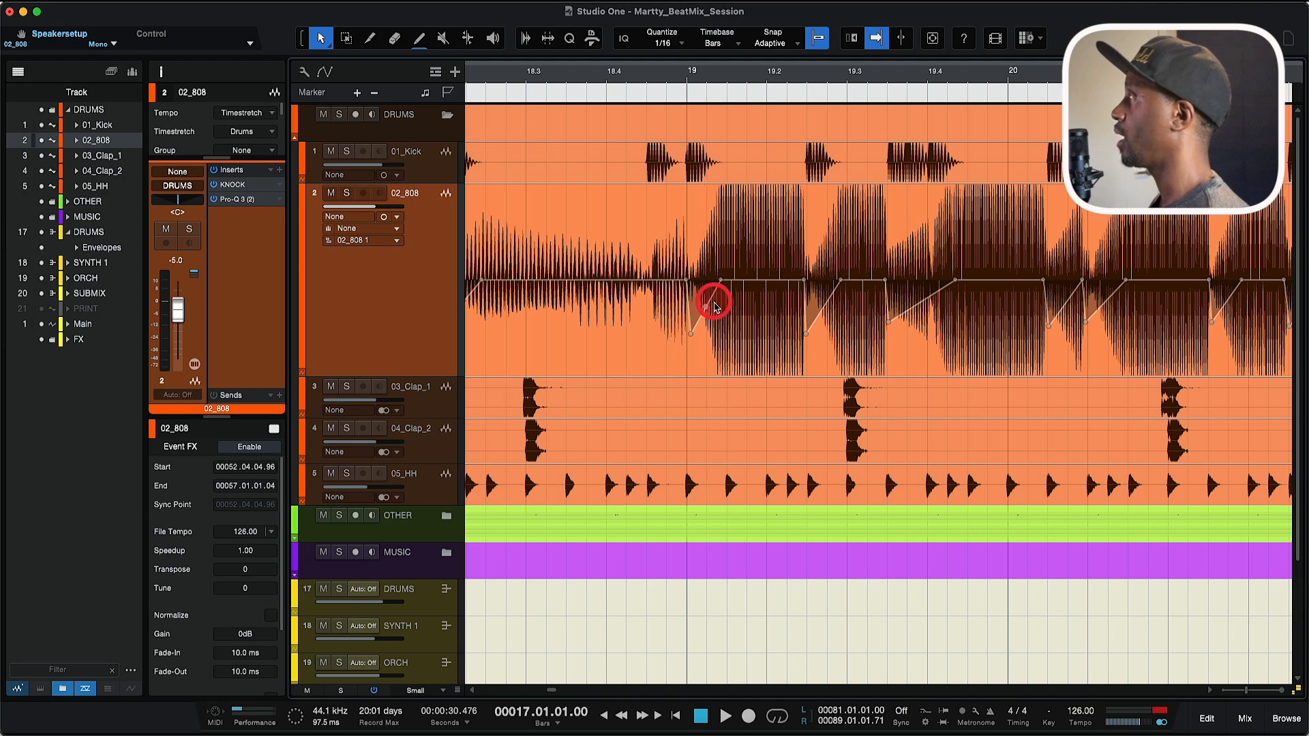
scroll(715, 311, "down", 2)
scroll(714, 311, "down", 4)
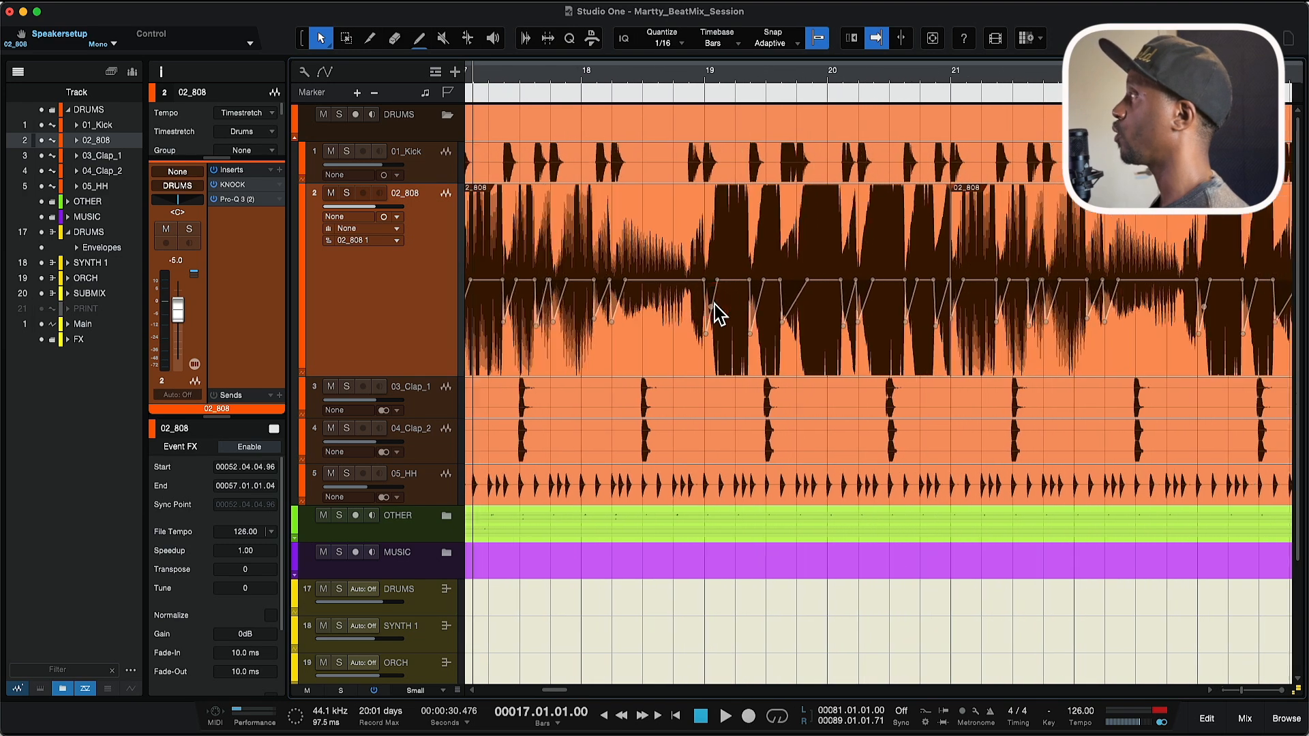
scroll(727, 294, "down", 1)
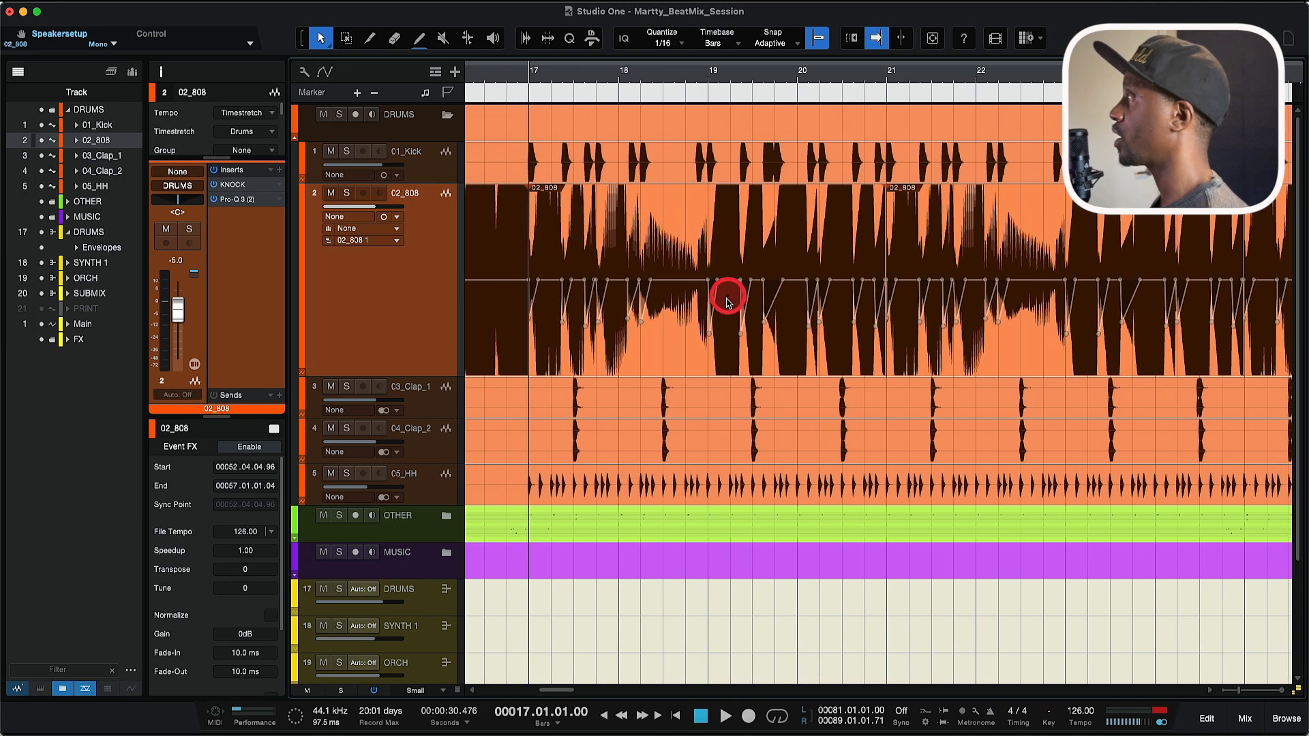
scroll(728, 311, "left", 2)
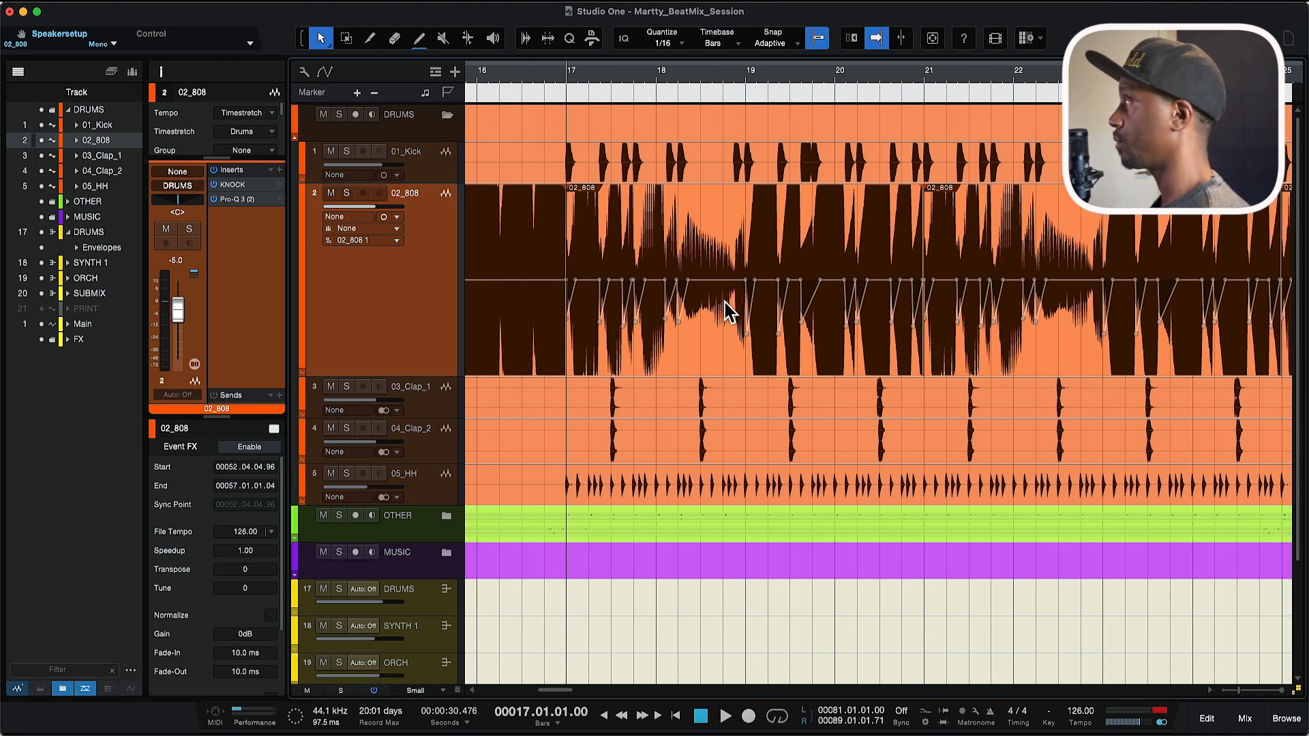
left_click(600, 351)
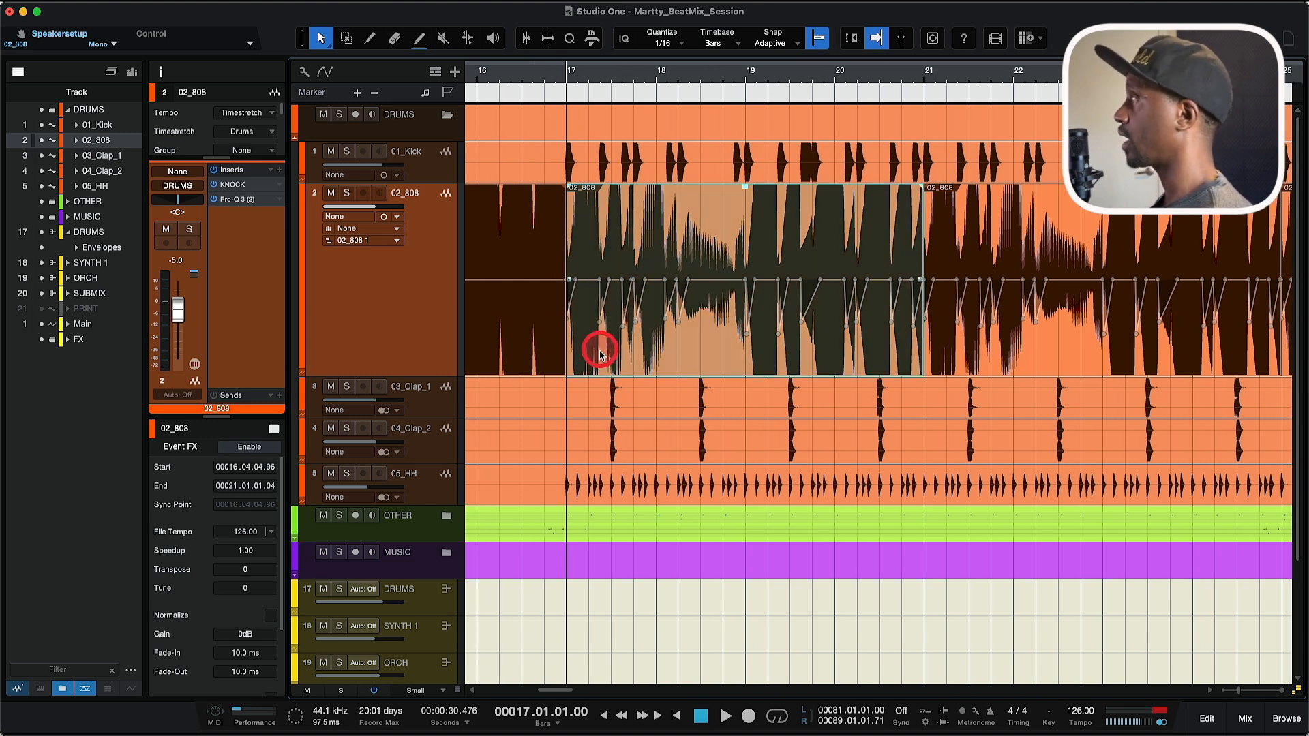
left_click_drag(600, 351, 634, 310)
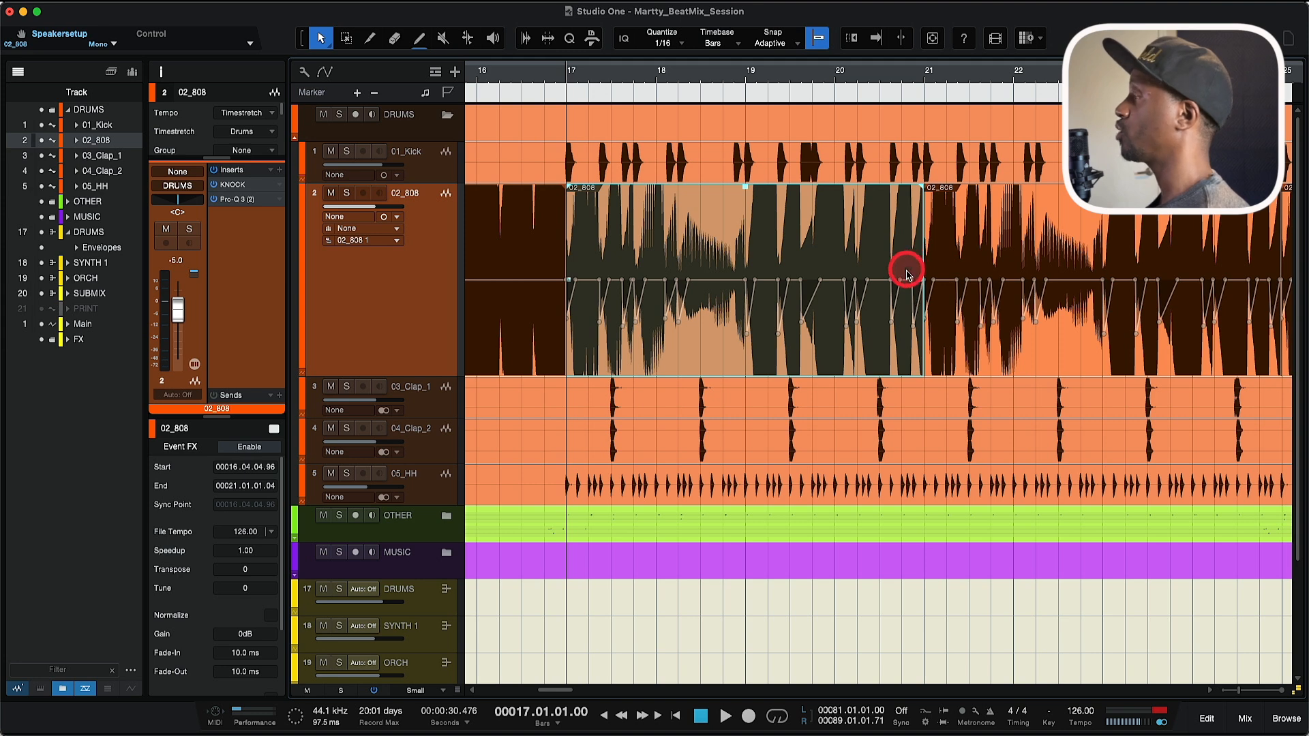
scroll(907, 271, "down", 5)
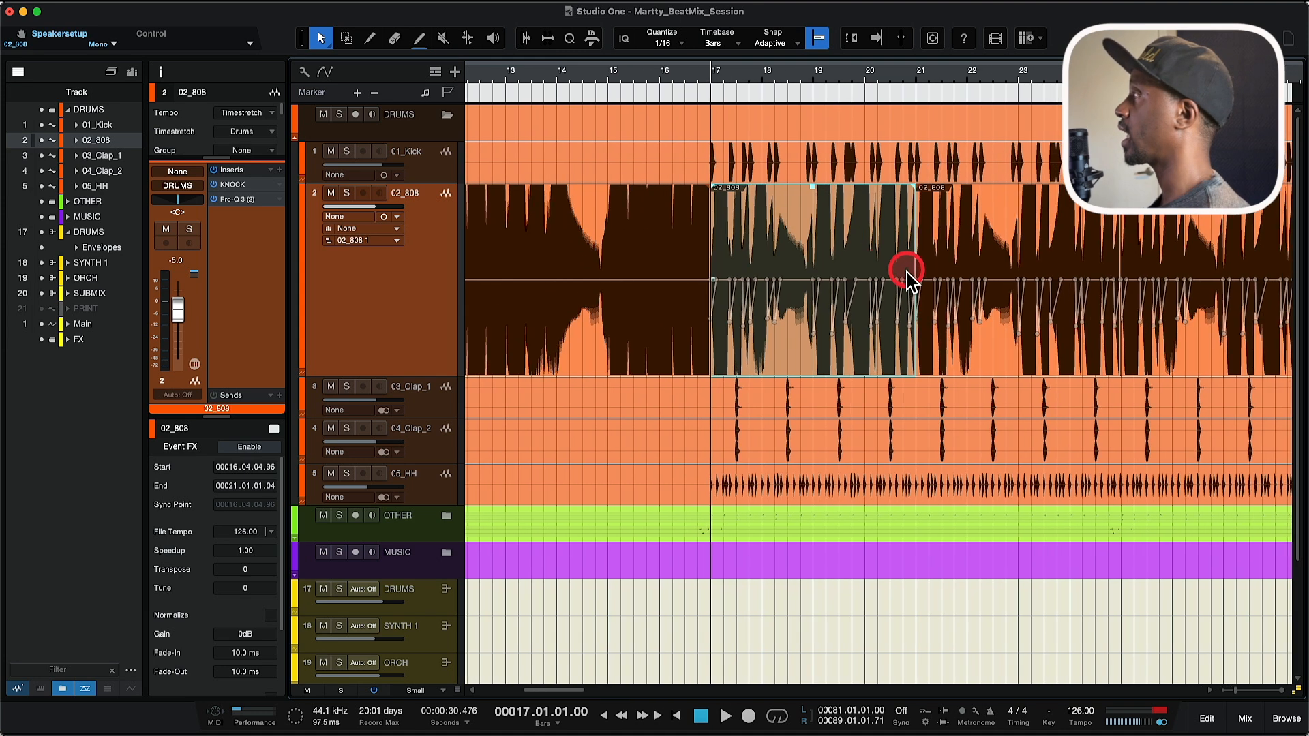
scroll(907, 271, "right", 2)
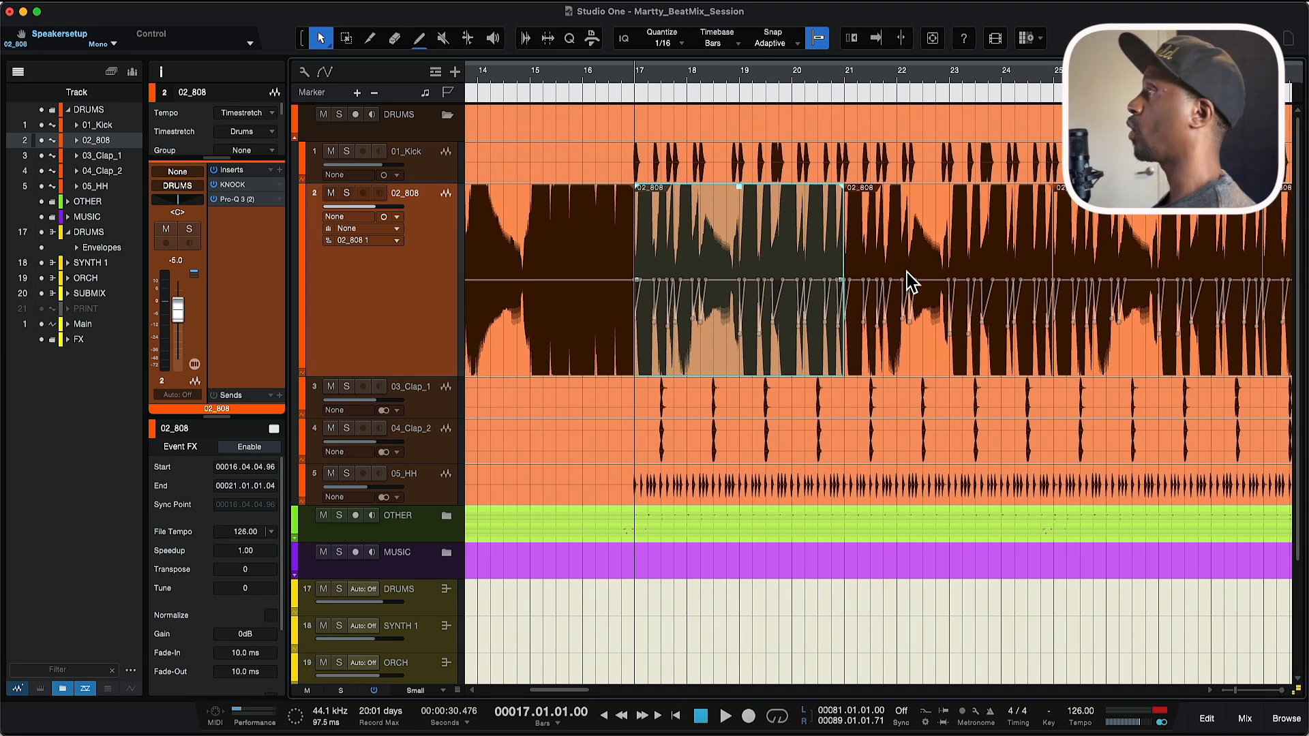
Step: Shrink the 02_808 track to the height of its neighbours and check the 03_Clap_1 and 04_Clap_2 channels against 02_808
left_click_drag(406, 378, 423, 247)
left_click(422, 249)
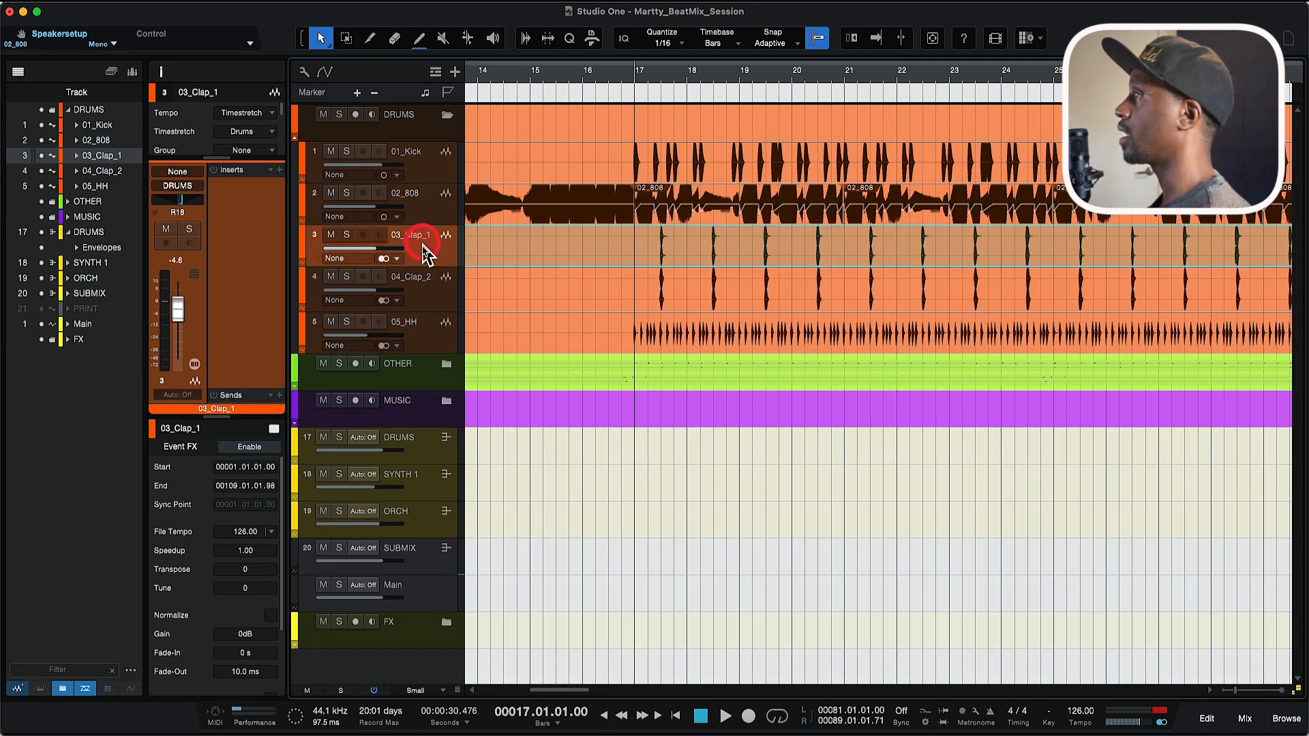
left_click(423, 286)
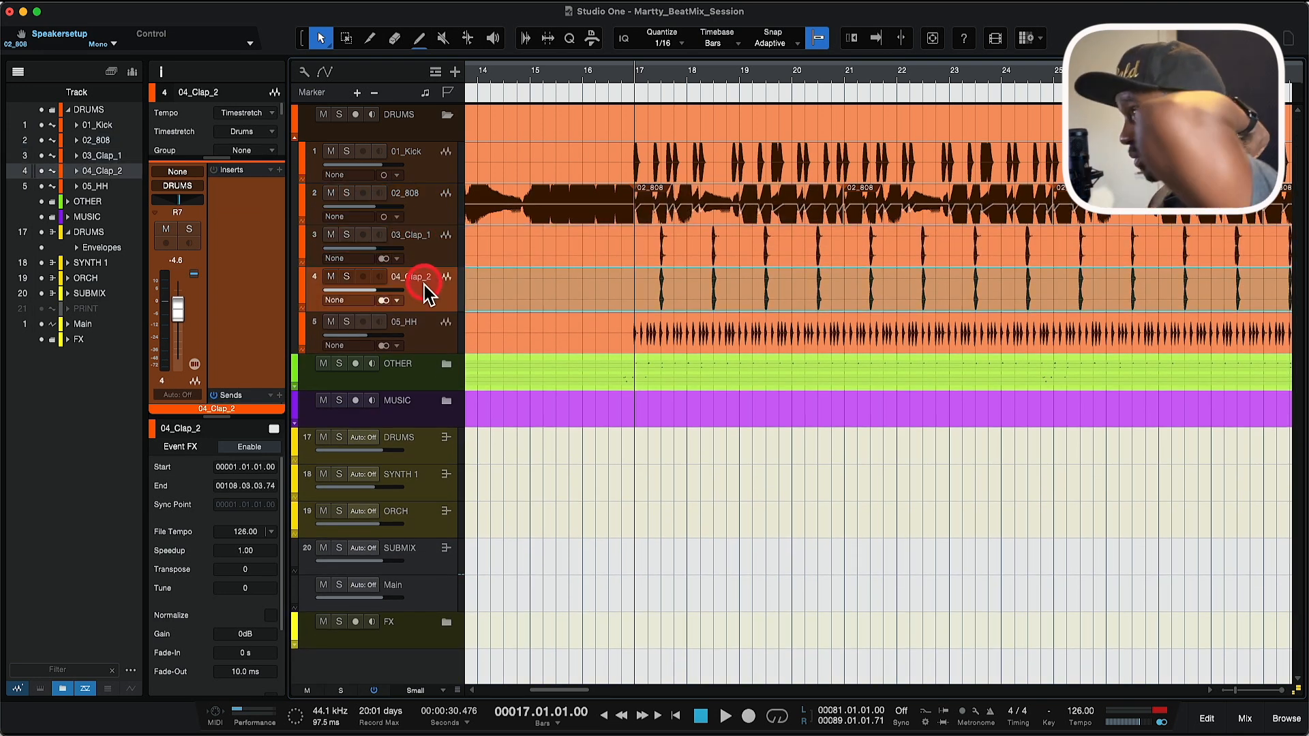
left_click(430, 212)
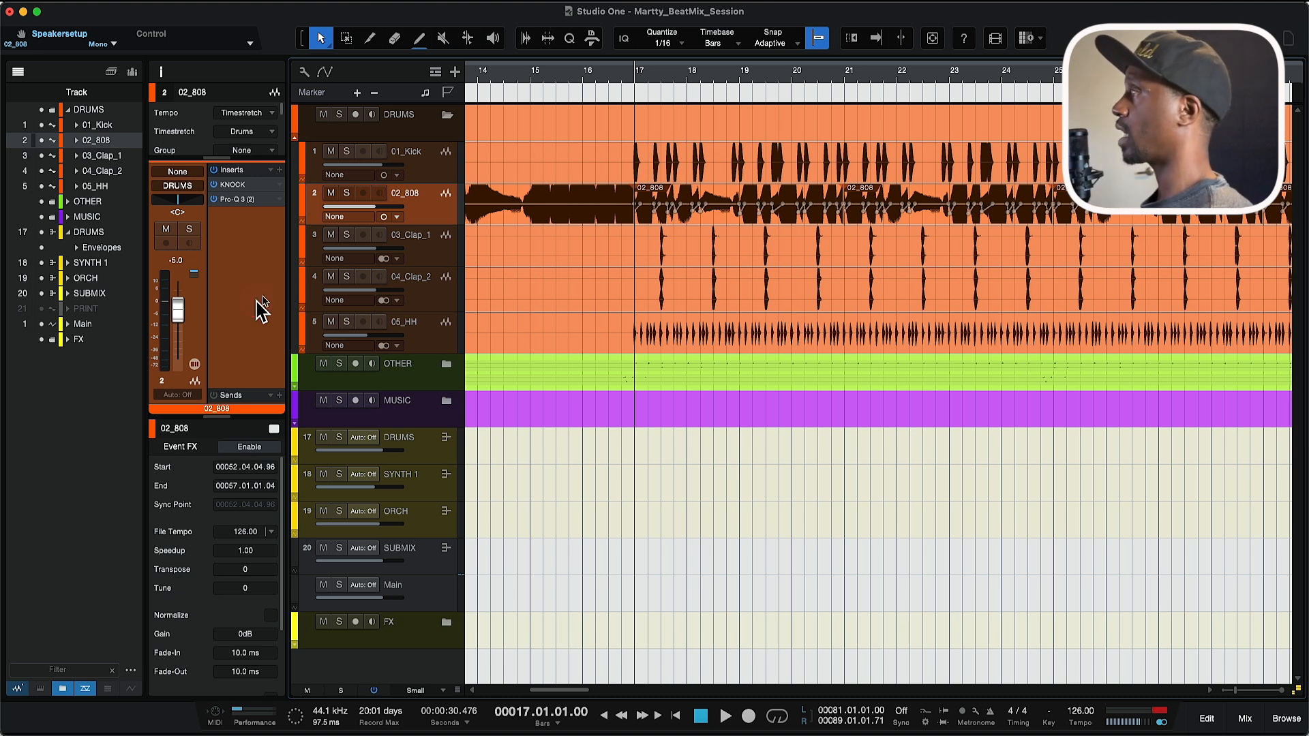
left_click(423, 247)
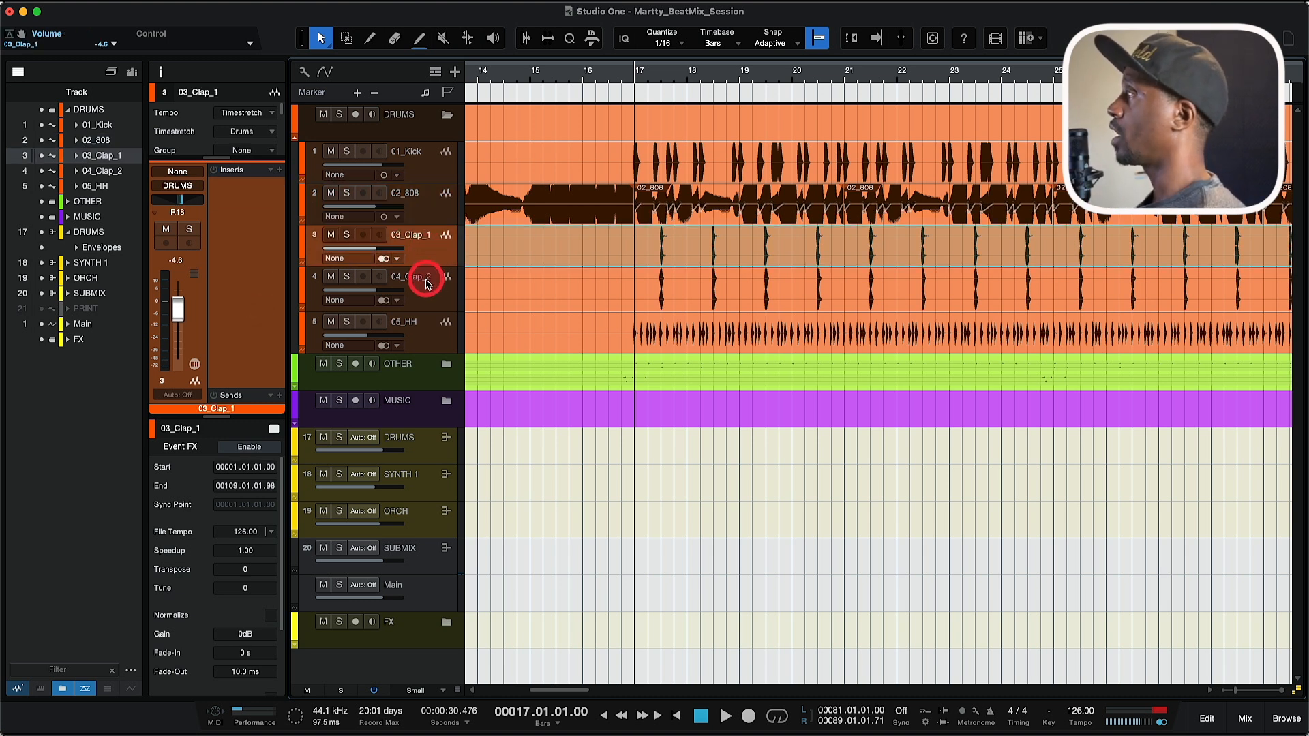
Step: Solo 03_Clap_1 and audition it from 17.02.03, just before its first clap in bar 17
scroll(562, 311, "up", 1)
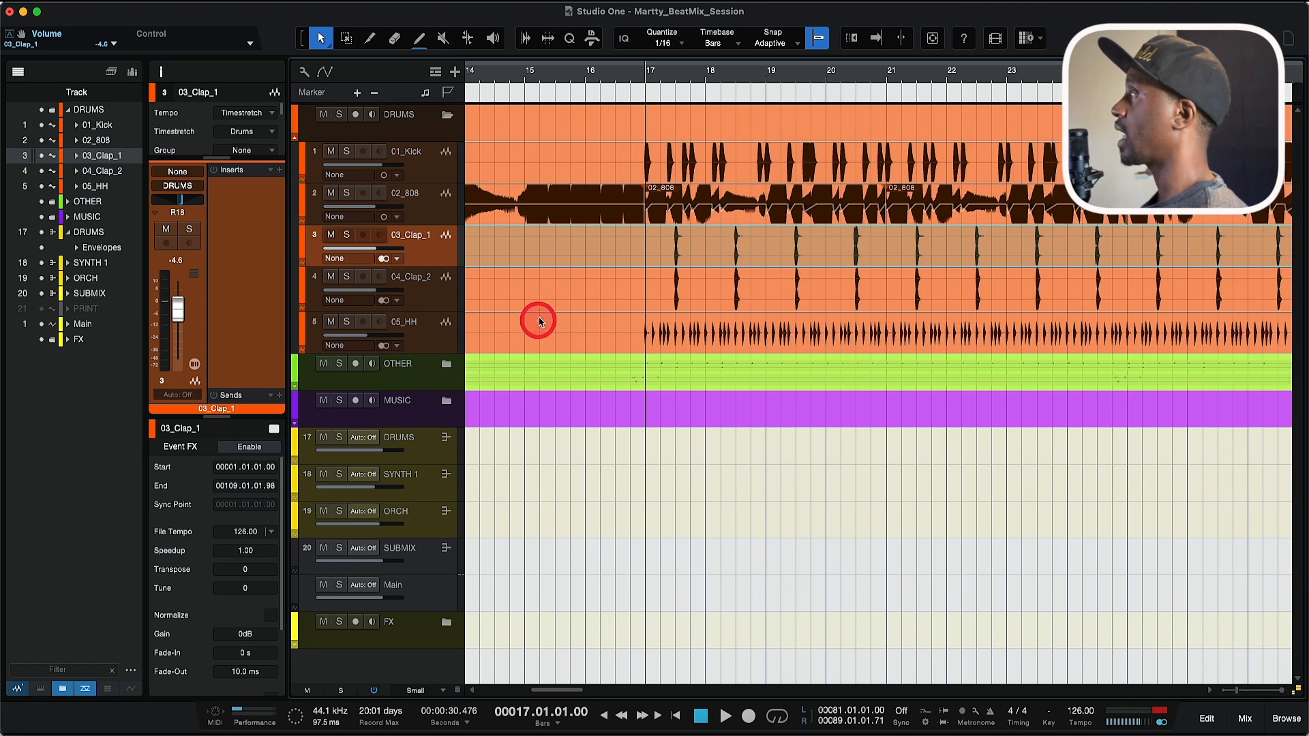
scroll(539, 321, "up", 2)
left_click(798, 80)
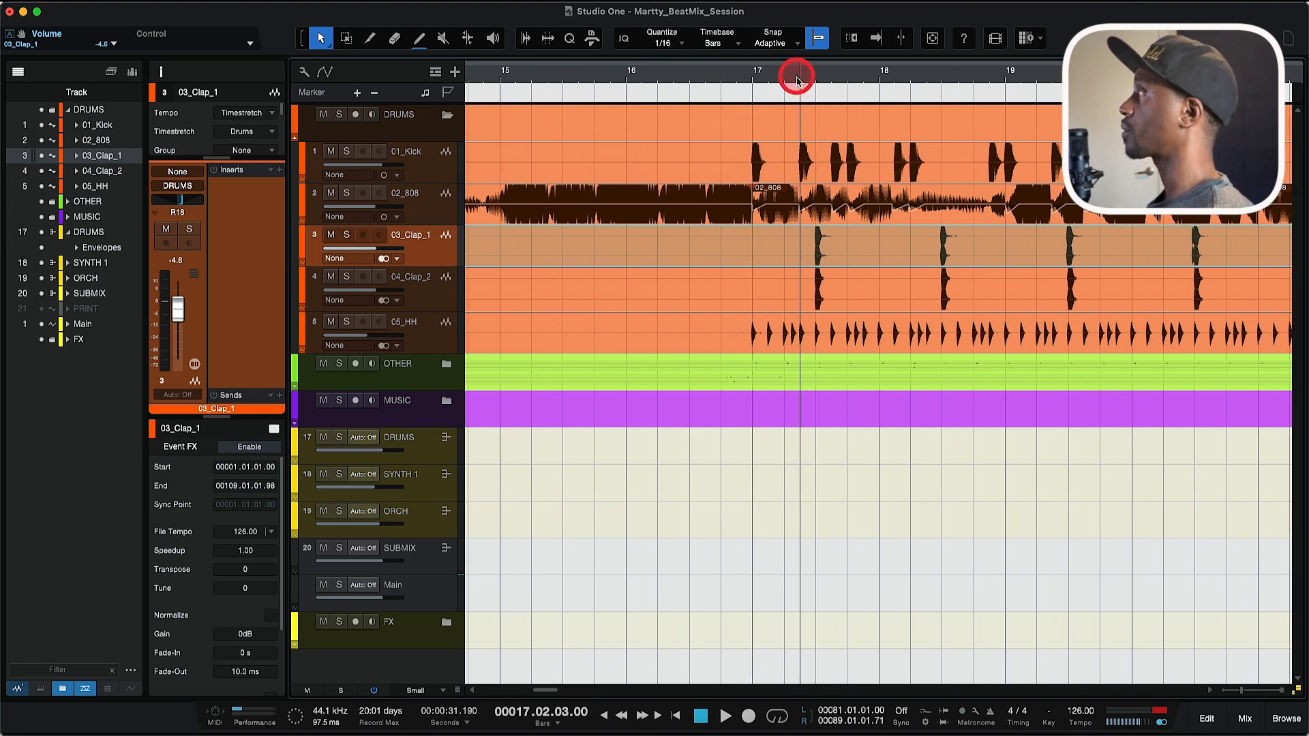
key("s")
key("space")
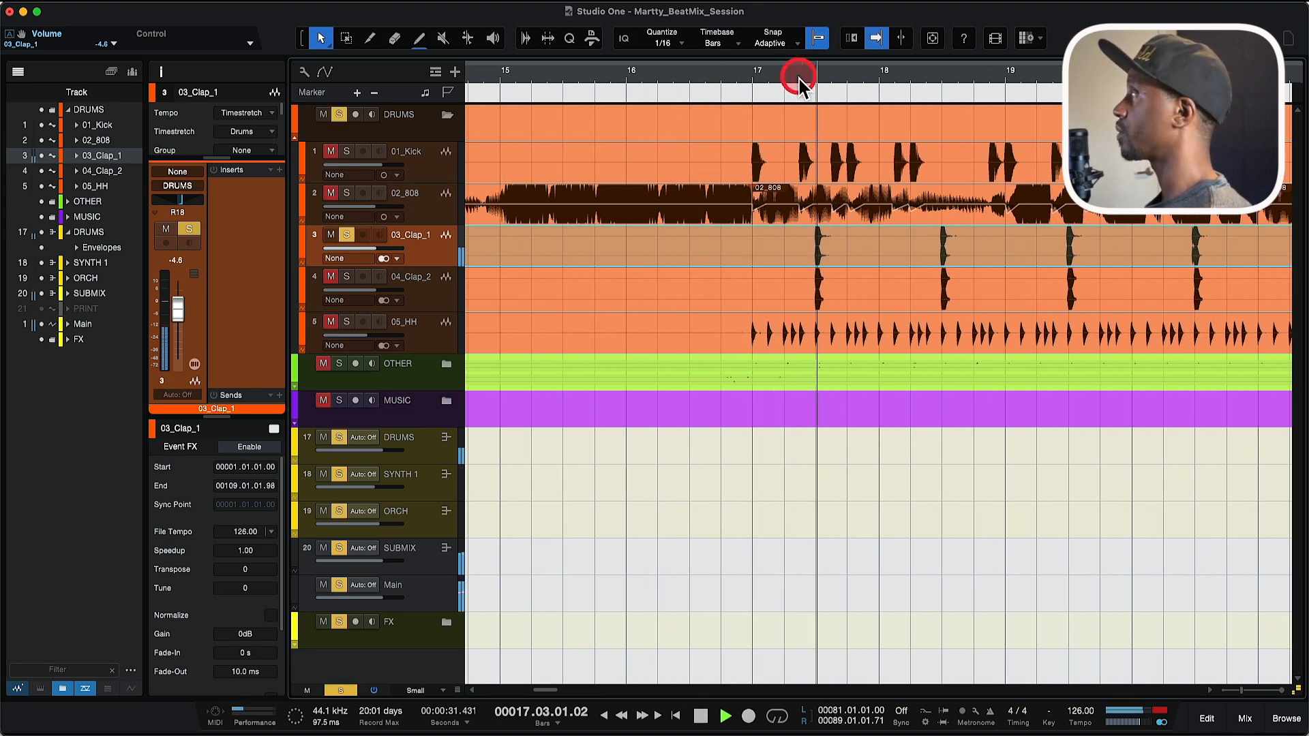
key("space")
Step: Switch the solo from 03_Clap_1 to 04_Clap_2 and audition the second clap from the same position
left_click(442, 292)
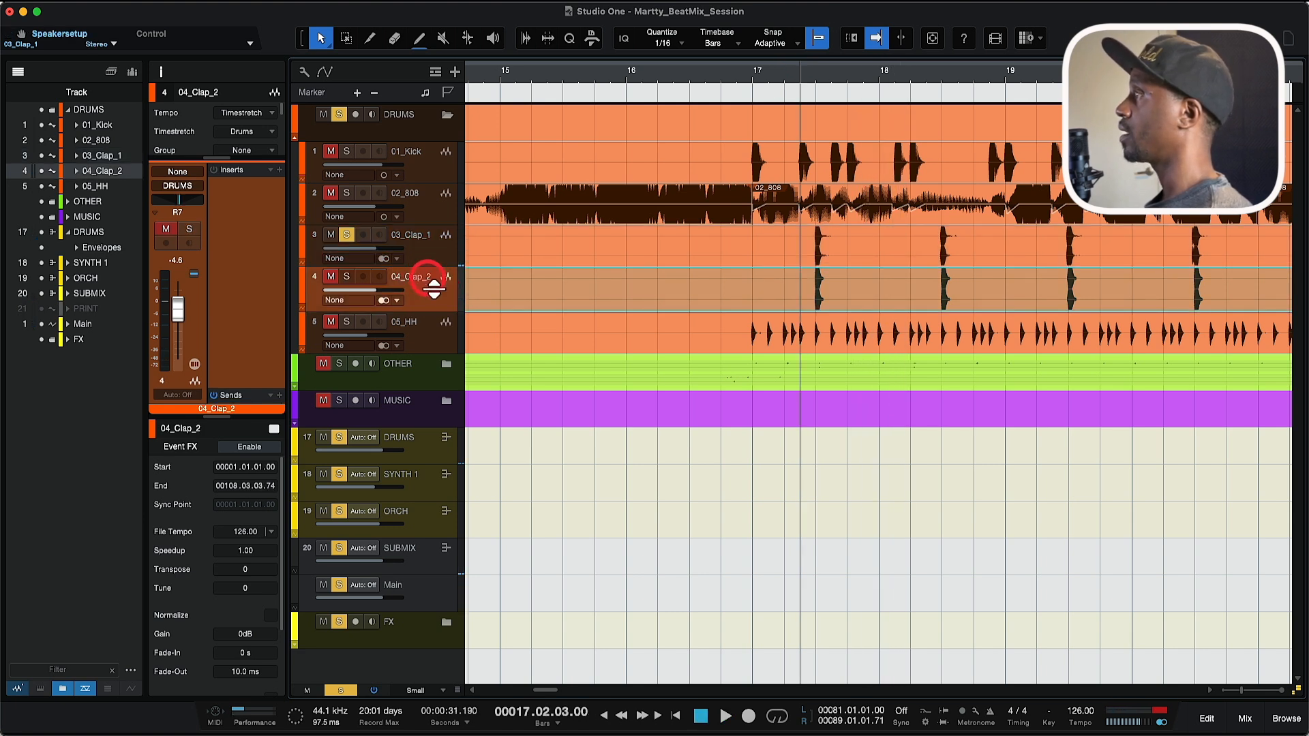
key("s")
left_click(429, 256)
key("s")
key("space")
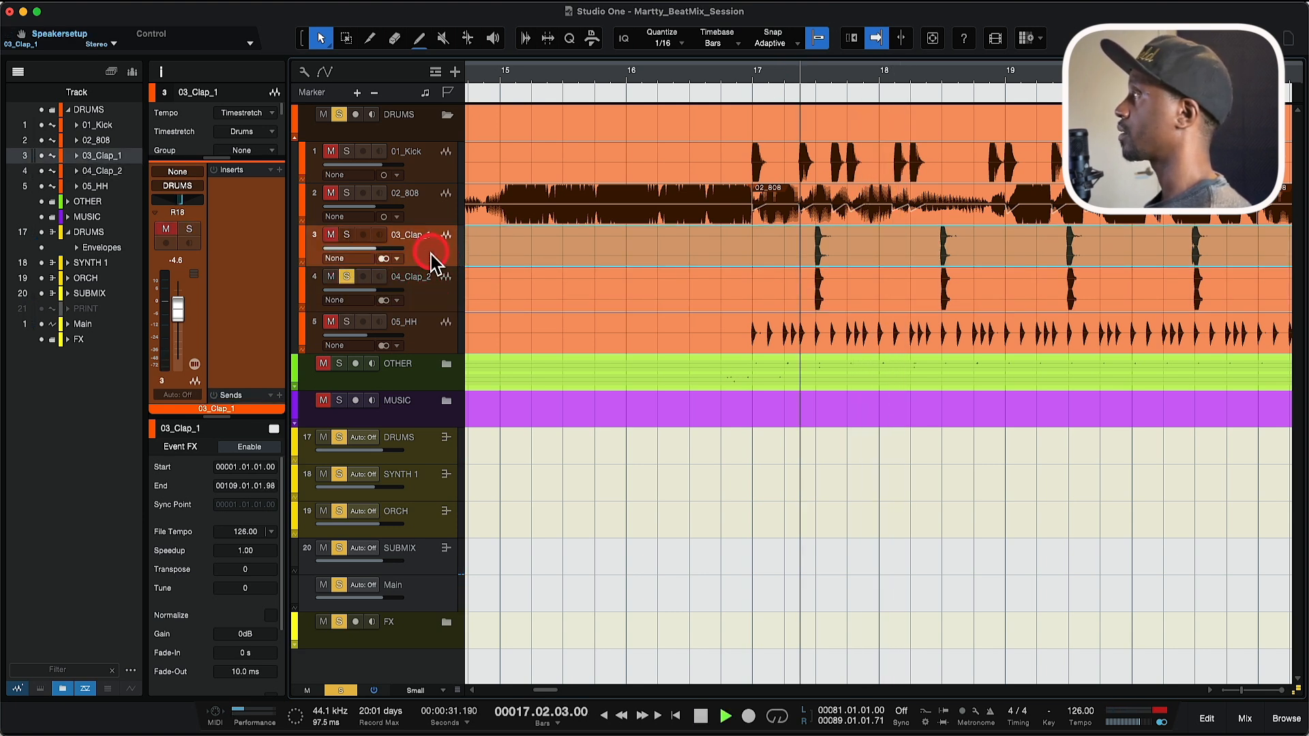
key("space")
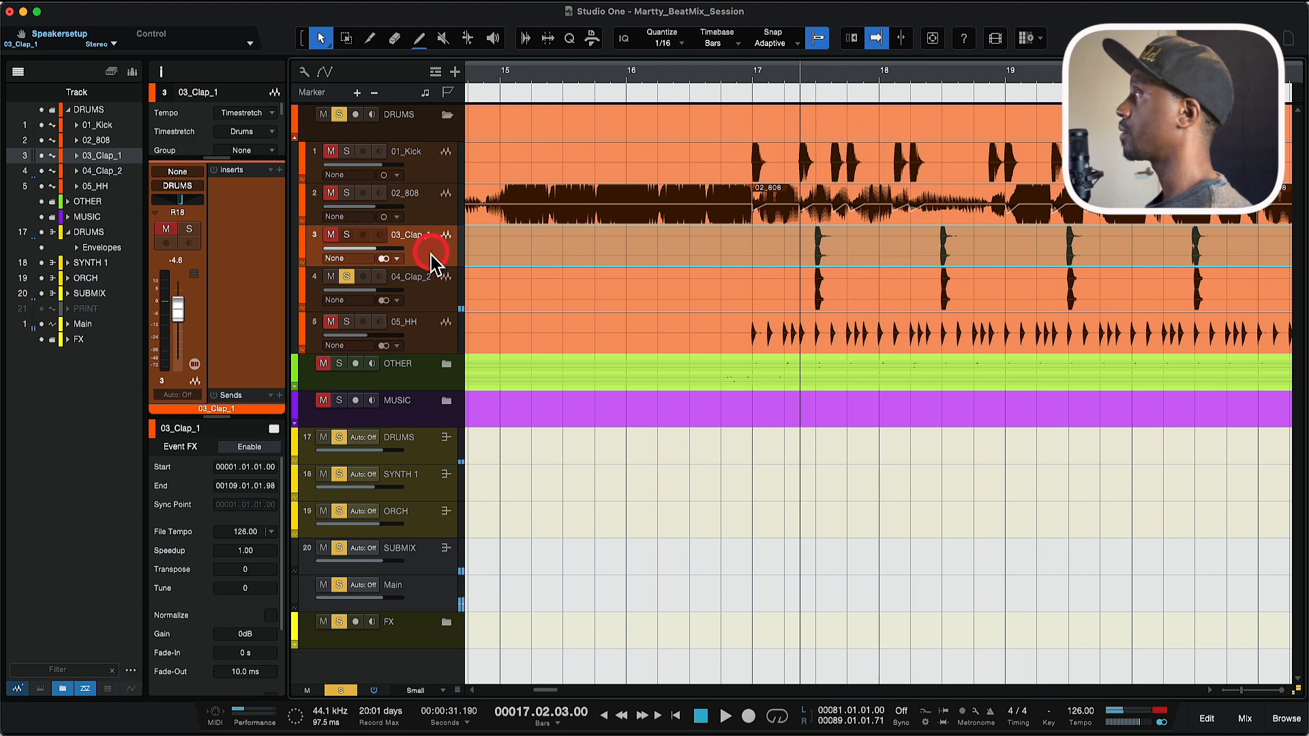
Step: Compare the first 03_Clap_1 and 04_Clap_2 hits at 17.3 up close to examine their relative timing
left_click(443, 278)
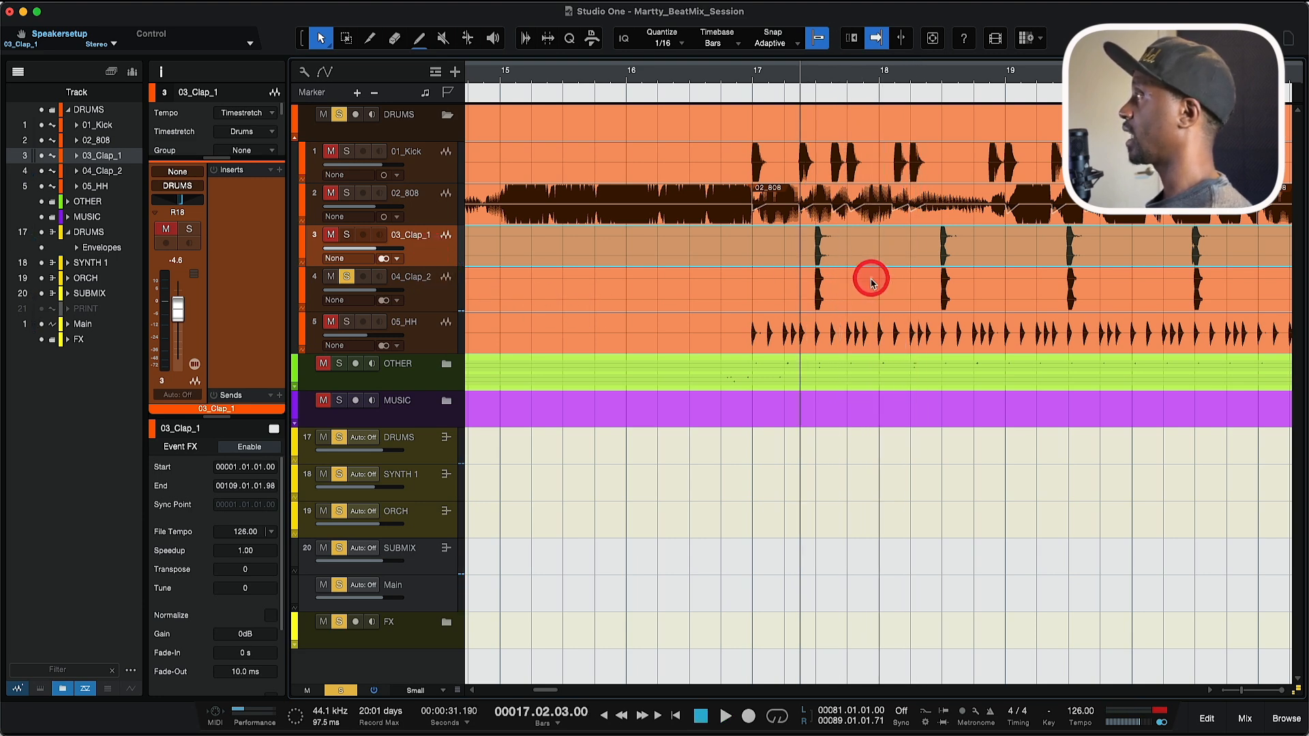
scroll(871, 278, "up", 2)
scroll(819, 324, "up", 5)
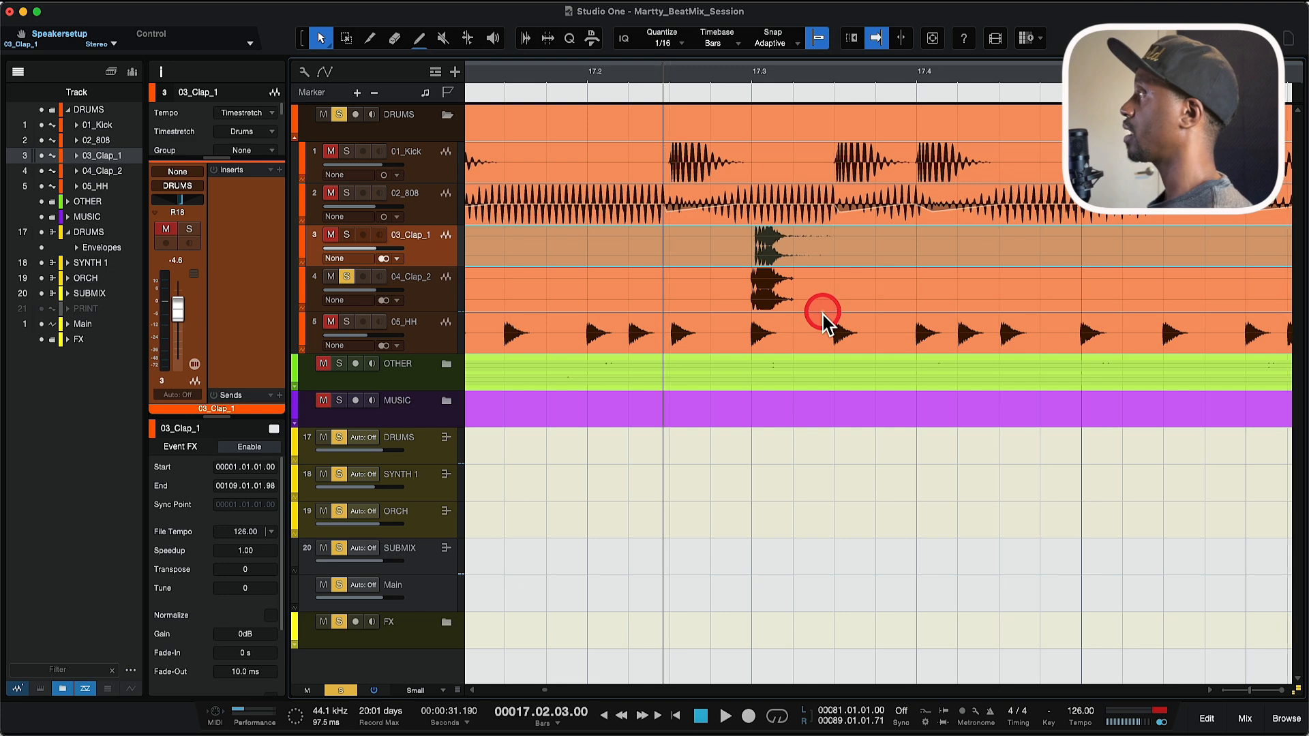
scroll(824, 315, "down", 5)
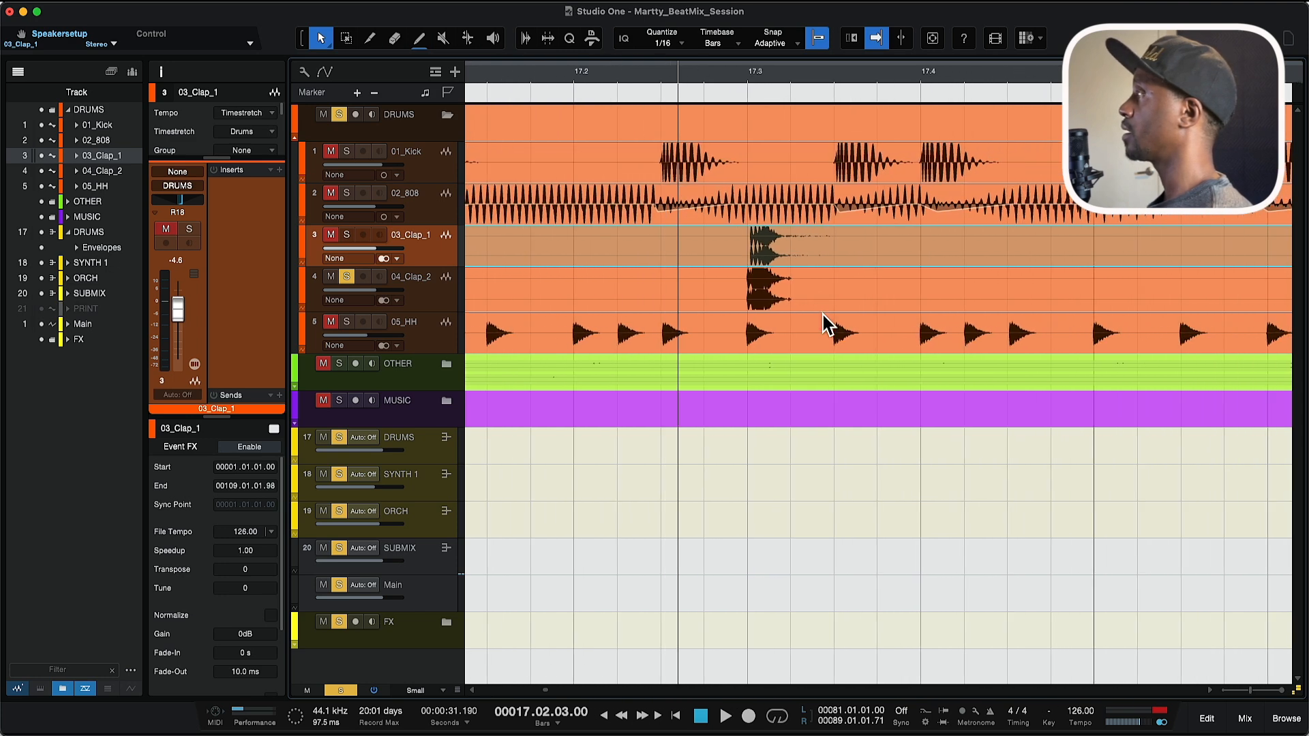
scroll(824, 315, "up", 4)
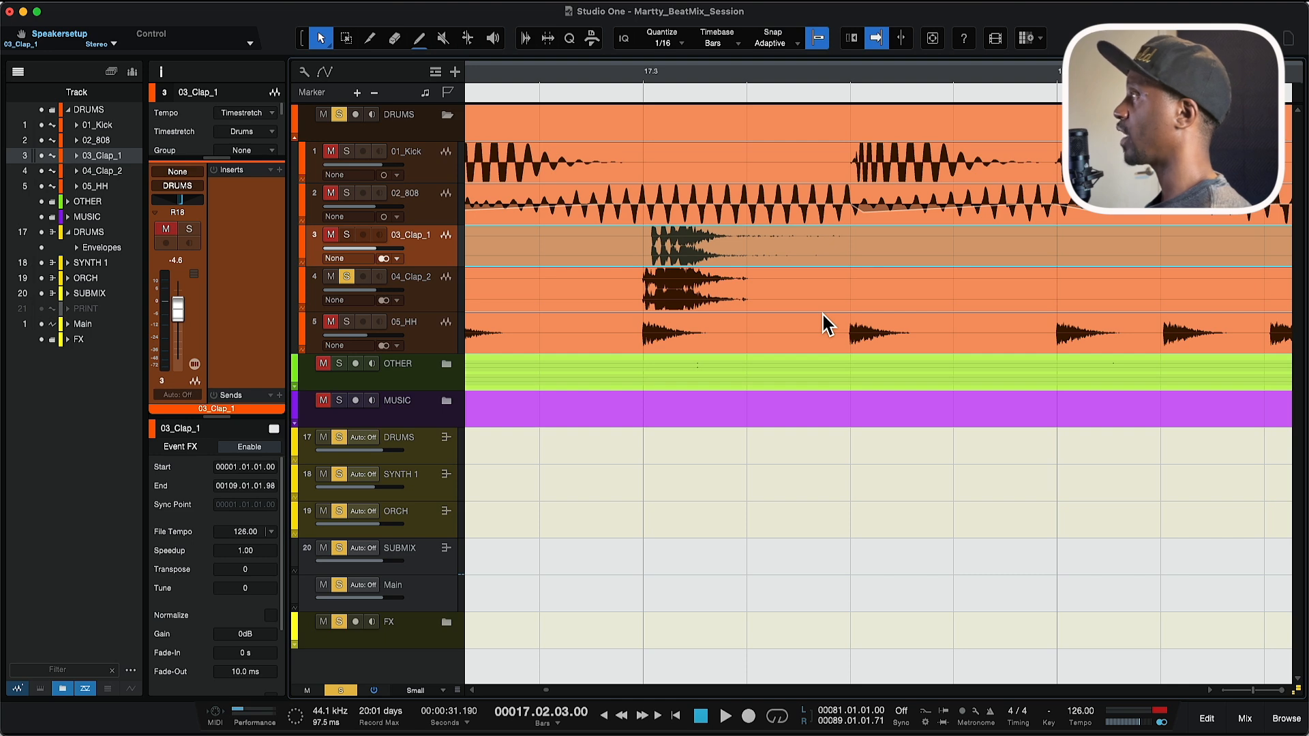
scroll(824, 315, "down", 6)
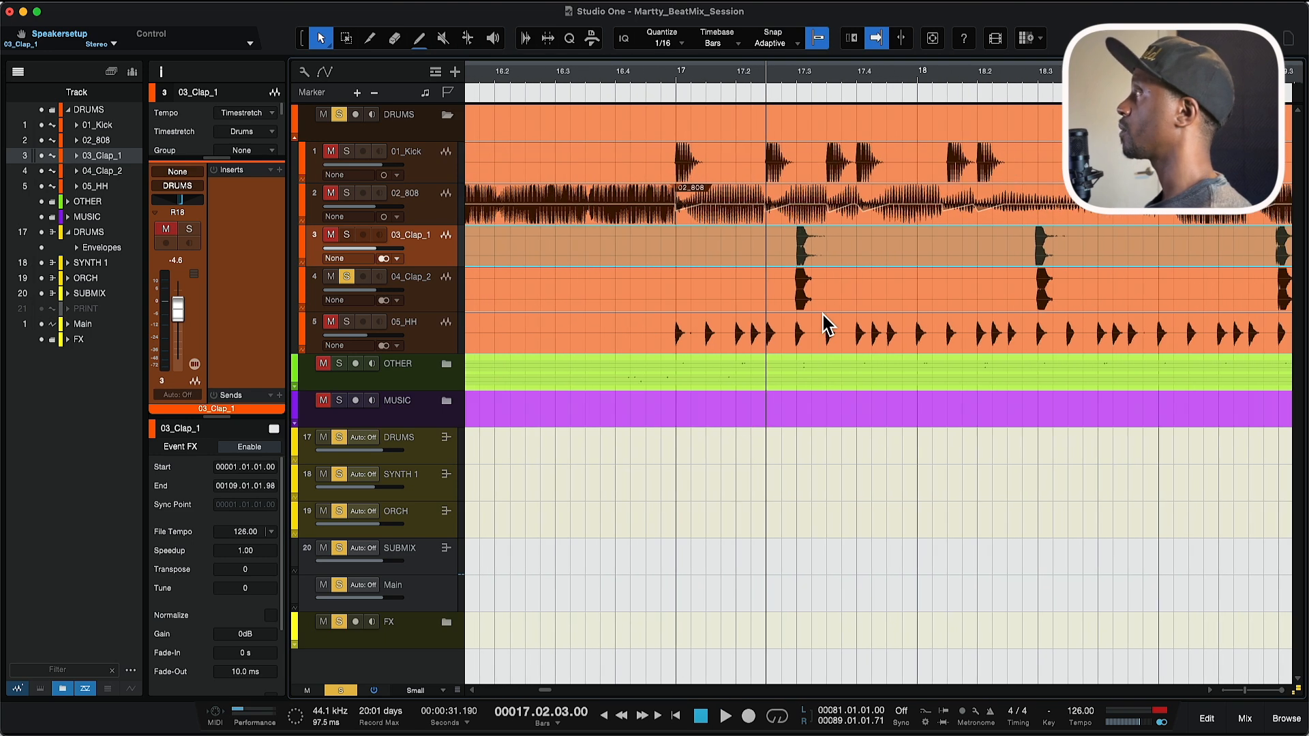
scroll(824, 316, "down", 4)
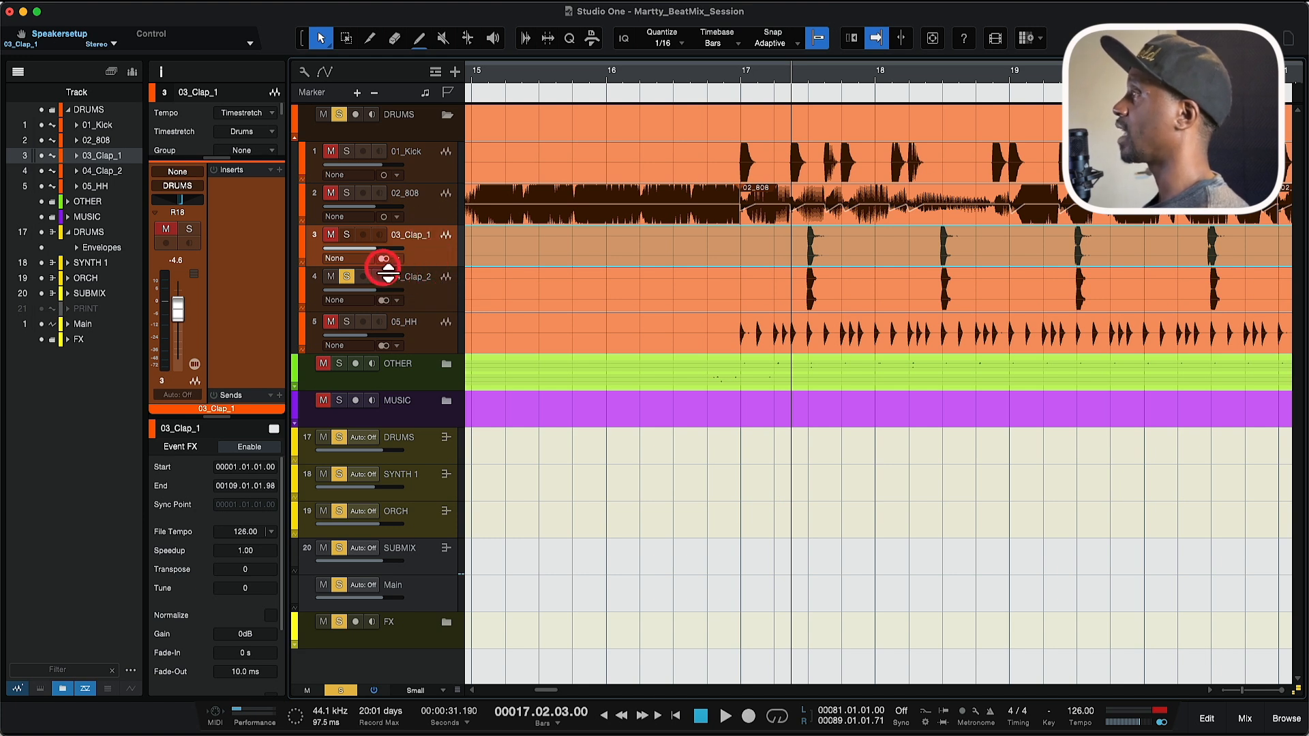
Step: Audition 04_Clap_2 from 17.02.03 and enlarge its sends area to inspect the Vintage Verb send
left_click(421, 292)
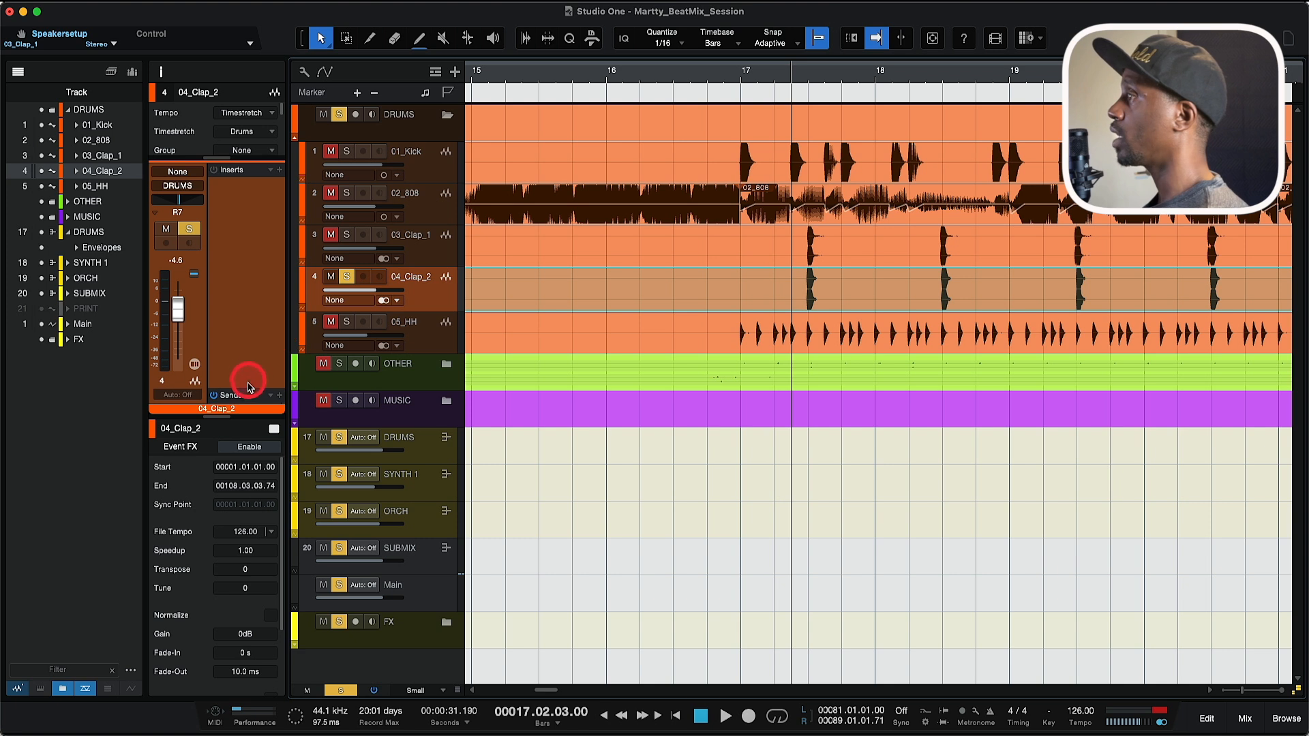
key("space")
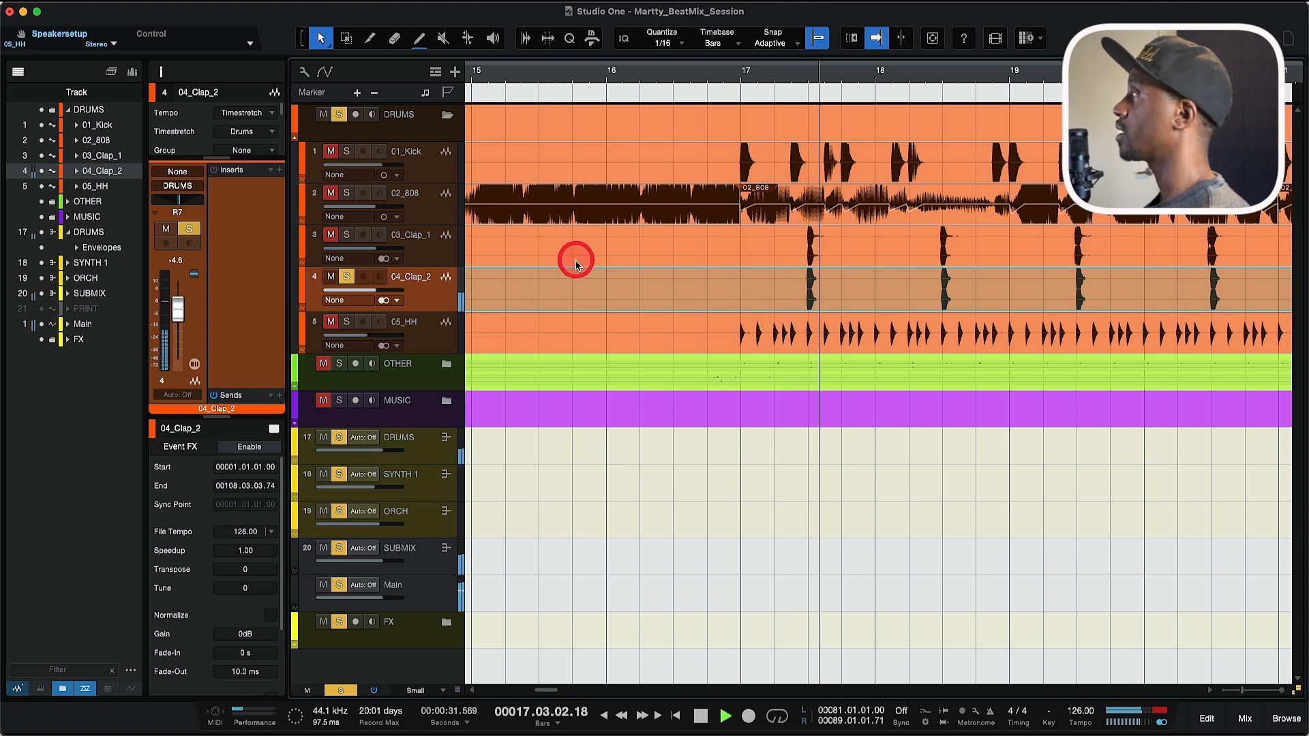
key("space")
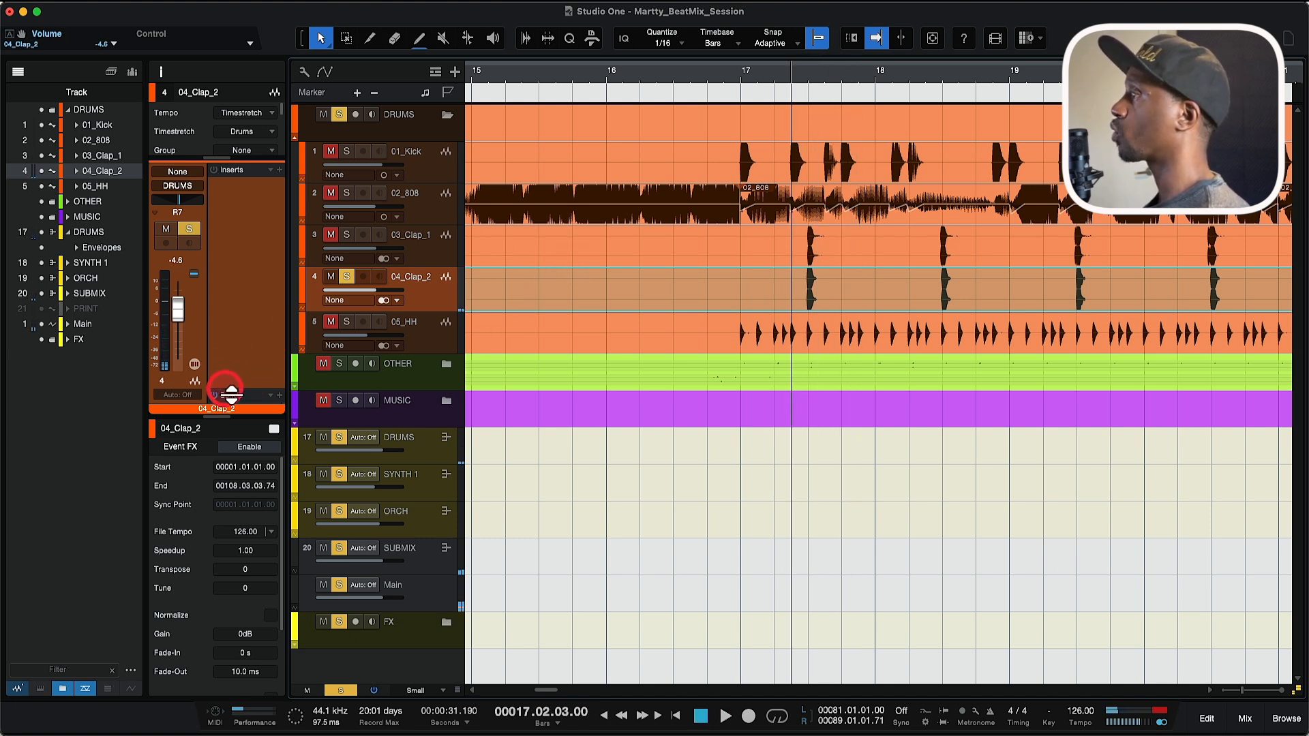
left_click_drag(226, 390, 249, 241)
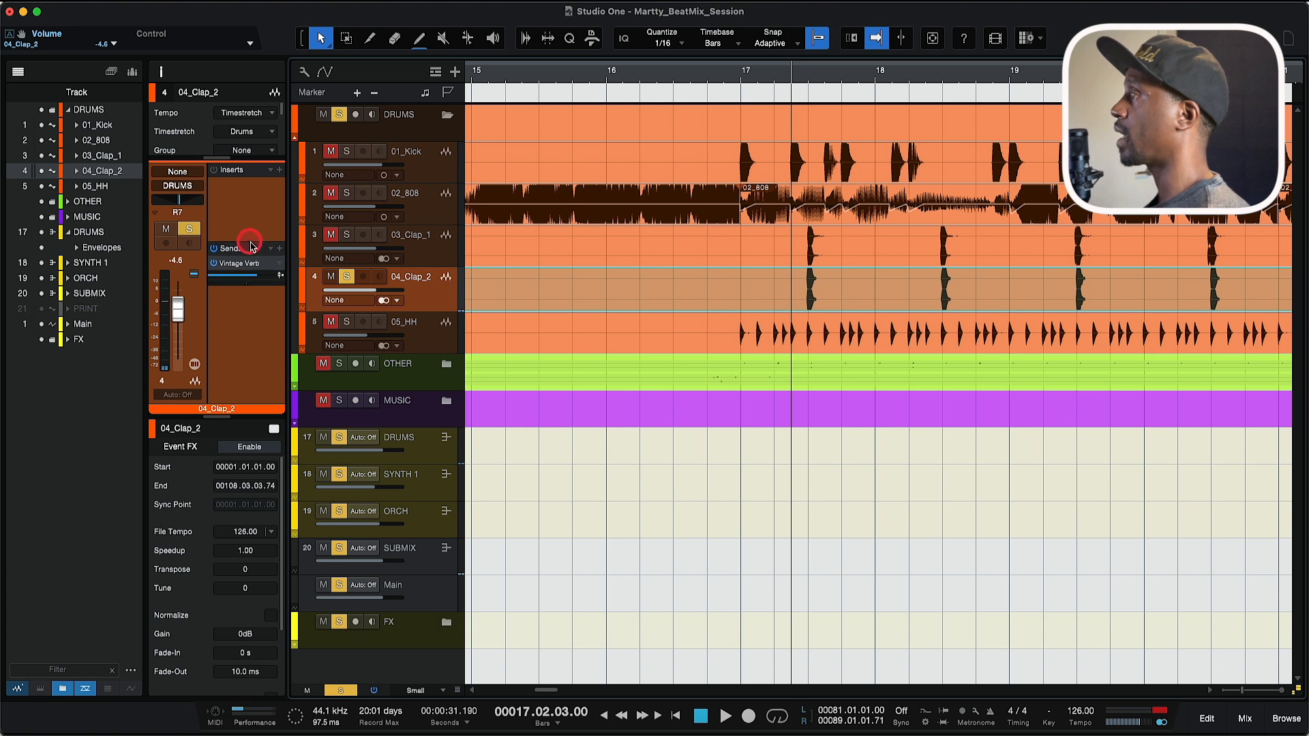
left_click(247, 270)
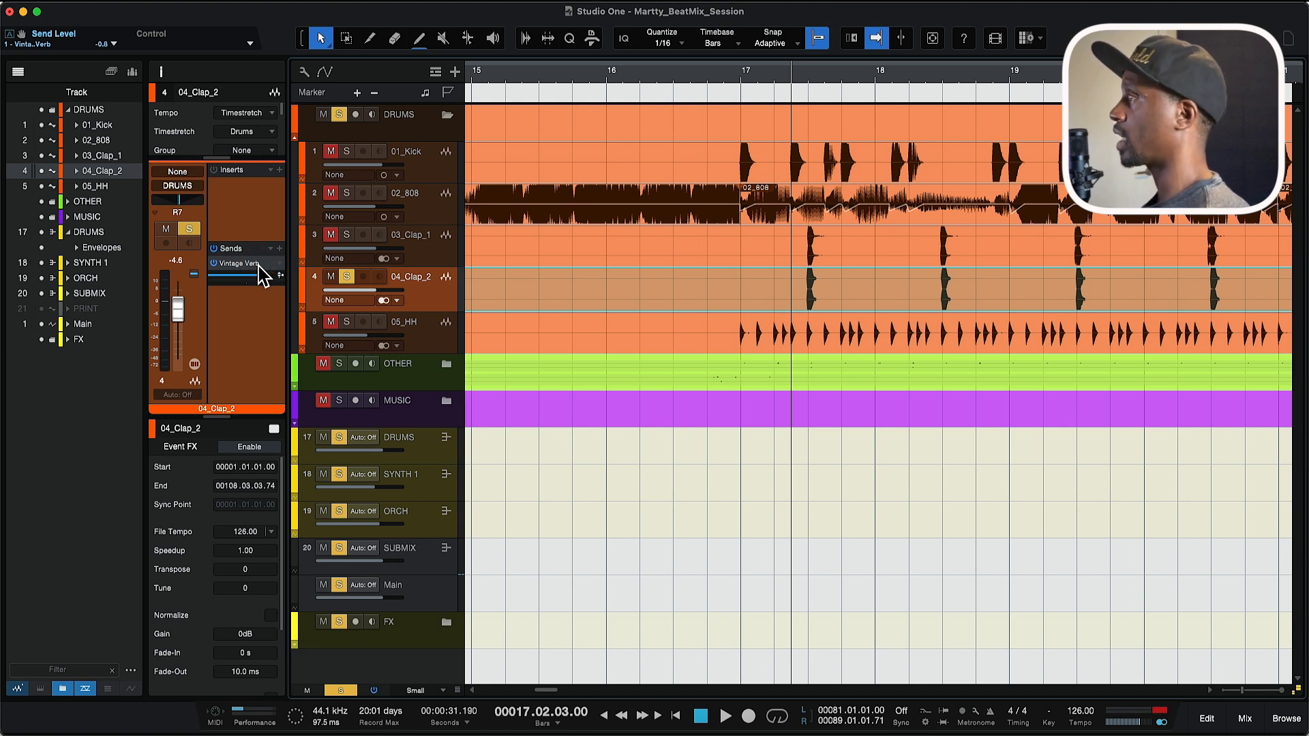
left_click(261, 277)
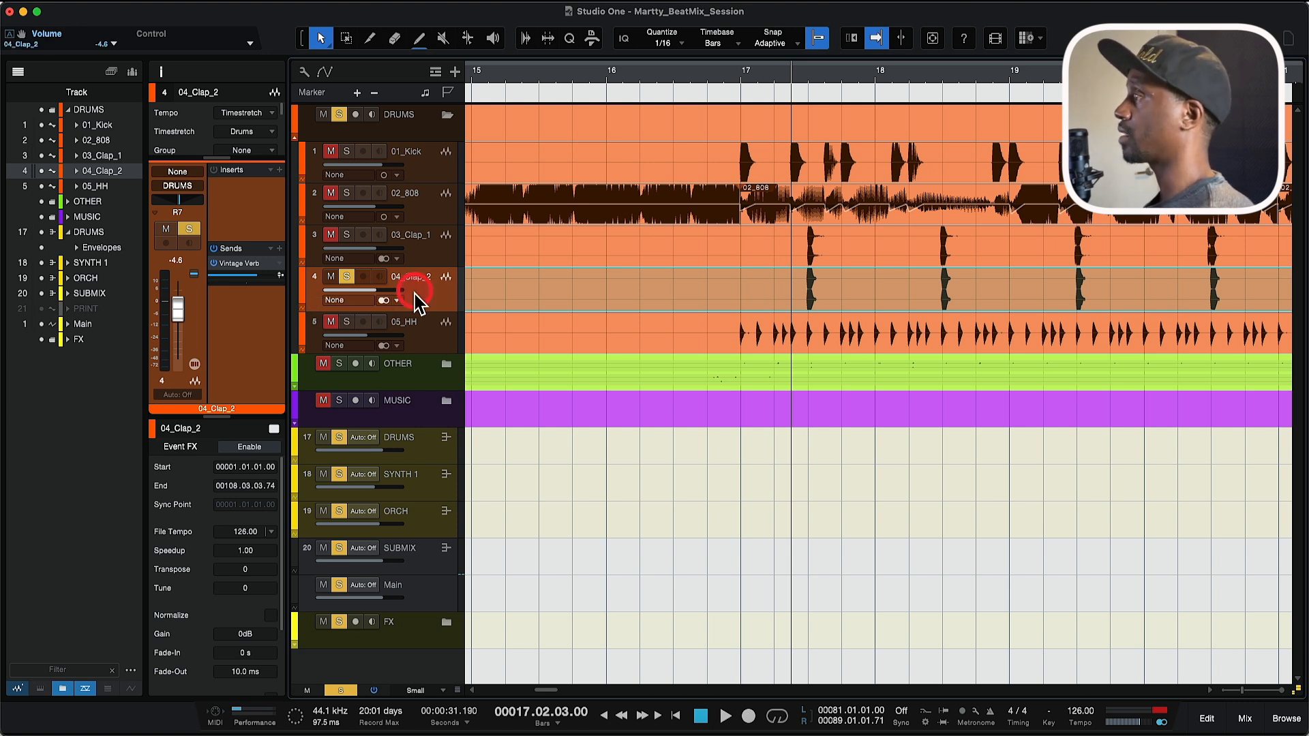
Step: Switch the solo from 04_Clap_2 to 05_HH and audition the hi-hats from 17.02.03
left_click(348, 277)
left_click(436, 344)
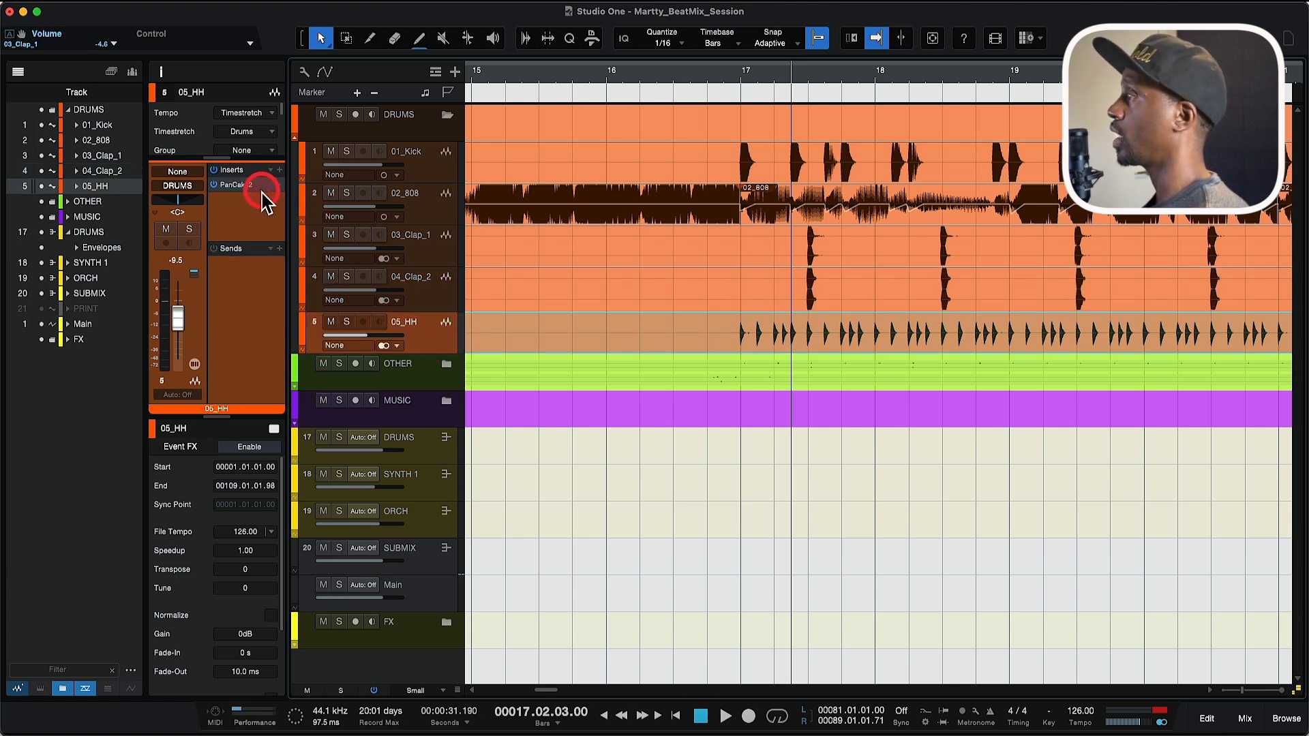
left_click(353, 335)
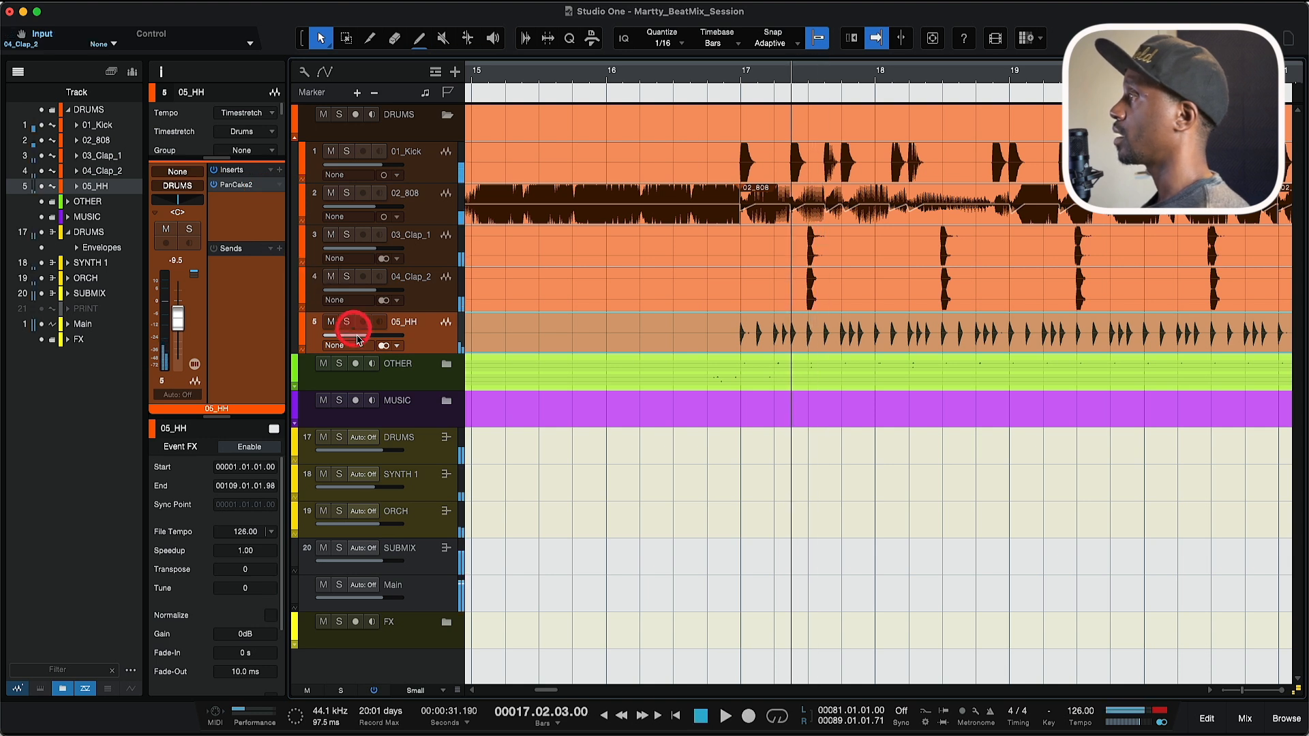
key("s")
key("space")
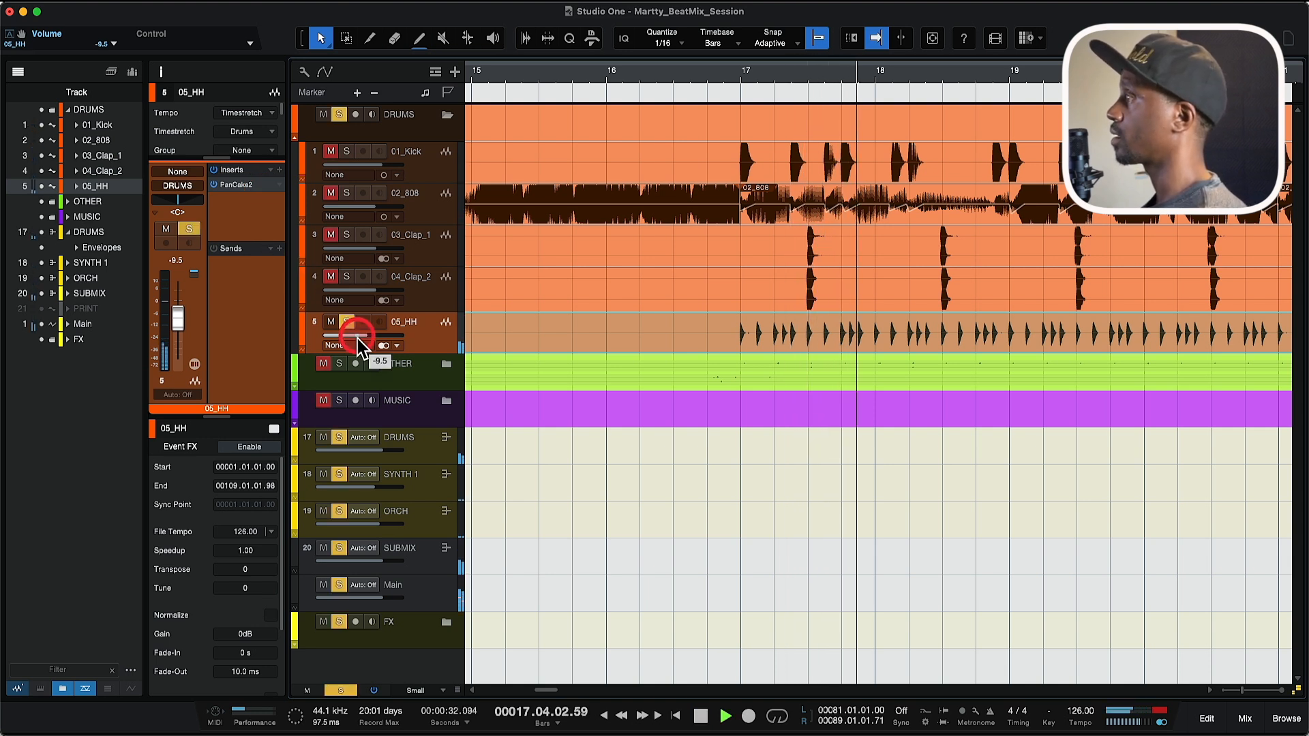
left_click(284, 270)
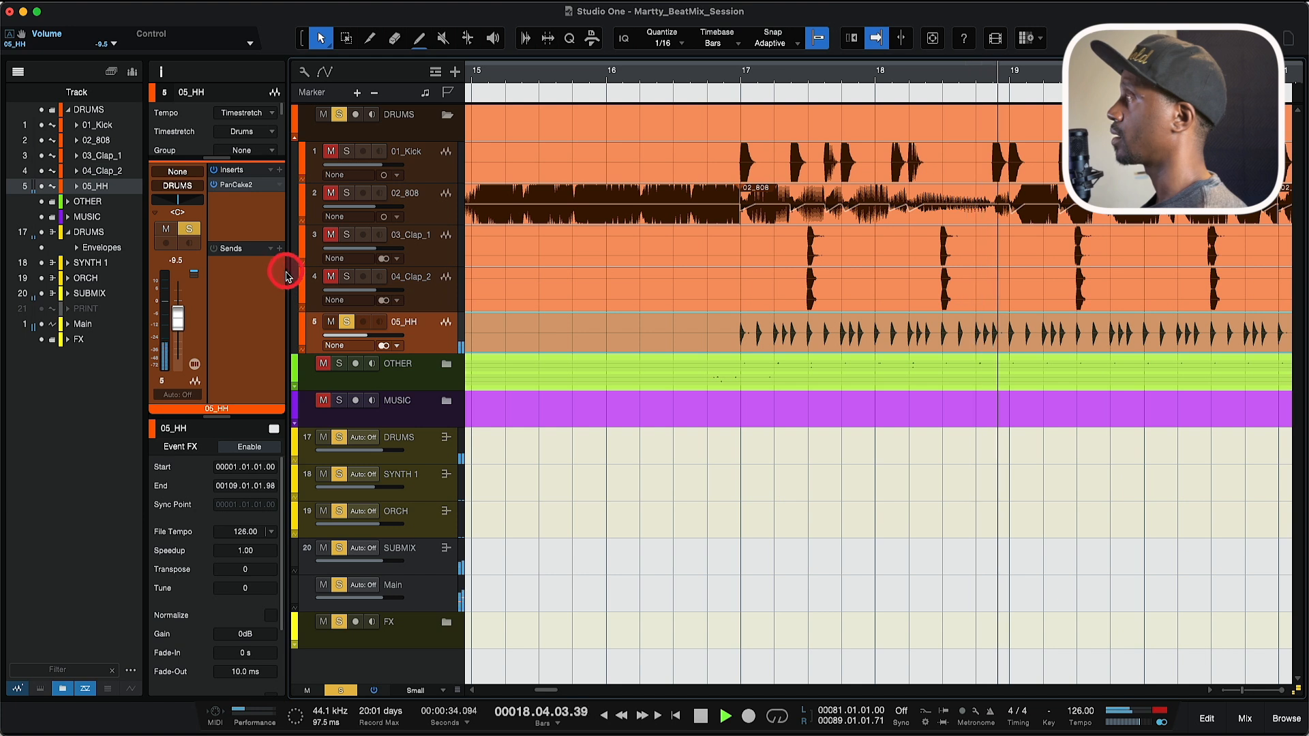
left_click(214, 185)
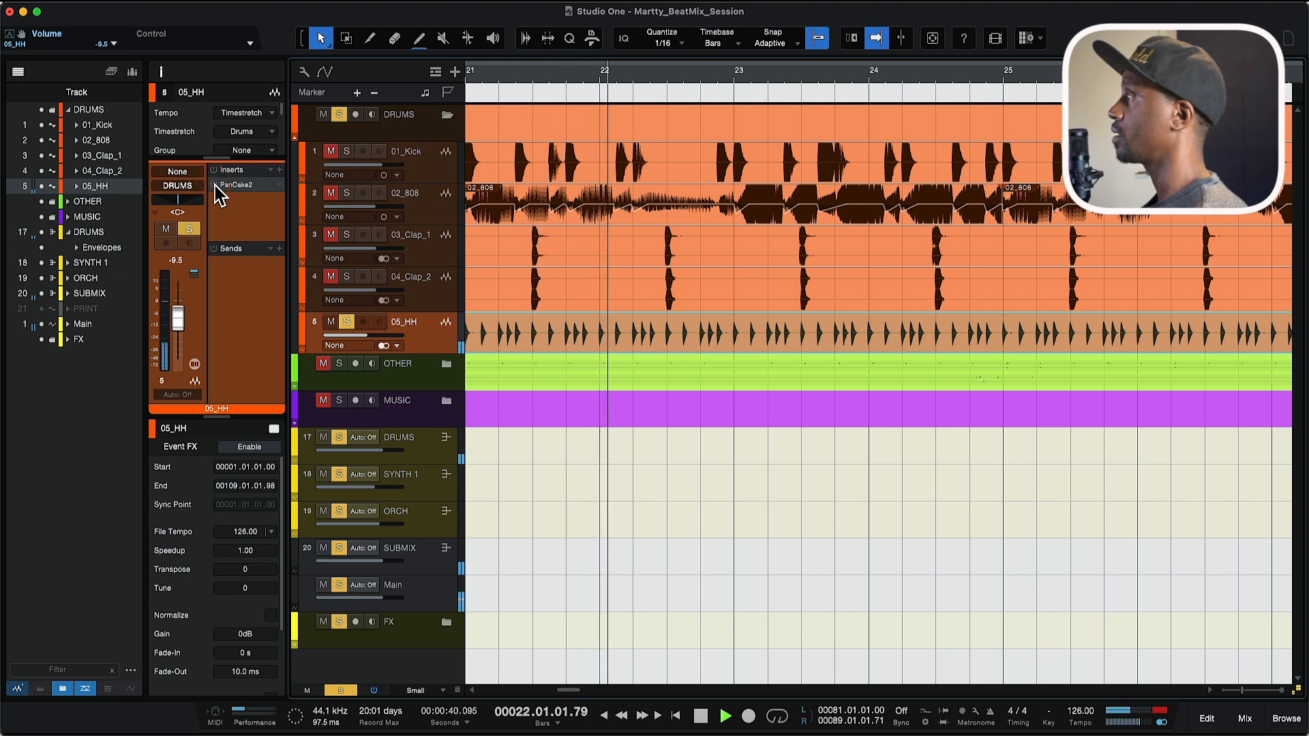
key("space")
Step: Open the PanCake2 insert on 05_HH and place its window over the arrangement to examine the pan curve
left_click(234, 184)
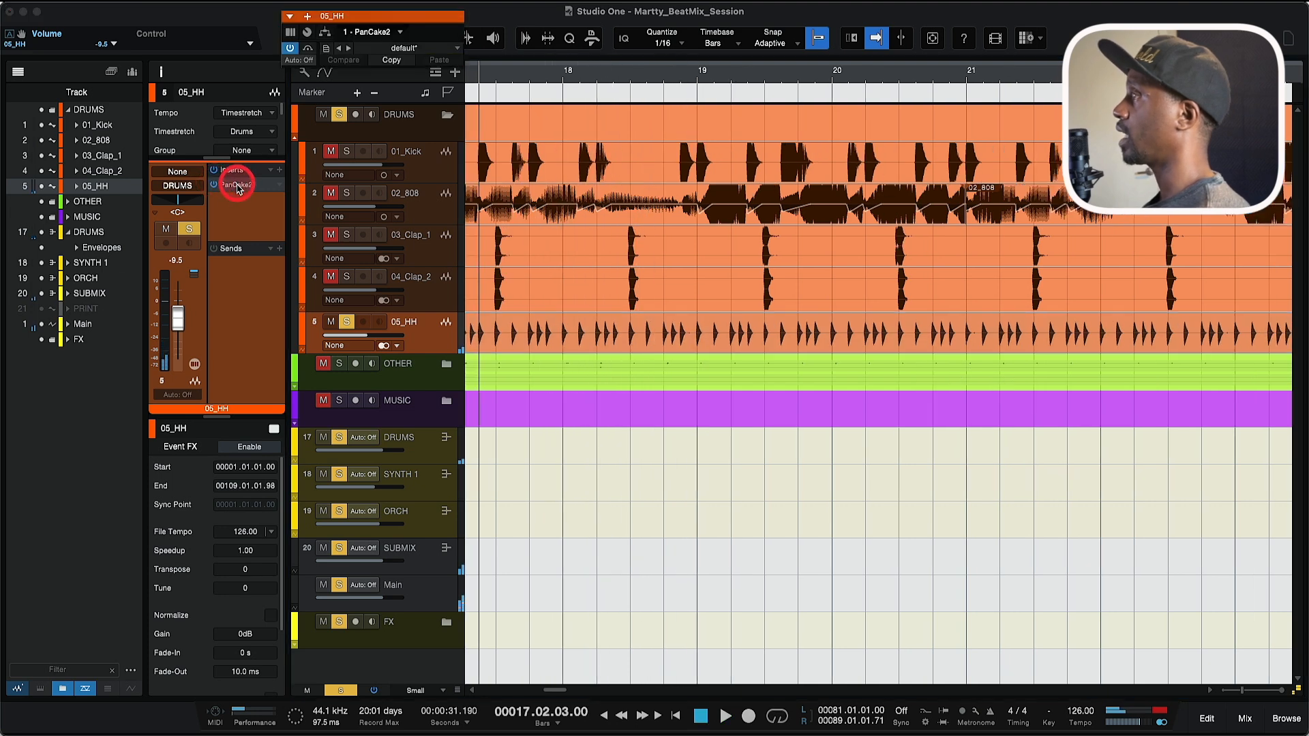
left_click(494, 81)
left_click_drag(487, 24, 665, 92)
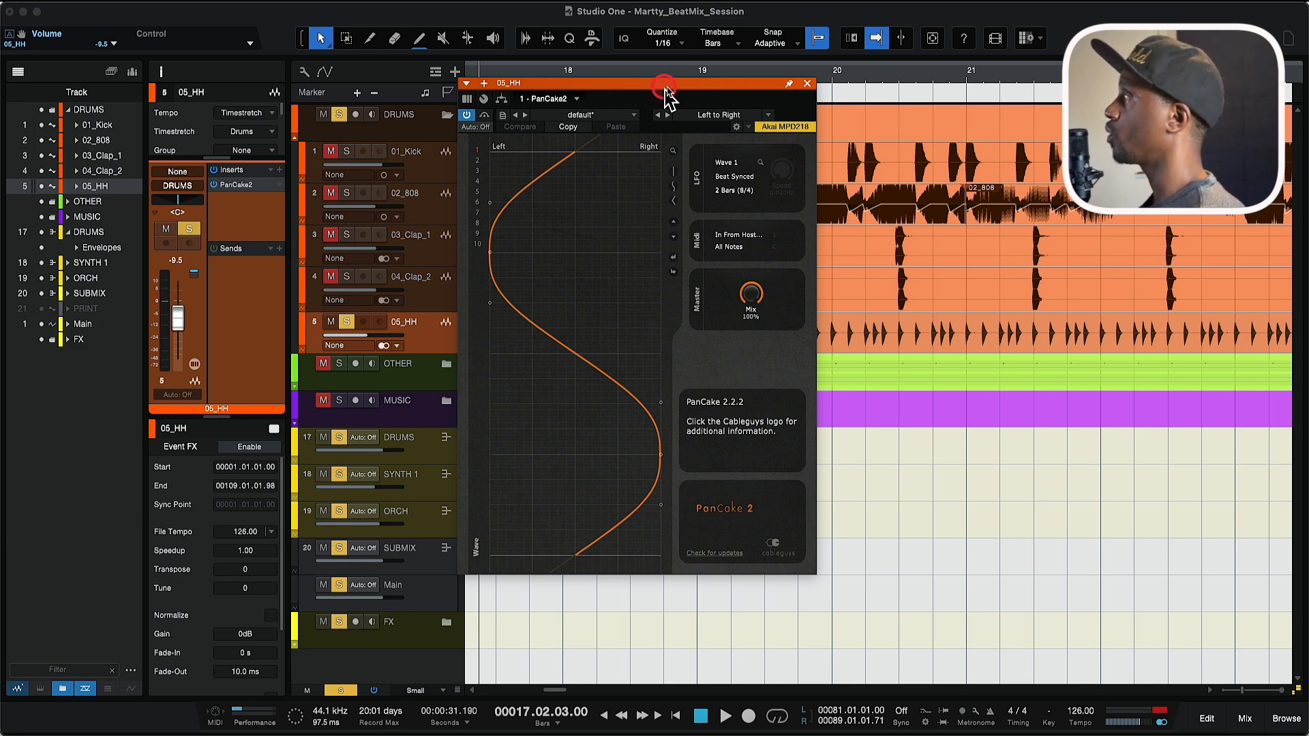
left_click_drag(667, 89, 689, 83)
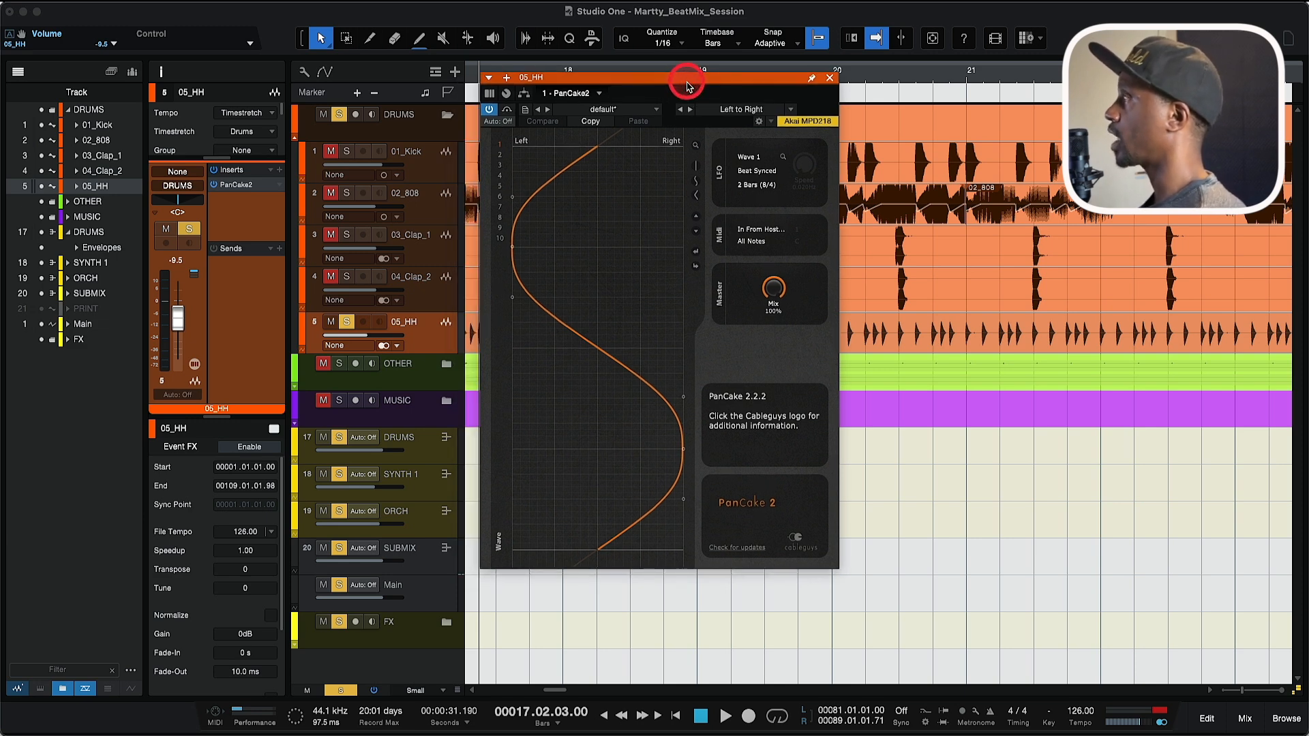
Step: Try PanCake2's straight-line, sine and triangle pan waves on the hi-hats, audition the triangle, and restore the original wide curve
left_click(698, 168)
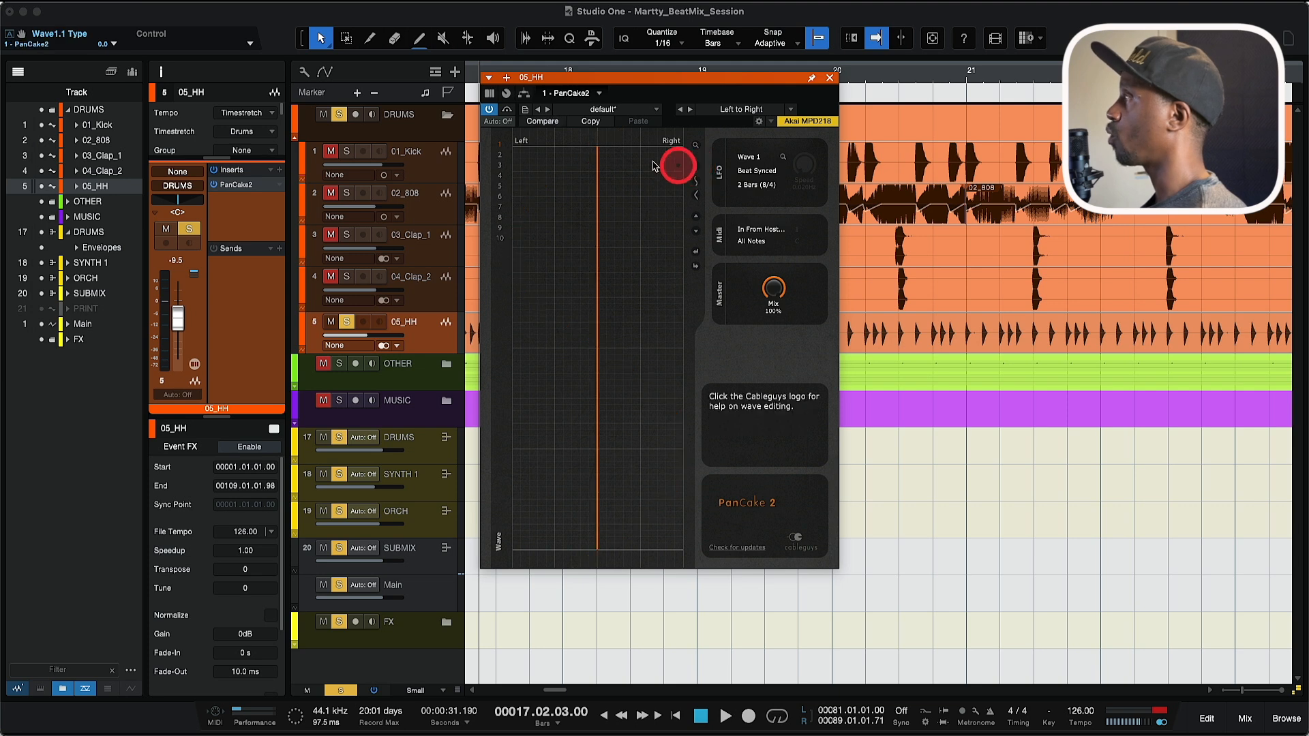
left_click(698, 184)
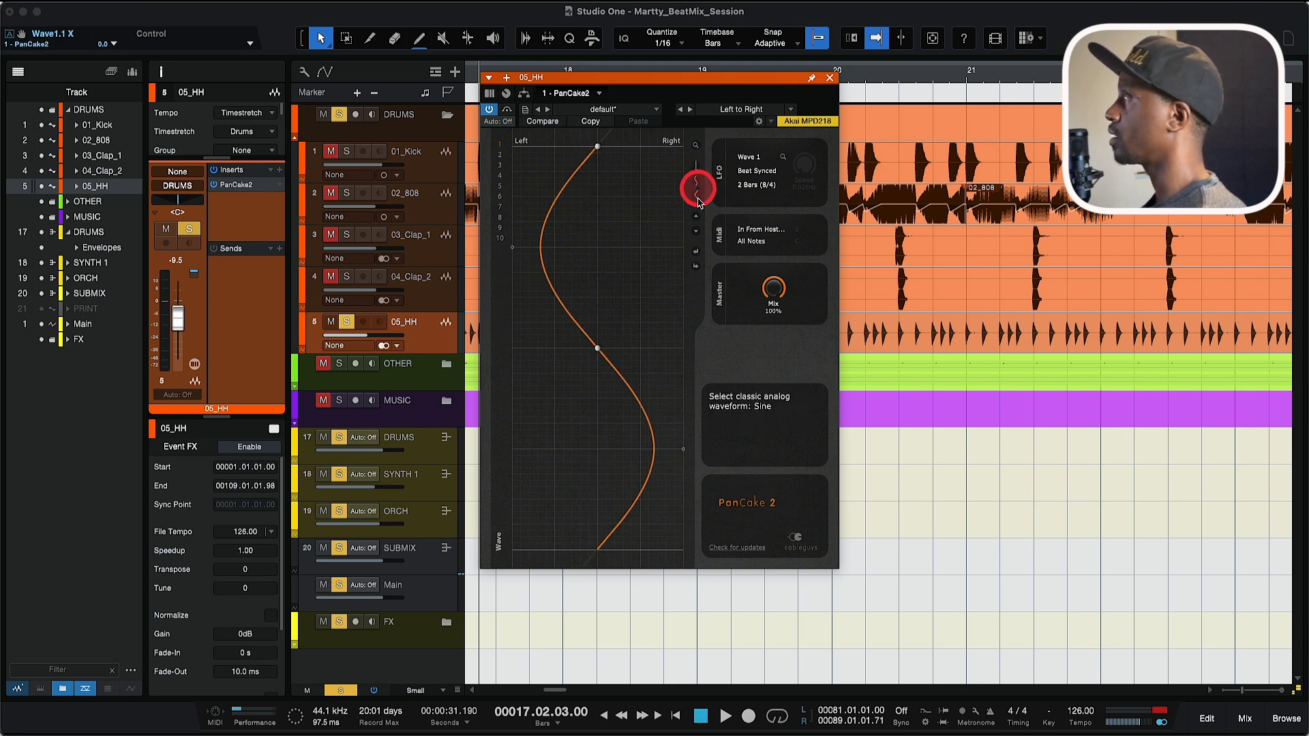
left_click(697, 198)
left_click(700, 234)
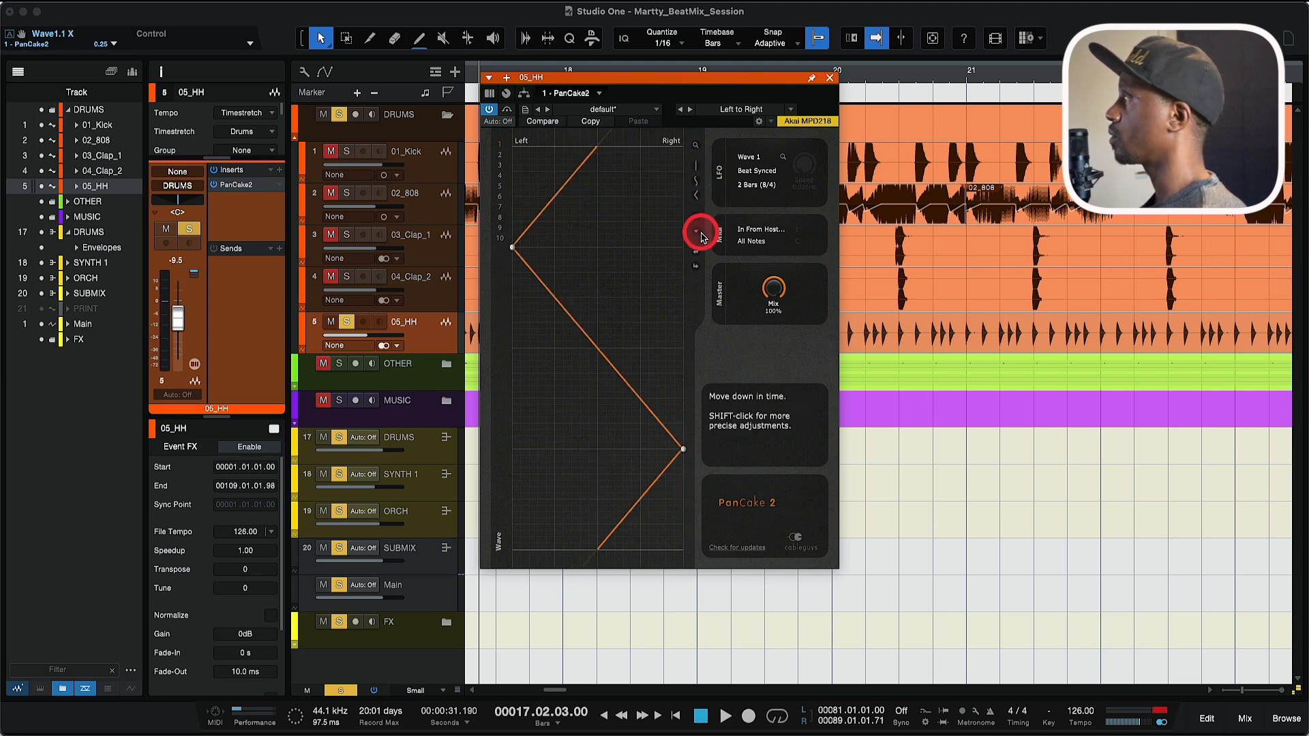
left_click(700, 150)
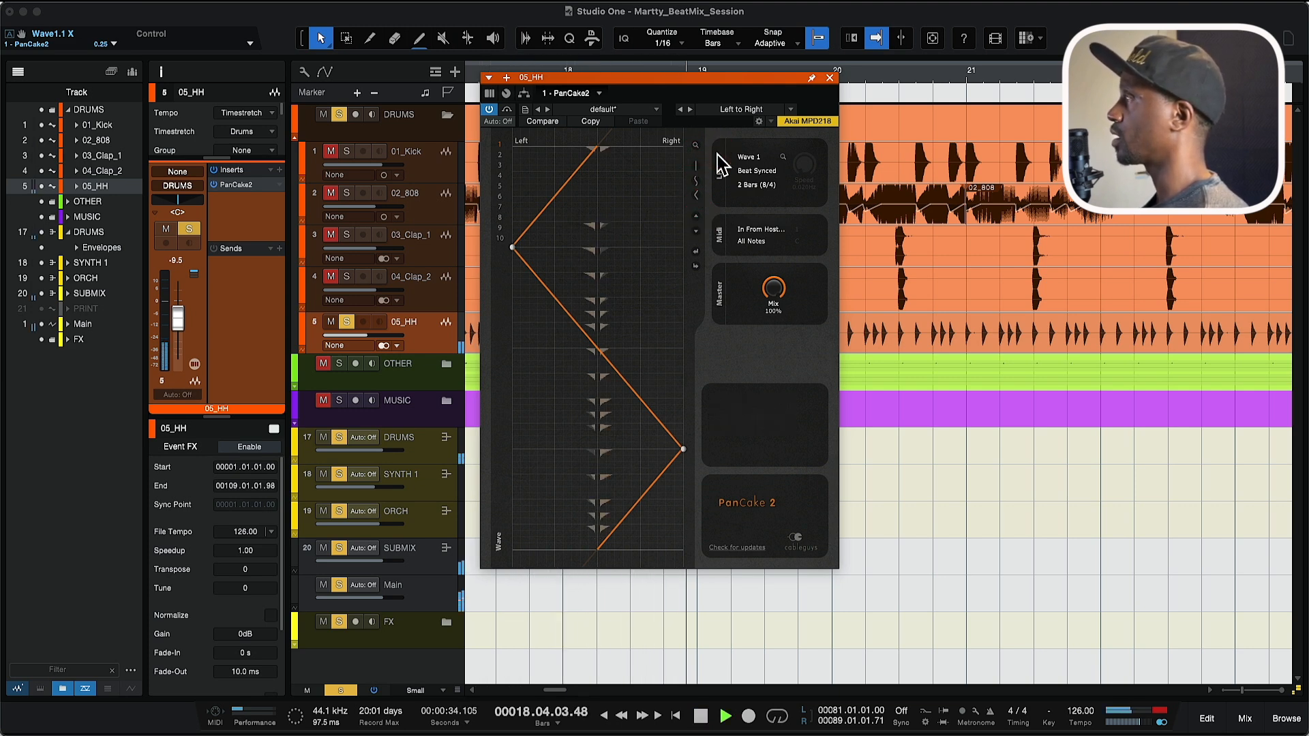
key("space")
left_click(718, 154)
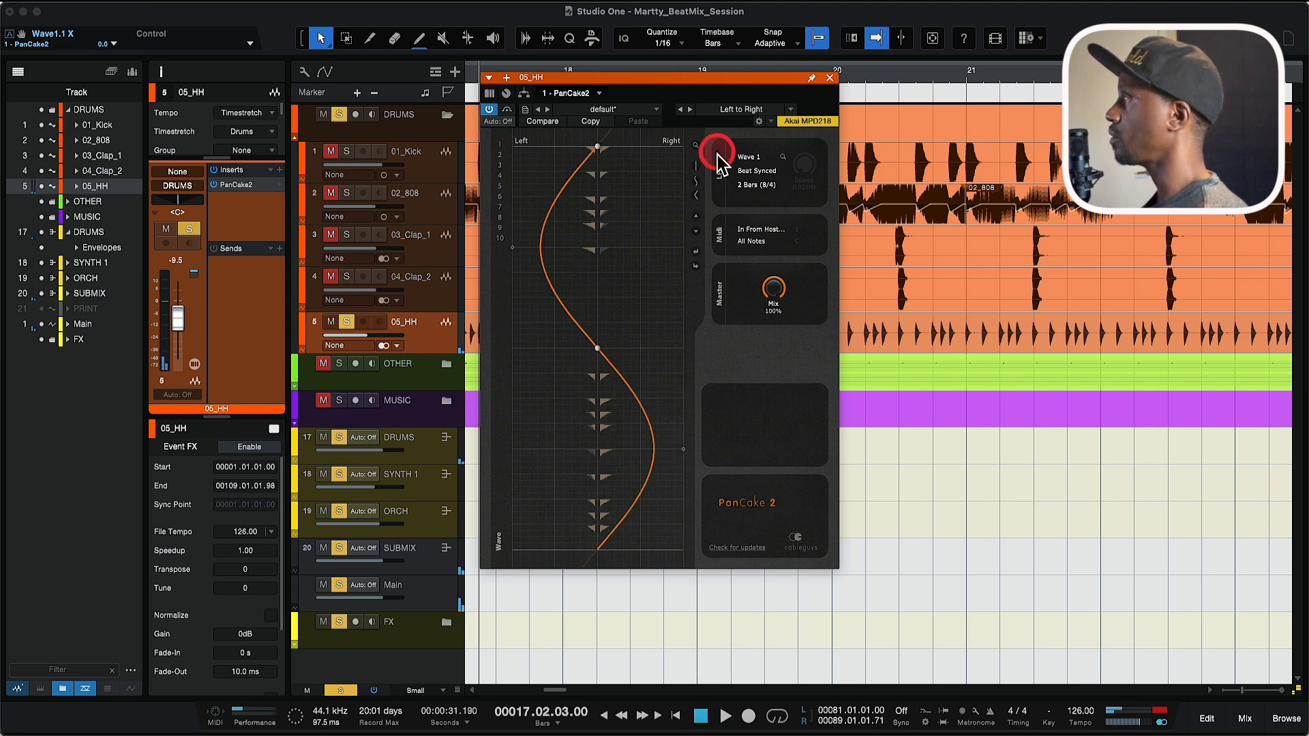
left_click(717, 154)
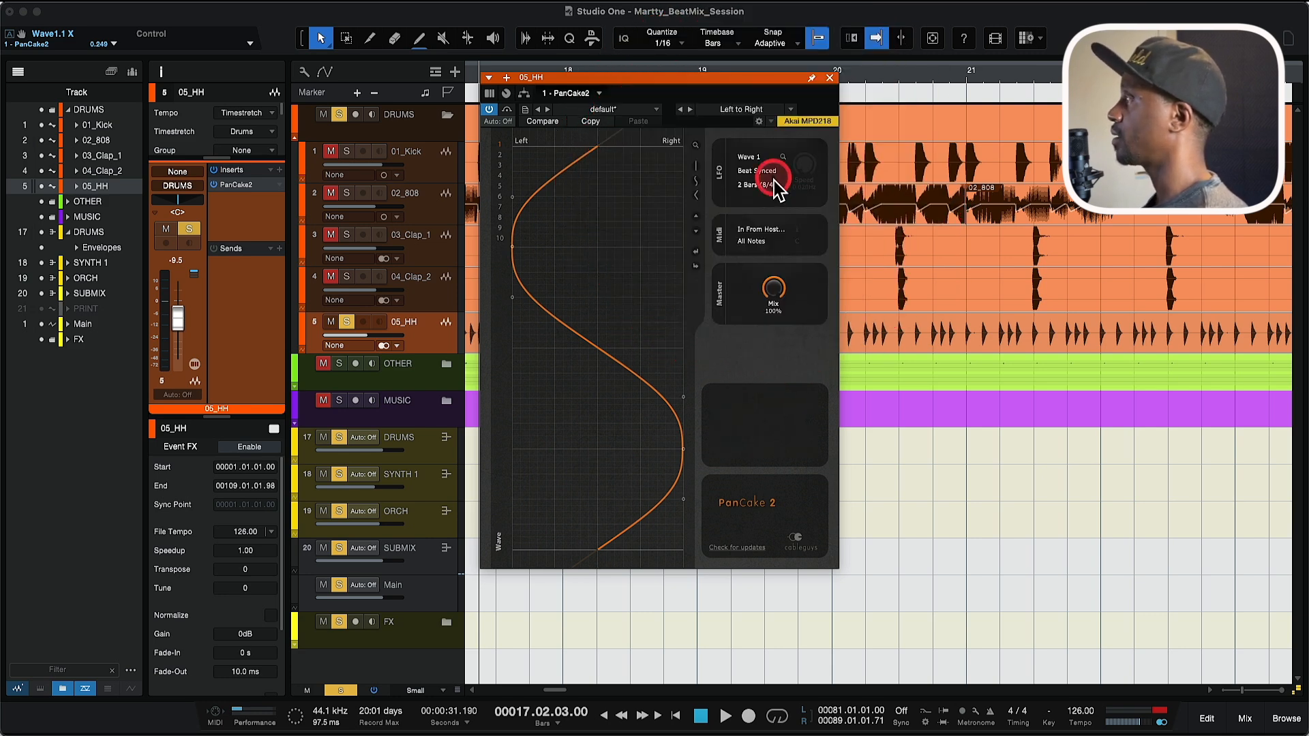
Step: Close the PanCake2 window and clear the solo on 05_HH
left_click(830, 78)
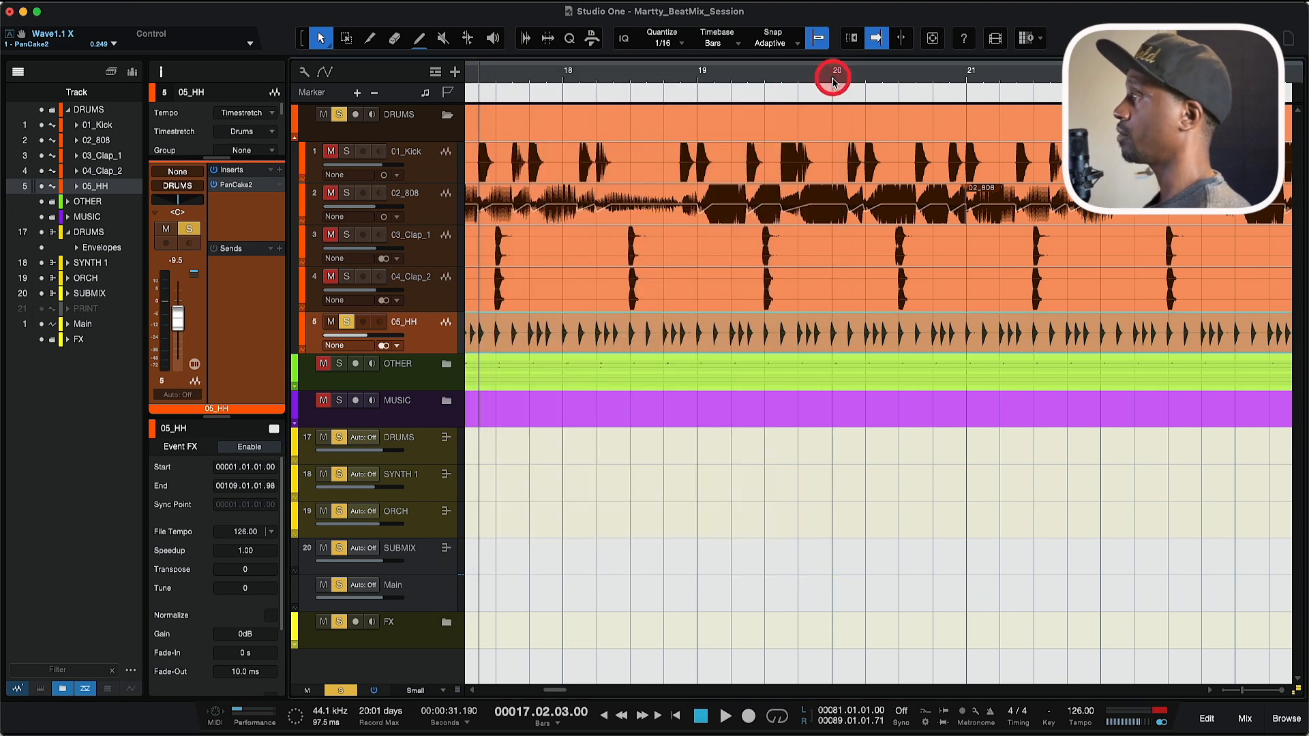
left_click(346, 323)
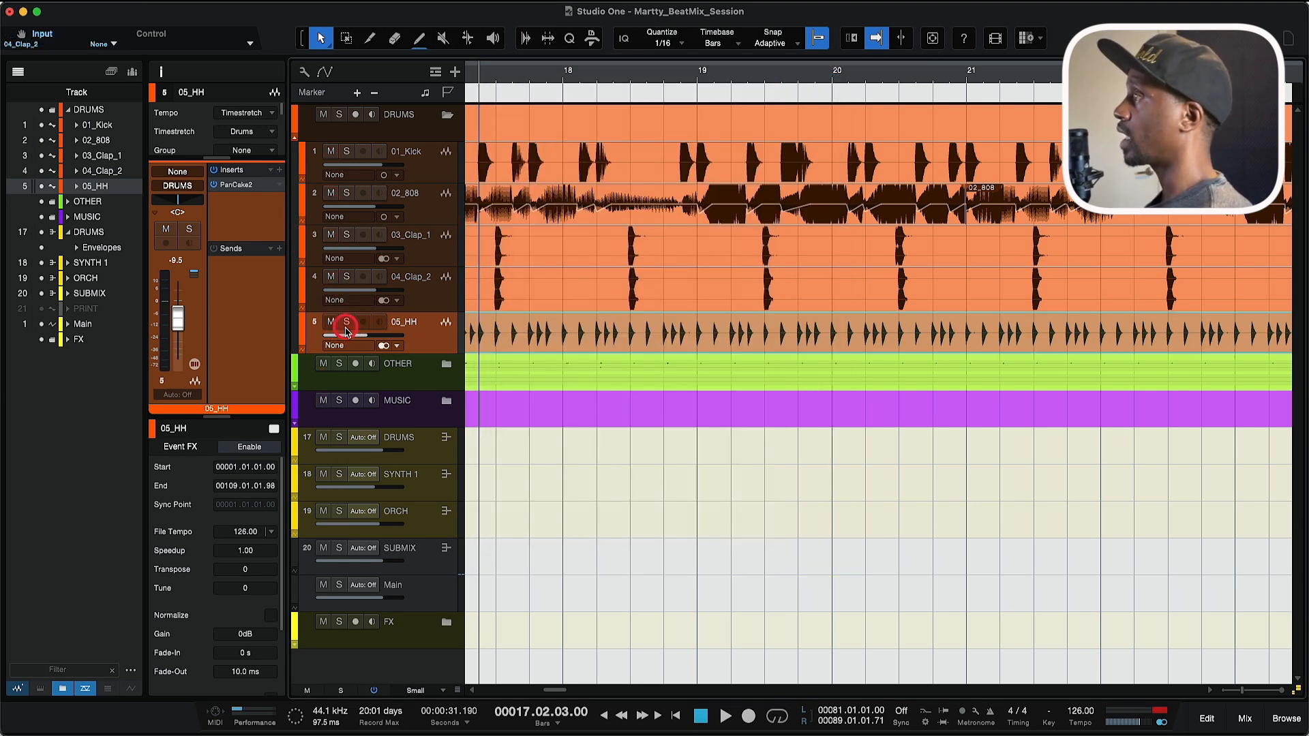
key("space")
key("space")
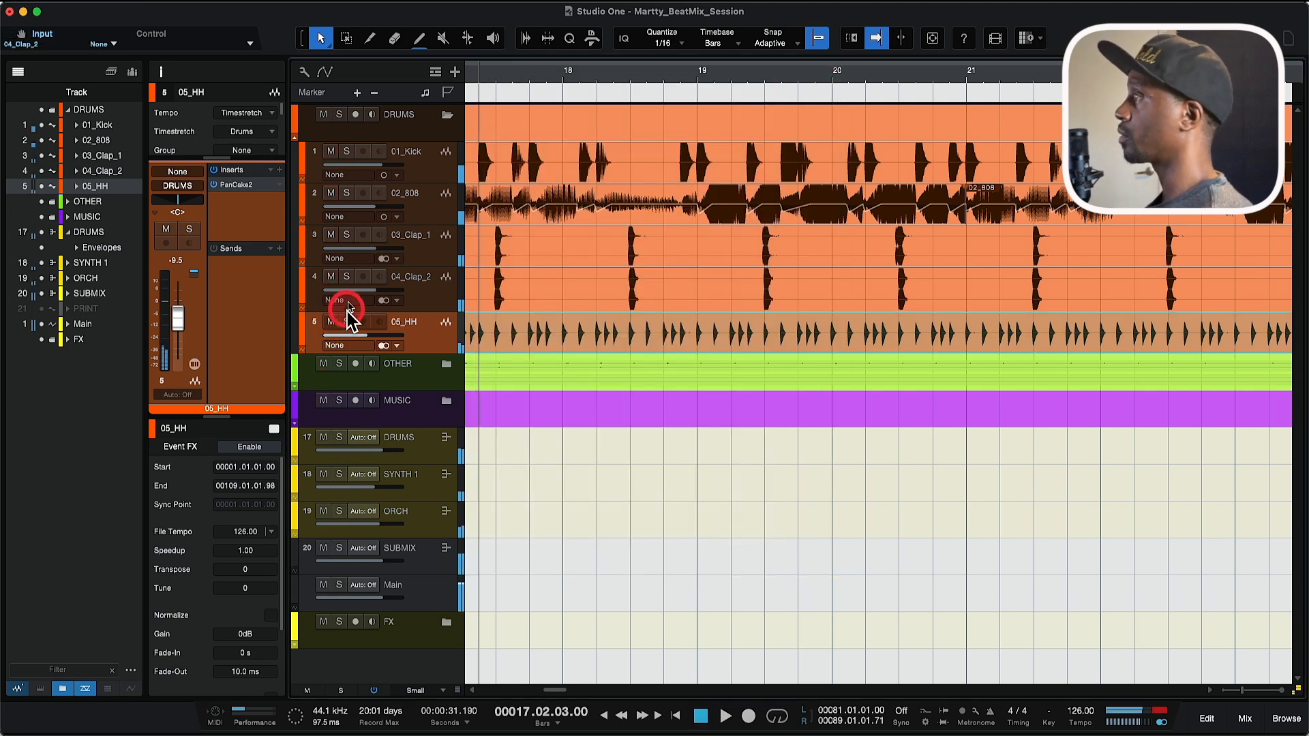
Step: Solo the DRUMS folder and audition all five drum tracks together from 17.02.03
left_click(412, 128)
key("s")
key("space")
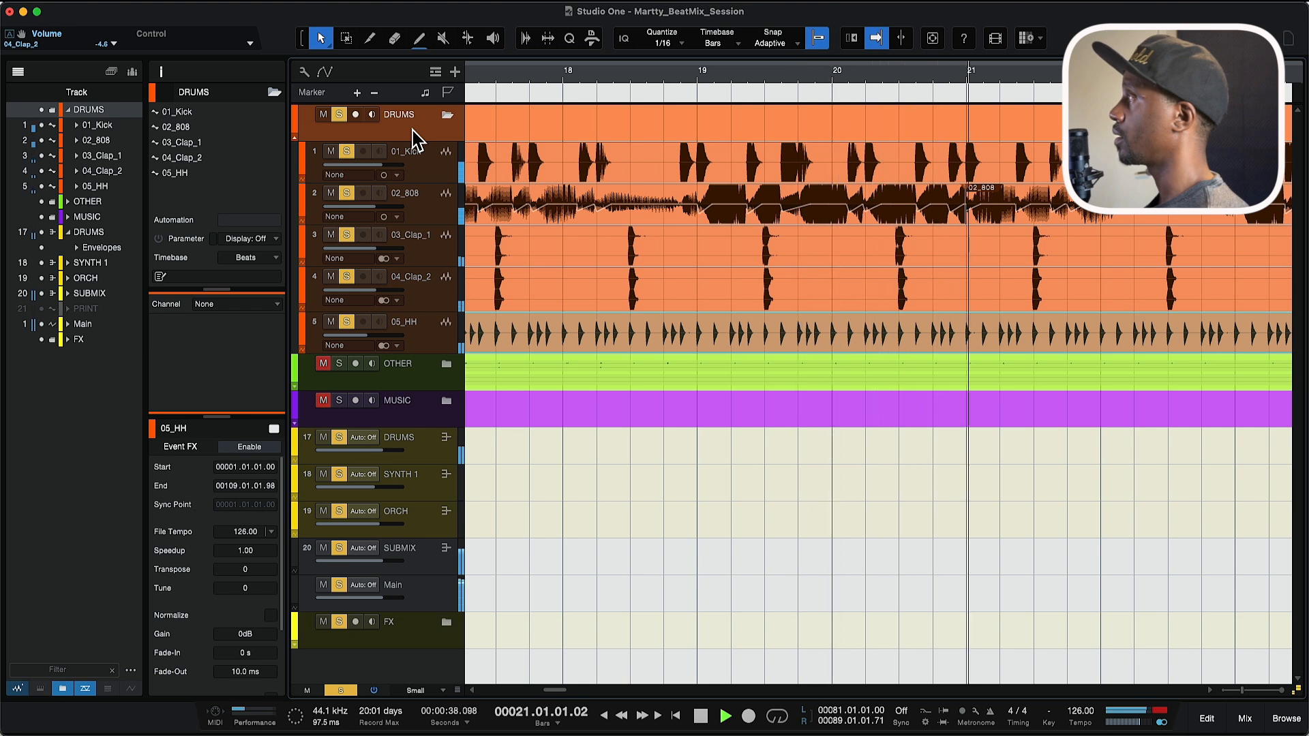
left_click(415, 151)
key("space")
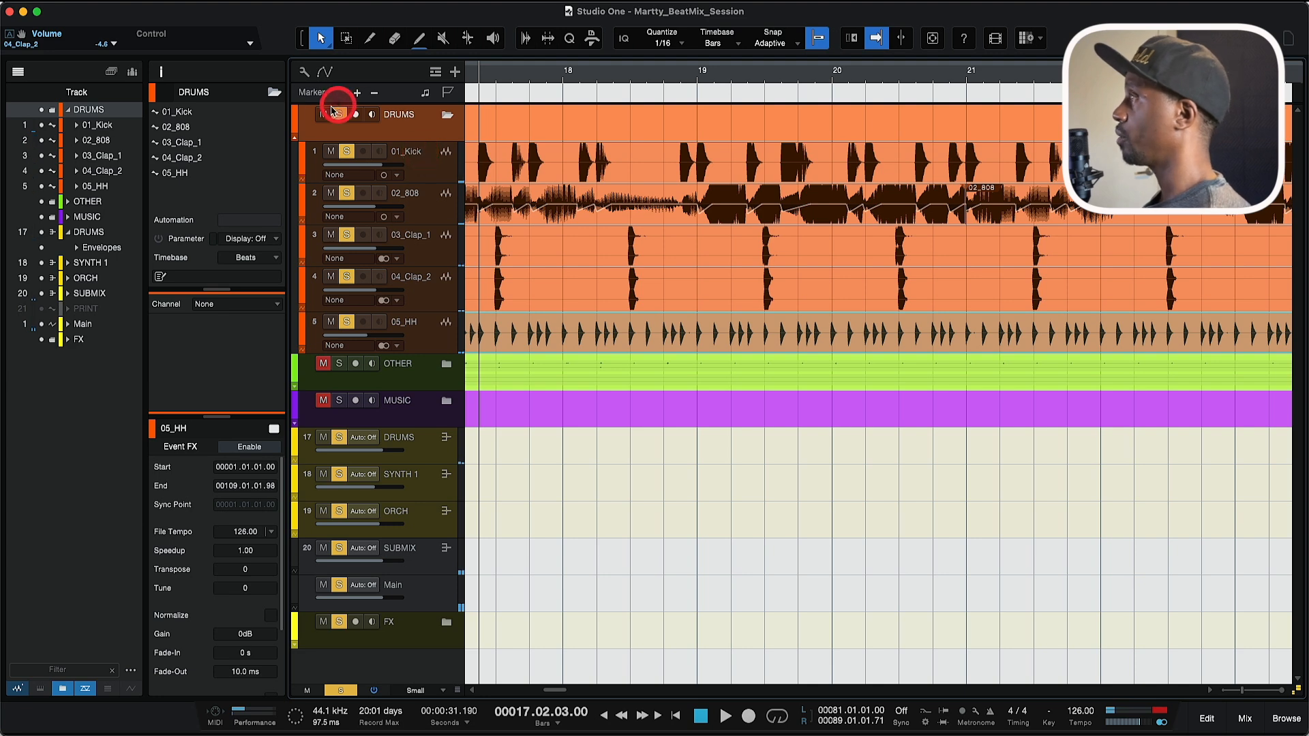
Step: Collapse the DRUMS folder and expand the OTHER folder to show 06_Shaker and 07_SFX
left_click(294, 139)
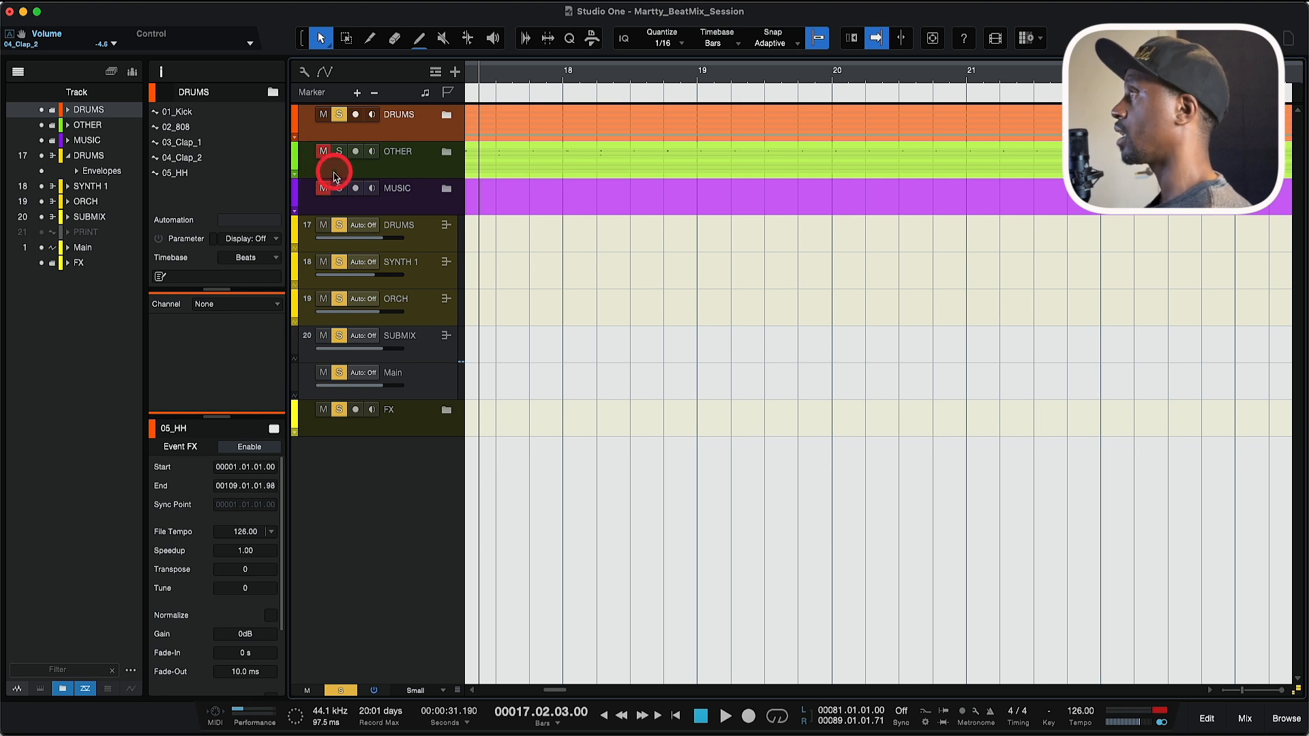
left_click(444, 152)
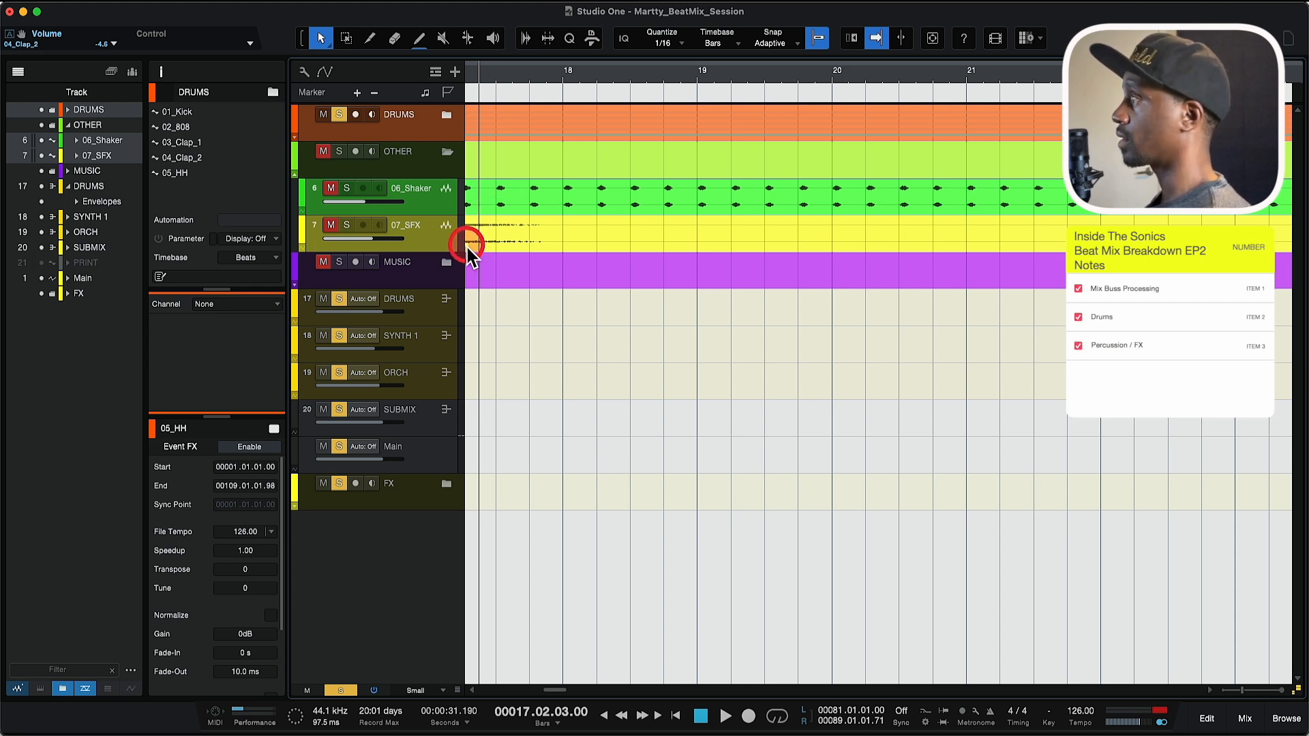
Step: Switch the solo from the DRUMS folder to 06_Shaker and audition the shaker from 17.02.03
left_click(343, 188)
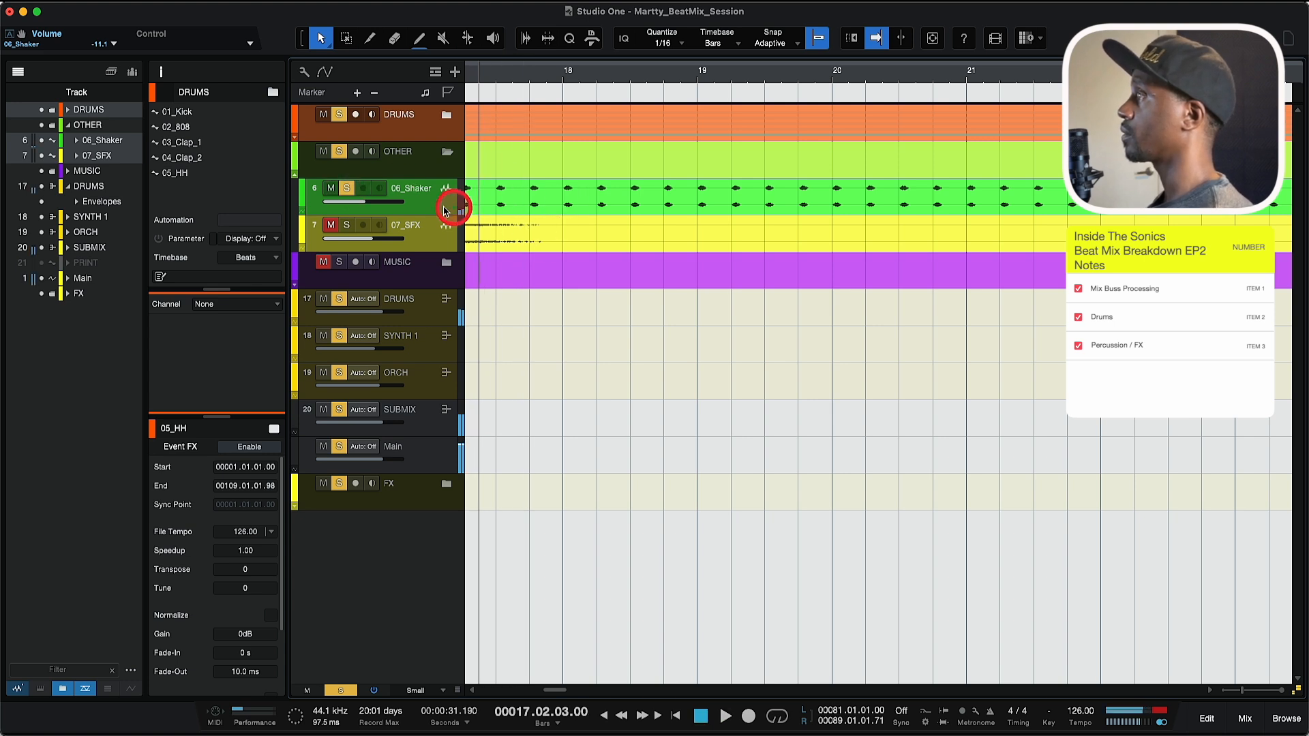
left_click(339, 115)
key("space")
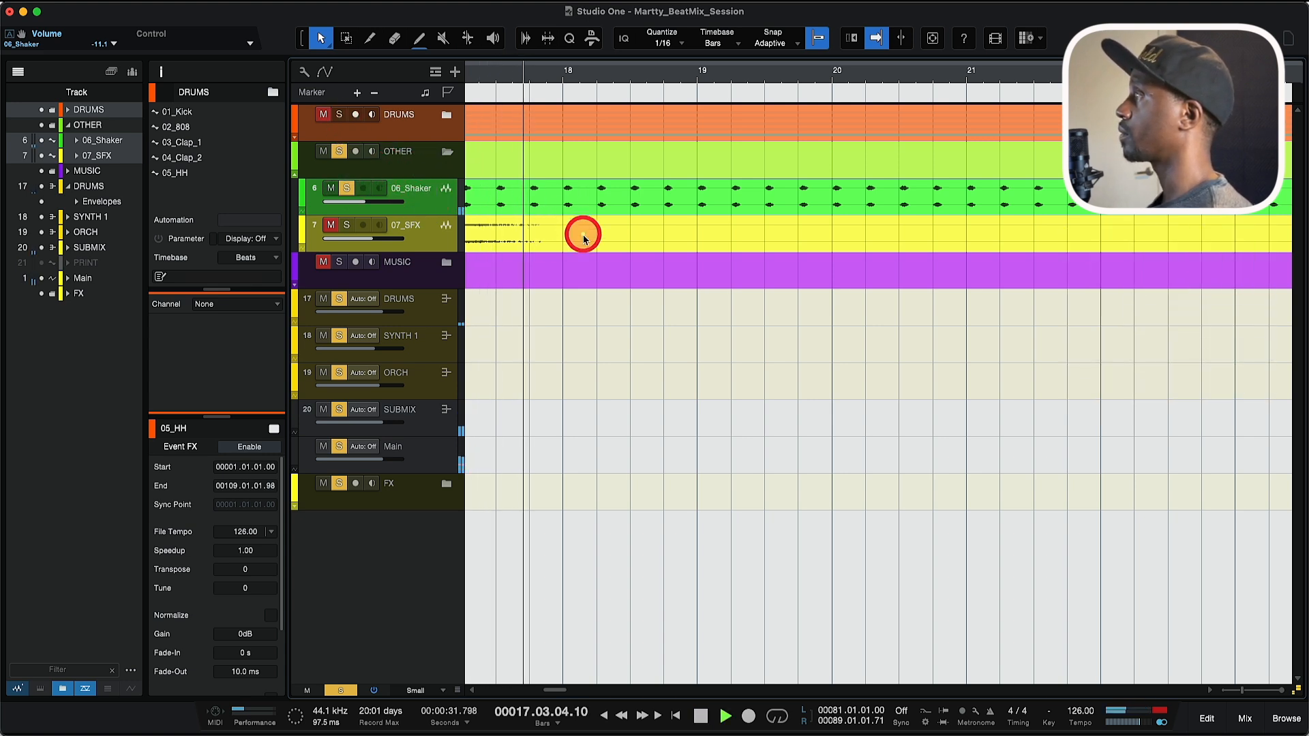
Step: Hide the inspector and the track list to widen the arrangement, with the timeline zoomed out to about bars 17–33
key("w")
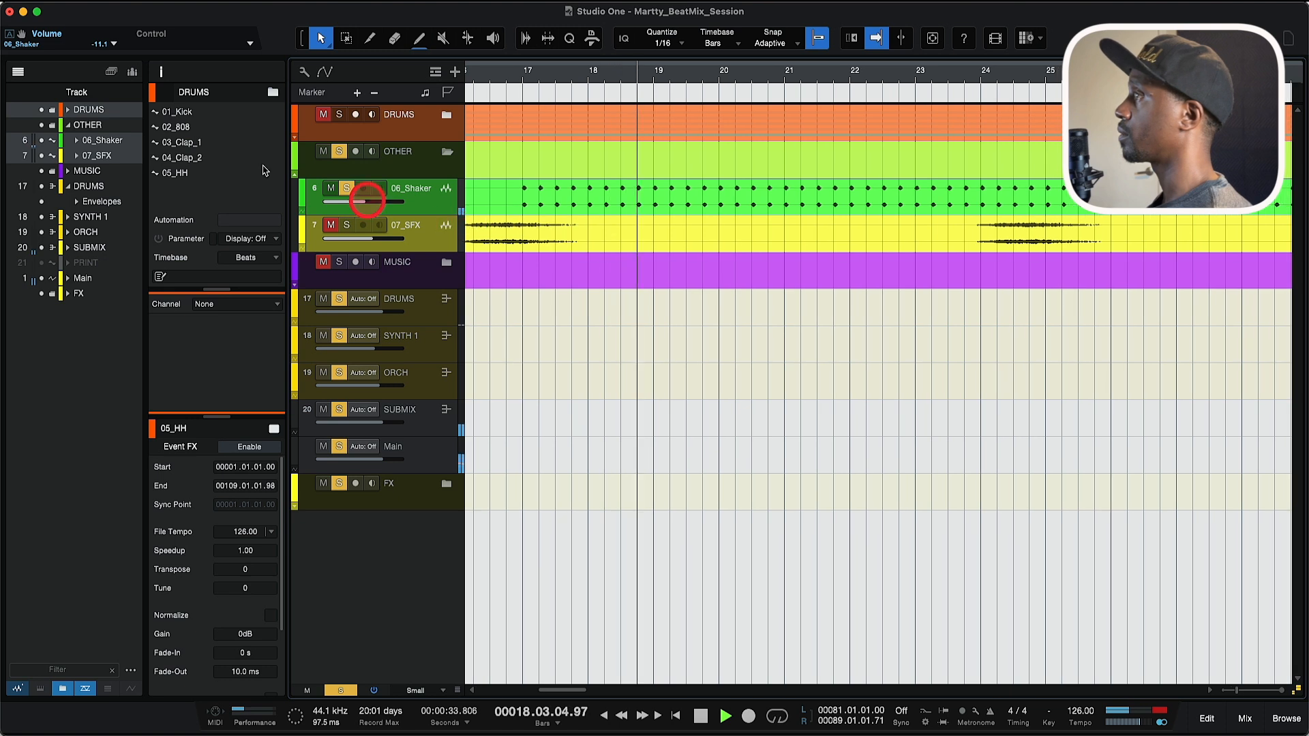
left_click(162, 72)
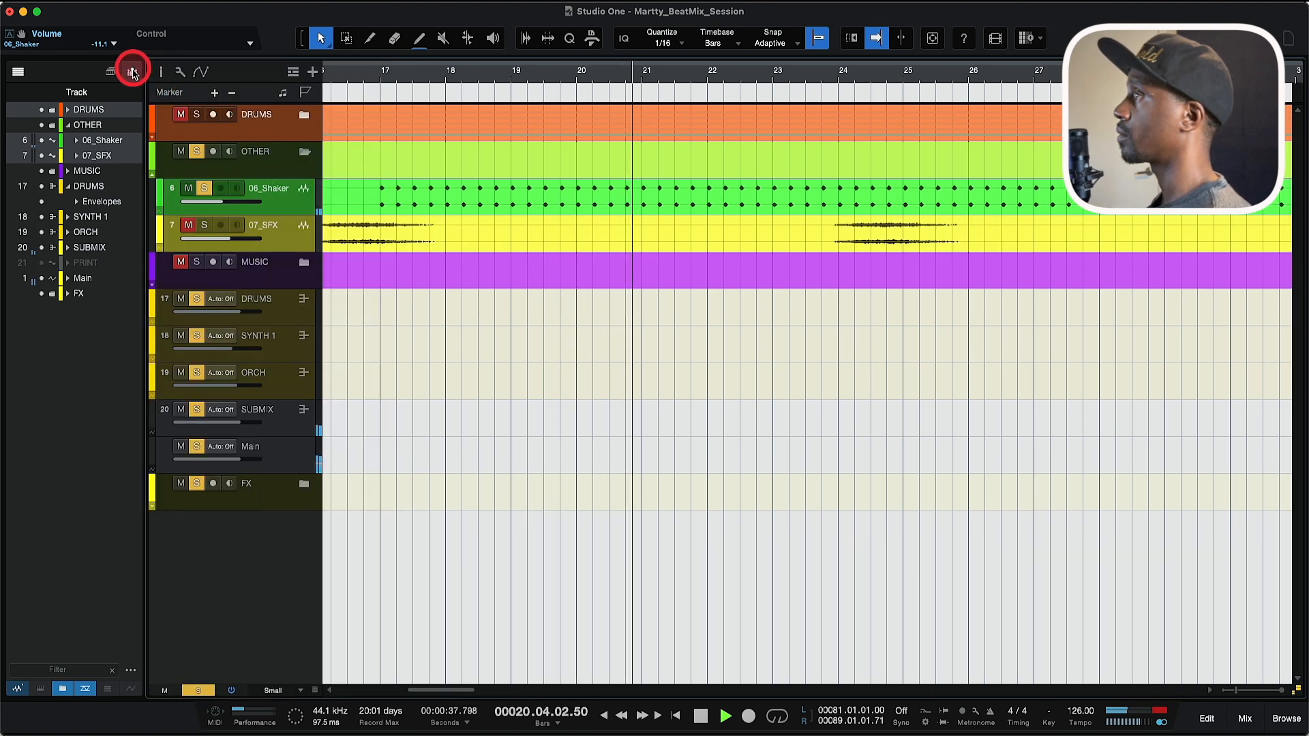
left_click(21, 71)
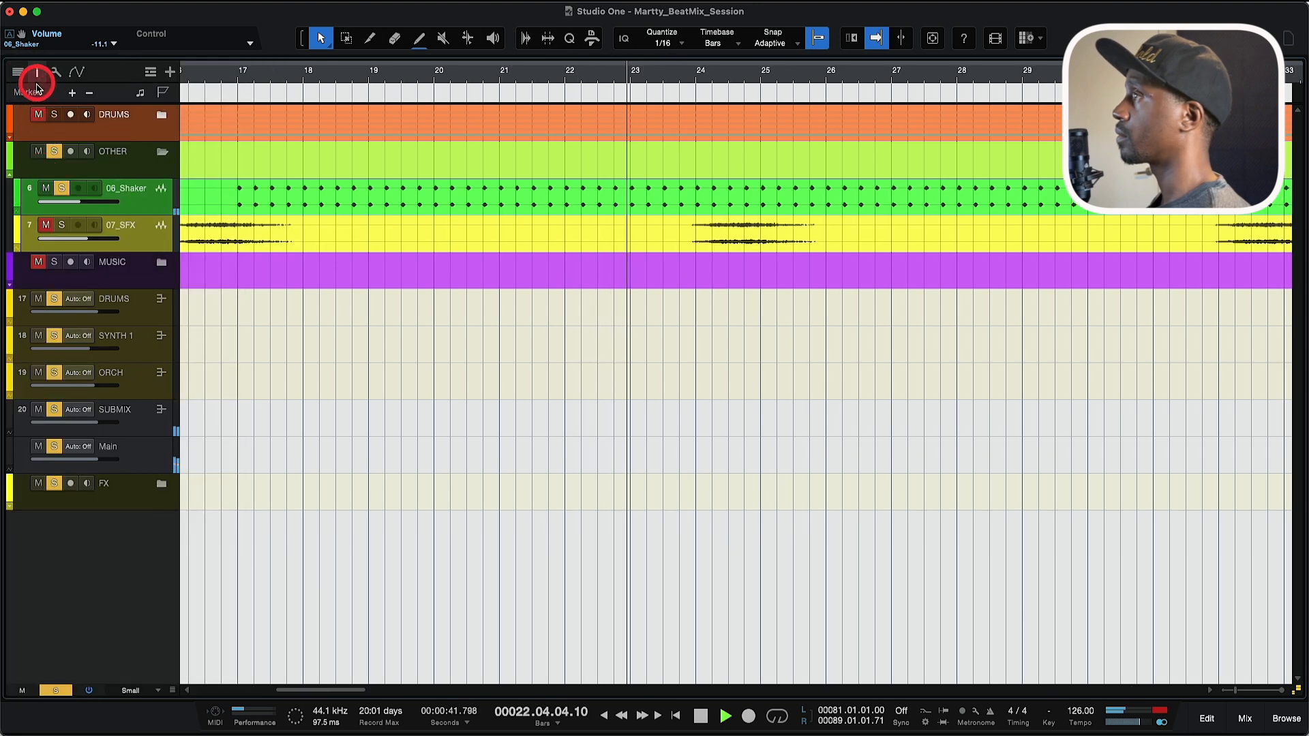
left_click(28, 72)
left_click(37, 72)
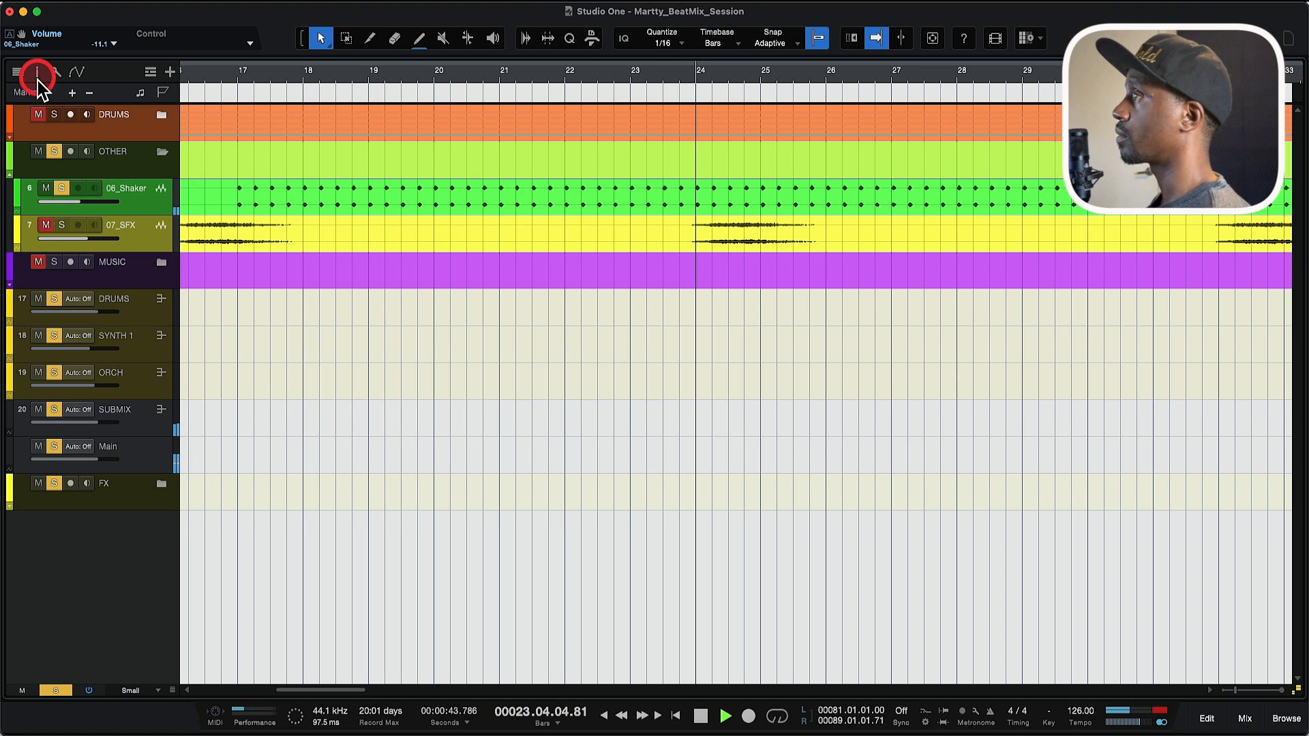
Step: Select only 06_Shaker, show its channel strip with inserts and sends beside the arrangement, and stop playback
left_click(137, 165)
left_click(137, 198)
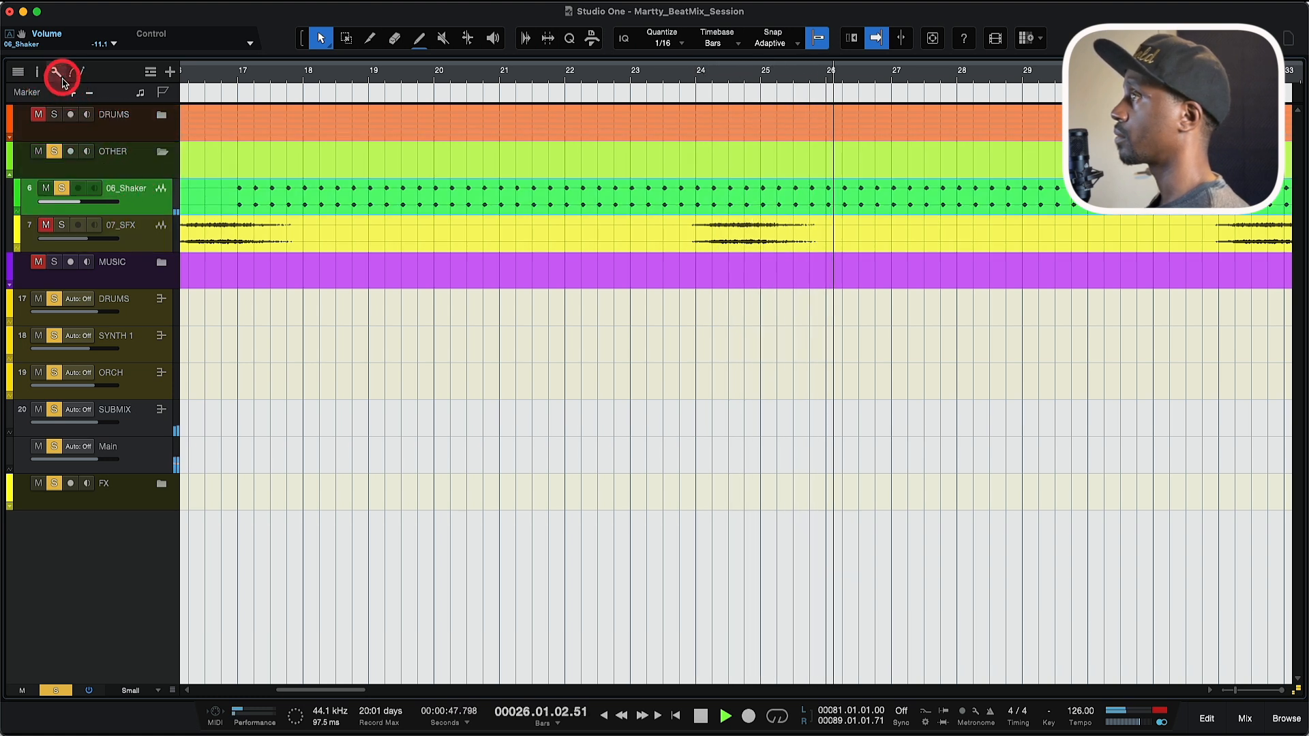
left_click(38, 75)
left_click(41, 75)
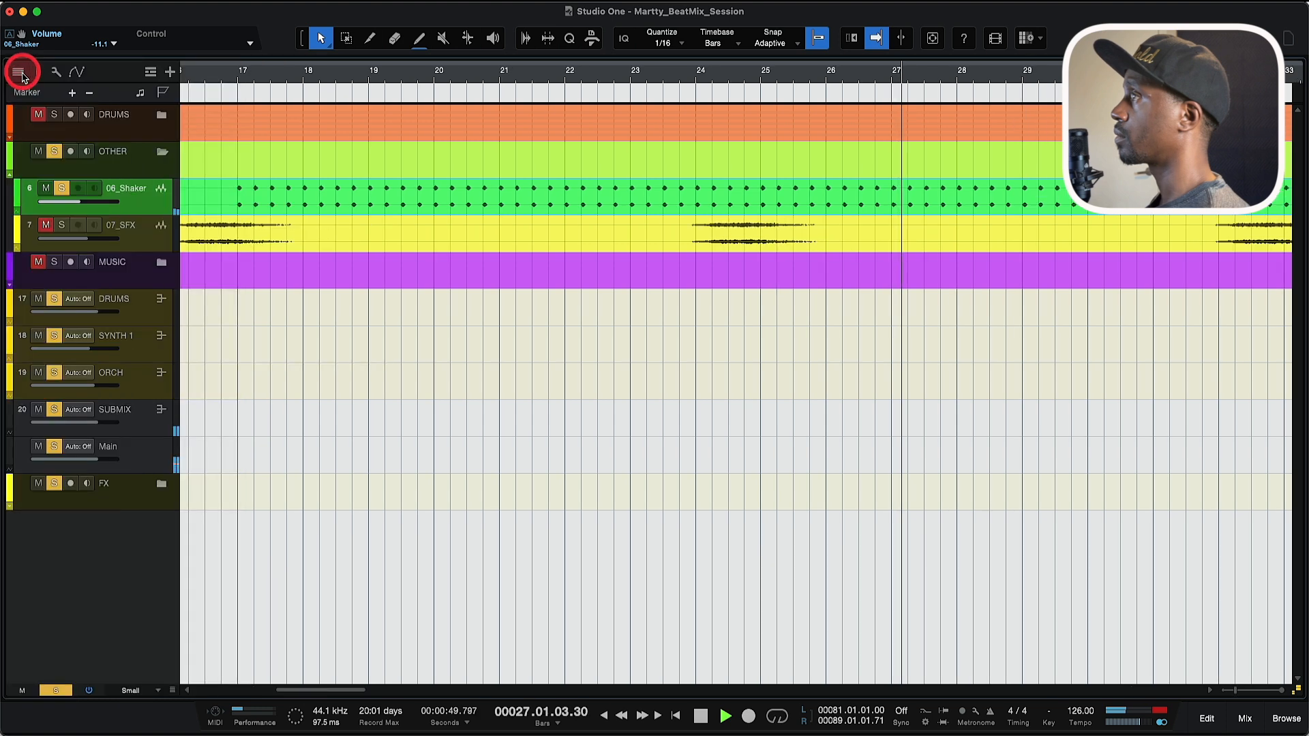
left_click(41, 73)
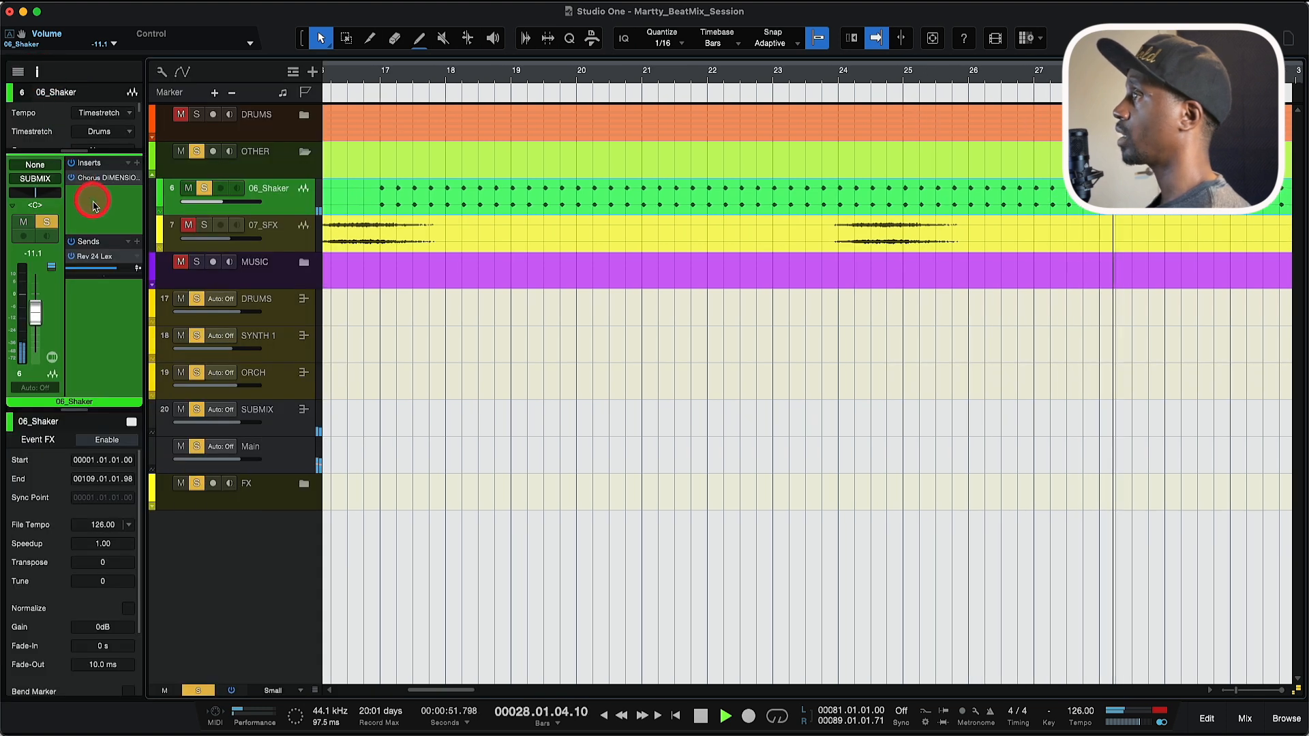
key("space")
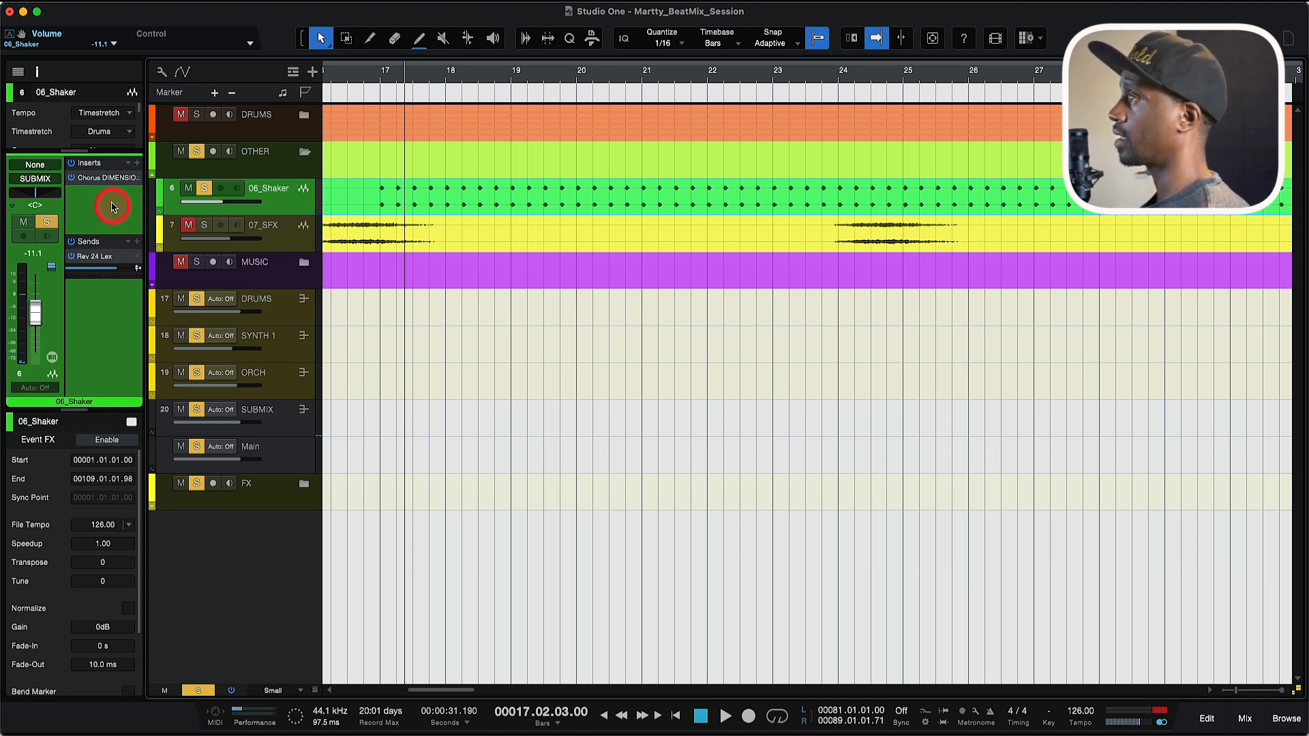
Step: Open the Chorus DIMENSION-D insert on 06_Shaker and audition the shaker from 17.02.03 with the chorus bypassed
left_click(103, 180)
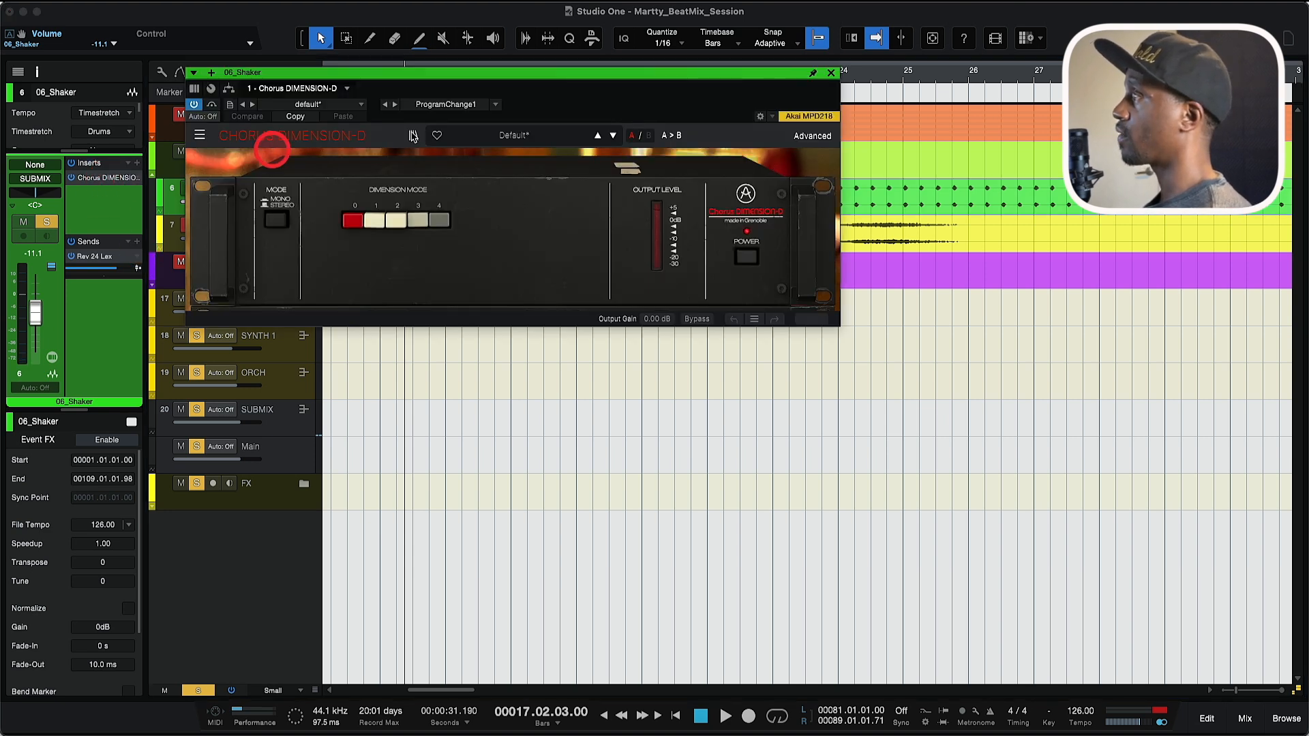
left_click_drag(525, 84, 600, 217)
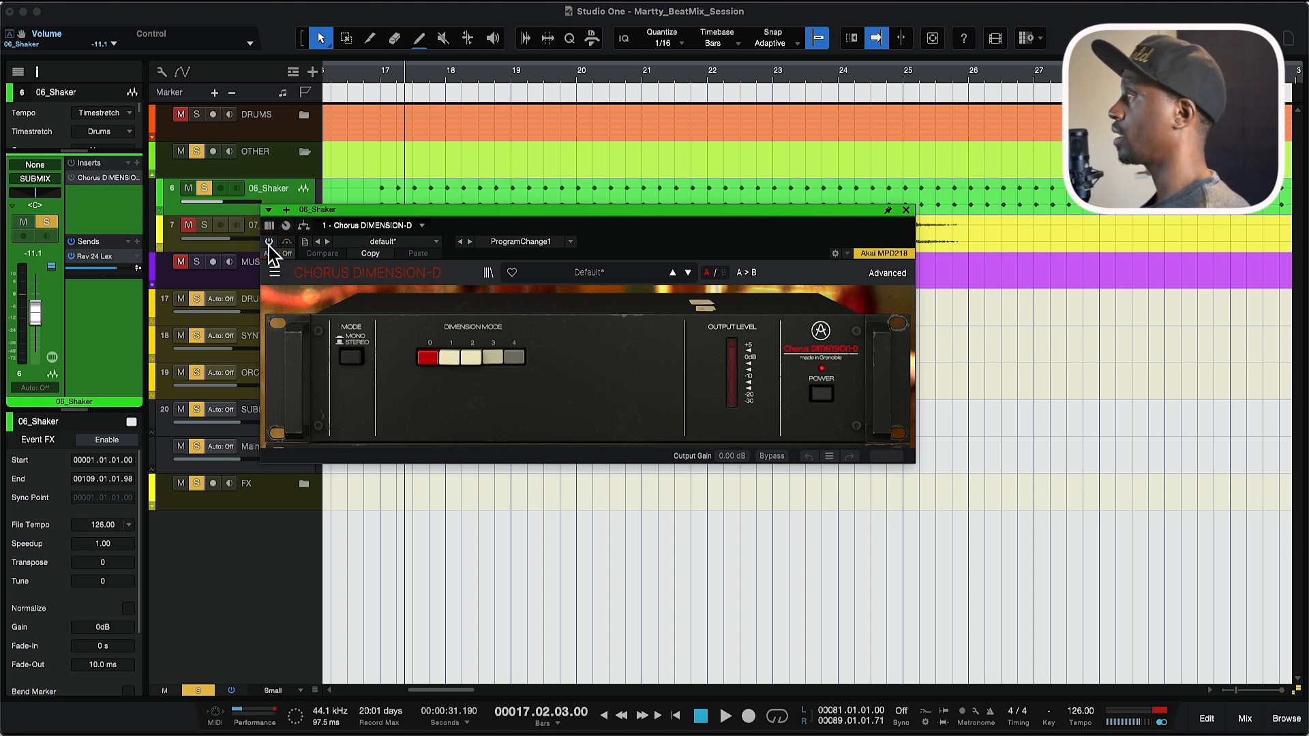
key("space")
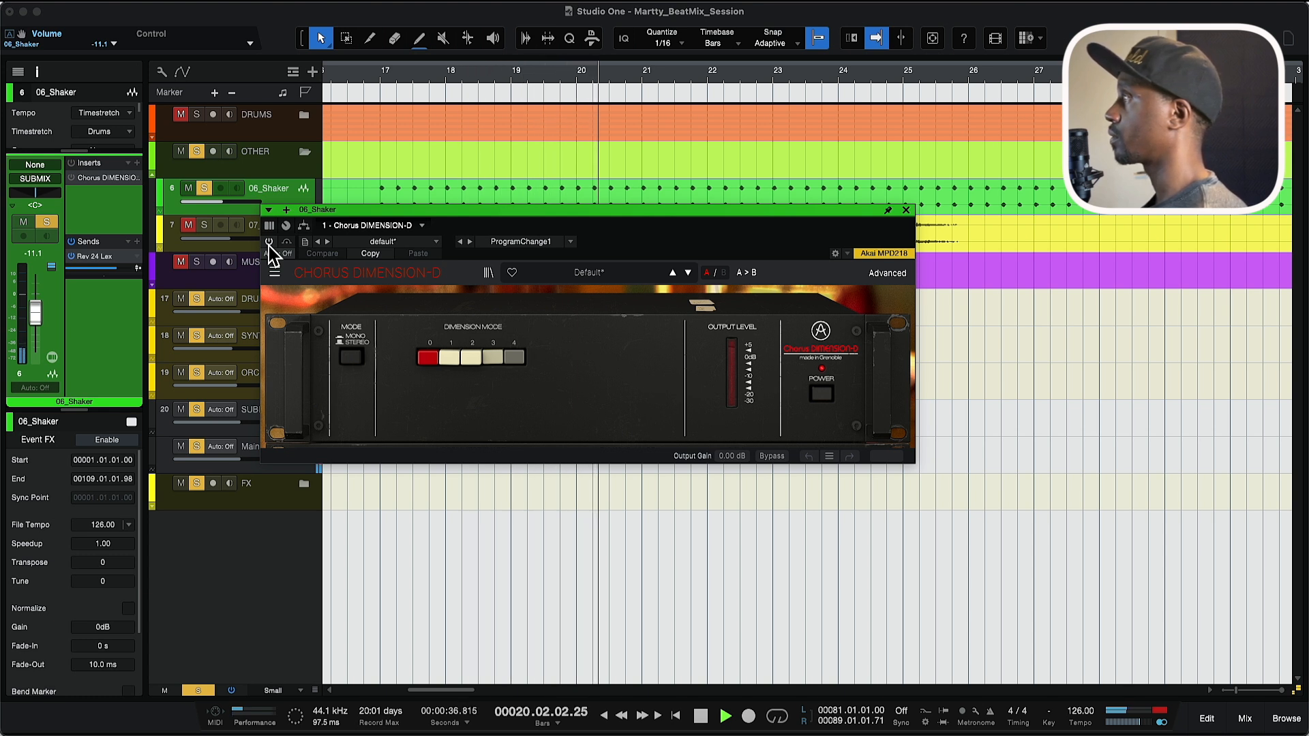
key("space")
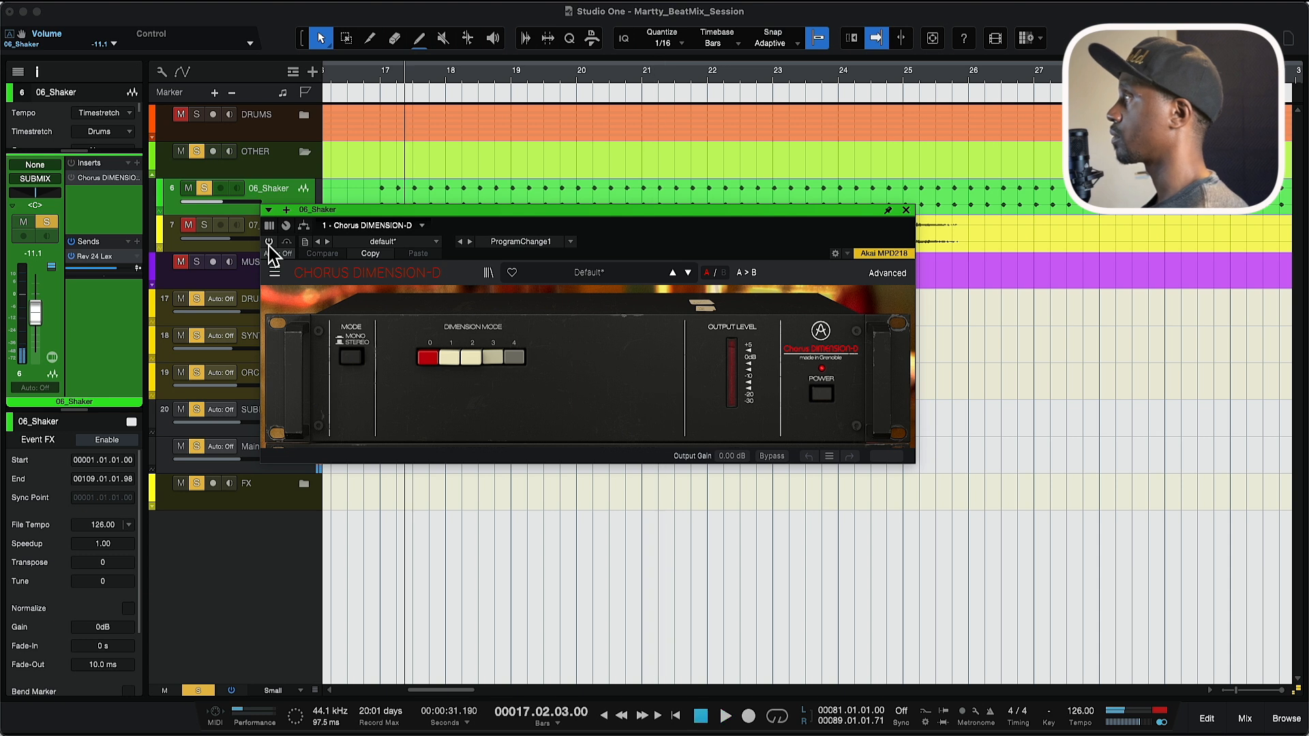
Step: Reactivate Chorus DIMENSION-D, audition the shaker with the chorus from 17.02.03, and close the plug-in window
left_click(269, 243)
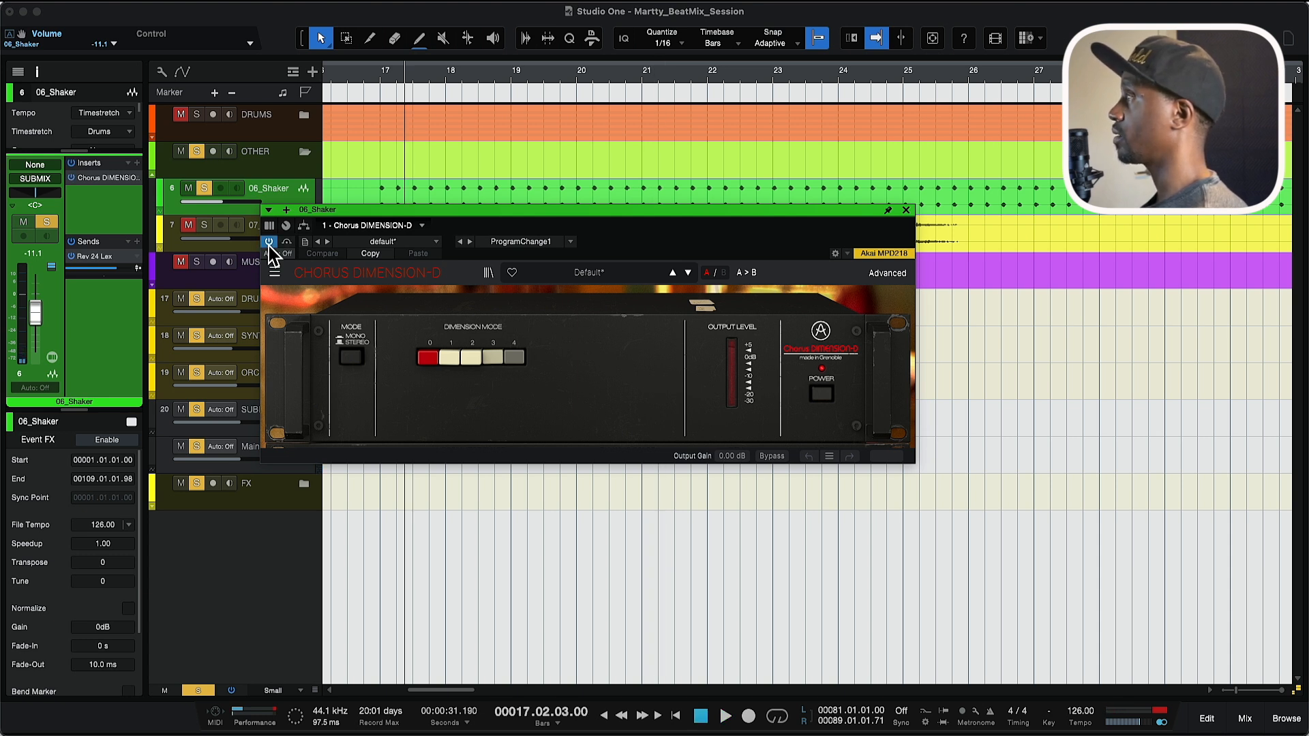
key("space")
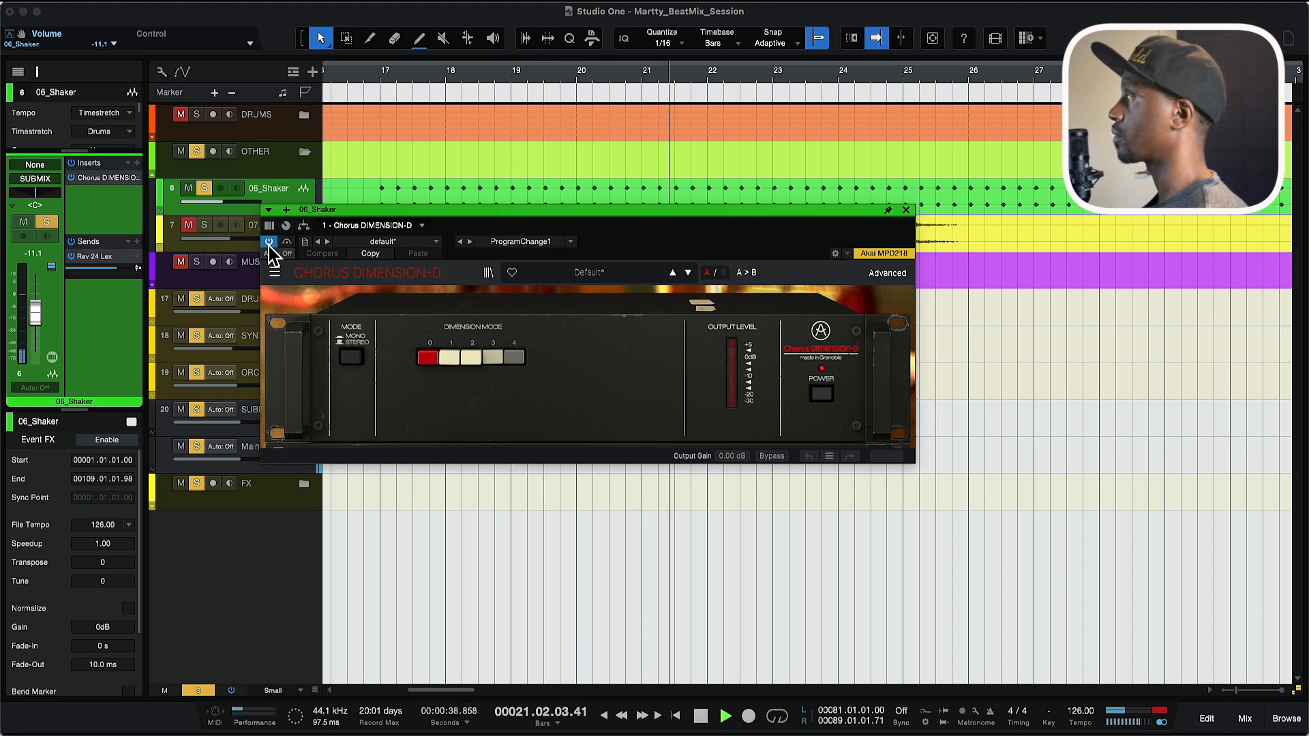
key("space")
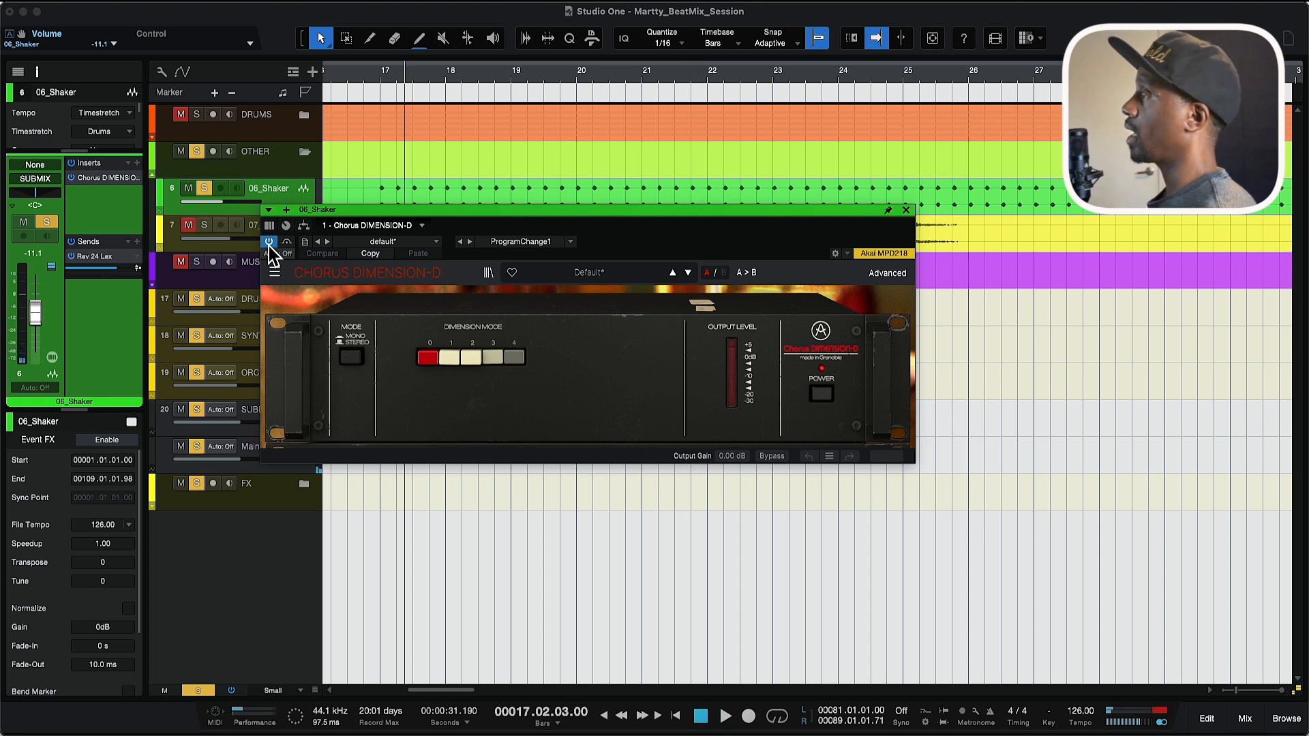
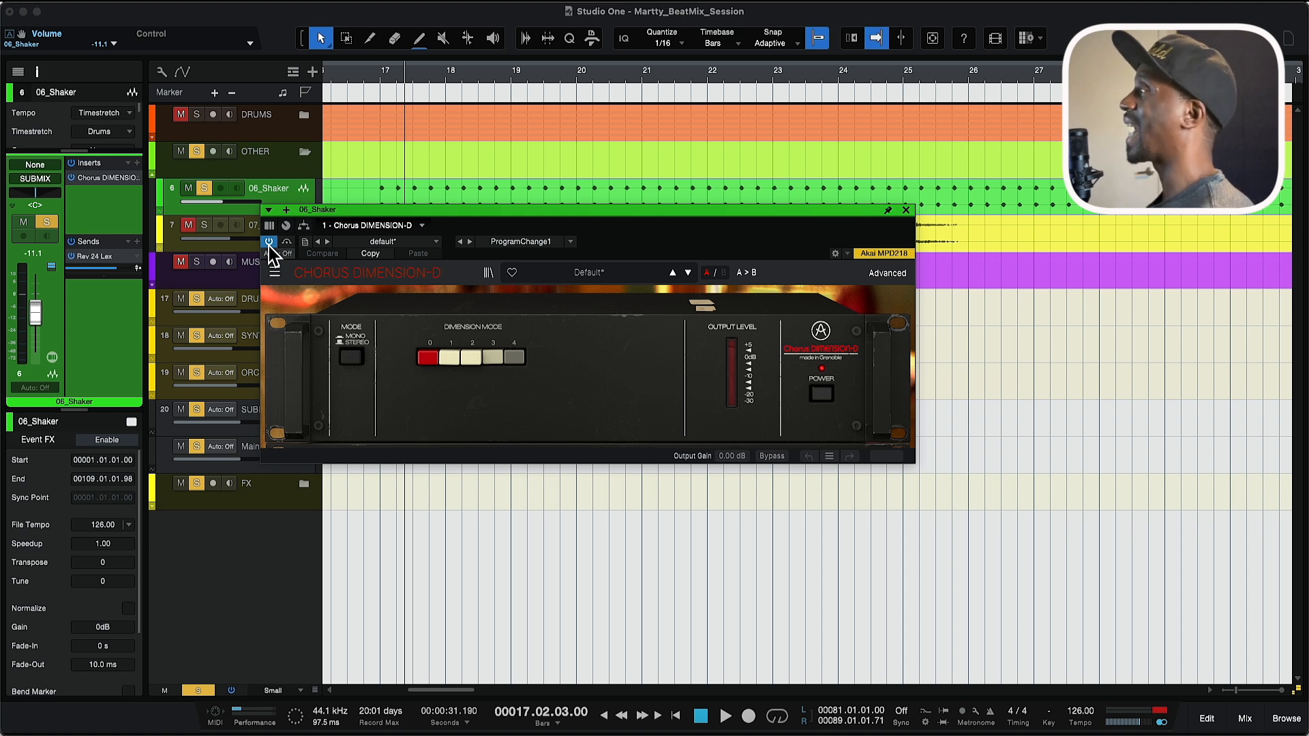
left_click(233, 228)
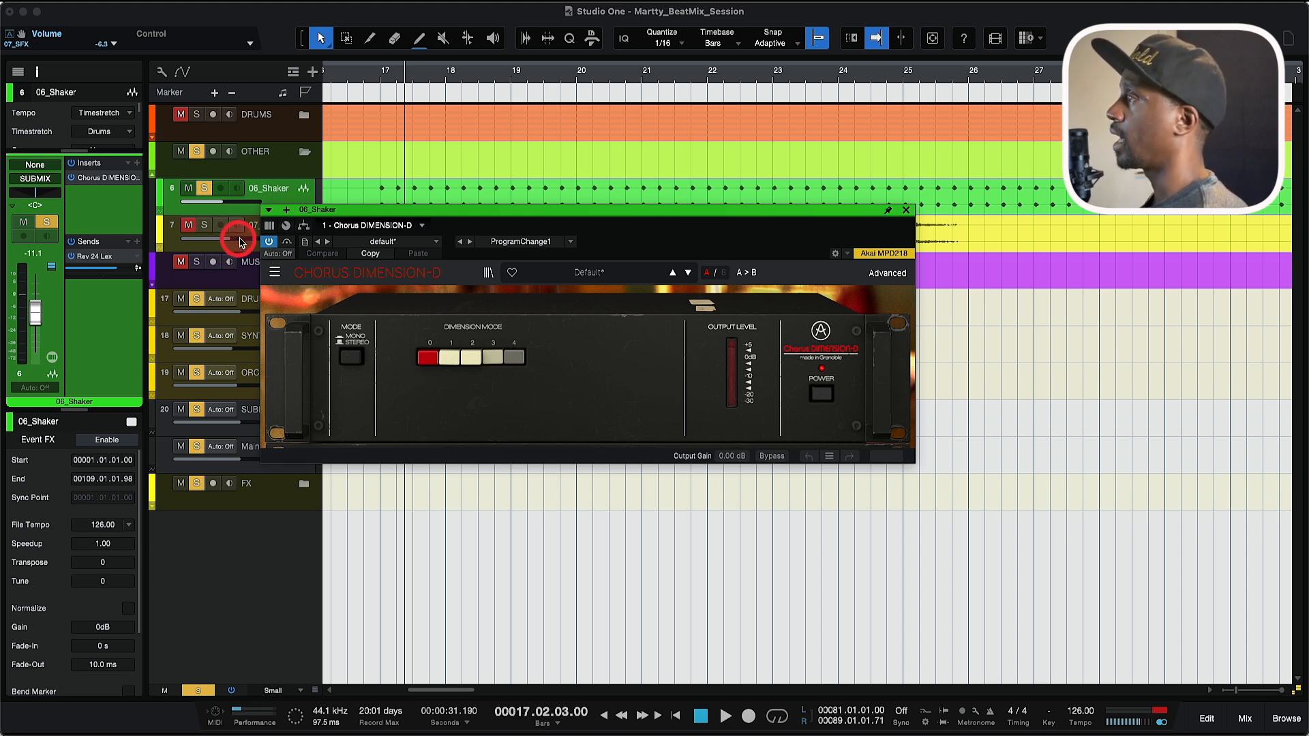
left_click(907, 211)
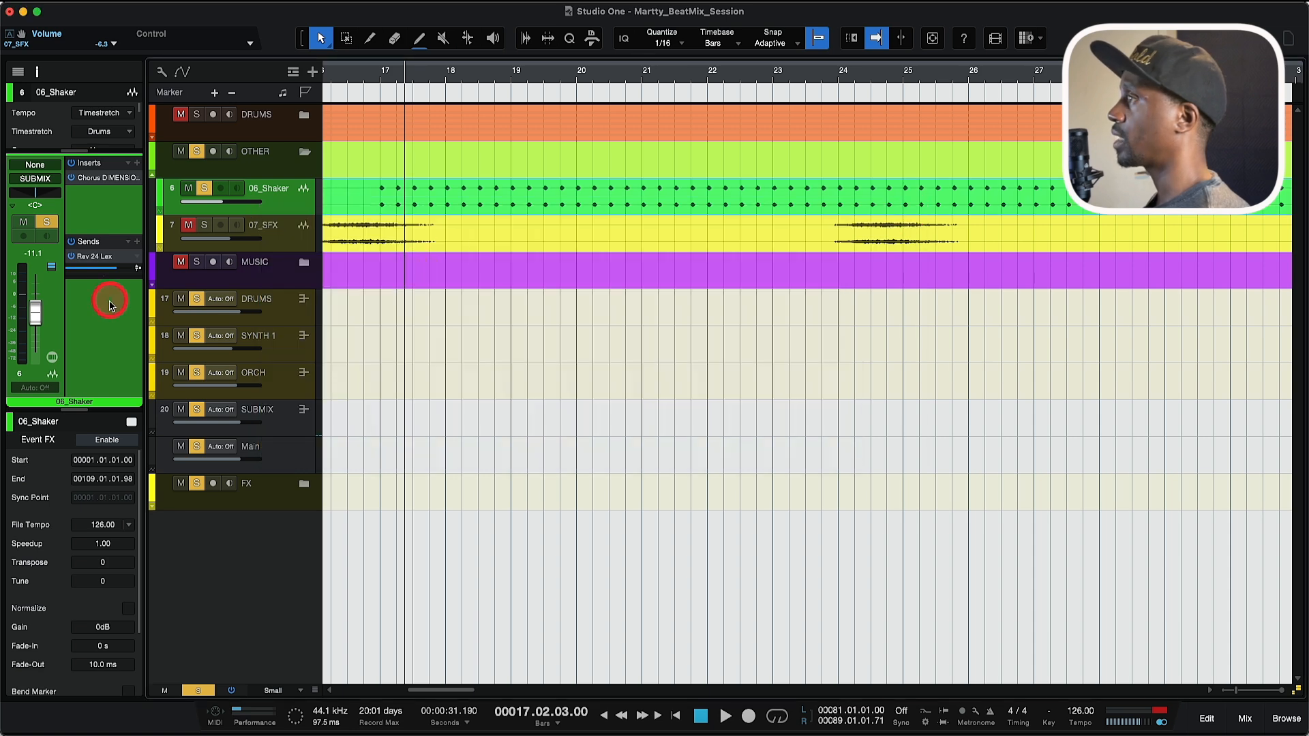
Step: Open the Rev LX-24 reverb behind the Rev 24 Lex send, audition the shaker with it bypassed, and reactivate it
left_click(104, 257)
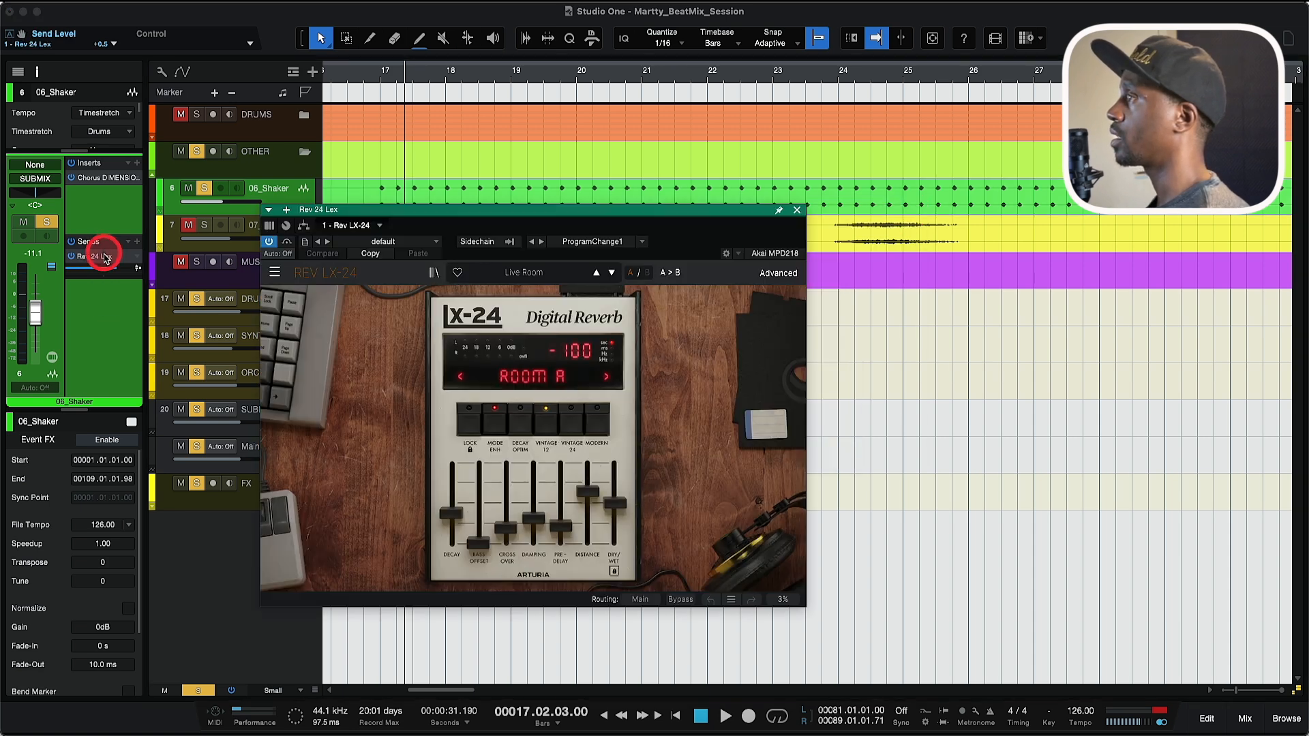
left_click_drag(564, 210, 628, 89)
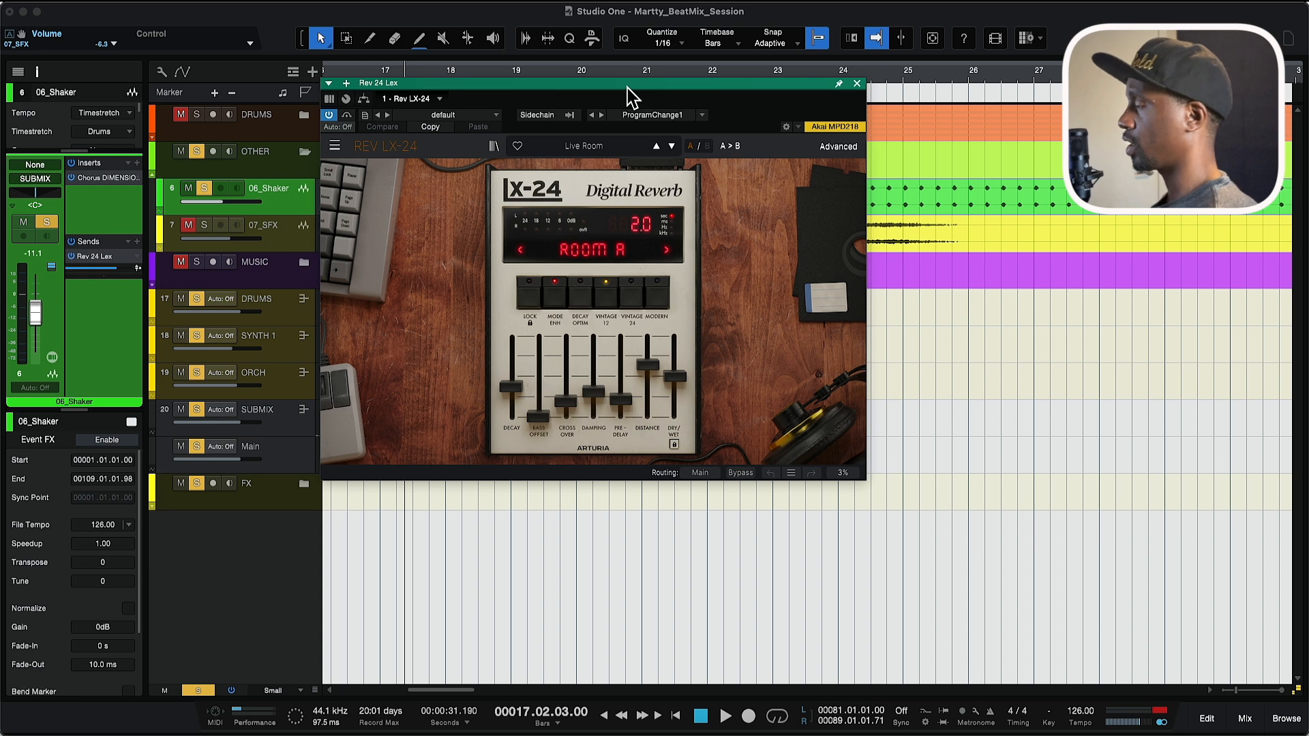
left_click(330, 115)
key("space")
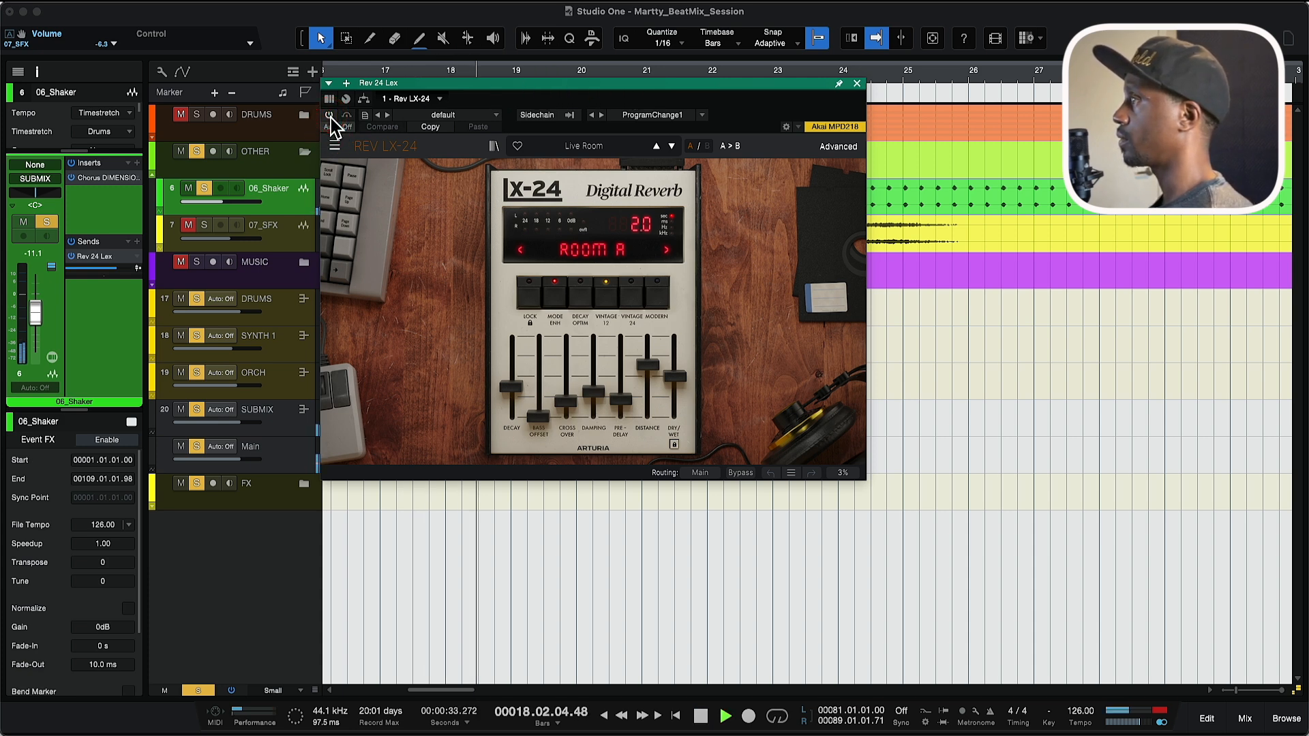
key("space")
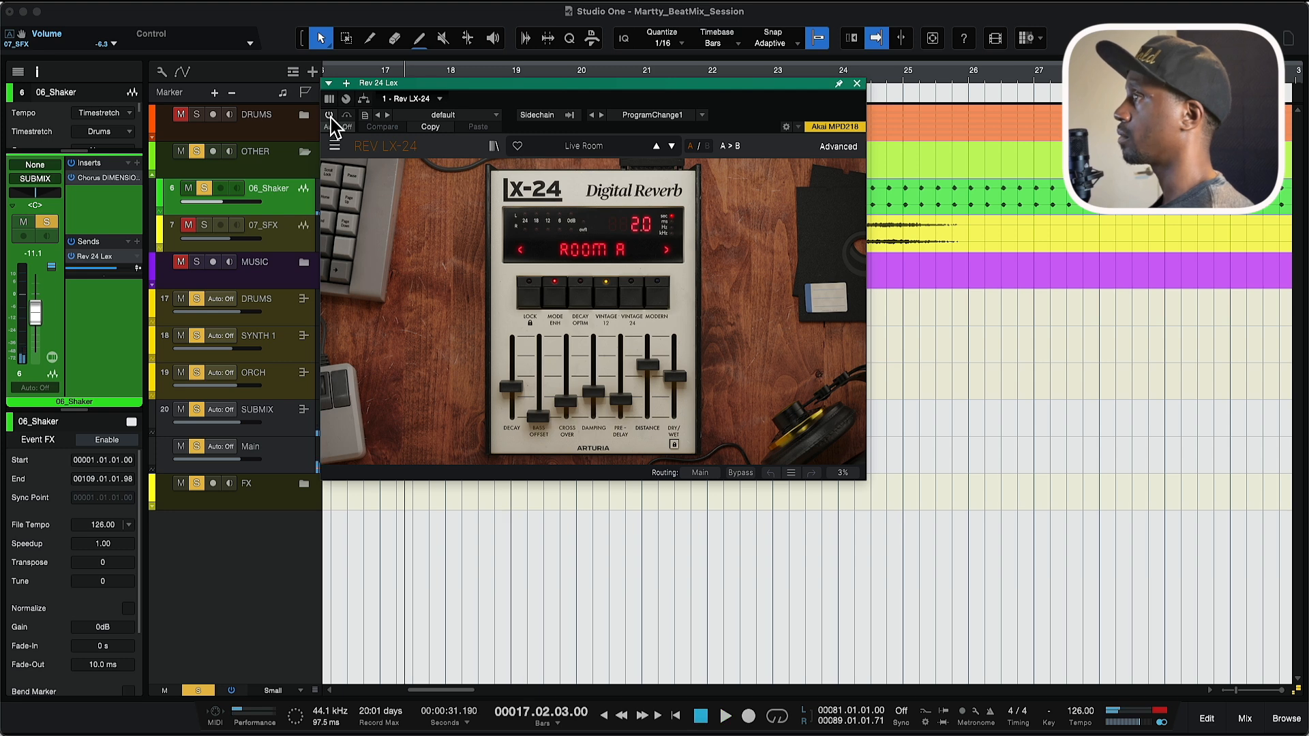
left_click(330, 114)
Step: Switch off the Rev 24 Lex send on 06_Shaker and audition the shaker without reverb from 17.02.03
left_click(70, 257)
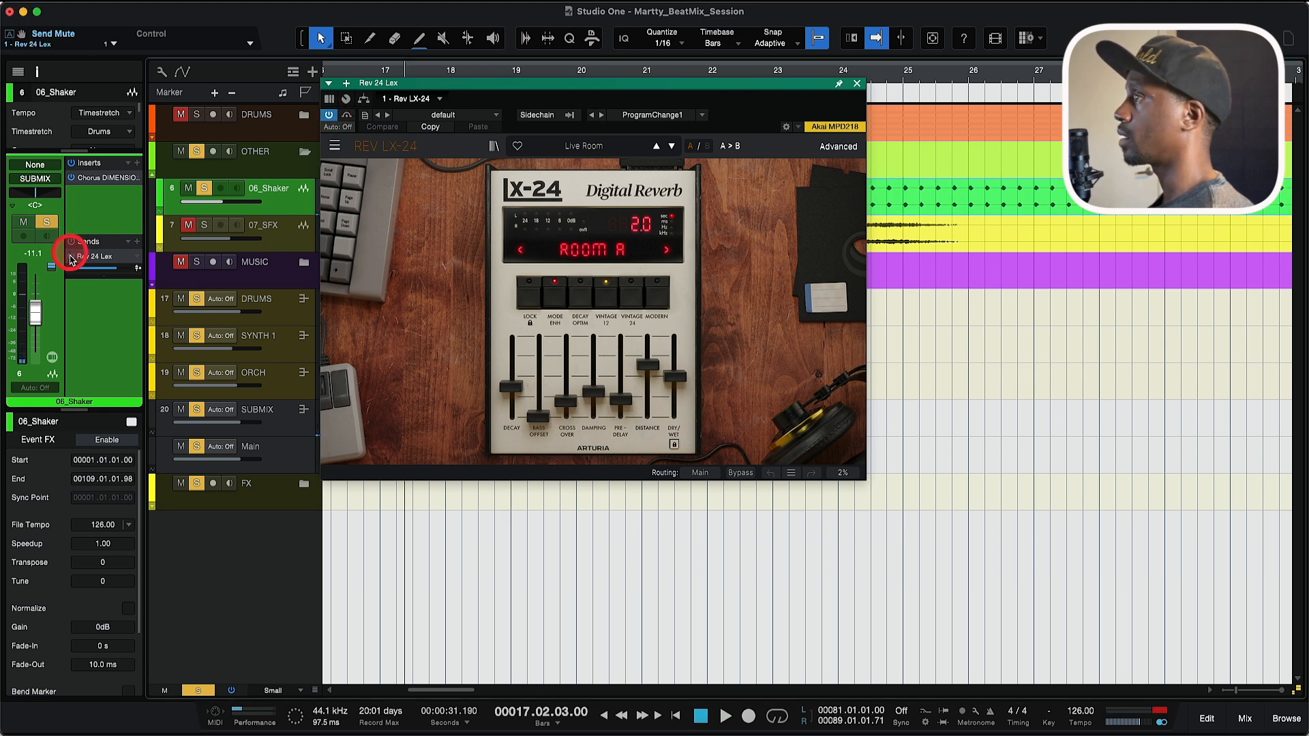
key("space")
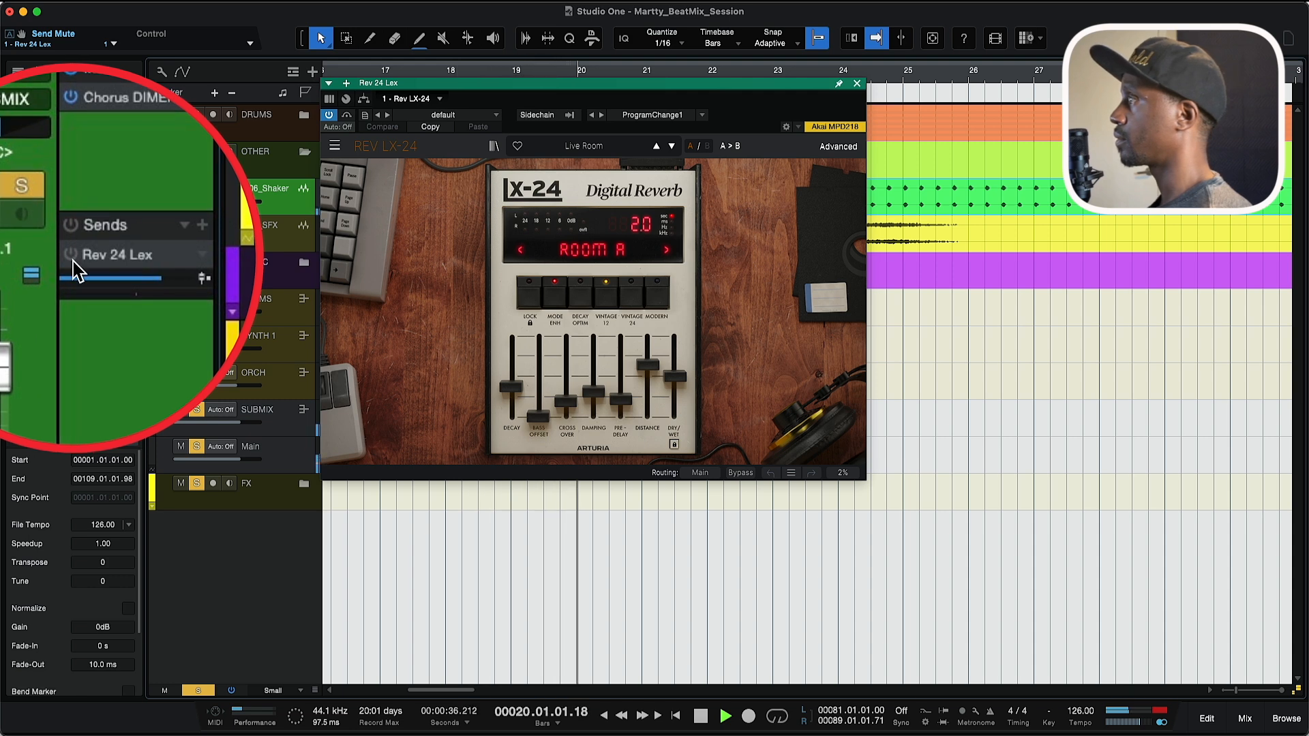
key("super+space")
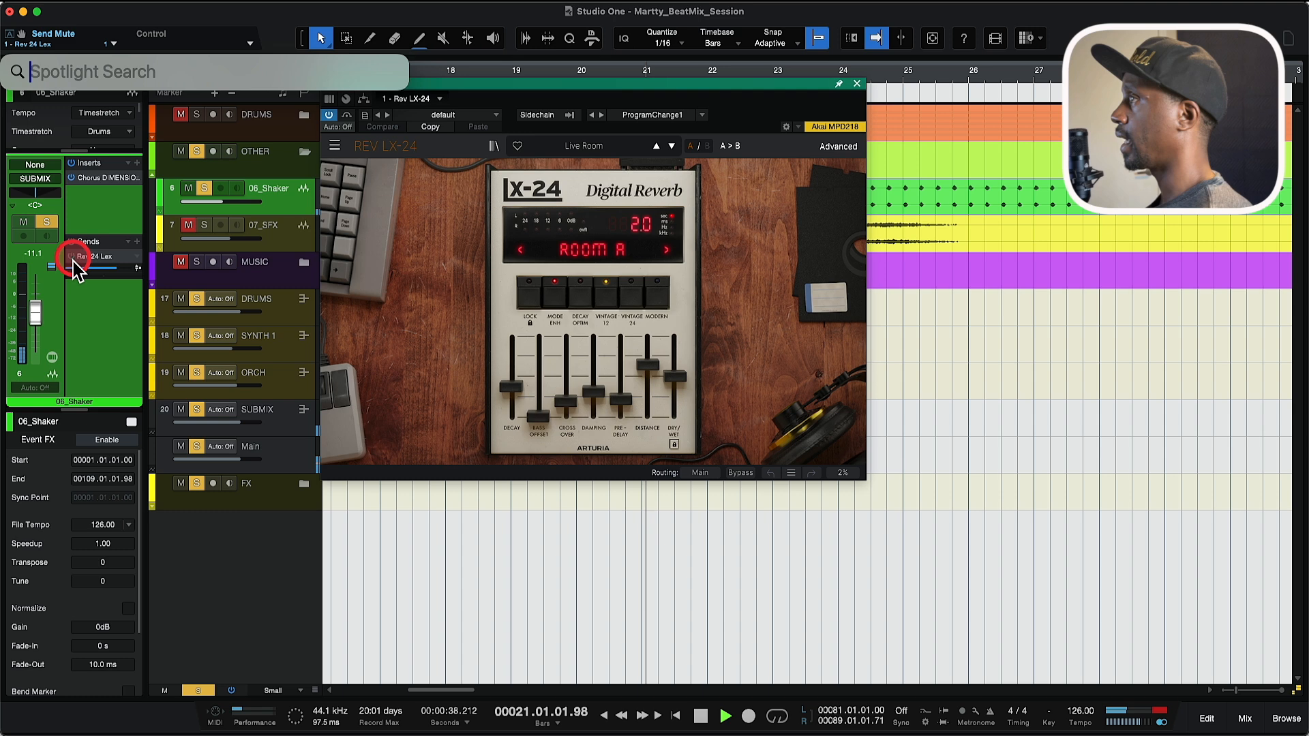
Step: Switch the Rev 24 Lex send back on, audition the shaker with the reverb, and close the Rev LX-24 window
left_click(71, 307)
key("space")
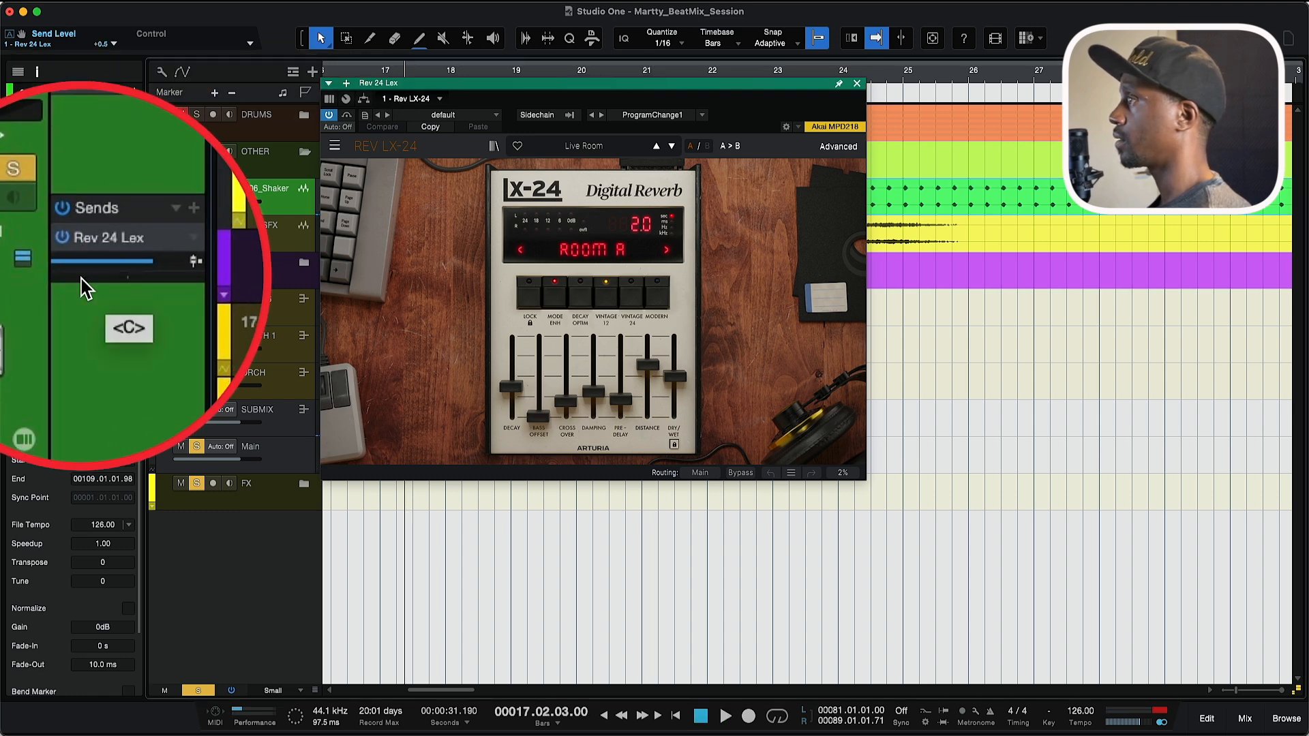
key("space")
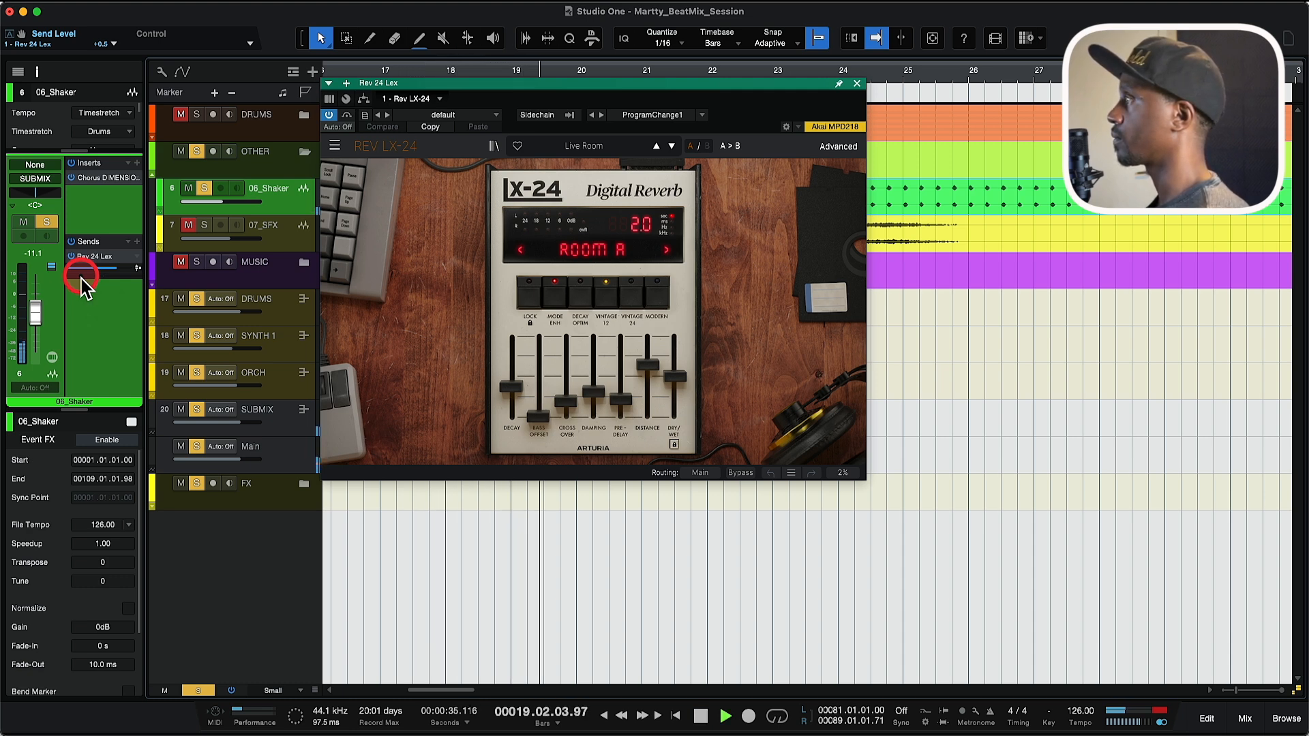
key("space")
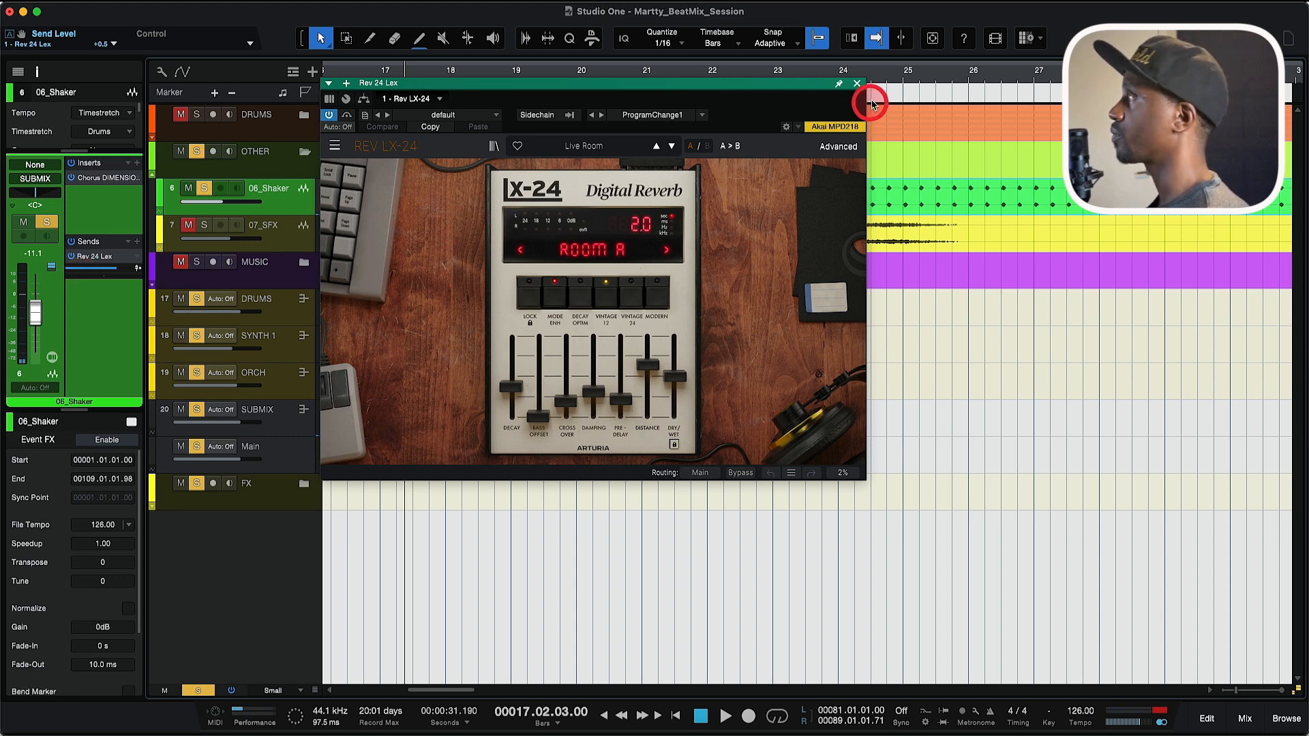
left_click(857, 85)
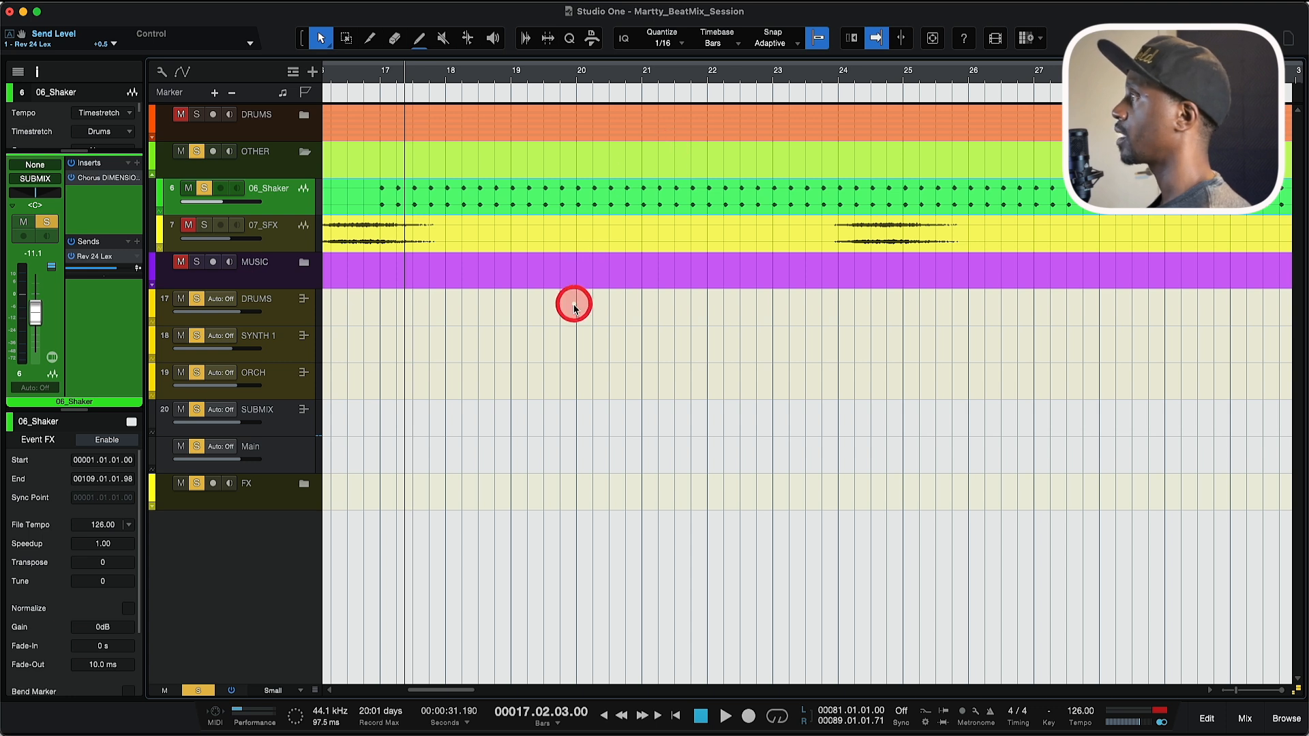
Step: Switch the solo from 06_Shaker to 07_SFX and move the playback position to 16.01.01
scroll(584, 312, "down", 5)
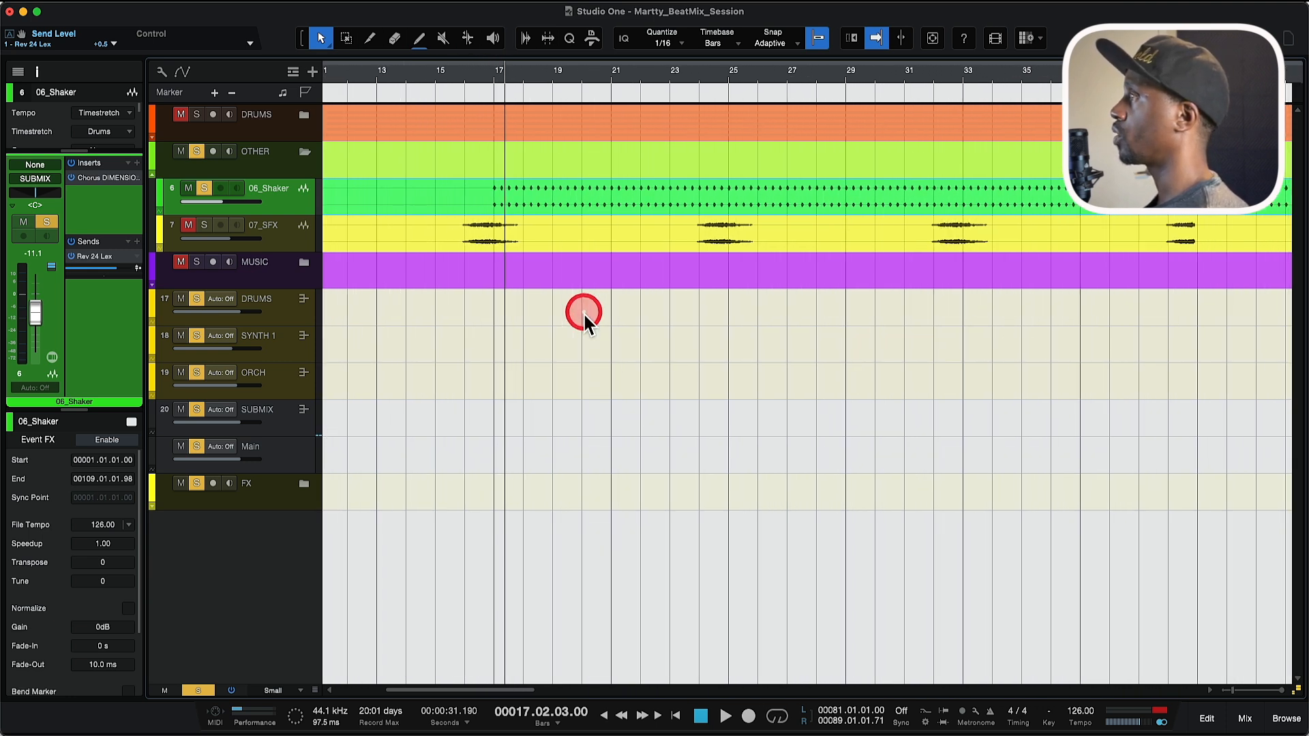
left_click(204, 188)
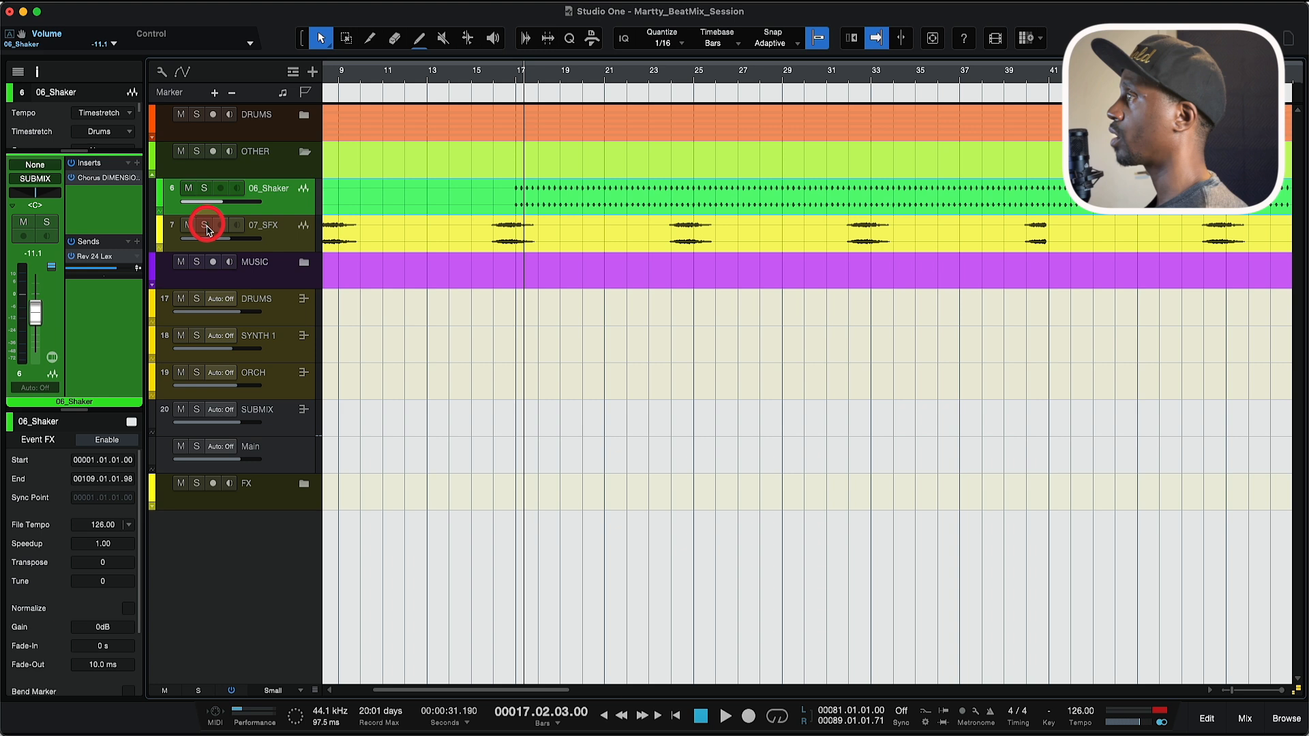
left_click(204, 226)
left_click(493, 79)
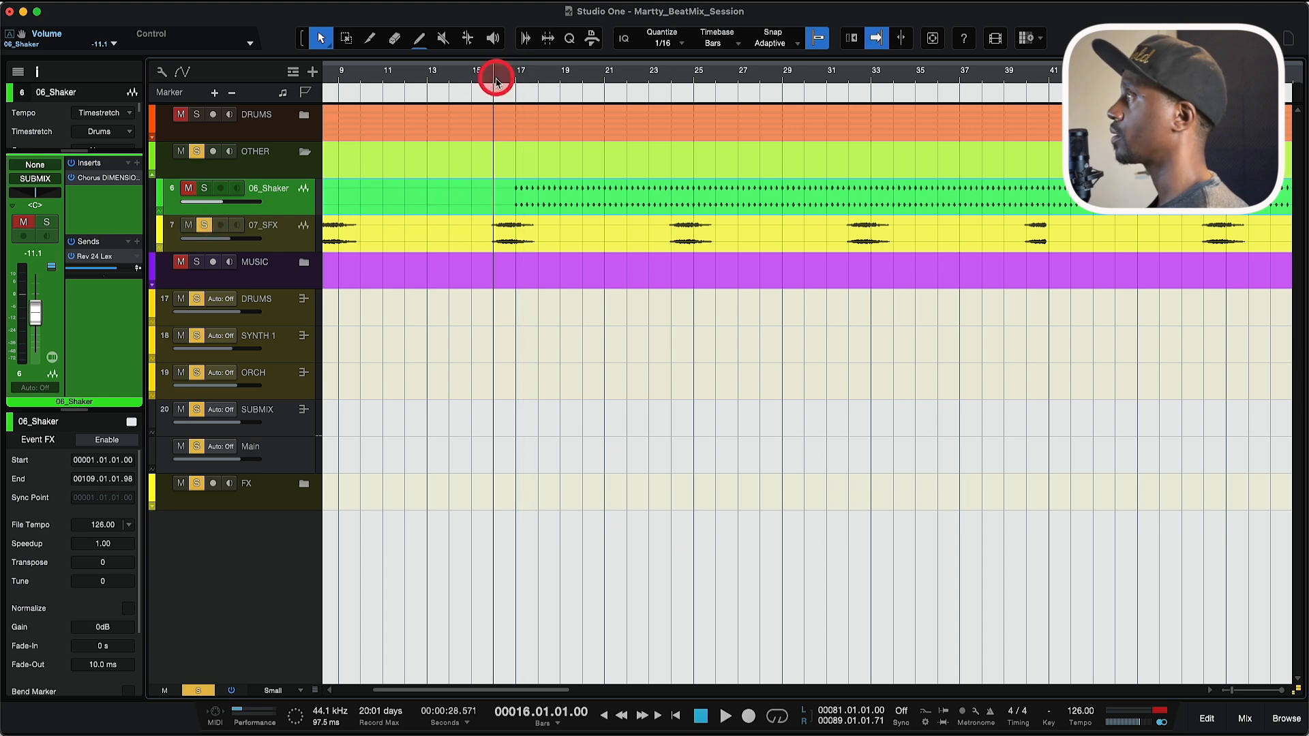
Step: Select 07_SFX to show its channel and audition it from 16.01.01 with the Raum insert bypassed
left_click(295, 232)
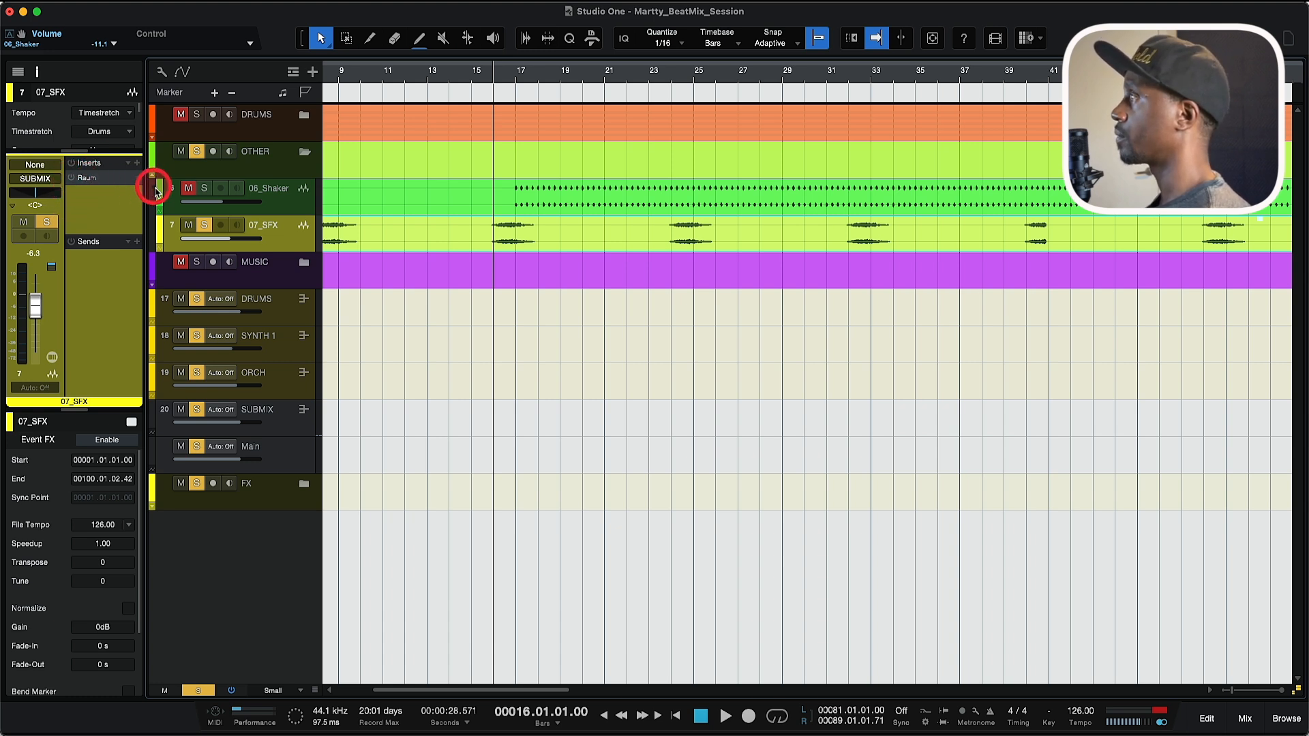
key("space")
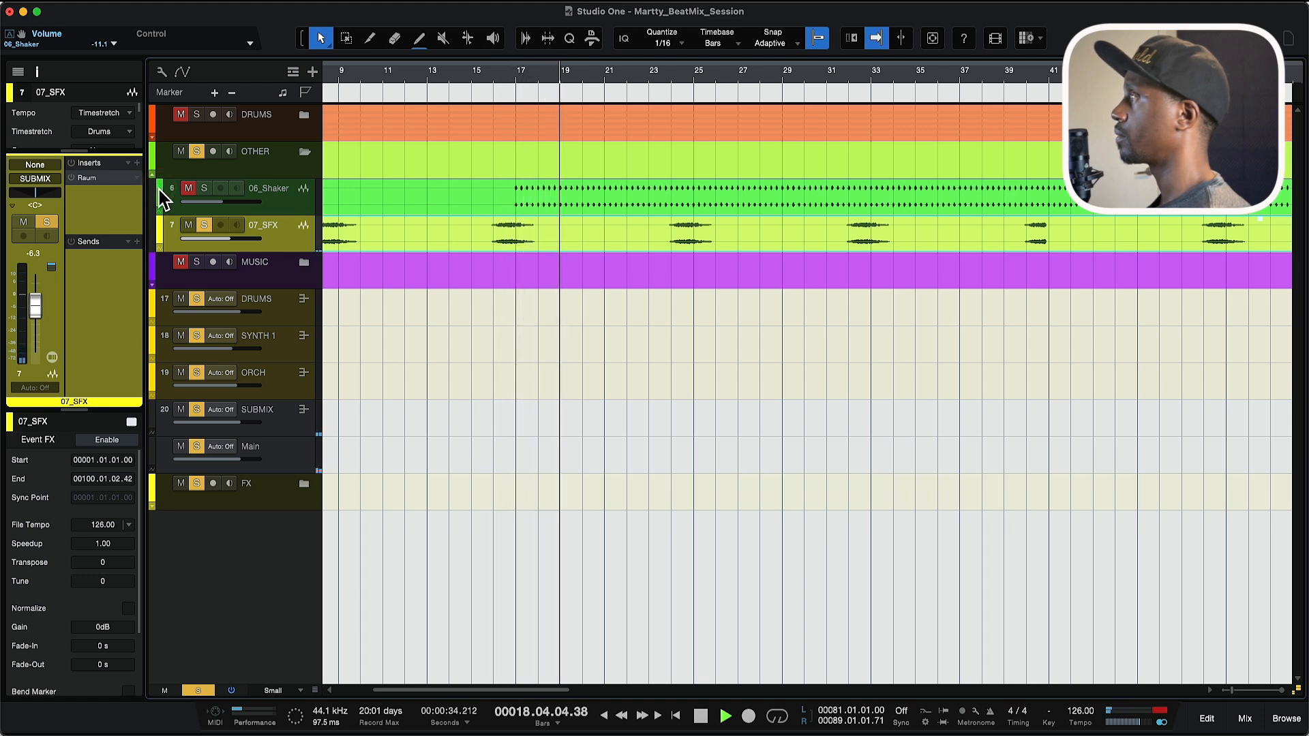
key("space")
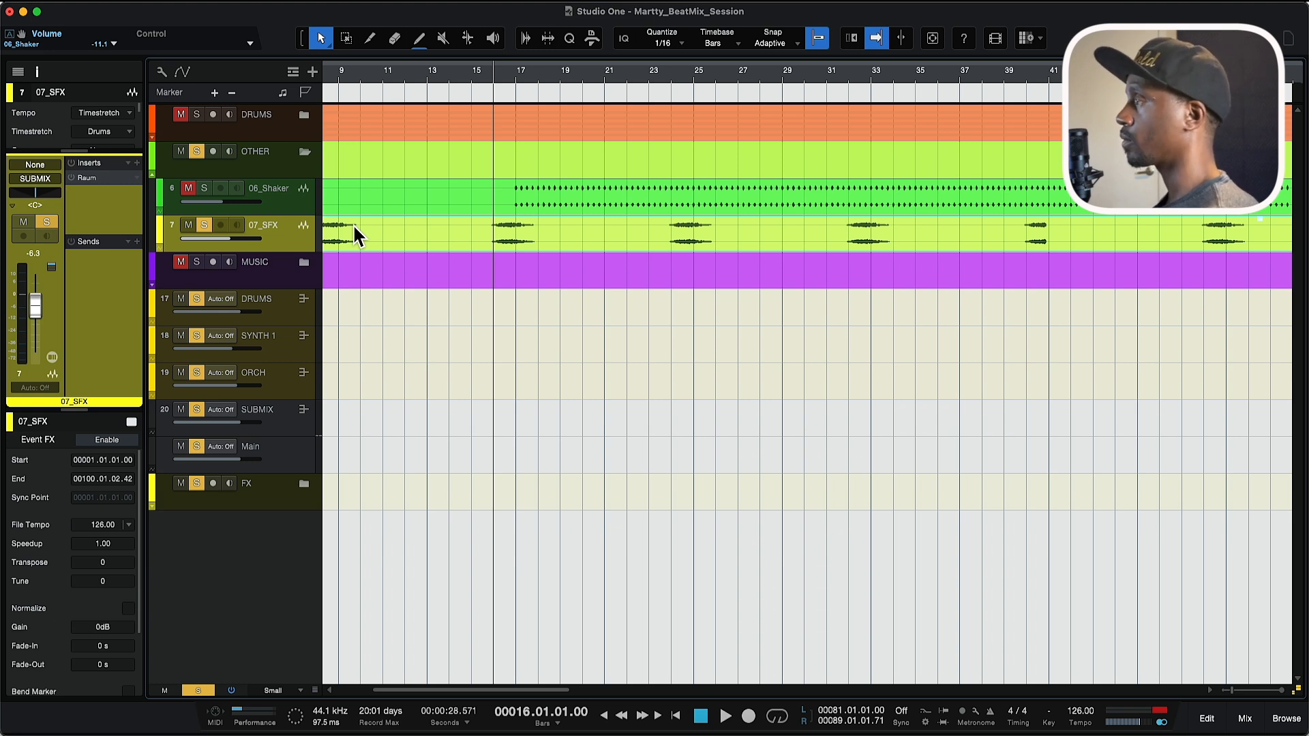
Step: Switch the Raum insert on 07_SFX back on and bring up its plug-in window
left_click(71, 177)
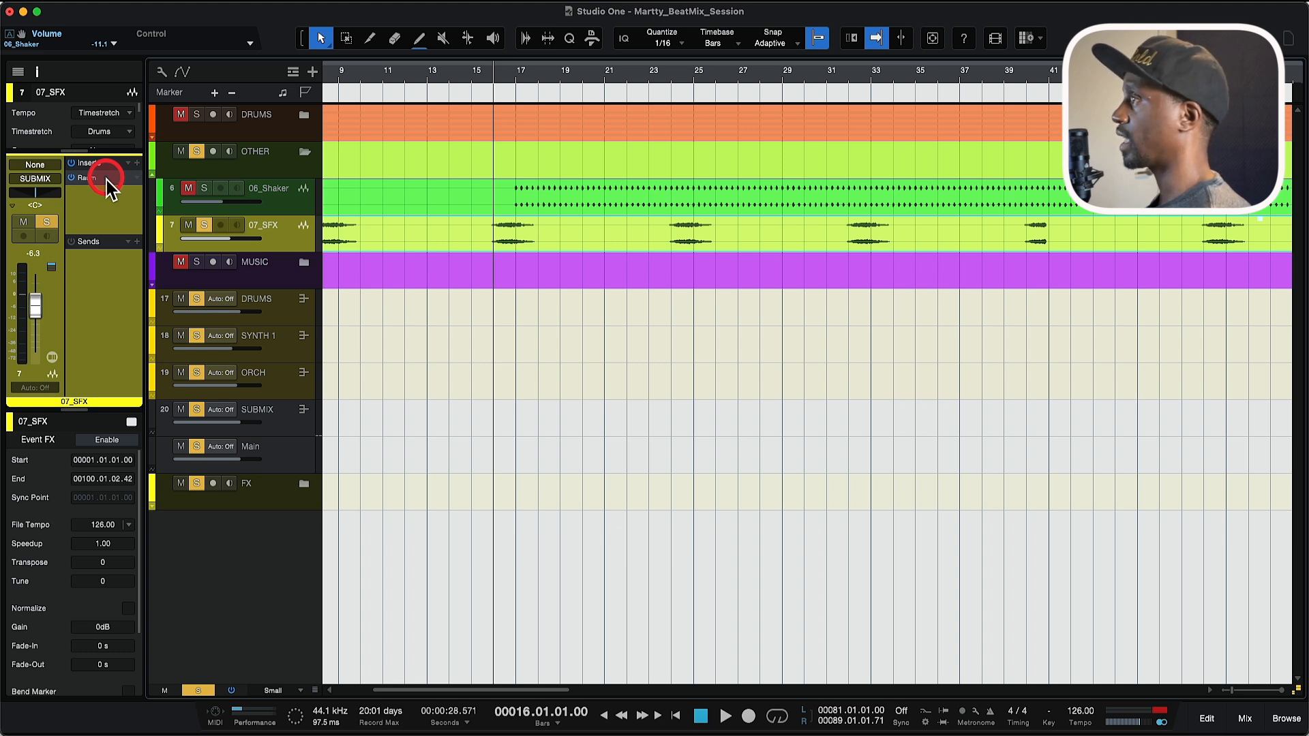
double_click(91, 179)
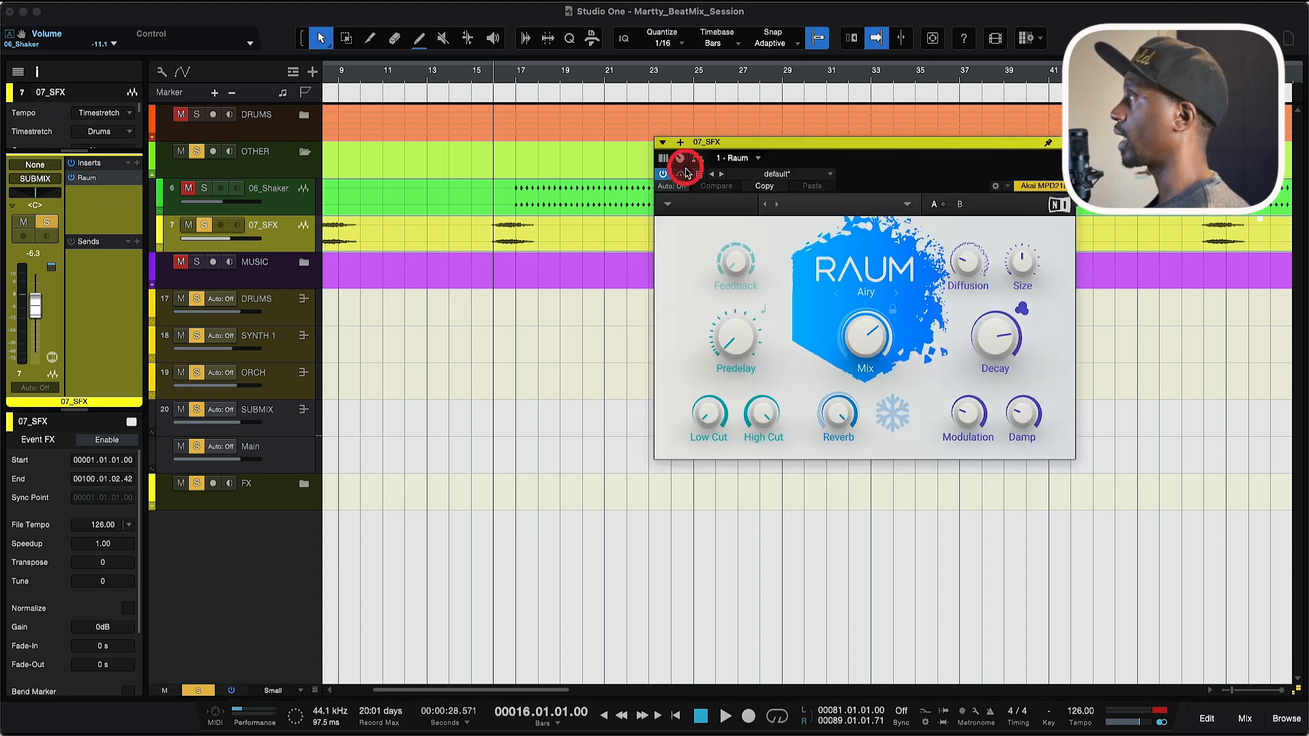
left_click_drag(901, 142, 684, 109)
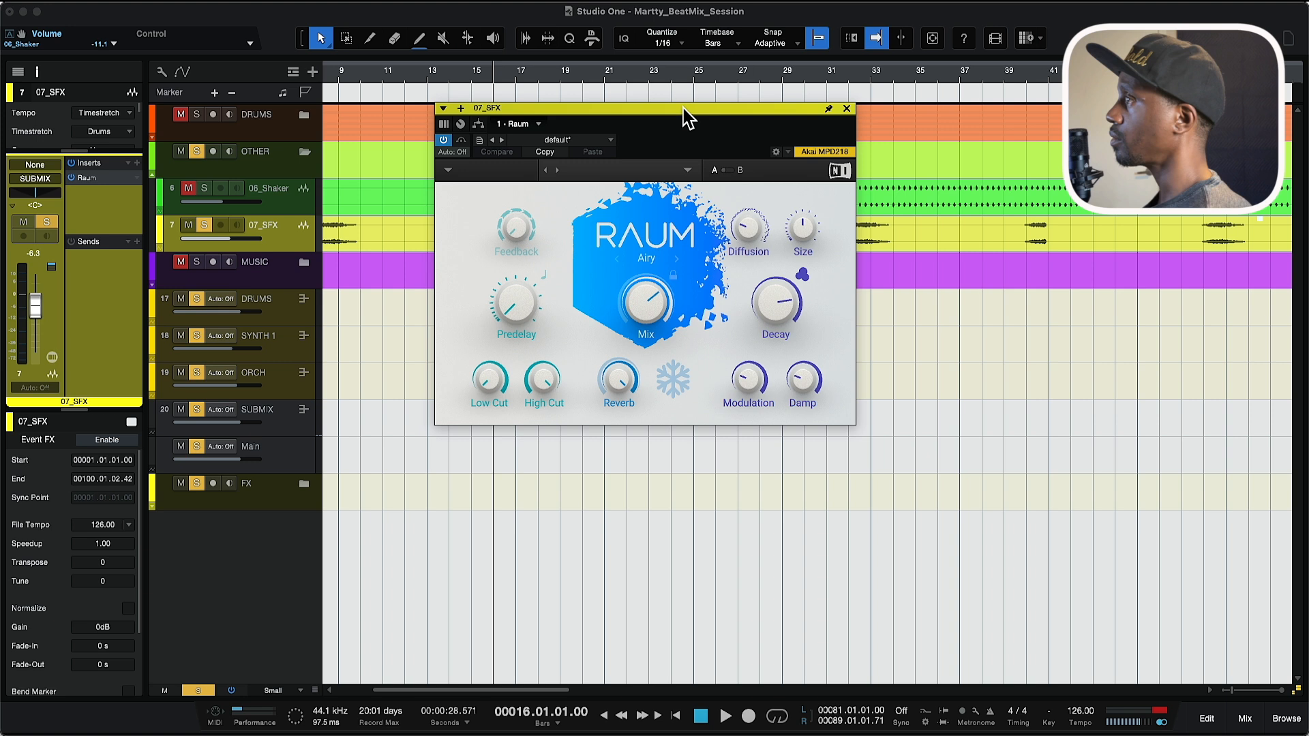
left_click_drag(590, 162, 527, 185)
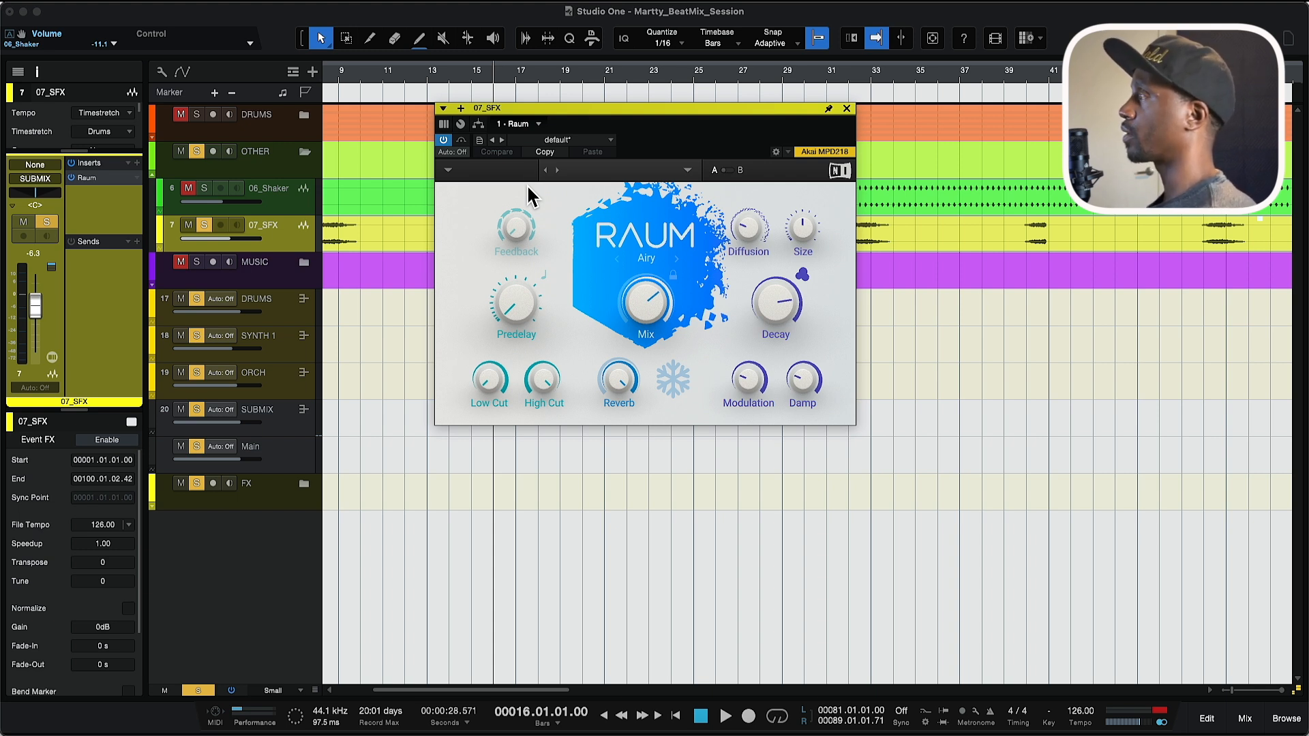
Step: Move the Raum window below the SFX track and audition 07_SFX from 16.01.01 with the reverb active
left_click_drag(600, 109, 629, 227)
key("space")
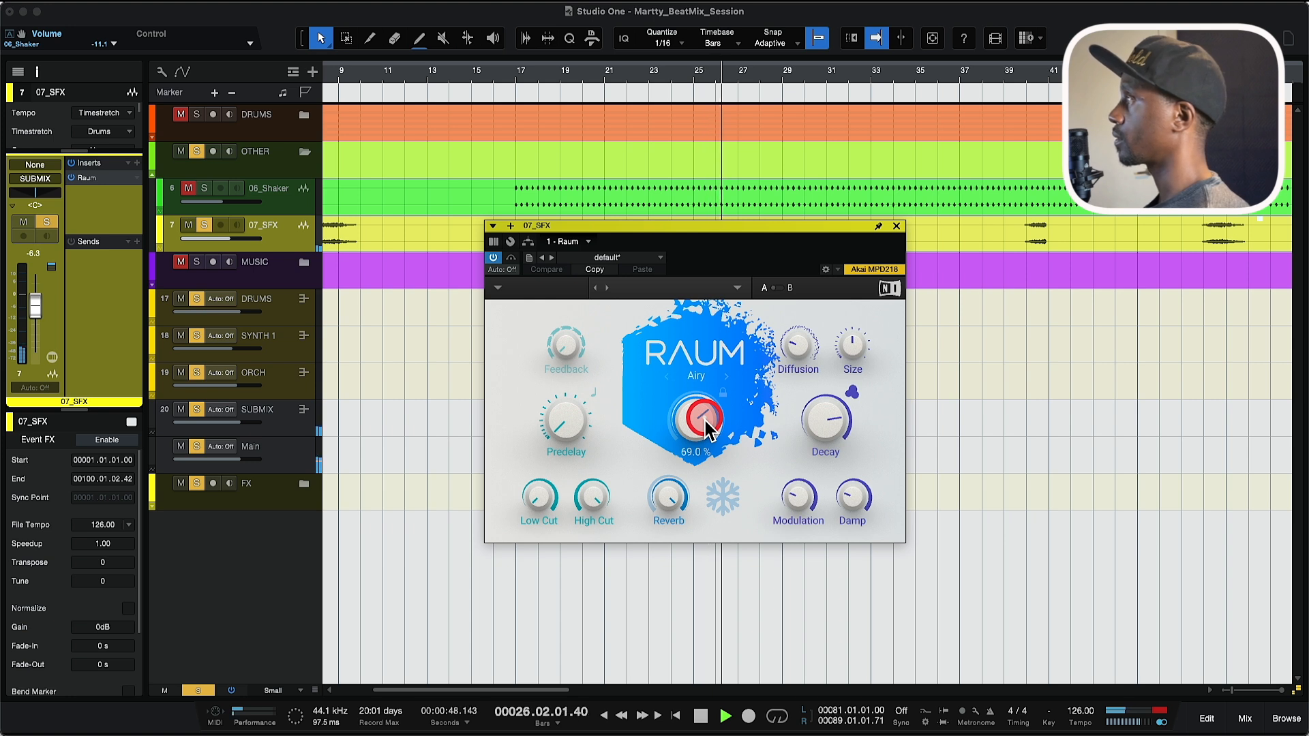
key("space")
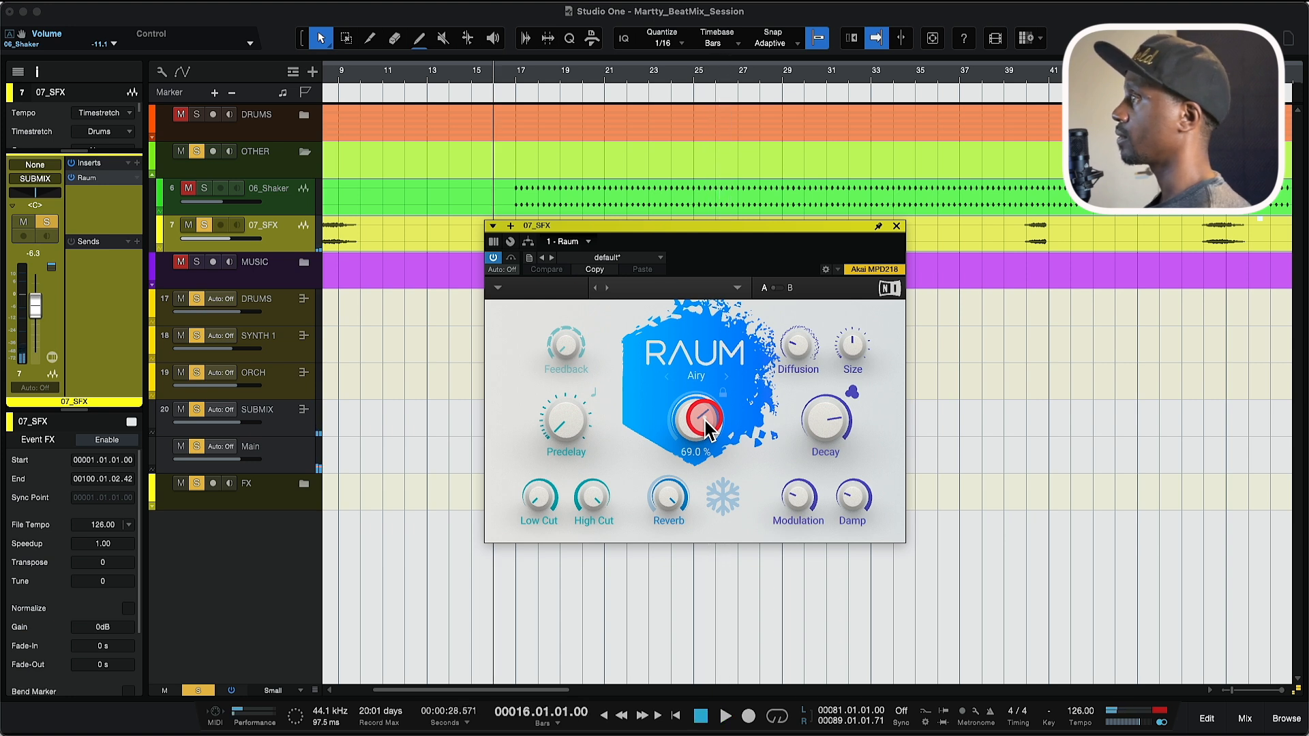
left_click(459, 322)
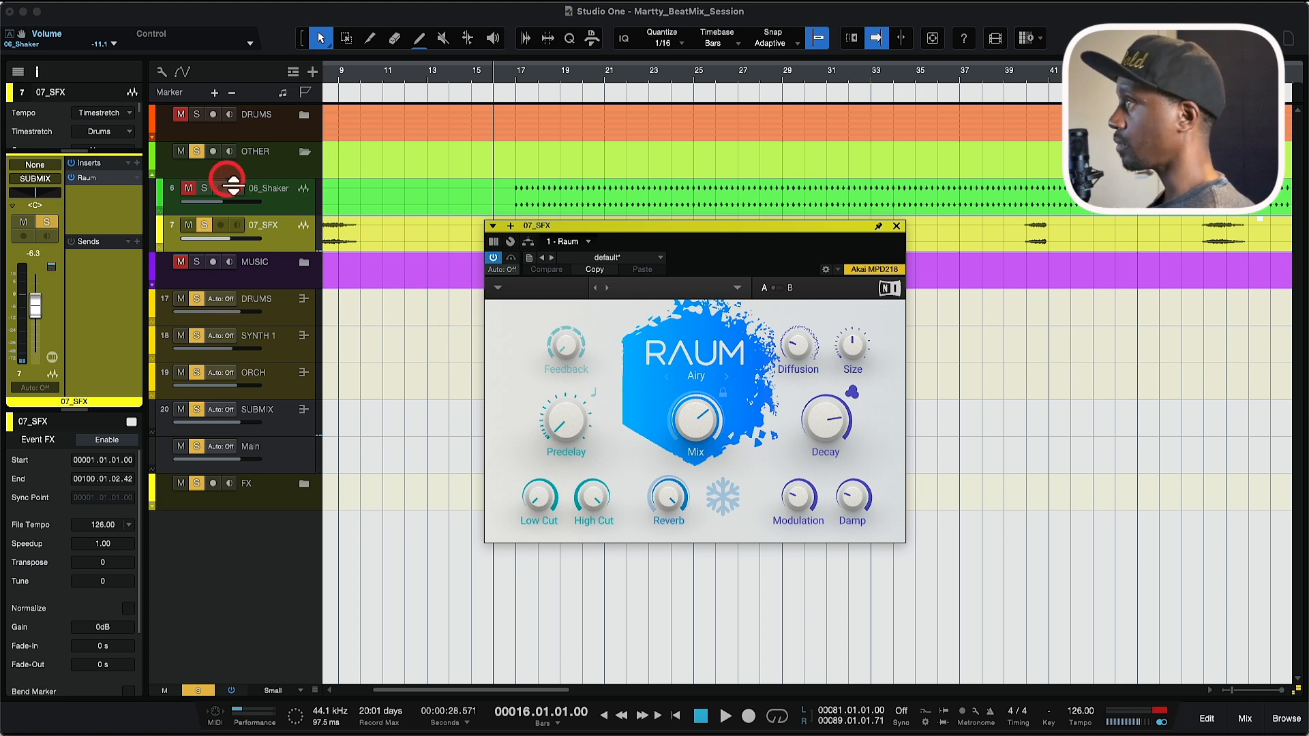
Step: Take 07_SFX out of solo and swap the expanded track folder from OTHER to MUSIC
left_click(203, 225)
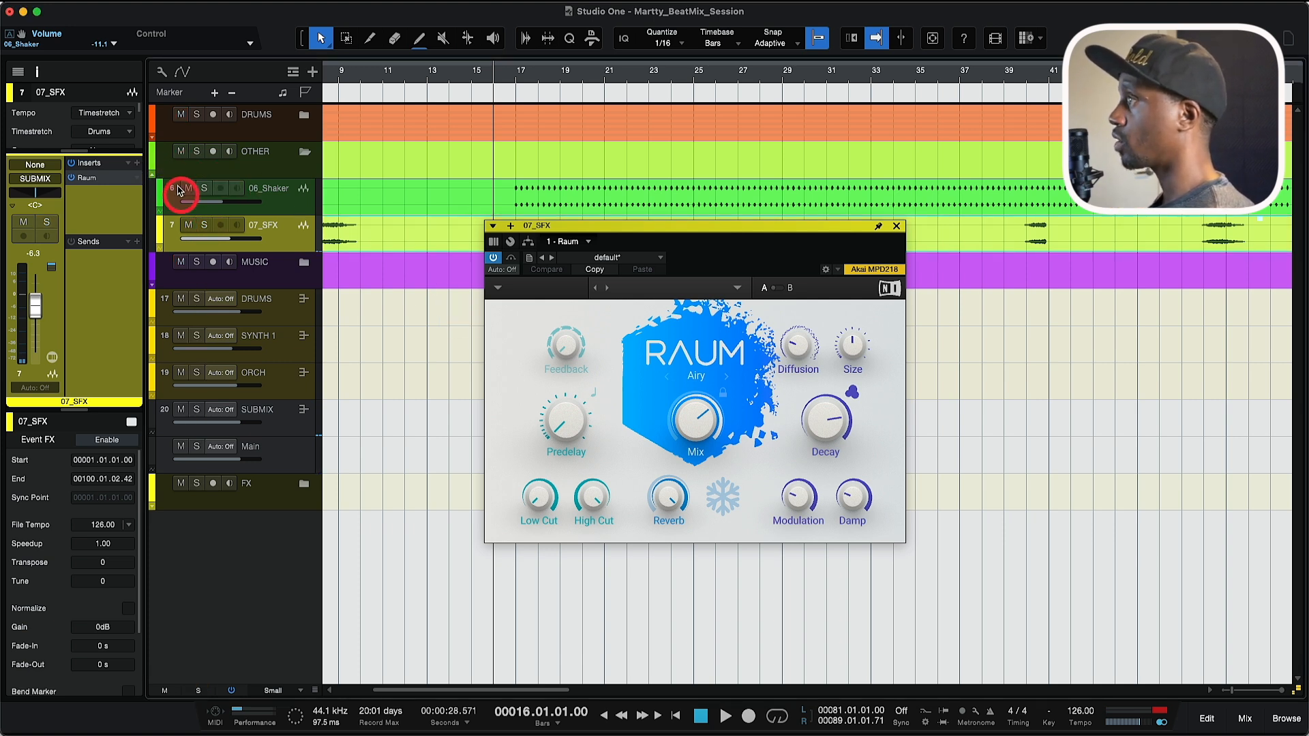
left_click(153, 179)
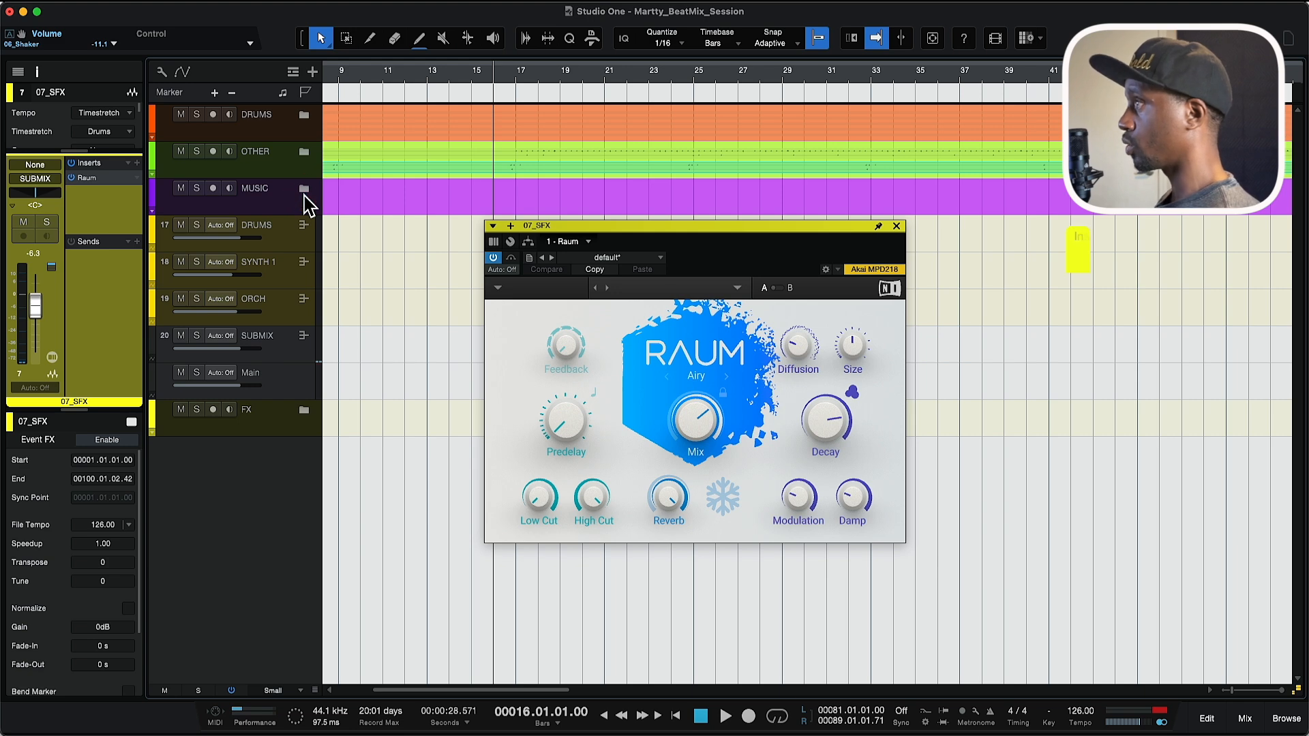
left_click(305, 191)
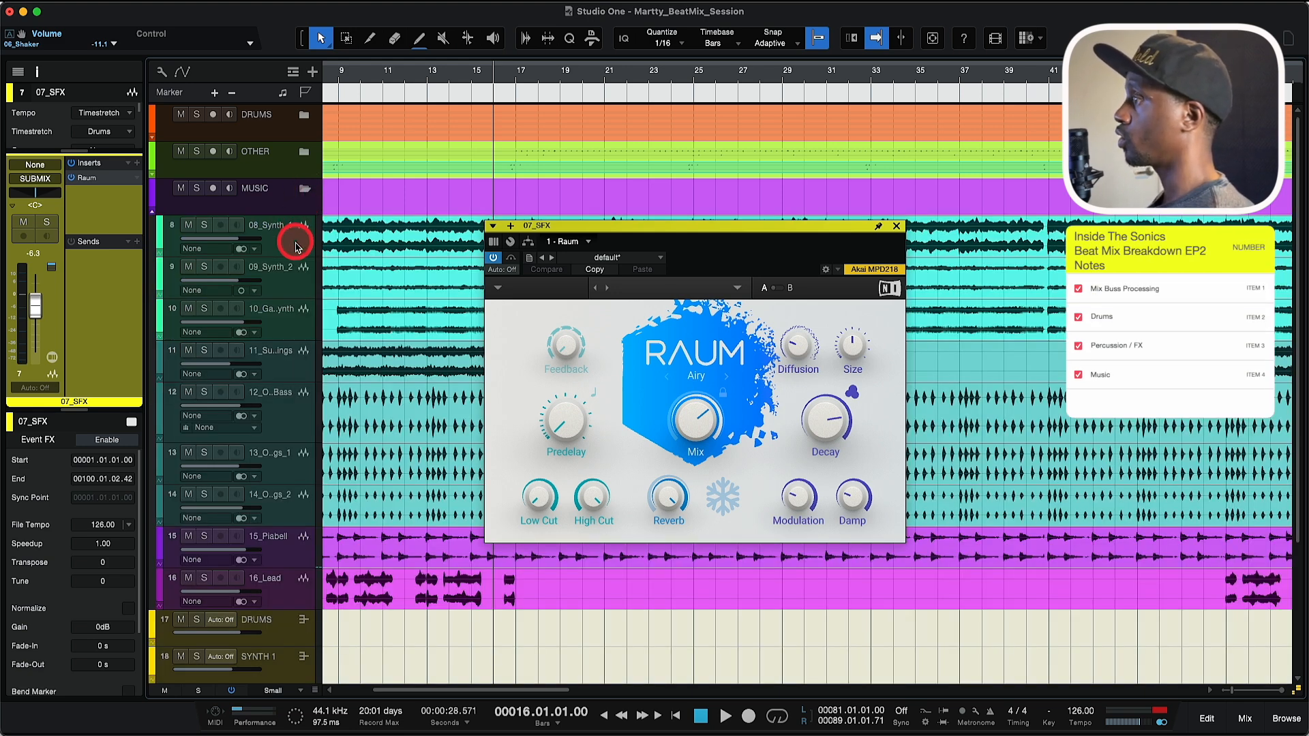
Step: Review the MUSIC folder's channels by selecting synths 08 to 10, orchestral tracks 11 to 14, 15_Piabell, 16_Lead and 14_ORCHStrings_2
scroll(294, 242, "down", 3)
scroll(297, 252, "down", 2)
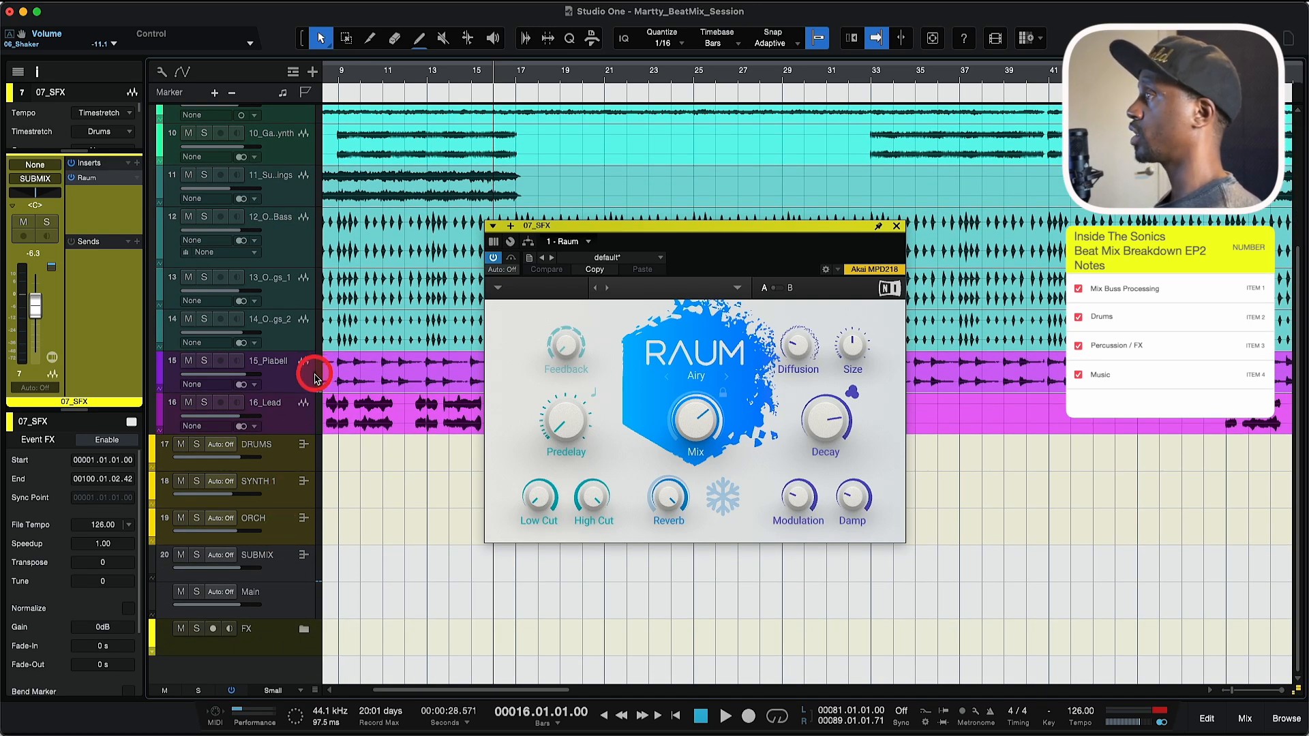
scroll(313, 374, "up", 3)
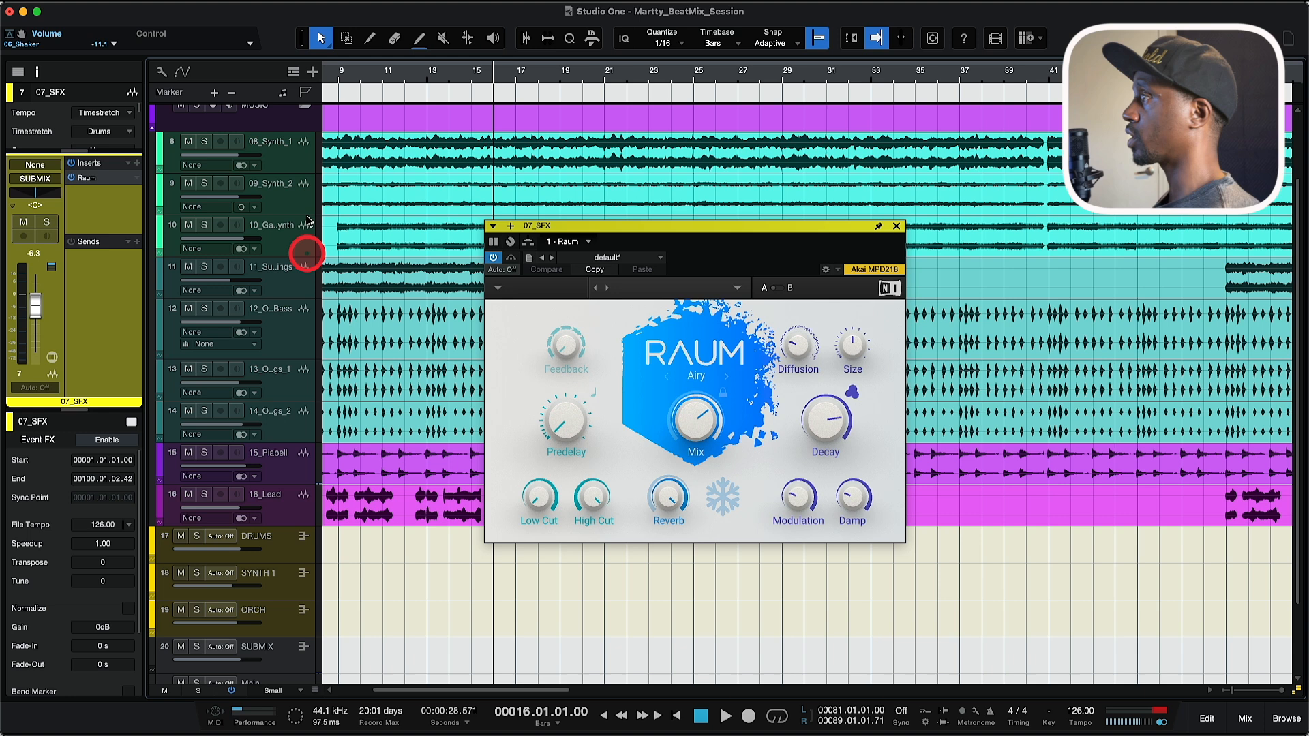
left_click(284, 239)
left_click(289, 179)
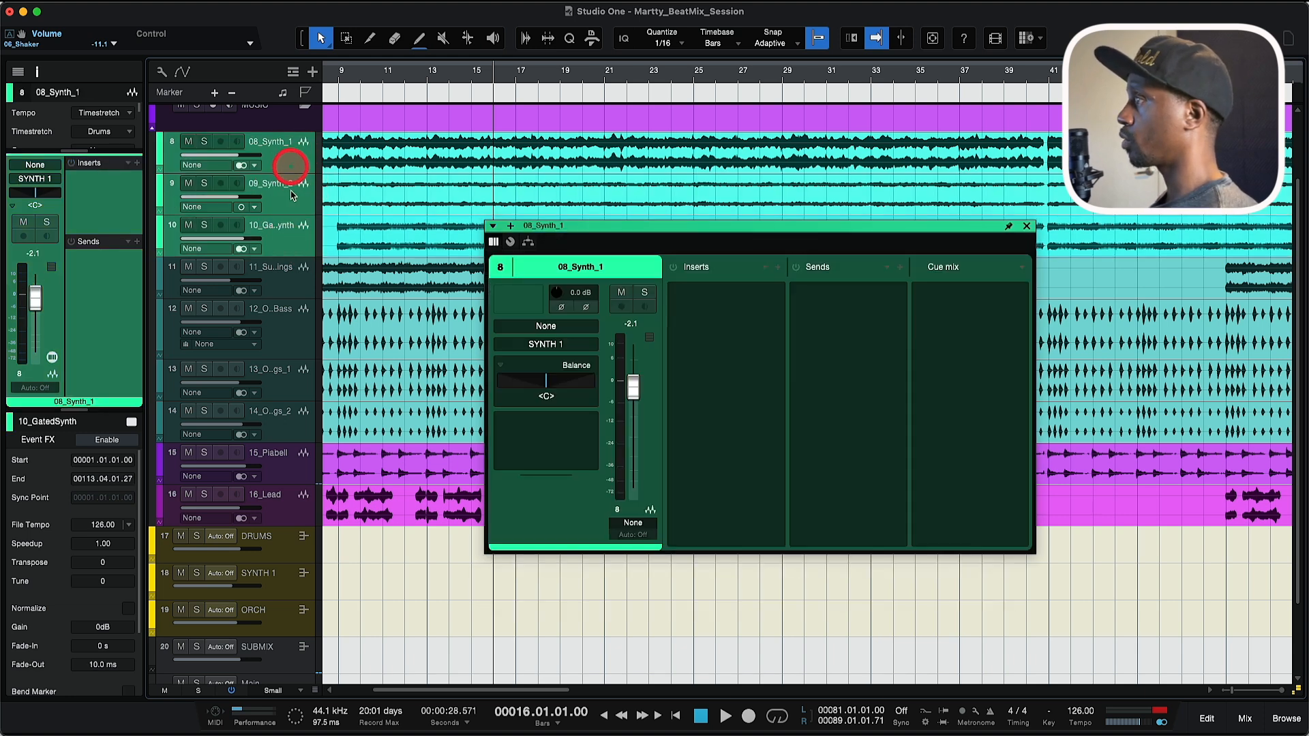
left_click(286, 276)
left_click(285, 429)
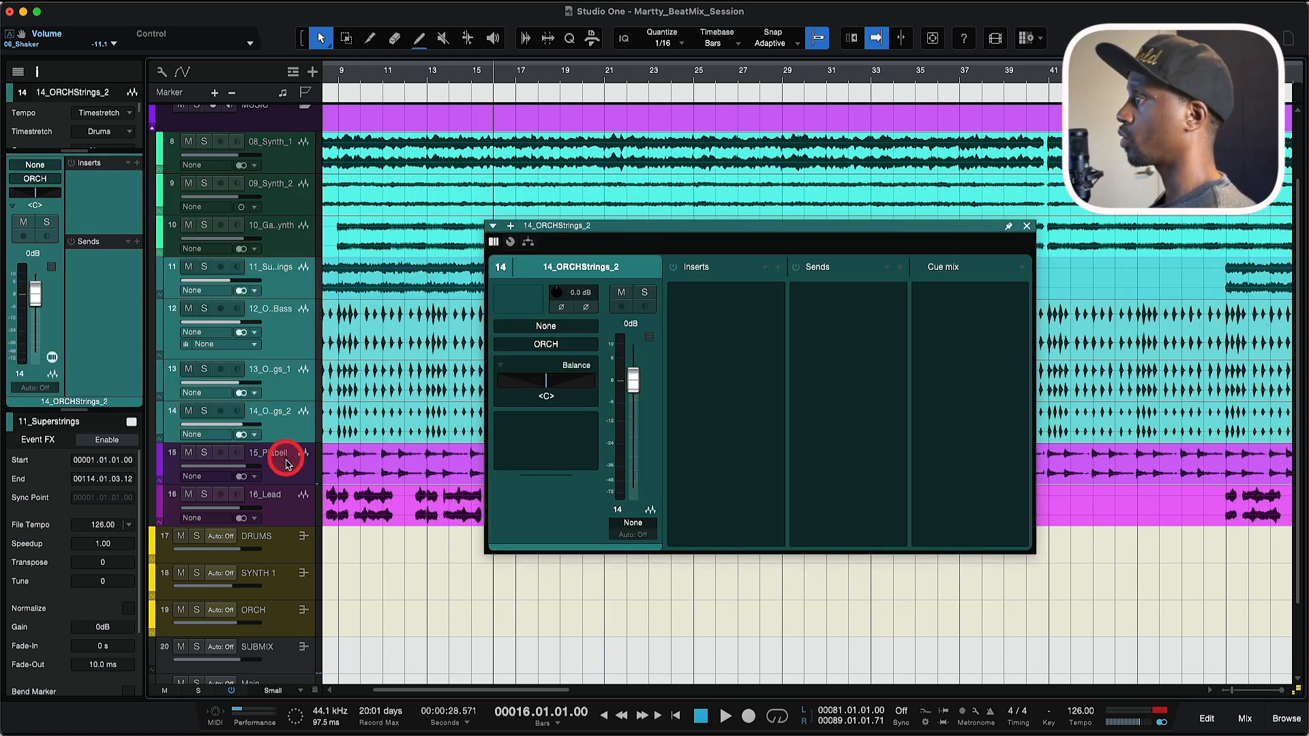
left_click(285, 477)
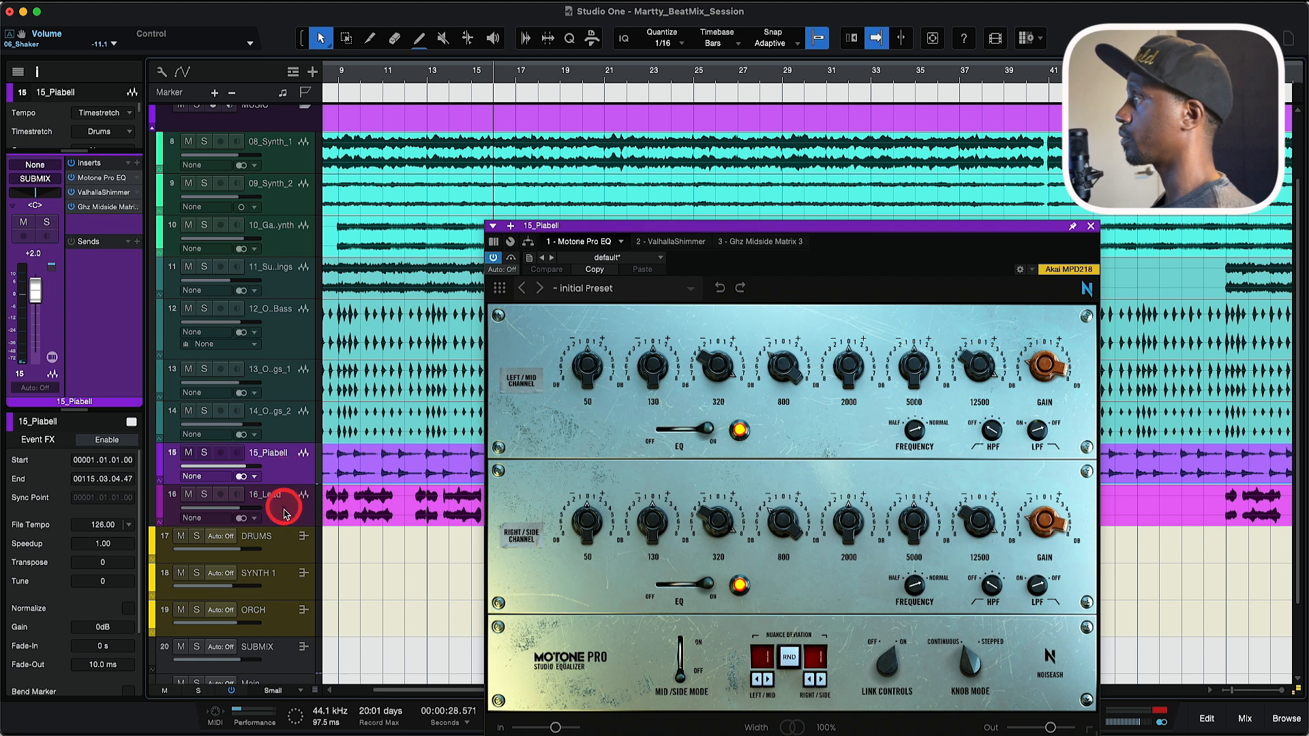
left_click(284, 503)
left_click(293, 433)
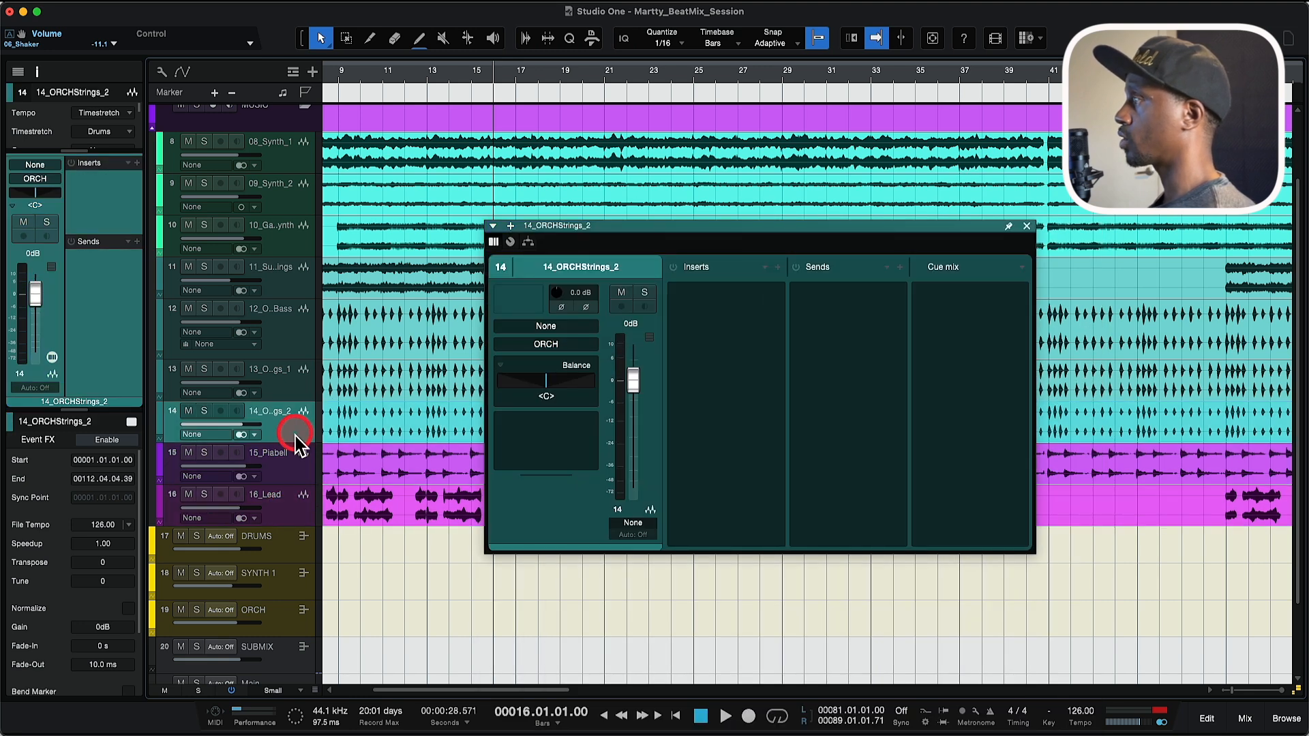
Step: Show the SYNTH 1 bus with its Distinct Pro insert and enlarge the channel's inserts area over the sends
left_click(289, 579)
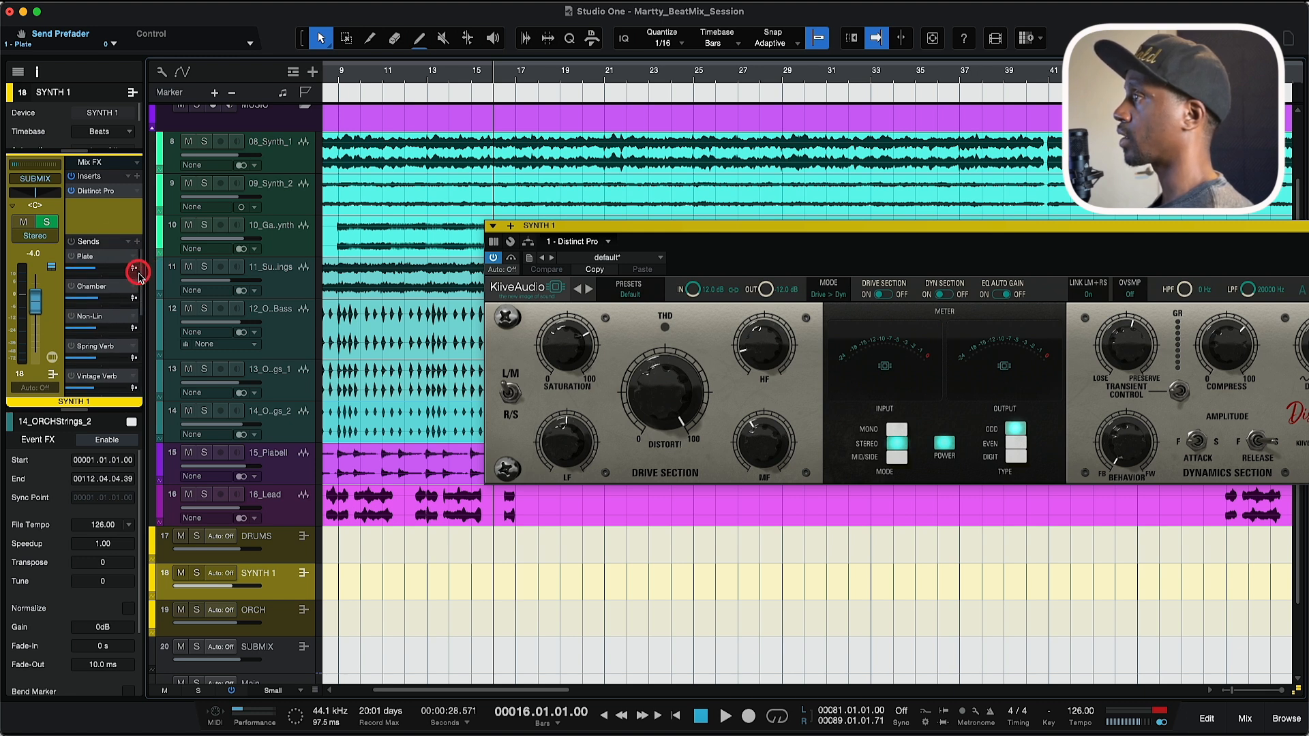
left_click_drag(113, 240, 110, 474)
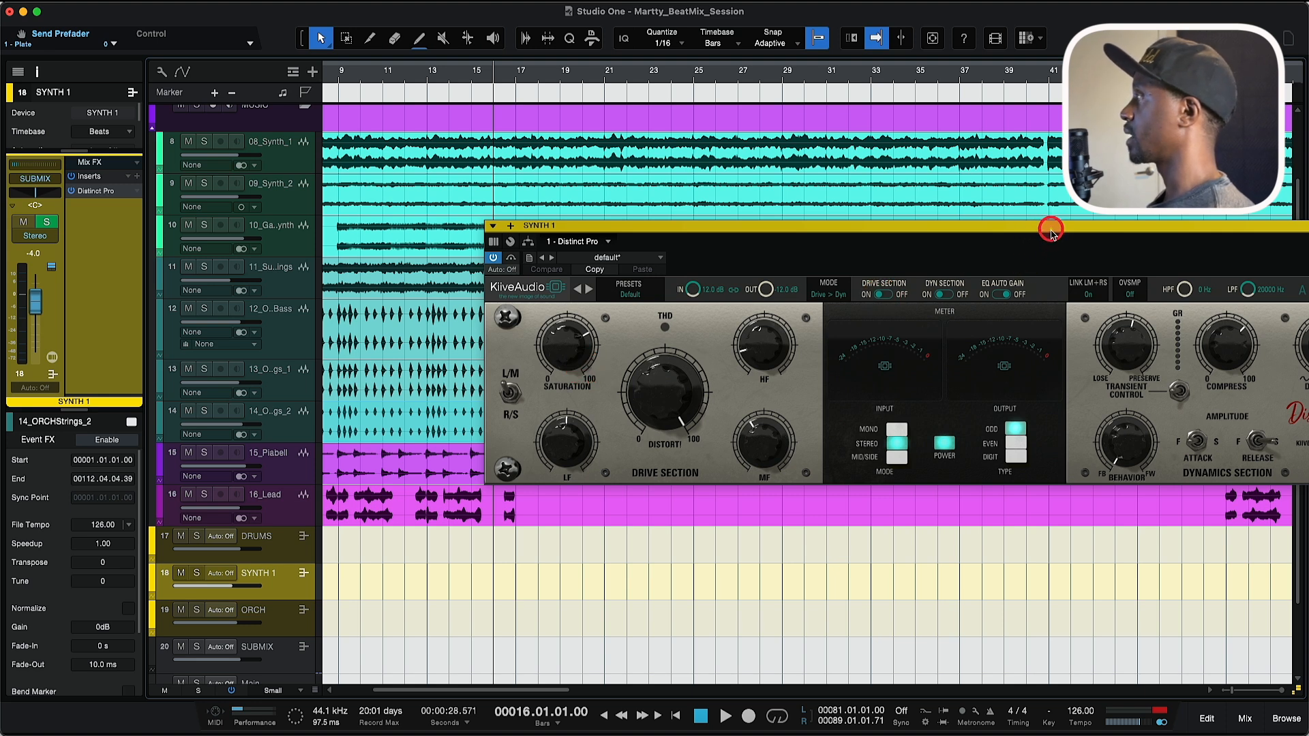
left_click_drag(1050, 234, 805, 189)
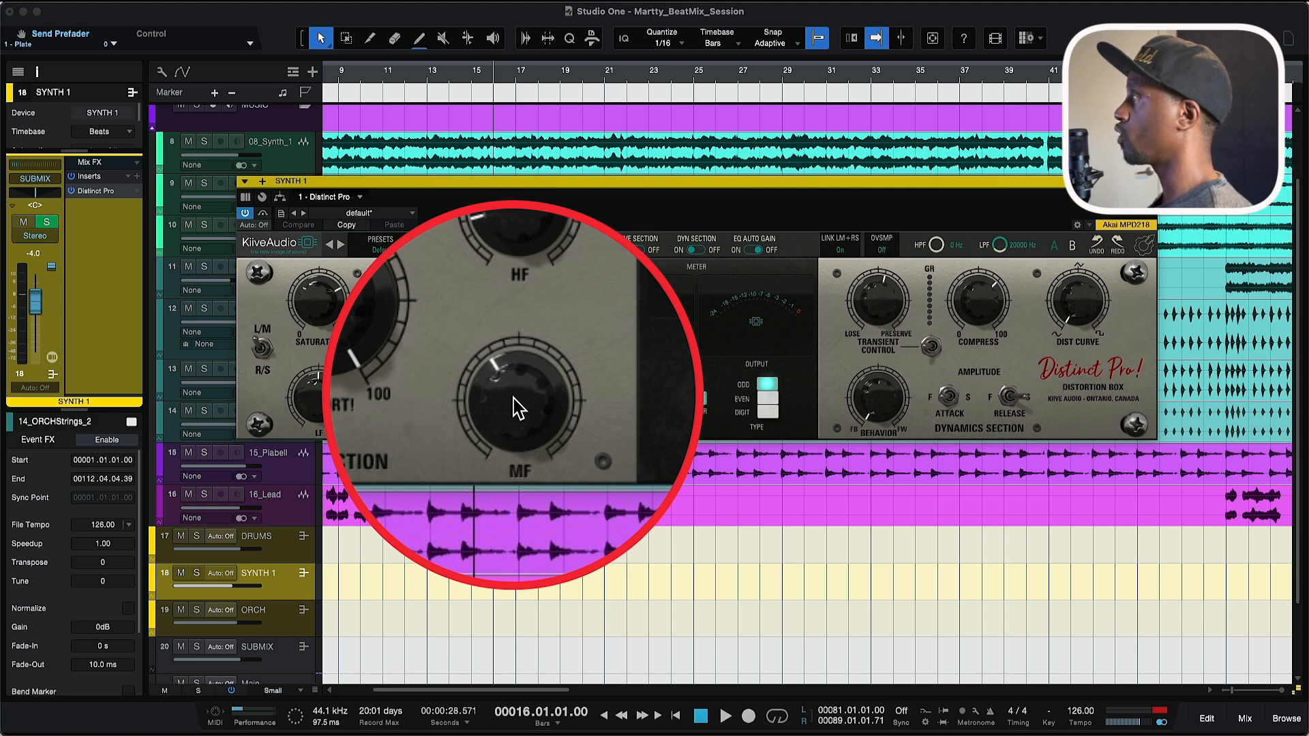
Step: Examine the MF, Saturation and Distort knobs in Distinct Pro's drive section, and bring its dynamics section into view
left_click(515, 401)
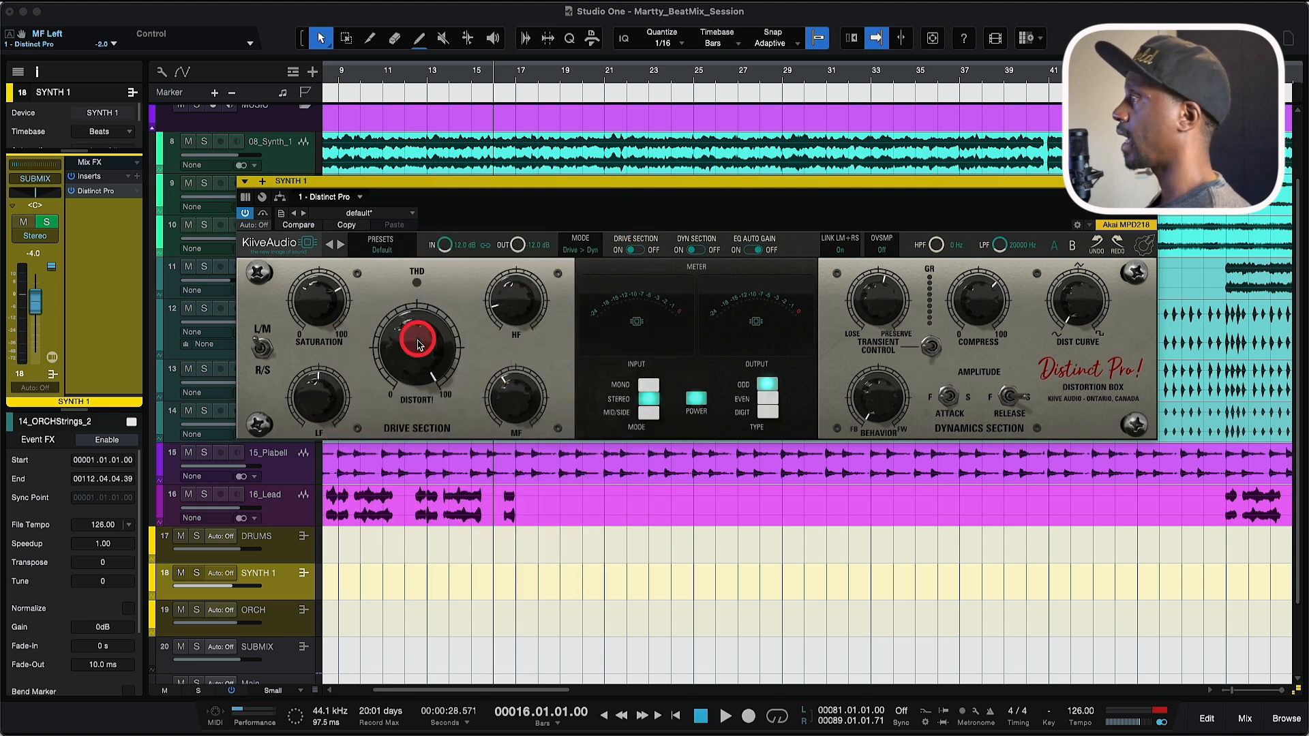
left_click_drag(477, 184, 615, 156)
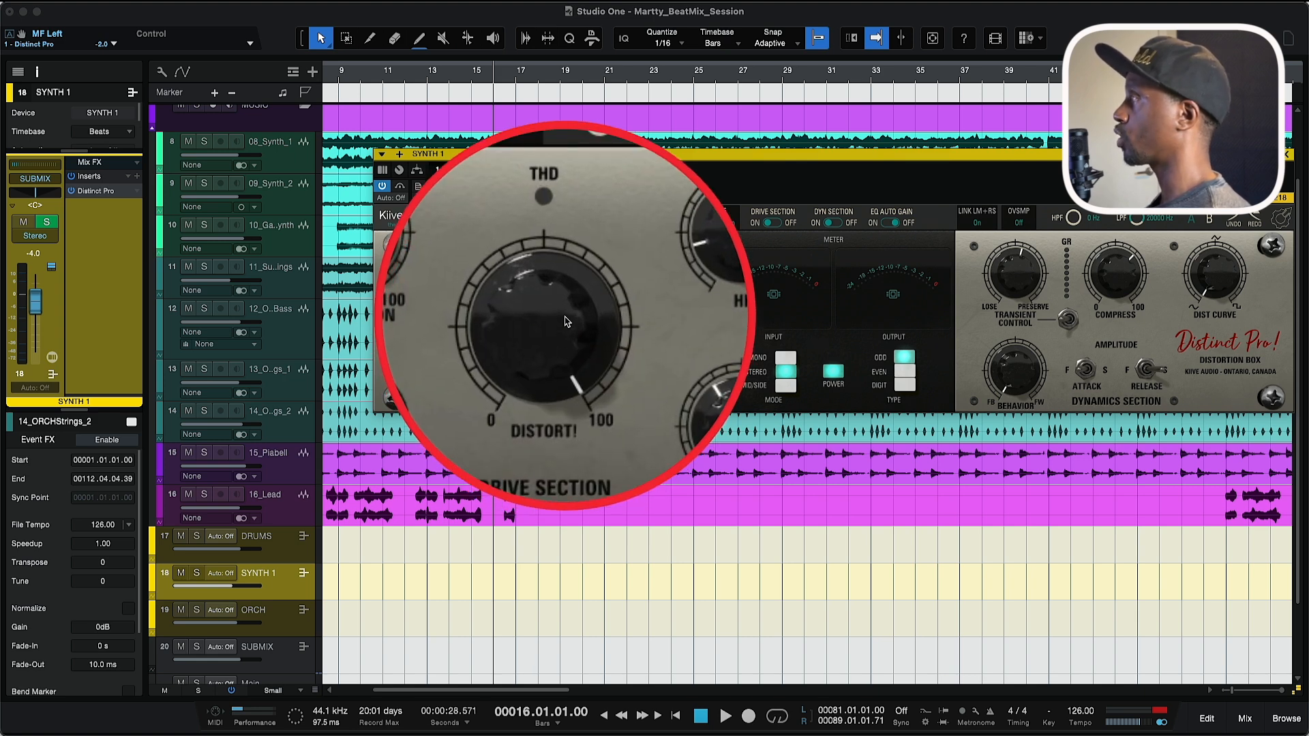
left_click(475, 268)
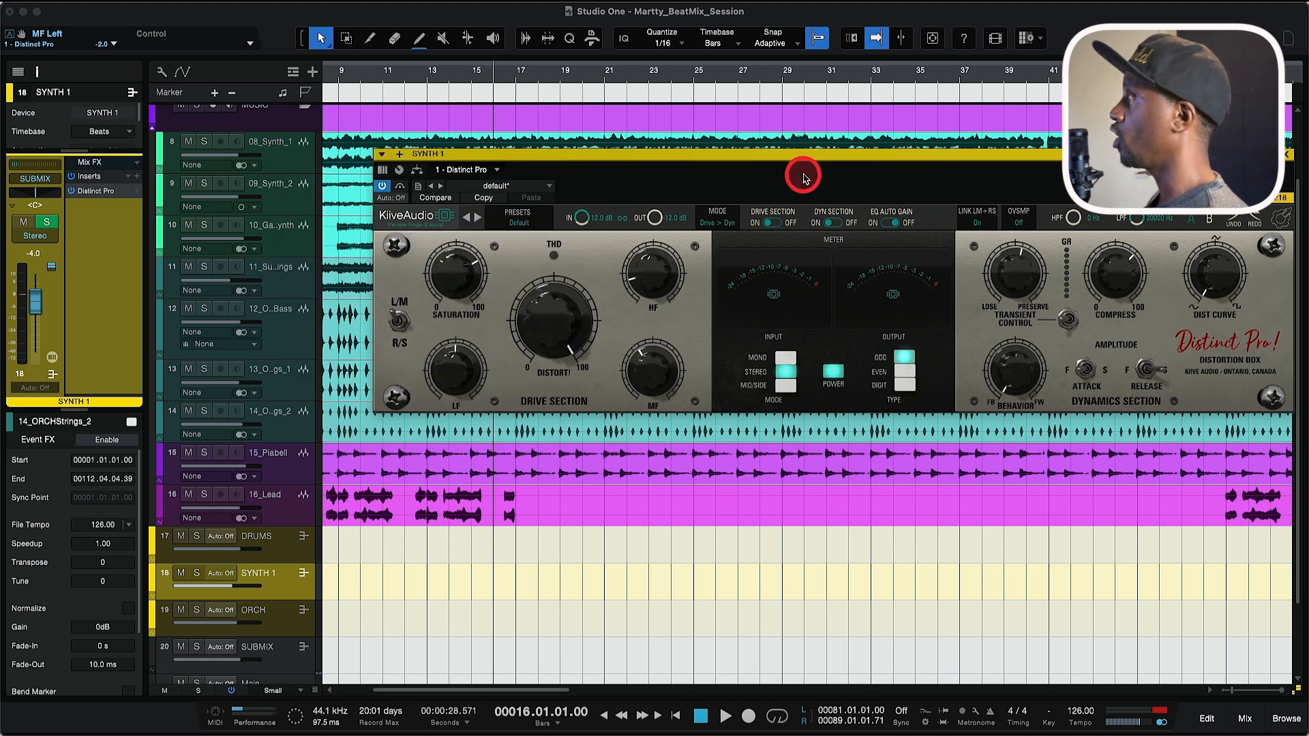
left_click_drag(824, 155, 747, 155)
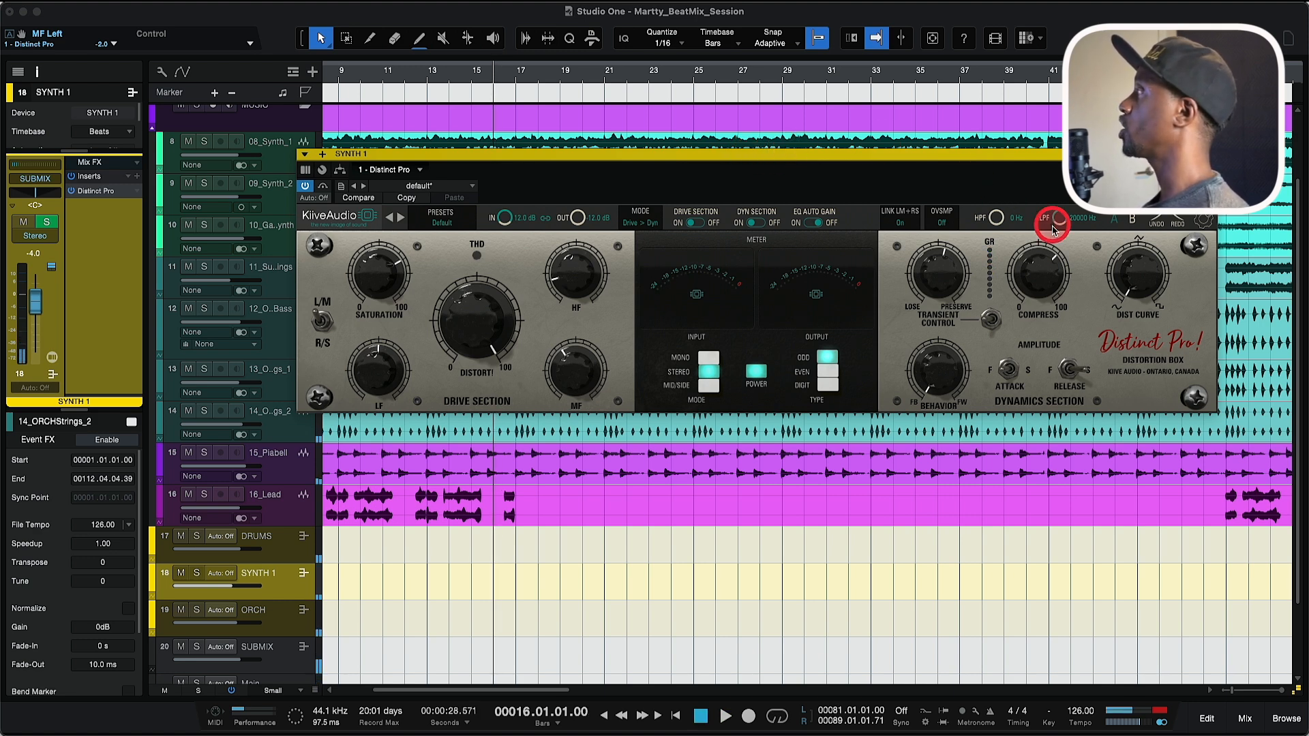
left_click_drag(1040, 162, 896, 147)
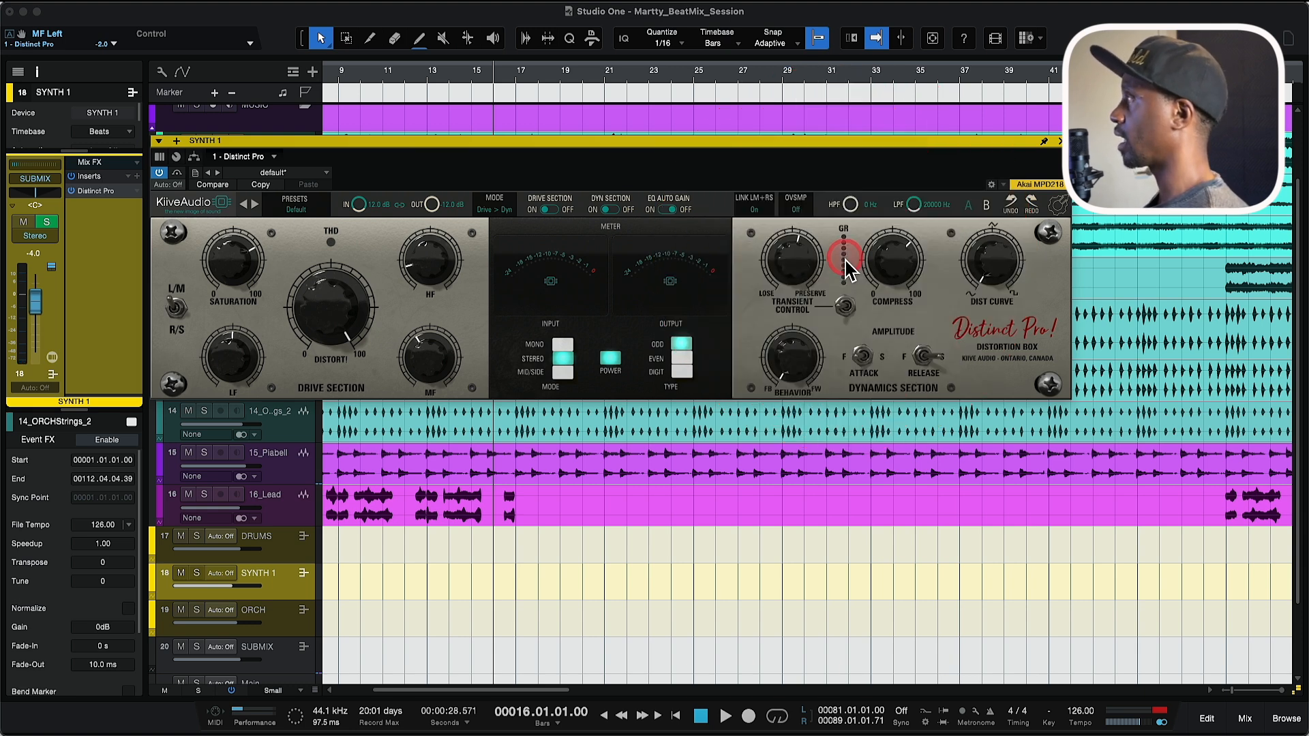
Step: Audition the full mix from 16.01.01 with Distinct Pro open, solo the SYNTH 1 bus and audition it alone
key("space")
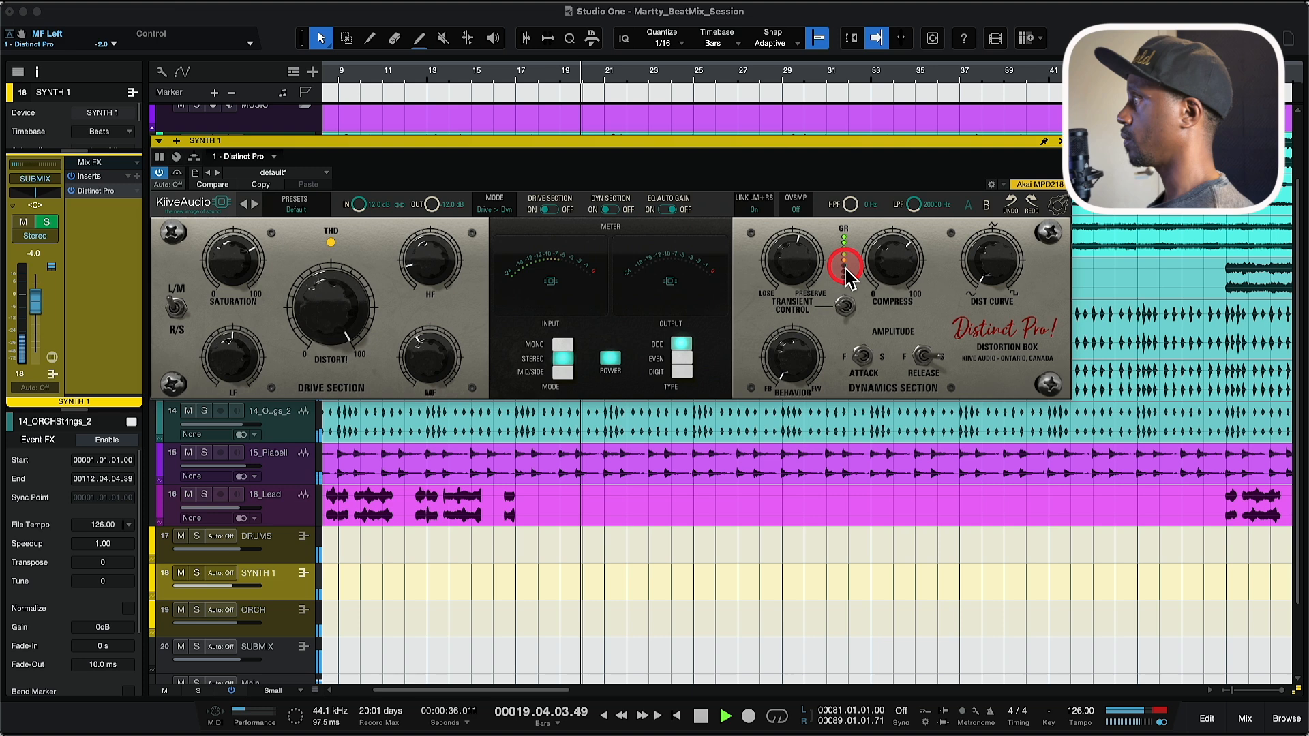
key("space")
key("s")
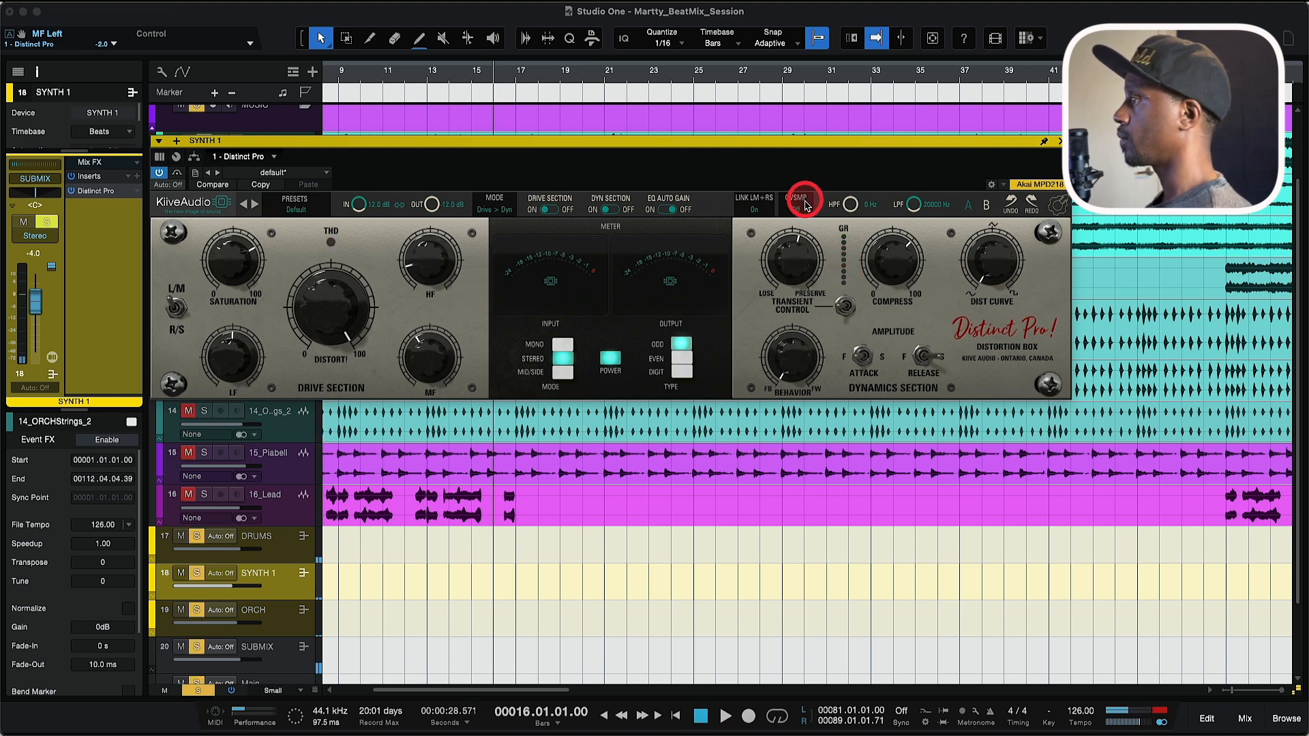
key("space")
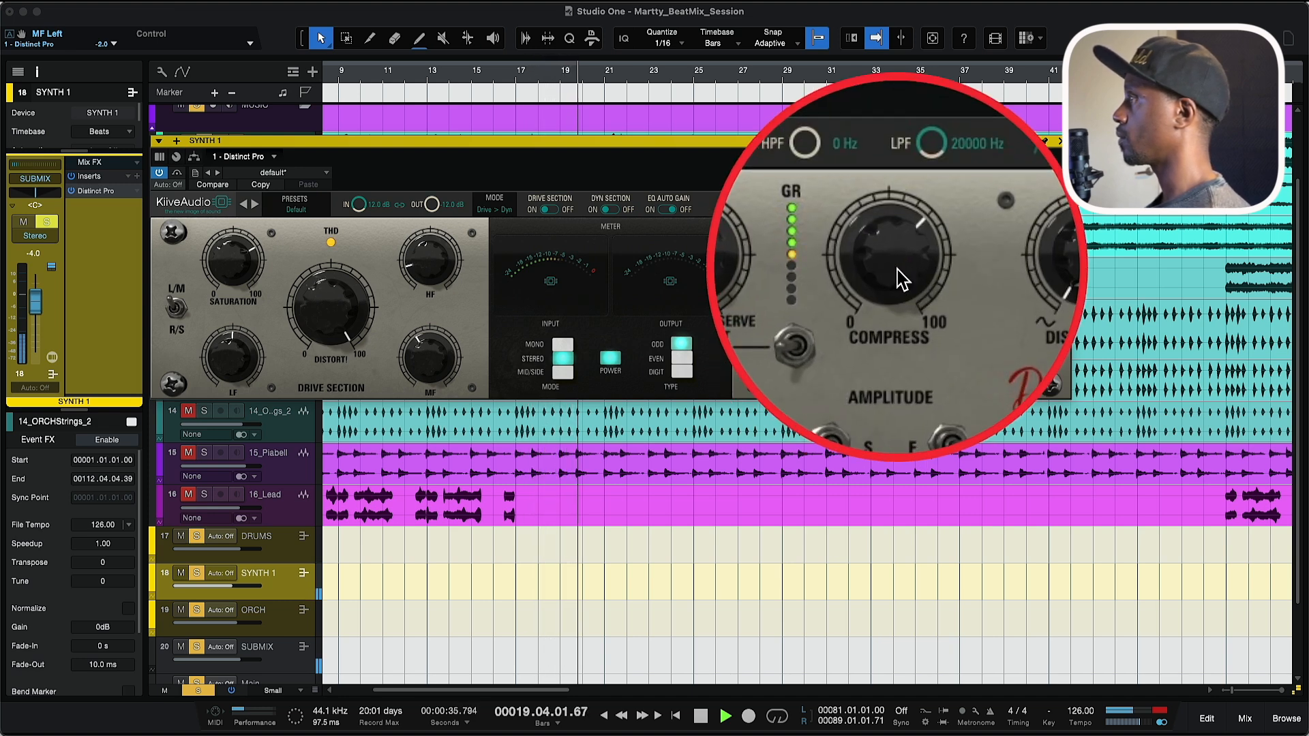
key("space")
left_click(897, 276)
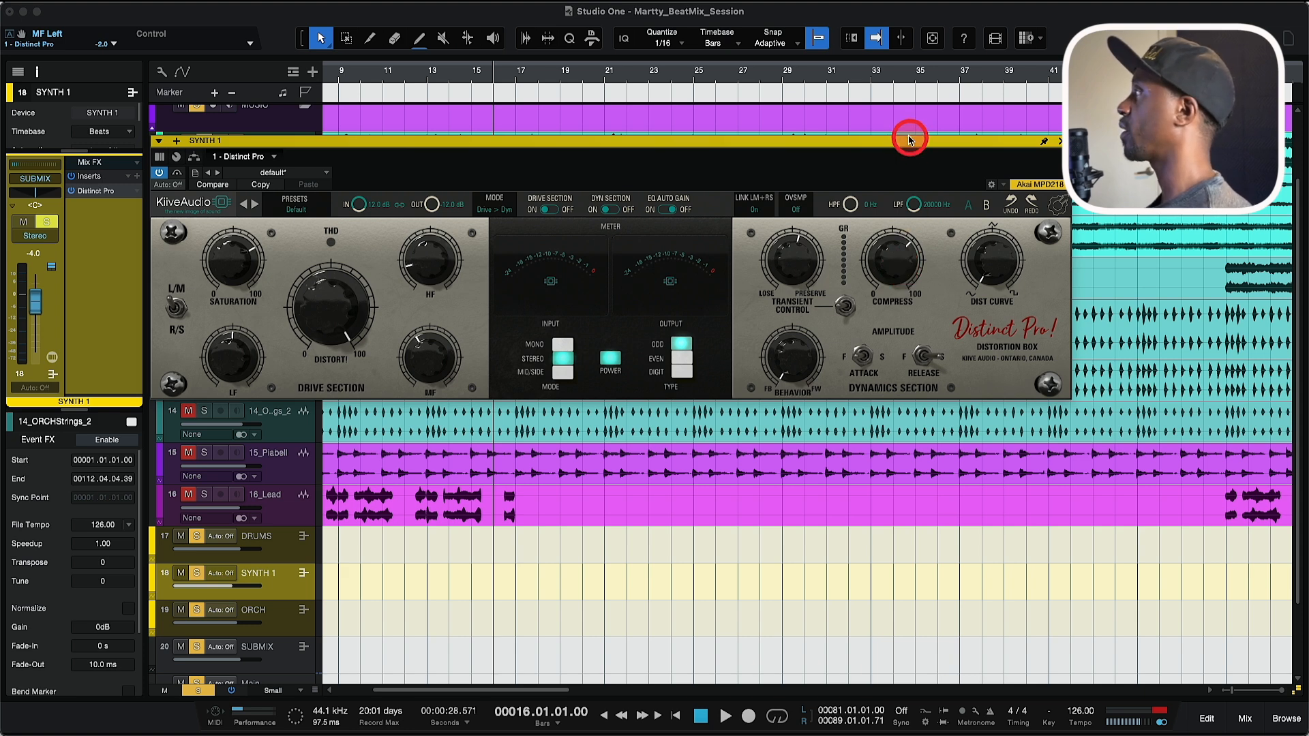
Step: Reposition the Distinct Pro window and close it to reveal the soloed synth tracks
left_click_drag(907, 143, 953, 148)
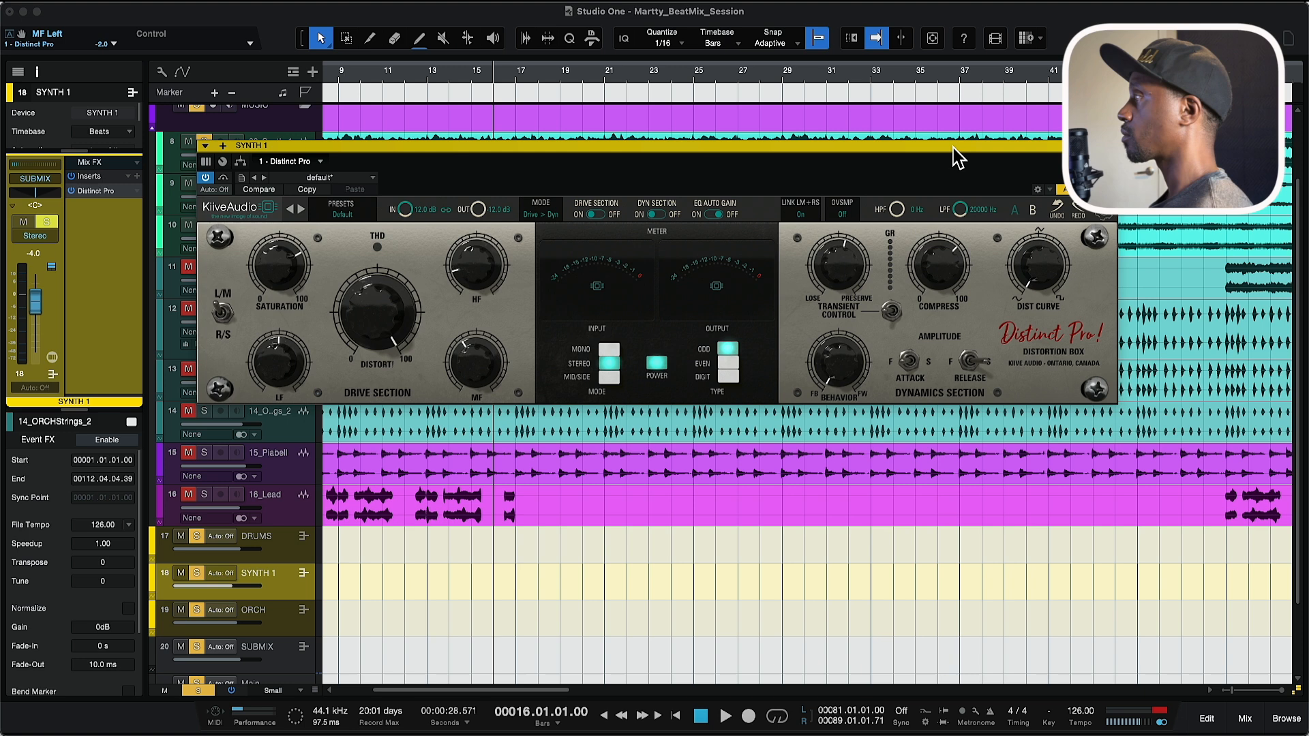
left_click(1032, 146)
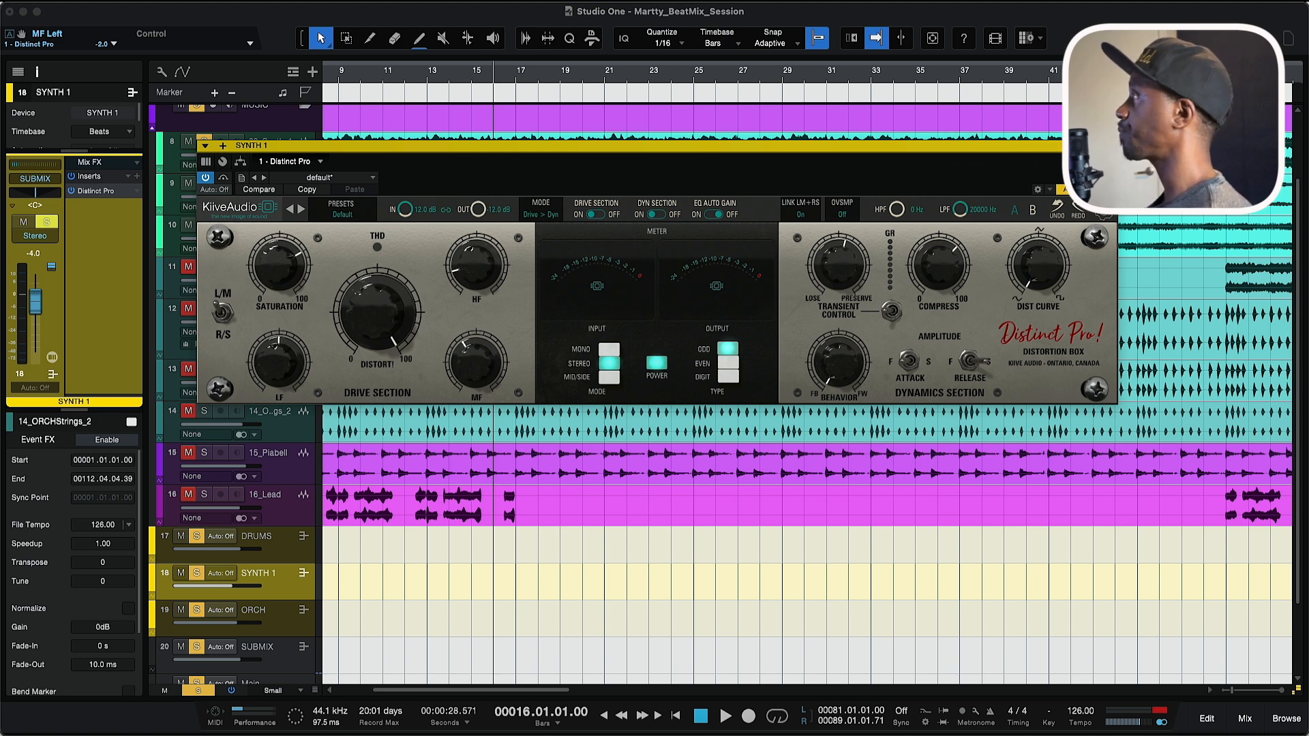
left_click(1111, 146)
left_click(861, 174)
left_click(570, 252)
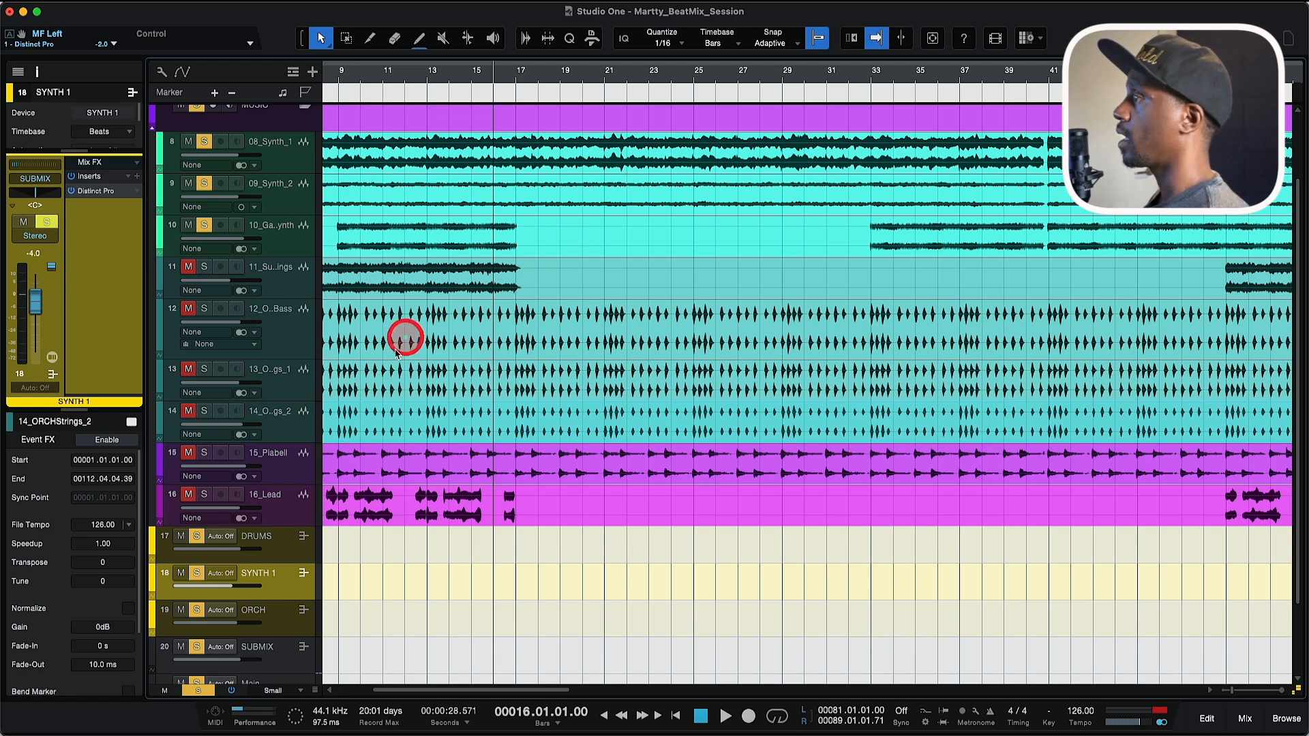
Step: Enlarge the arrangement's tracks to the Medium height and bring the MUSIC folder's synth tracks into view
left_click(313, 690)
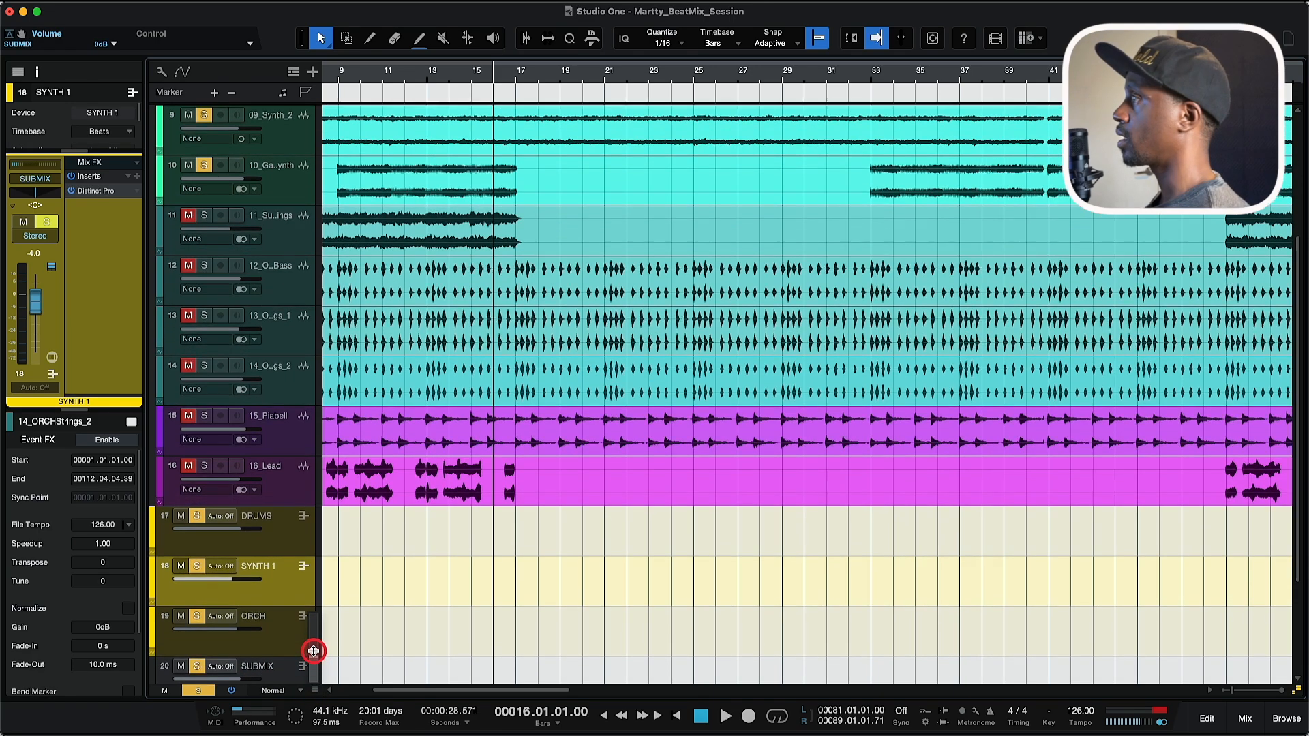
scroll(387, 567, "up", 10)
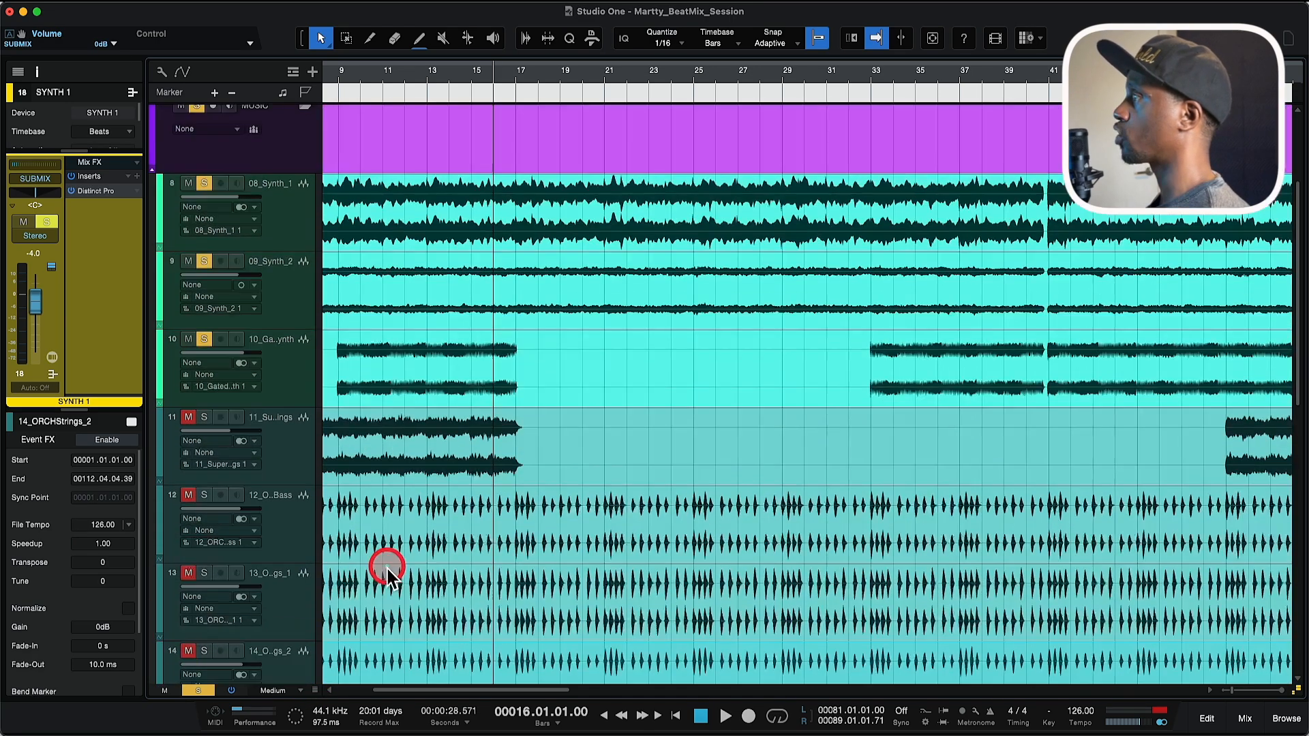
scroll(380, 561, "left", 2)
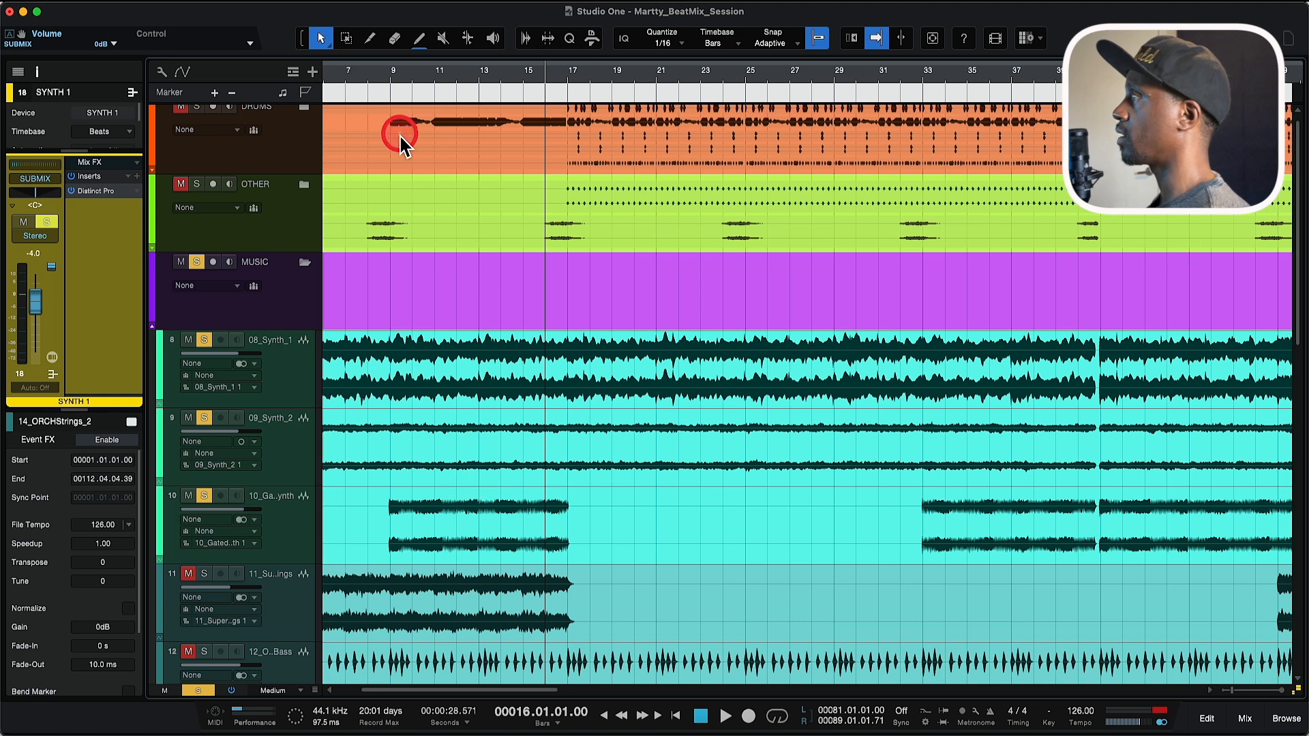
Step: Place the playback cursor at bar 9 and audition the three soloed synth tracks together
left_click(386, 77)
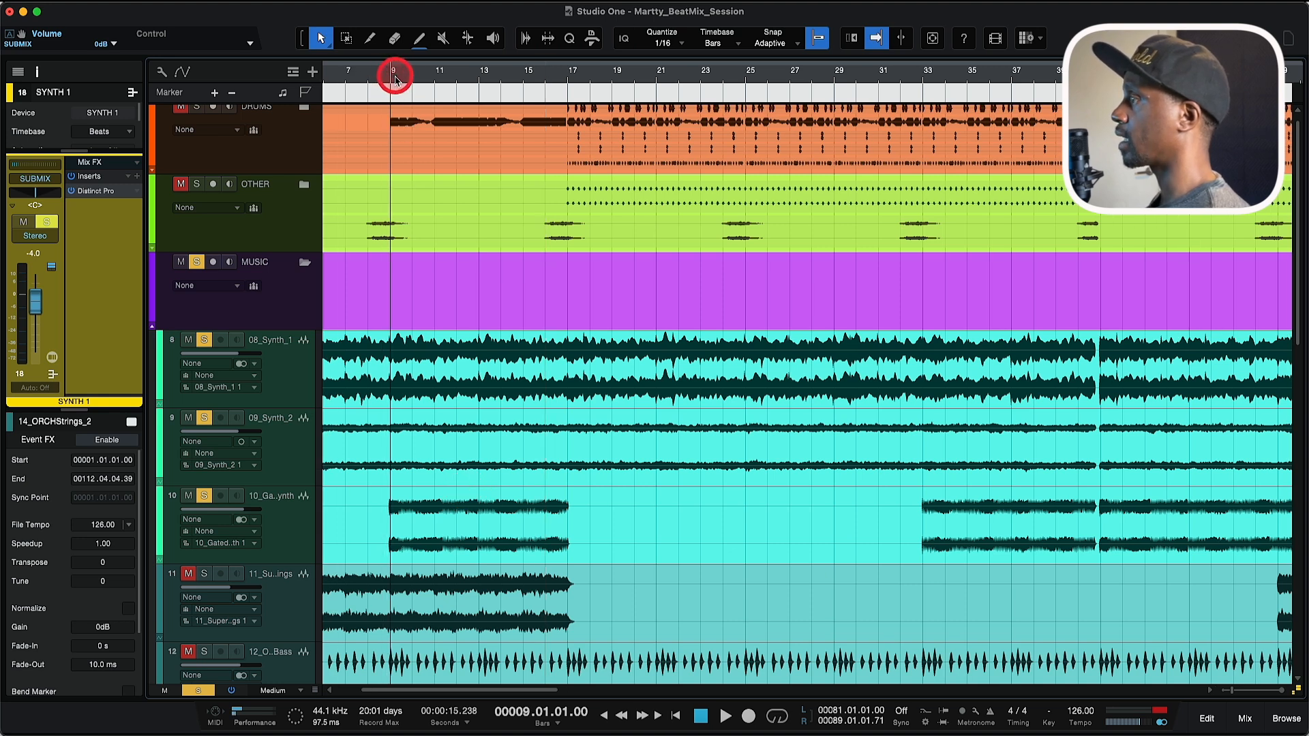
key("space")
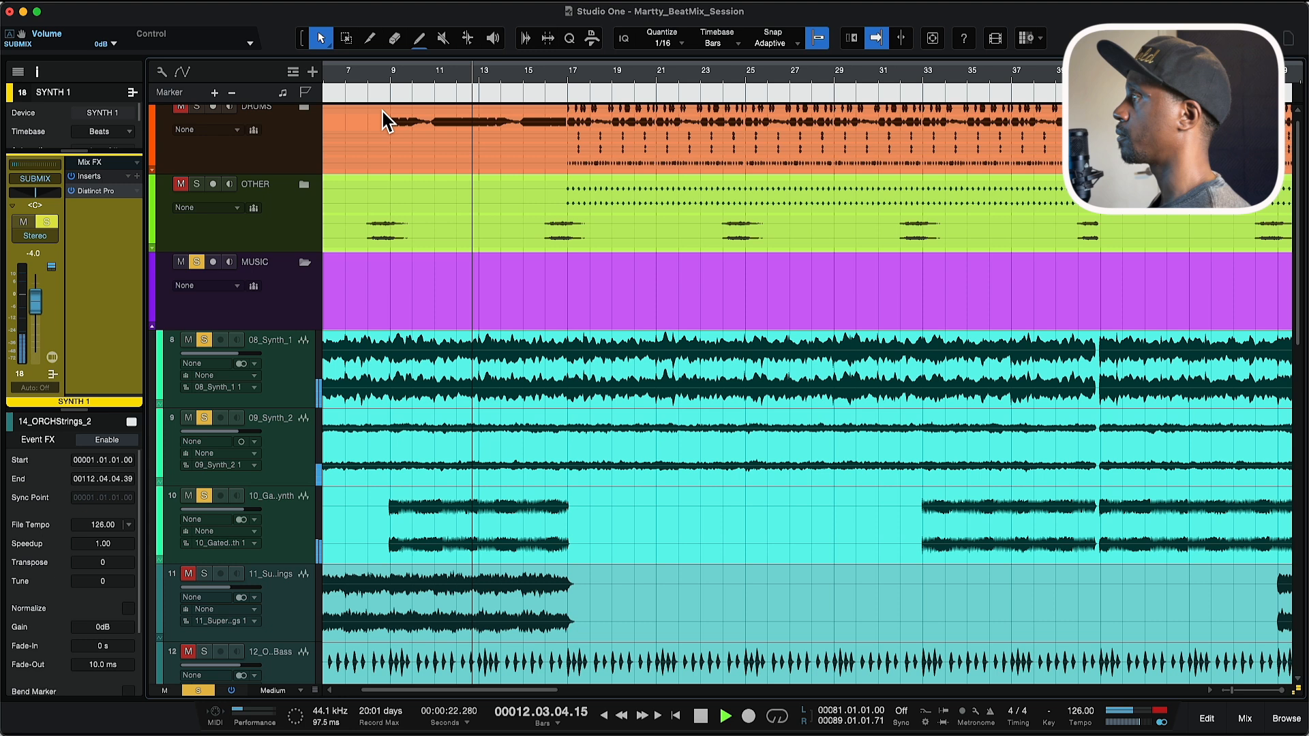
key("space")
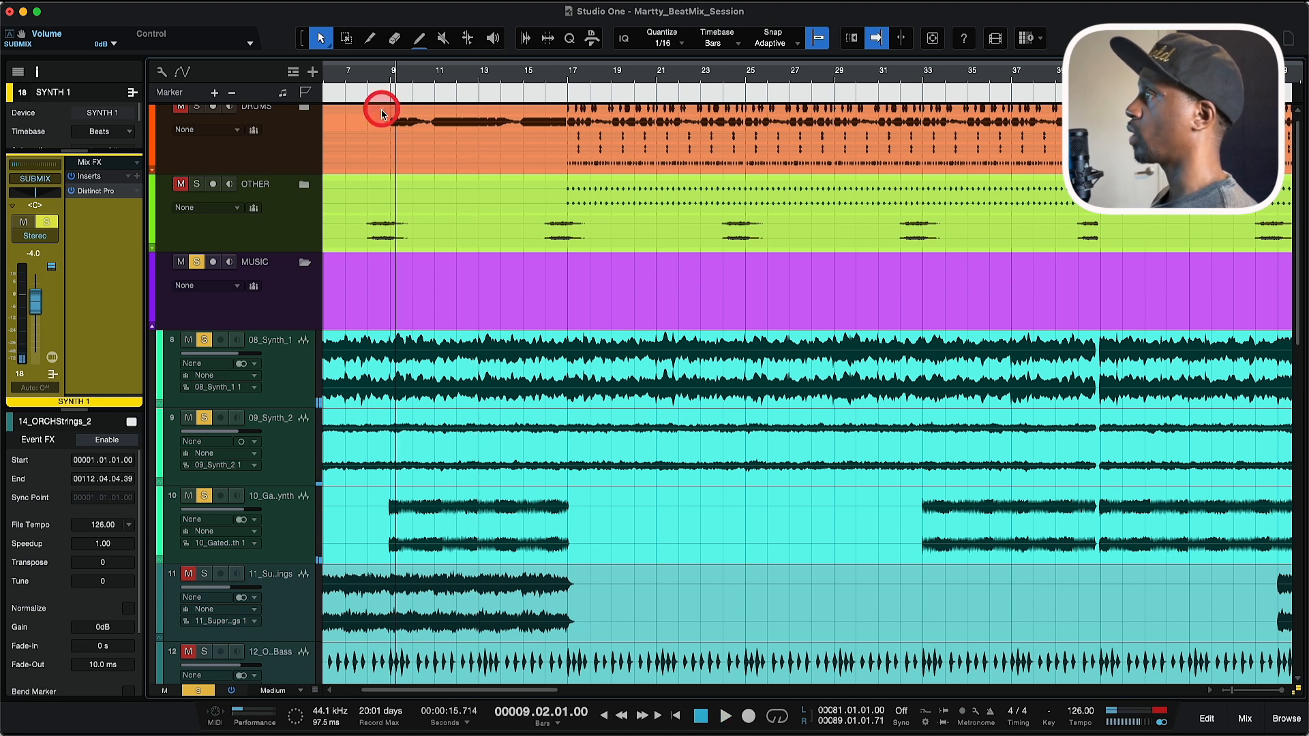
Step: Review the channel settings and inserts of the 08_Synth_1, 09_Synth_2 and 10_GatedSynth tracks
left_click(292, 359)
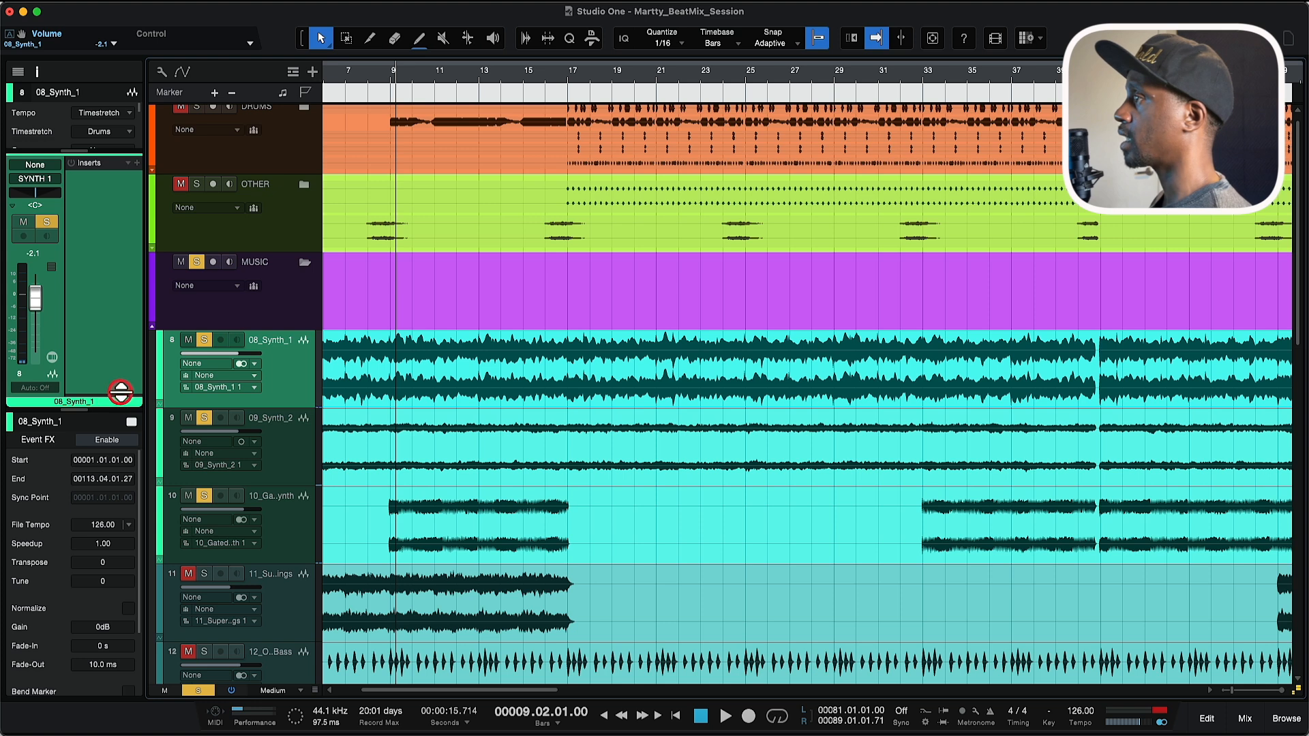
left_click(287, 453)
left_click(284, 531)
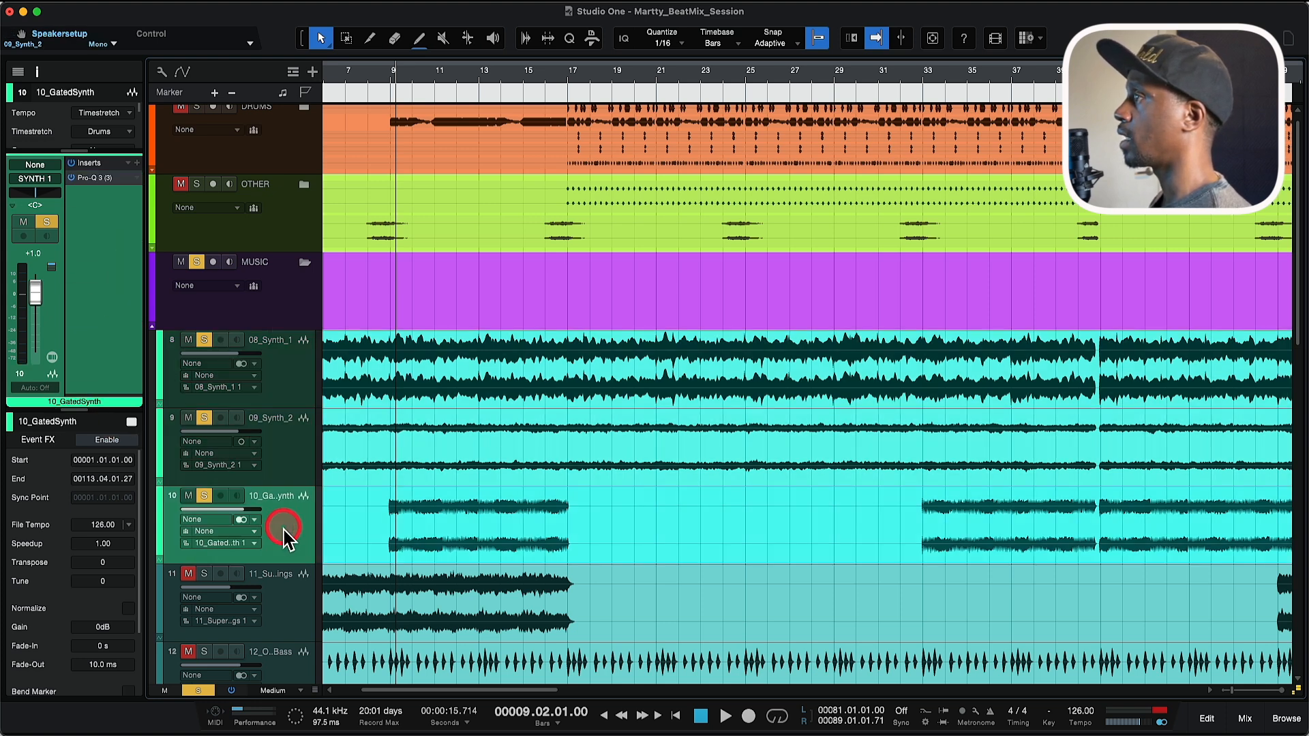
left_click(284, 443)
left_click(287, 385)
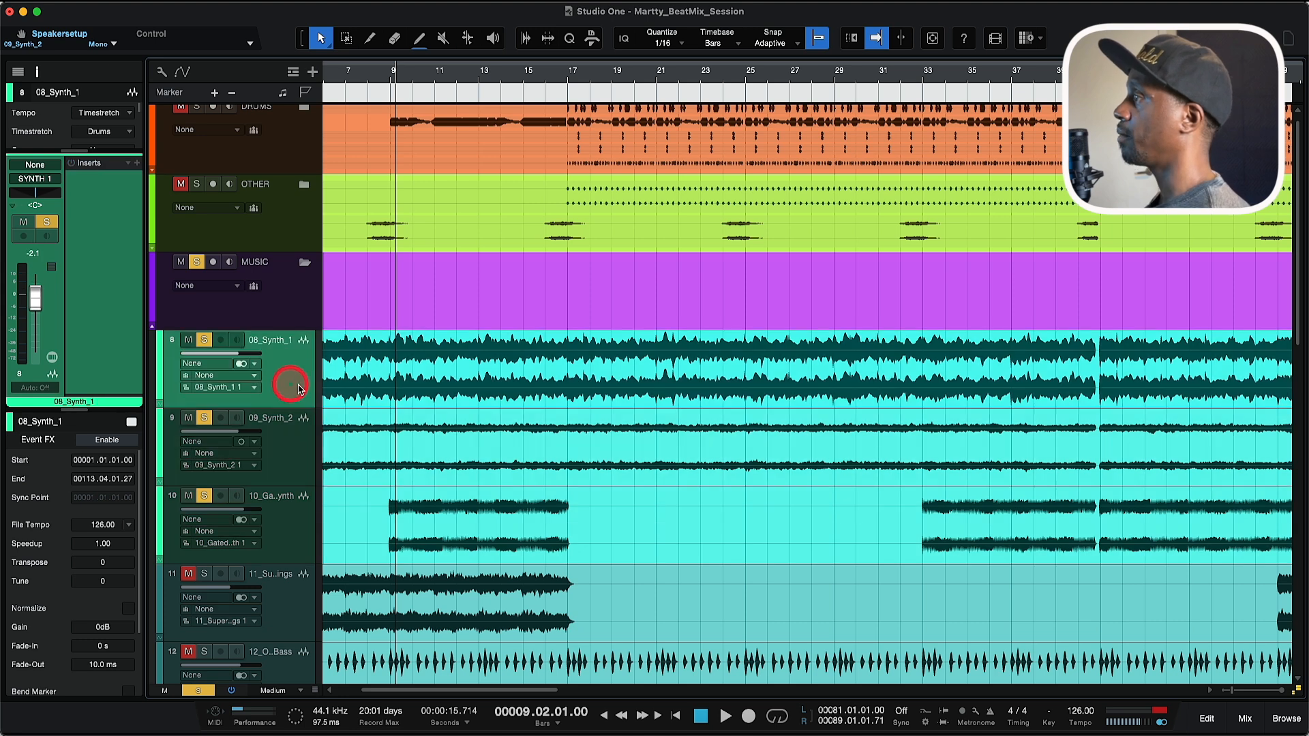
Step: Unsolo 09_Synth_2 and 10_GatedSynth, and audition 08_Synth_1 alone
left_click(205, 418)
left_click(204, 499)
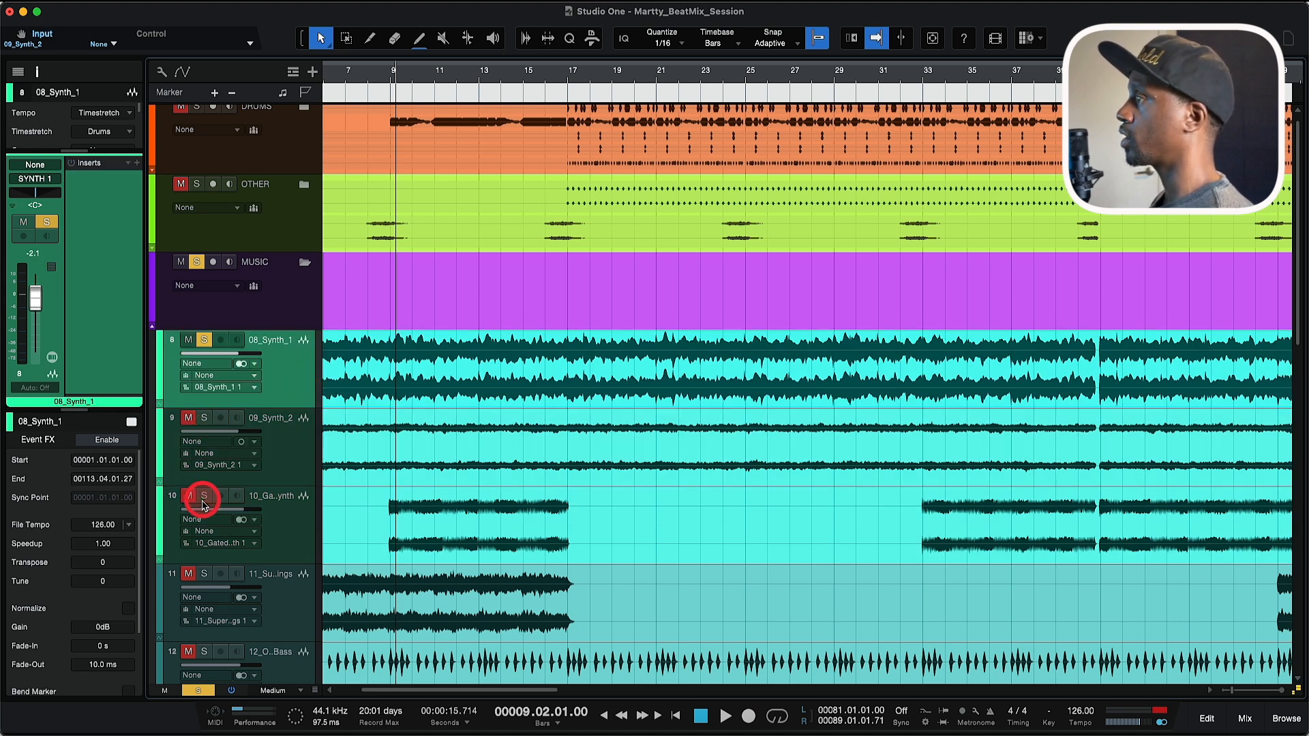
left_click(270, 341)
key("space")
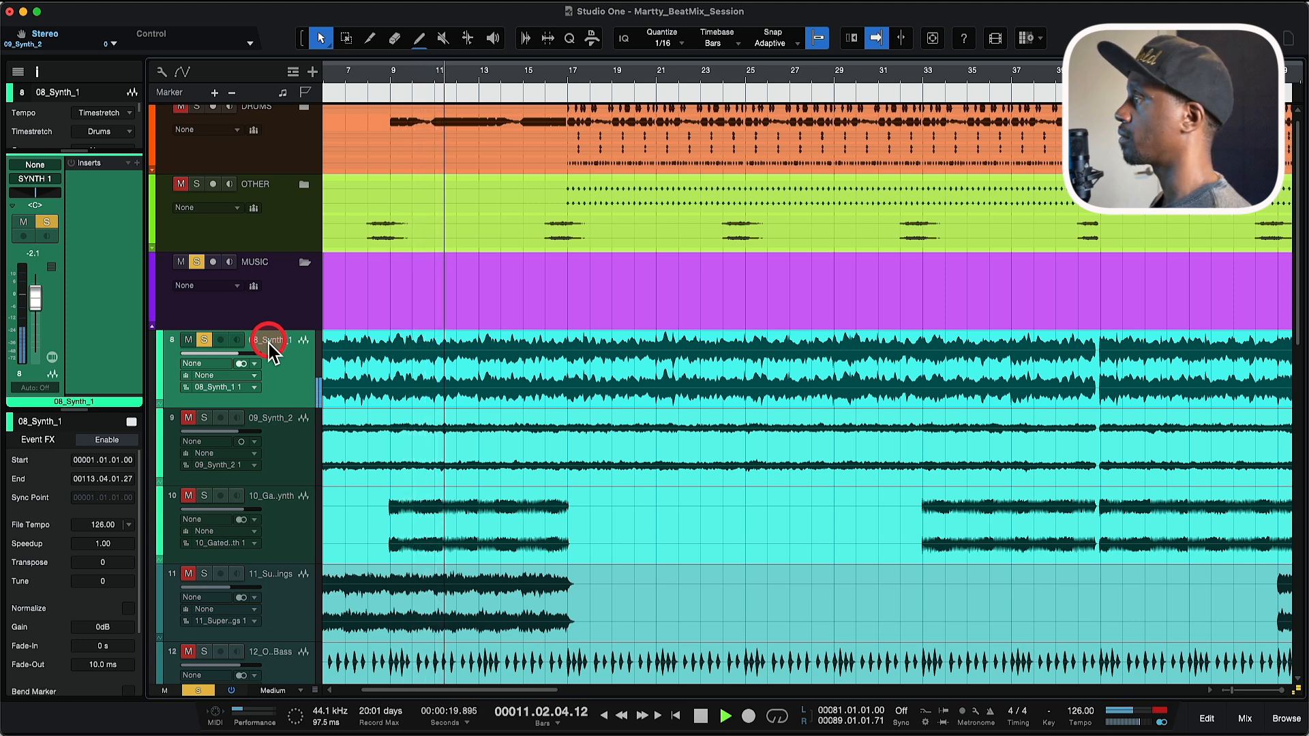
key("space")
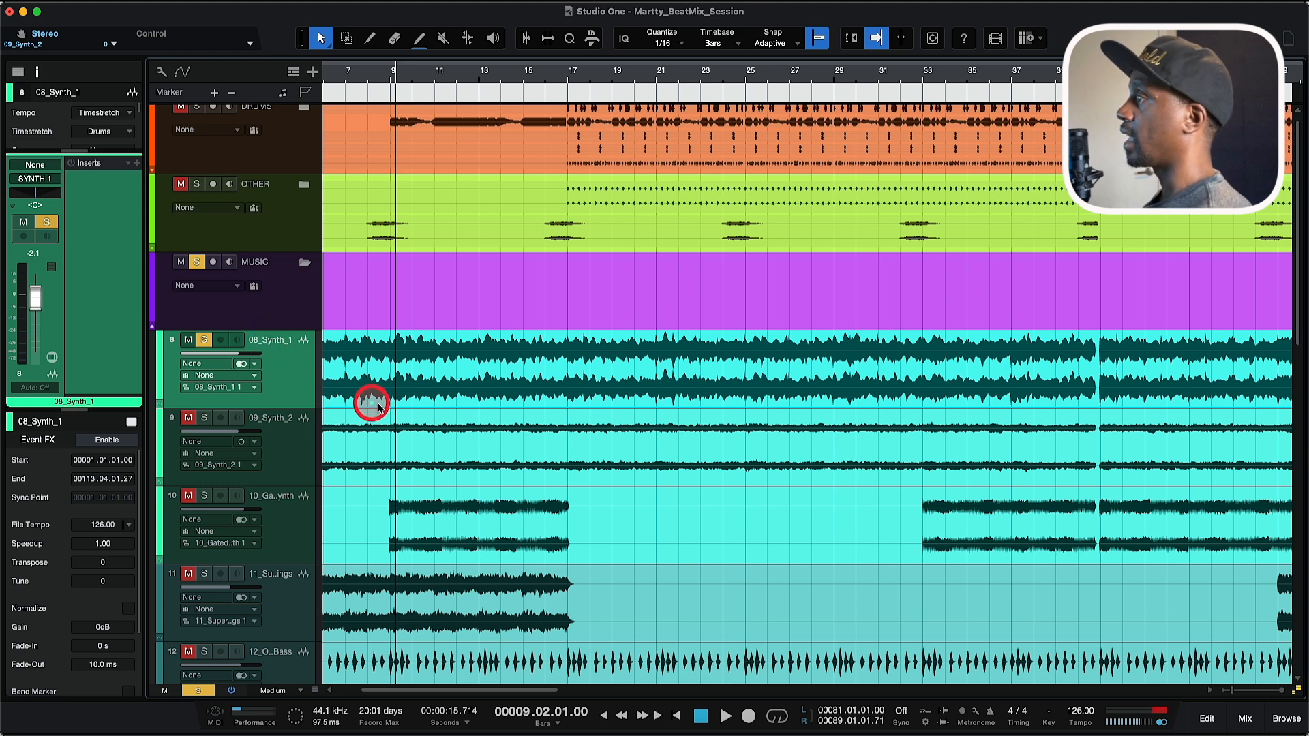
Step: Solo 09_Synth_2 in place of 08_Synth_1 and audition it on its own
left_click(292, 431)
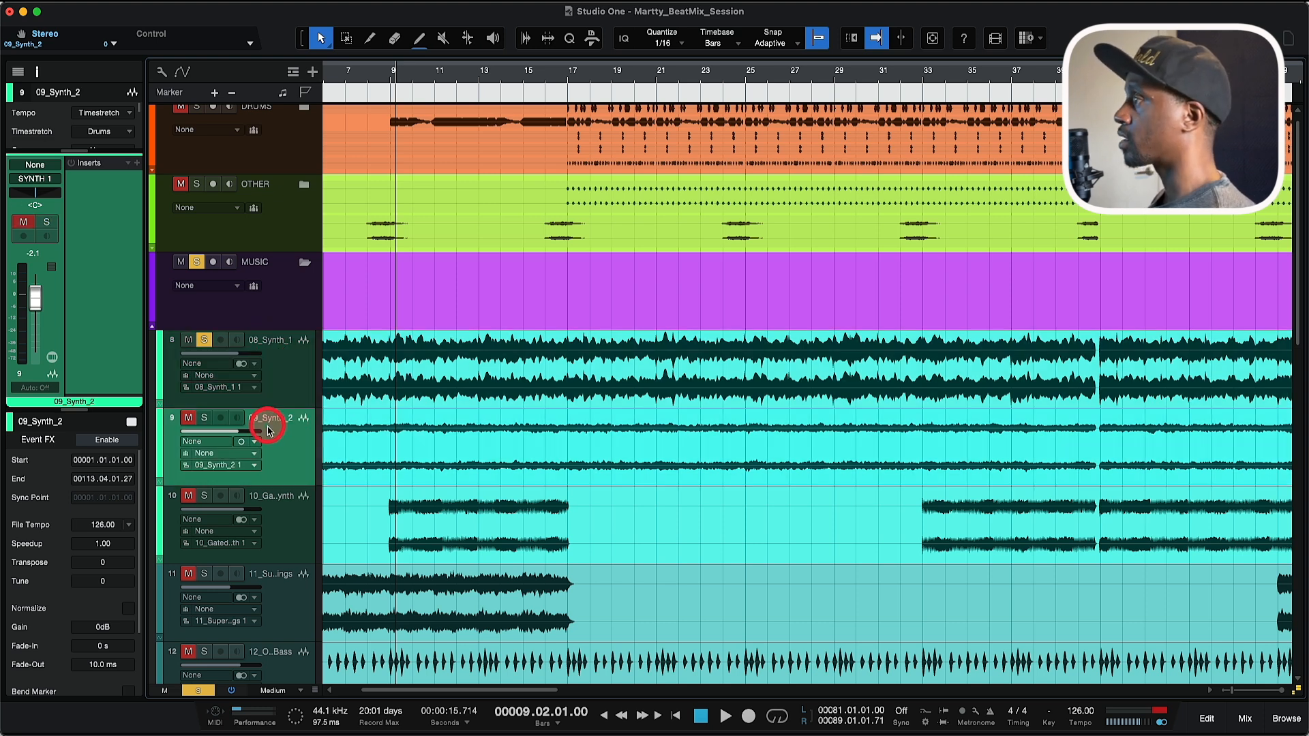
left_click(204, 418)
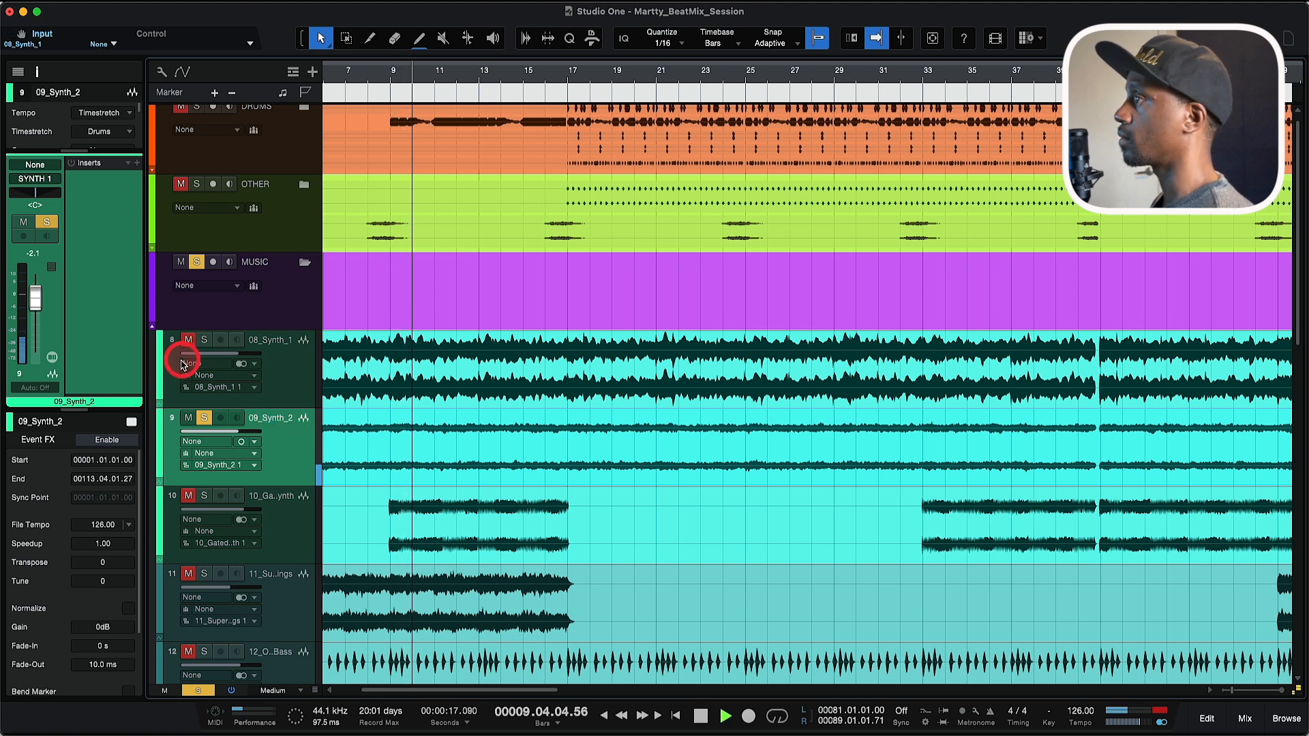
key("space")
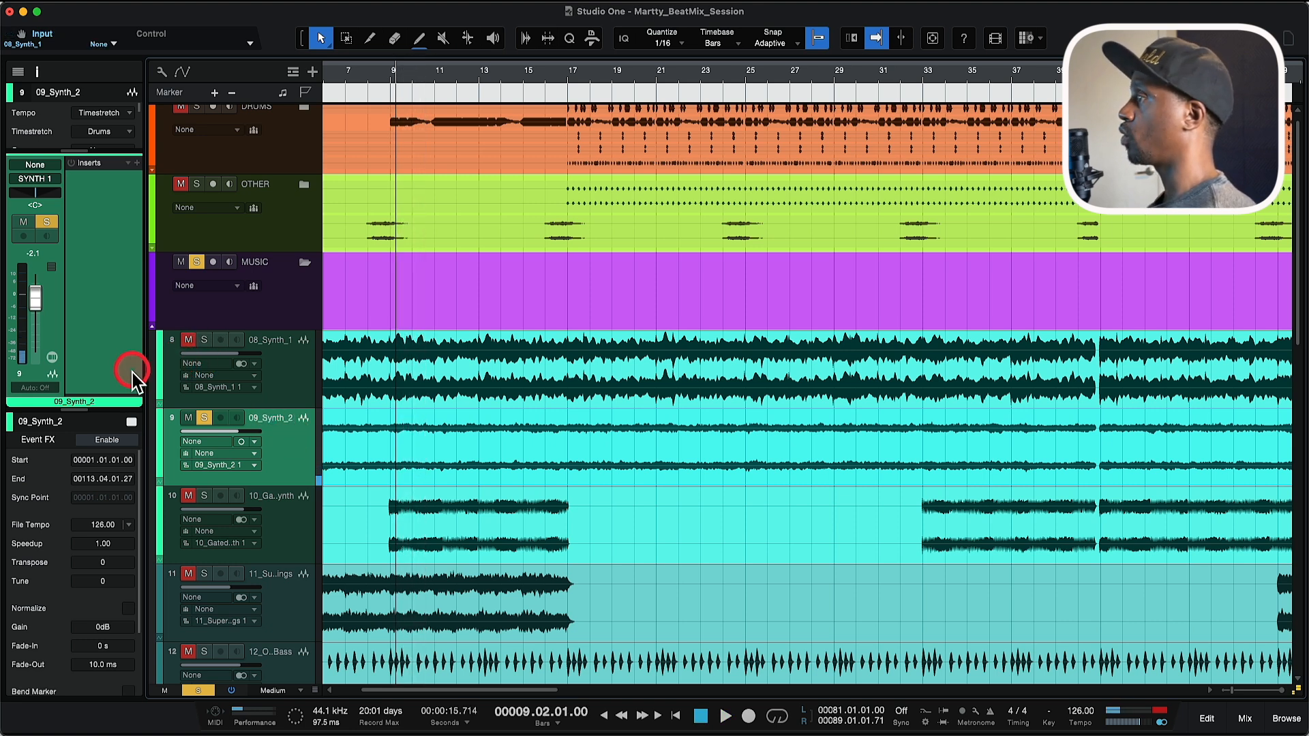
key("space")
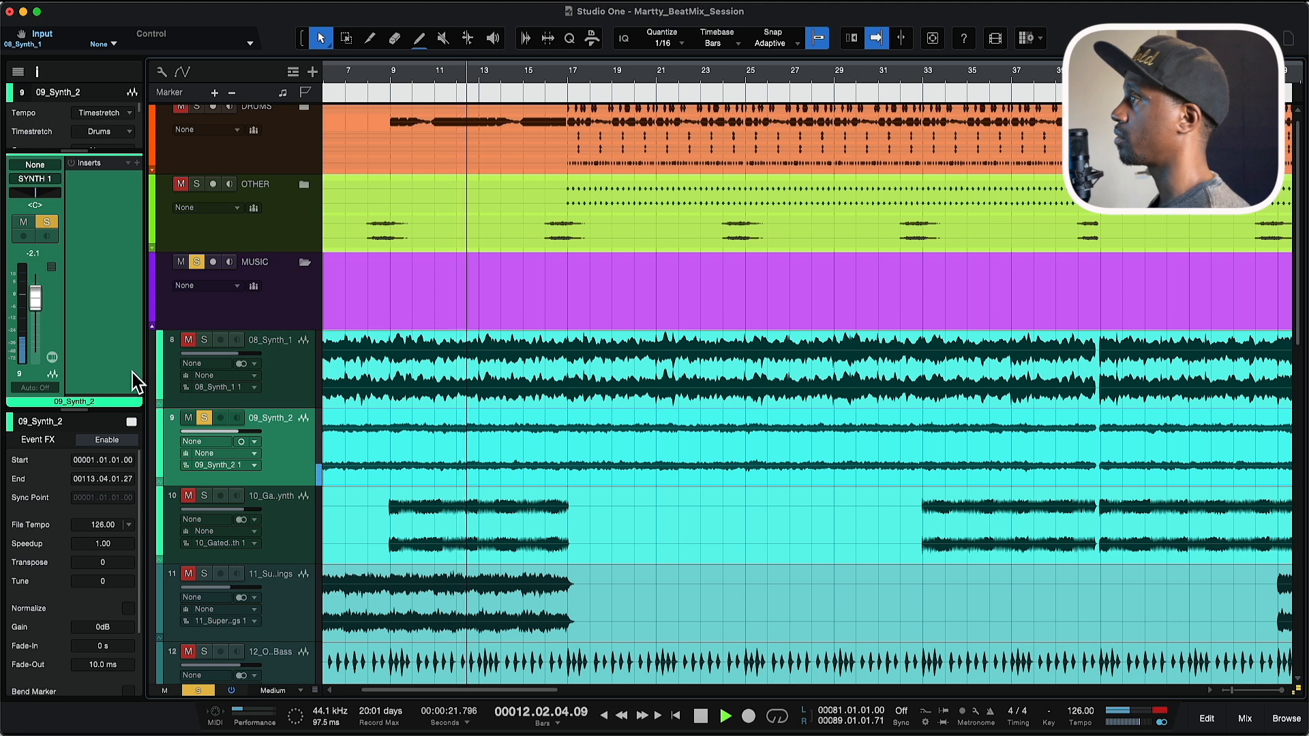
key("space")
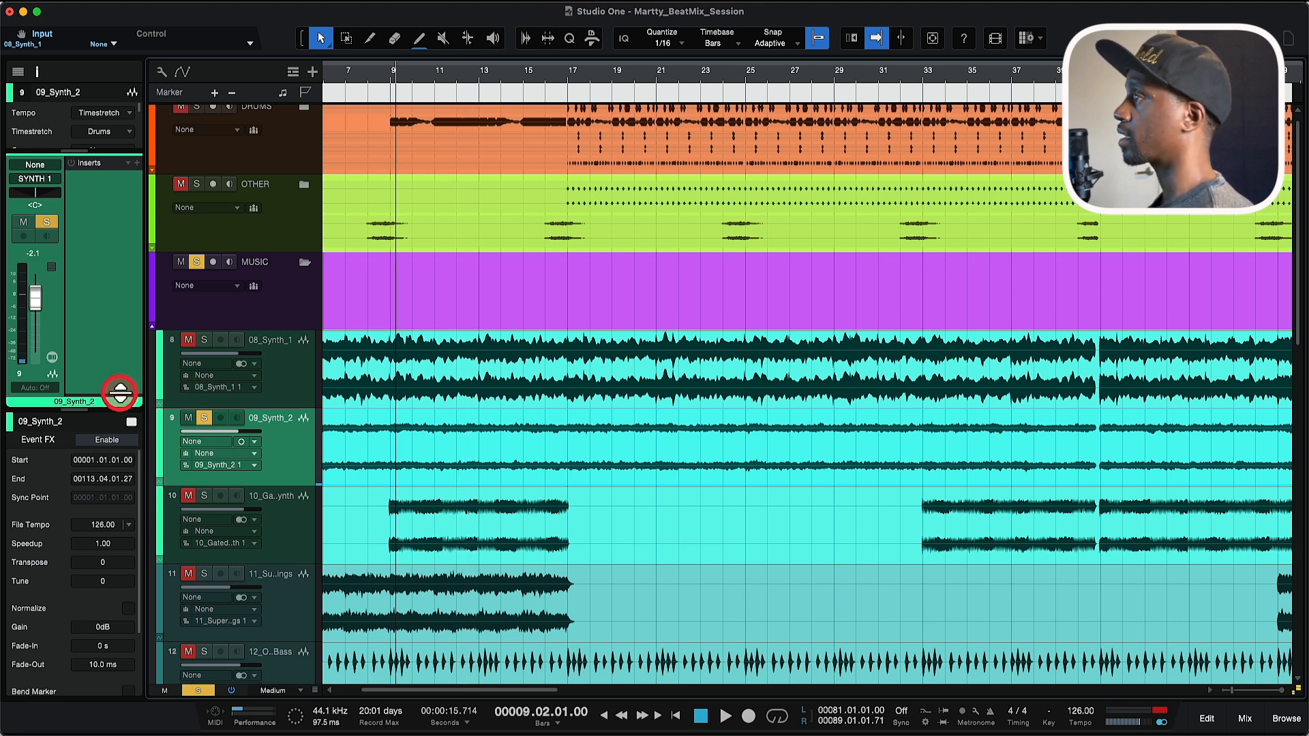
mouse_move(126, 395)
left_mouse_down()
mouse_move(131, 200)
mouse_move(124, 396)
left_mouse_up()
Step: Unsolo 09_Synth_2, solo the 10_GatedSynth track and audition it on its own
left_click(281, 369)
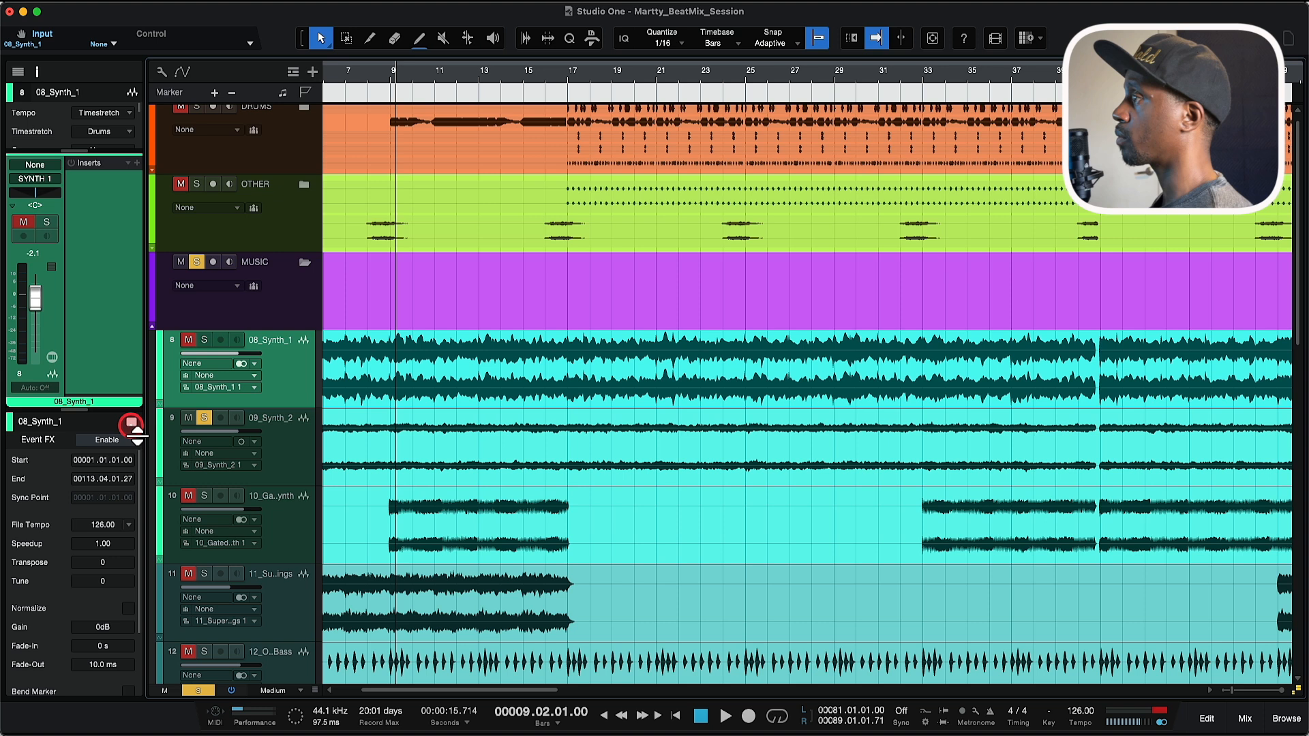
left_click(205, 419)
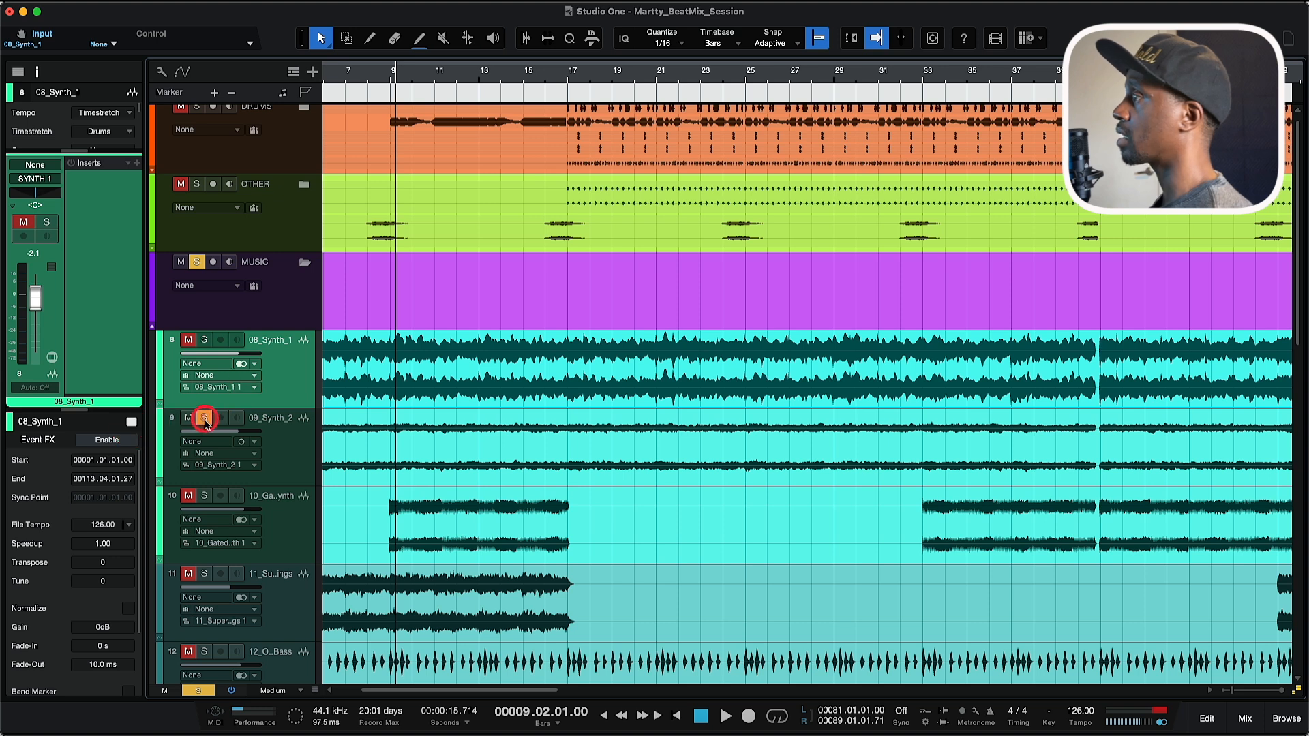
scroll(269, 453, "down", 2)
left_click(274, 462)
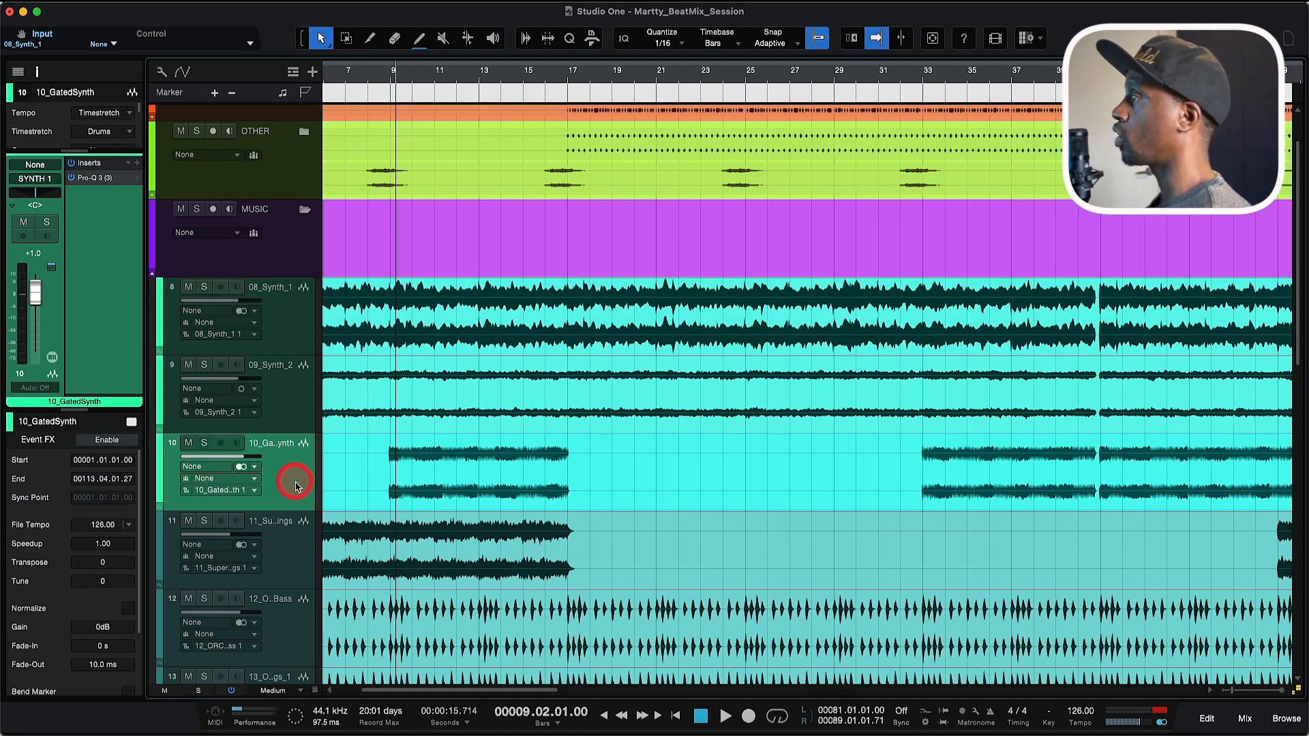
key("s")
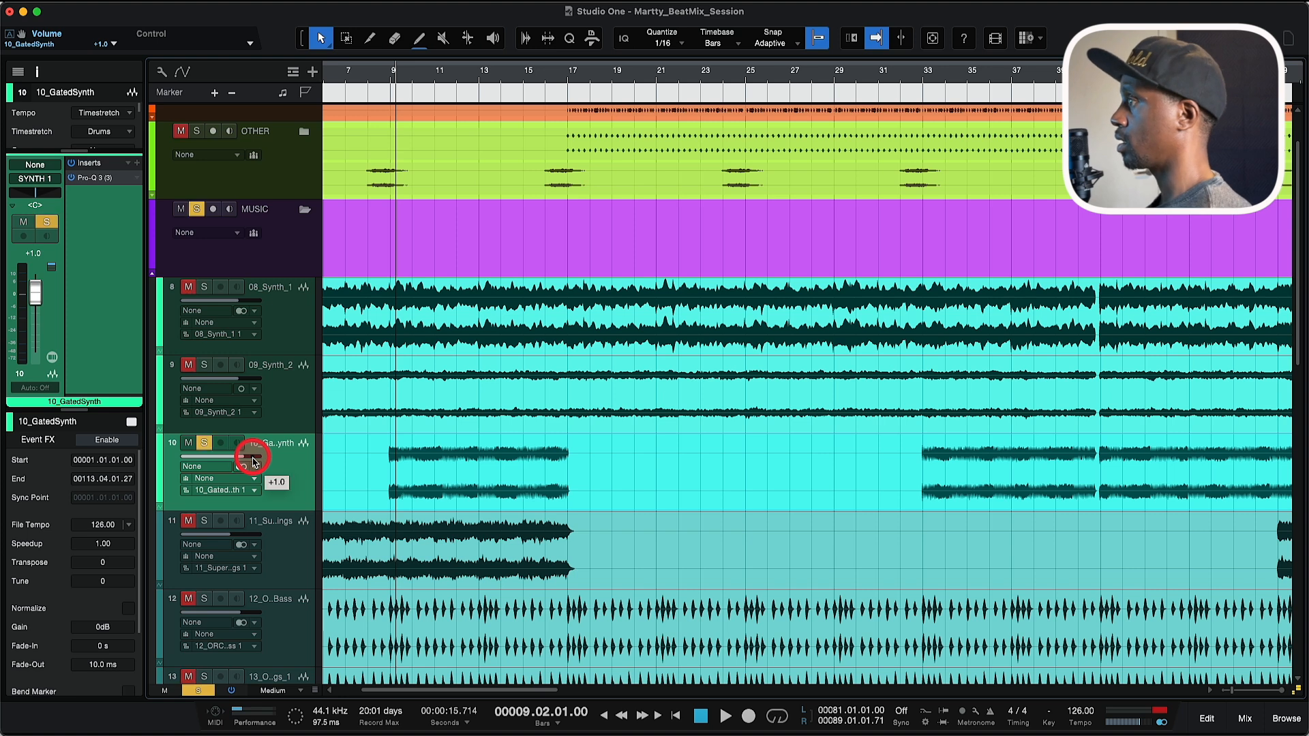
key("space")
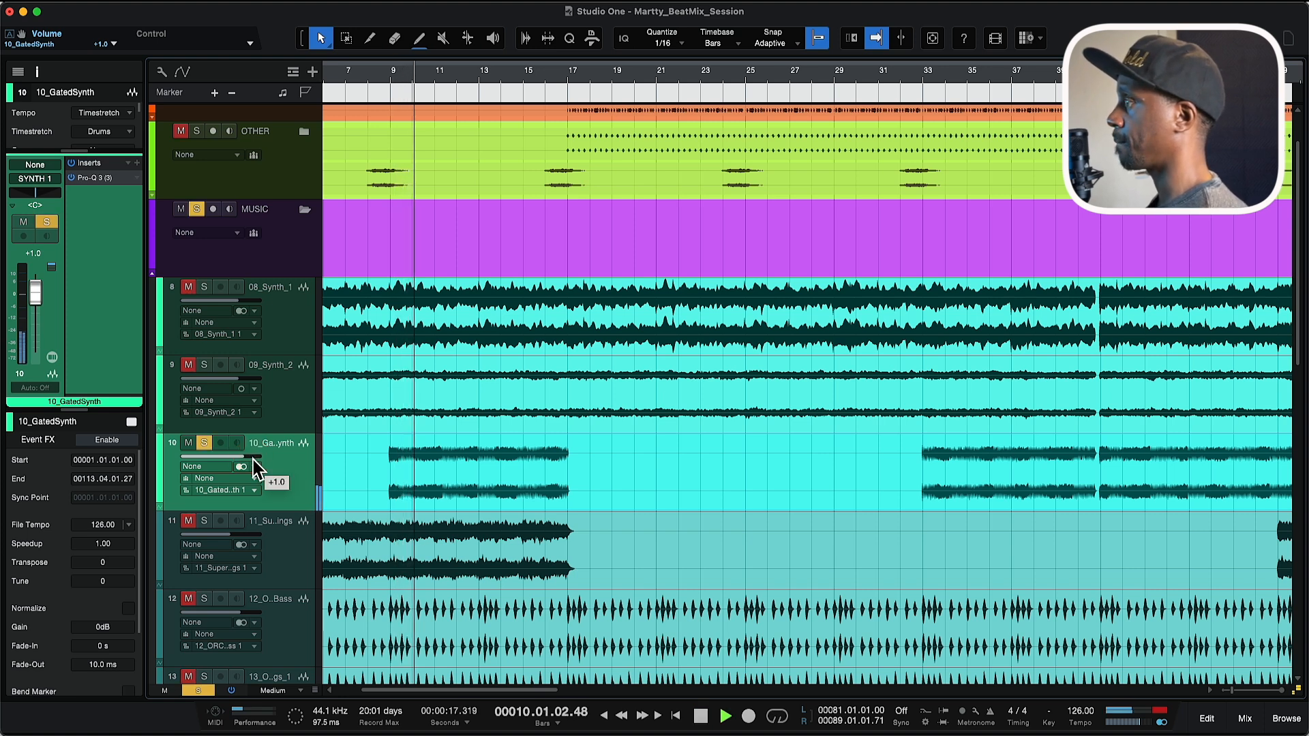
key("space")
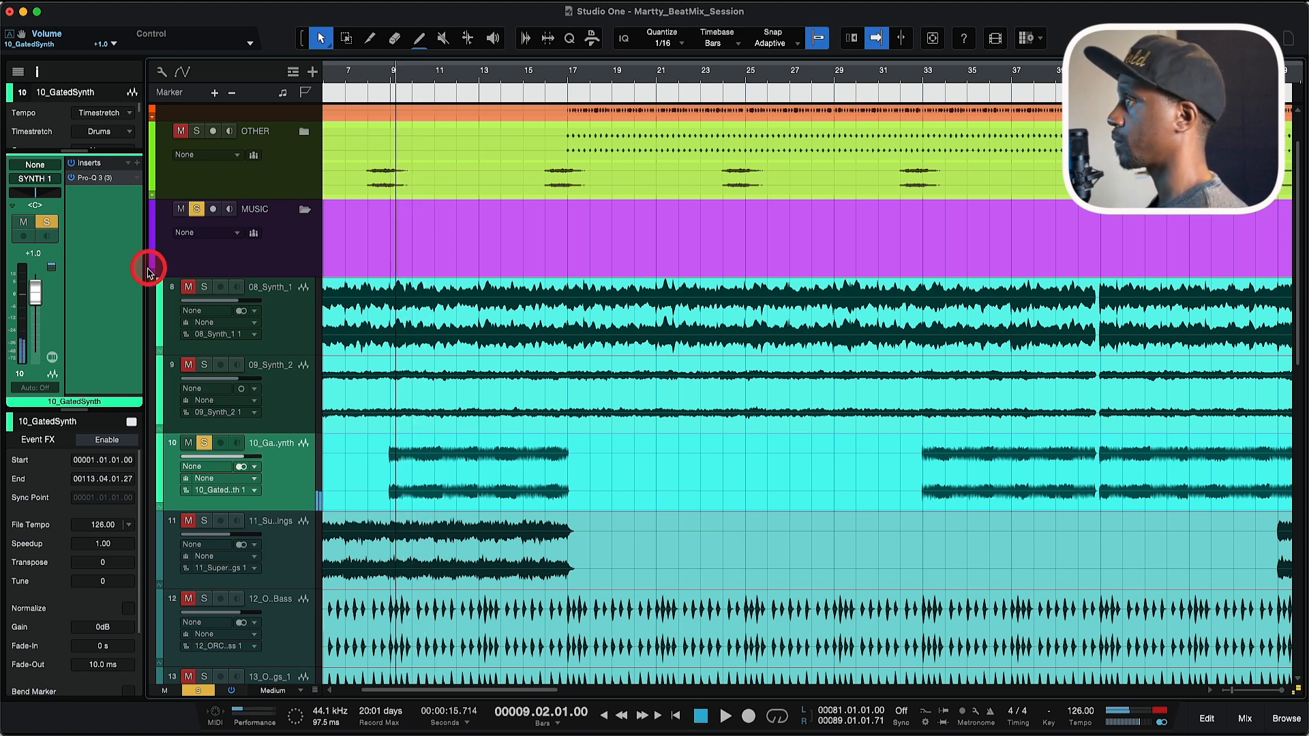
Step: Open the Pro-Q 3 insert on 10_GatedSynth, bypass it and listen to the track without EQ
left_click(95, 179)
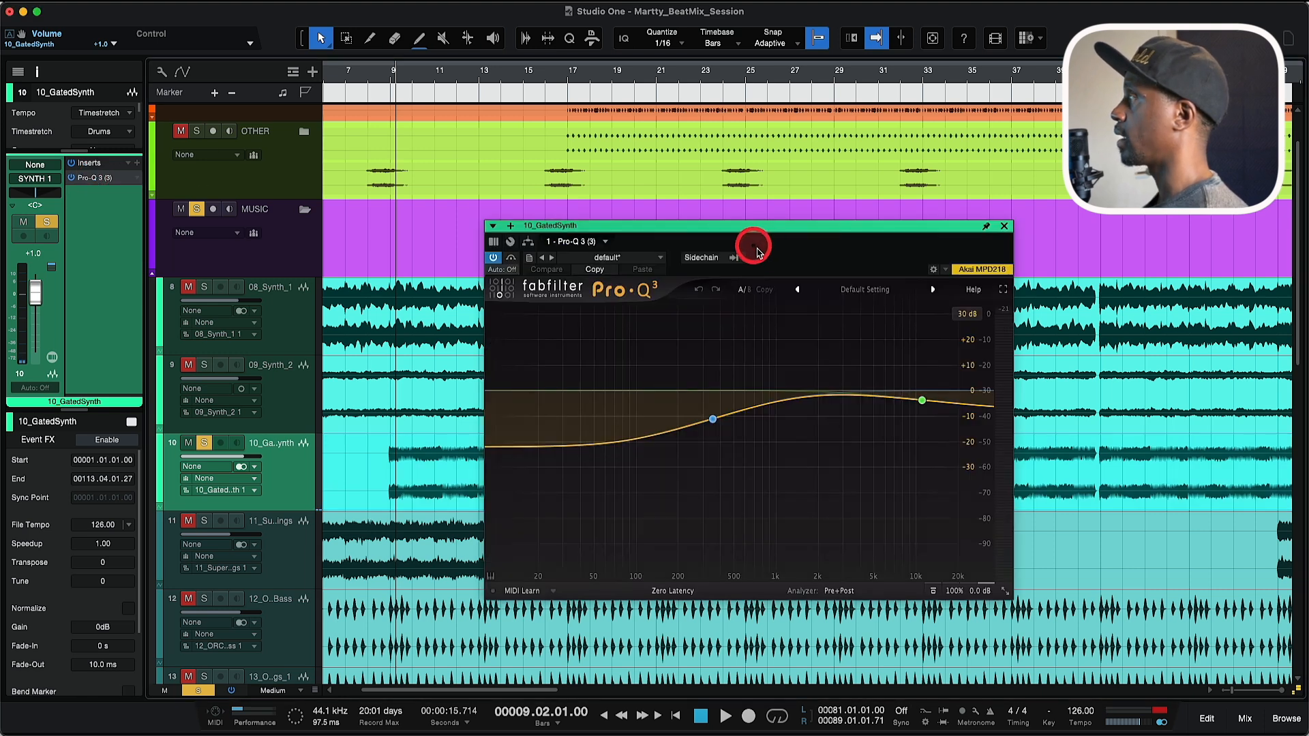
left_click_drag(778, 225, 652, 149)
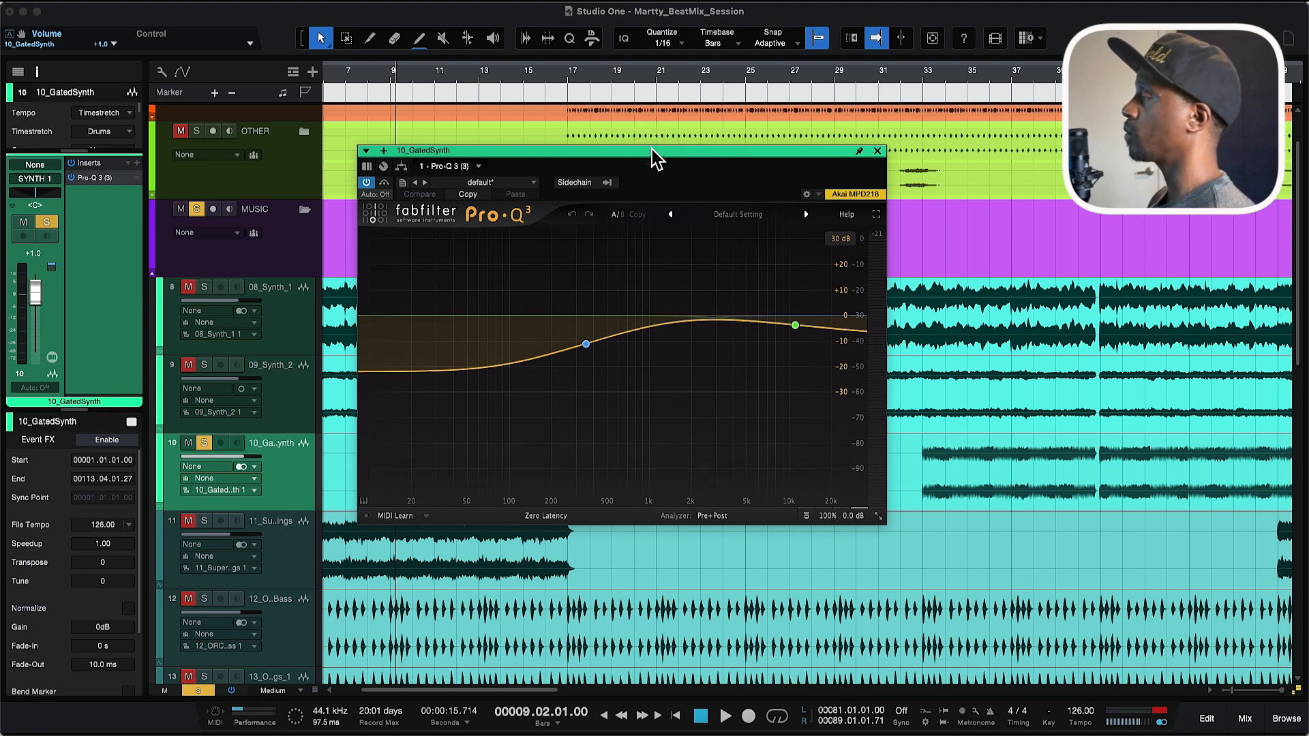
left_click(567, 131)
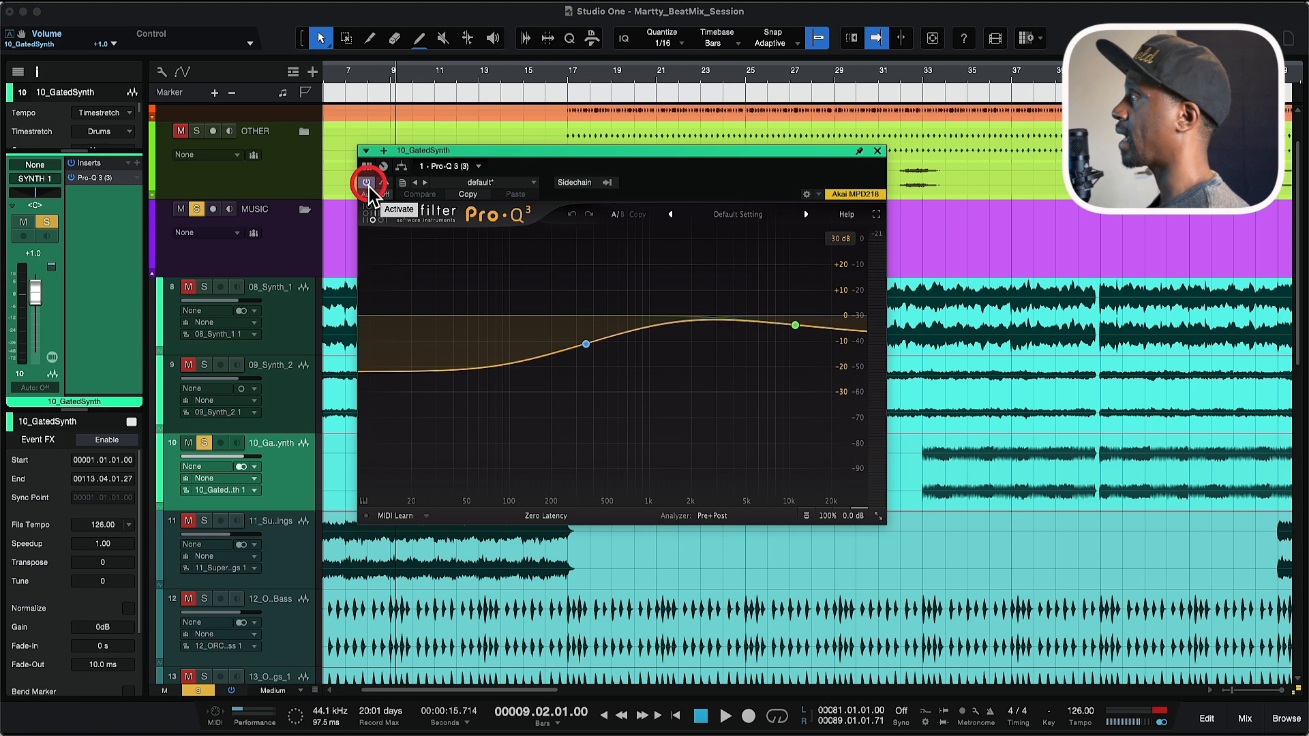
key("space")
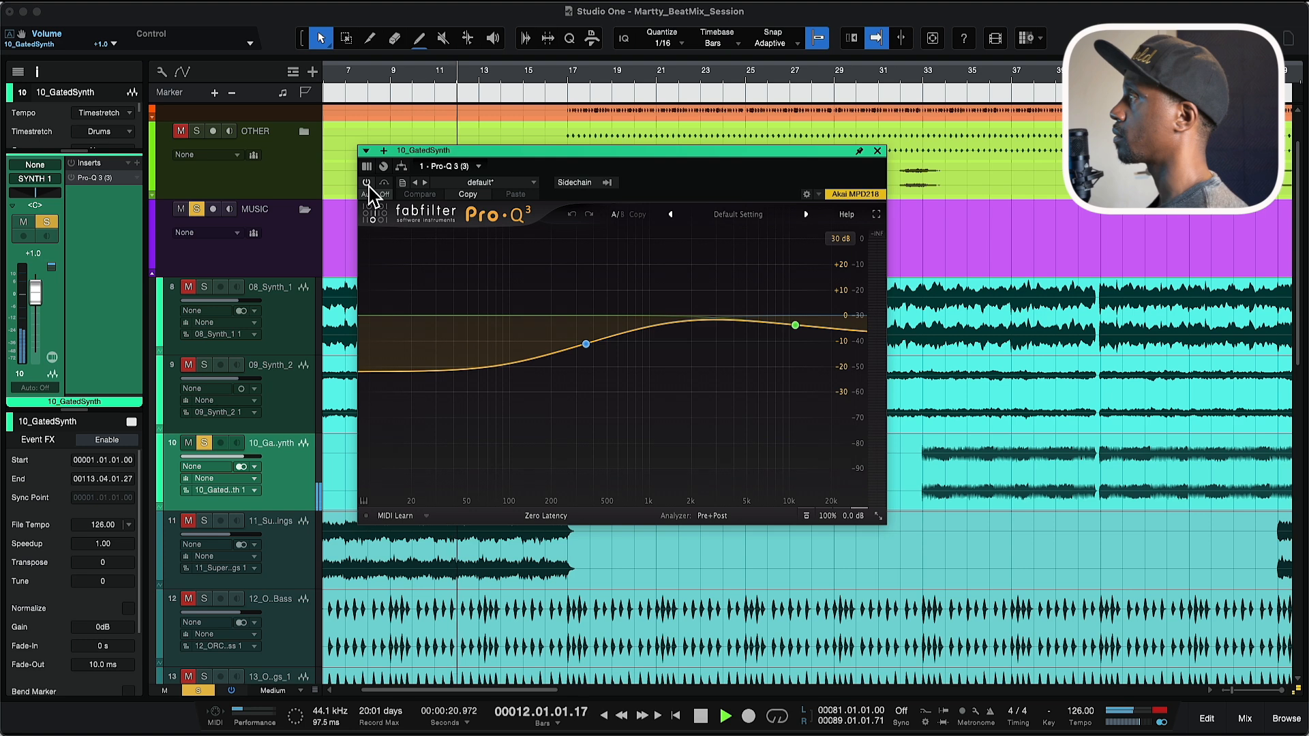
key("space")
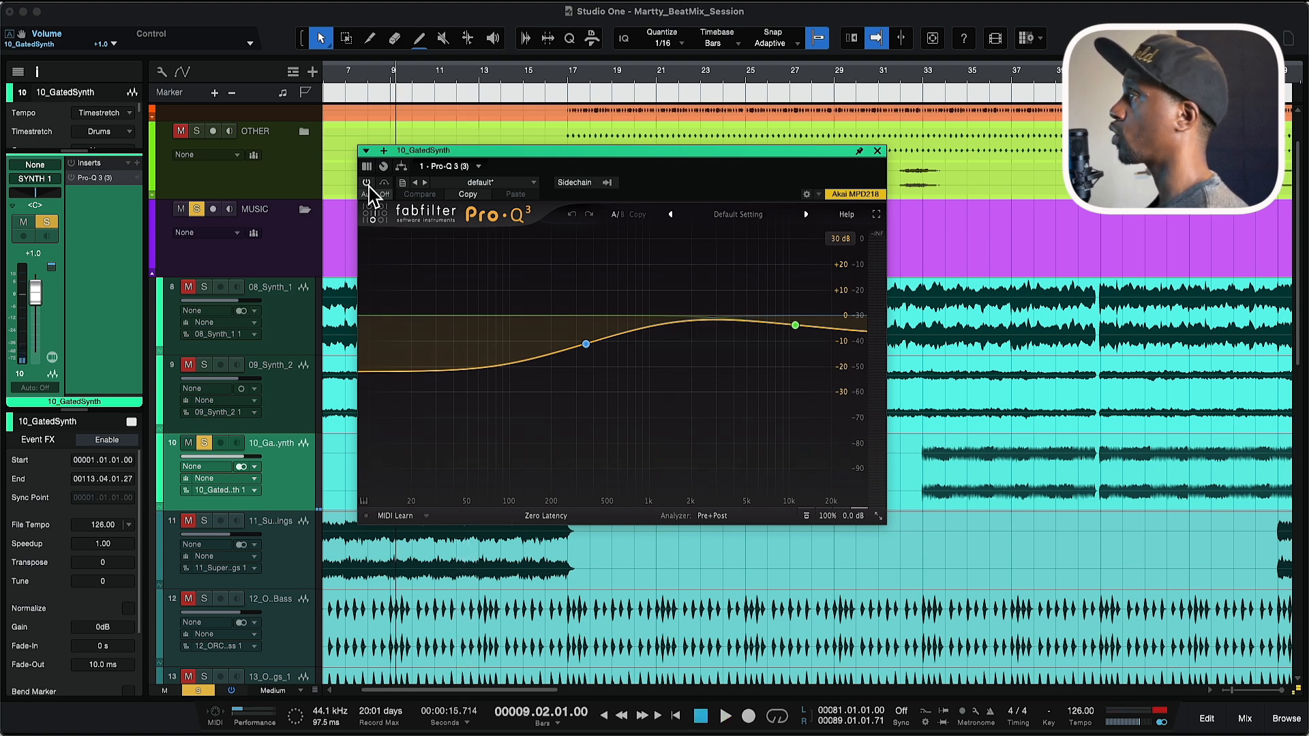
Step: Compare the gated synth with Pro-Q 3 on and off during playback, and check the high-frequency band's settings
key("space")
left_click(367, 183)
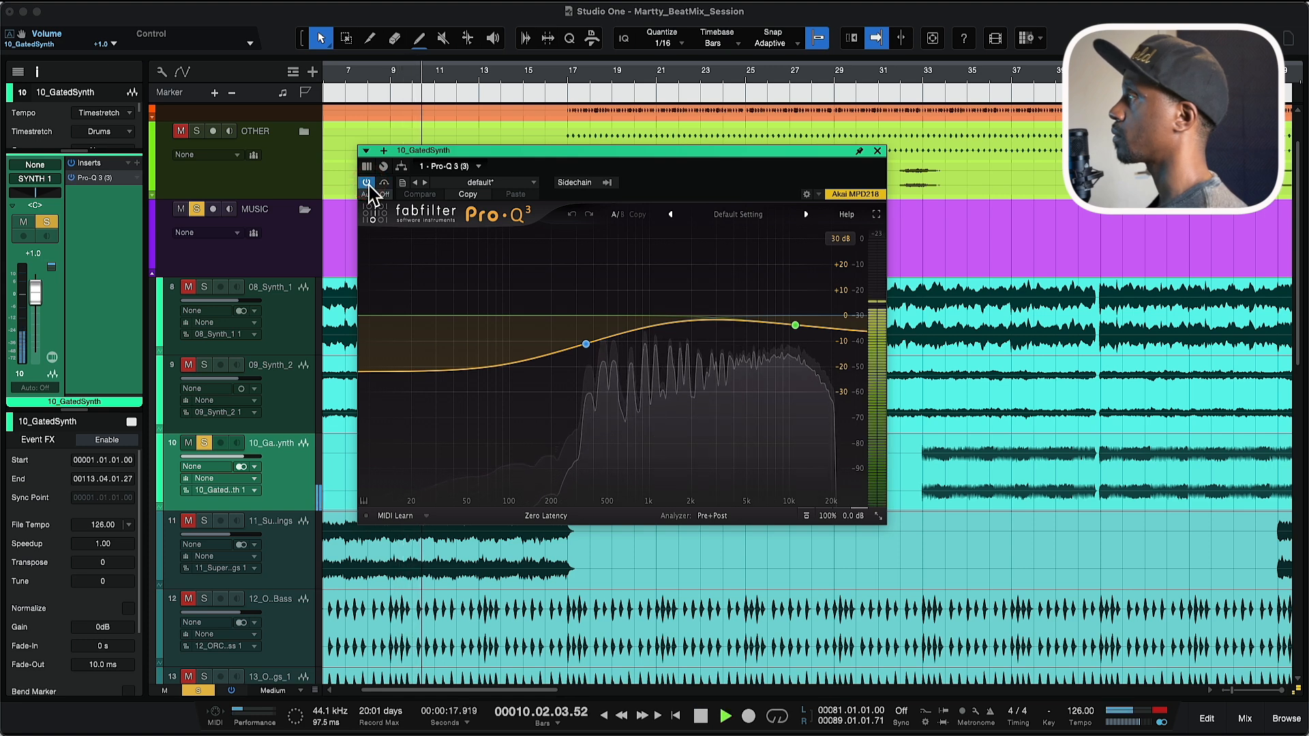
left_click(368, 182)
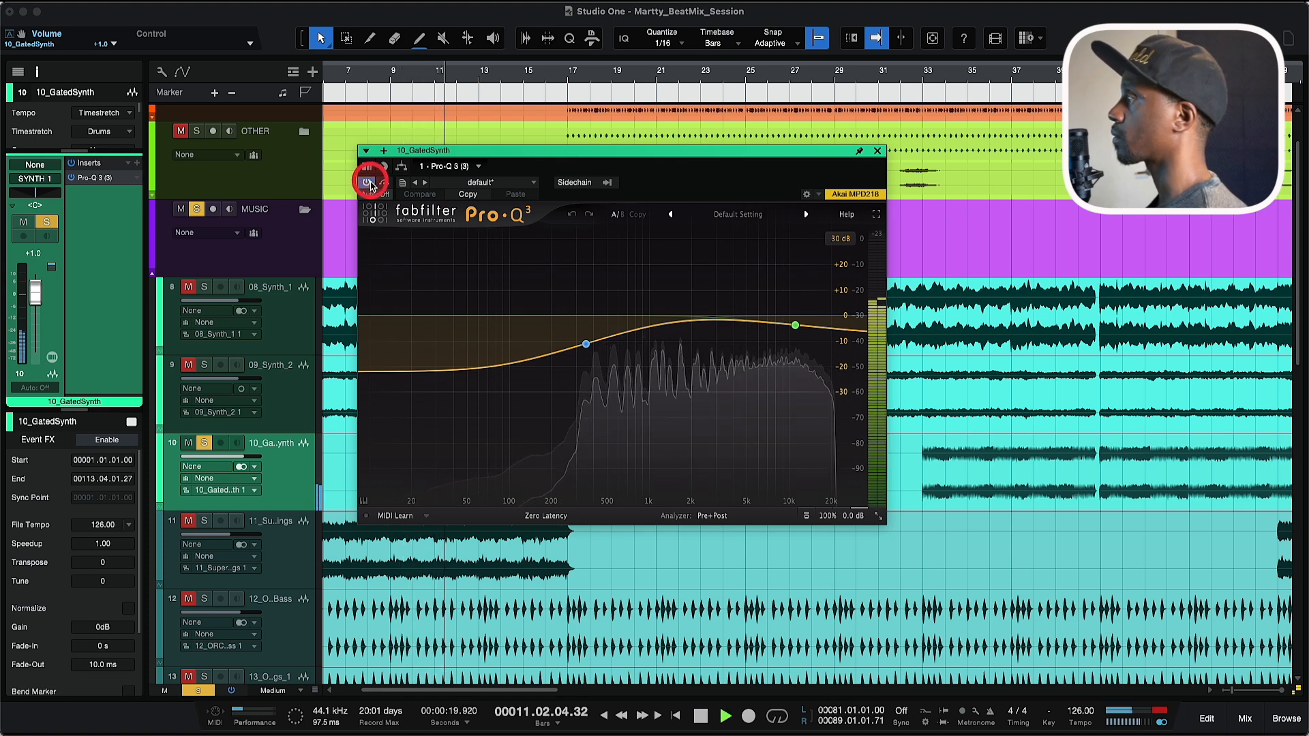
key("space")
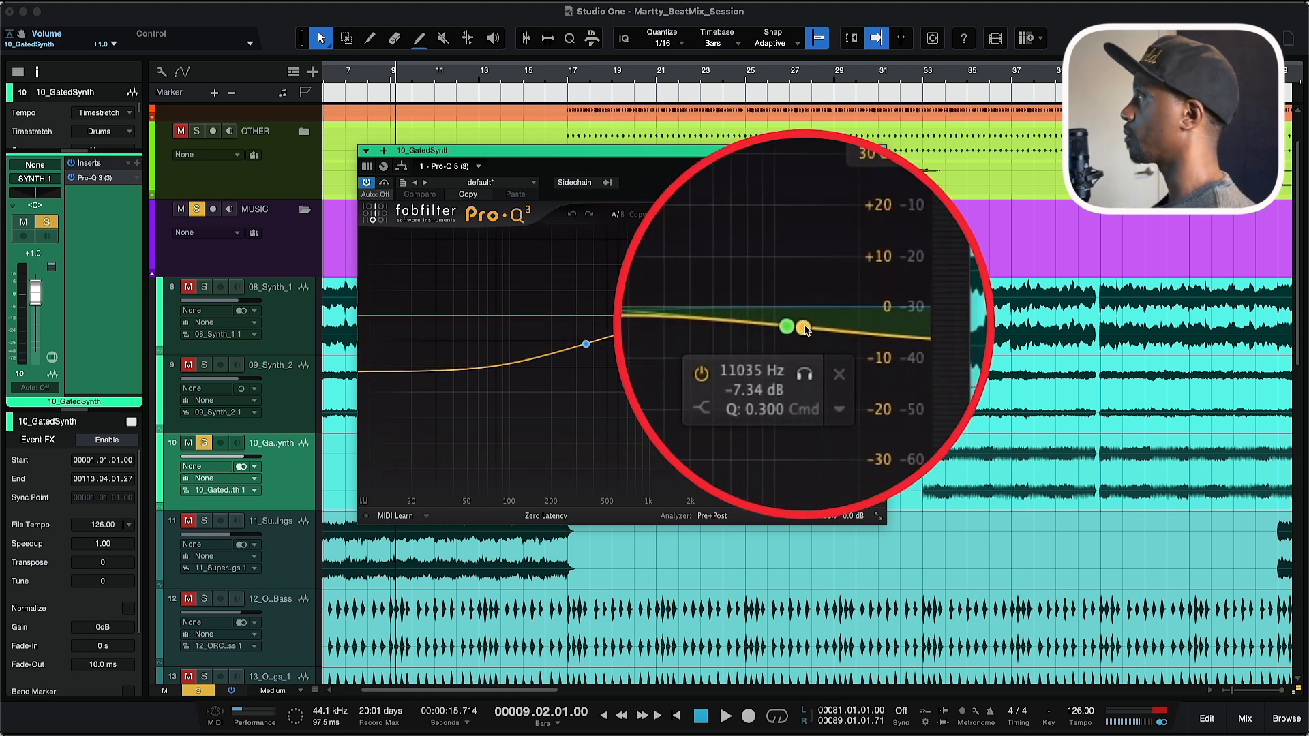
left_click(795, 326)
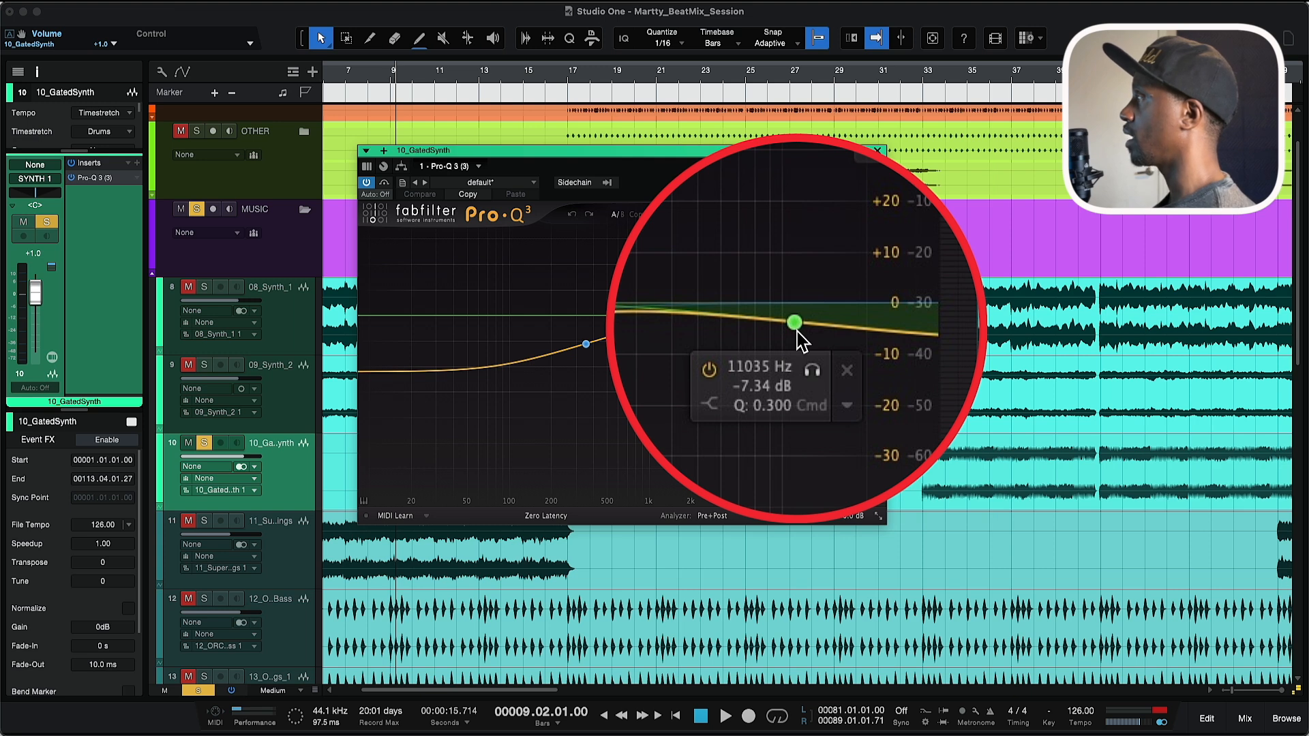
left_click(797, 328)
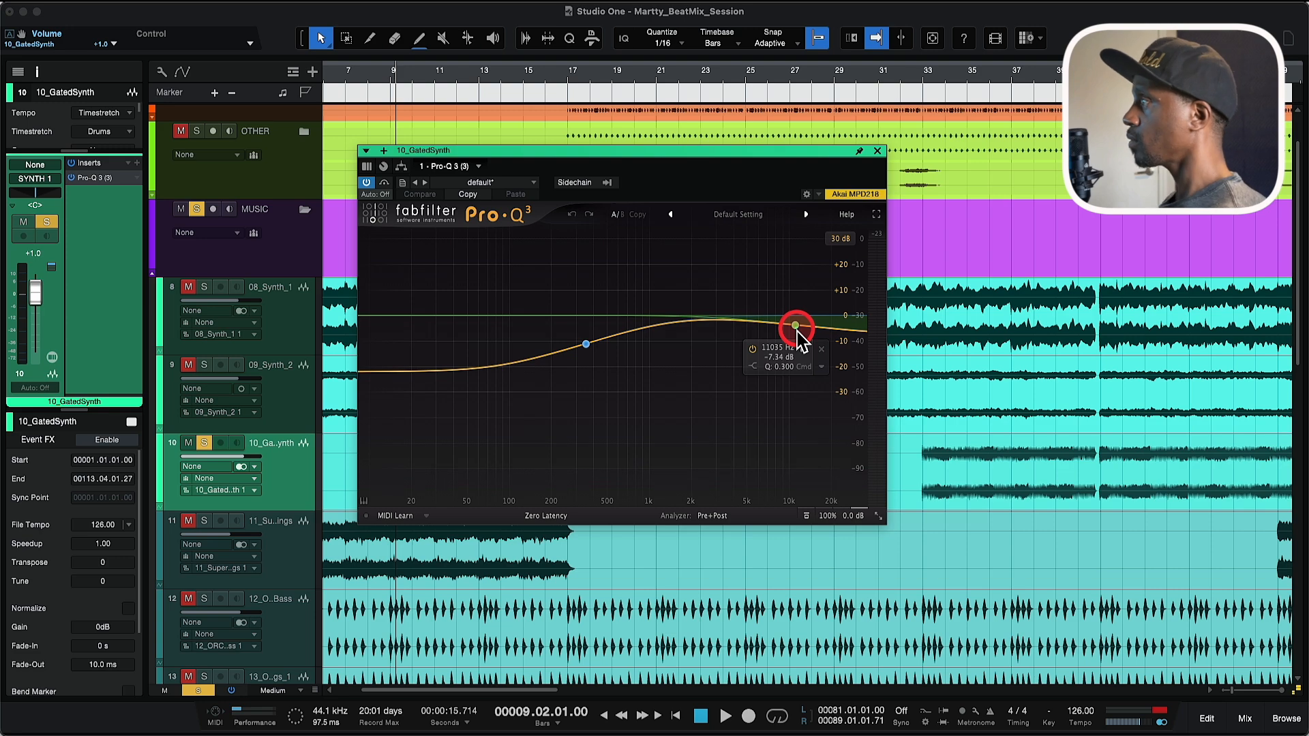
Step: Close the Pro-Q 3 window, unsolo 10_GatedSynth and show the DRUMS, SYNTH 1 and ORCH bus tracks
left_click(878, 151)
left_click(204, 442)
scroll(293, 453, "down", 5)
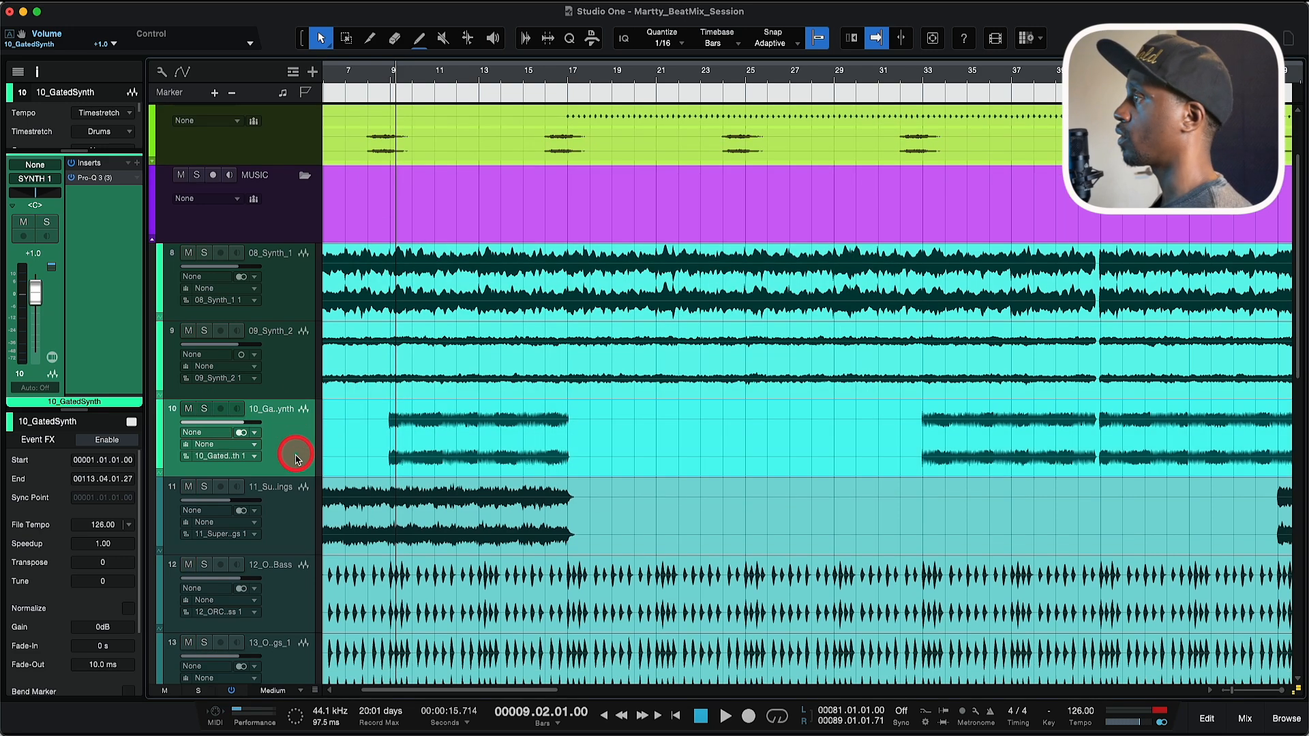
scroll(298, 462, "down", 4)
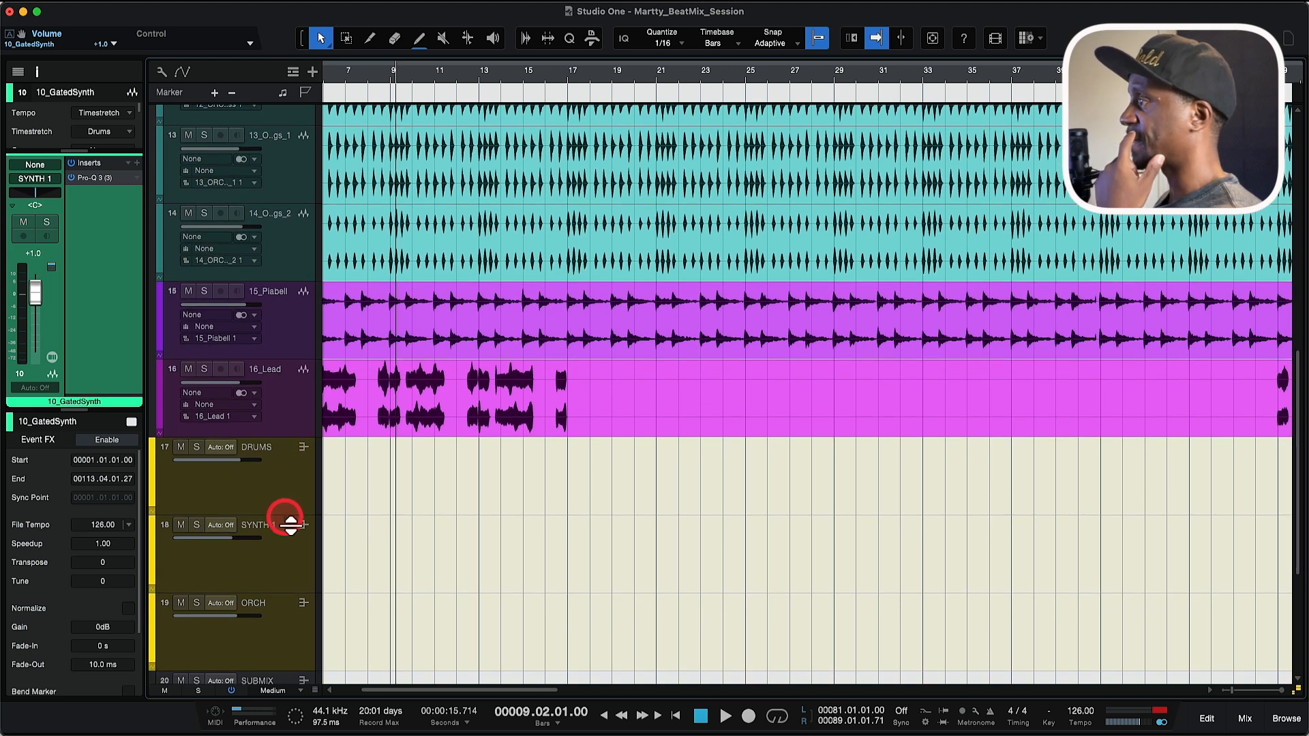
Step: Select the SYNTH 1 bus, 10_GatedSynth, 09_Synth_2 and 08_Synth_1 in turn to check their inserts and output routing
left_click(287, 549)
left_click_drag(117, 394, 117, 535)
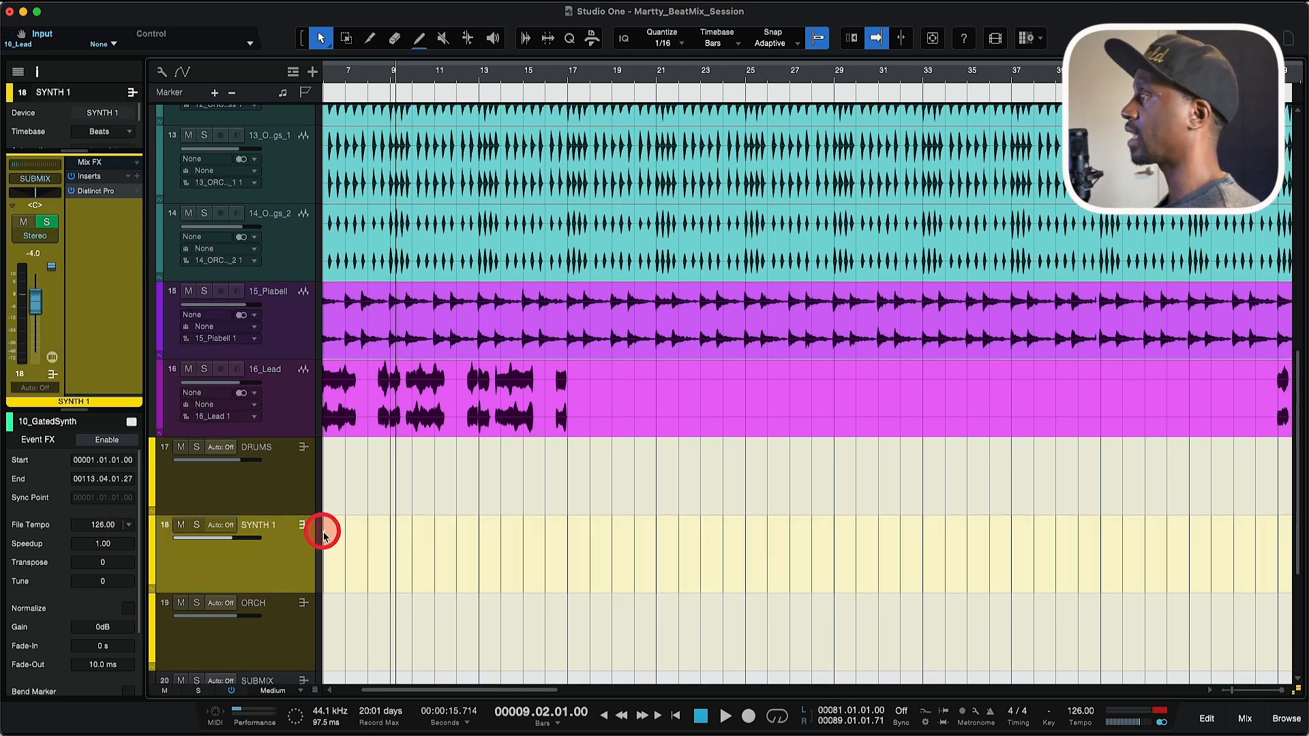
scroll(327, 537, "up", 3)
scroll(327, 536, "up", 4)
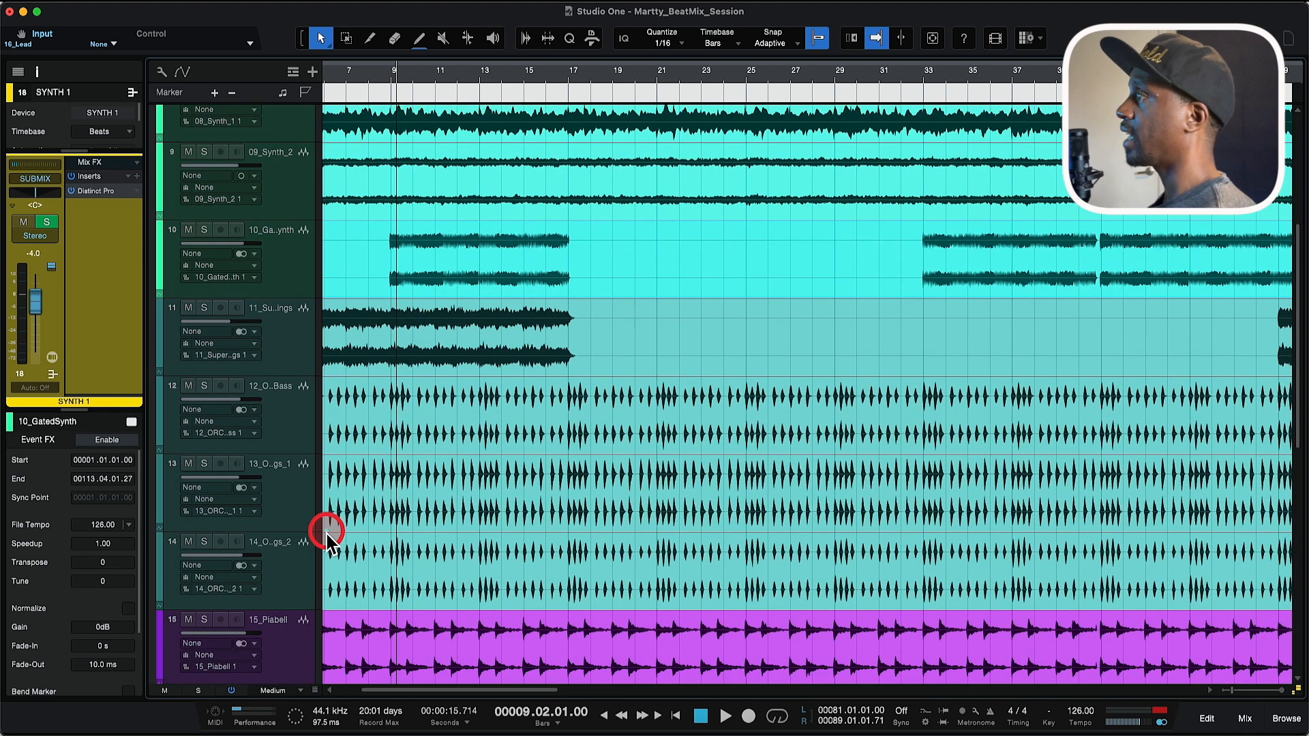
left_click(278, 397)
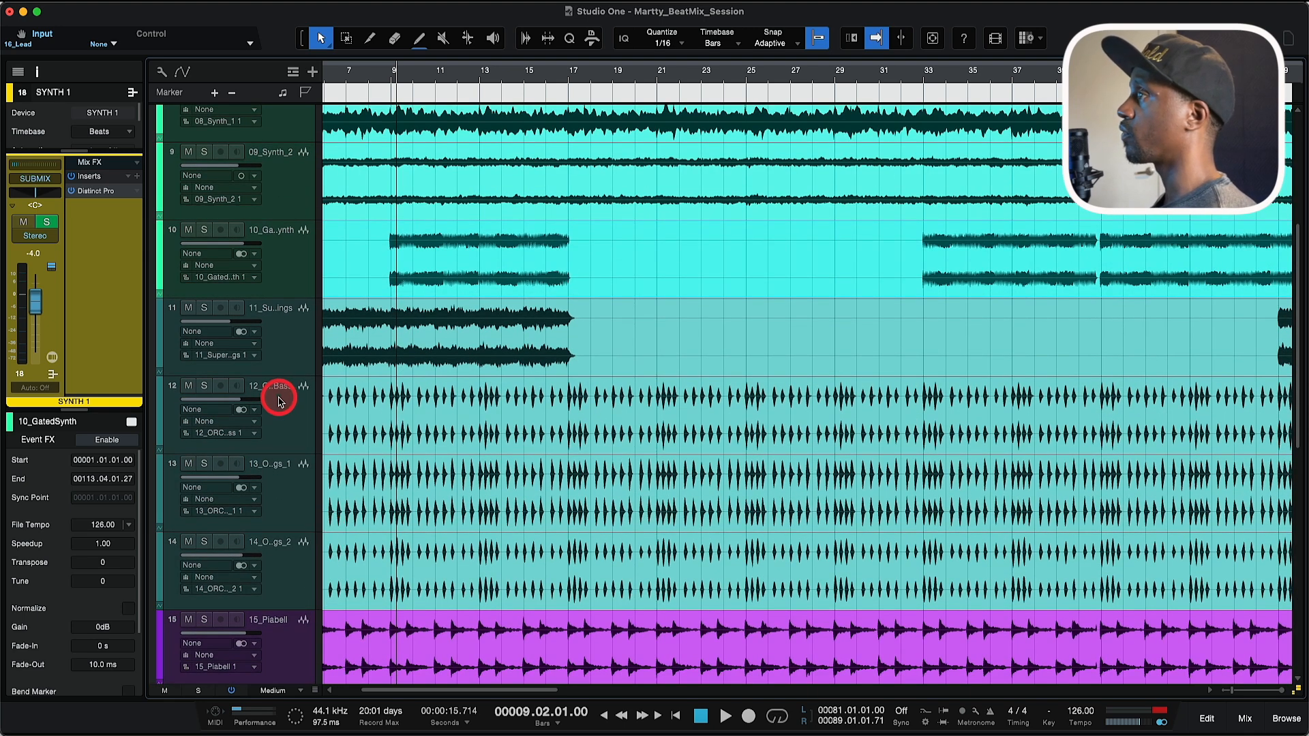
scroll(278, 398, "up", 2)
scroll(278, 398, "down", 2)
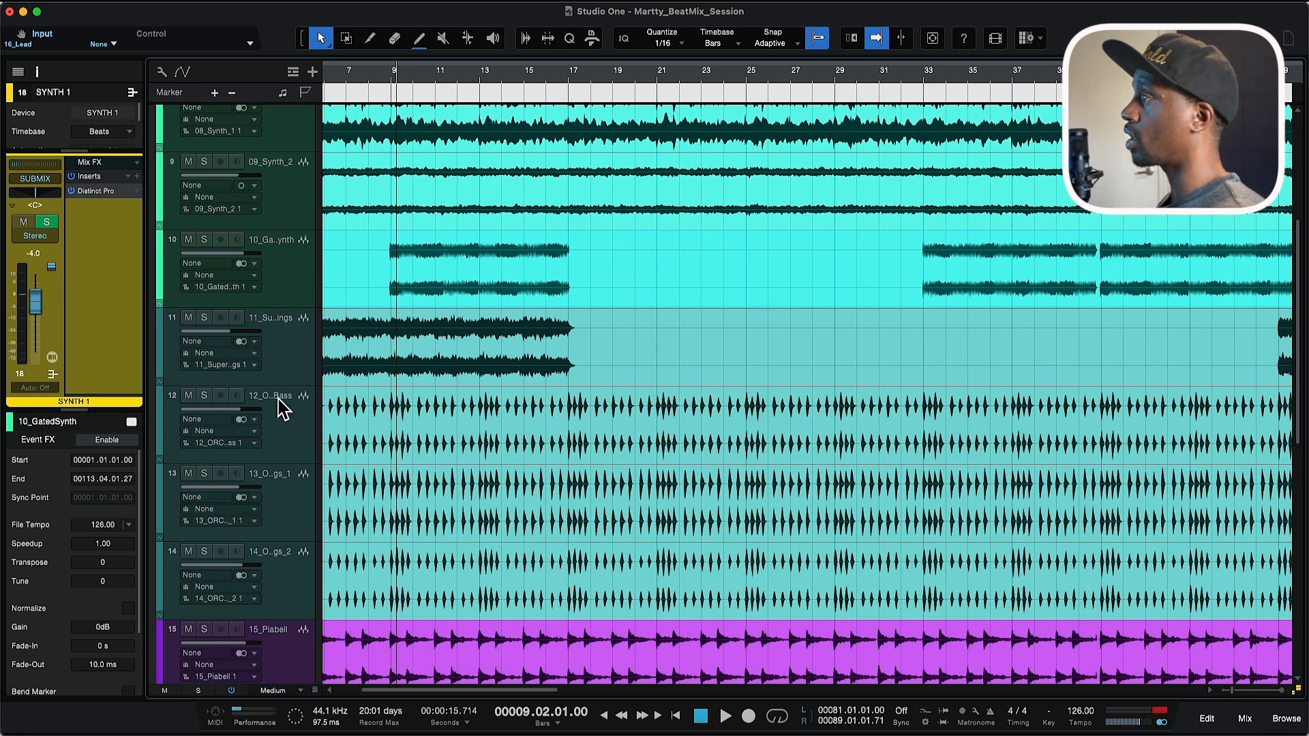
scroll(281, 409, "up", 1)
left_click(295, 318)
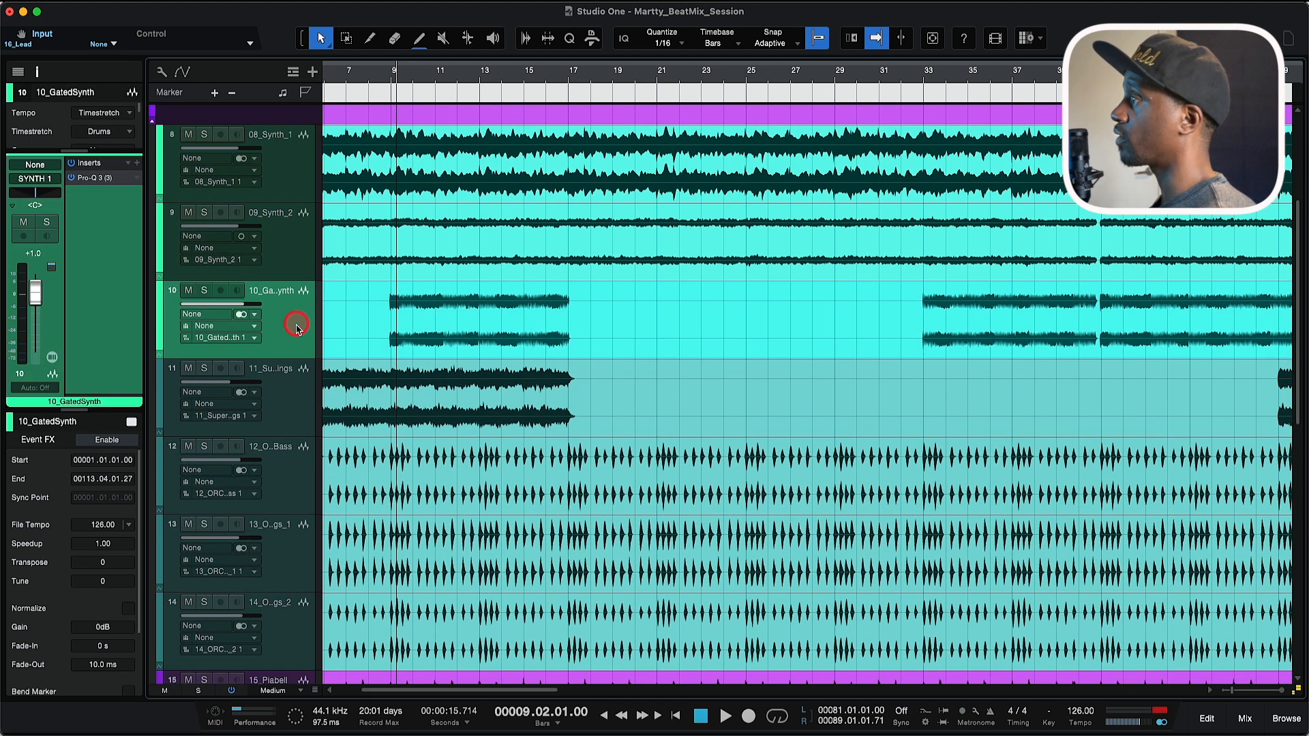
left_click(294, 249)
left_click(295, 174)
Step: Look over the orchestral tracks from 11_Superstrings to 14_ORCHStrings_2 and select the ORCH bus to check its inserts
scroll(291, 336, "down", 3)
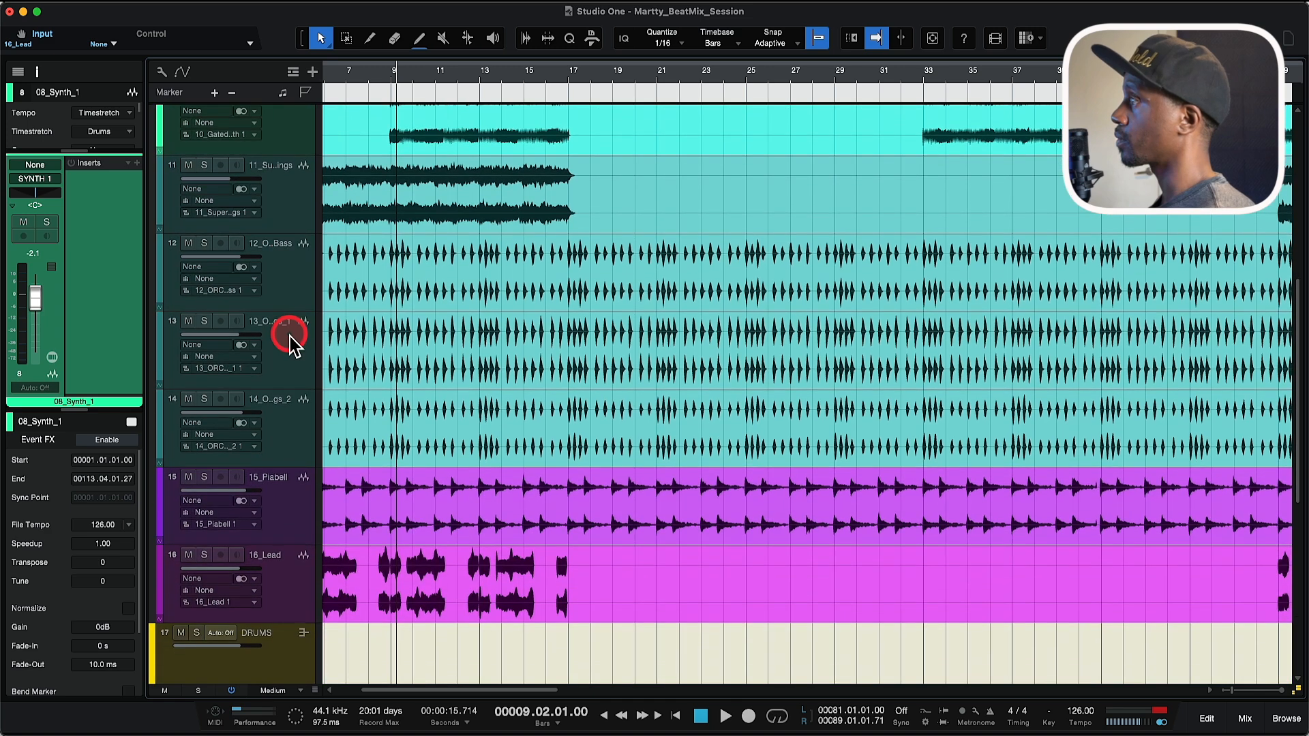
scroll(290, 339, "down", 2)
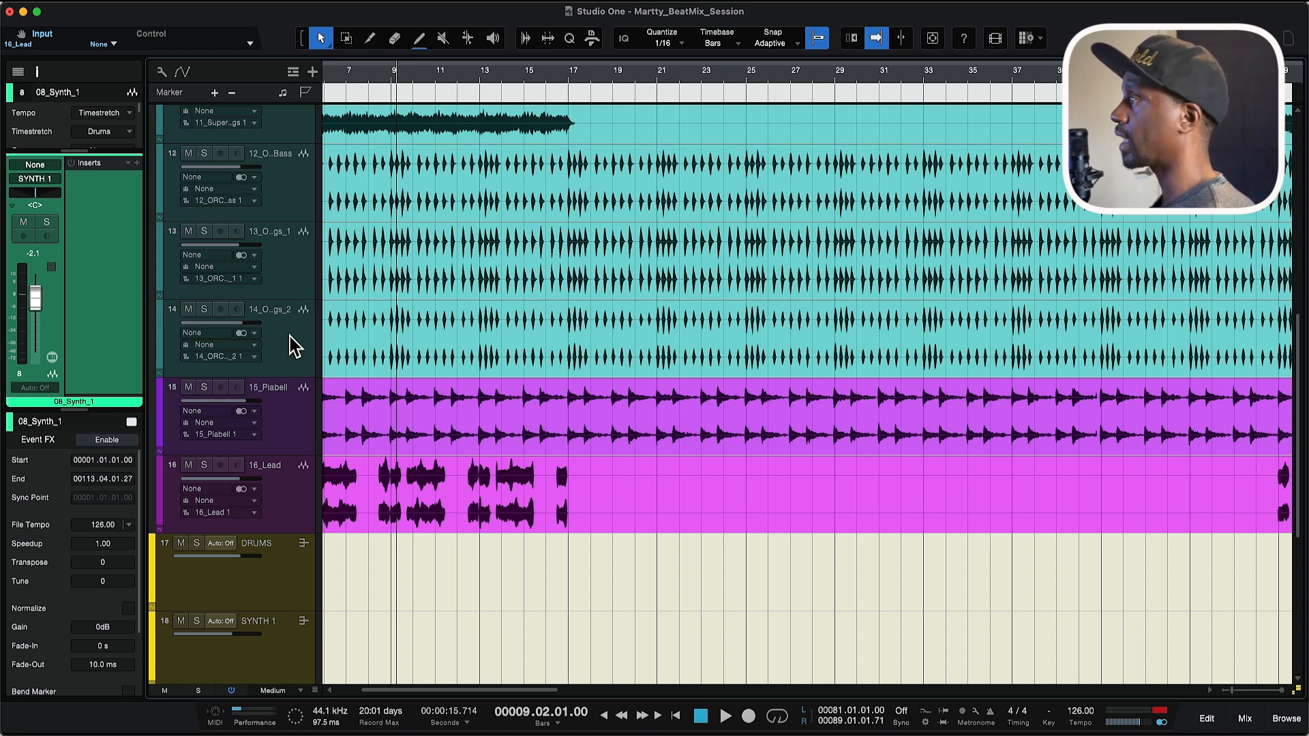
scroll(472, 305, "left", 3)
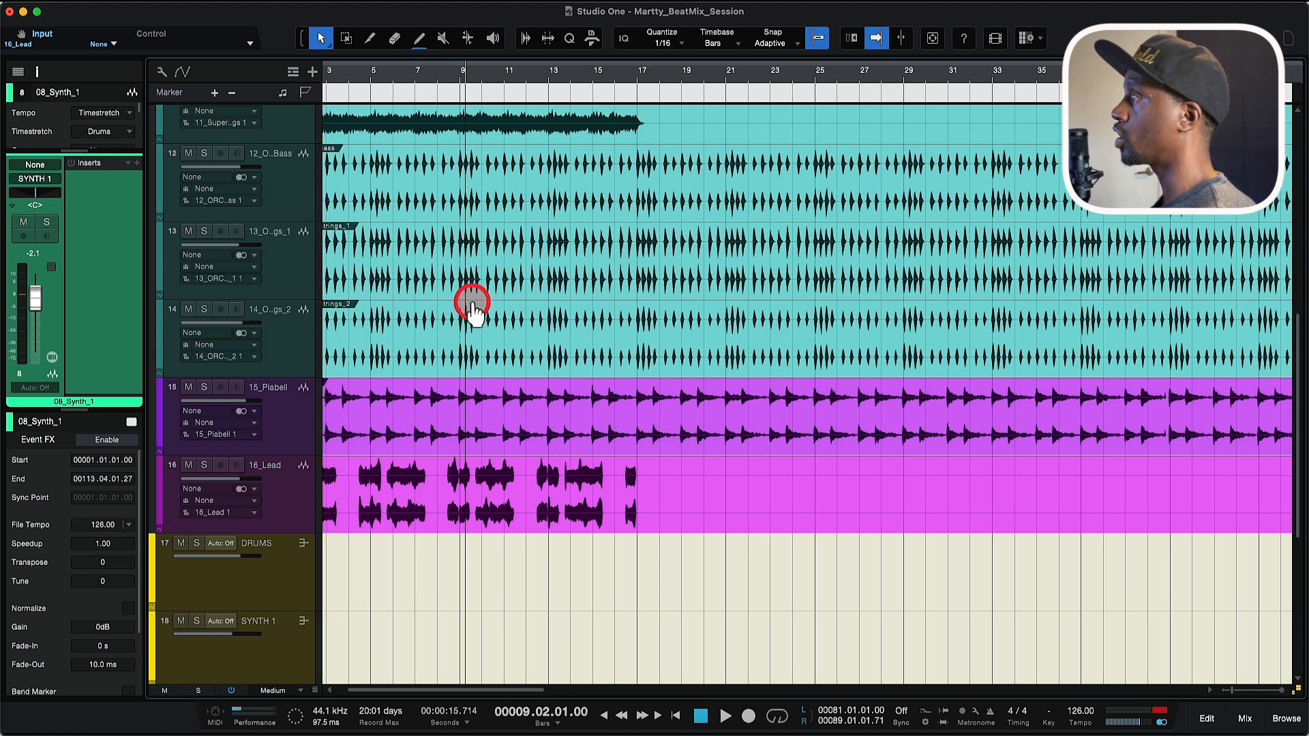
scroll(473, 304, "up", 2)
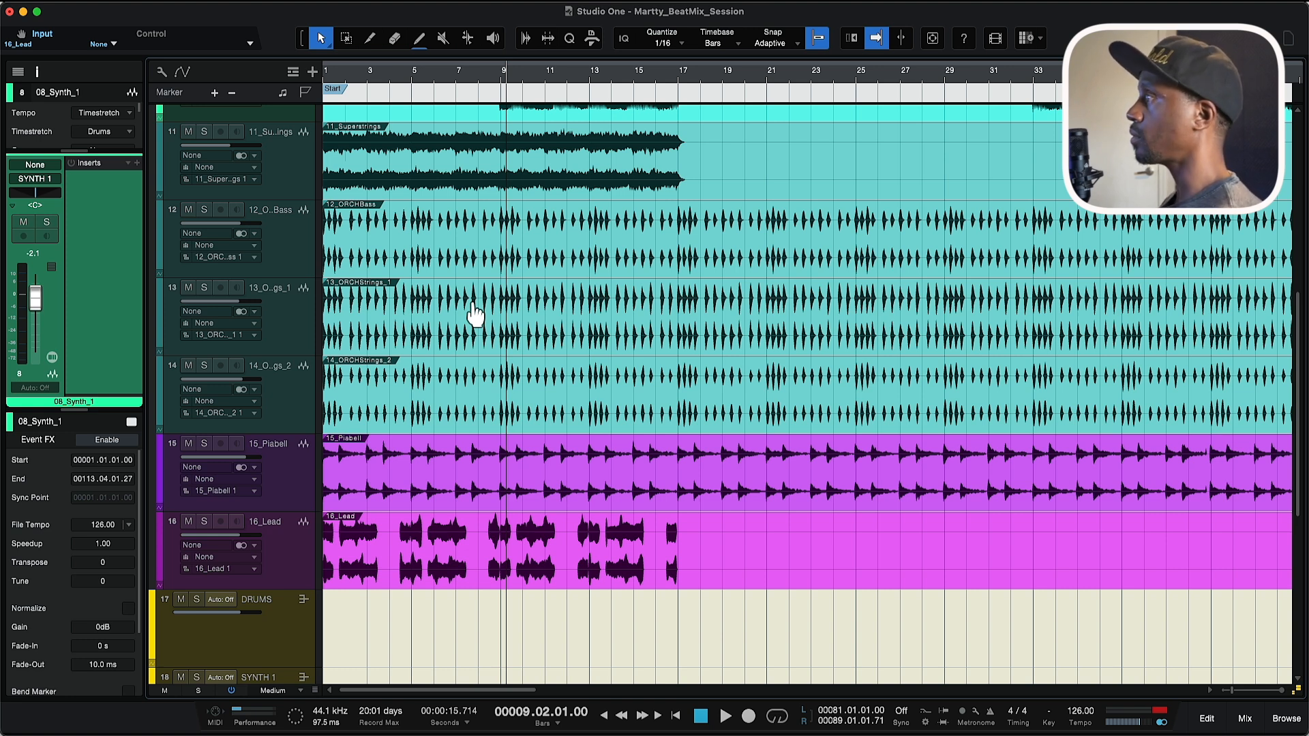
scroll(476, 314, "up", 3)
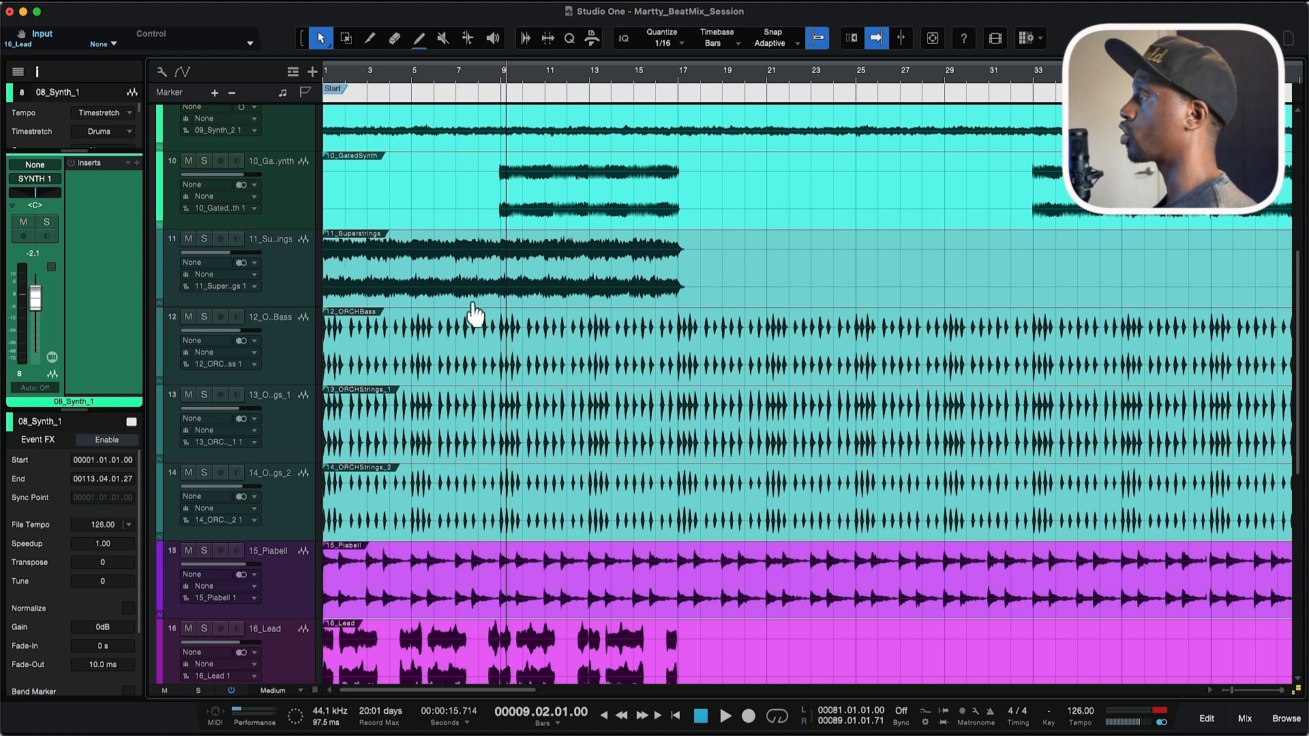
scroll(476, 313, "down", 10)
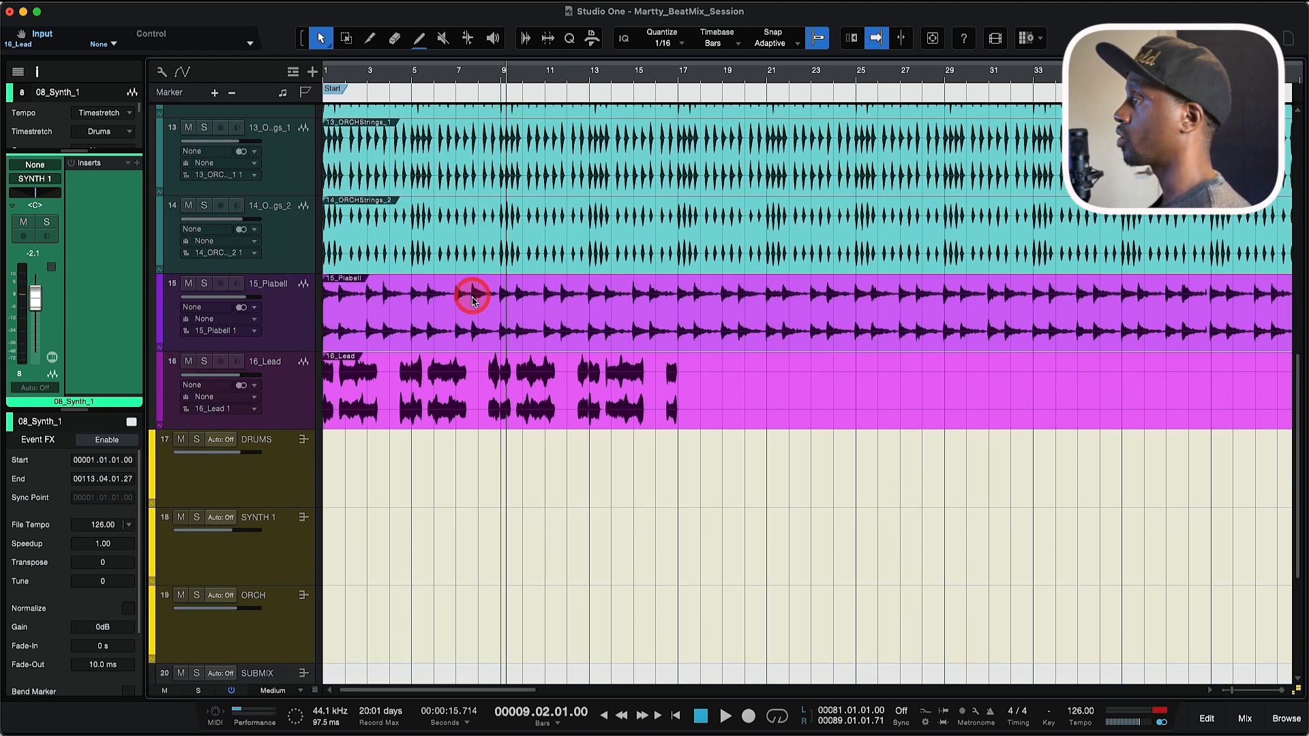
left_click(287, 514)
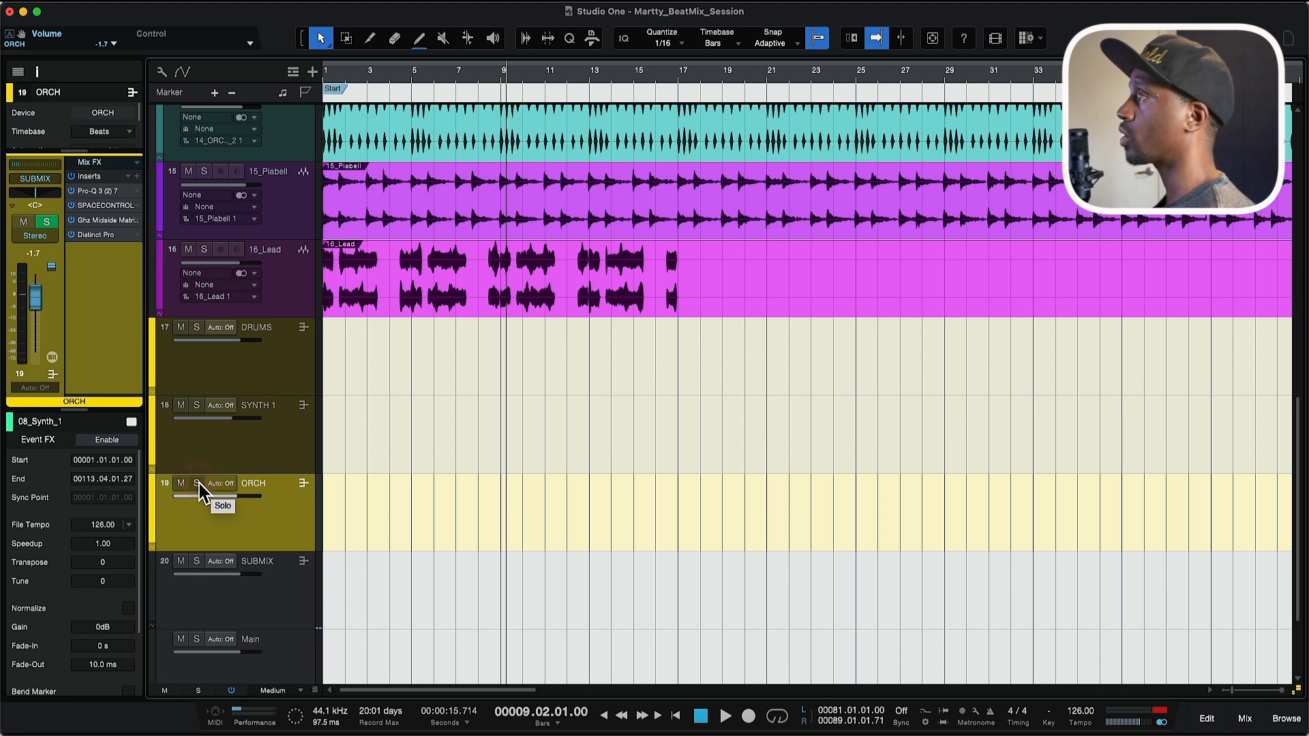
left_click(268, 518)
Step: Solo the ORCH bus and play the string and orchestral tracks that feed it
scroll(324, 476, "up", 5)
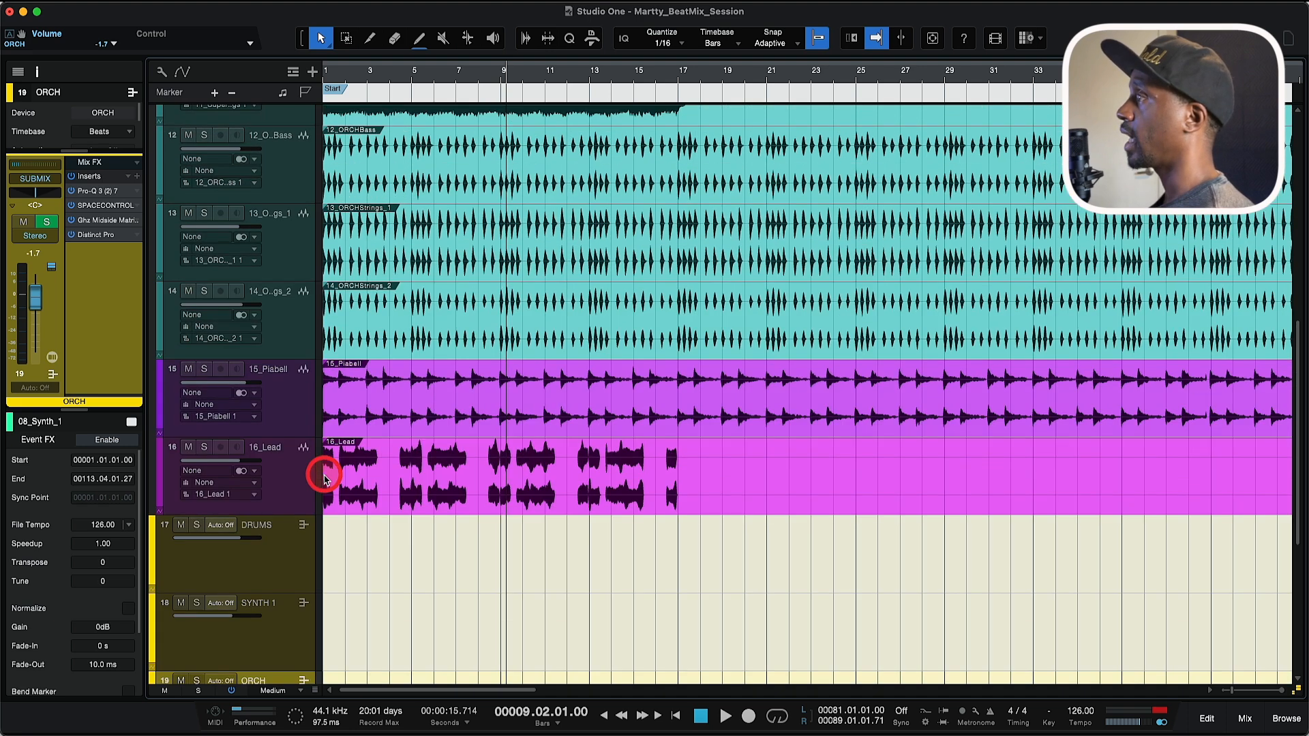
scroll(324, 477, "down", 2)
key("s")
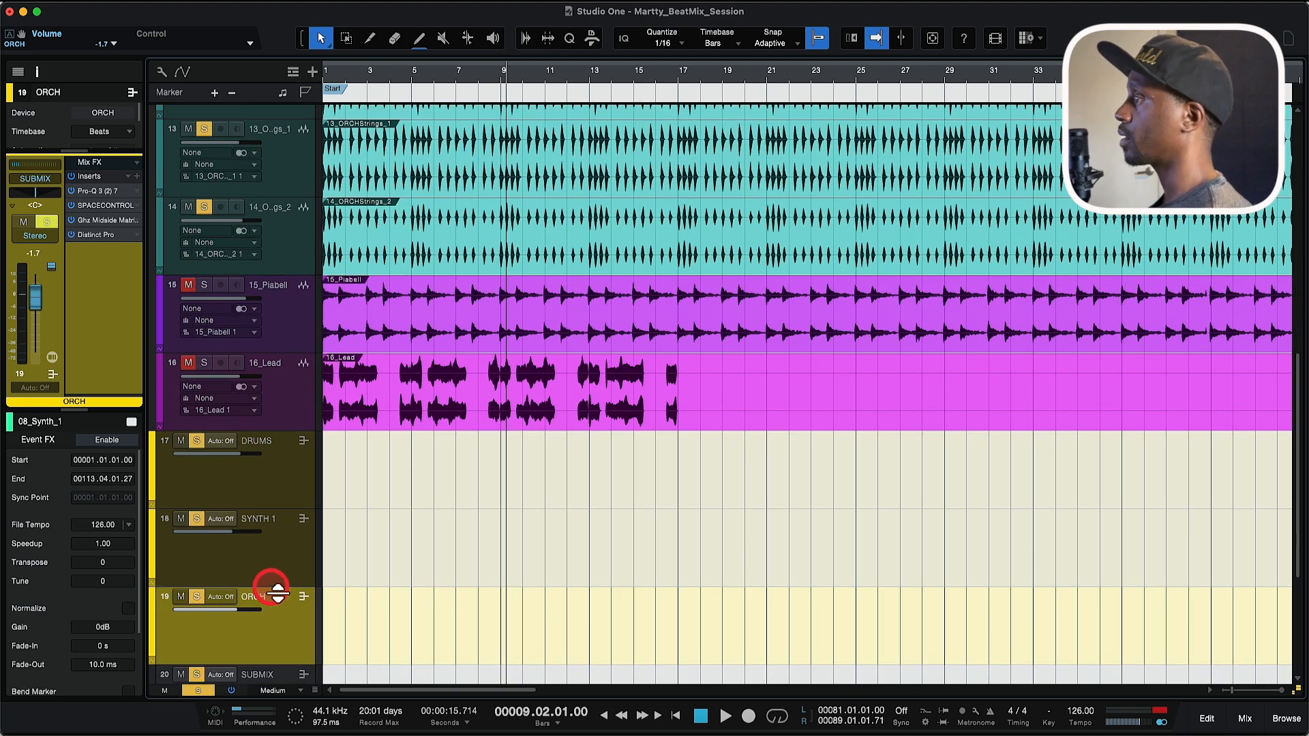
scroll(271, 591, "up", 5)
key("space")
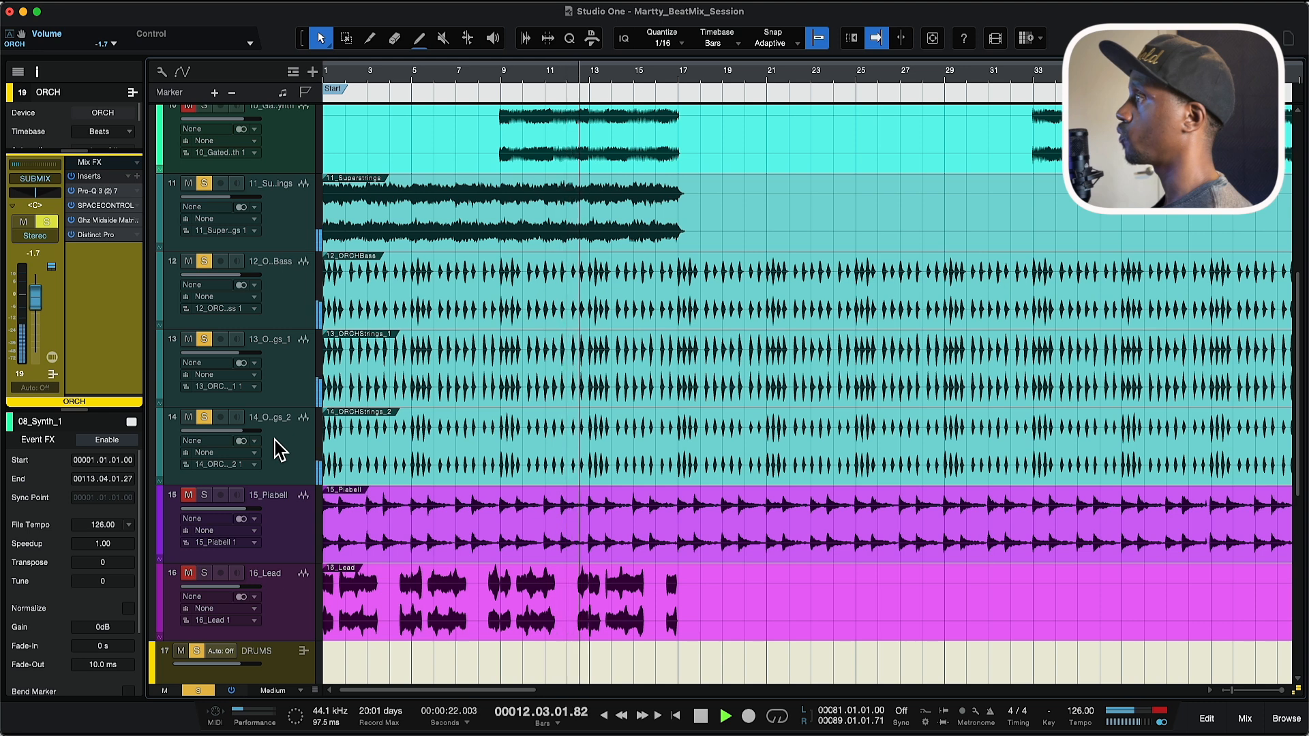
key("space")
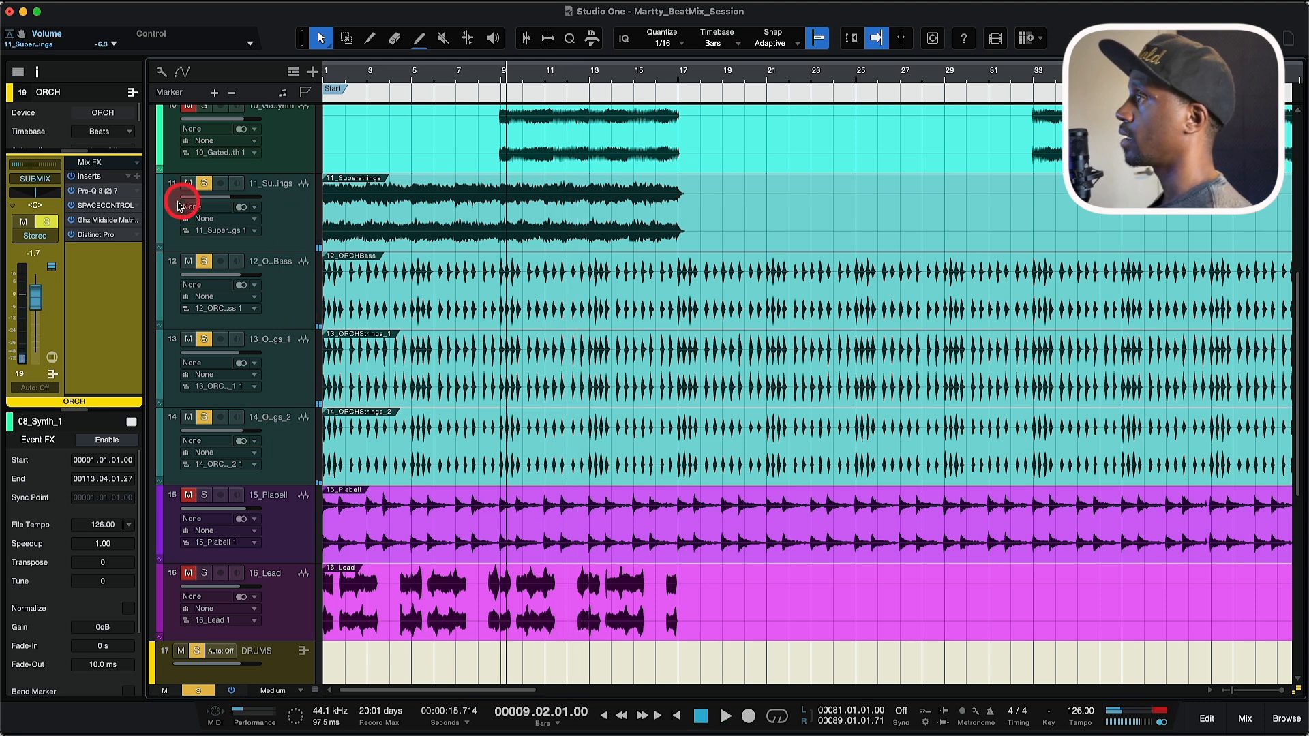
Step: Open the Pro-Q 3 insert on the ORCH bus and check the settings of its dynamic low-mid band
double_click(98, 193)
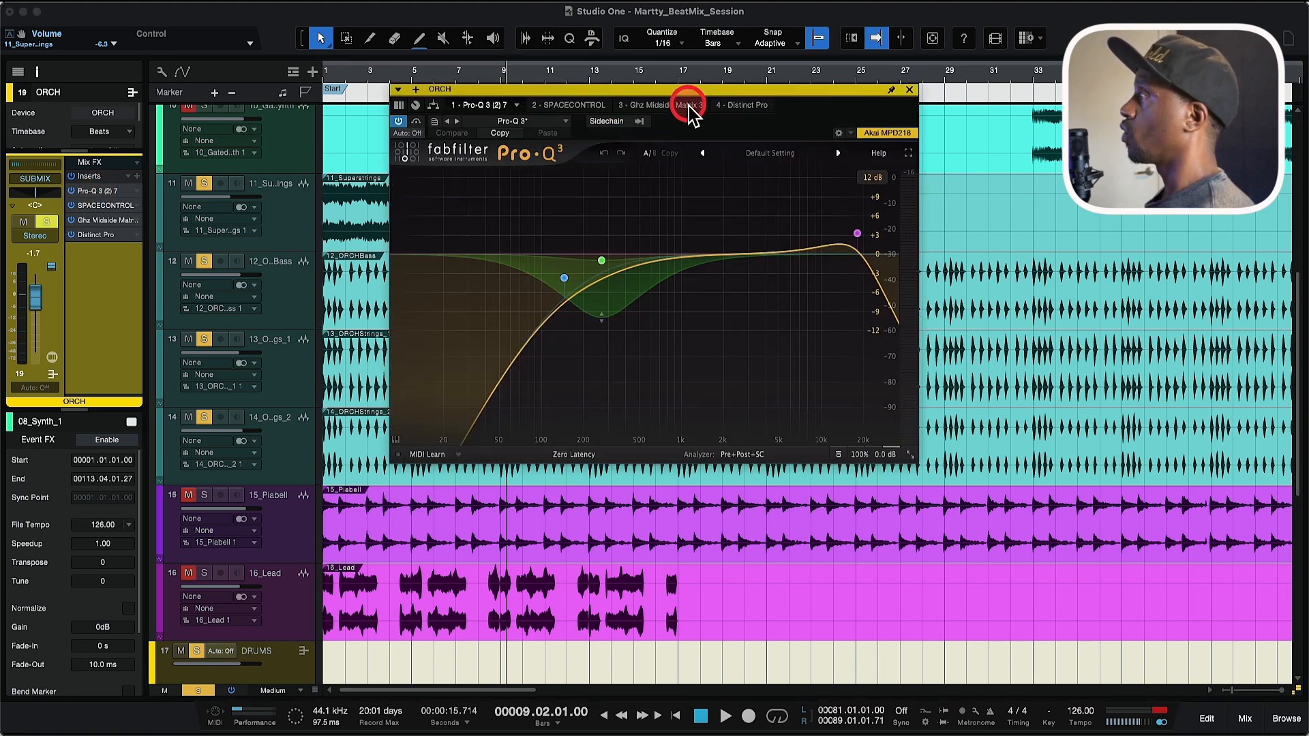
left_click_drag(701, 87, 656, 93)
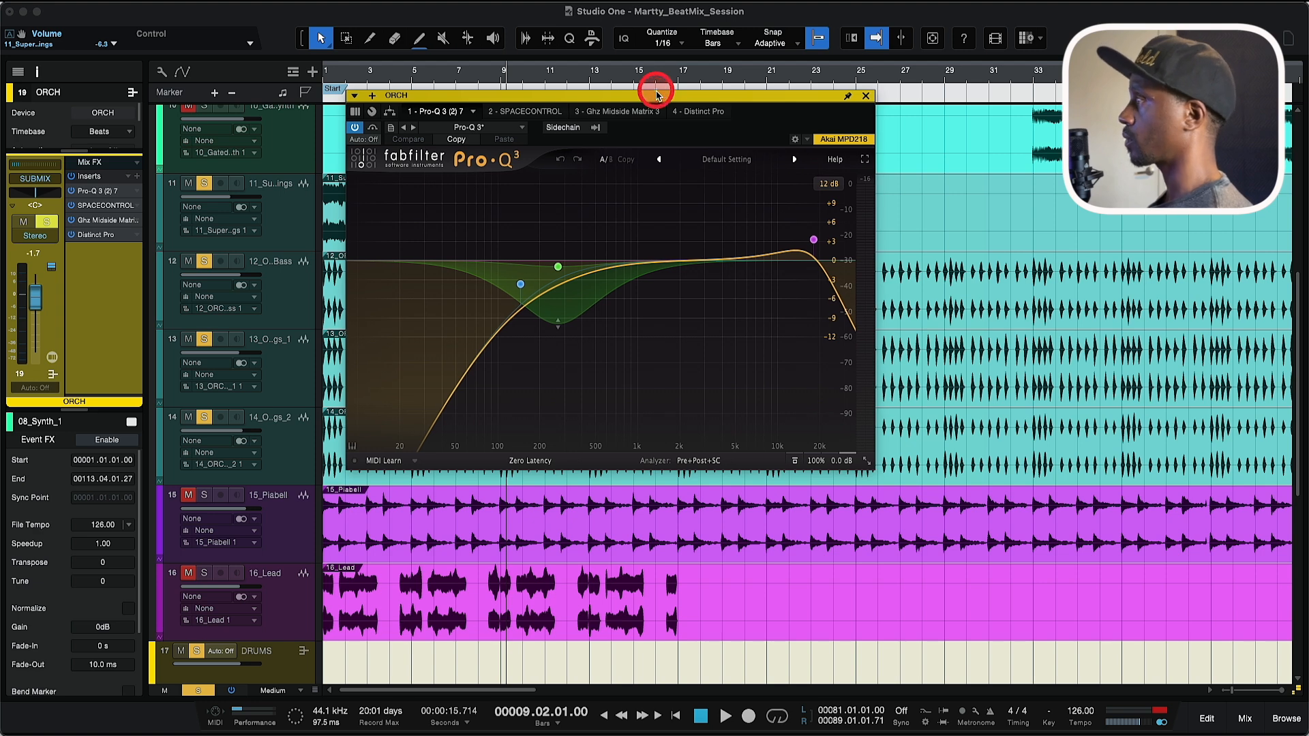
left_click(580, 277)
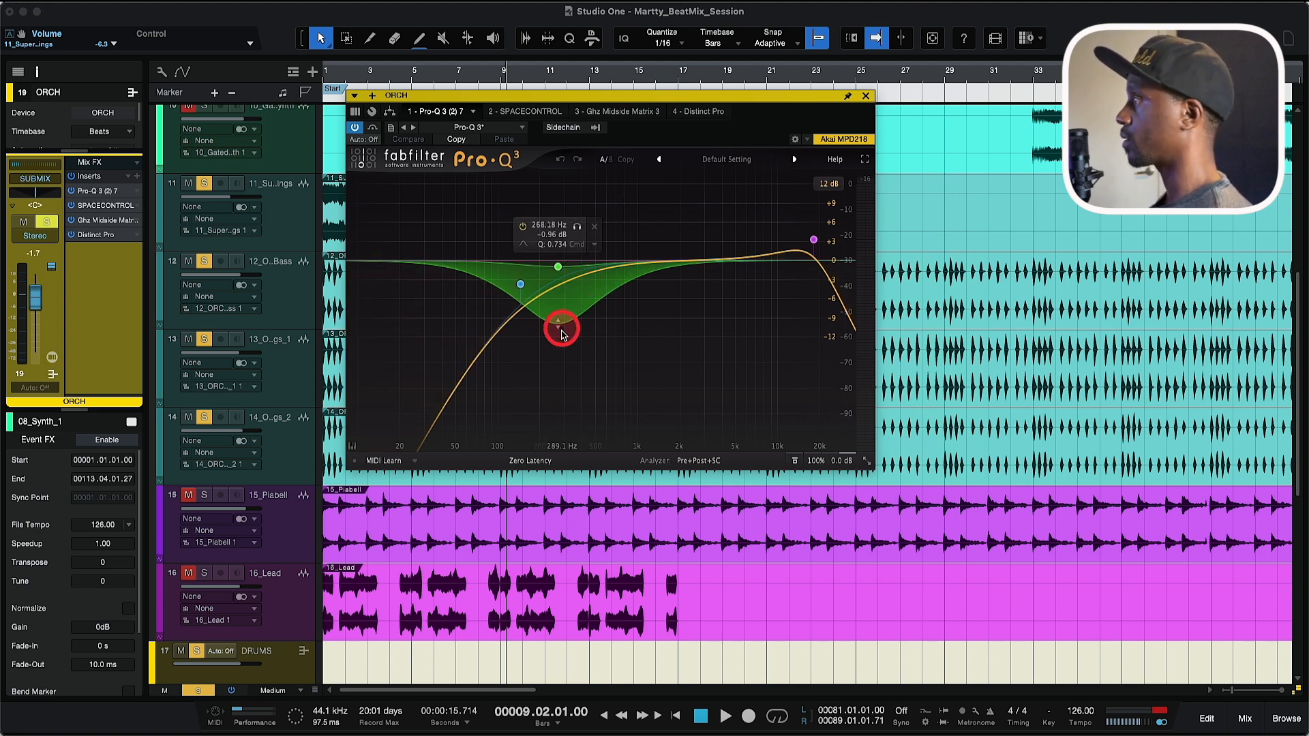
left_click(558, 266)
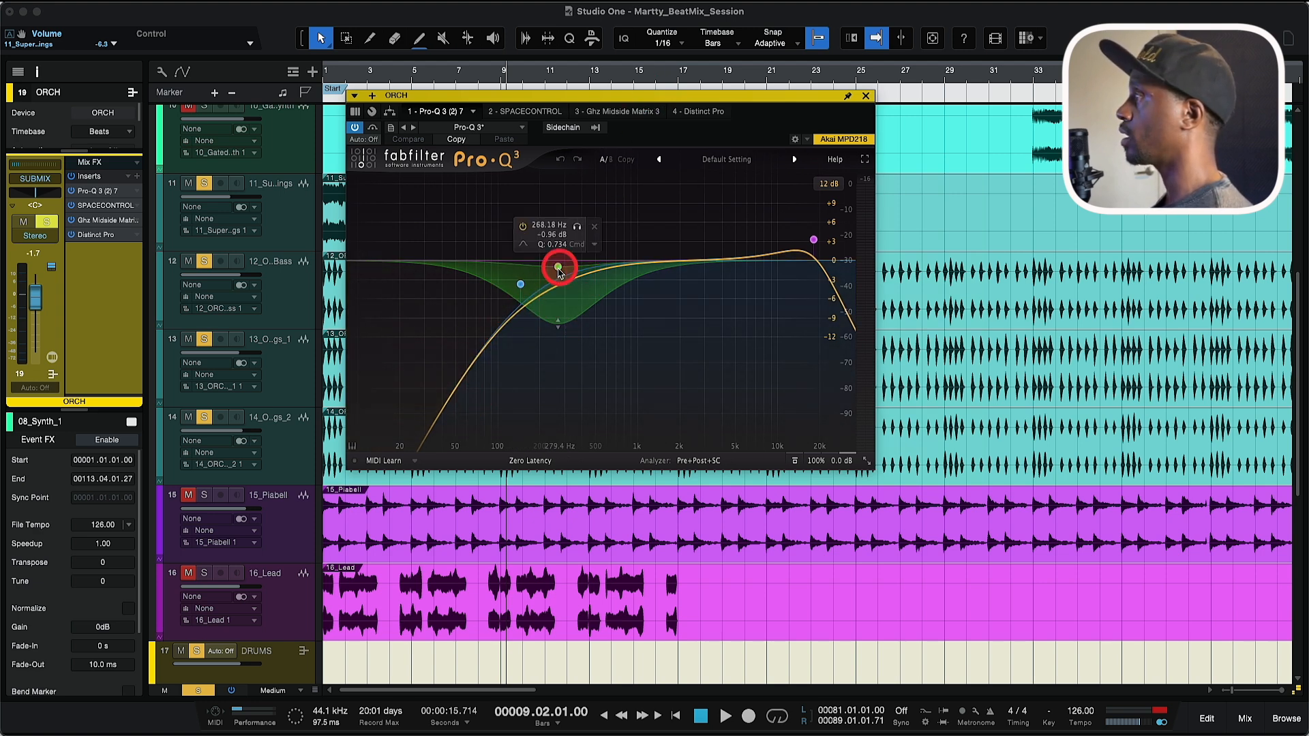
Step: Audition the ORCH bus through only the dynamic 268 Hz band of Pro-Q 3 during playback
left_click(577, 225)
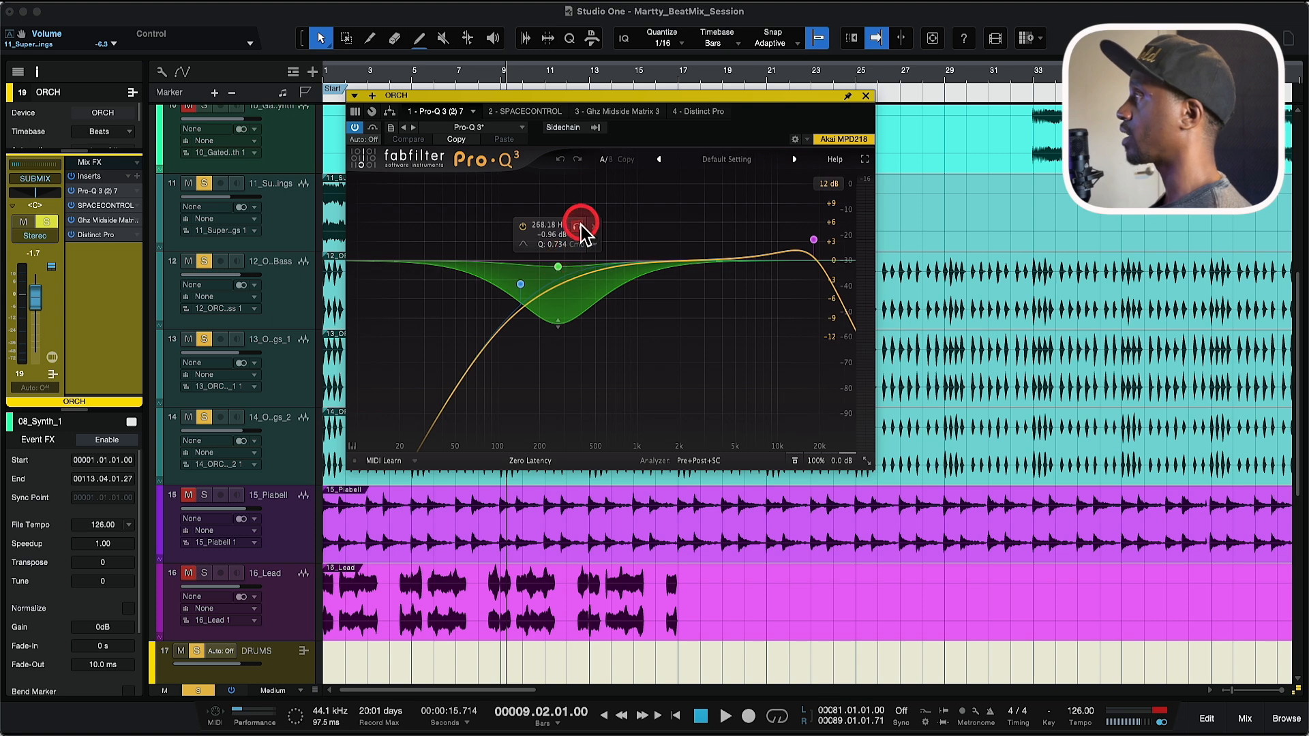
key("space")
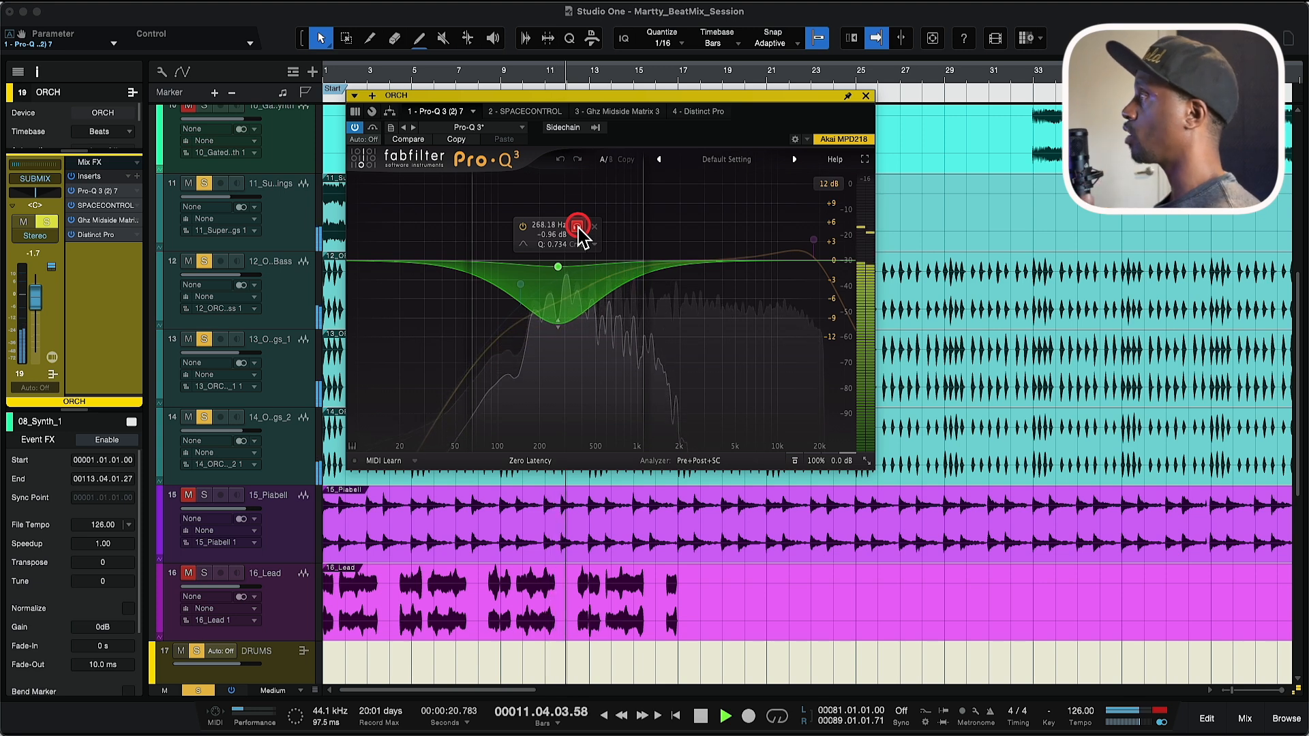
left_click(578, 227)
key("space")
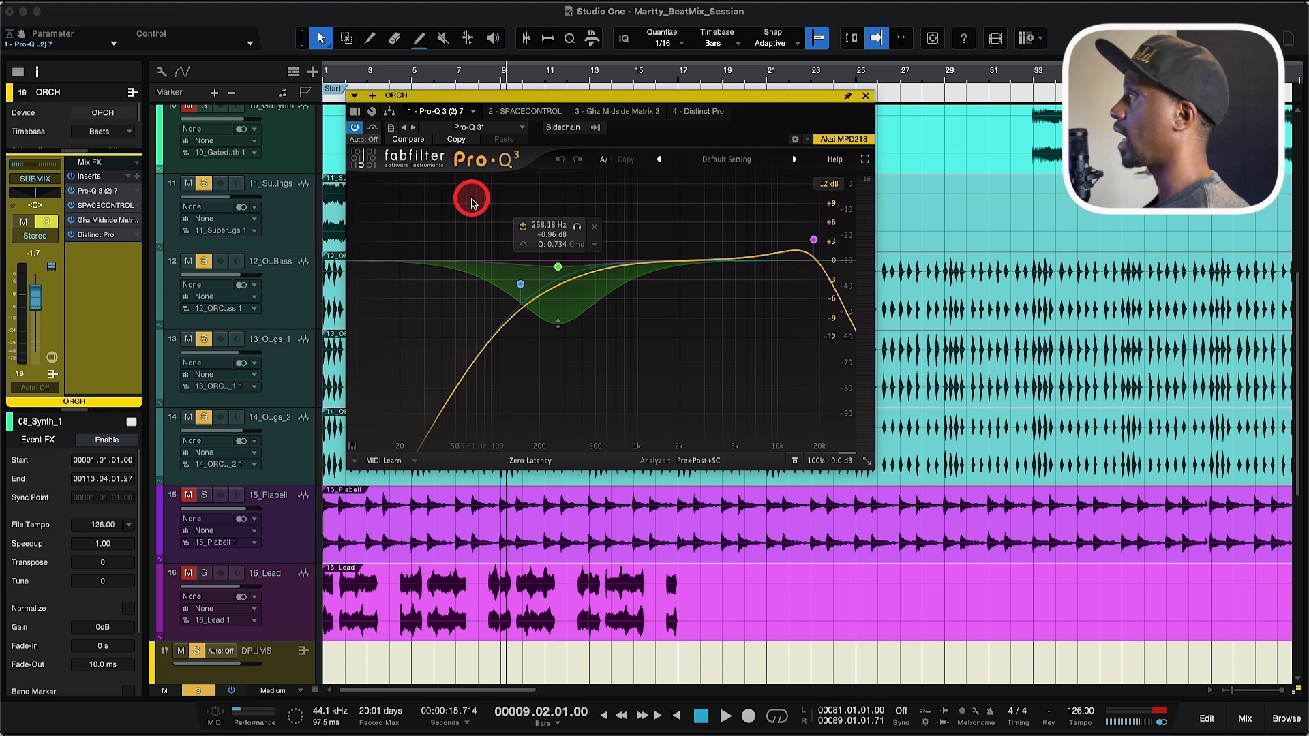
Step: Compare the settings of the high cut band and the dynamic low-mid band in the ORCH bus's Pro-Q 3
left_click(814, 241)
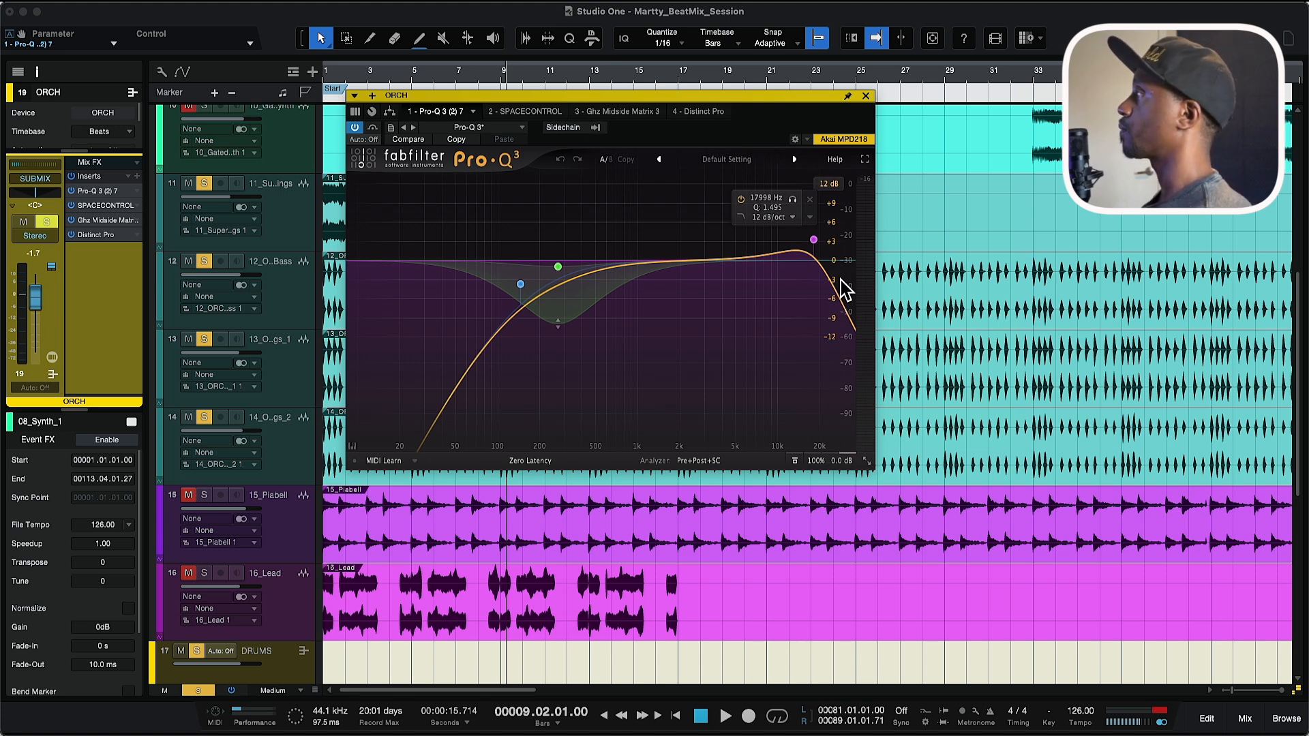
left_click(815, 240)
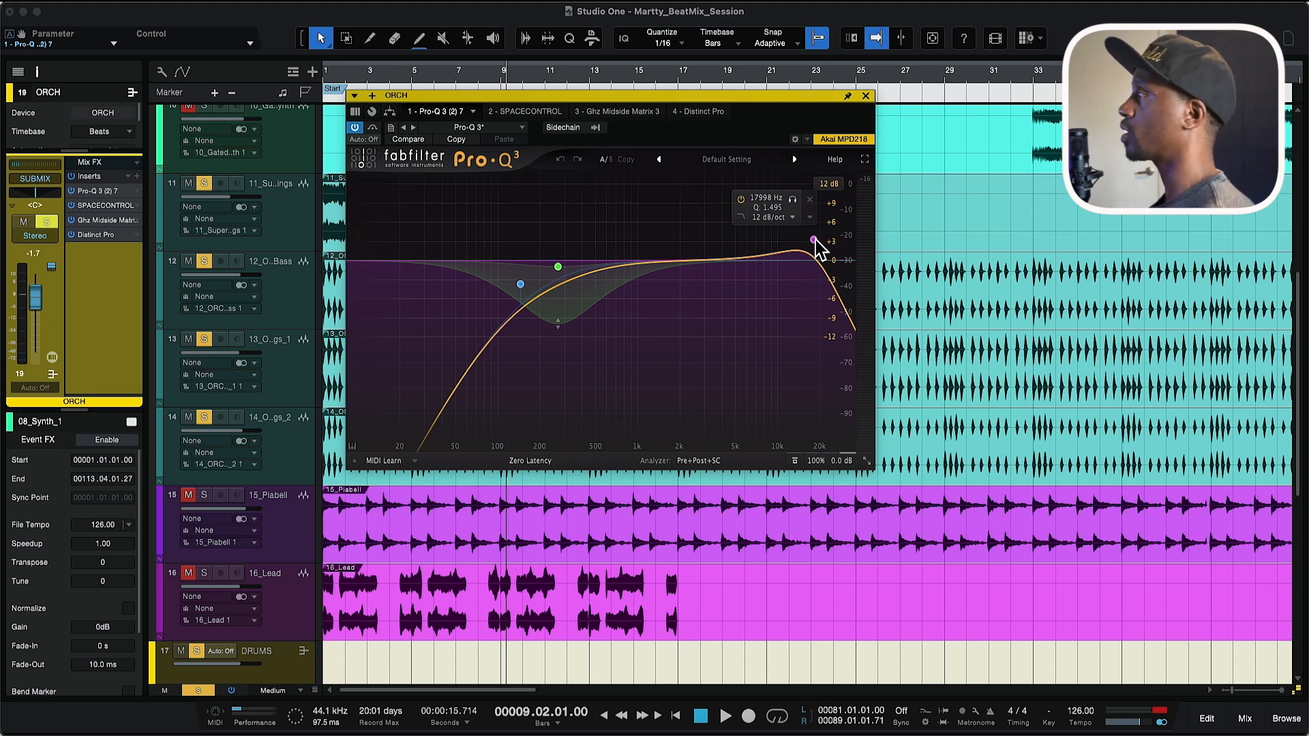
left_click(652, 290)
left_click(558, 329)
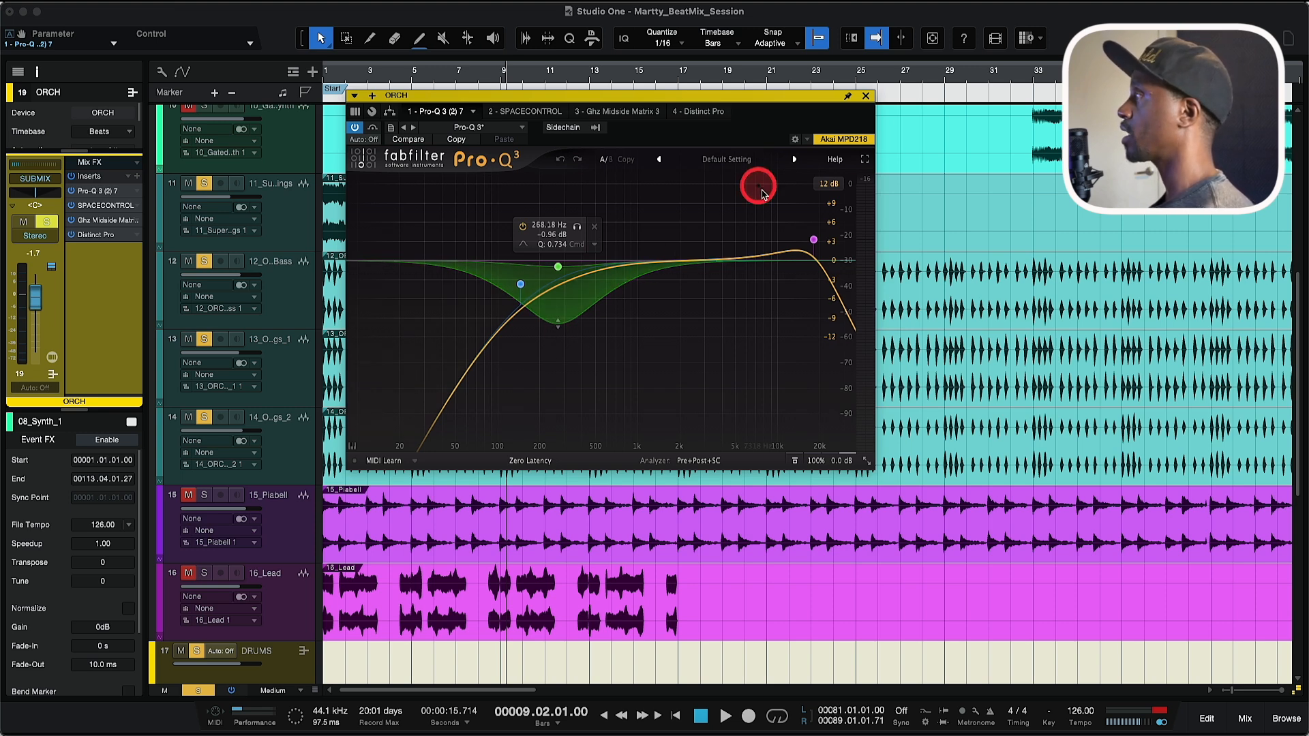
left_click(814, 240)
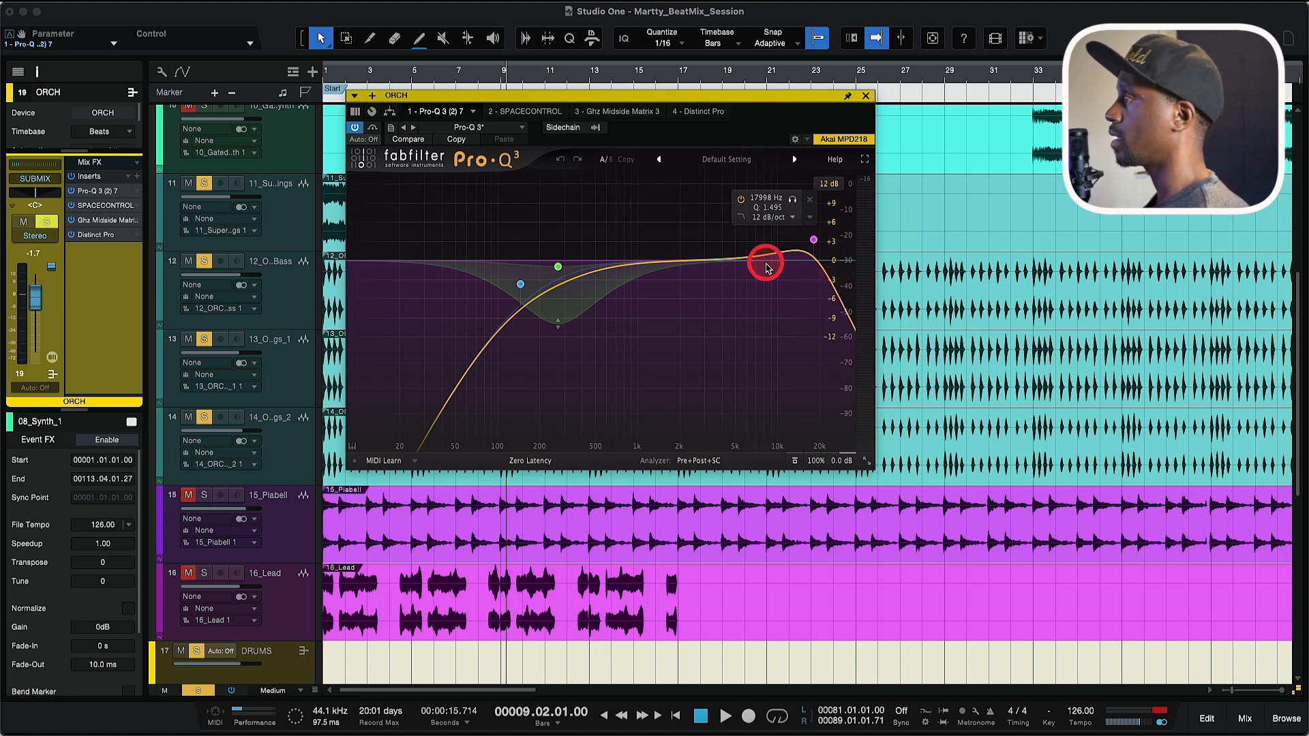
Step: Bypass Pro-Q 3 on the ORCH bus and listen to the orchestral tracks without EQ
left_click(558, 267)
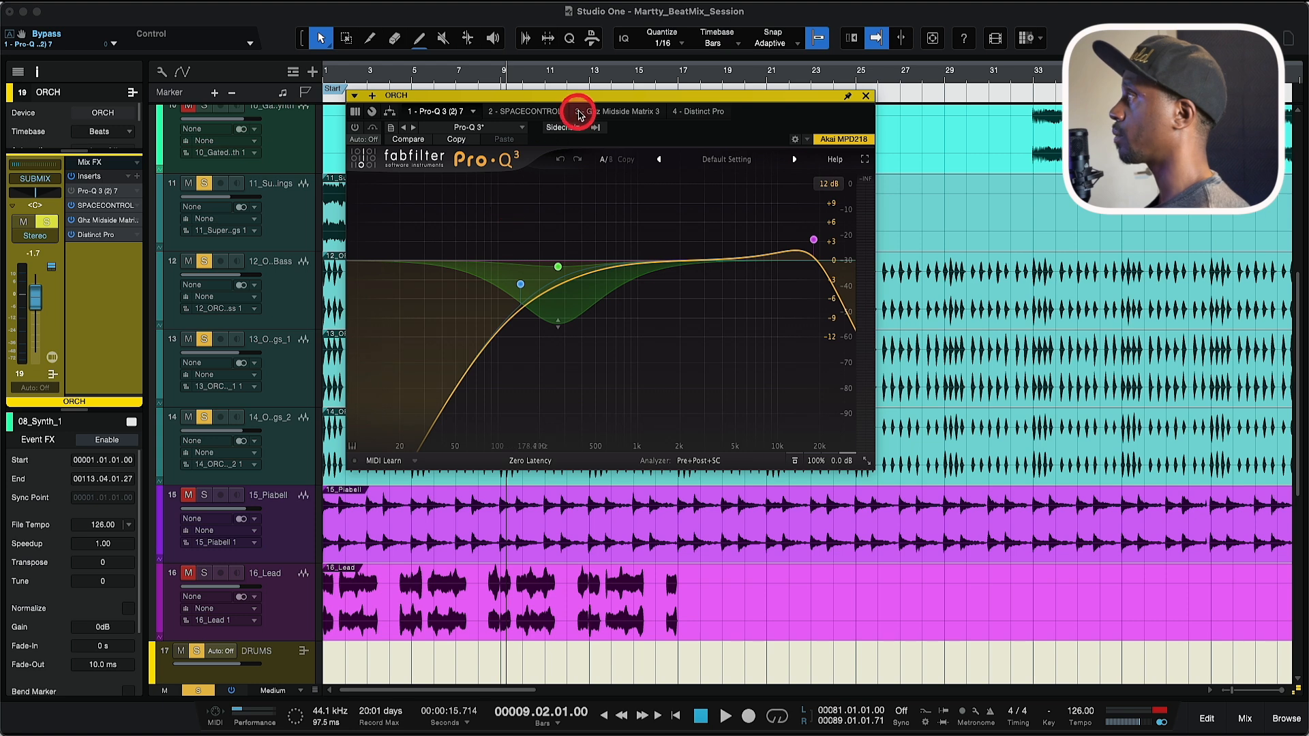
key("space")
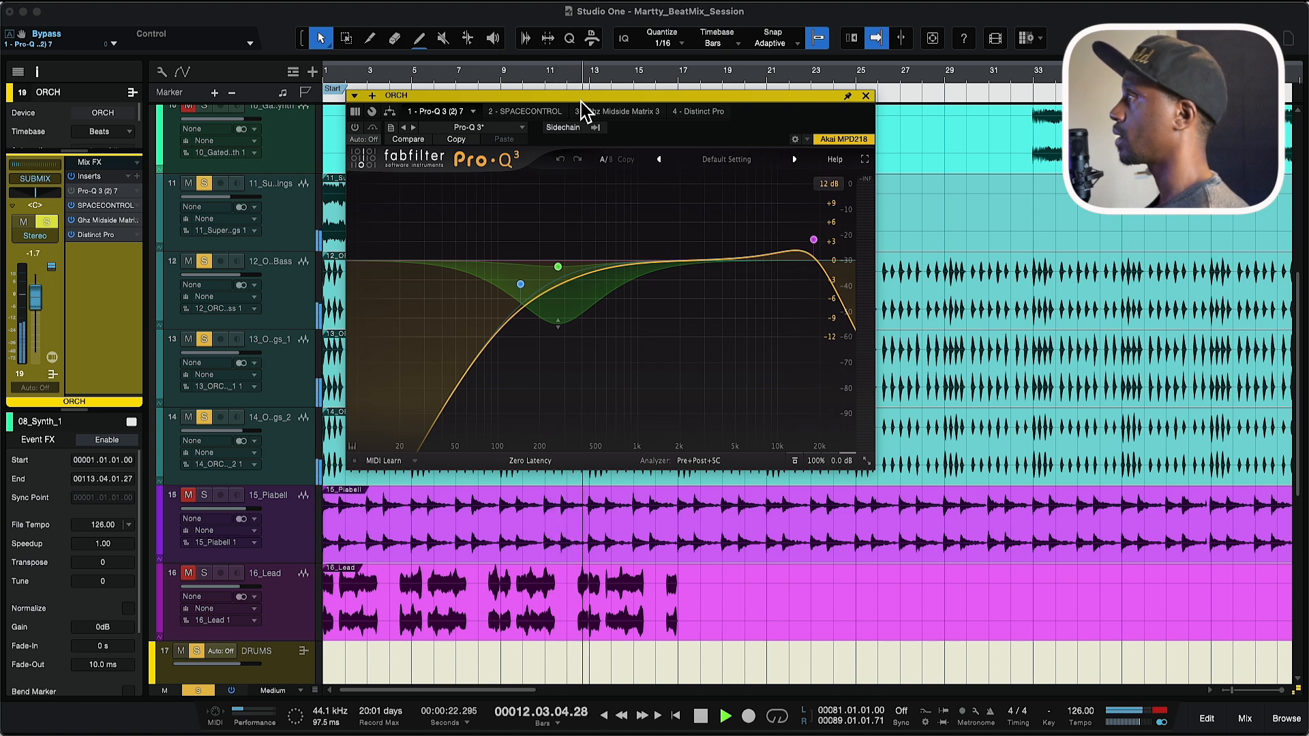
key("space")
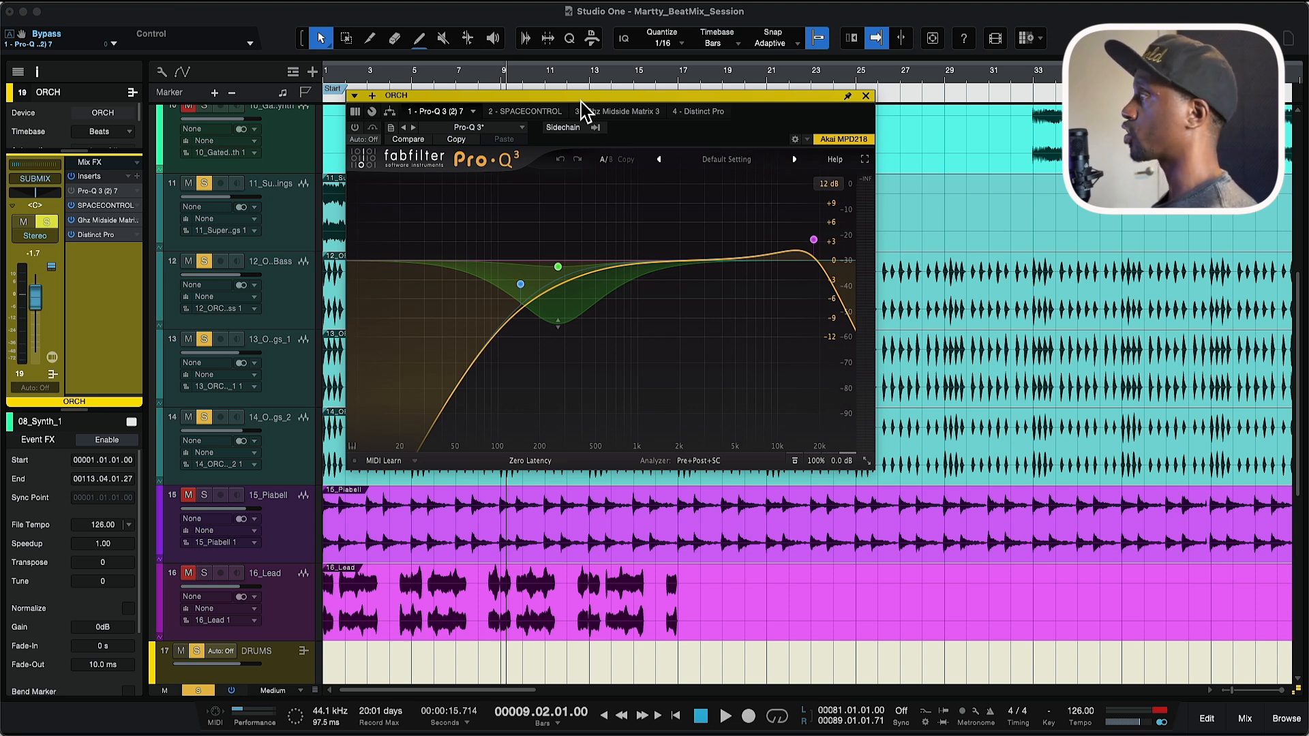
Step: Move the low cut band in the ORCH bus's Pro-Q 3 to about 107.7 Hz
mouse_move(520, 284)
left_mouse_down()
mouse_move(657, 279)
mouse_move(502, 275)
left_mouse_up()
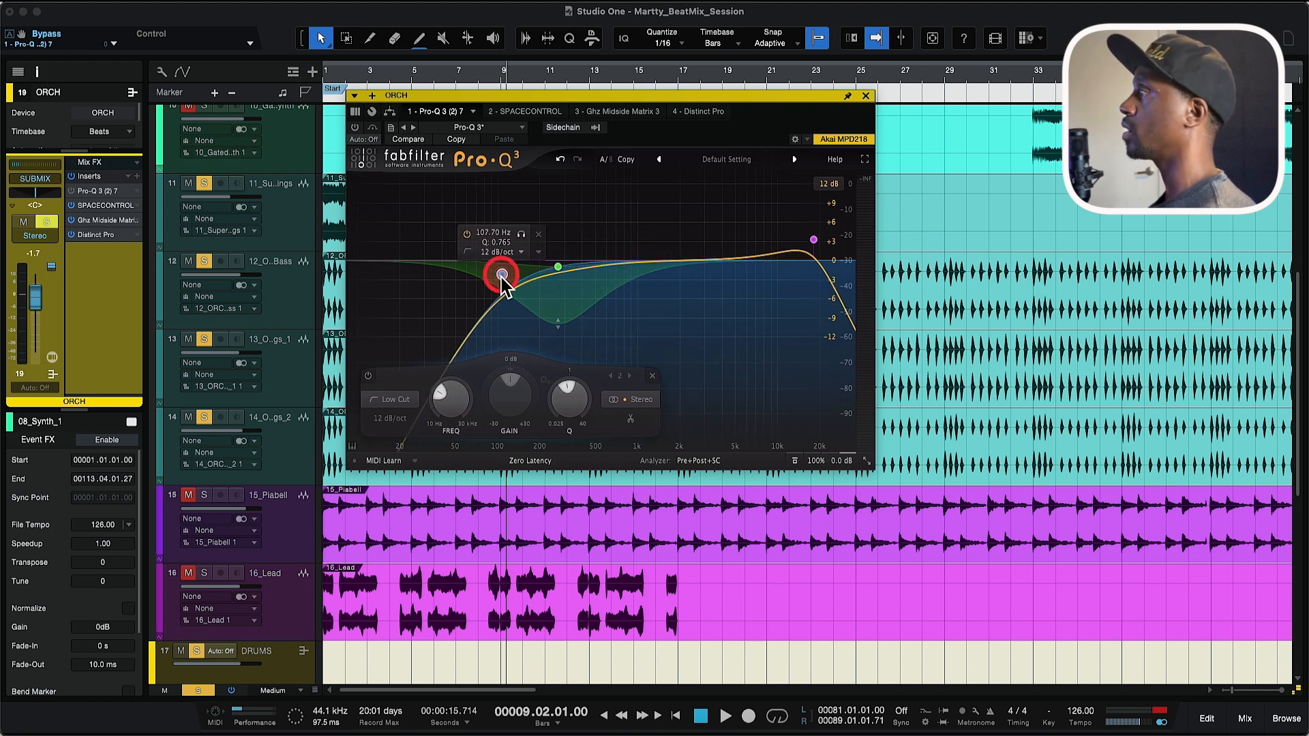
left_click(559, 317)
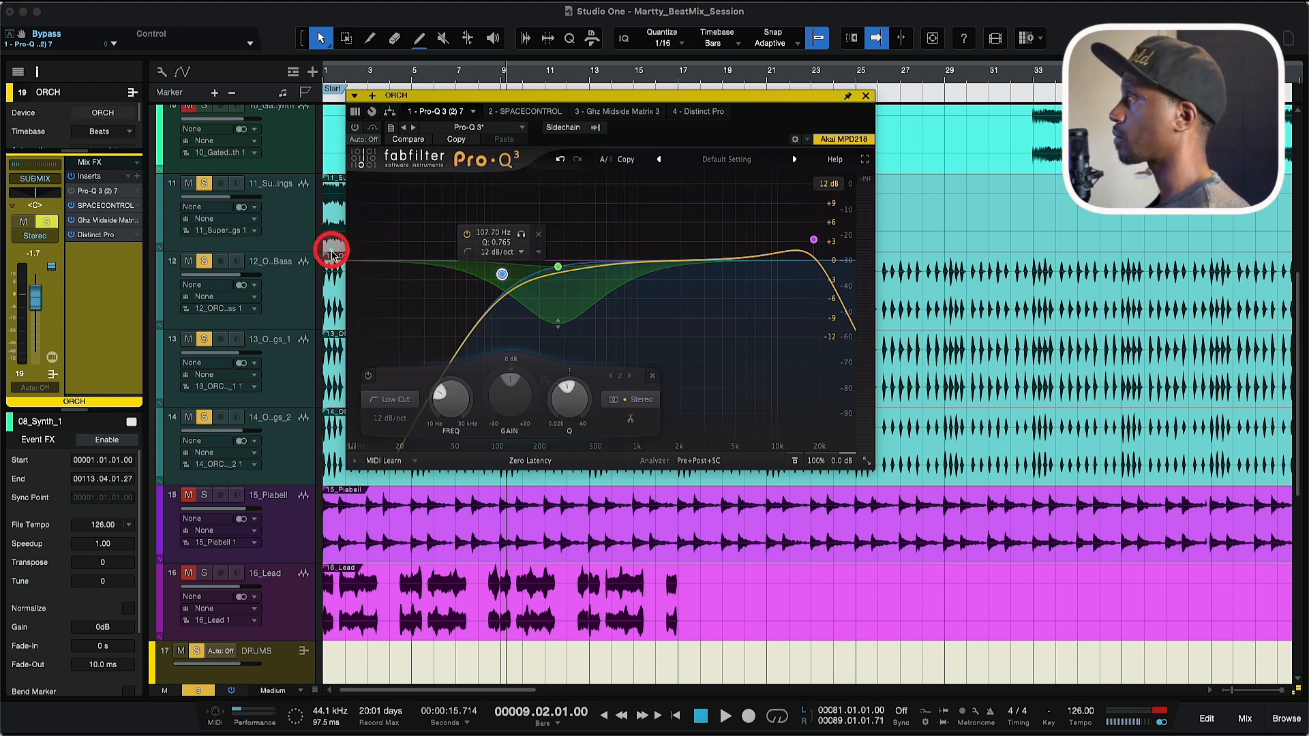
Step: Play the ORCH bus, switch Pro-Q 3 back on and watch how the dynamic low-mid band responds
key("space")
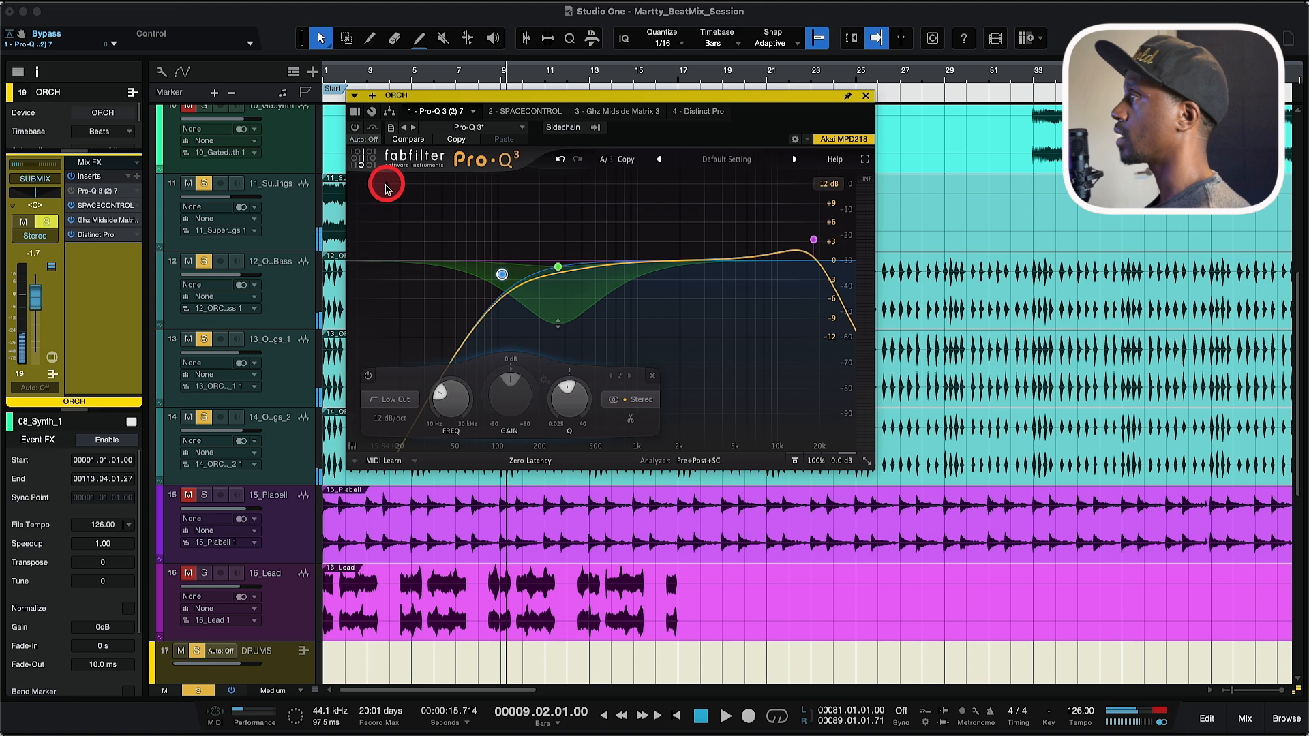
left_click(359, 135)
key("space")
left_click(388, 195)
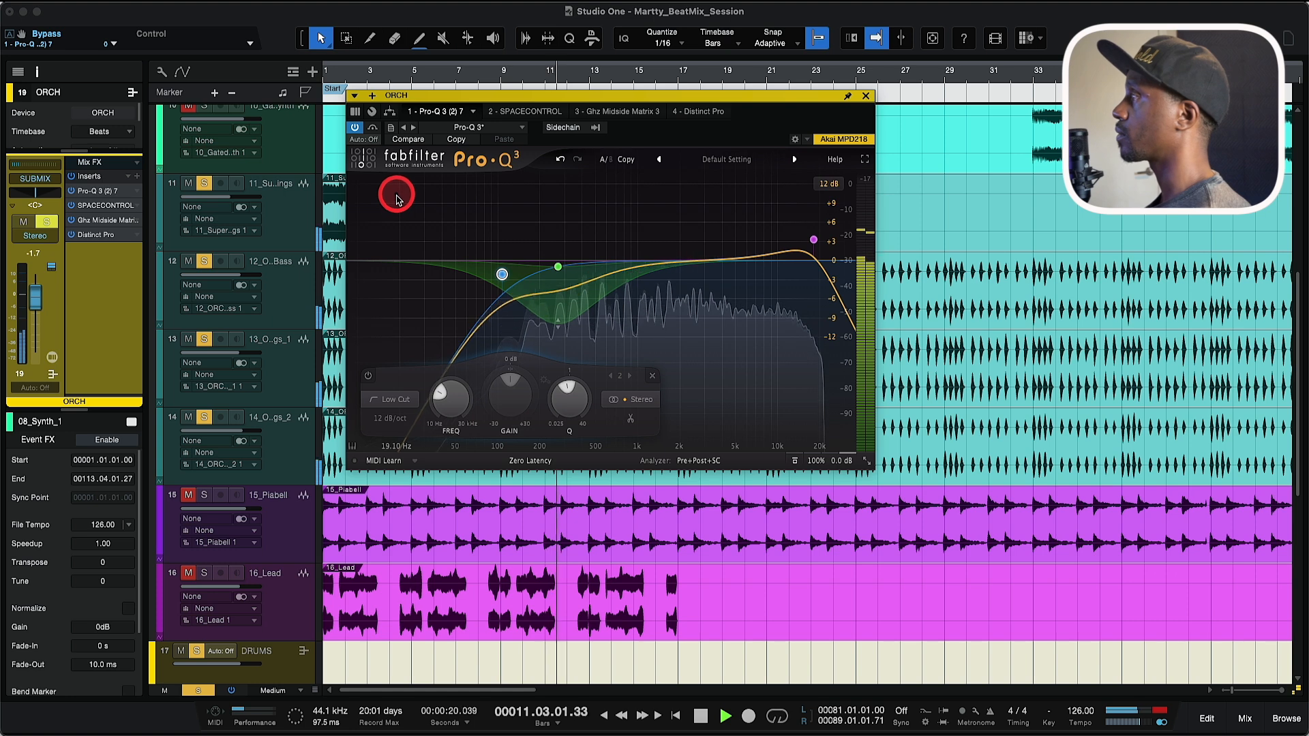
left_click(558, 269)
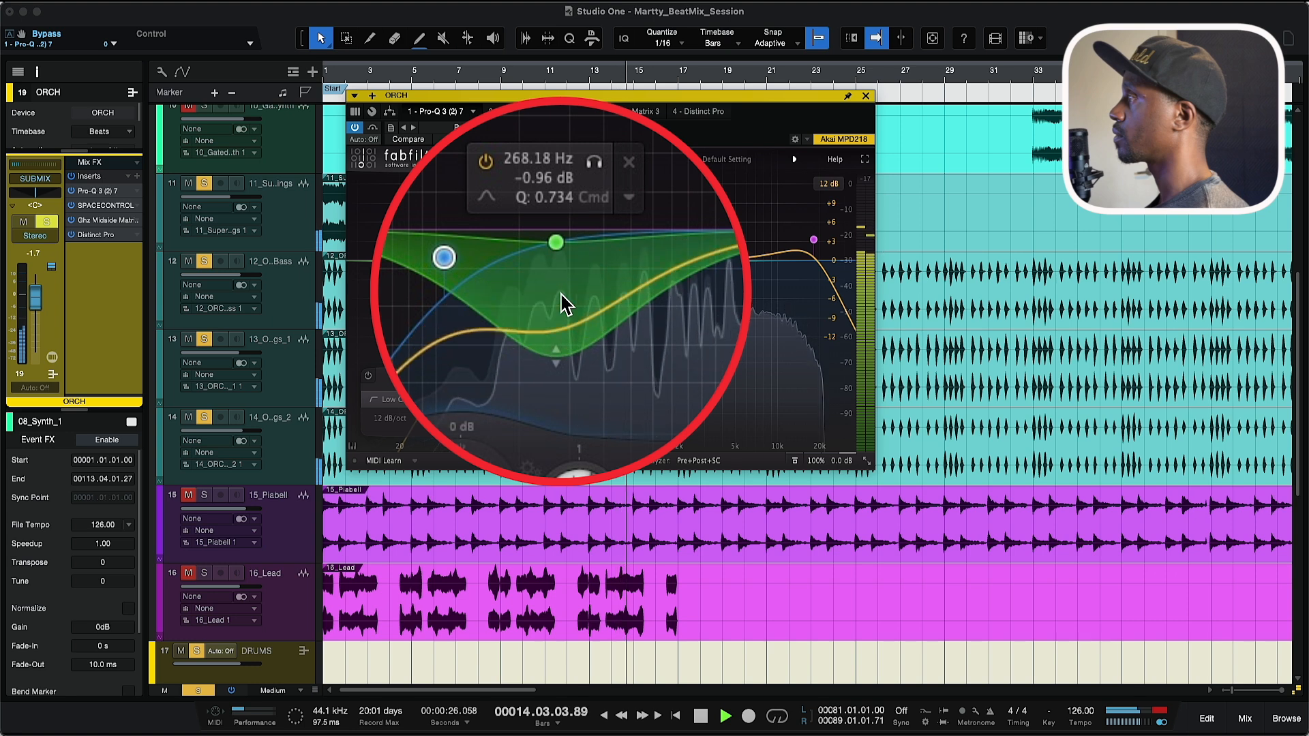
Step: Stop playback and review the width and spread settings of SPACECONTROL on the ORCH bus
key("space")
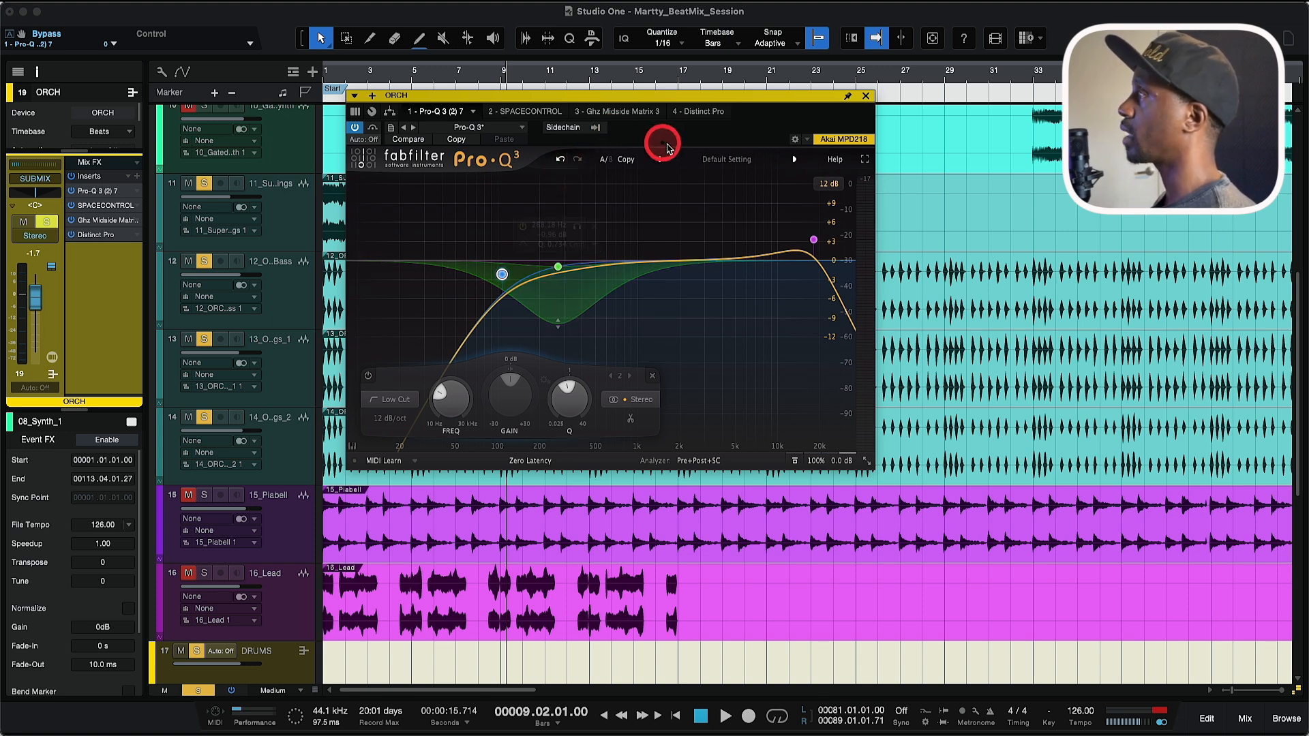
left_click(534, 113)
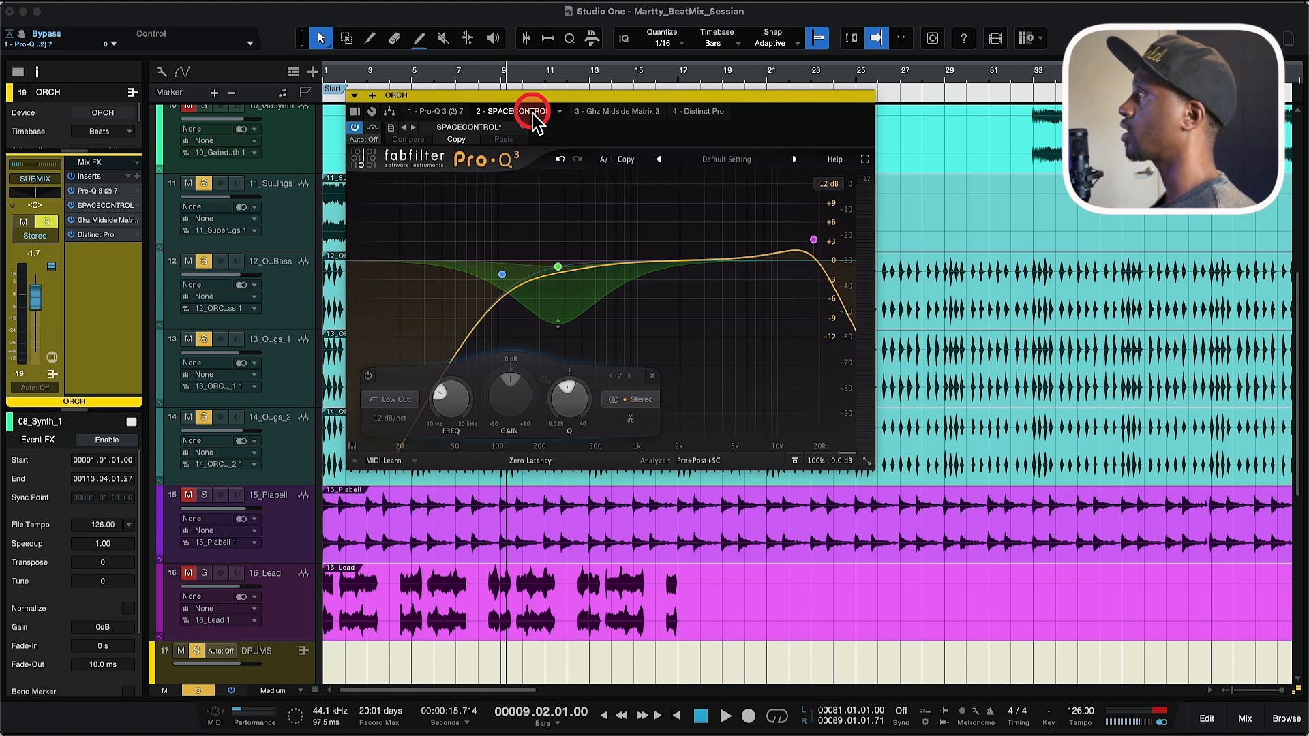
left_click_drag(561, 101, 538, 44)
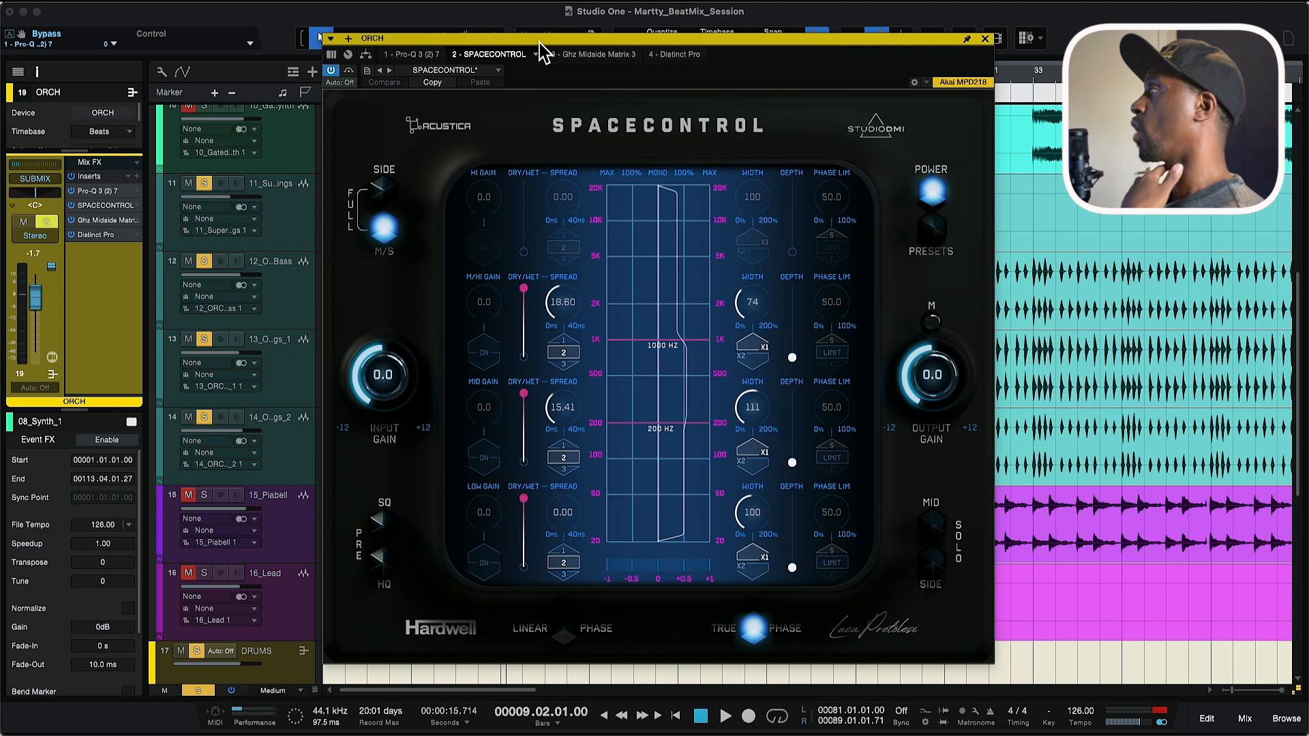
mouse_move(682, 339)
left_mouse_down()
mouse_move(682, 320)
mouse_move(682, 342)
left_mouse_up()
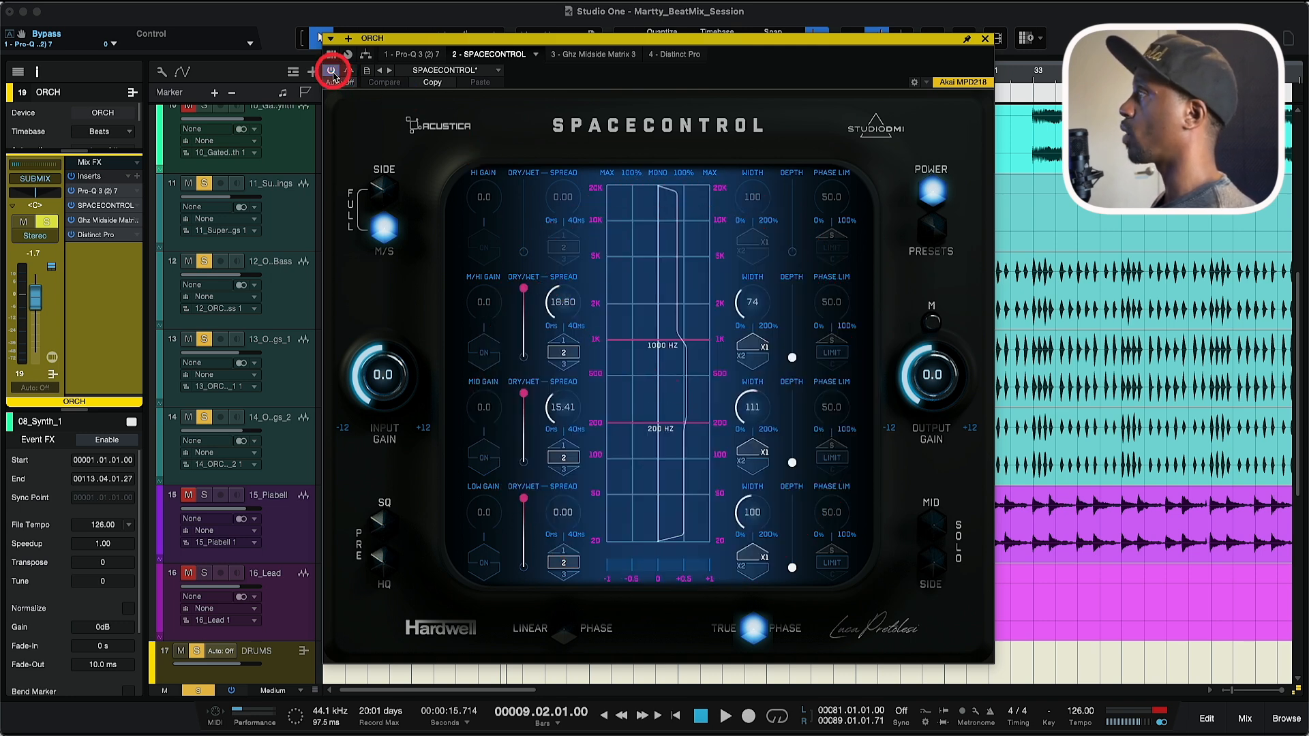
Step: Compare the ORCH bus playback with SPACECONTROL bypassed and enabled, leave it enabled and close its window
key("space")
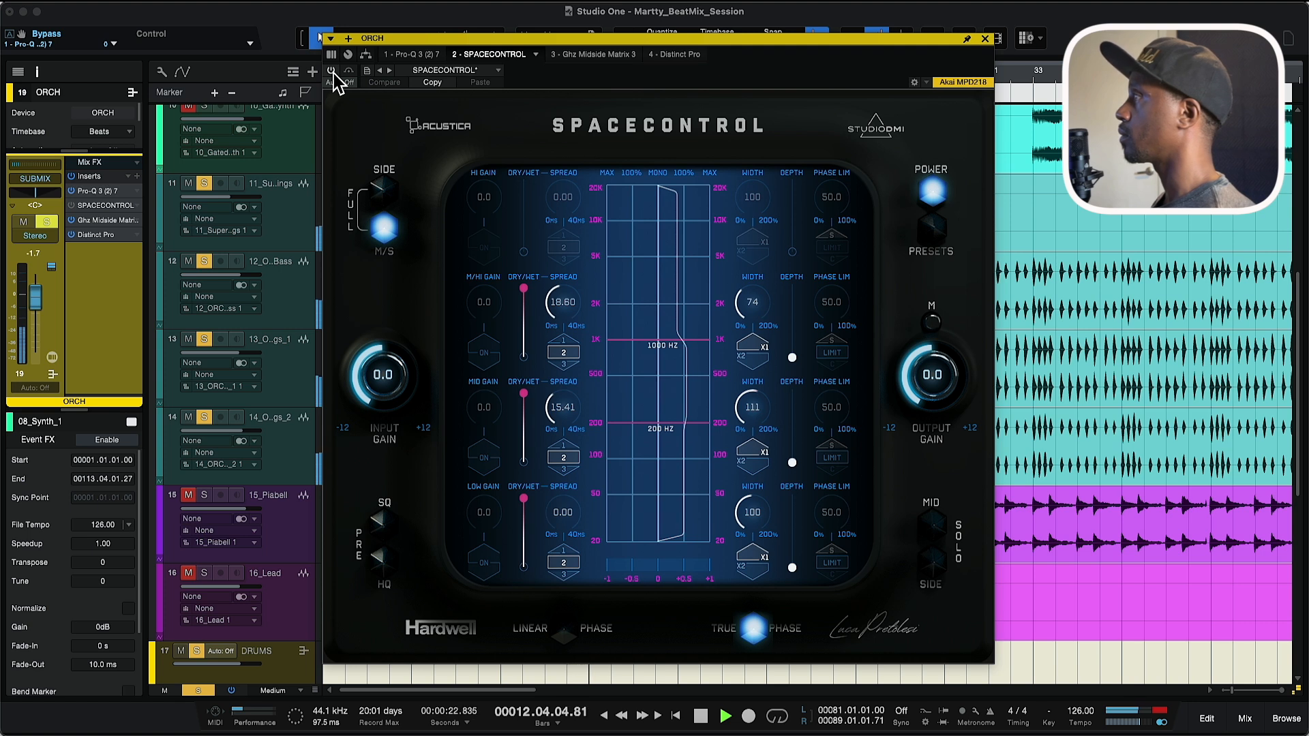
key("space")
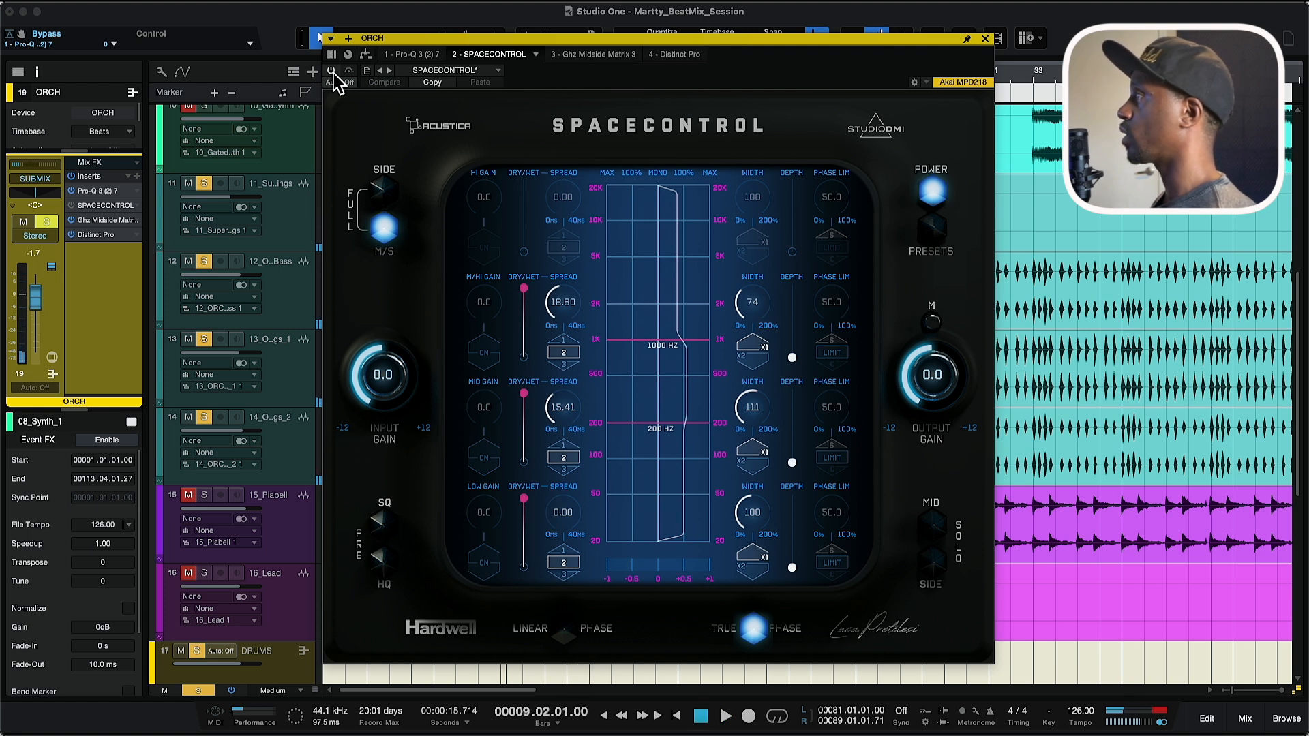
left_click(332, 71)
key("space")
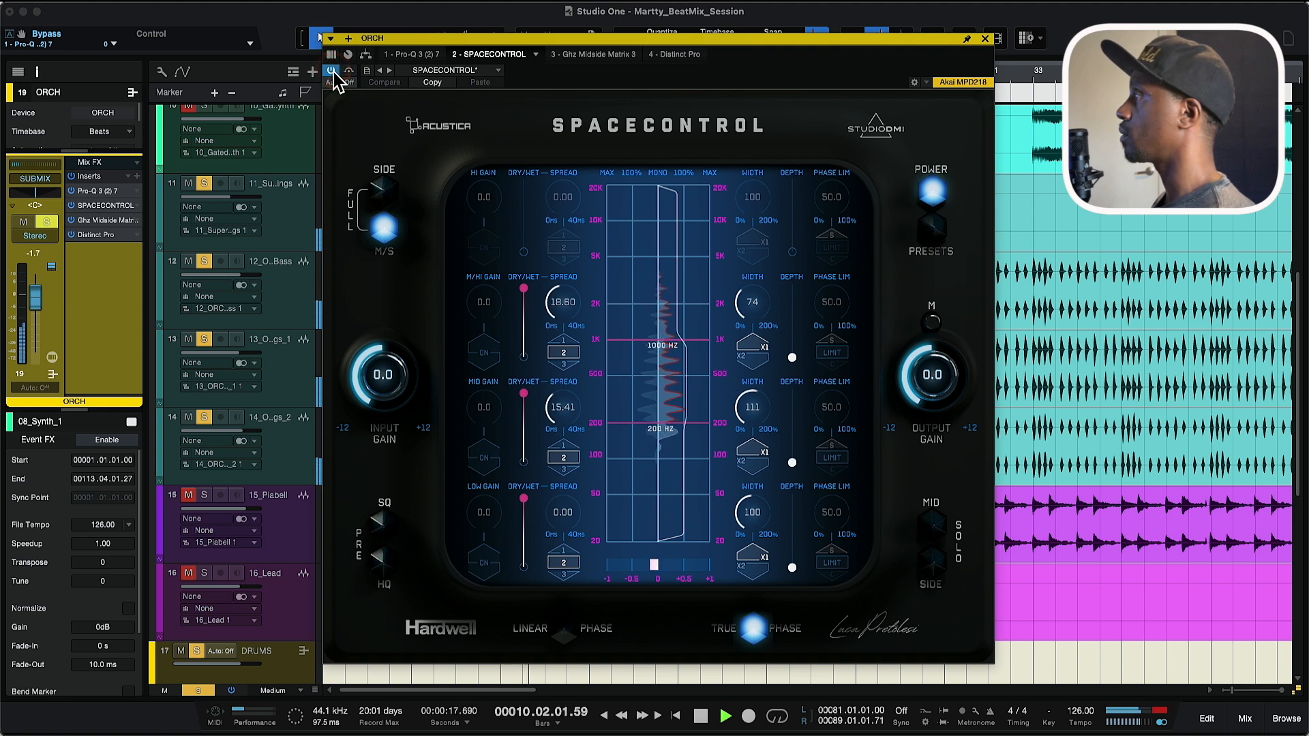
left_click(333, 71)
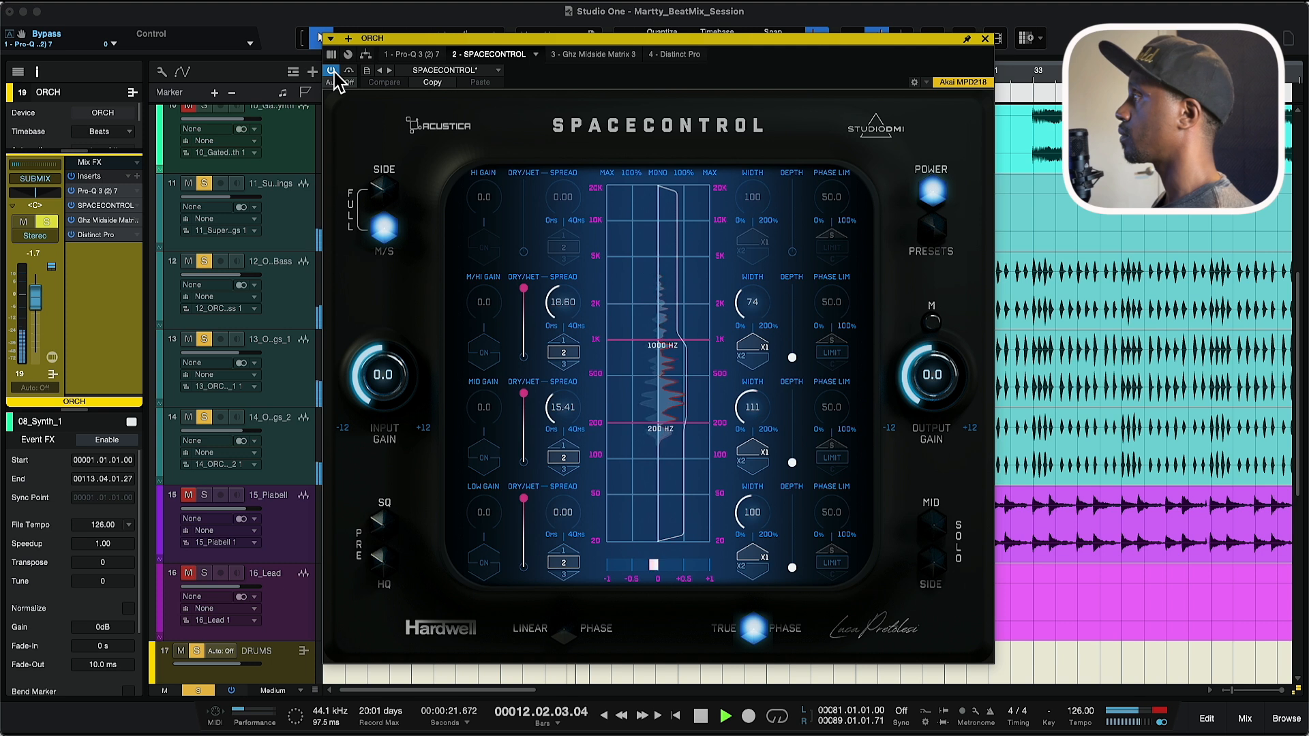
key("space")
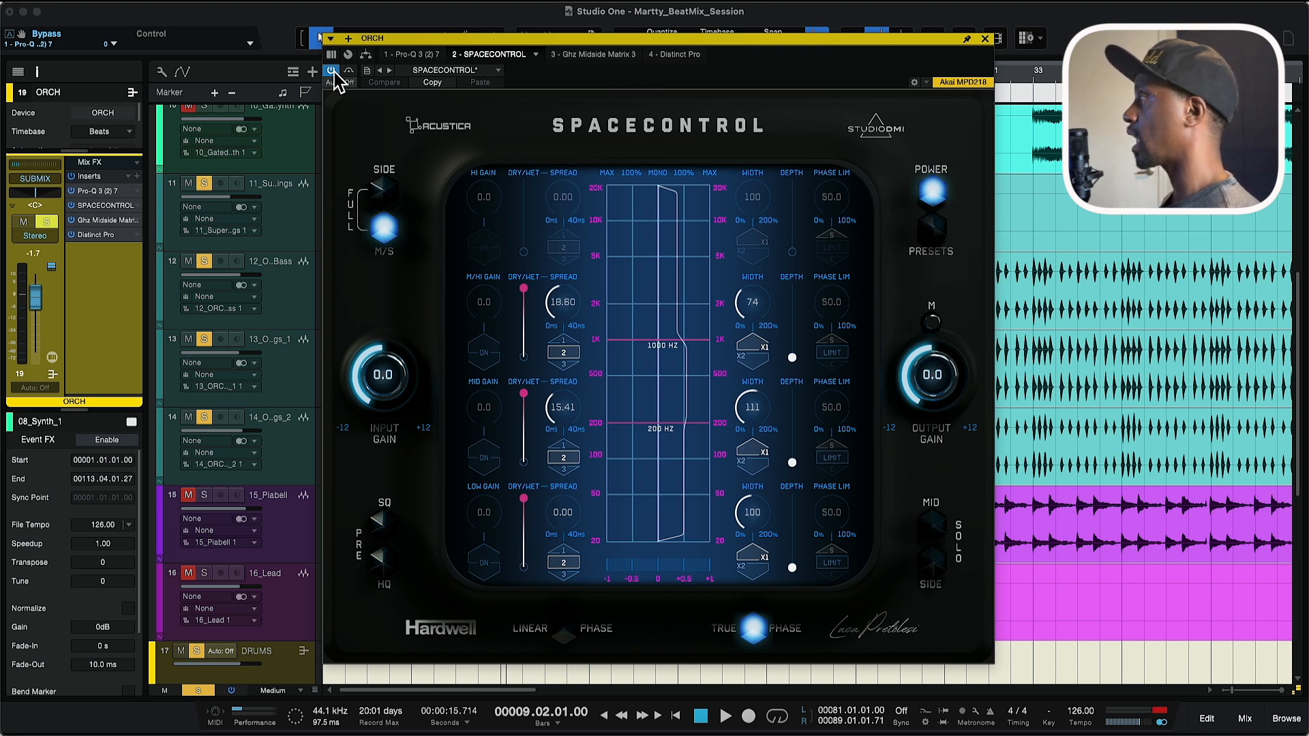
left_click_drag(335, 73, 377, 114)
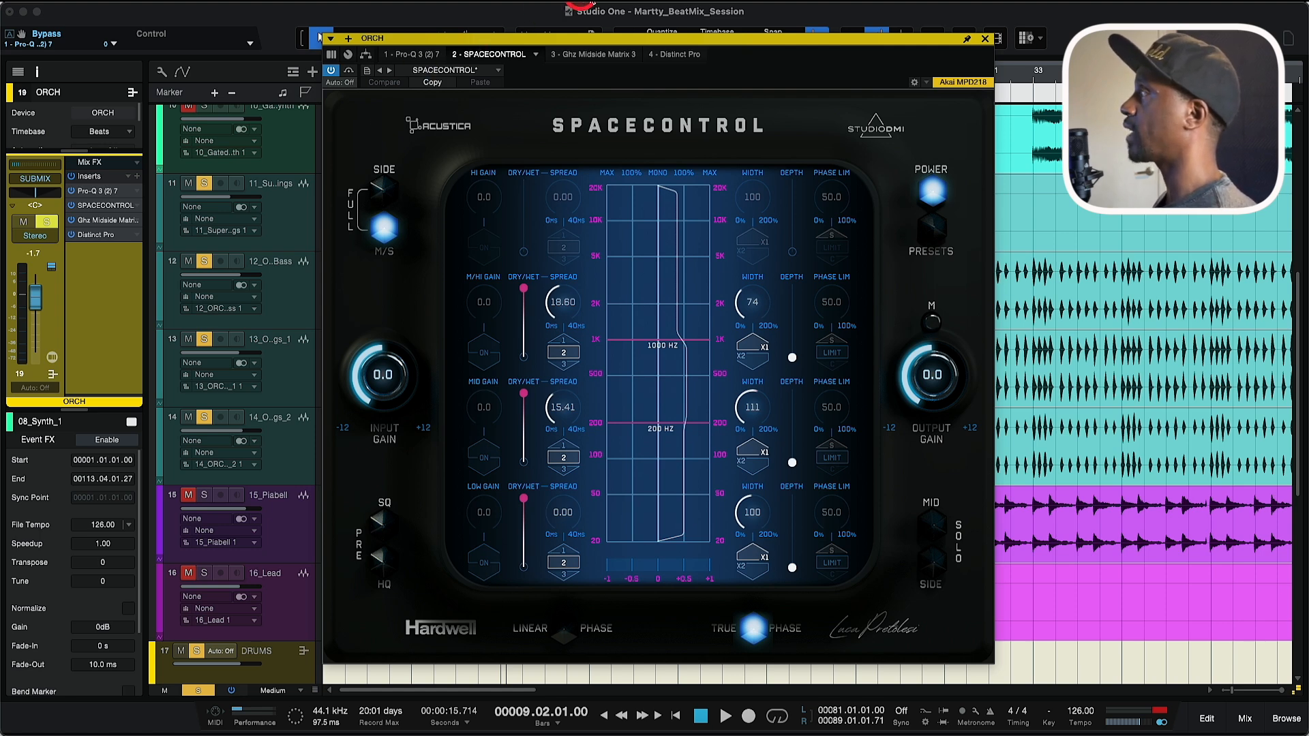
left_click(984, 38)
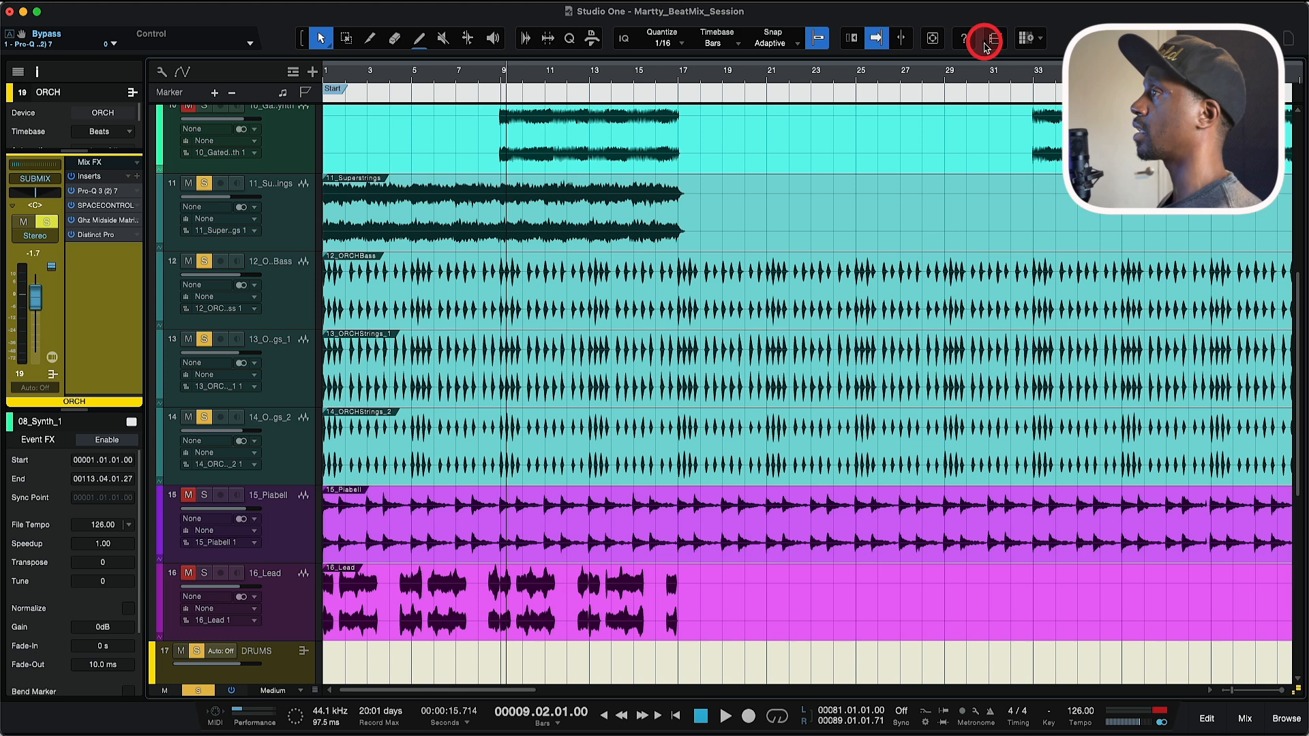
Step: Open Ghz Midside Matrix 3 on the ORCH bus and place its window over the arrangement for review
left_click(102, 225)
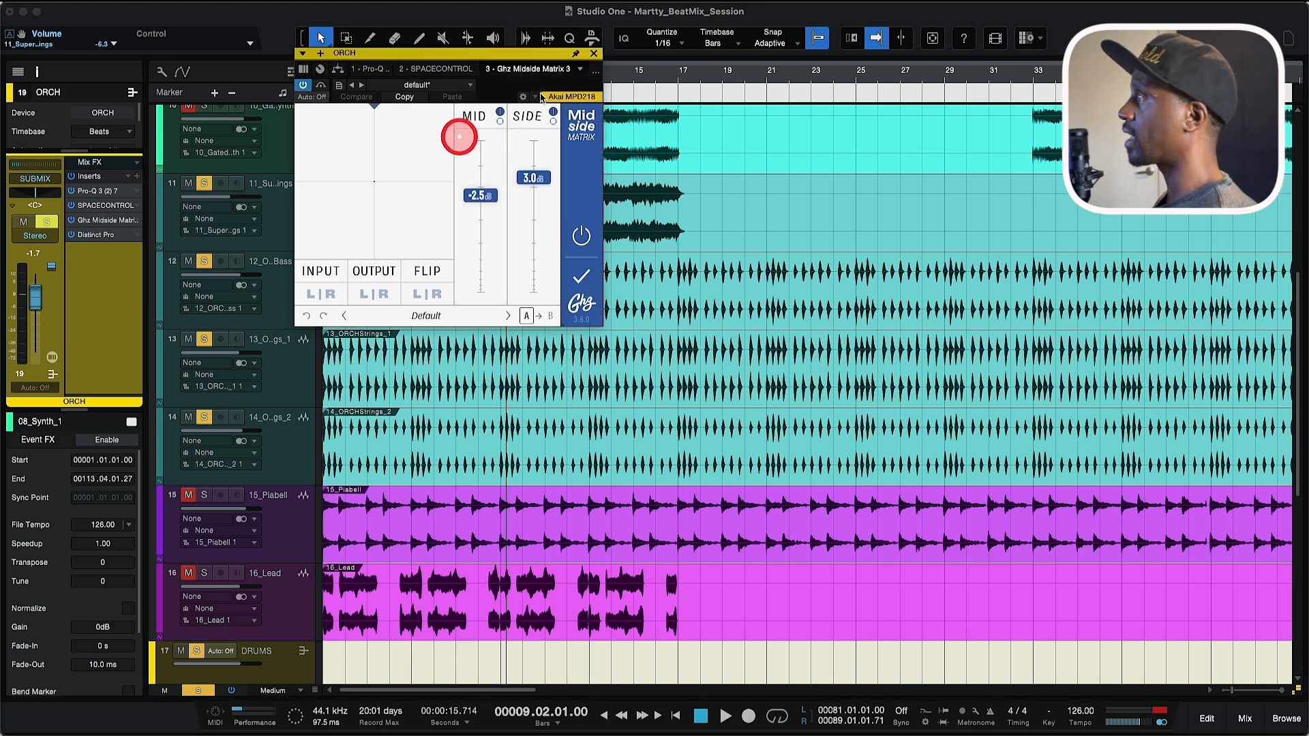
left_click_drag(543, 60, 704, 189)
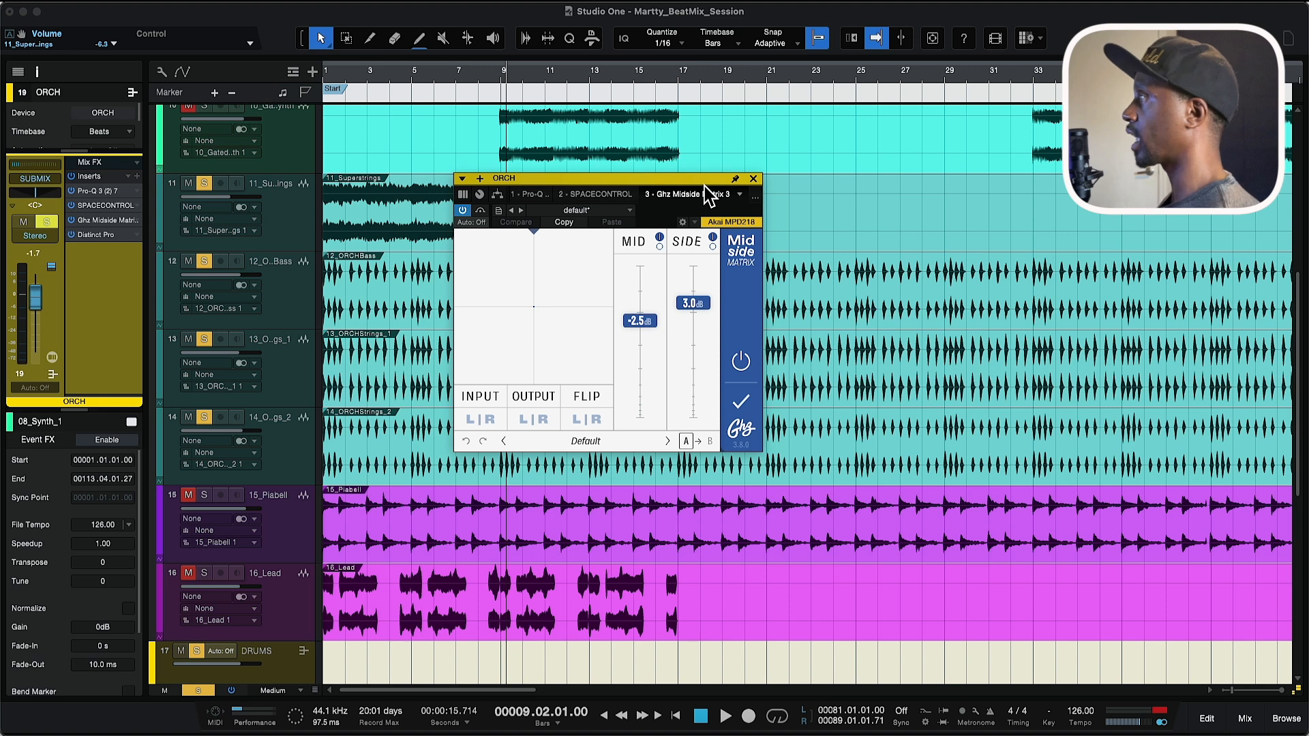
left_click_drag(704, 184, 744, 176)
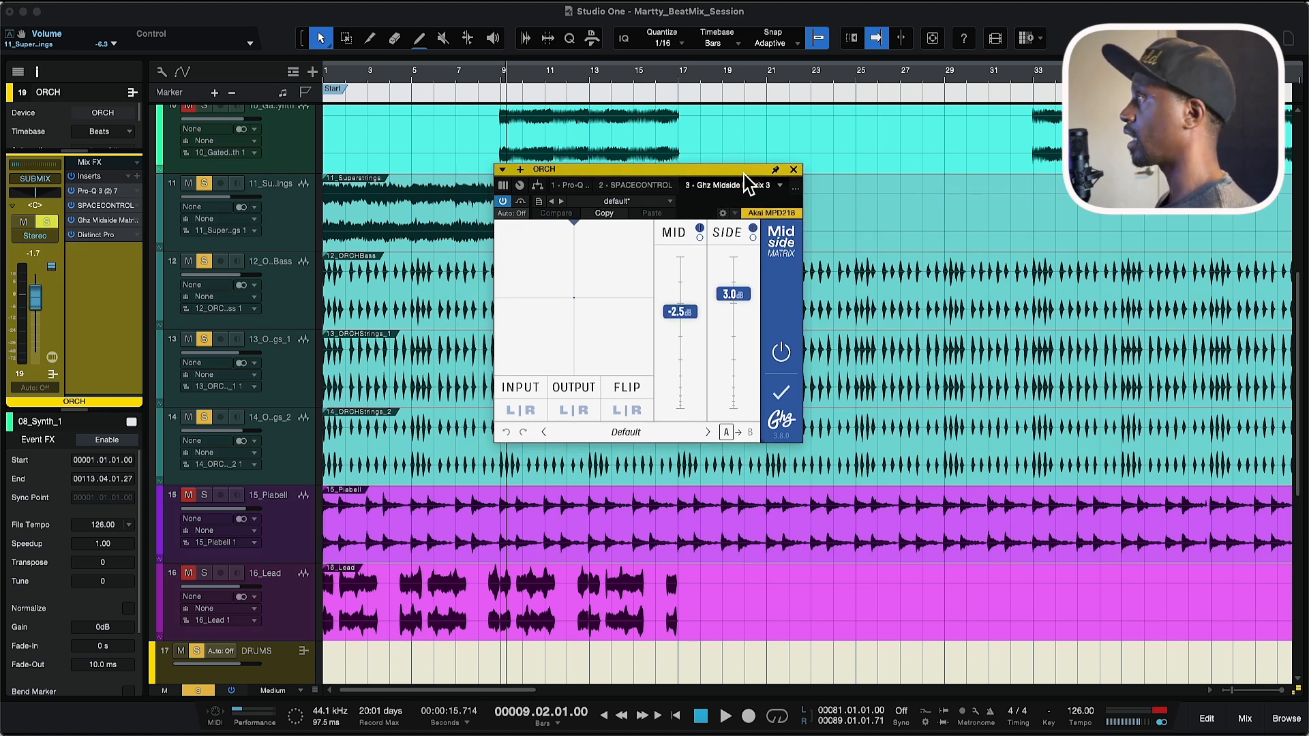
left_click(715, 223)
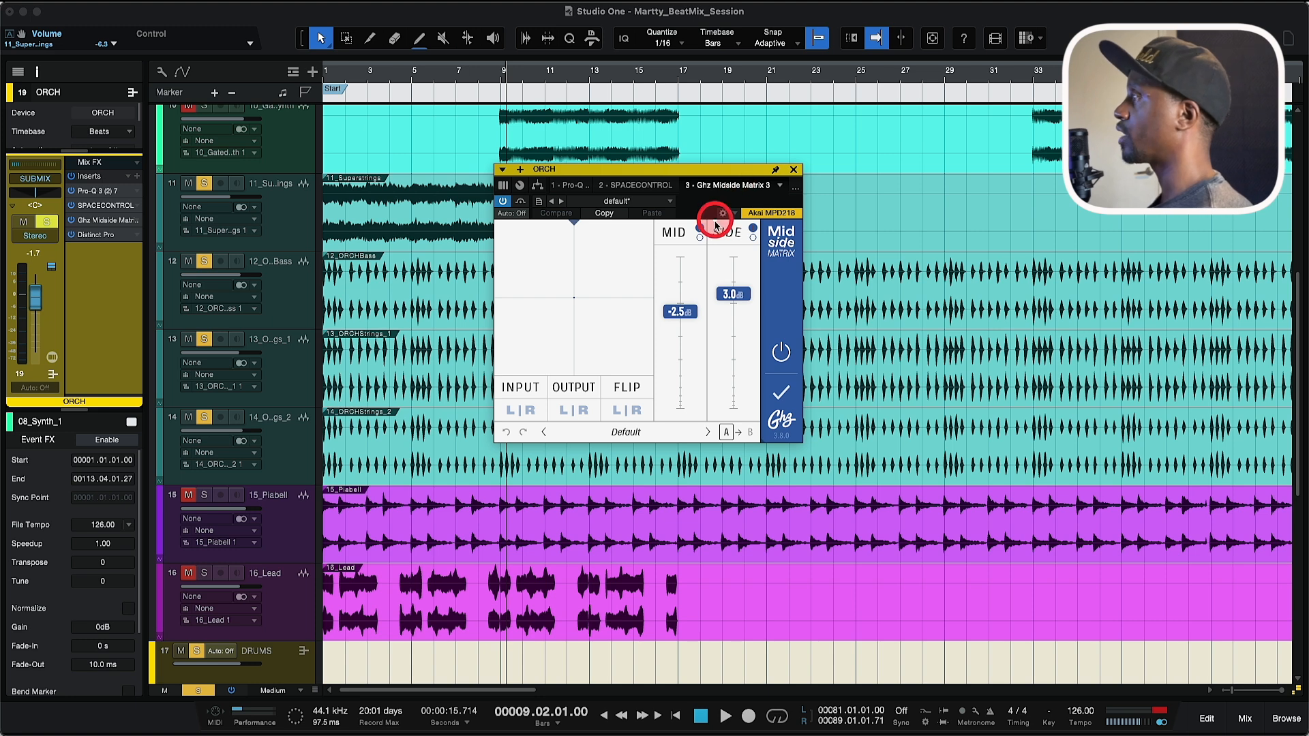
left_click_drag(716, 174, 721, 153)
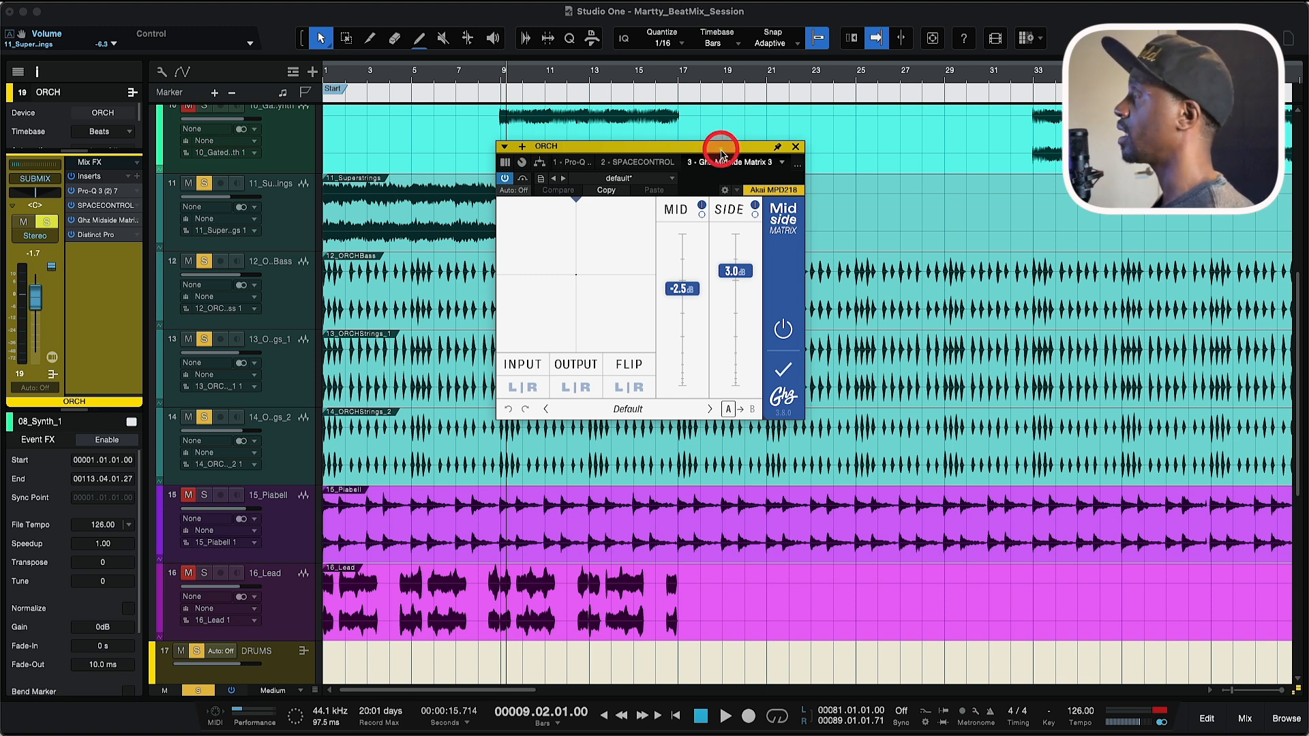
left_click(721, 154)
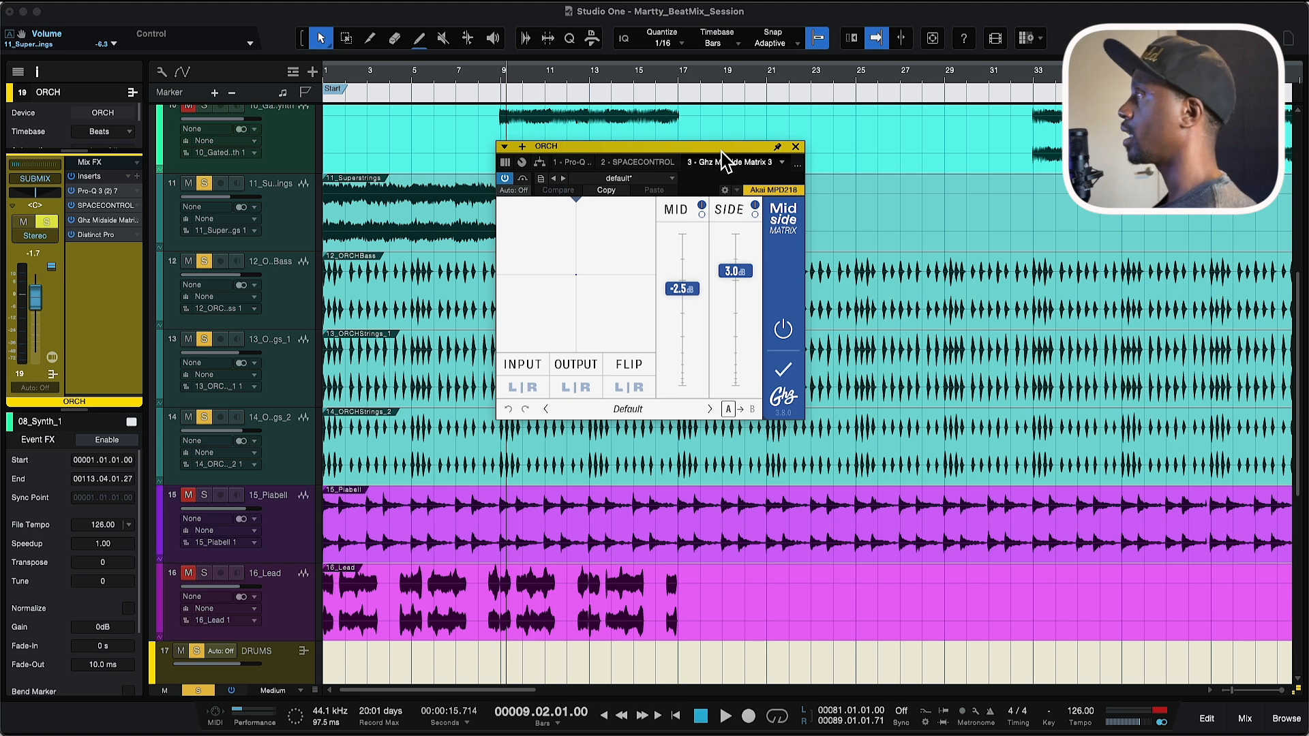
Step: Switch the Mid channel in Midside Matrix off and back on, and examine the Side gain setting
left_click(703, 215)
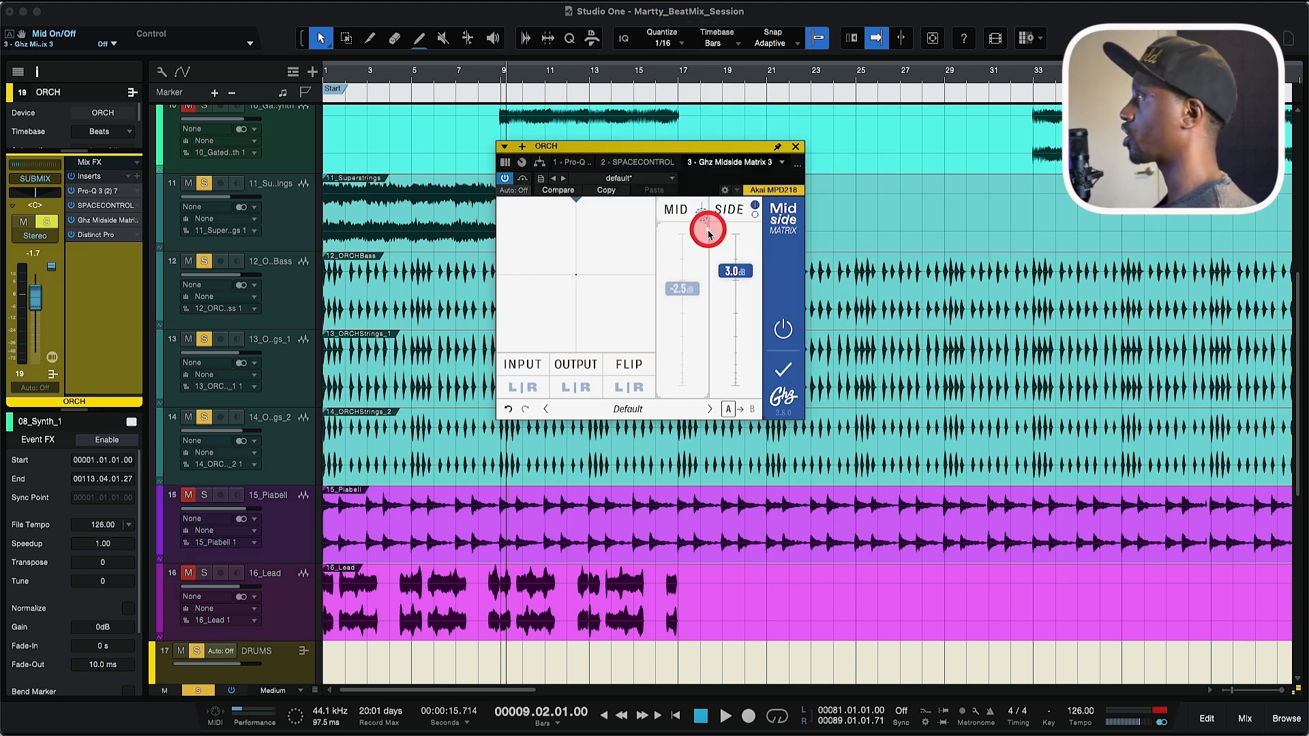
left_click(703, 215)
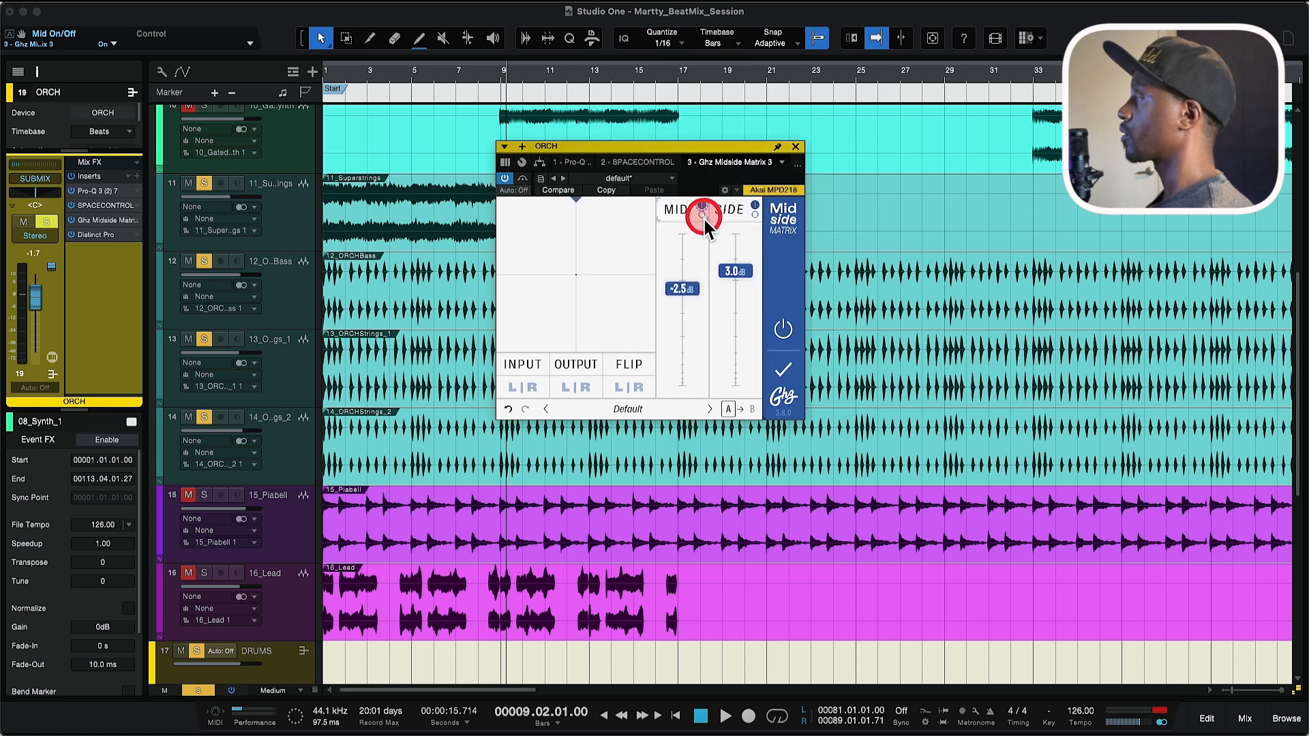
left_click_drag(705, 147, 701, 193)
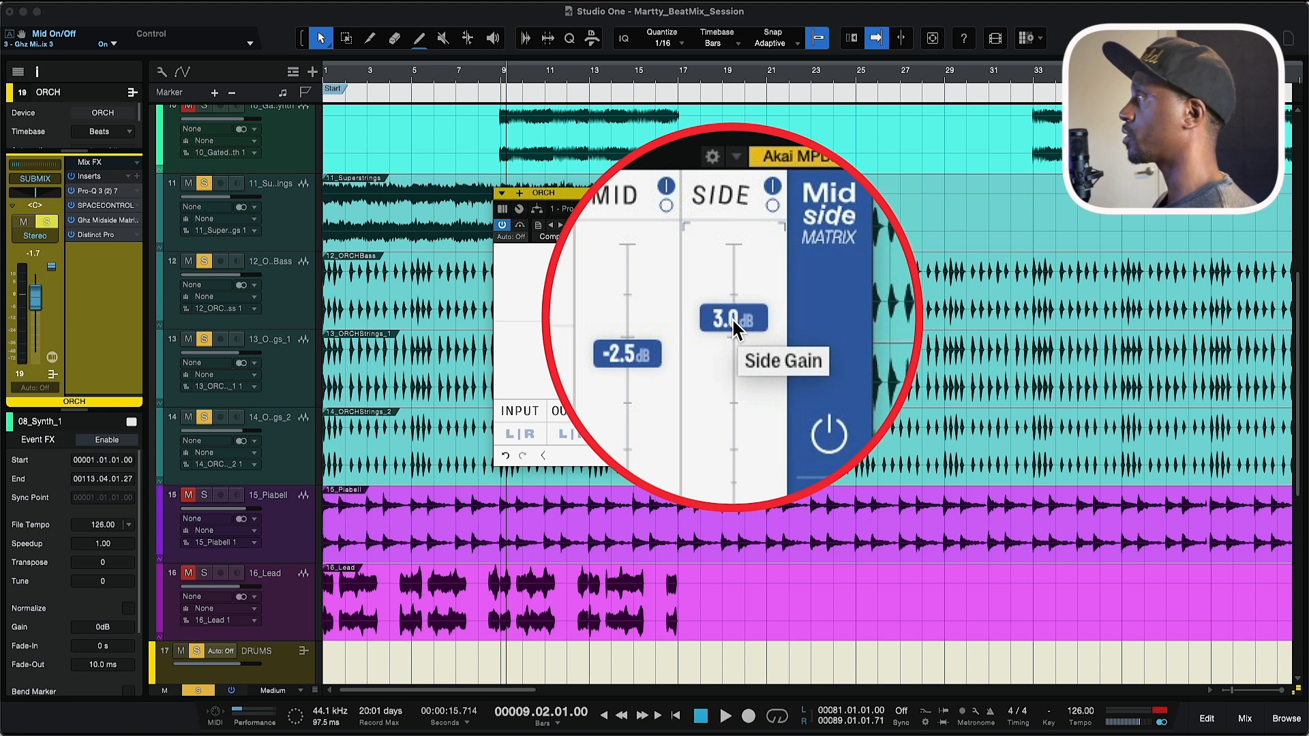
left_click(731, 318)
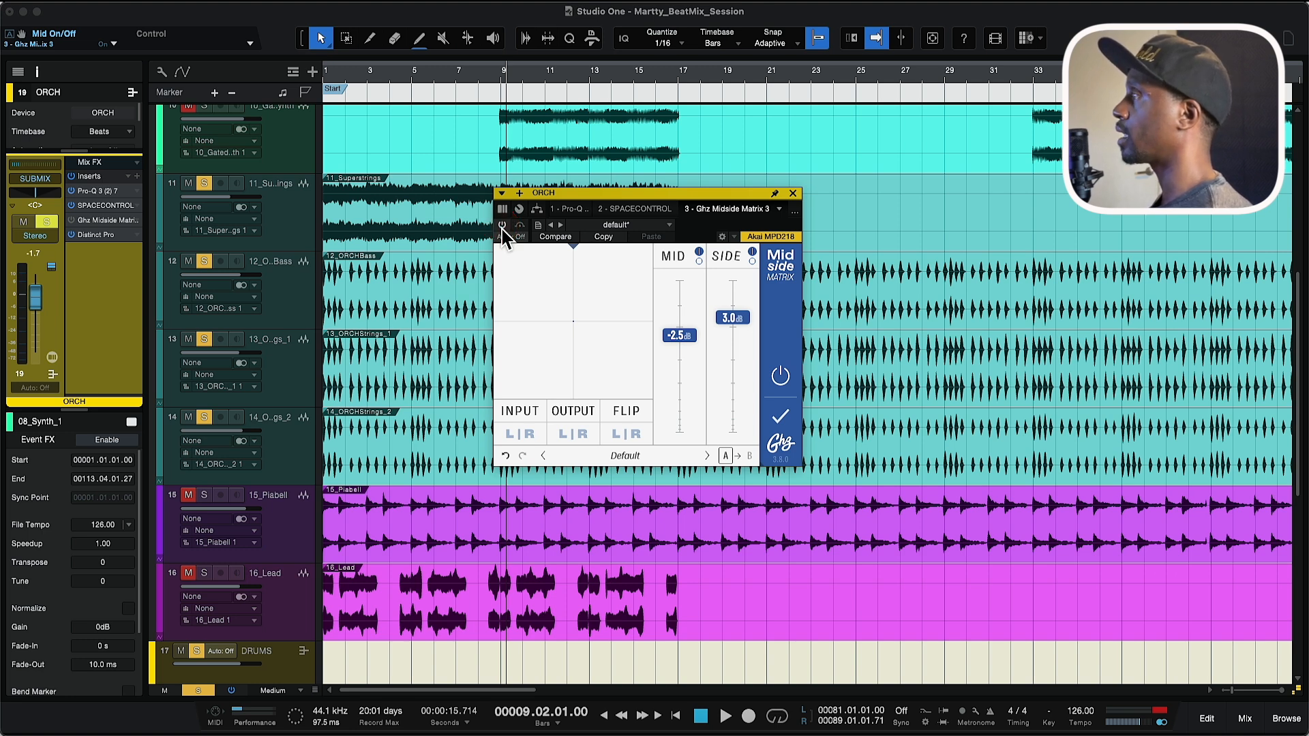
Step: Compare the ORCH bus playback with Midside Matrix bypassed and enabled, leave it enabled and close its window
key("space")
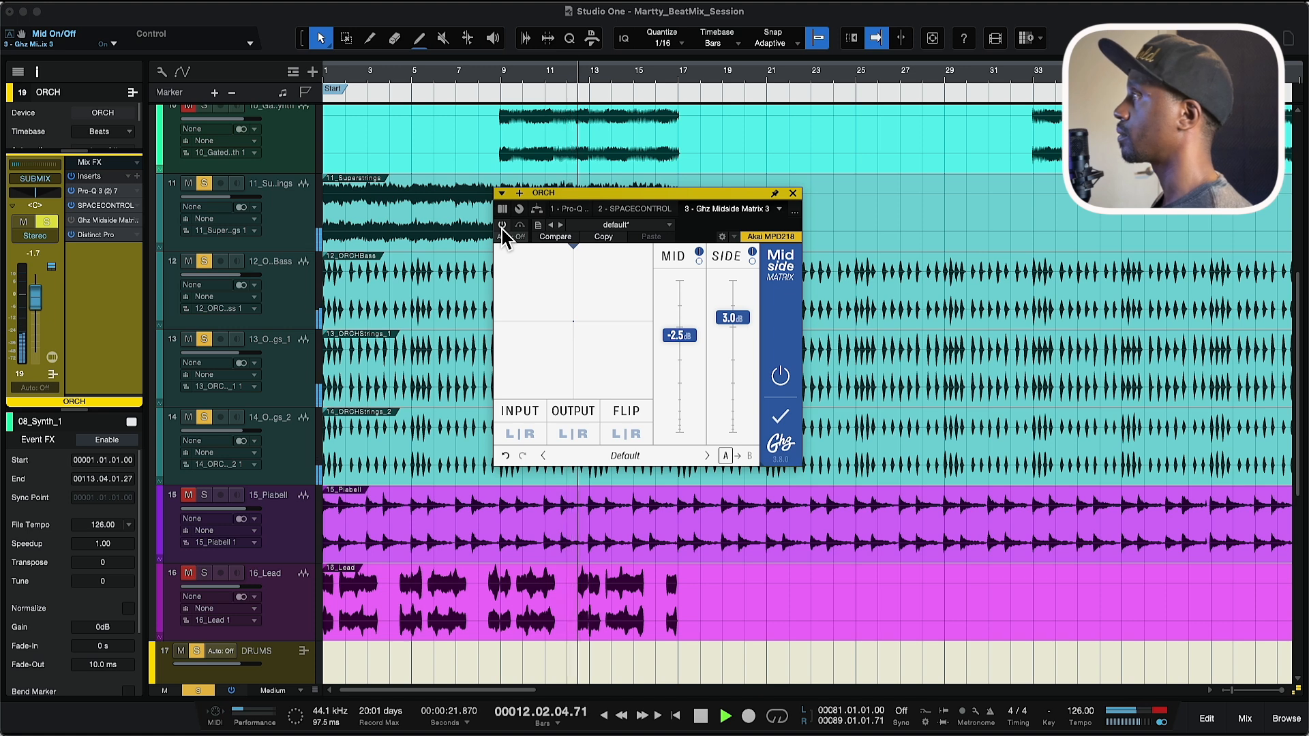
key("space")
left_click(504, 229)
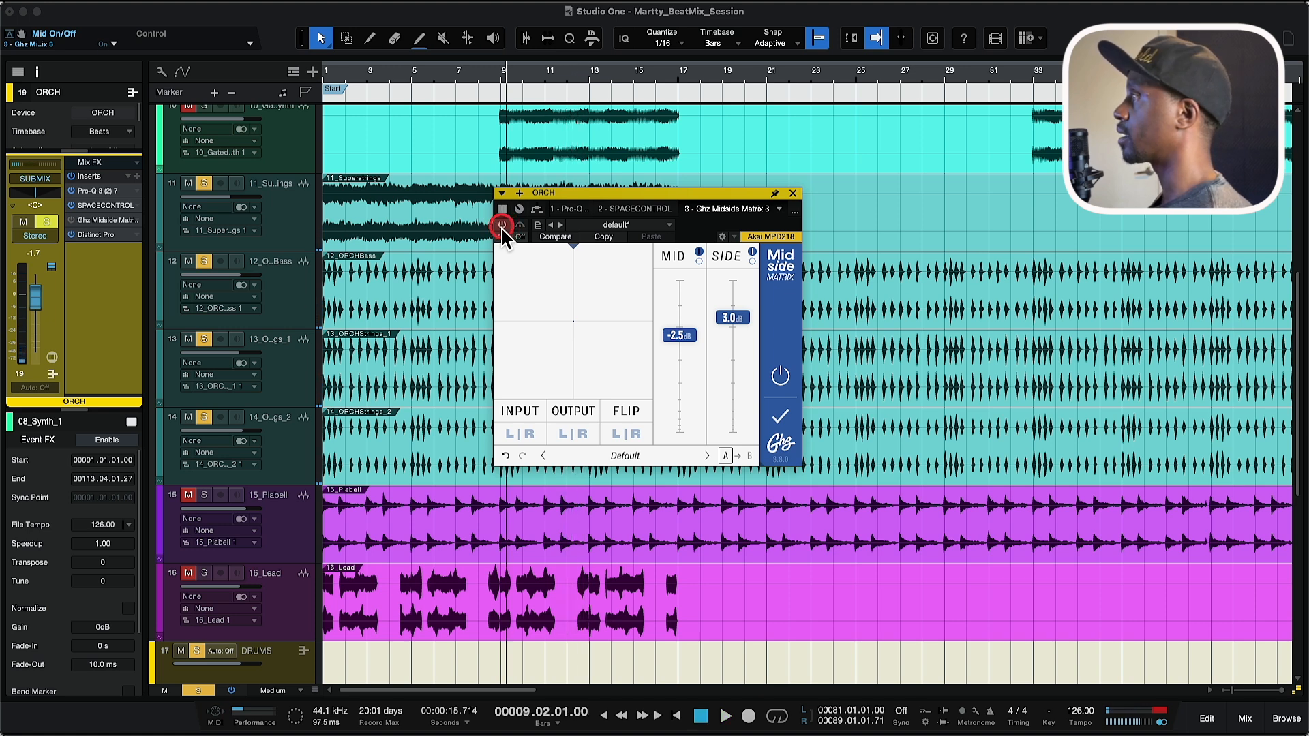
key("space")
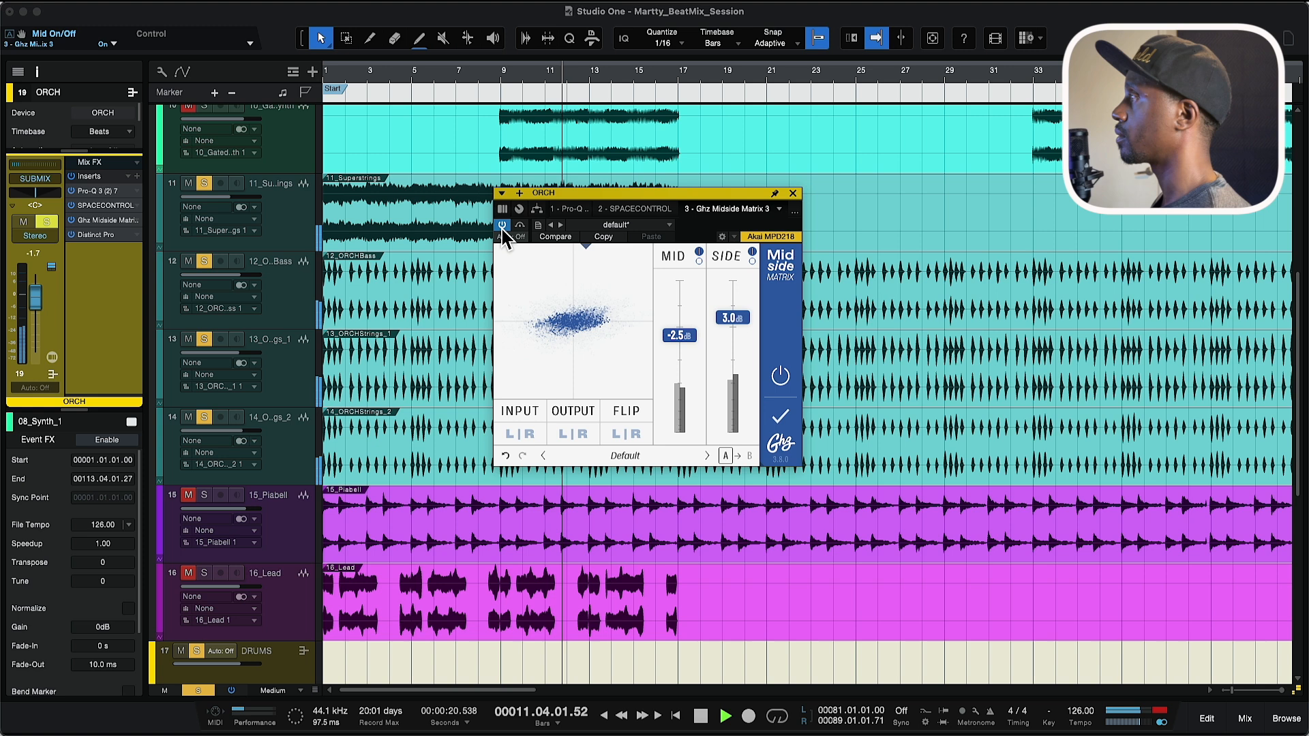
key("space")
left_click(502, 225)
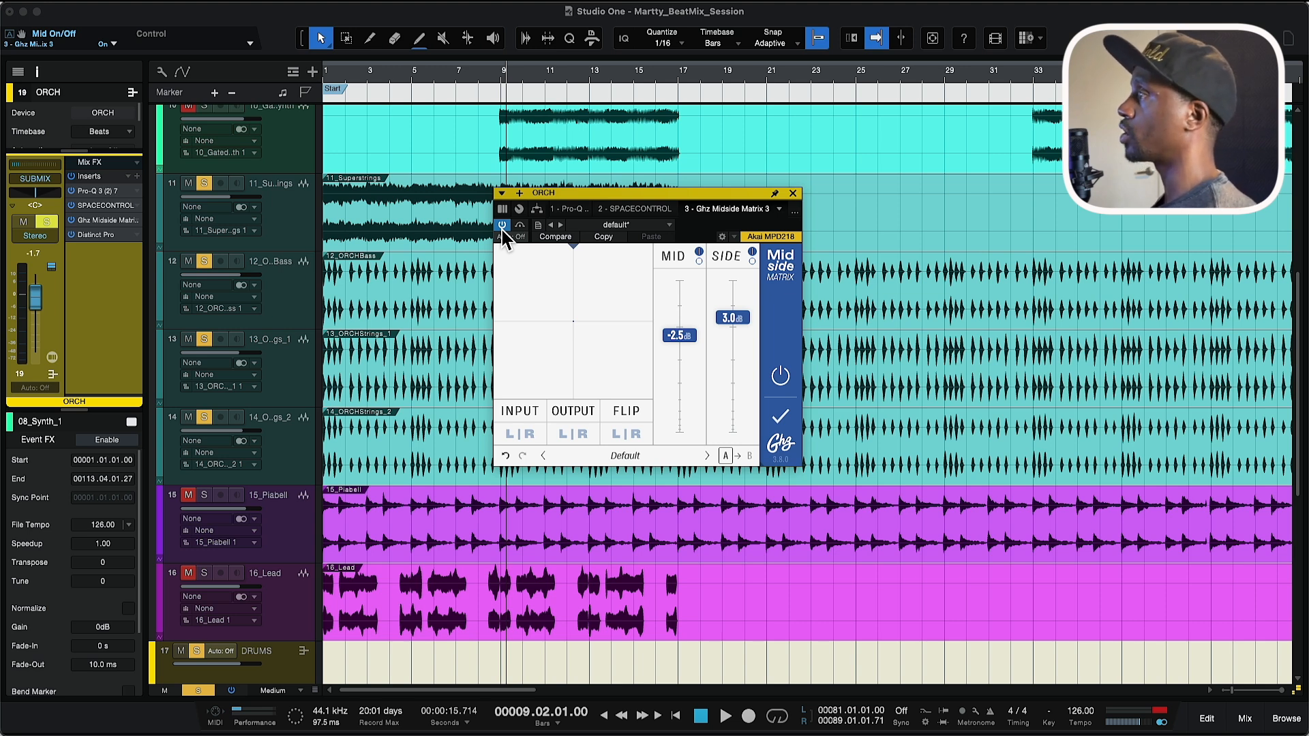
left_click(593, 213)
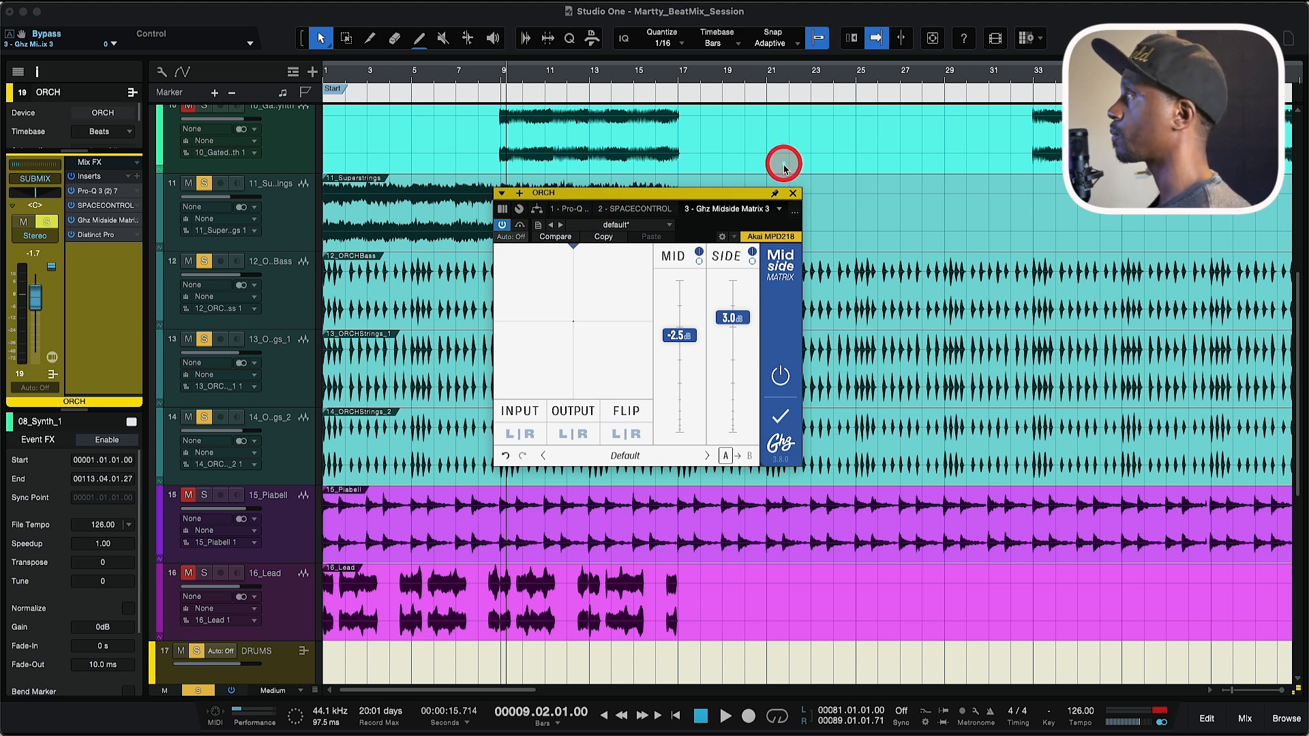
left_click(792, 193)
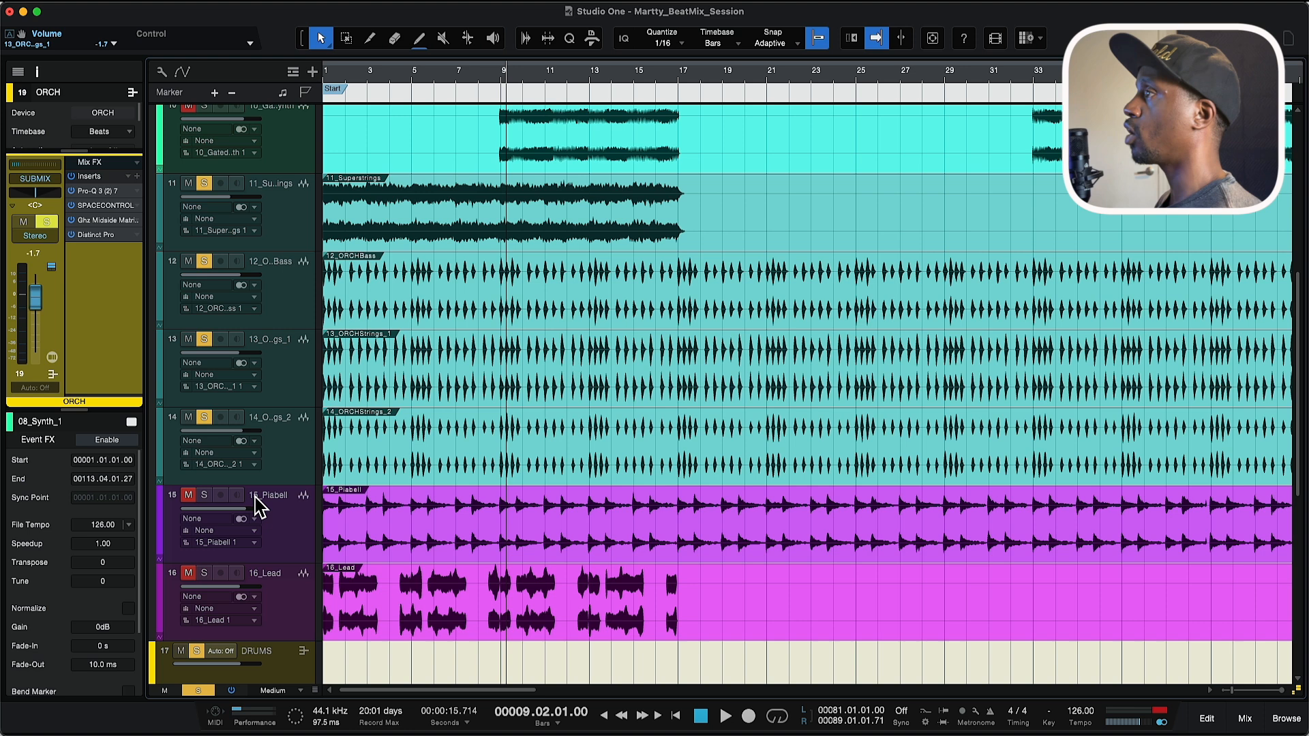
Step: Open Distinct Pro on the ORCH bus, listen to the bus through its distortion settings and close the plugin
left_click(99, 235)
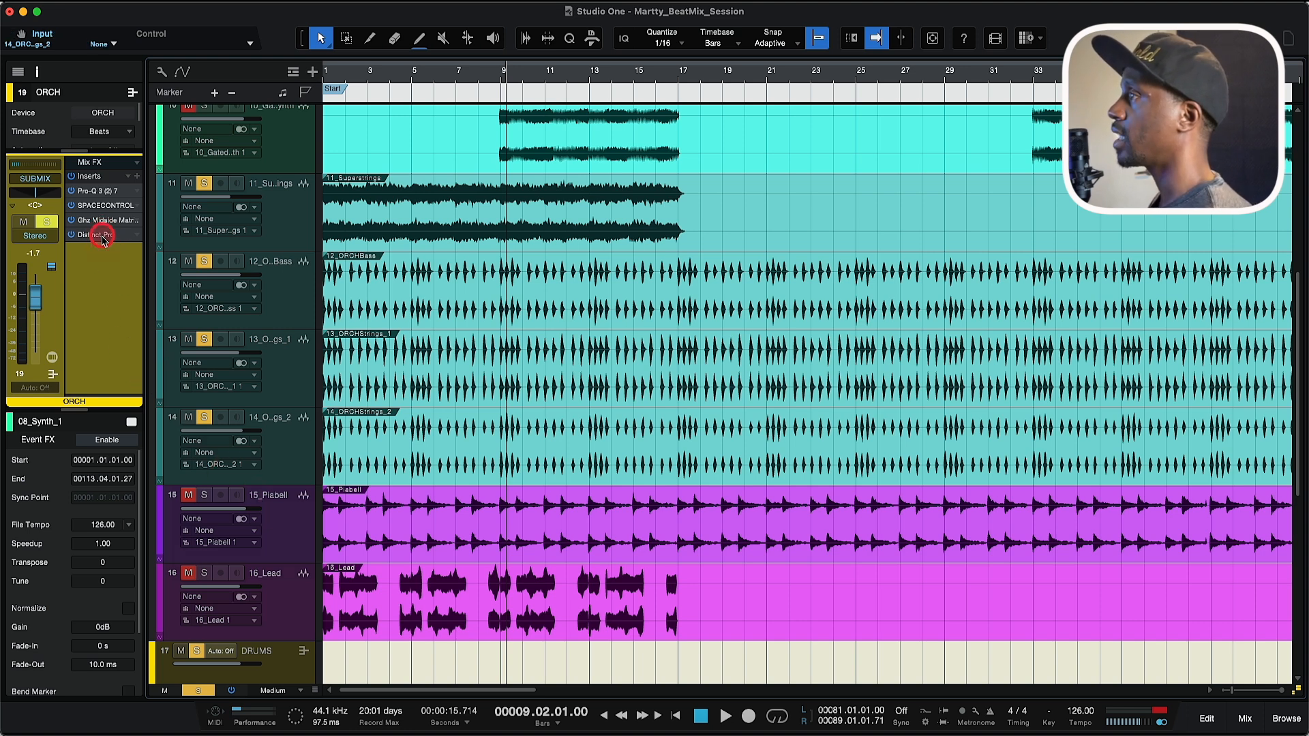
left_click_drag(985, 186, 729, 187)
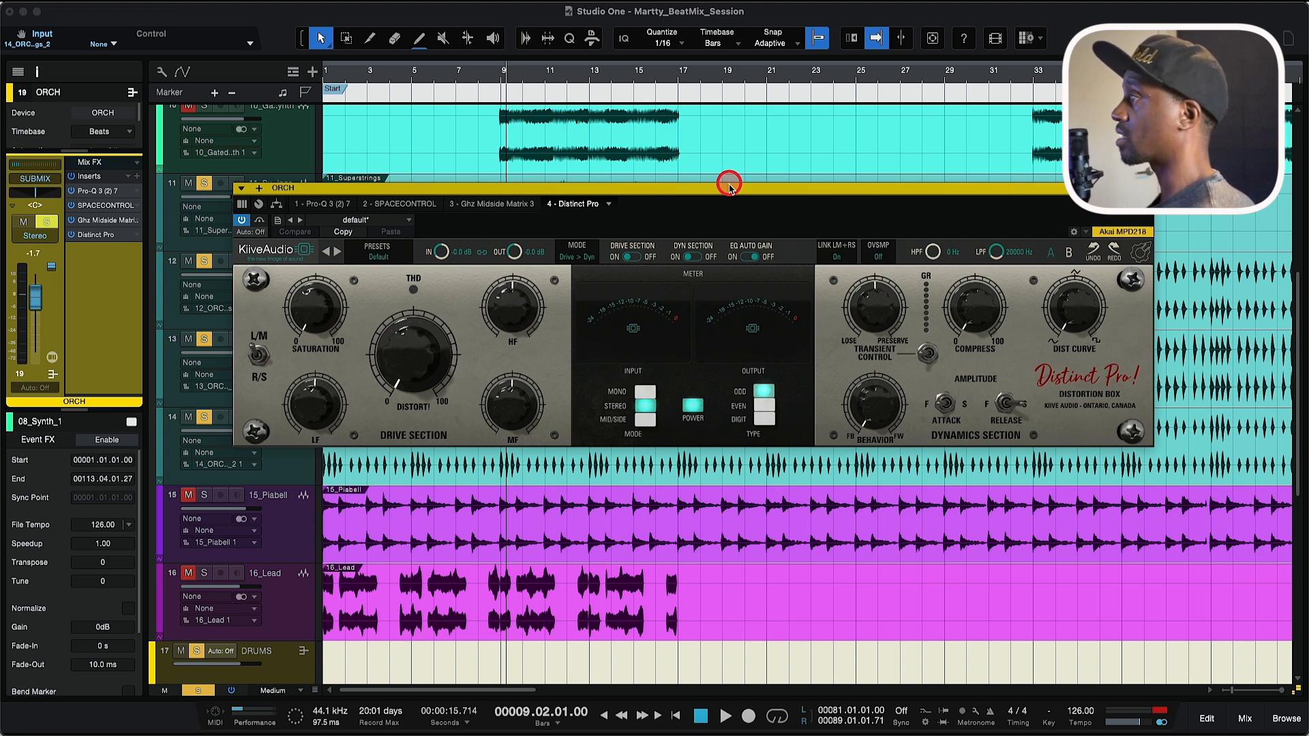
left_click(729, 186)
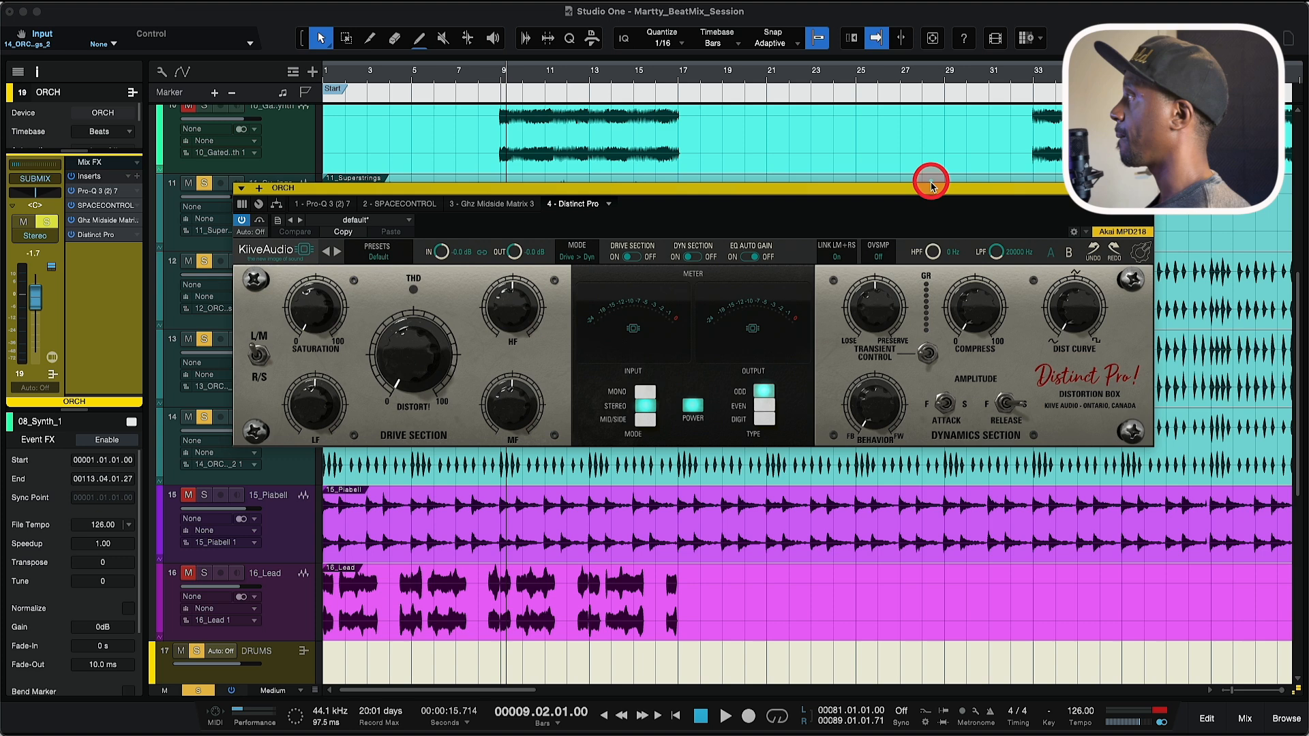
key("space")
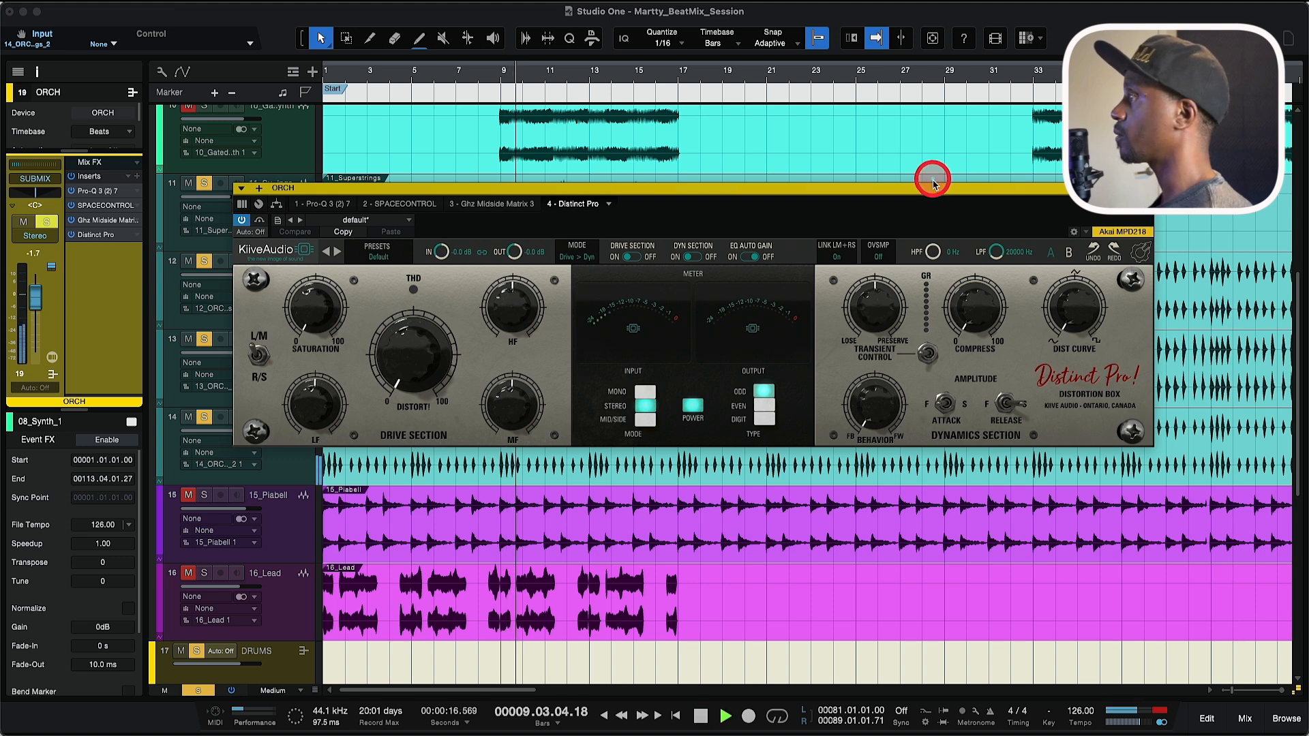
key("space")
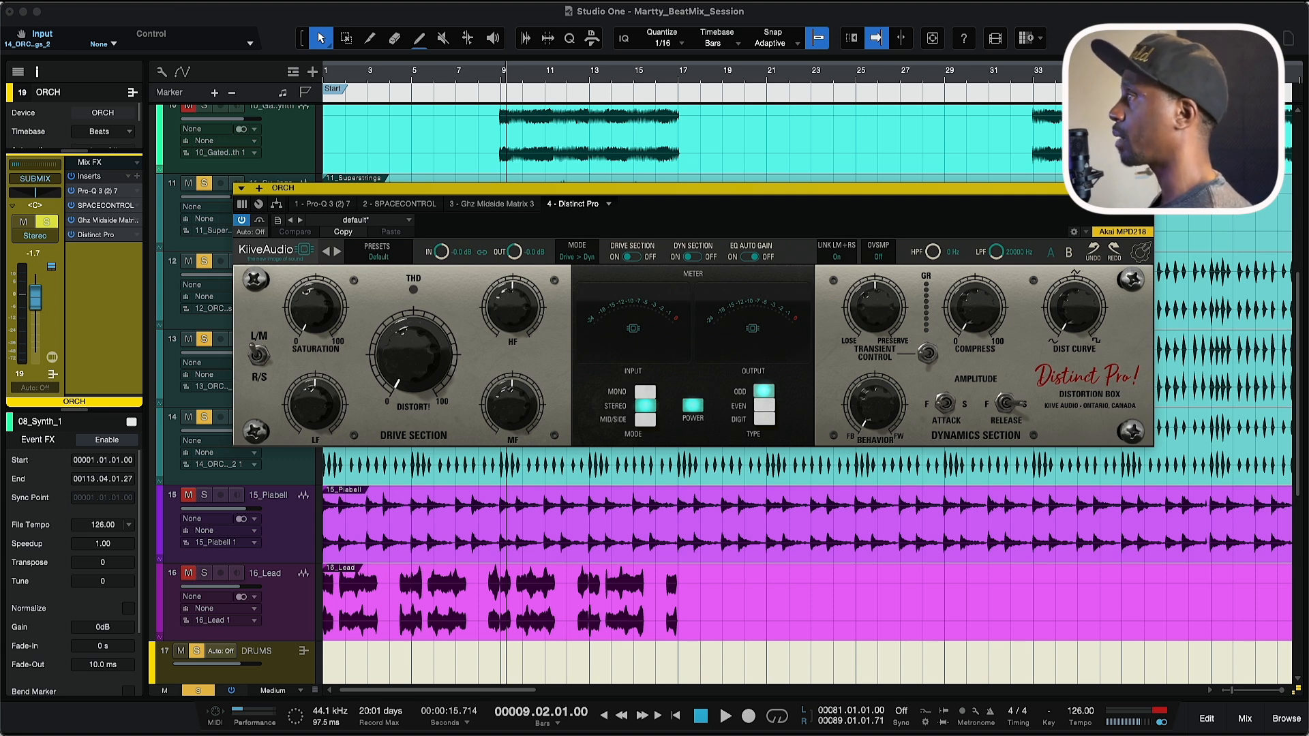
left_click(1146, 188)
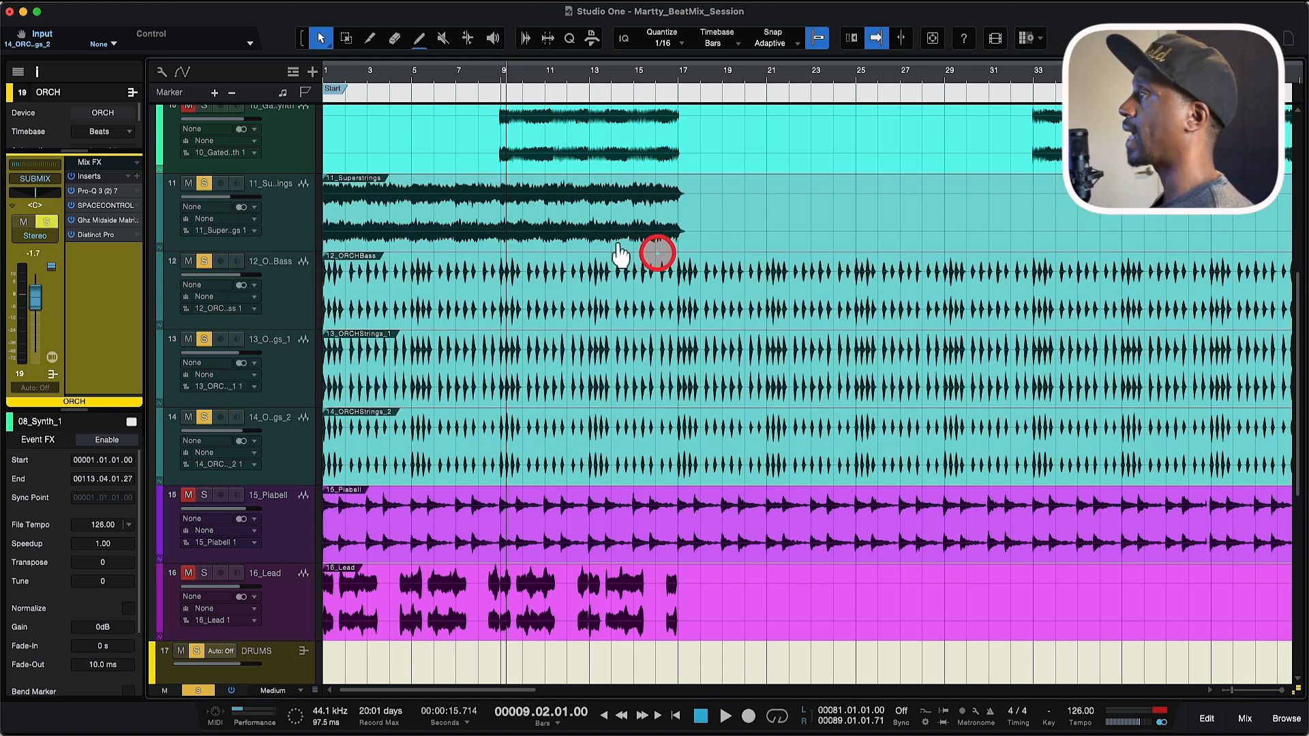
Step: Examine the channel strips and inserts of 11_Superstrings, 12_ORCHBass, 13_ORCHStrings_1 and 14_ORCHStrings_2 one by one
left_click(291, 204)
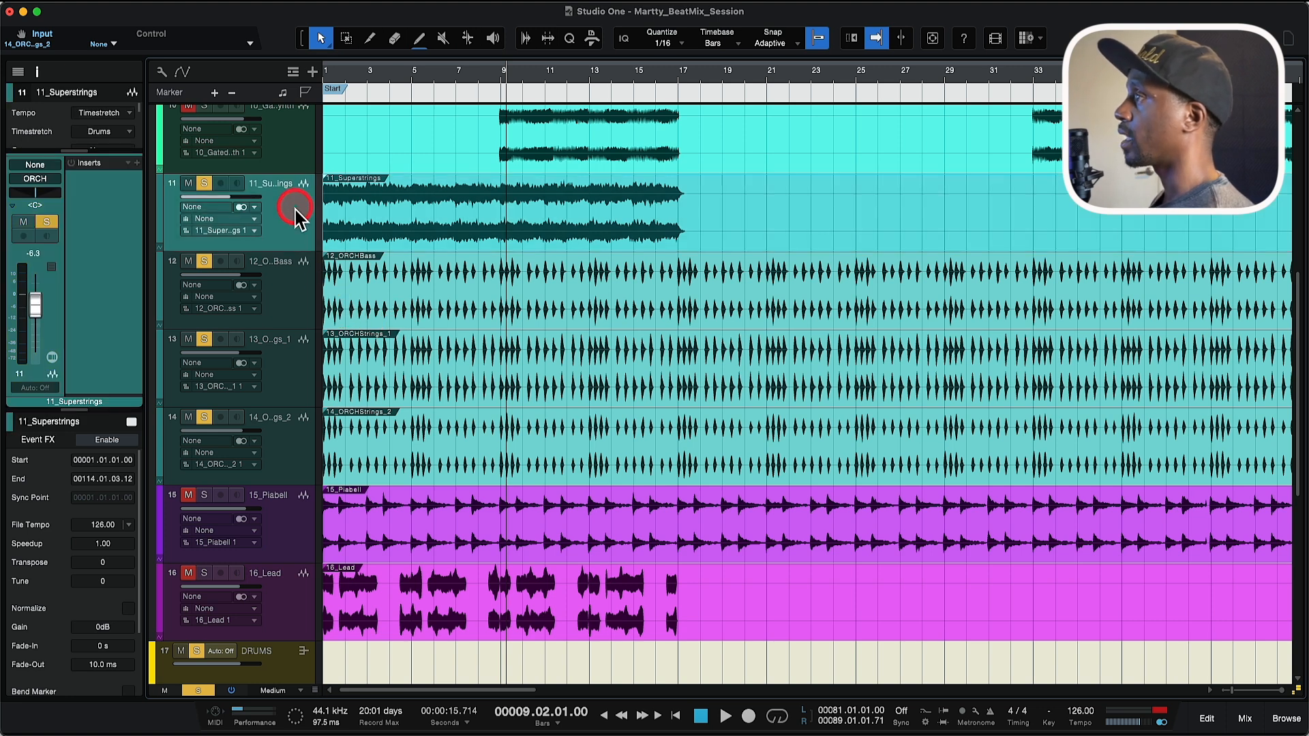
left_click(285, 264)
left_click(285, 341)
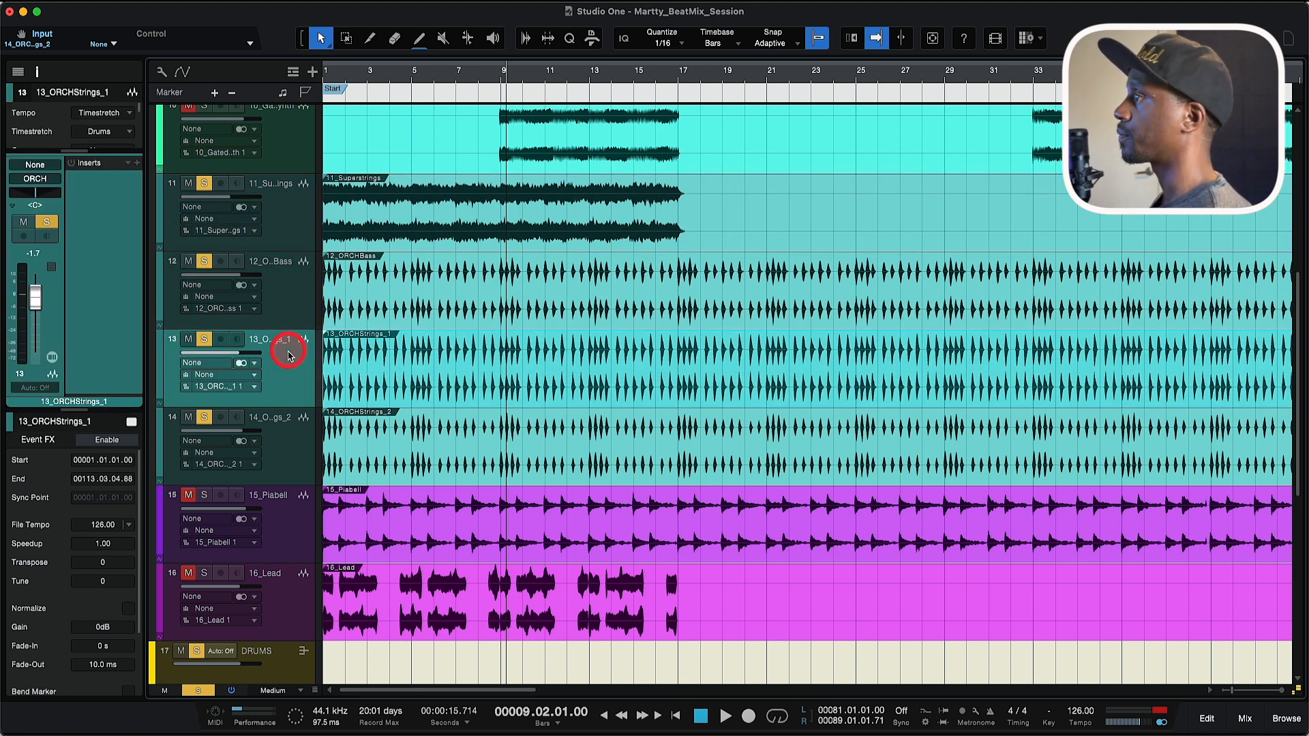
left_click(286, 436)
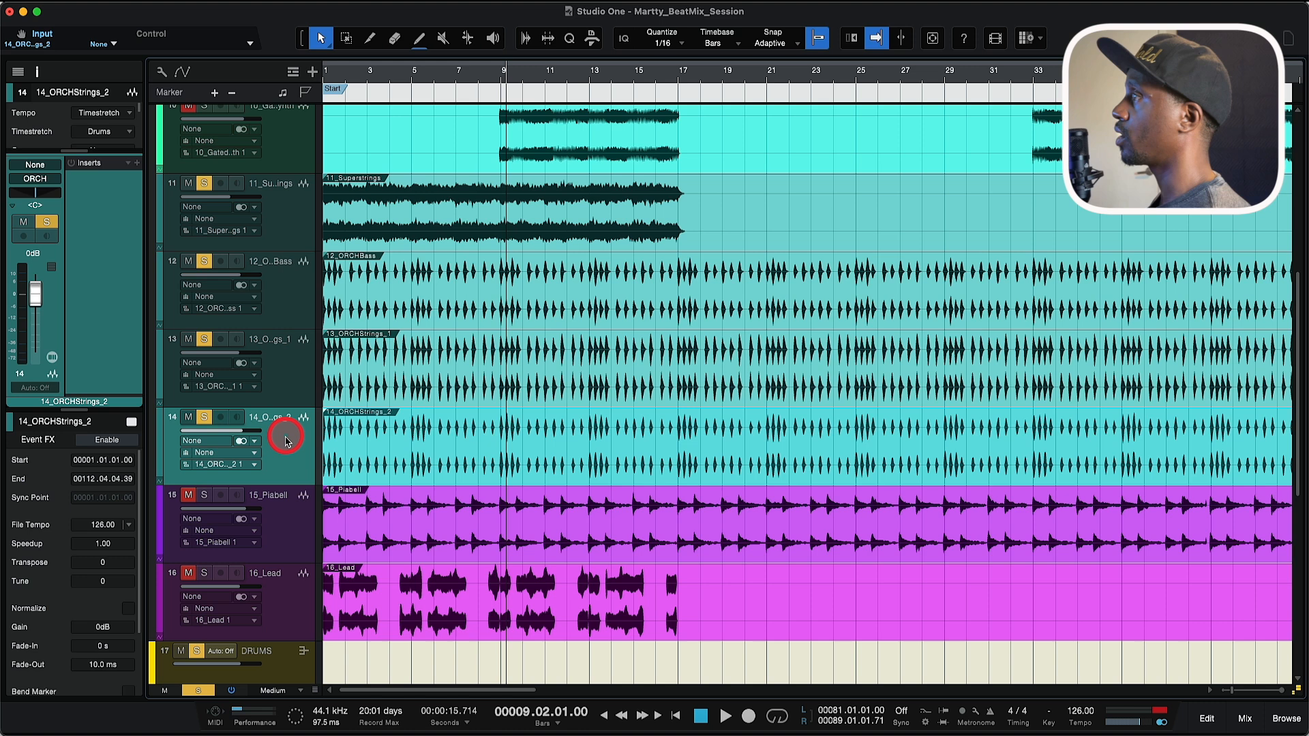
left_click(286, 369)
left_click(288, 321)
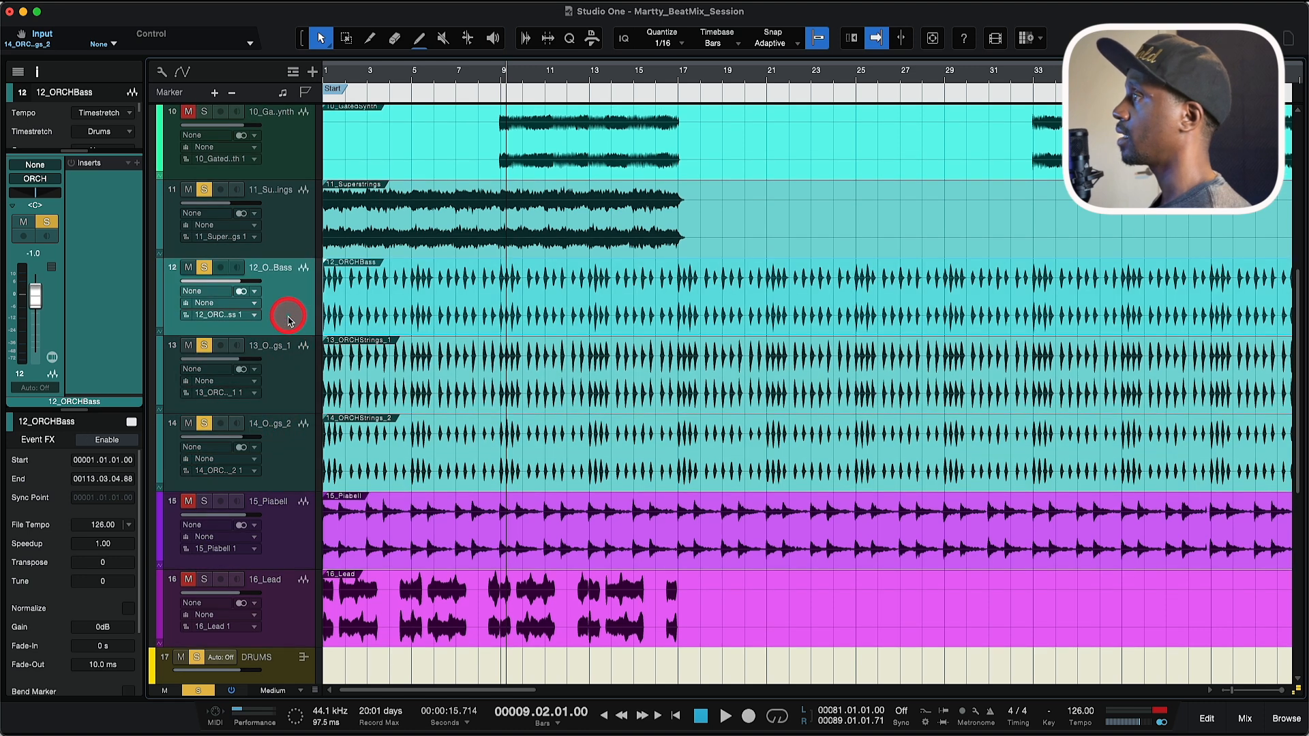
left_click(288, 247)
left_click(289, 304)
left_click(284, 373)
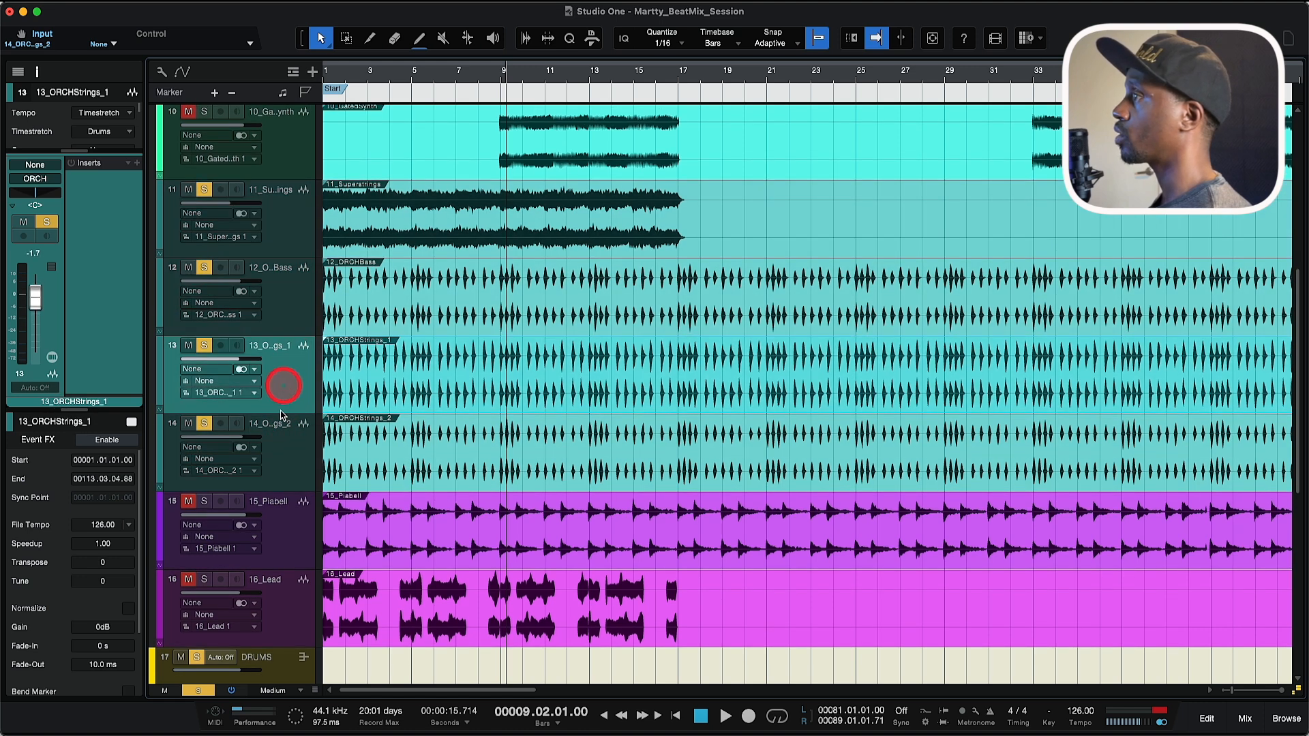
left_click(281, 440)
left_click(283, 370)
left_click(291, 278)
left_click(290, 253)
left_click(198, 305)
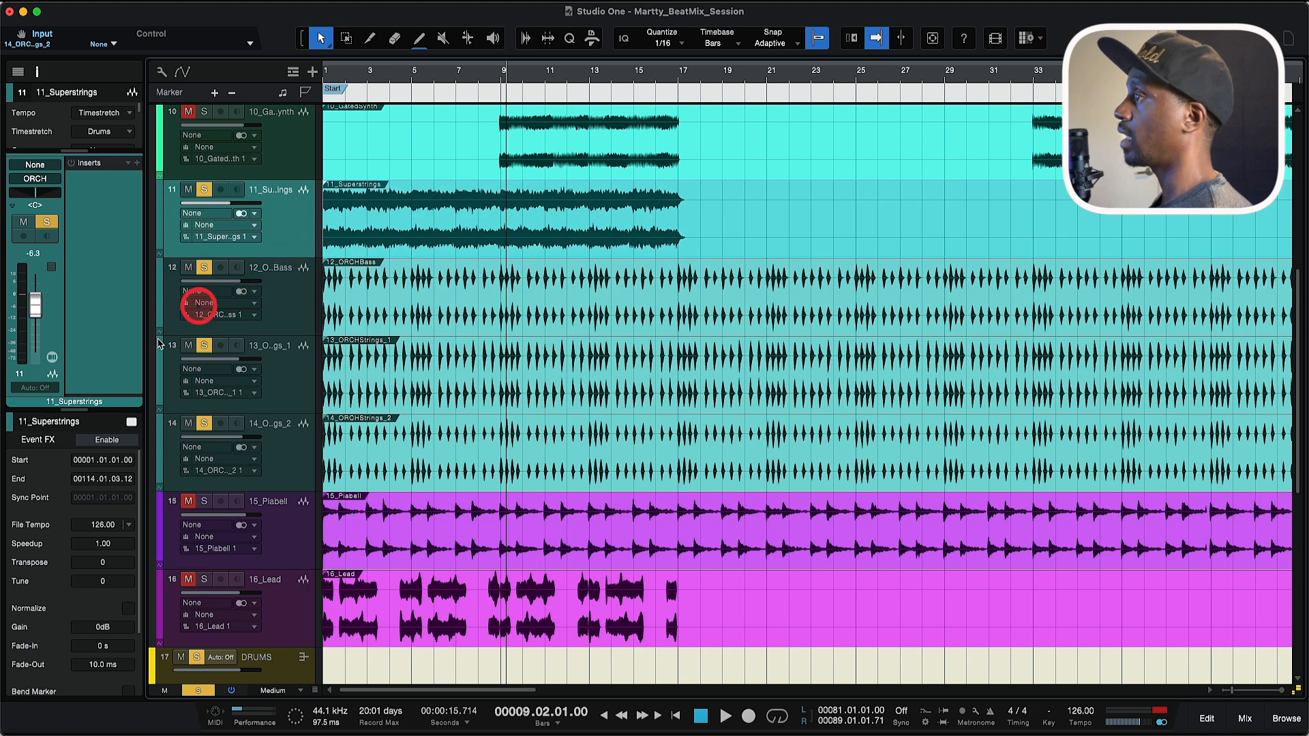
Step: Reveal the sends area in the channel strip, check 12_ORCHBass, 13_ORCHStrings_1 and 14_ORCHStrings_2 for sends, and collapse it again
left_click_drag(122, 397, 129, 275)
left_click(266, 294)
left_click(281, 375)
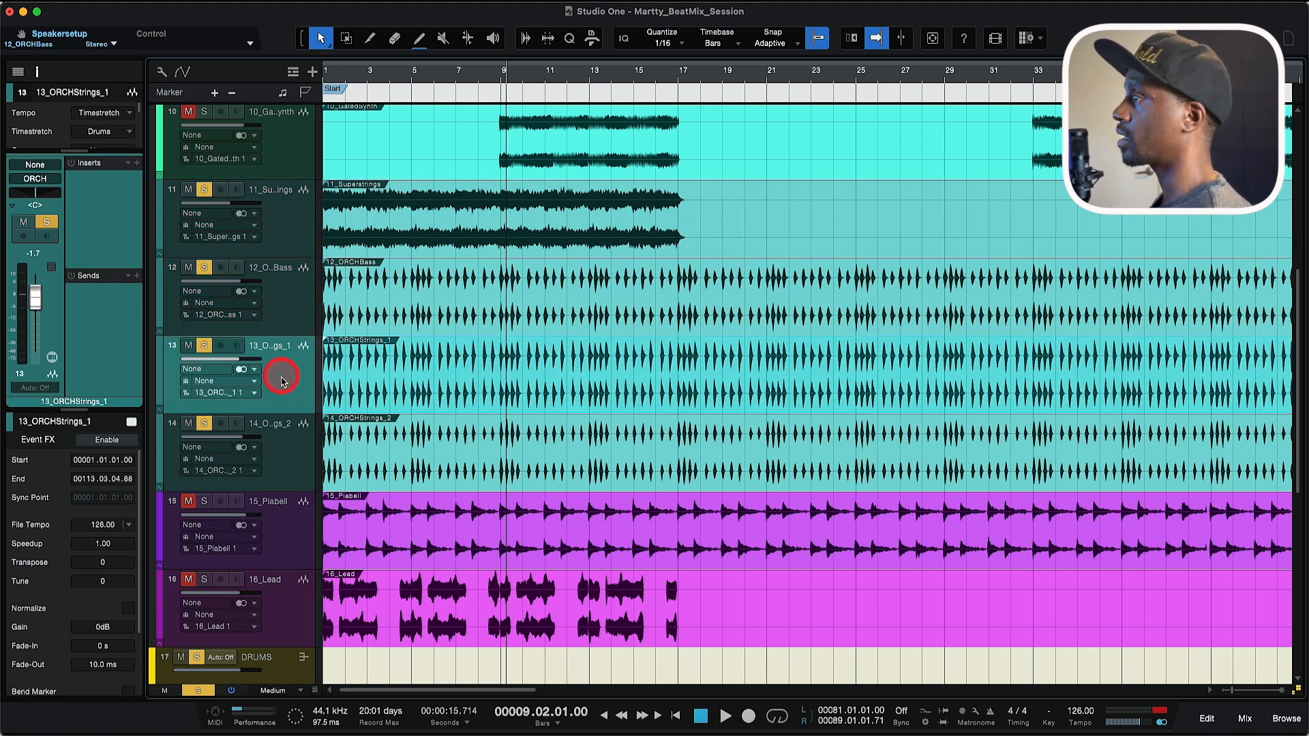
left_click(280, 441)
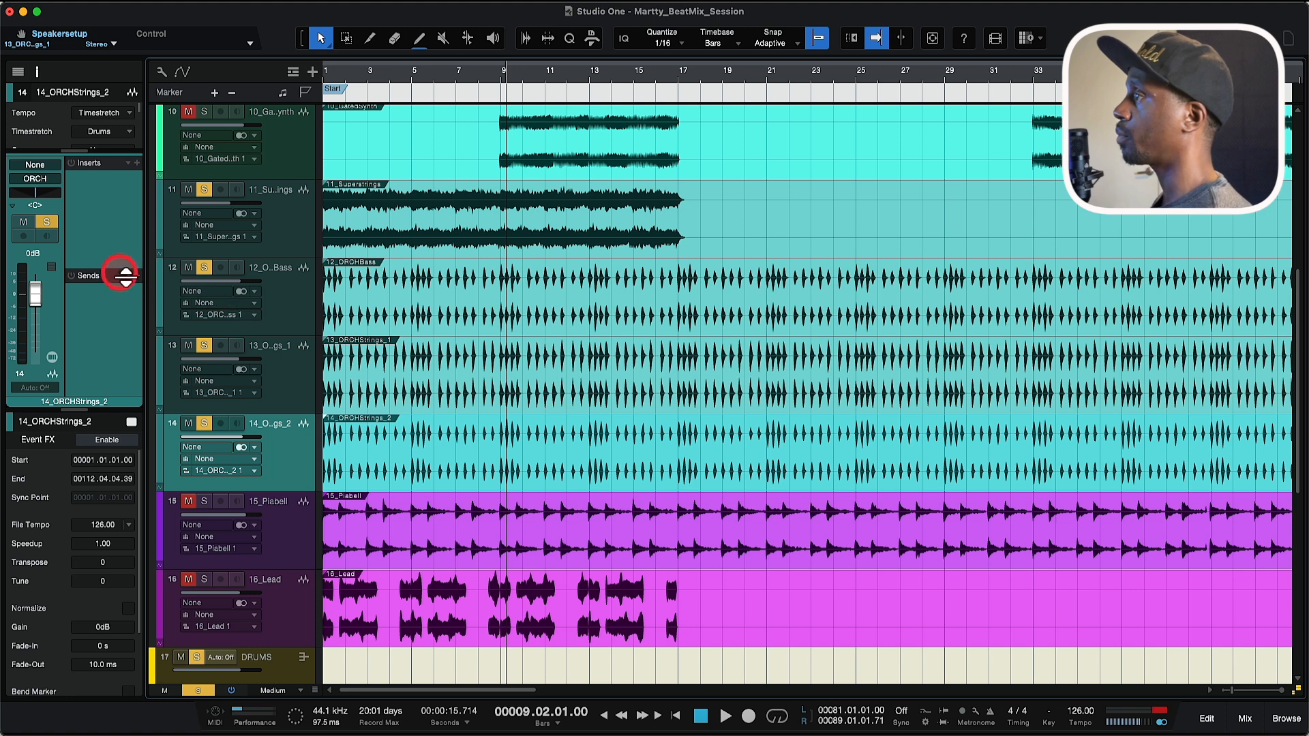
left_click_drag(126, 276, 127, 438)
Step: Select the ORCH bus and reveal the sends area in its channel strip
scroll(300, 391, "down", 3)
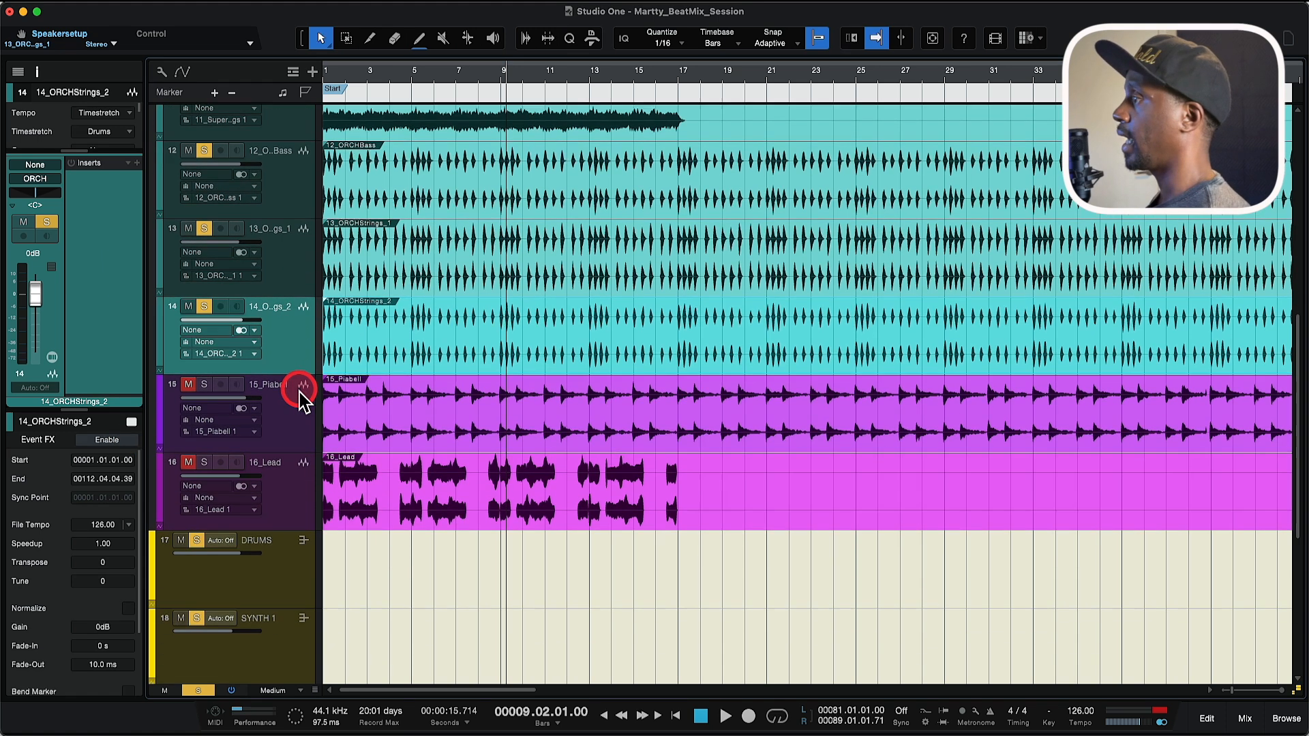
scroll(301, 398, "down", 5)
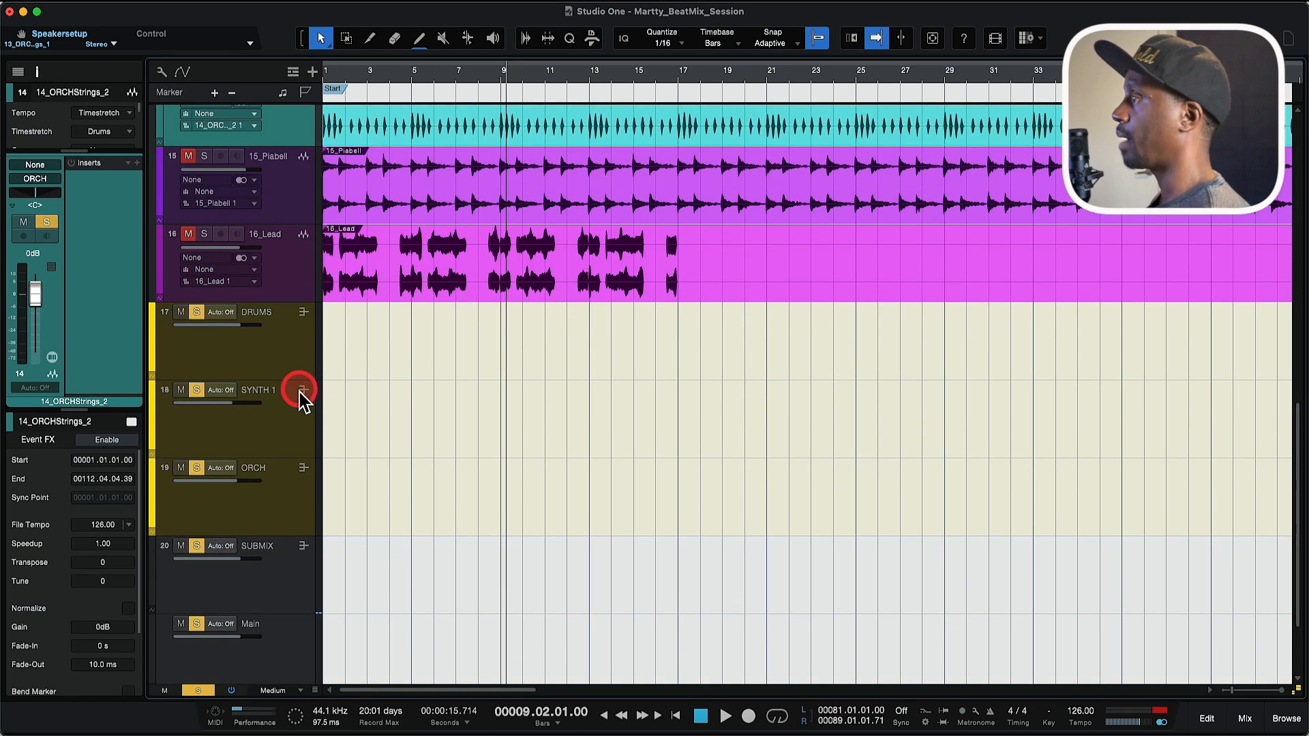
left_click(281, 429)
left_click(278, 487)
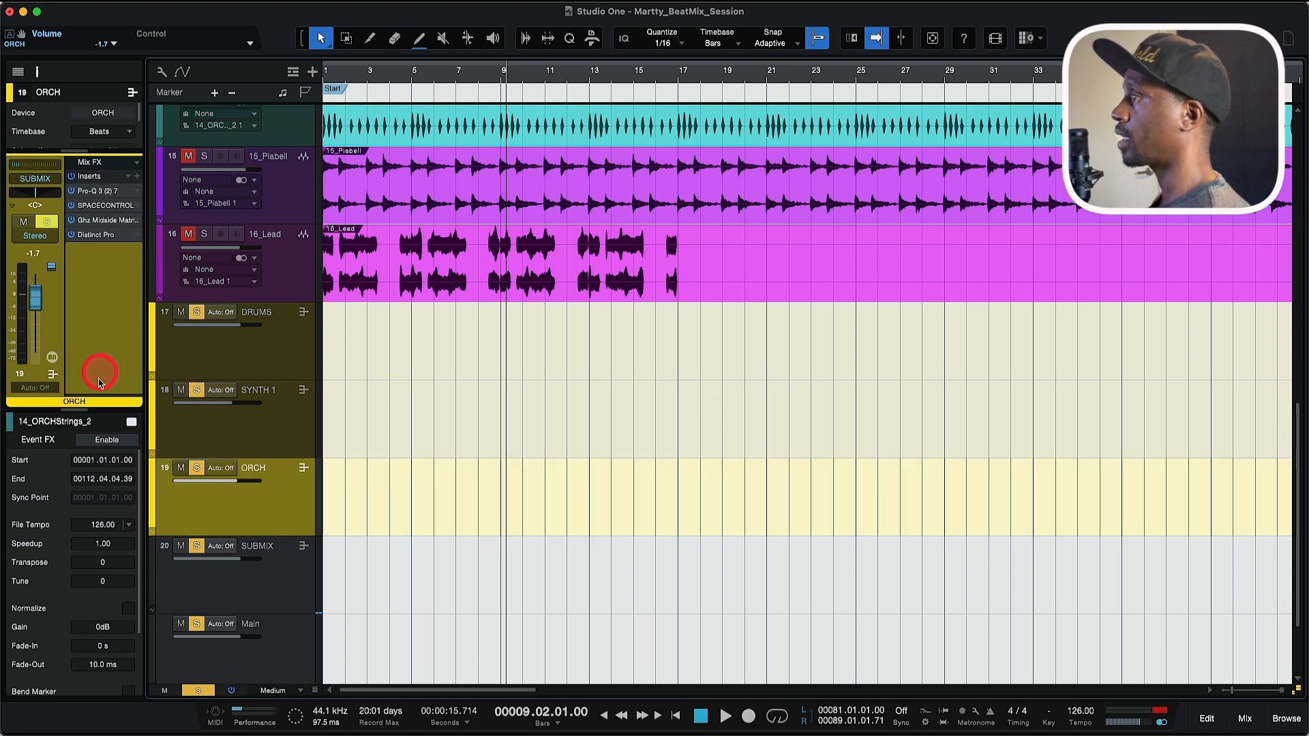
left_click_drag(103, 394, 144, 327)
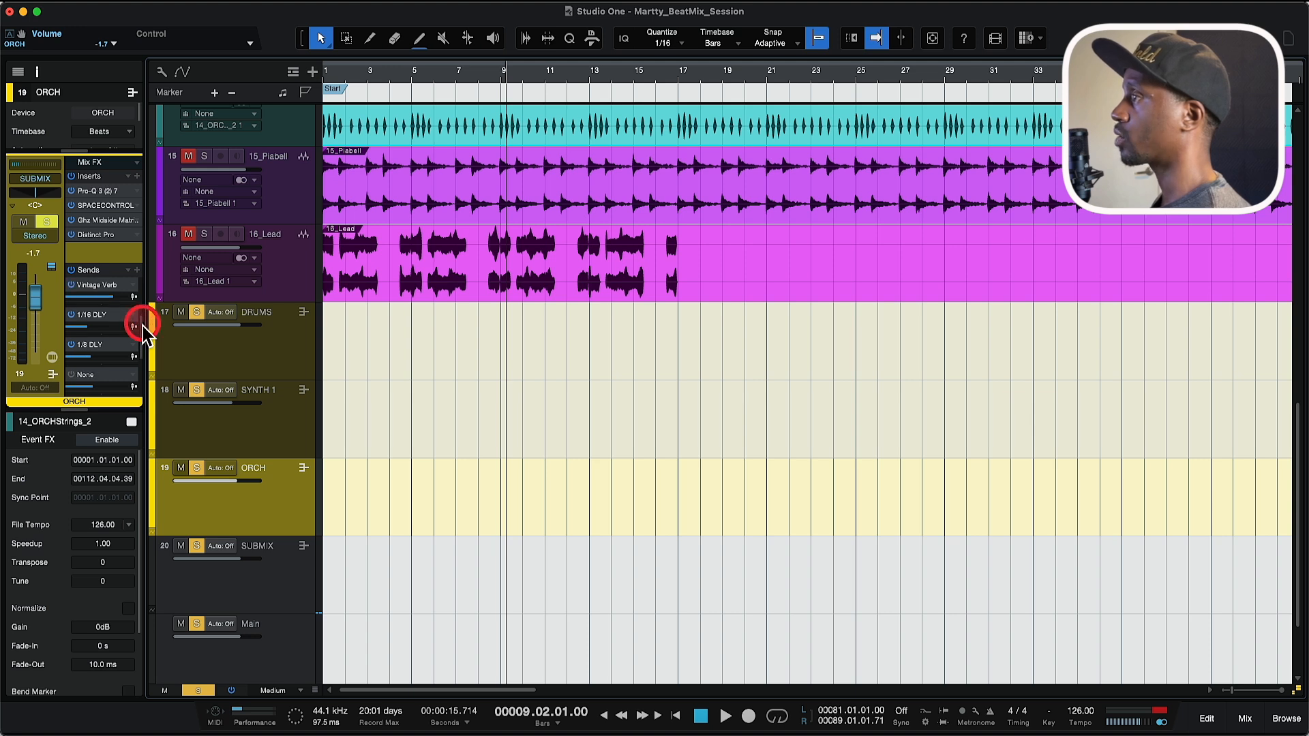
Step: Examine the ORCH bus's sends to Vintage Verb, 1/16 DLY and 1/8 DLY, including their send levels
left_click(97, 285)
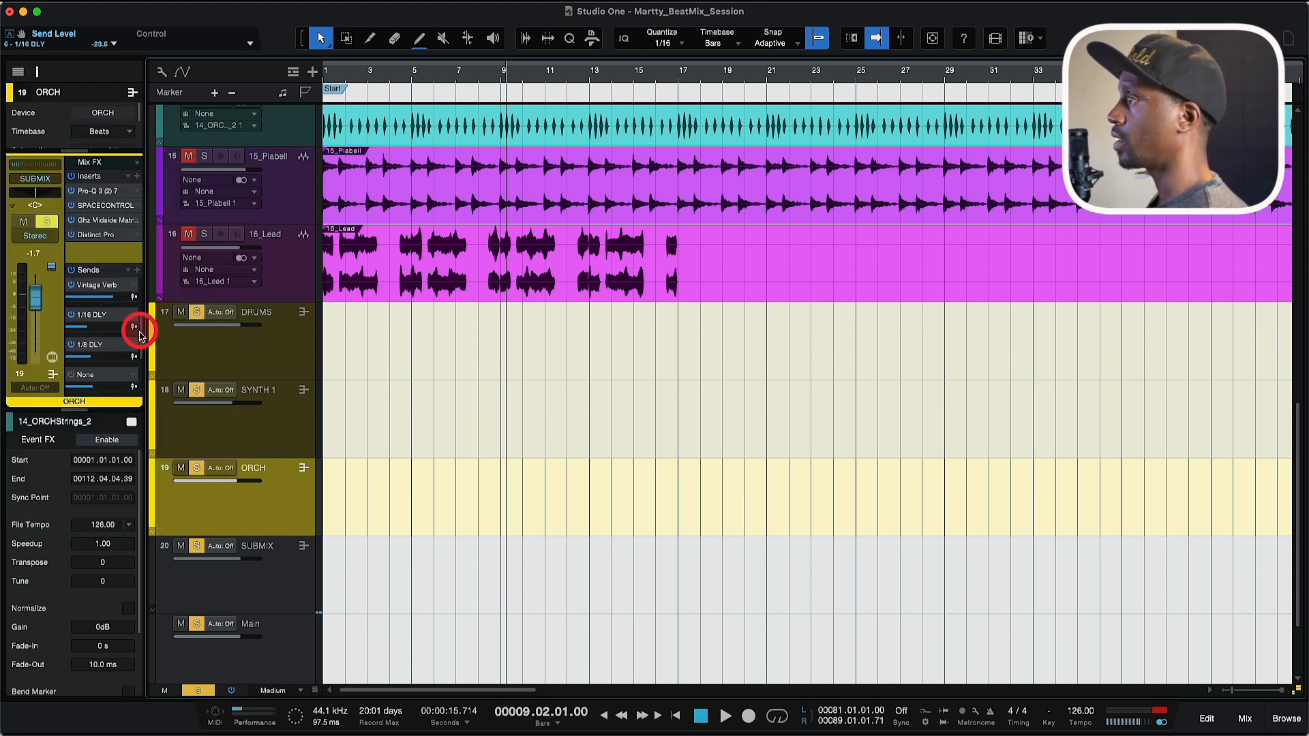
mouse_move(140, 331)
left_mouse_down()
mouse_move(139, 374)
mouse_move(141, 333)
left_mouse_up()
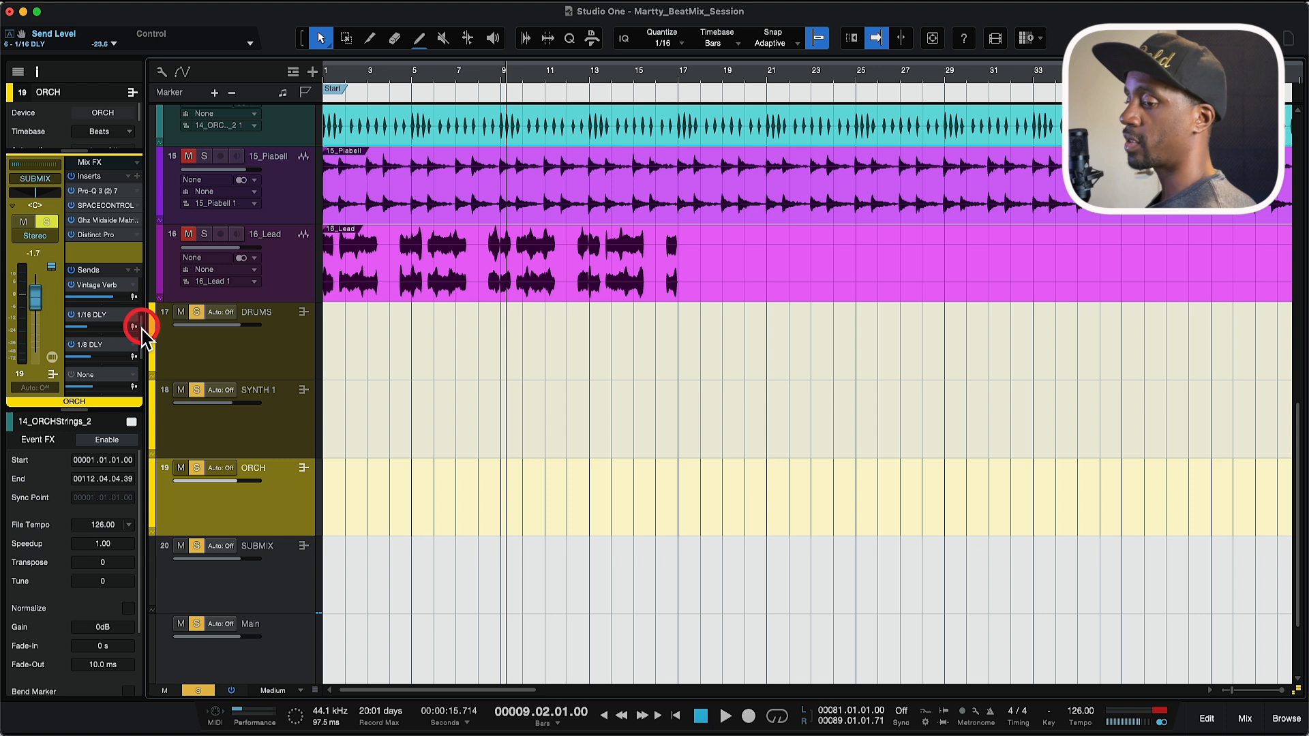
left_click(122, 297)
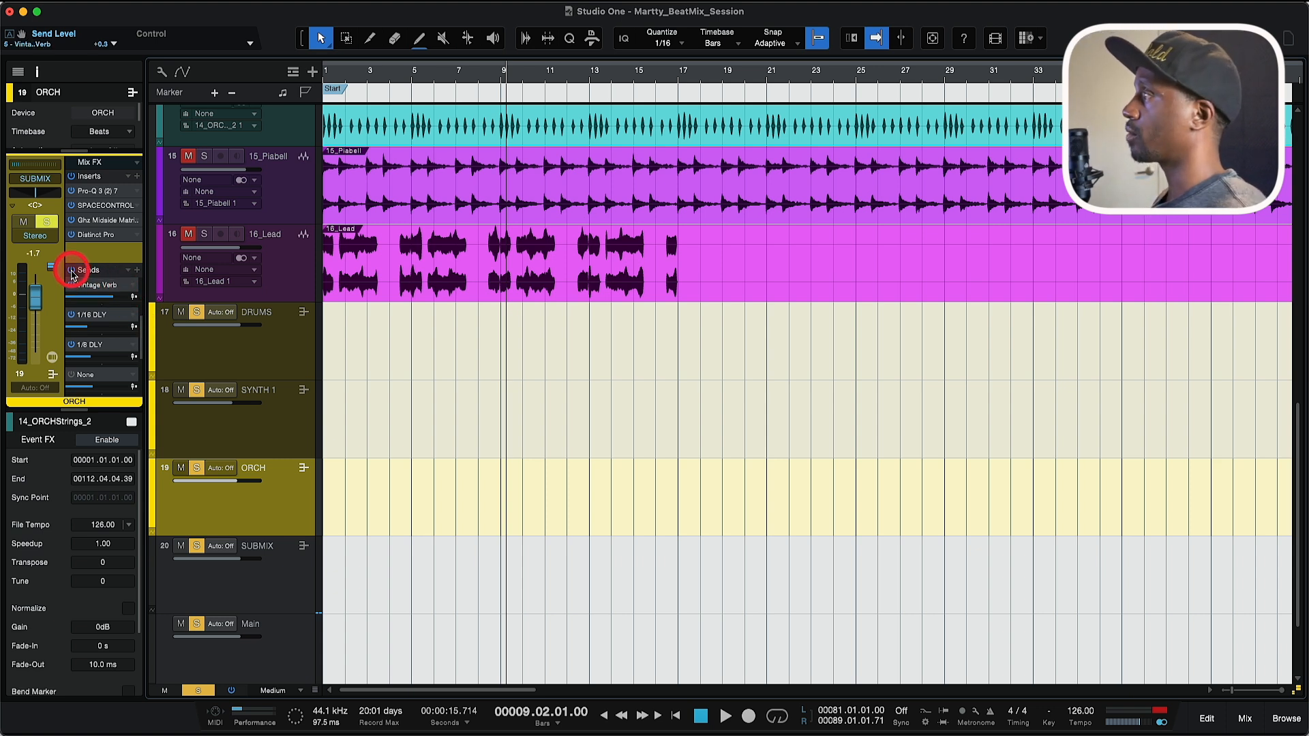
Step: Compare the ORCH bus playback with all its sends bypassed and enabled, leave them enabled and stop playback
key("space")
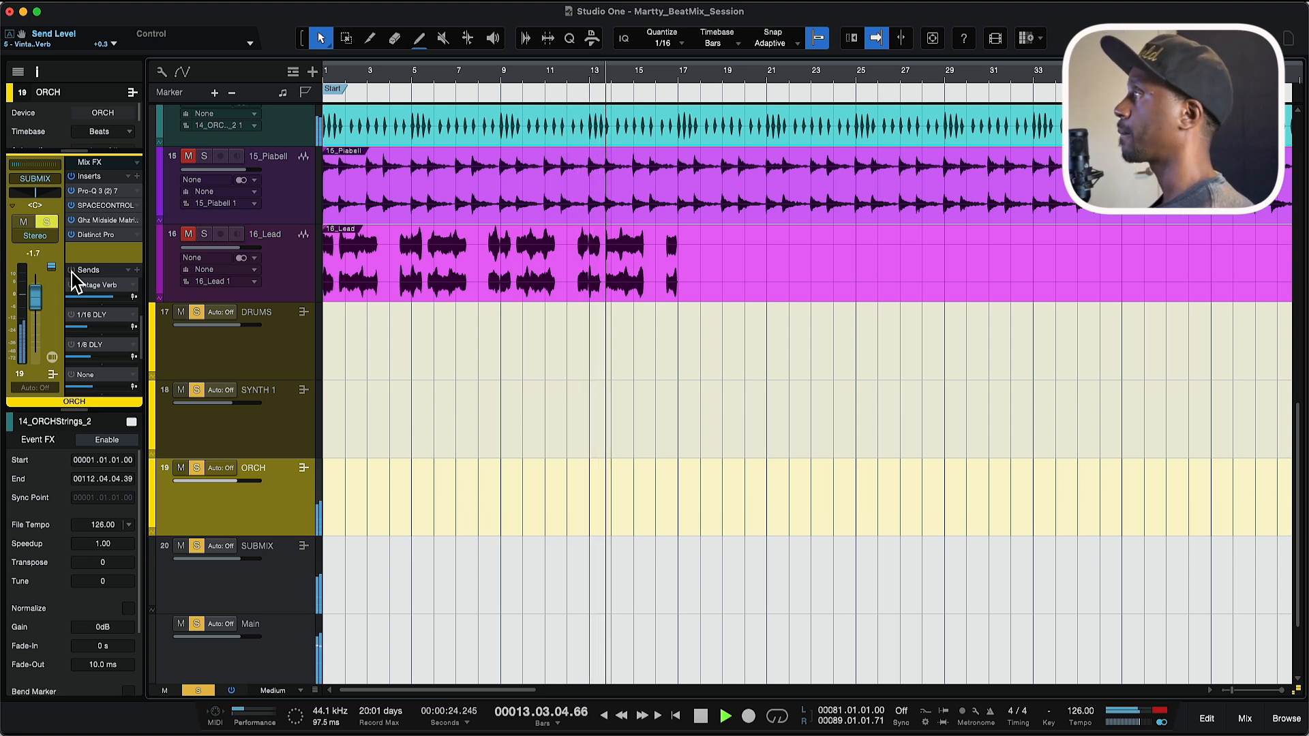
key("space")
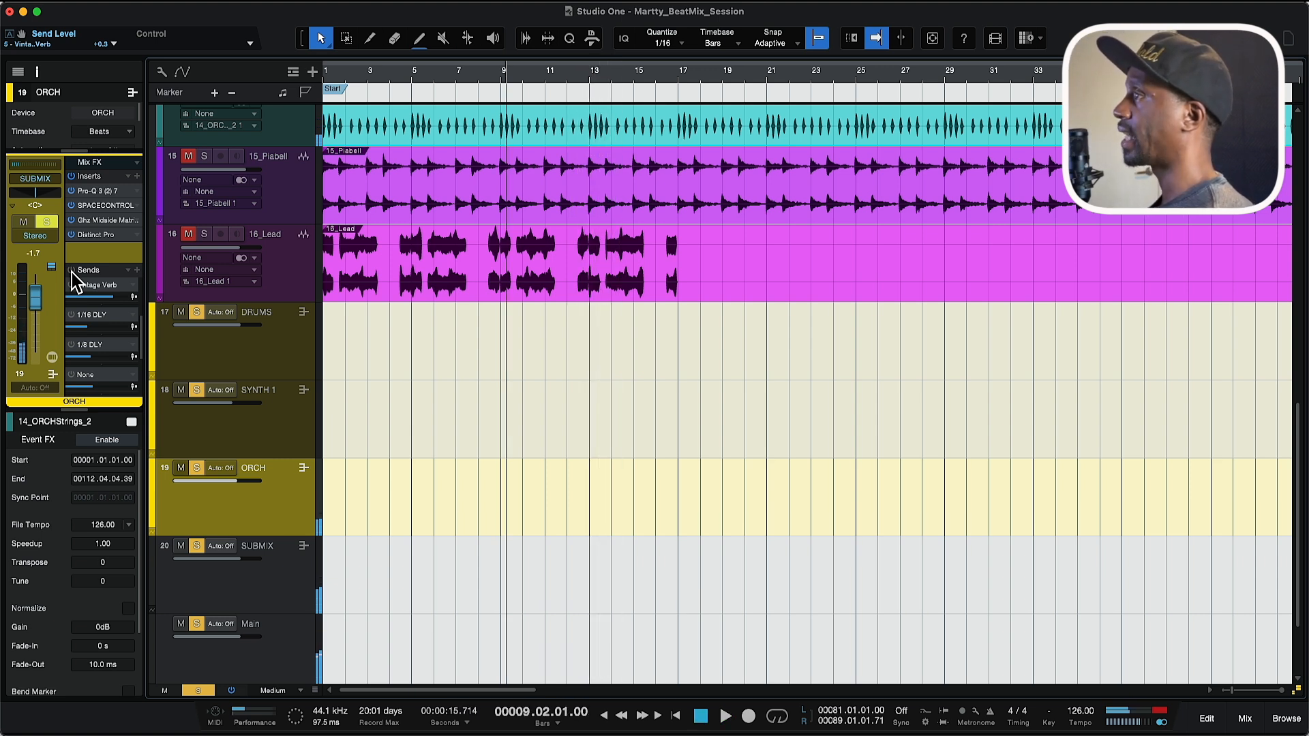
key("space")
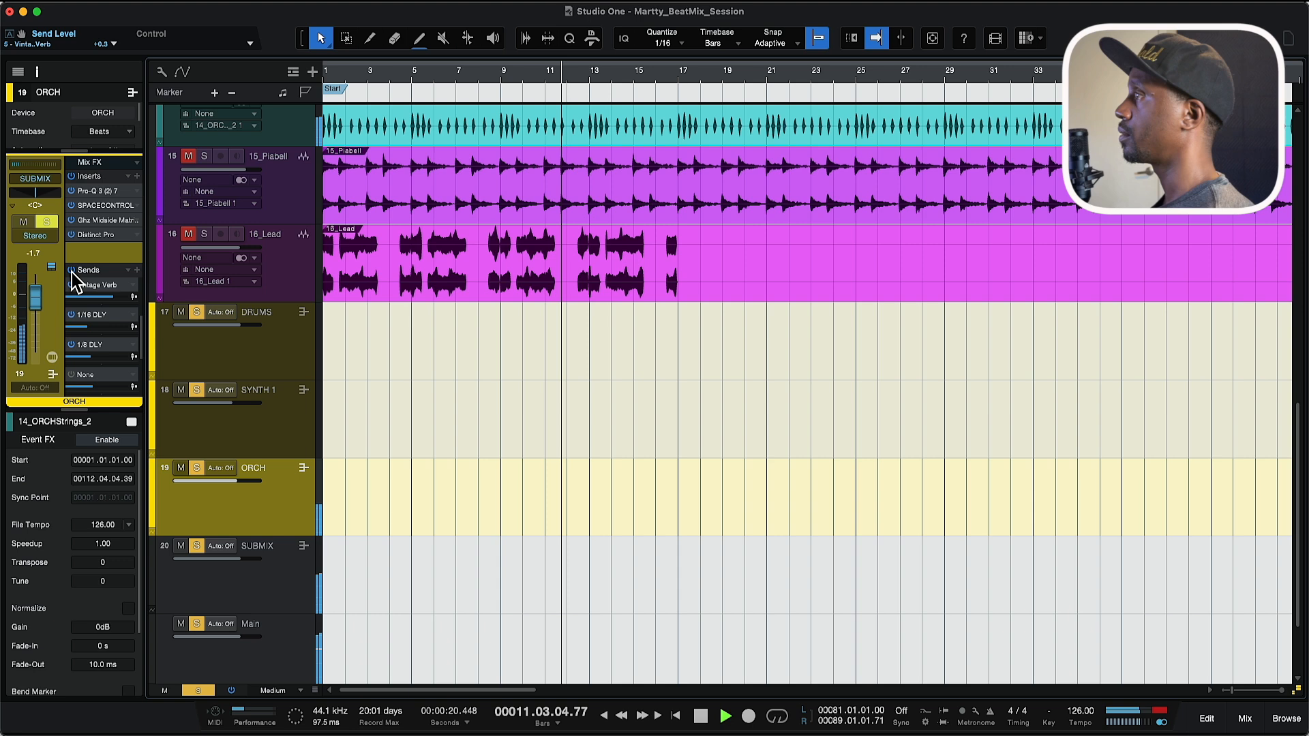
left_click(181, 315)
key("space")
Step: Turn off all solos in the session at once and expand the FX folder to show its effect channels
scroll(183, 324, "up", 4)
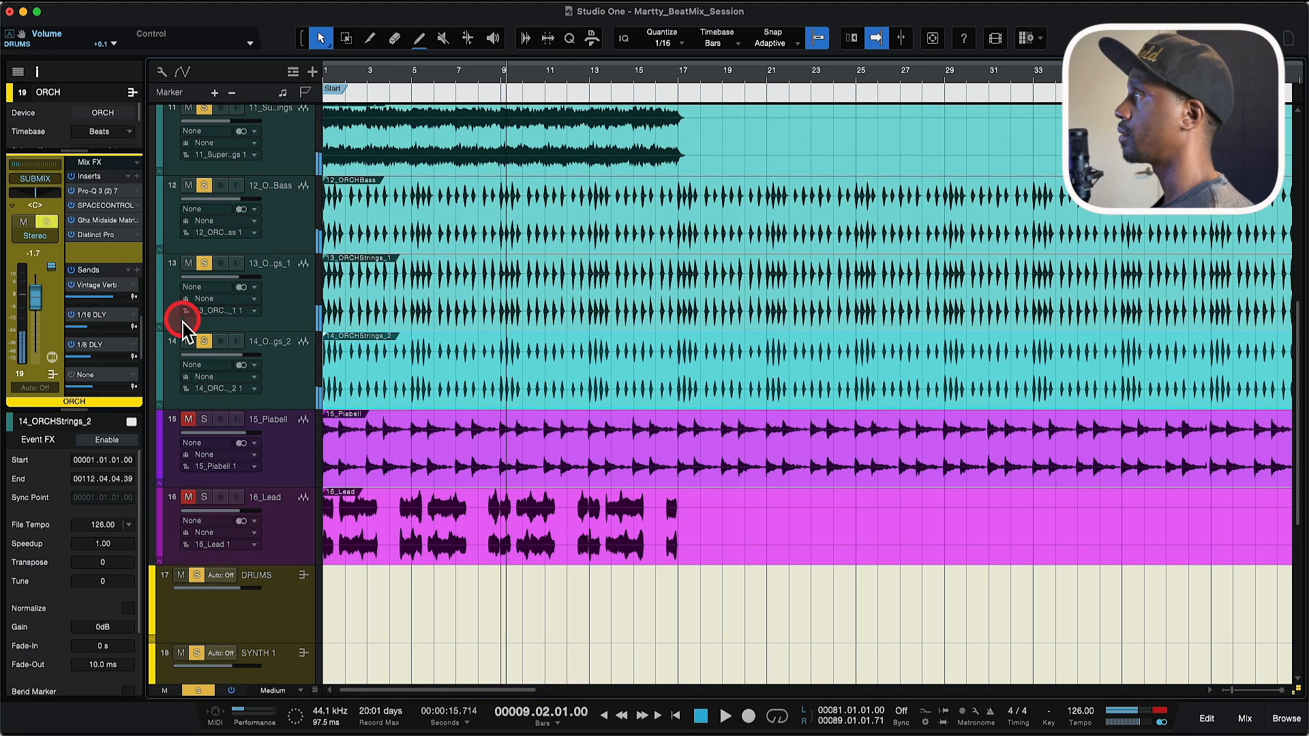
scroll(188, 331, "down", 2)
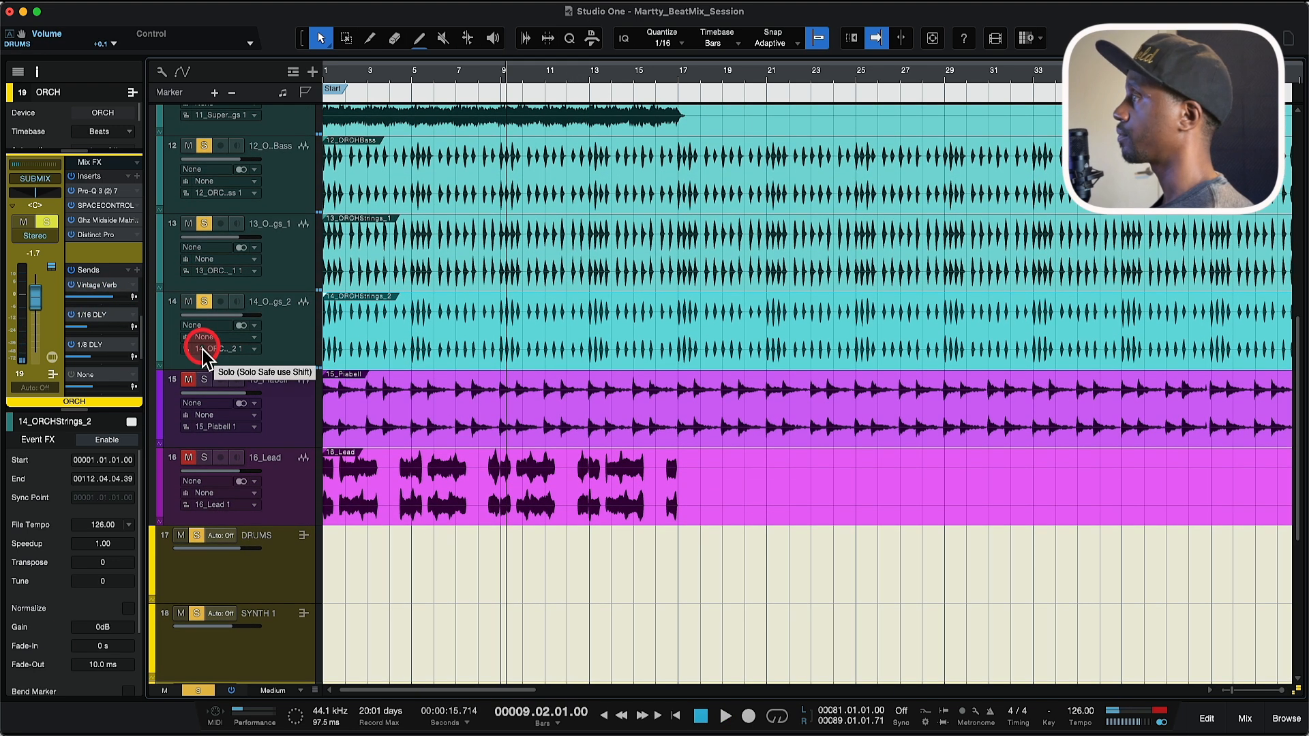
scroll(202, 350, "down", 2)
scroll(271, 417, "down", 6)
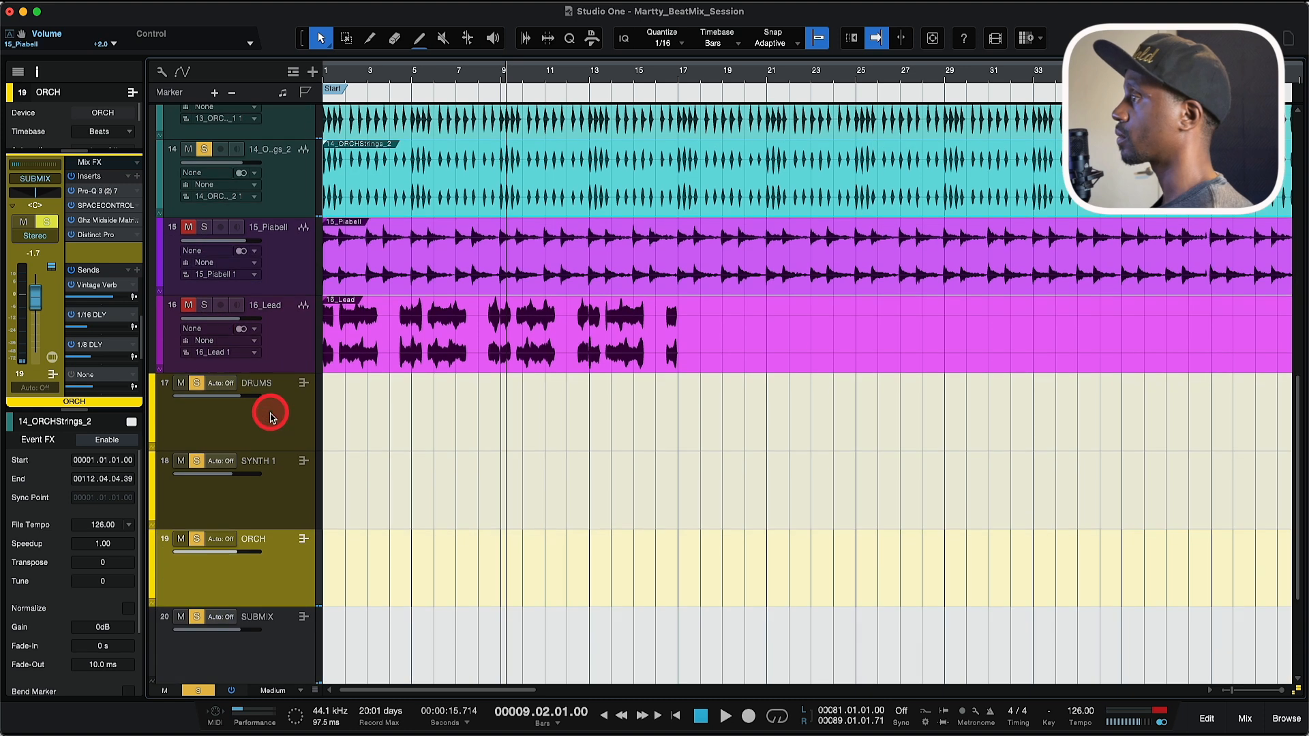
scroll(271, 417, "down", 2)
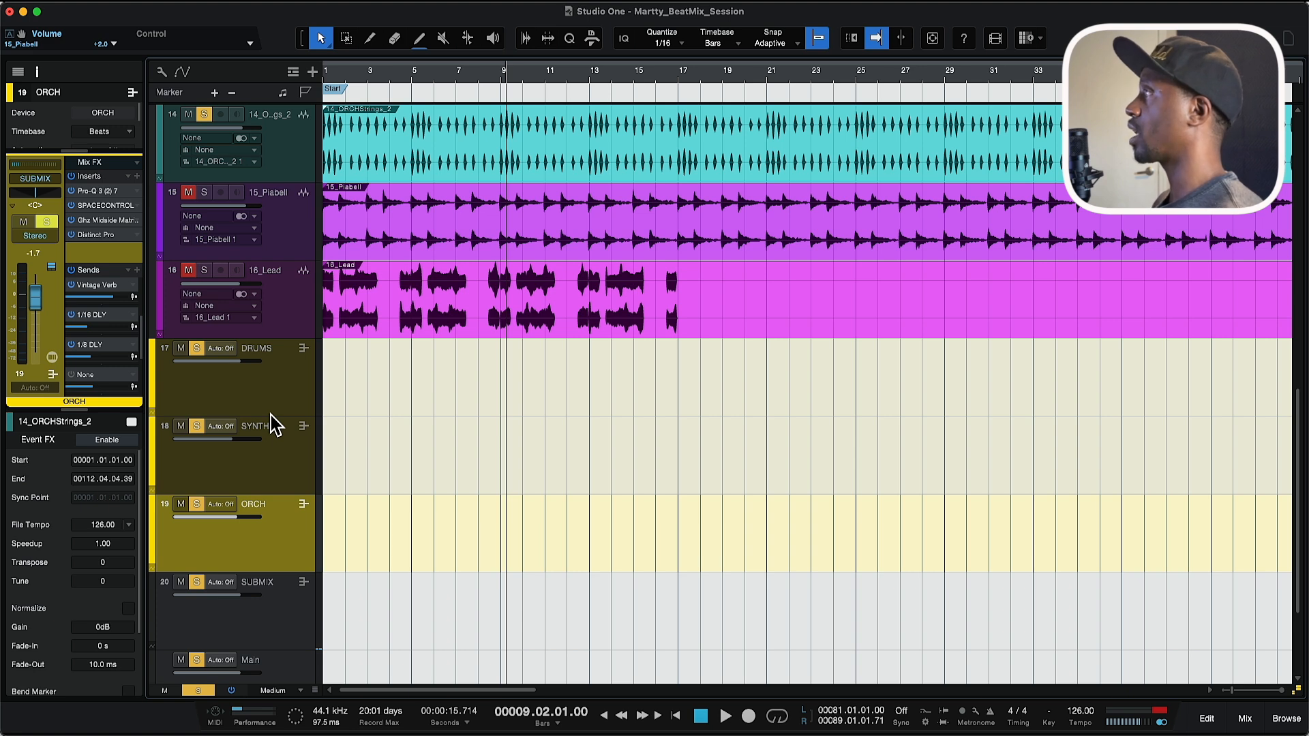
scroll(276, 444, "down", 6)
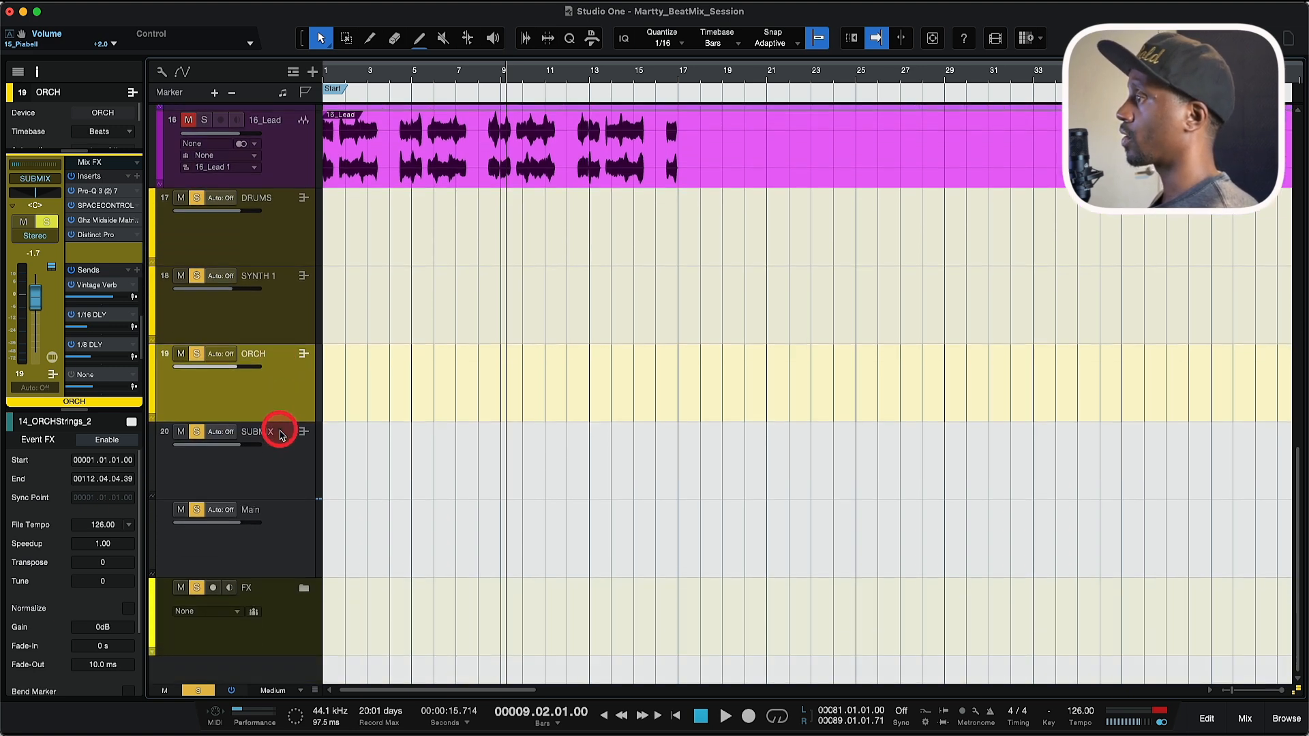
left_click(278, 626)
left_click(198, 690)
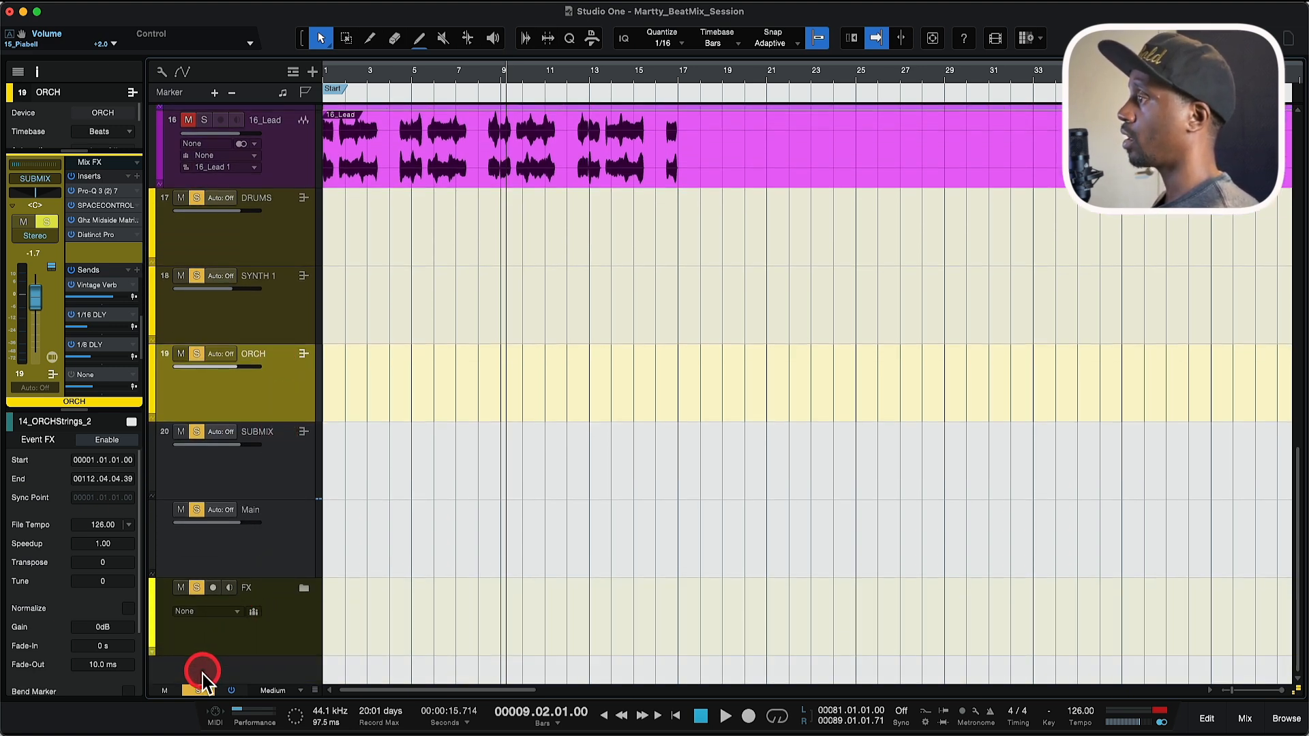
left_click(303, 590)
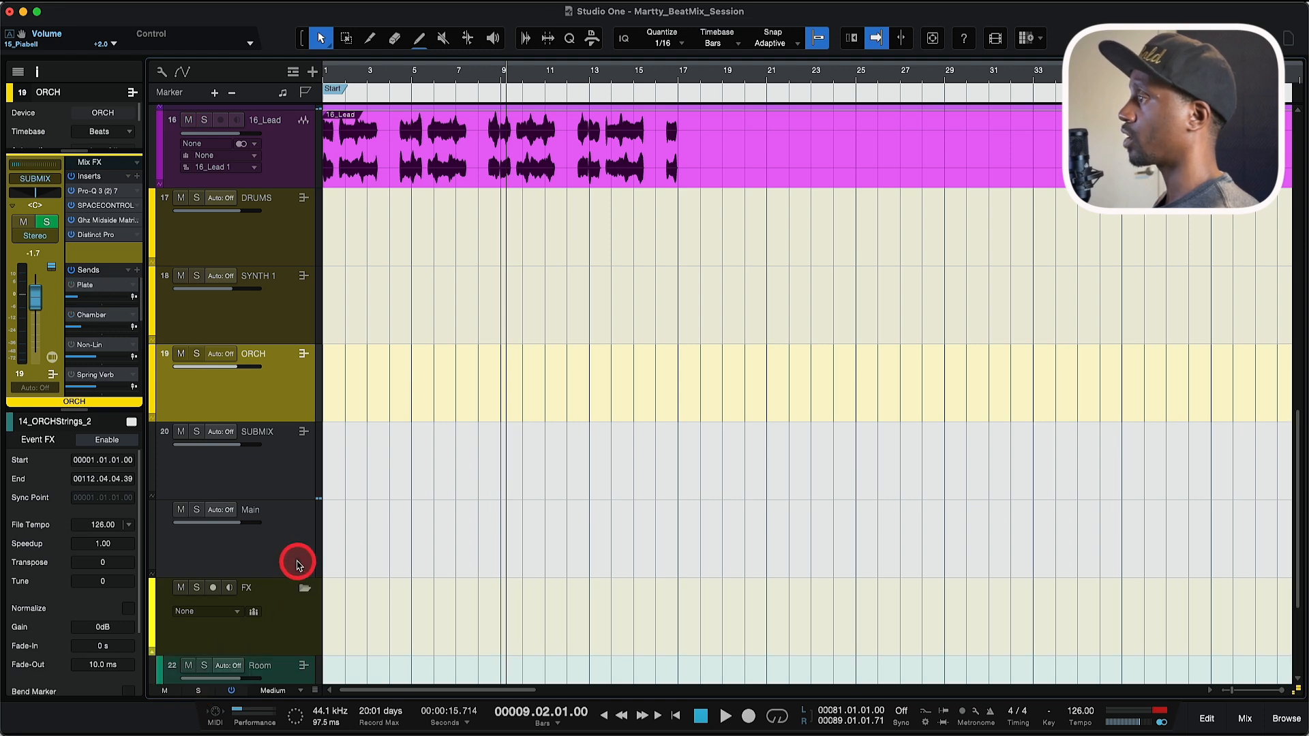
Step: Open TR5 The Farm Stone Room on the Room channel for review, set the playback position to bar 18, beat 4, and close the plugin
scroll(295, 561, "down", 7)
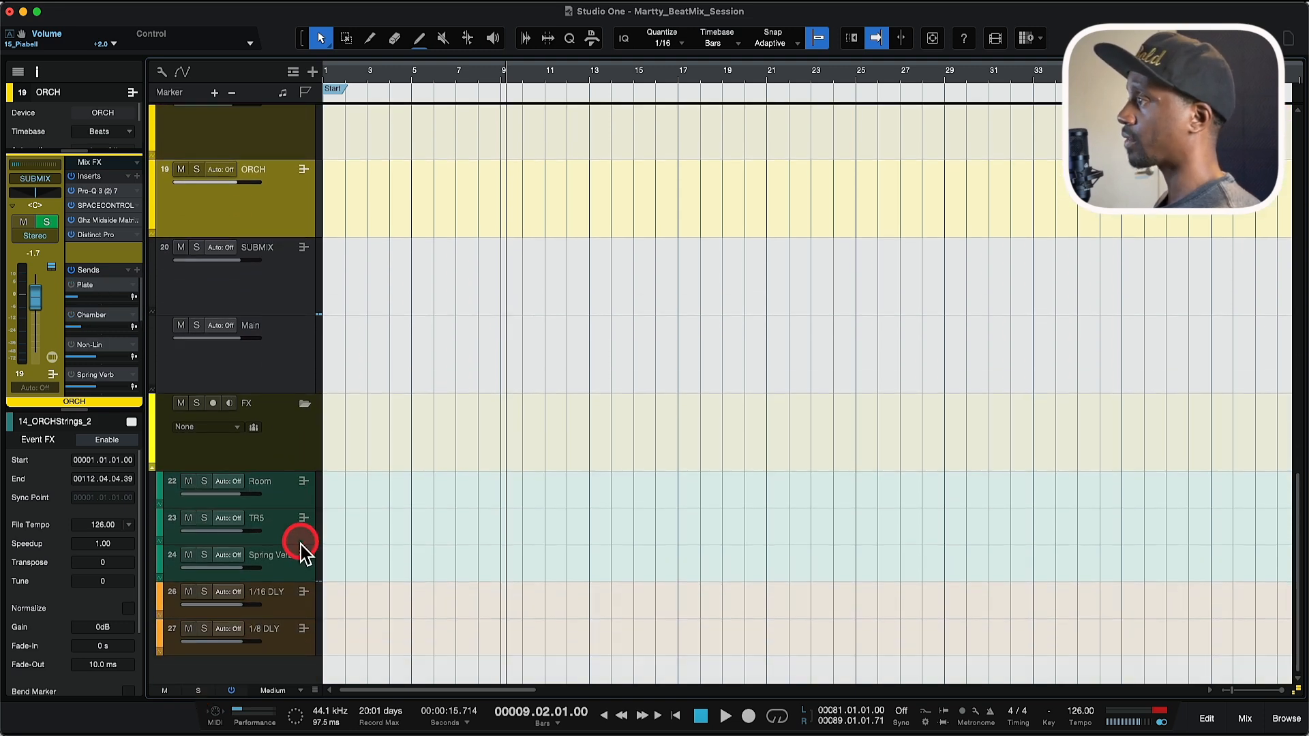
left_click(301, 502)
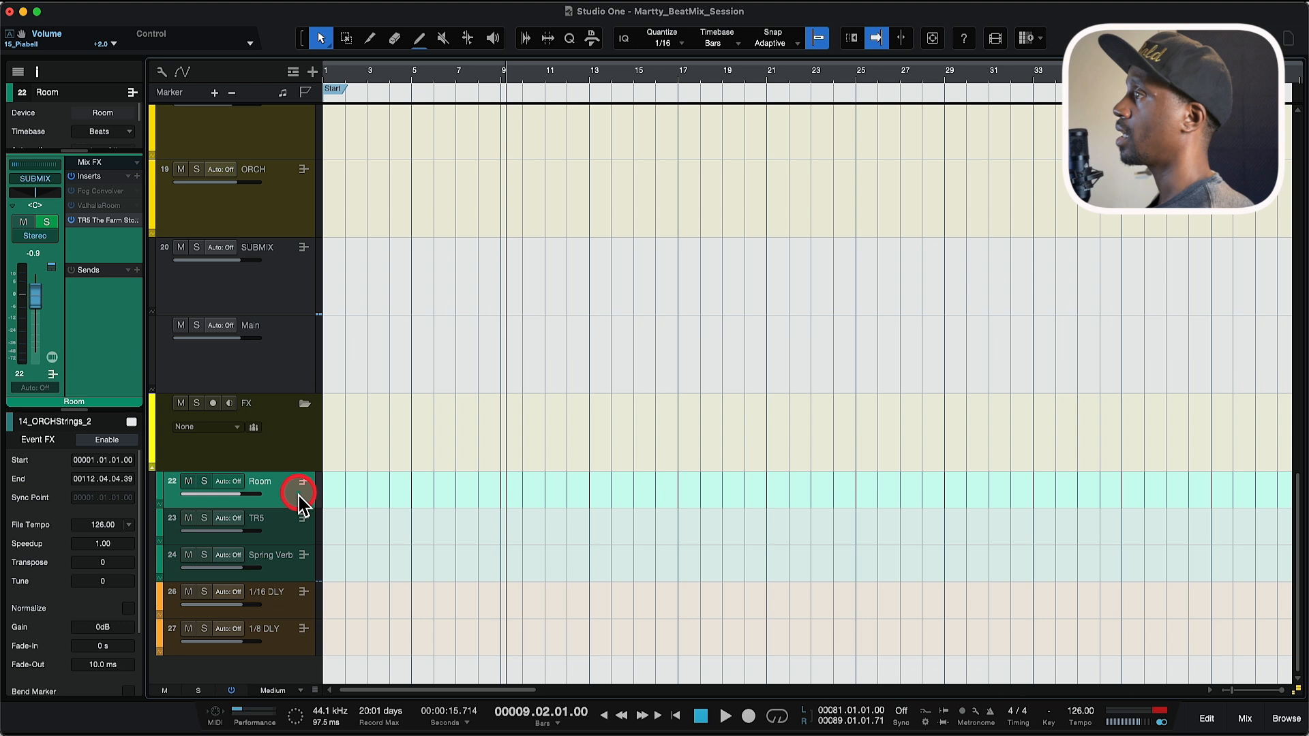
left_click(107, 231)
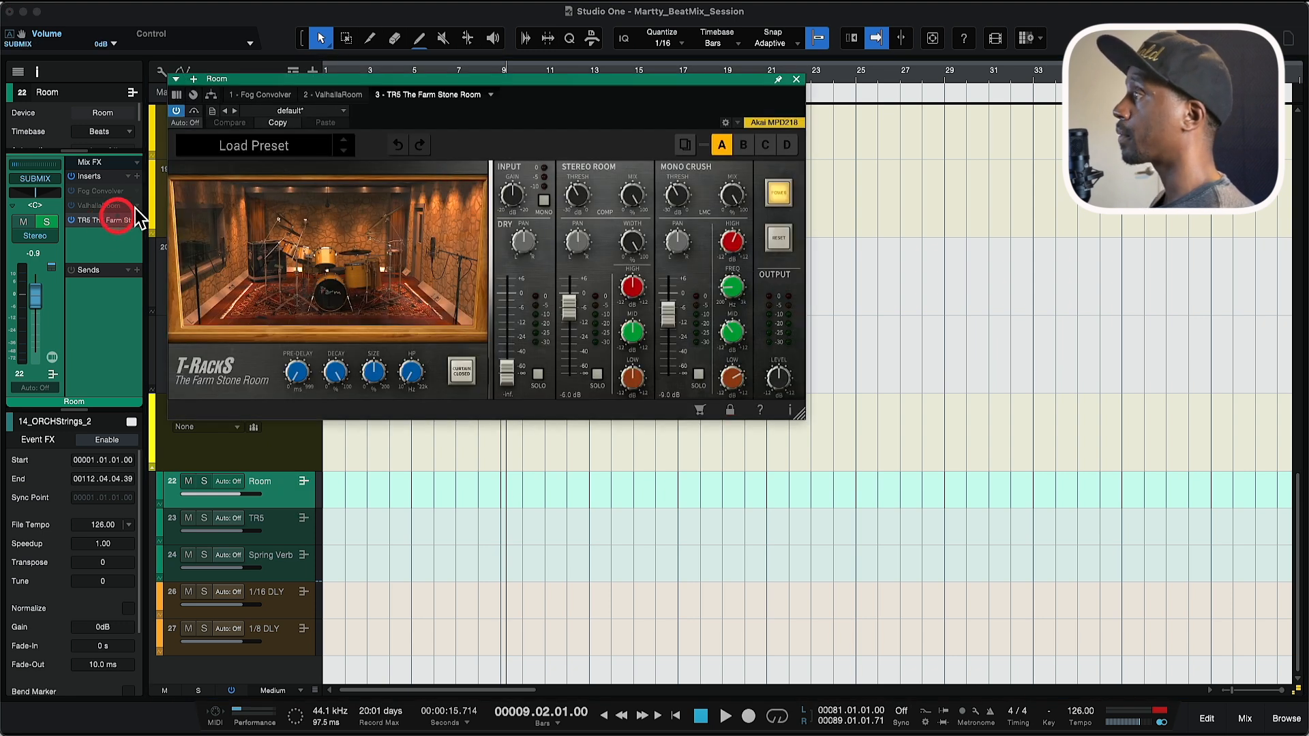
left_click_drag(445, 80, 522, 164)
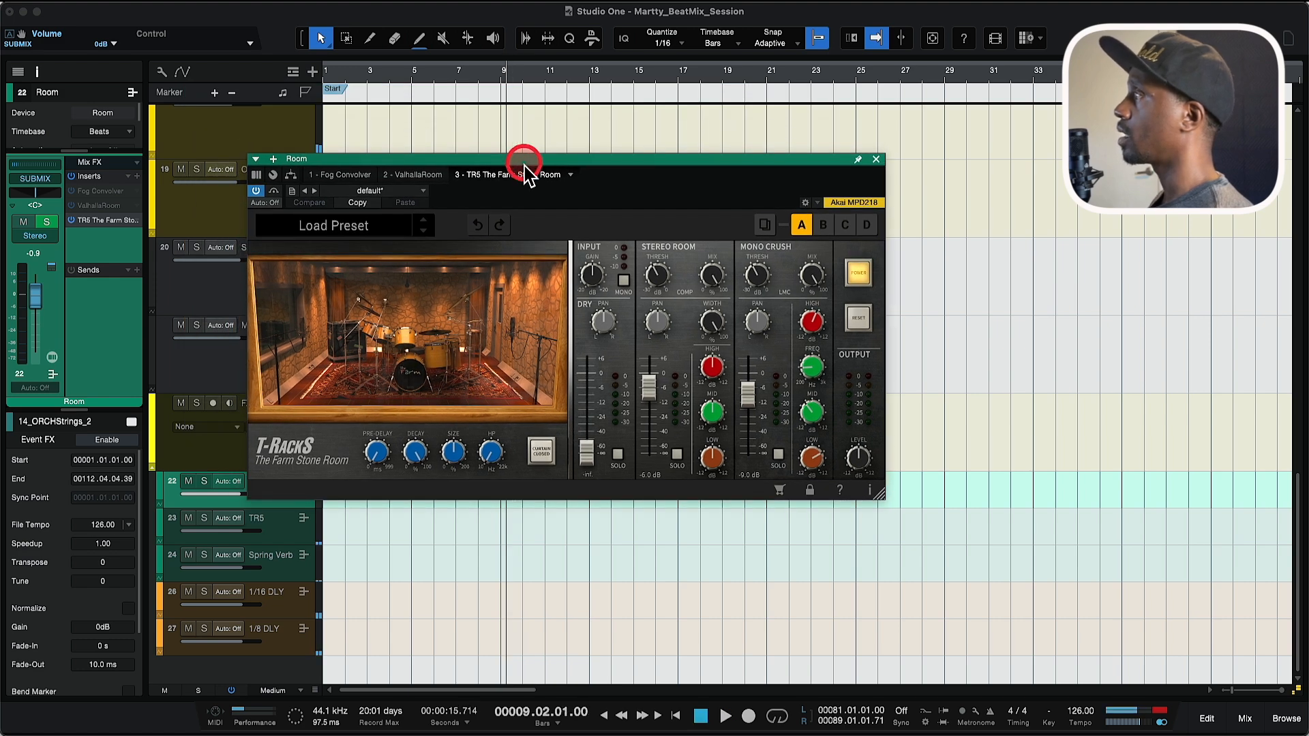
left_click(716, 80)
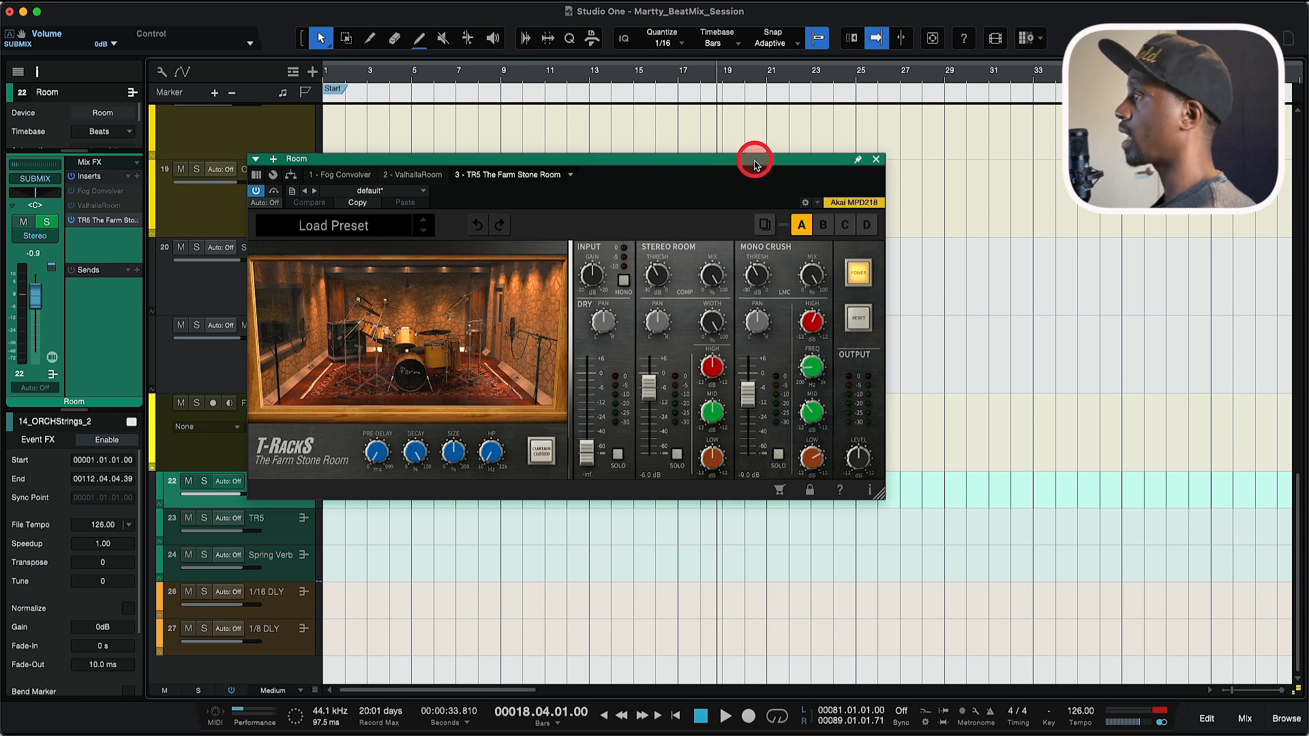
left_click_drag(755, 163, 834, 150)
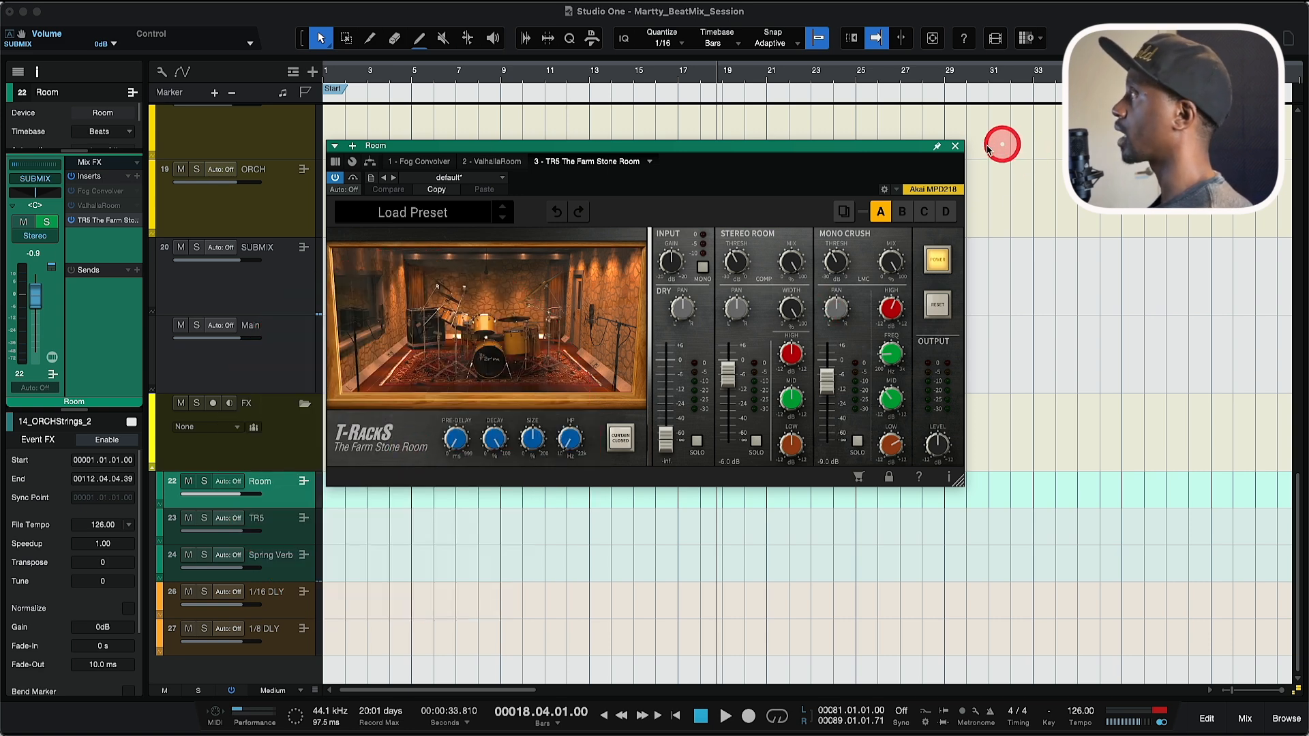
left_click(955, 145)
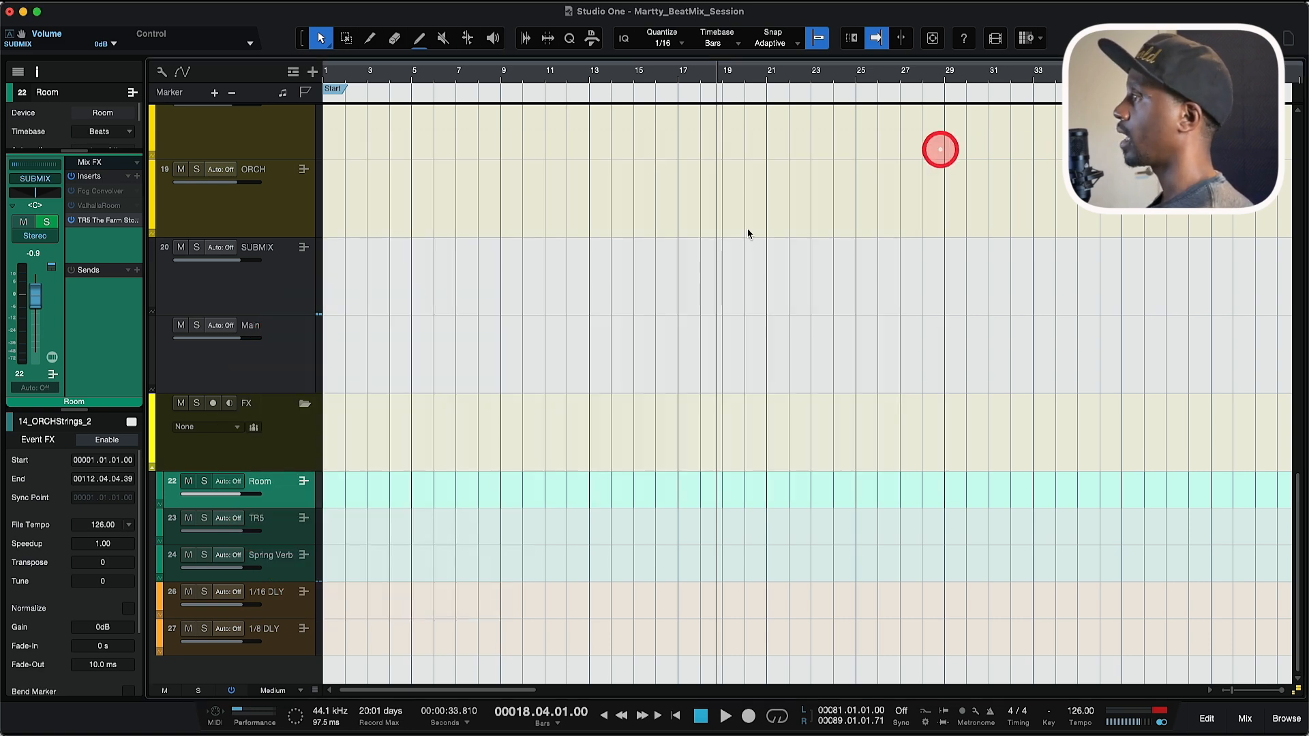
Step: Open TR5 Sunset Sound Studio Reverb on the TR5 channel, place its window over the arrangement and start playback
left_click(291, 536)
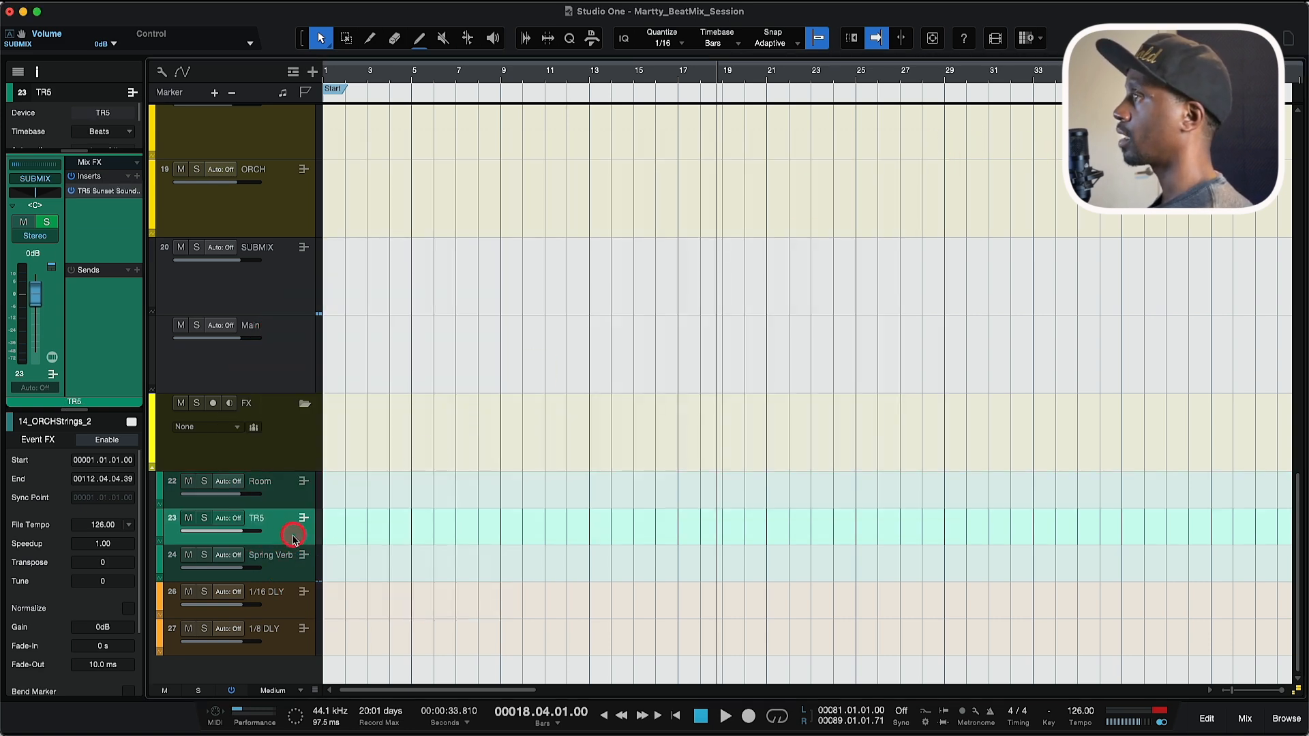
double_click(119, 195)
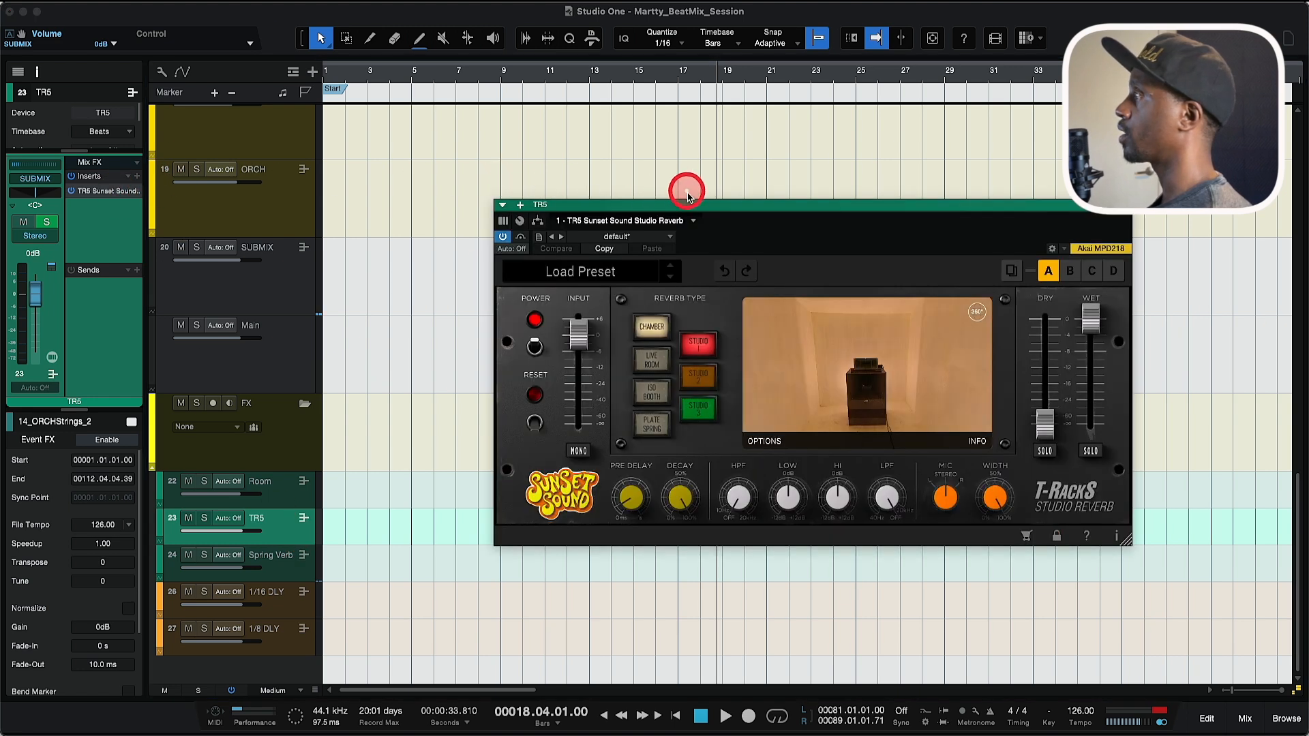
left_click_drag(690, 208, 537, 160)
key("space")
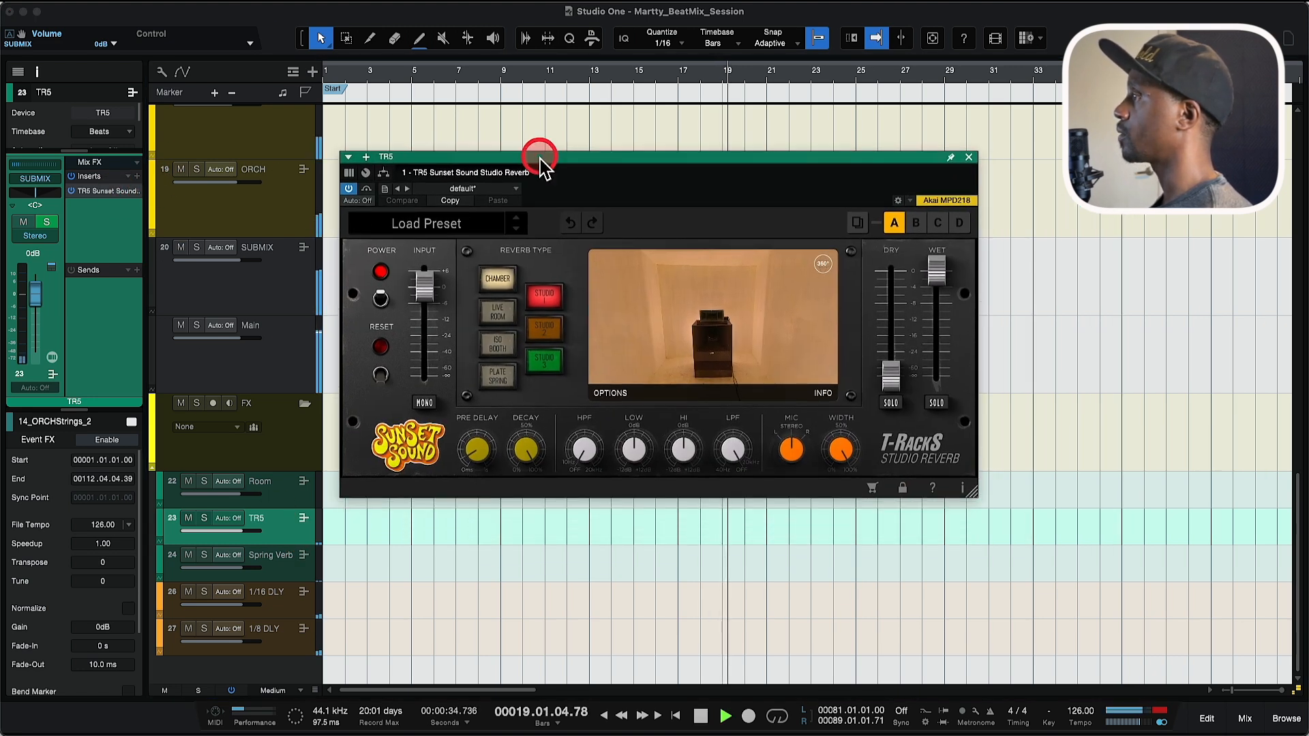
Step: Stop playback at bar 18, beat 4, move the TR5 reverb window up and look around its 360° view of the chamber
left_click(714, 80)
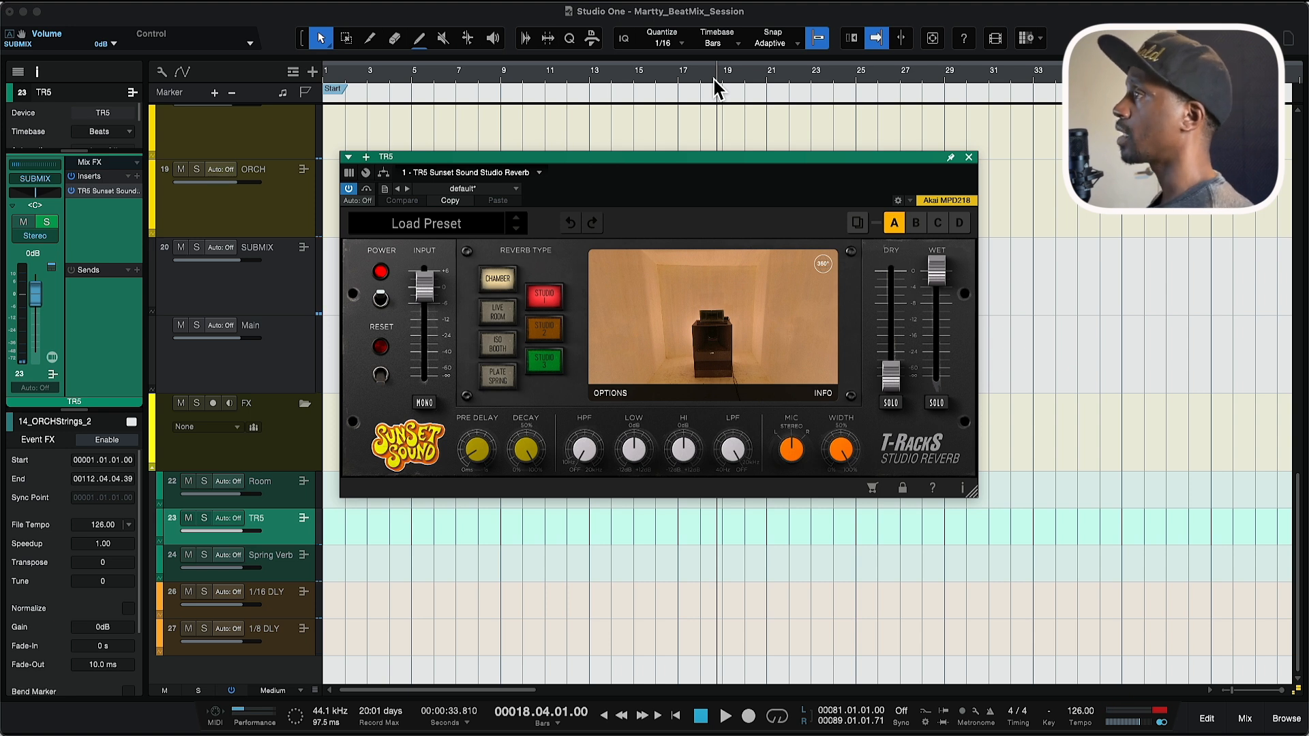
left_click_drag(639, 157, 635, 117)
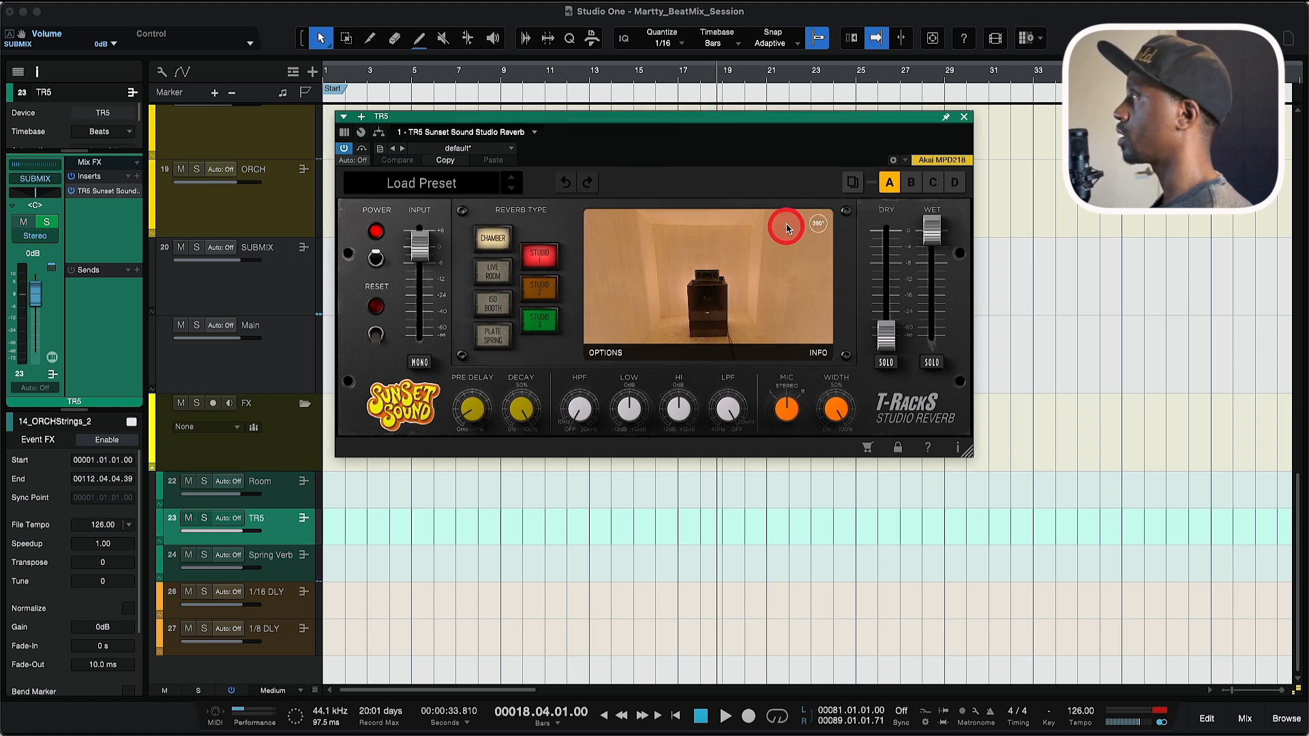
left_click_drag(709, 283, 822, 215)
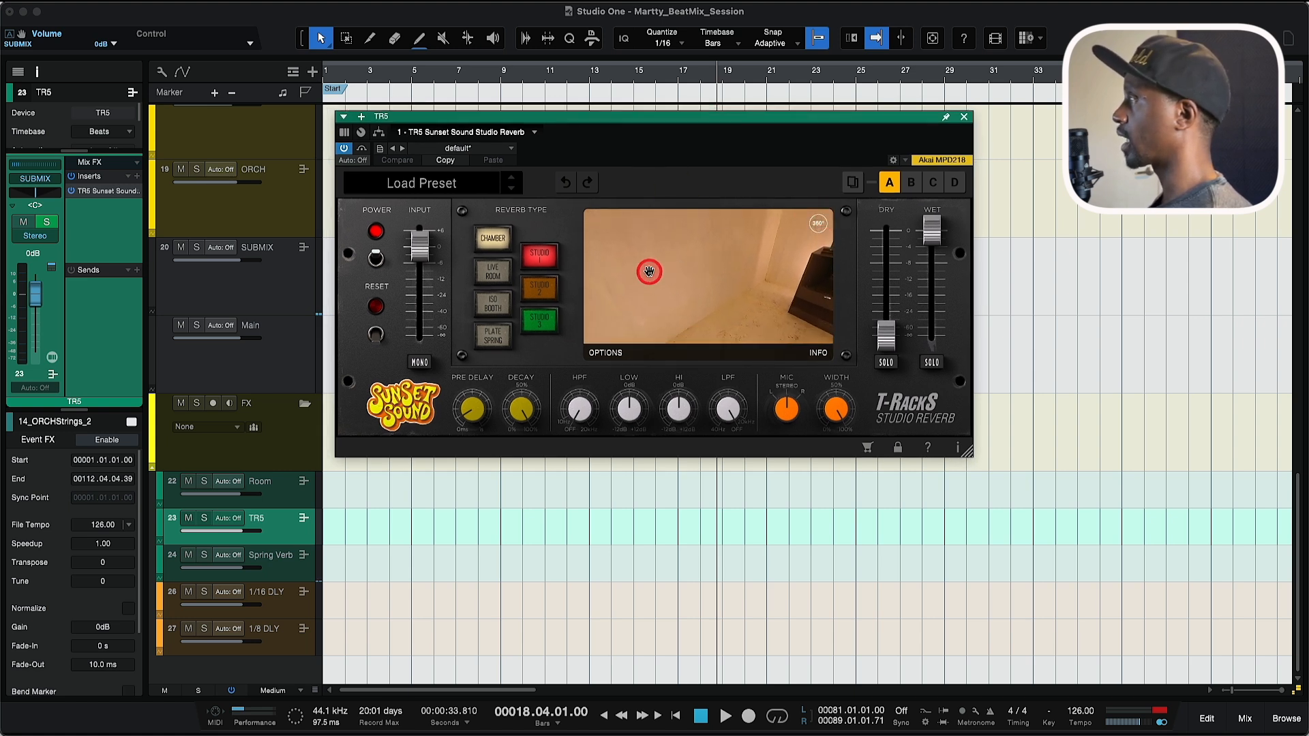
left_click_drag(648, 272, 775, 242)
left_click_drag(666, 280, 692, 287)
Step: Review the Sunset Sound reverb's Studio 1 Chamber selection, wet level and pre-delay settings
left_click(539, 258)
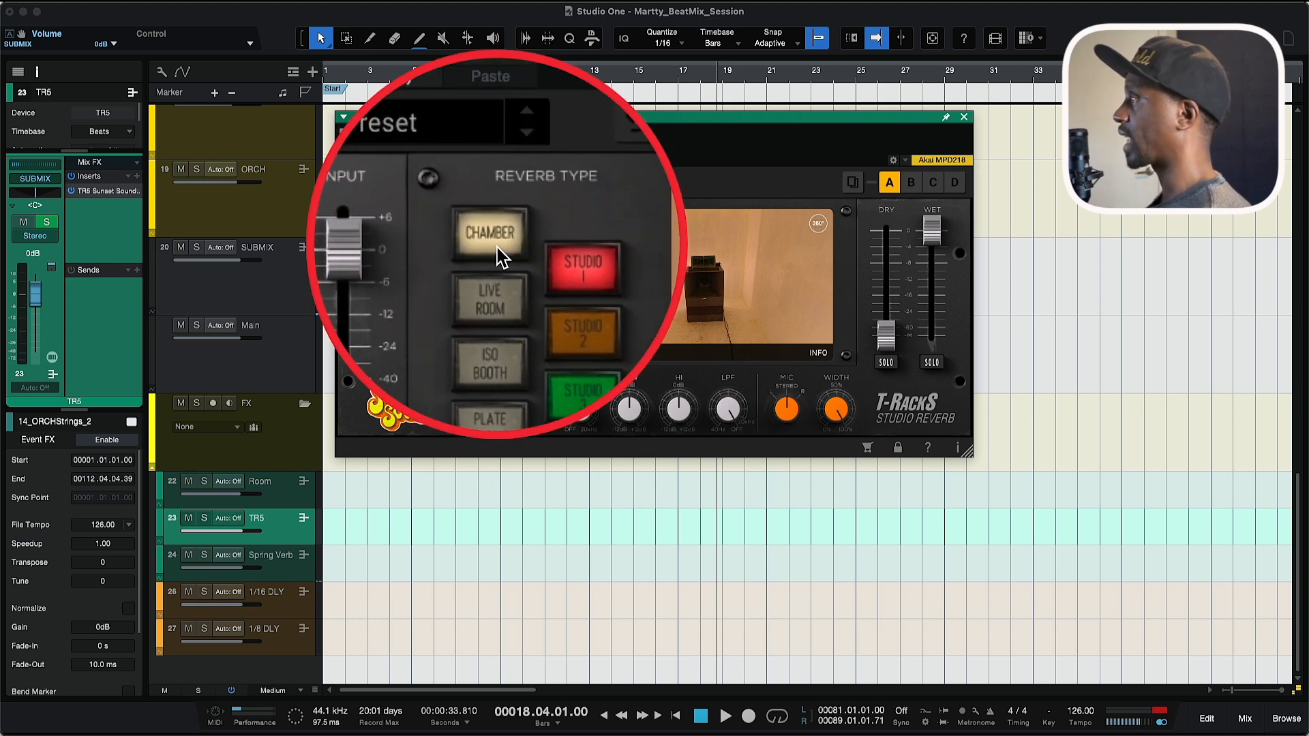
left_click(501, 254)
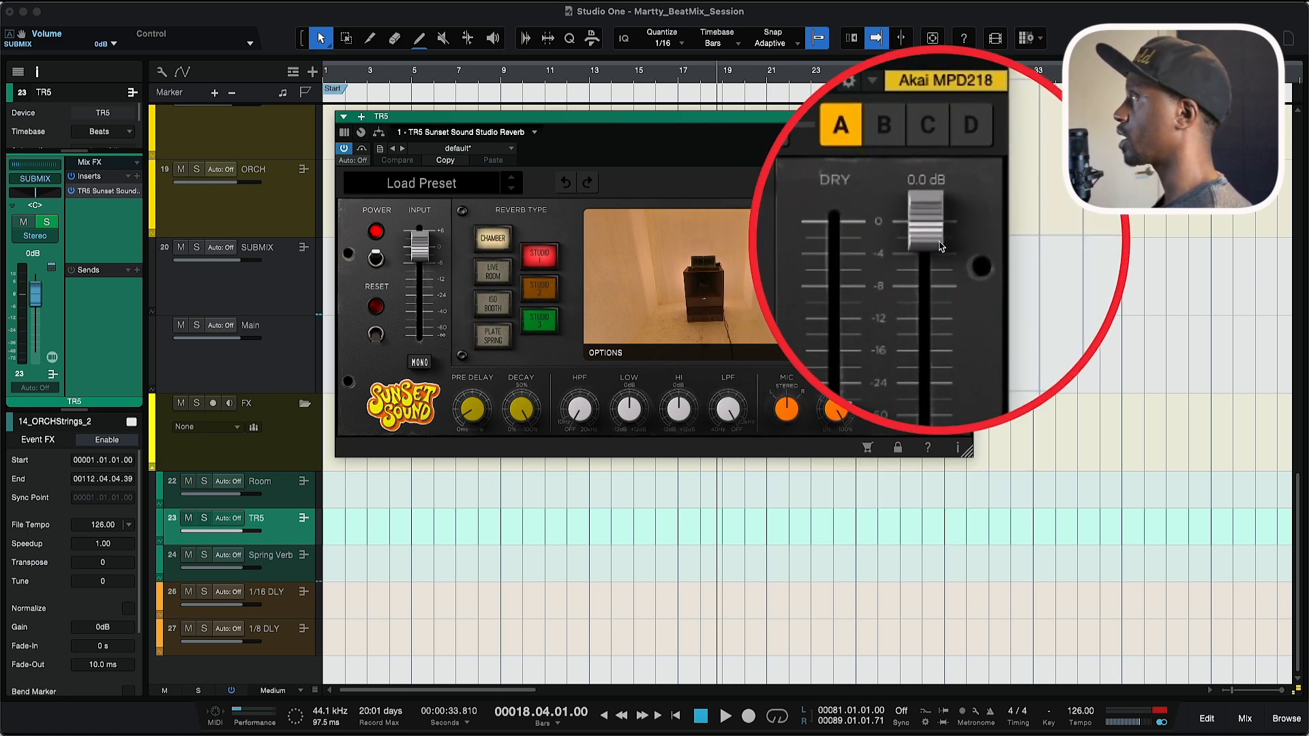
left_click(785, 295)
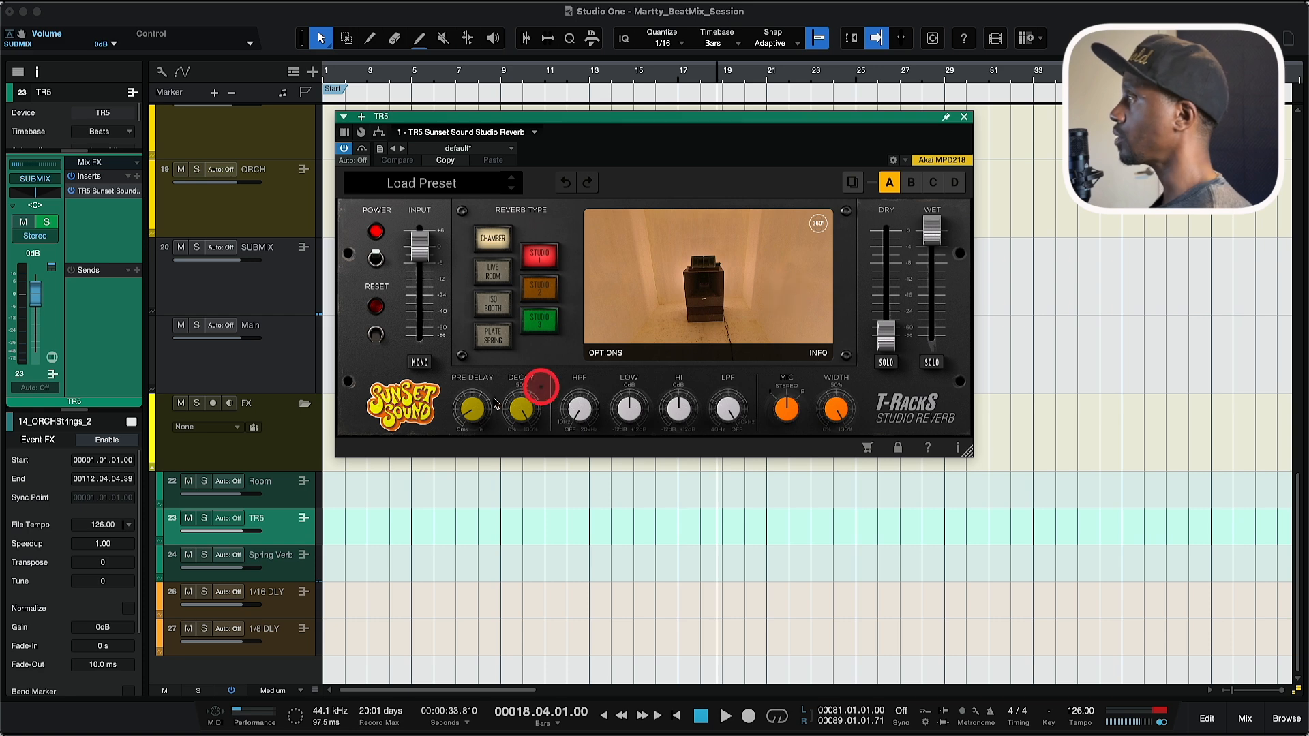
mouse_move(473, 408)
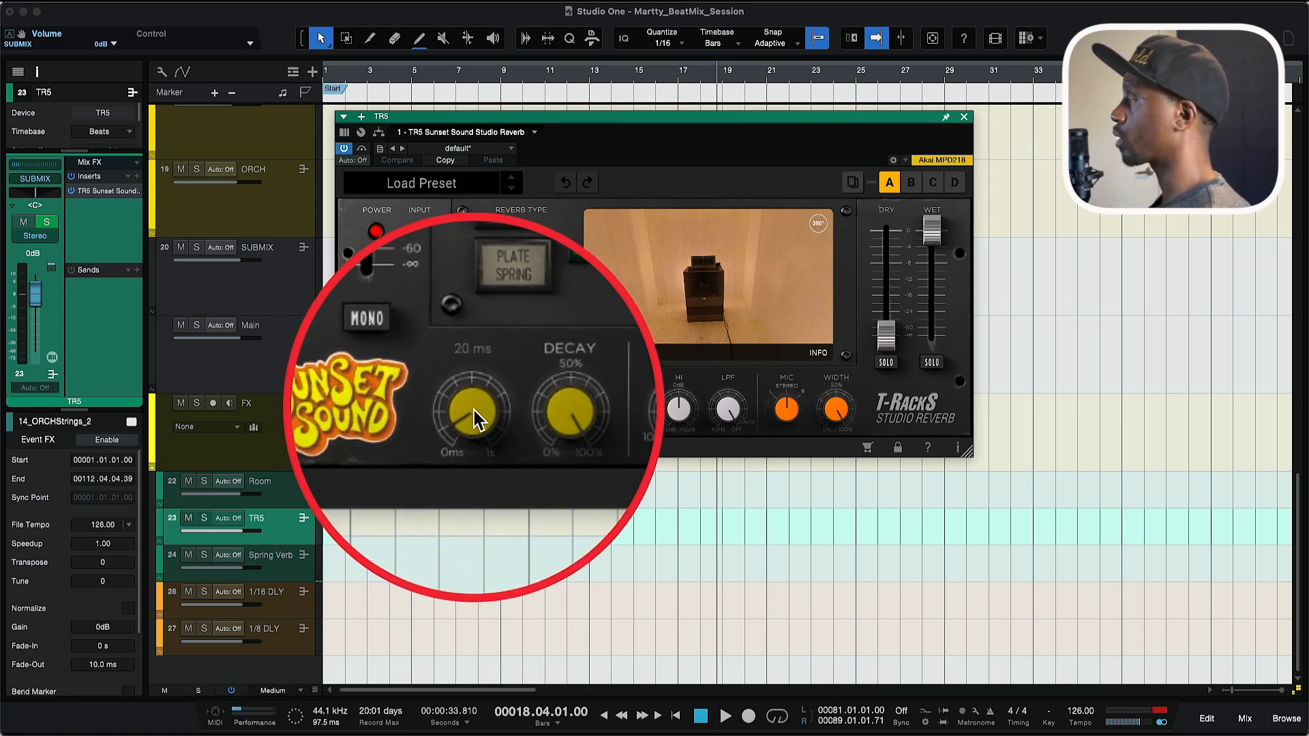
left_click(474, 410)
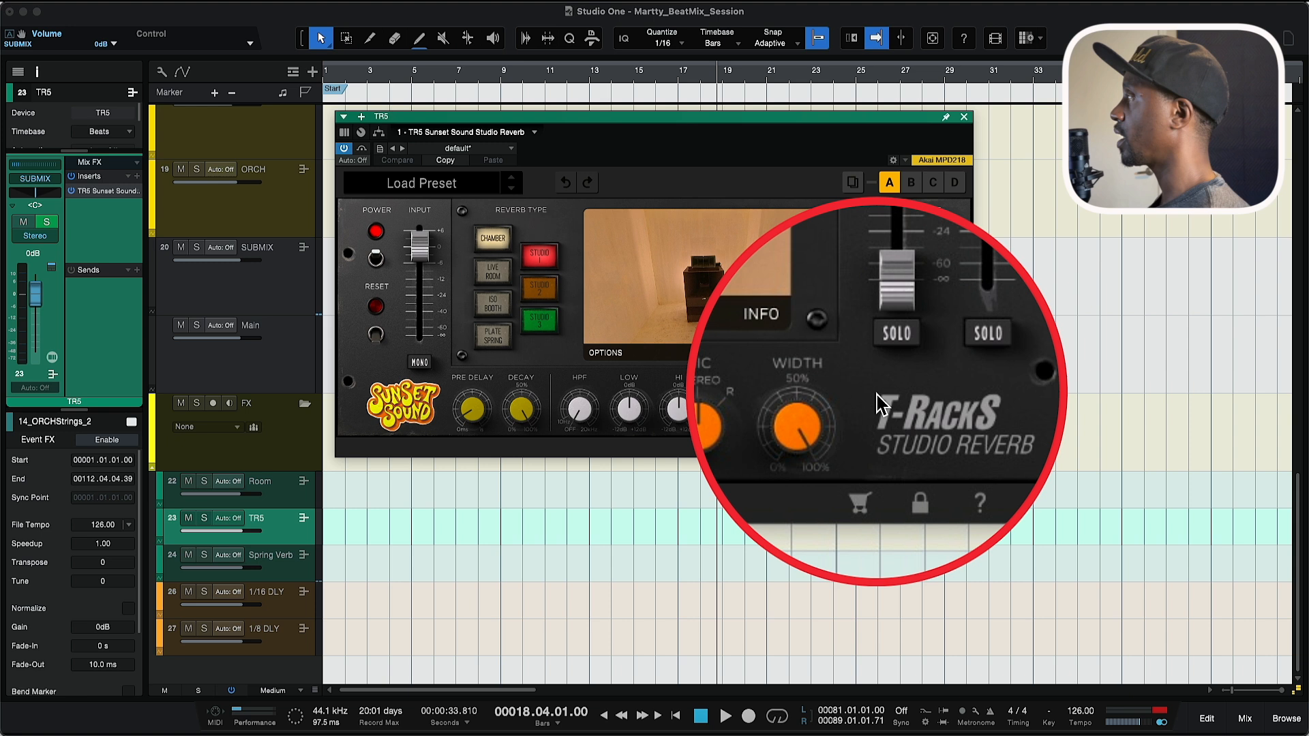
Step: Try a narrower width on the Sunset Sound reverb and return it to 100%
mouse_move(847, 410)
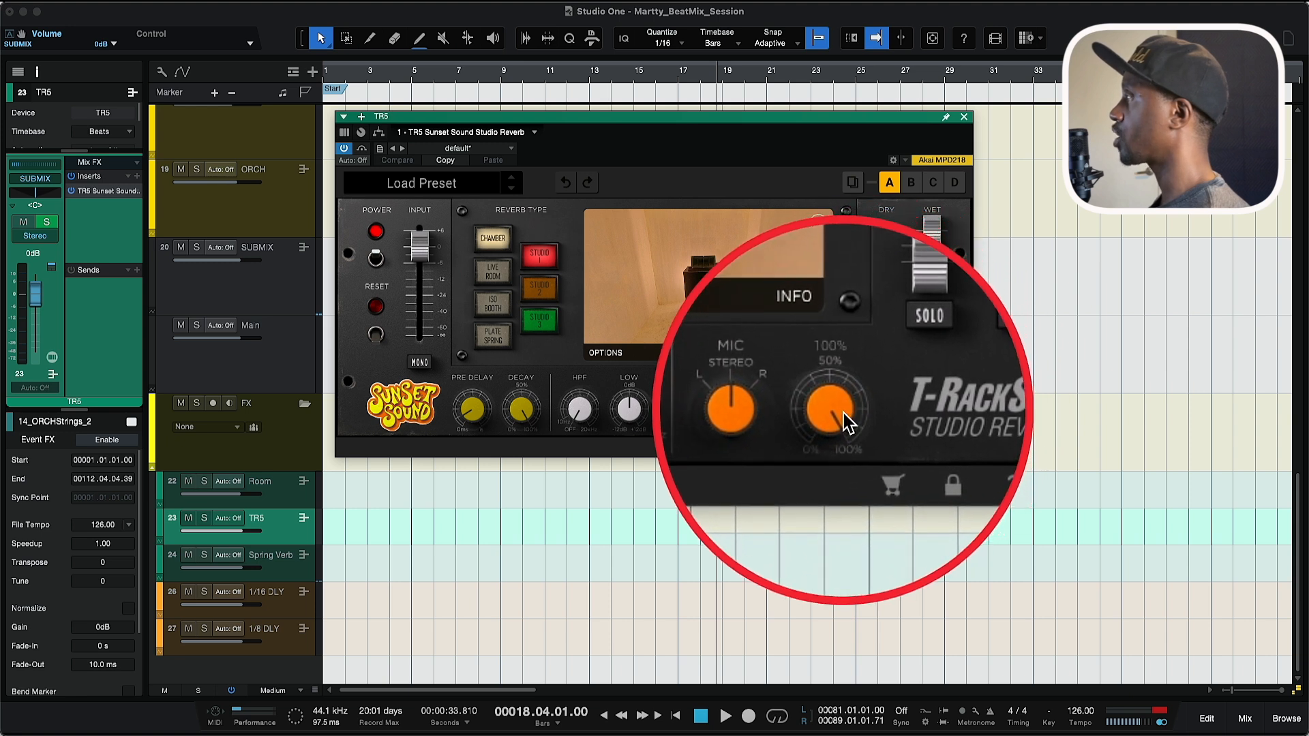
mouse_move(838, 414)
left_mouse_down()
mouse_move(836, 470)
mouse_move(838, 427)
left_mouse_up()
left_click(837, 411)
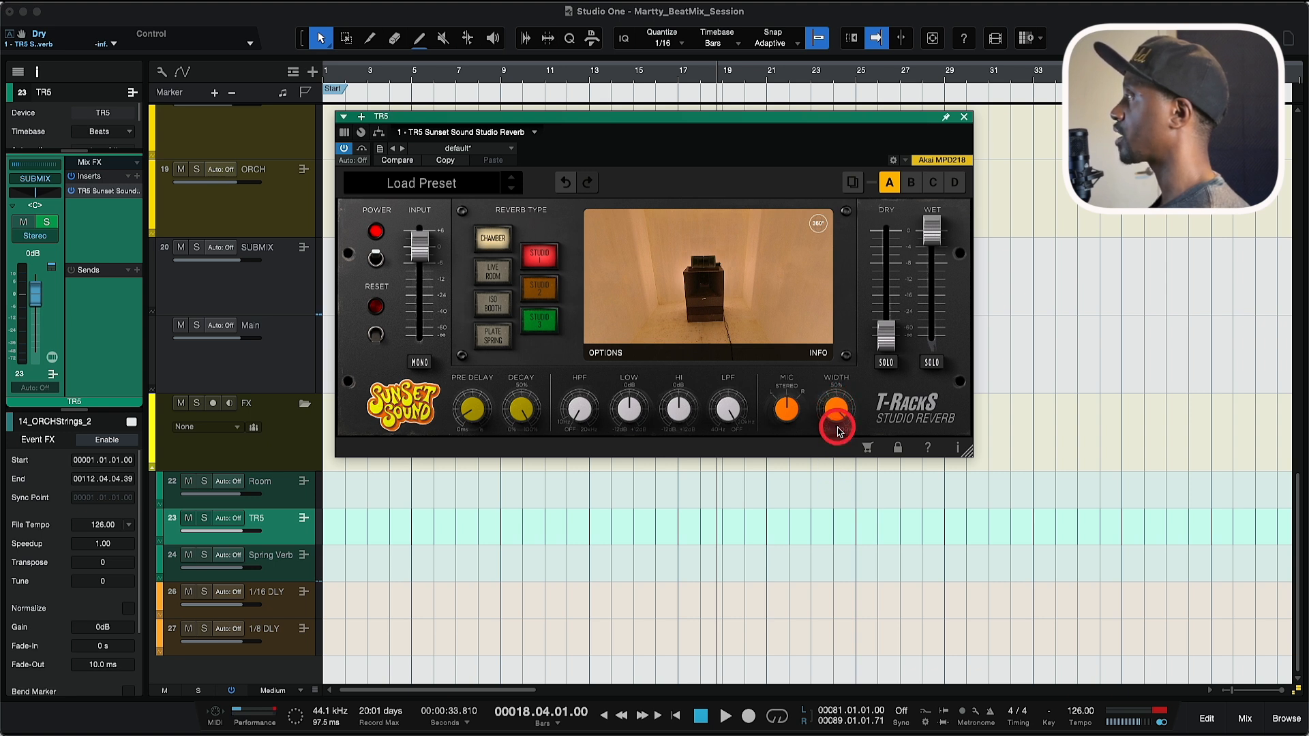
left_click_drag(837, 471, 837, 464)
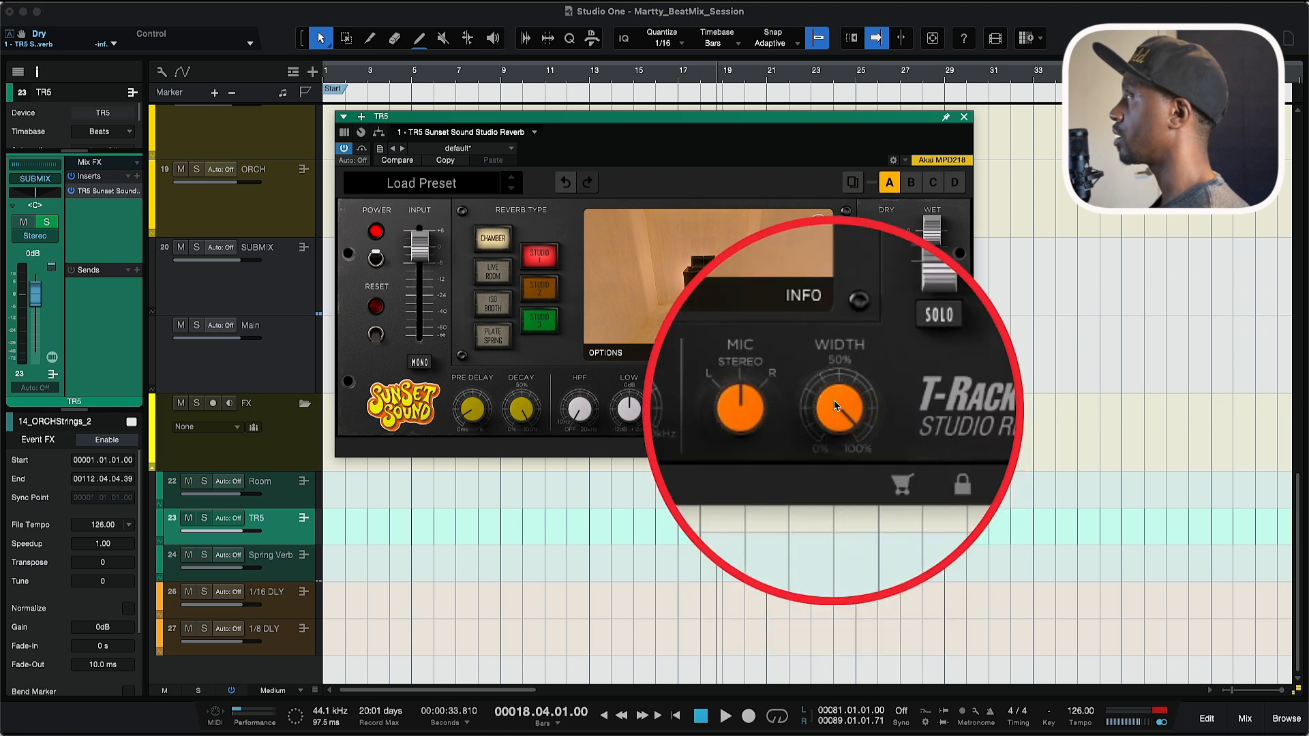
left_click_drag(838, 410, 838, 385)
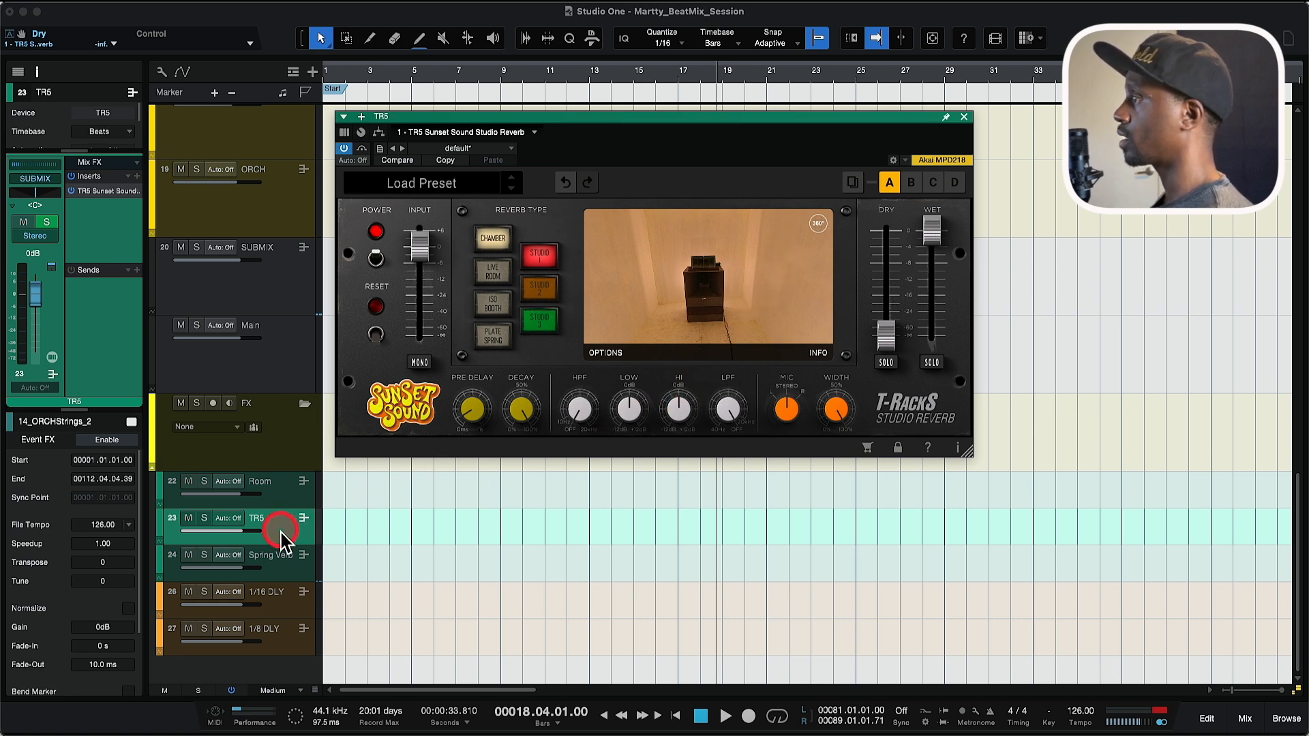
Step: Review REV SPRING-636 on the Spring Verb channel, checking its width, and go back to the TR5 channel's reverb for comparison
key("Down")
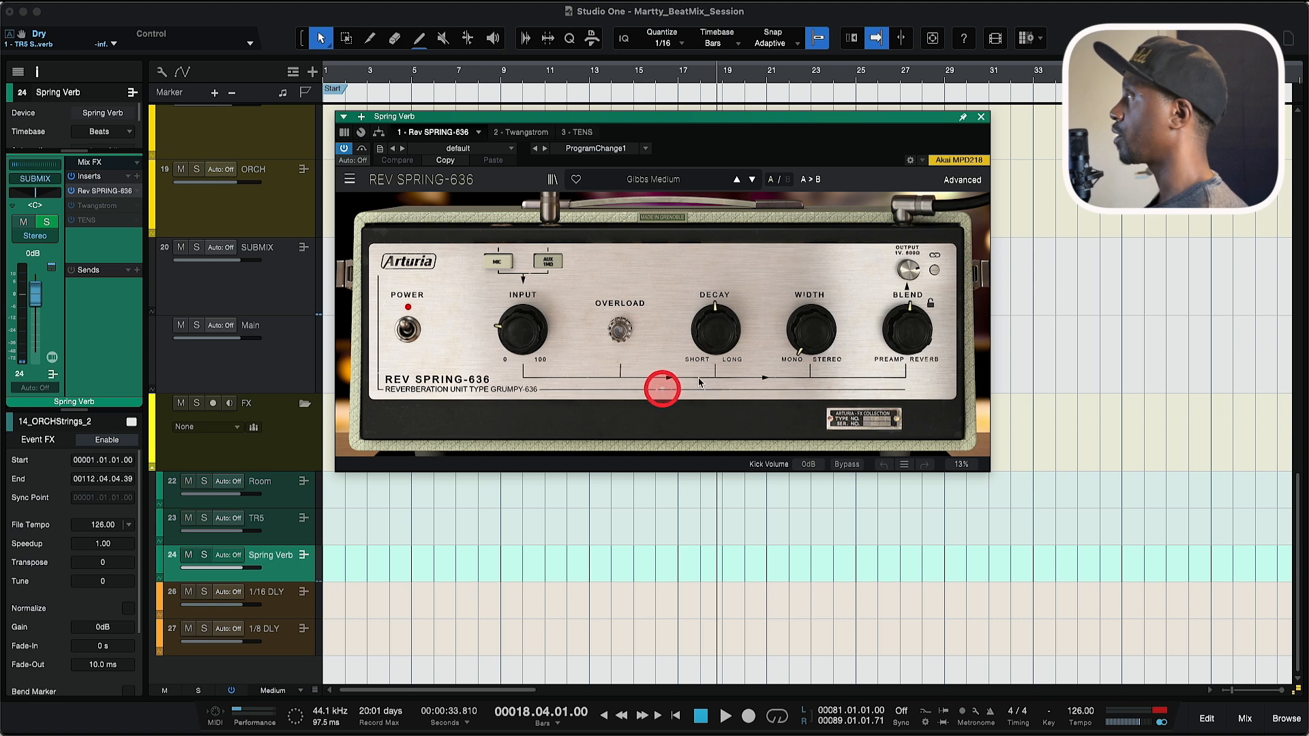
mouse_move(806, 341)
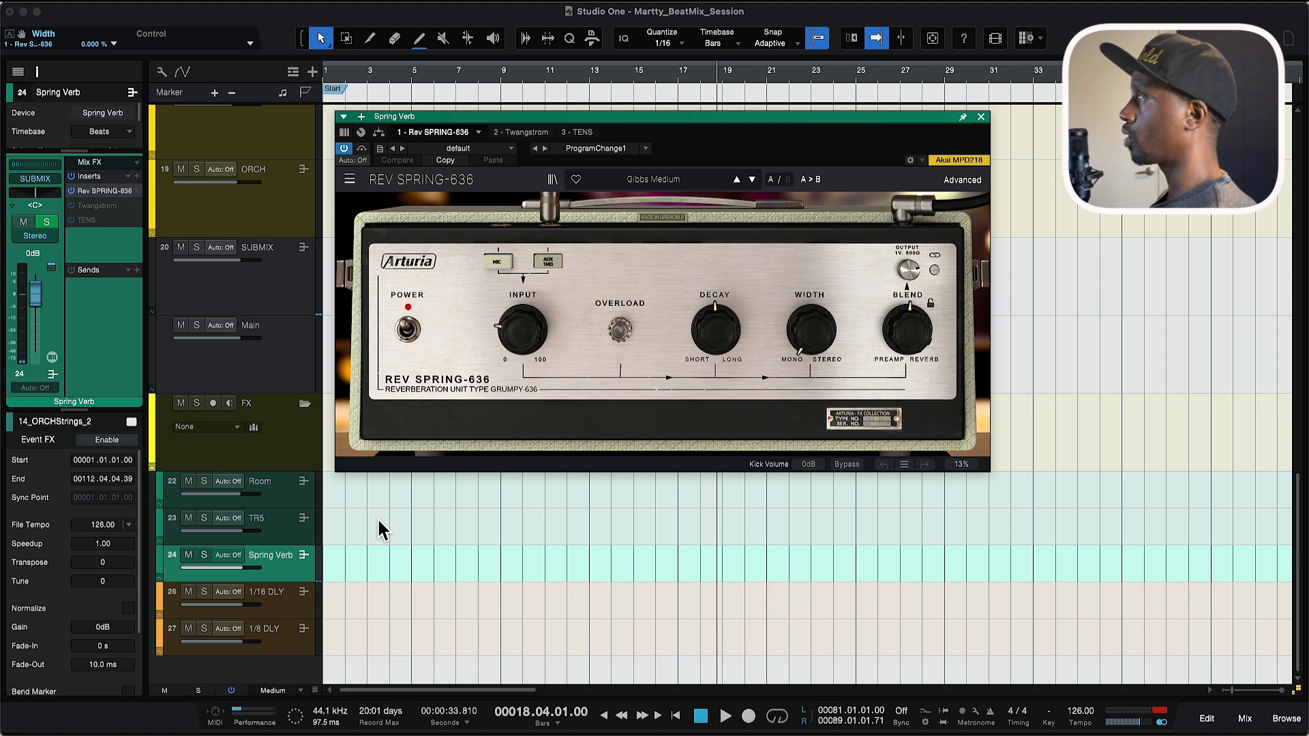
left_click(288, 525)
left_click(545, 317)
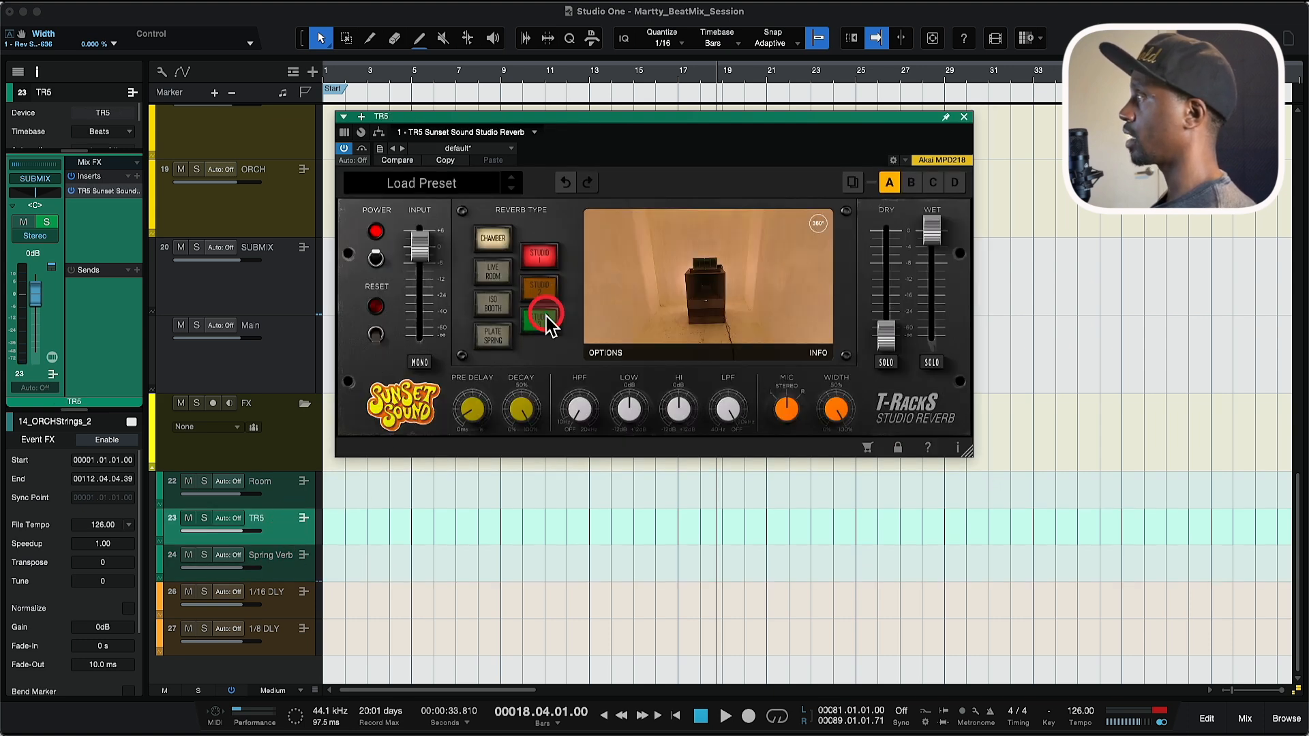
Step: Return to the Spring Verb channel, try REV SPRING-636's width and leave it at 0.00%, check its decay and close the plugin
left_click(285, 564)
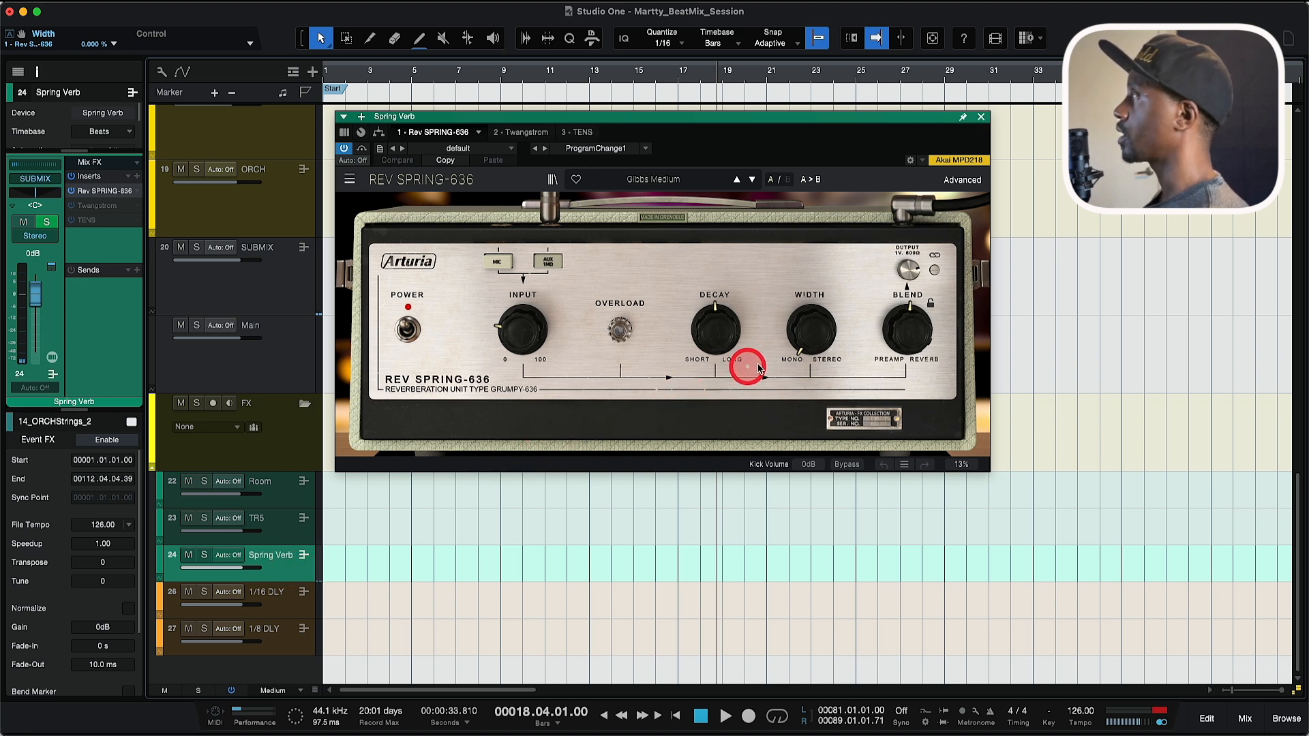
left_click_drag(794, 331, 803, 375)
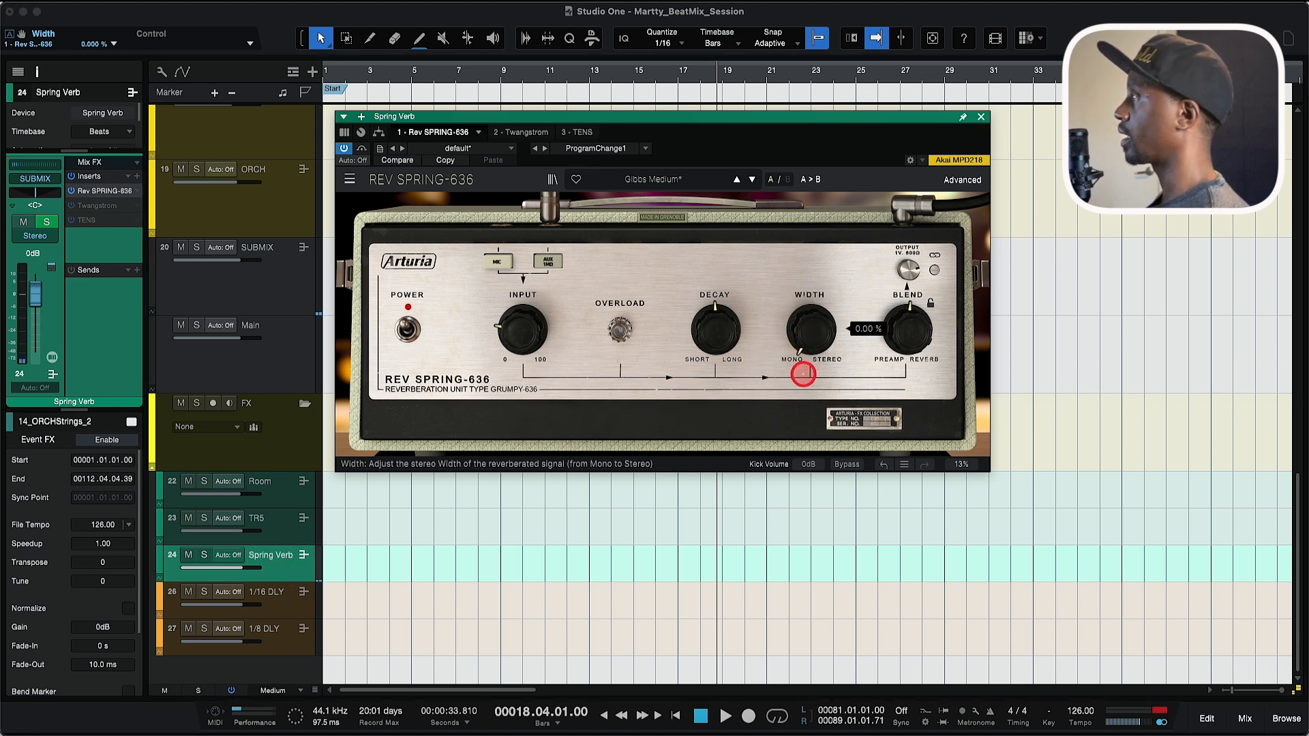
mouse_move(717, 328)
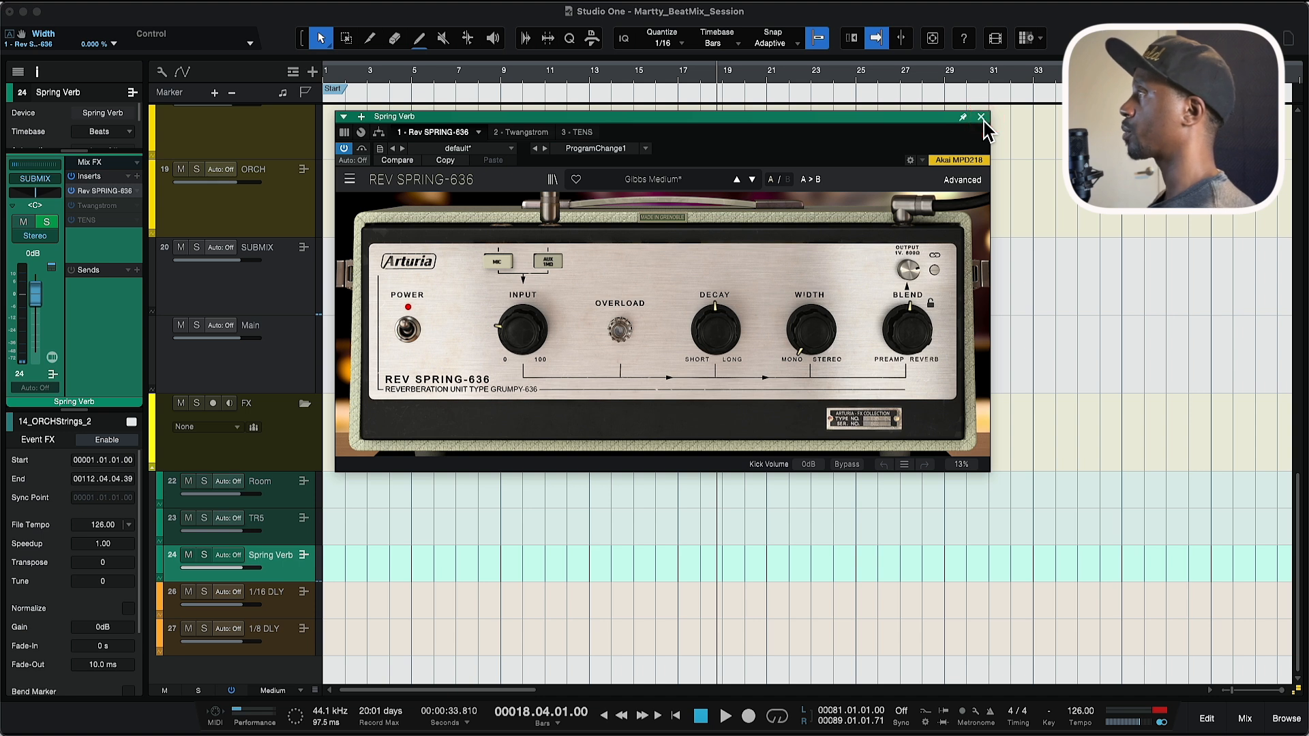
left_click(982, 118)
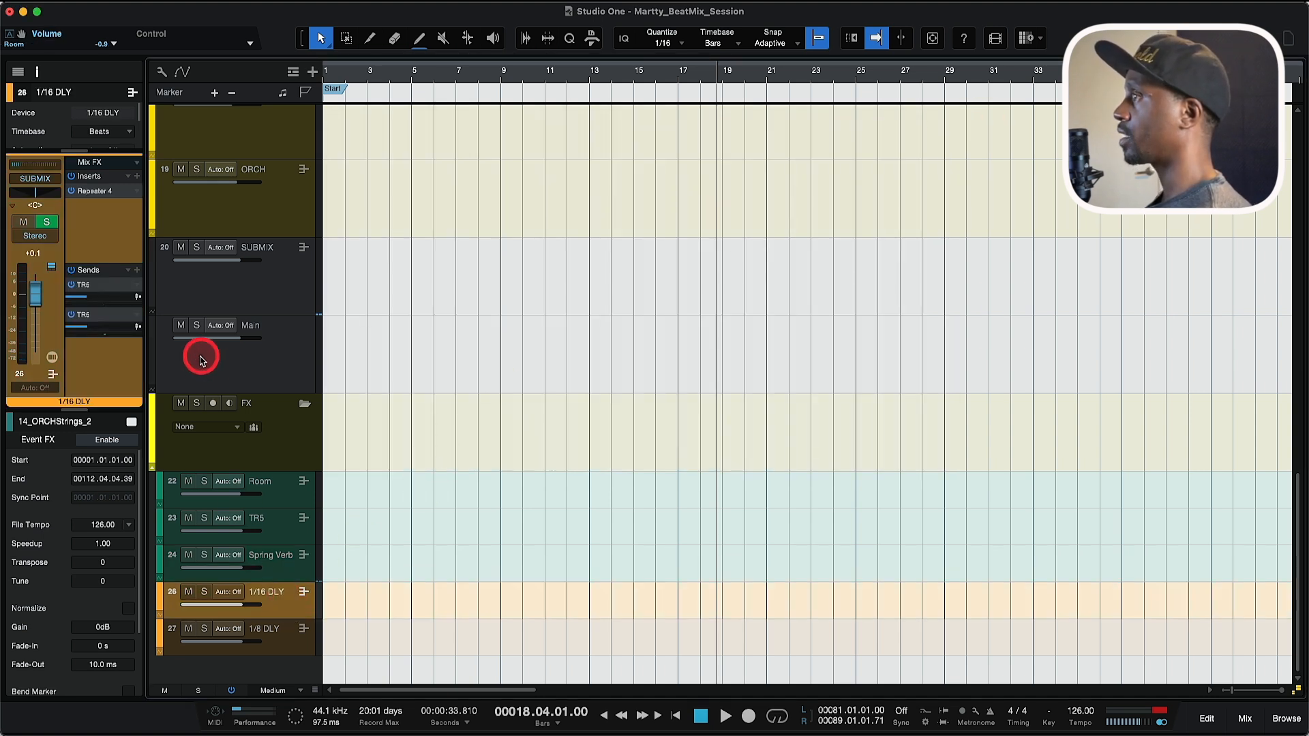
Step: Open Repeater 4 on the 1/16 DLY channel, review its preset, color and delay rate settings, and close the plugin
left_click(104, 197)
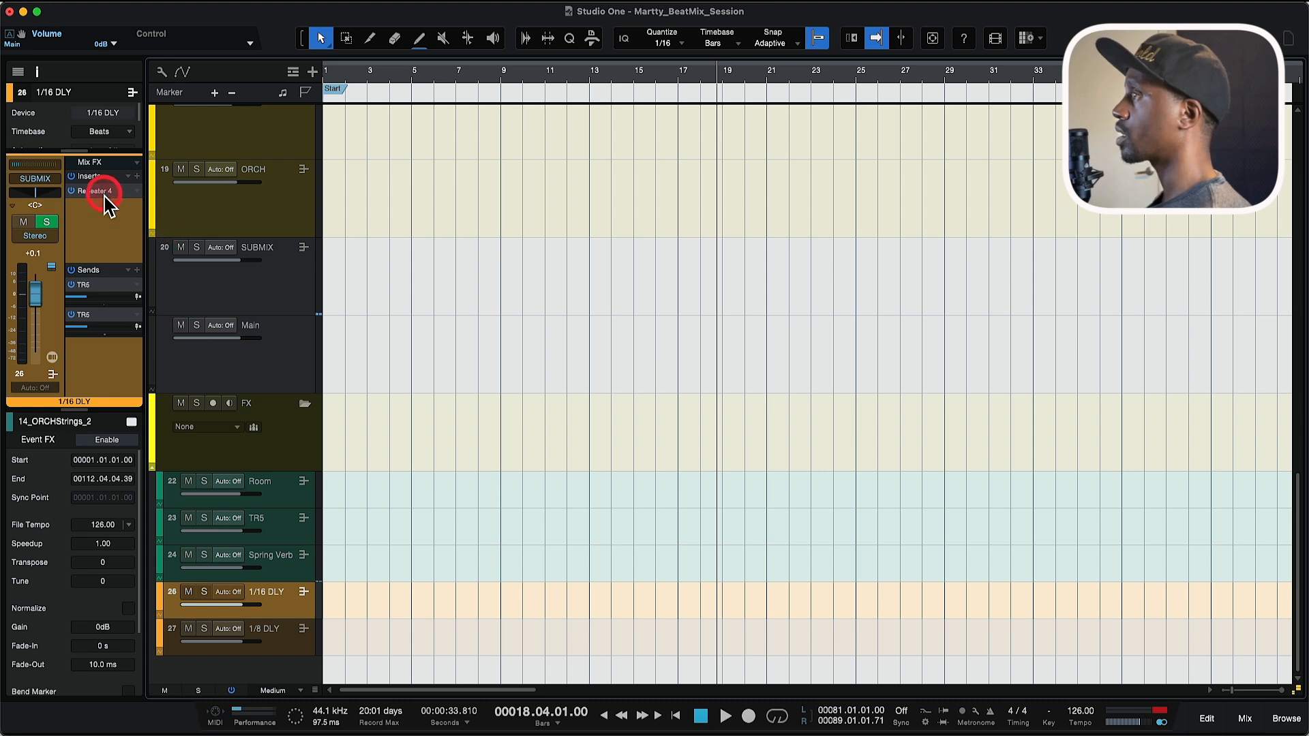
left_click_drag(605, 261, 665, 146)
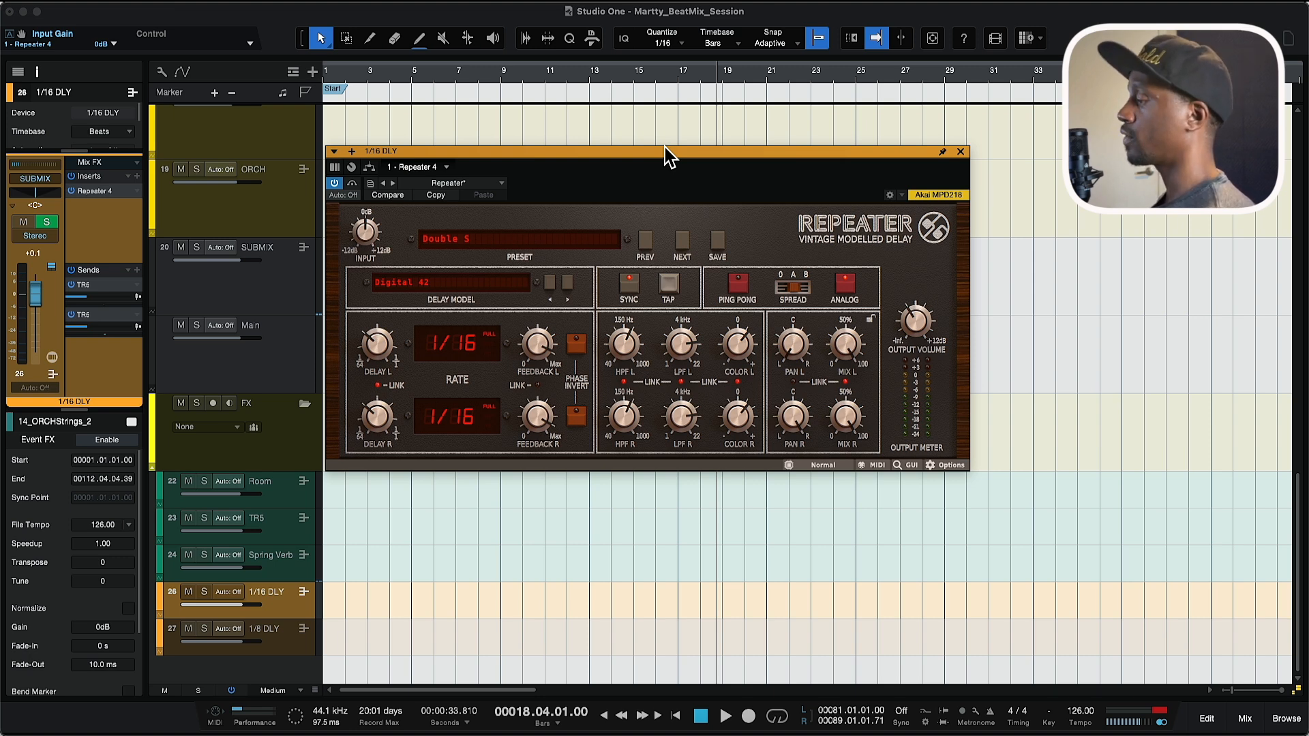
left_click(666, 153)
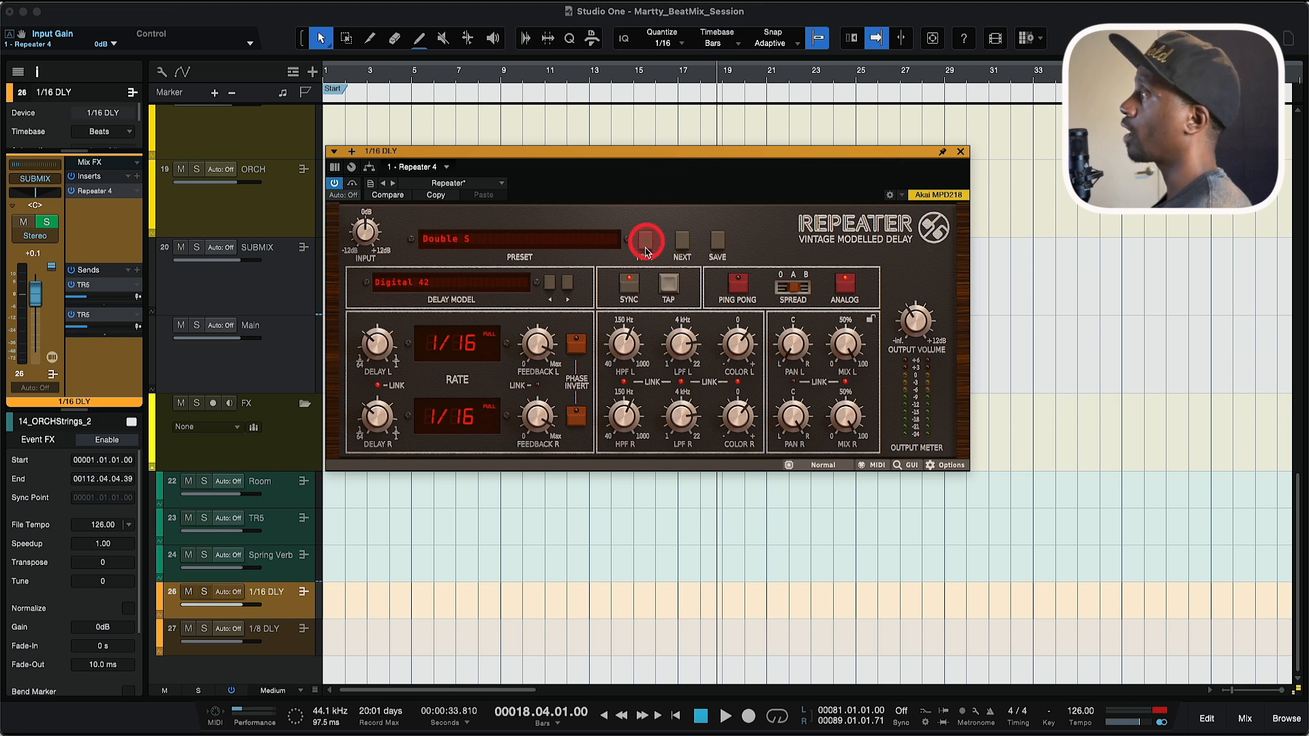
left_click(647, 252)
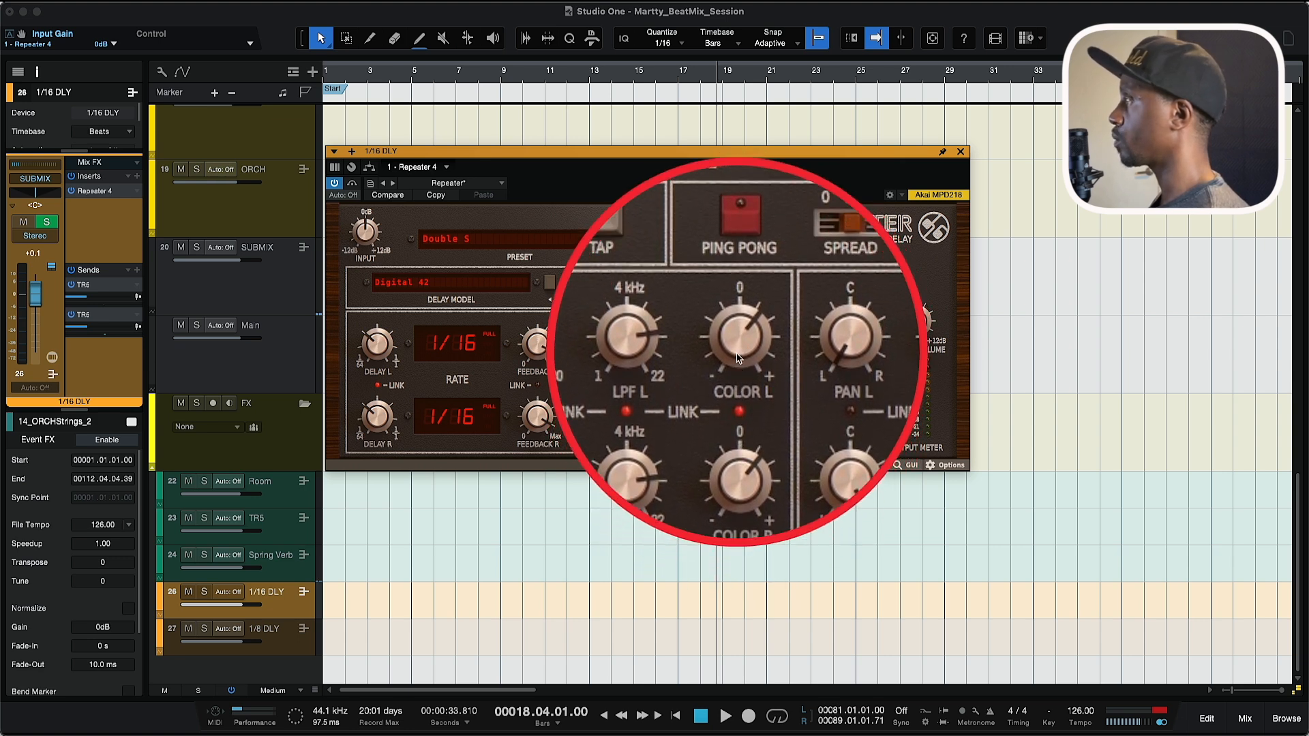
left_click(740, 361)
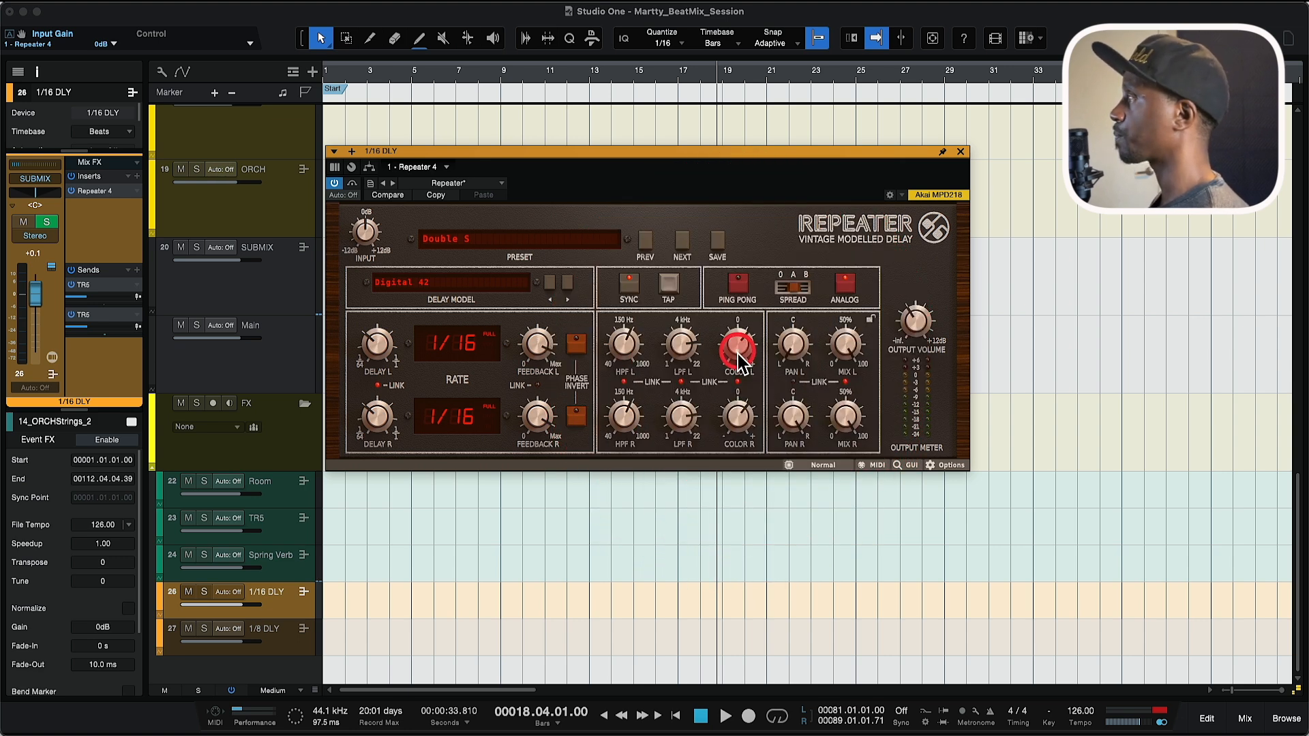
left_click(462, 360)
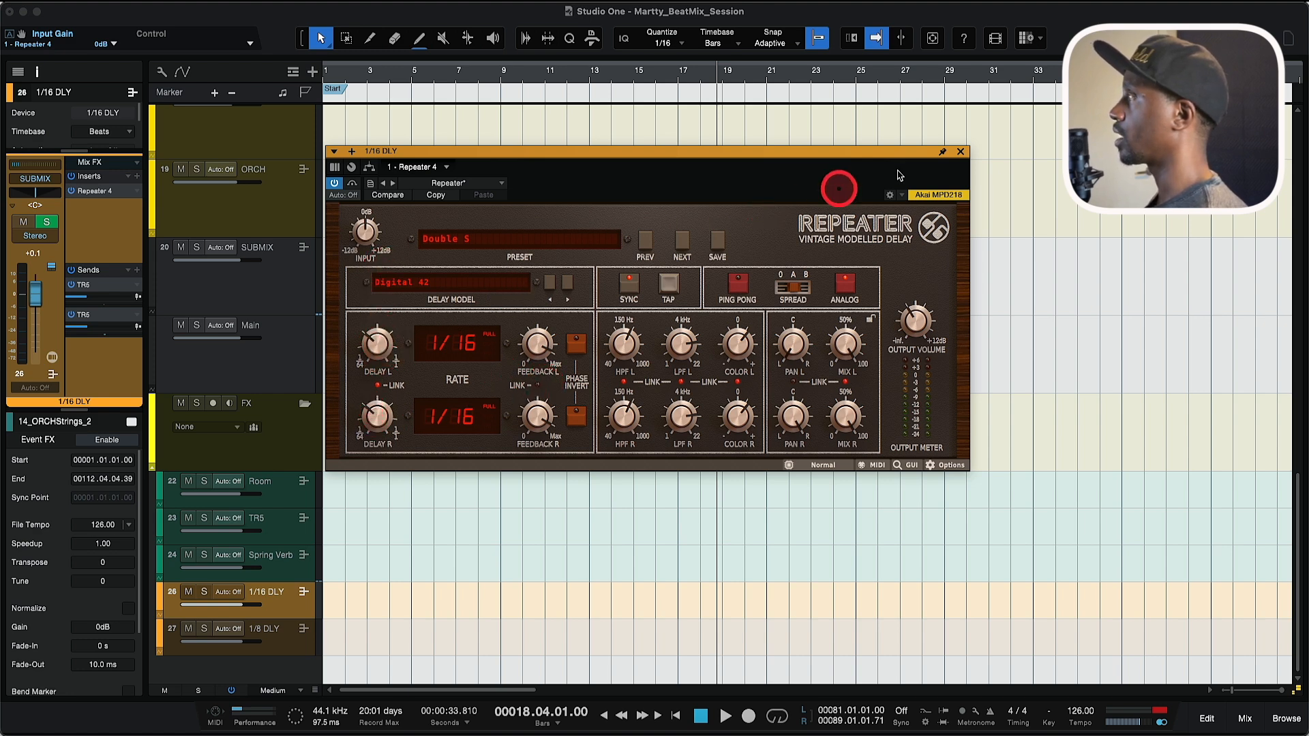
left_click(961, 153)
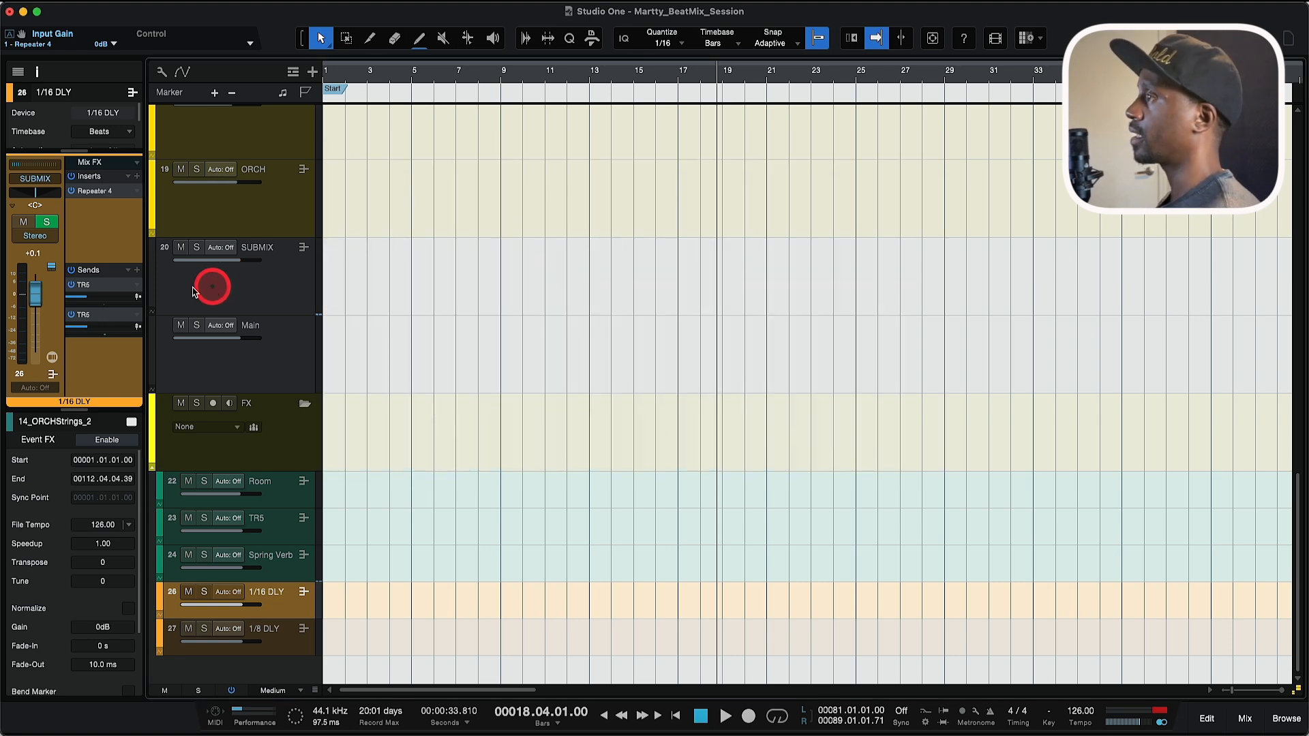
Step: Open the Sunset Sound reverb from the 1/16 DLY channel's first TR5 send and place its window lower over the arrangement
double_click(96, 293)
left_click(627, 123)
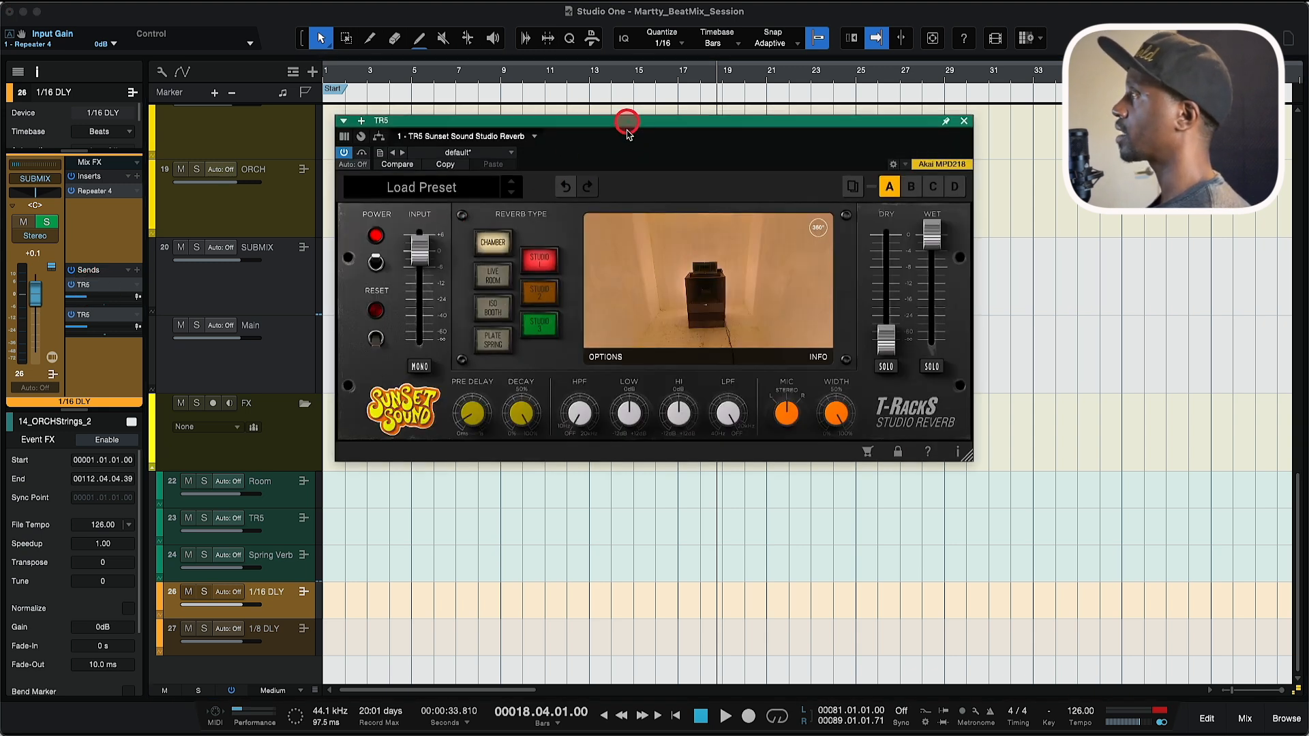
left_click_drag(627, 122, 632, 167)
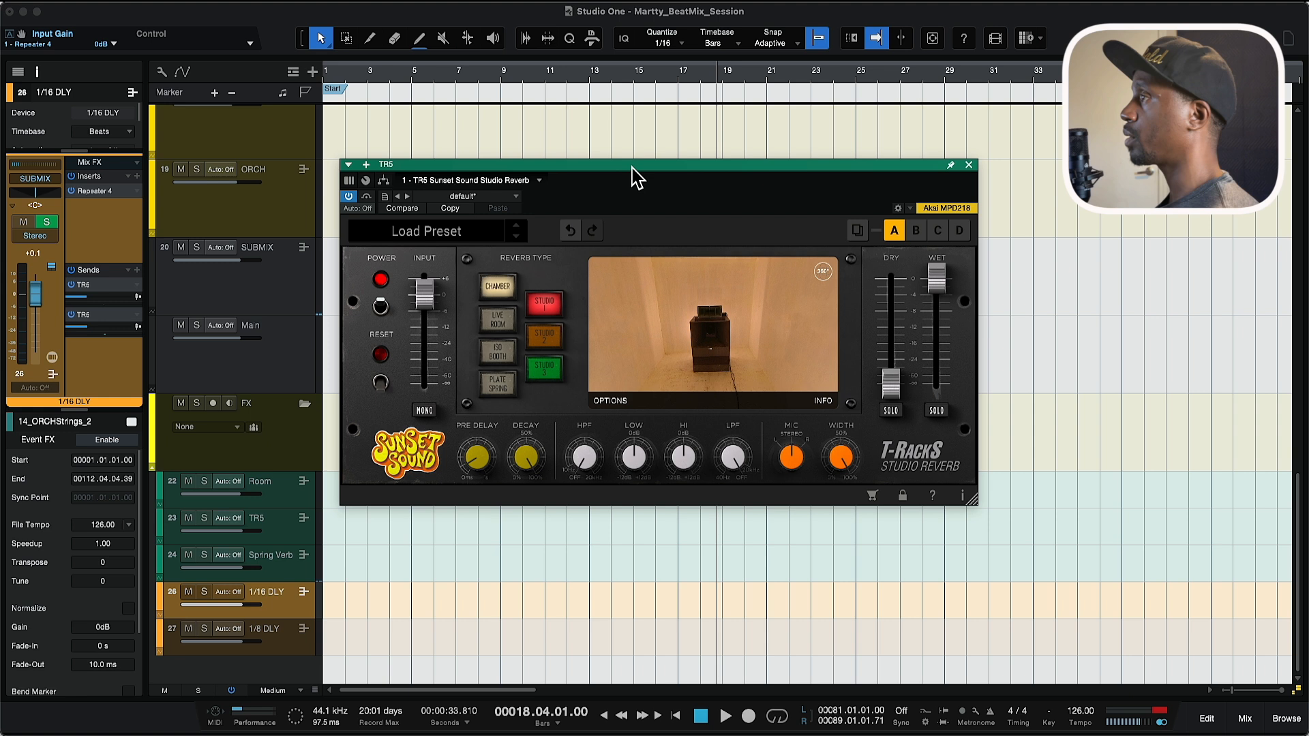
Step: Examine the level of the 1/16 DLY channel's first send to the TR5 reverb
mouse_move(98, 295)
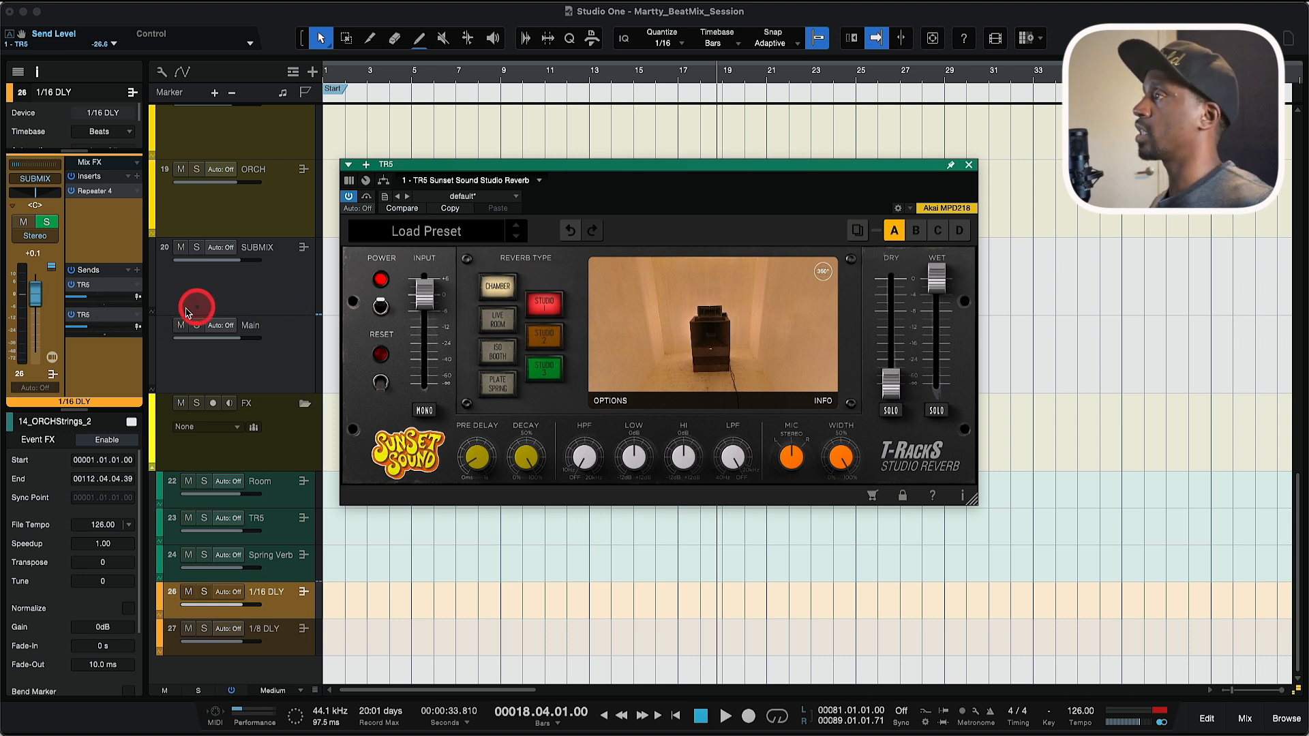
mouse_move(193, 345)
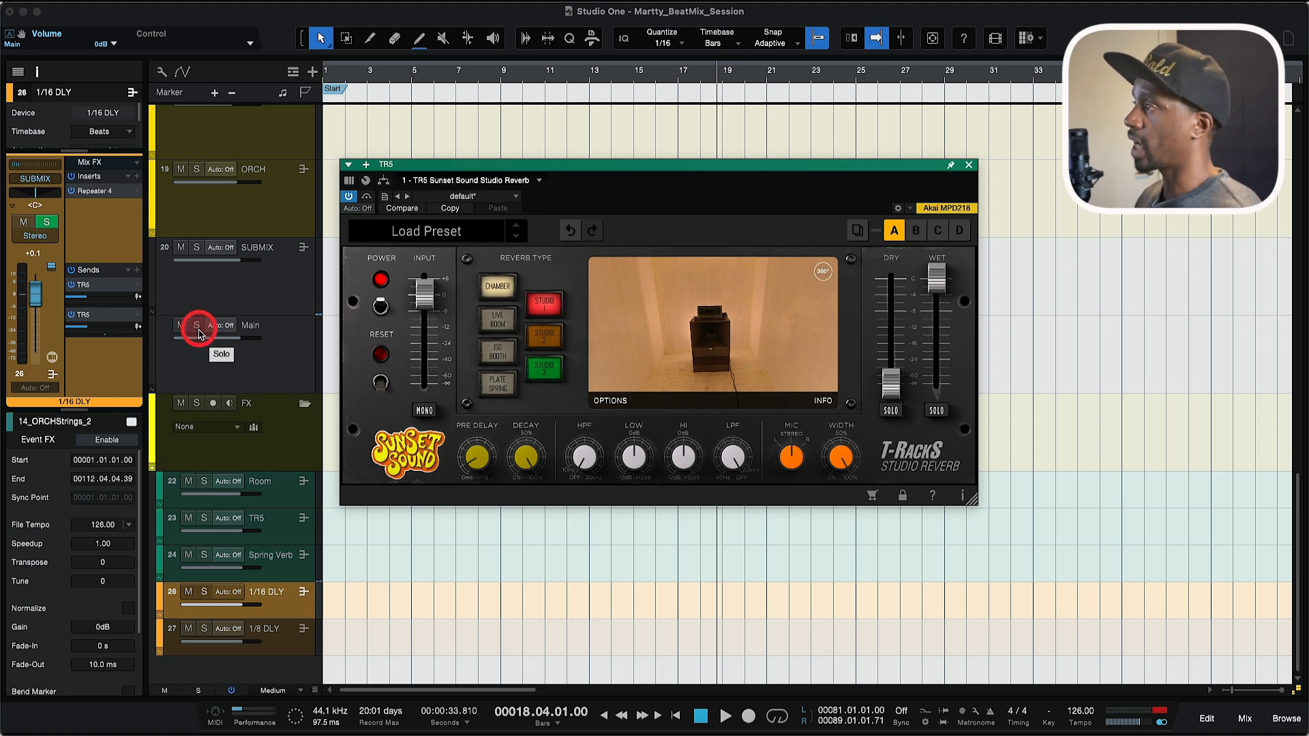
left_click(93, 298)
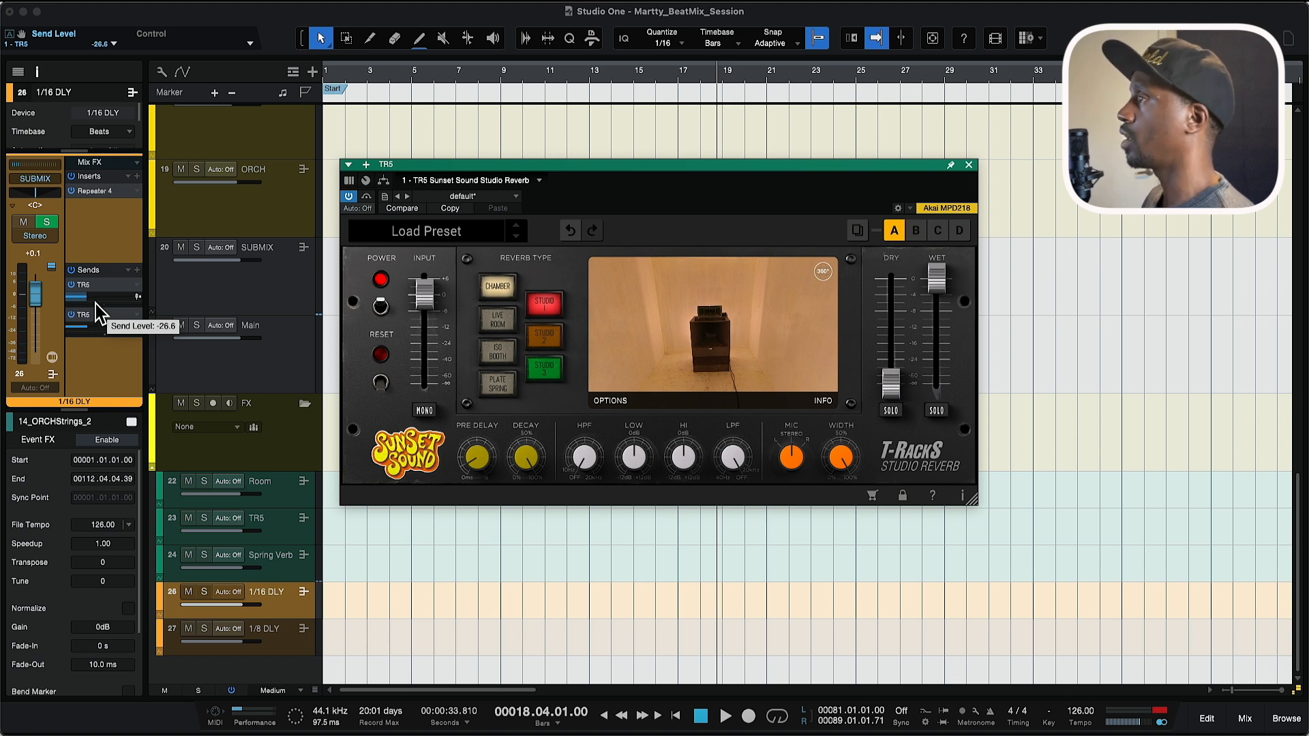
left_click(94, 299)
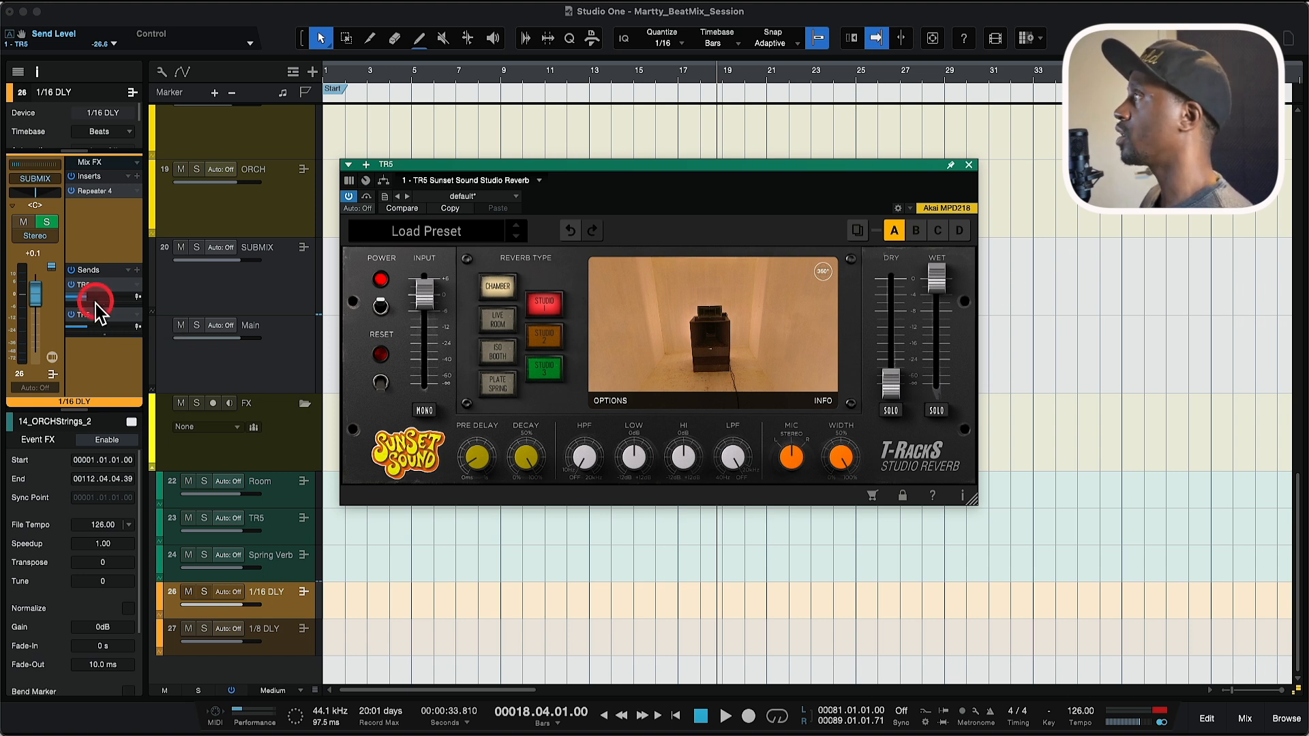
left_click(96, 302)
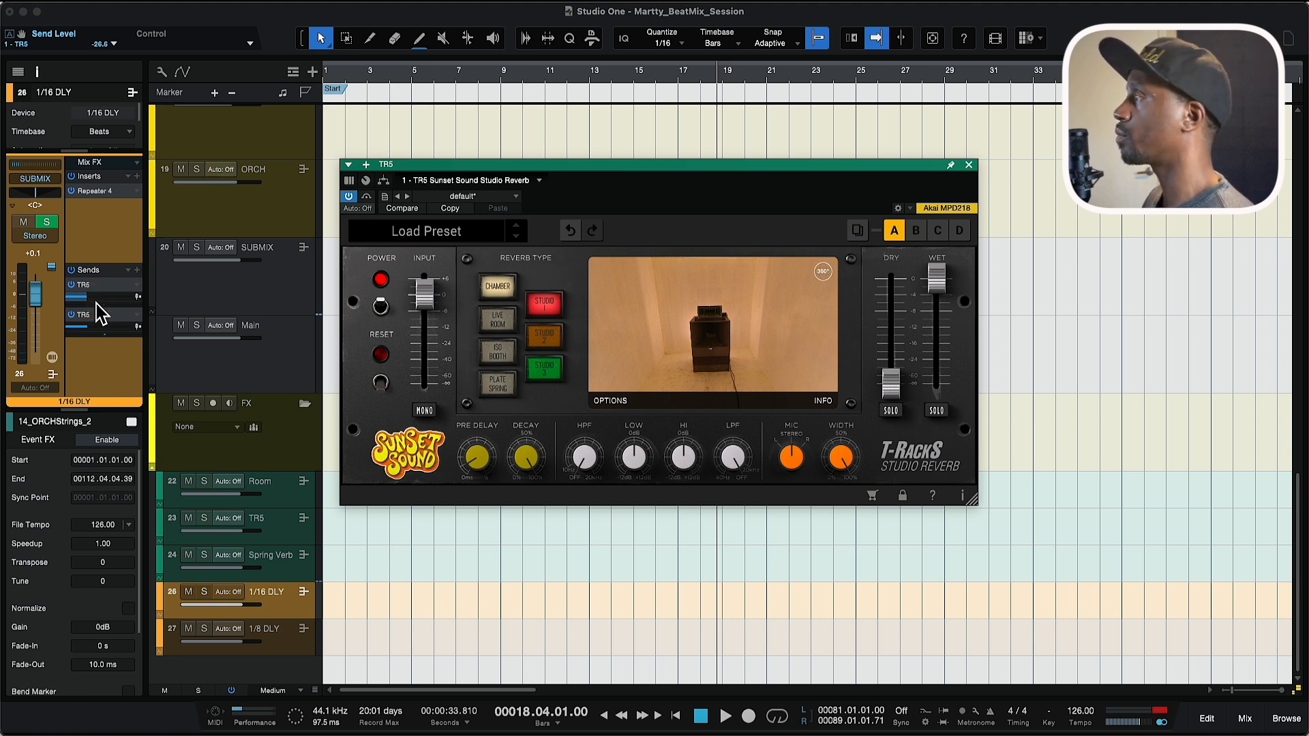
left_click(96, 303)
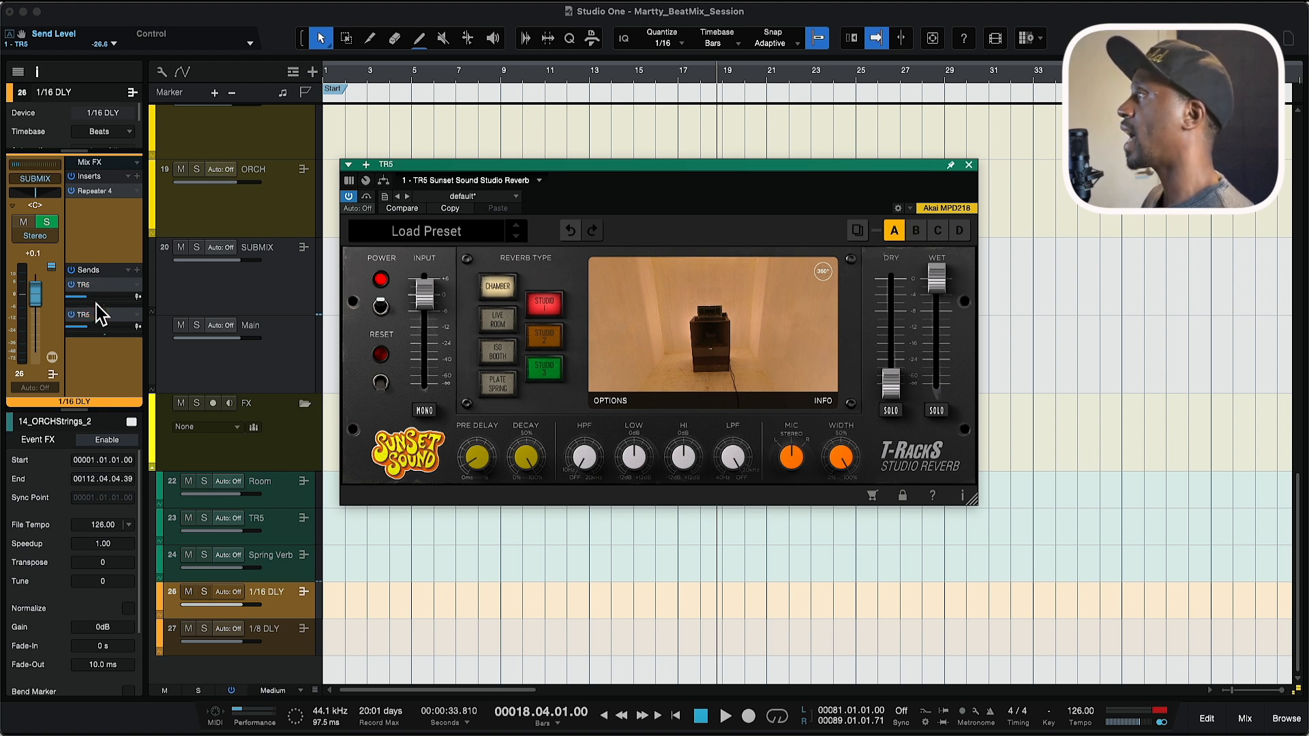
left_click(97, 303)
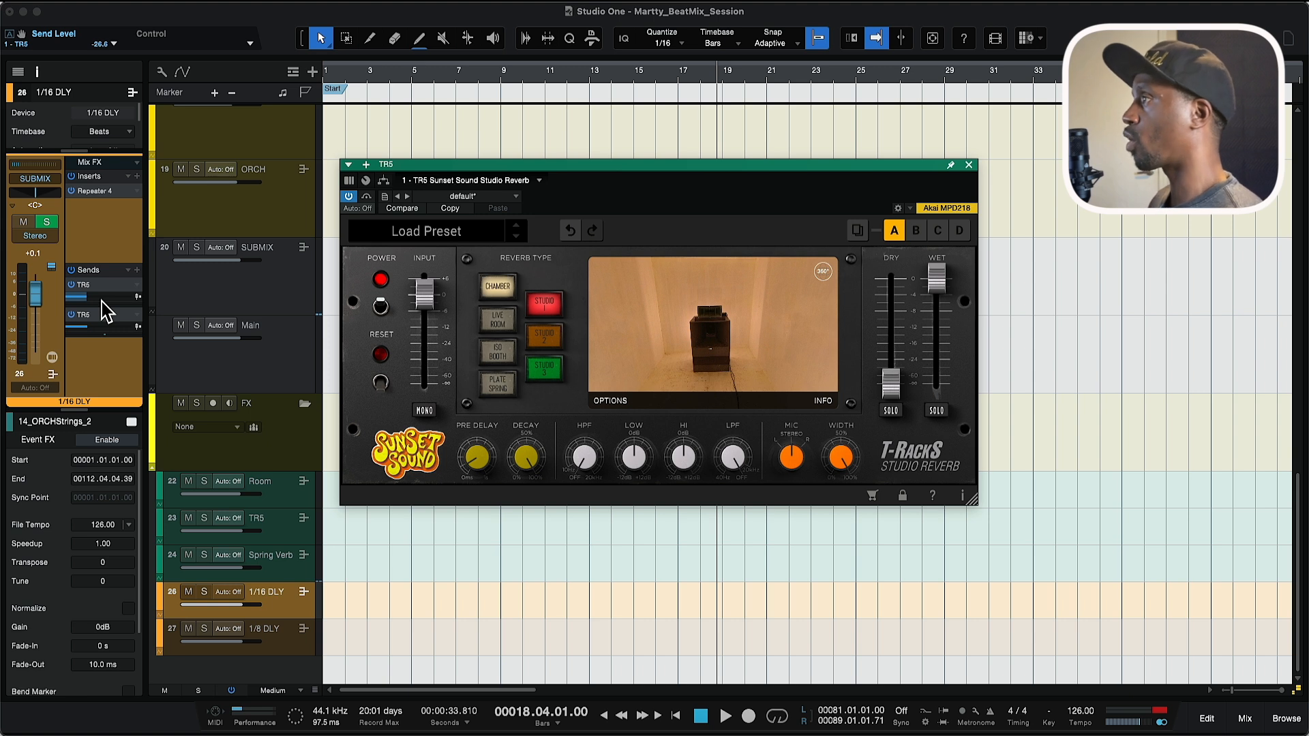
Step: Check the 1/16 DLY channel's TR5 send levels, then review Repeater's filter settings on the 1/8 DLY channel and close it
left_click(84, 315)
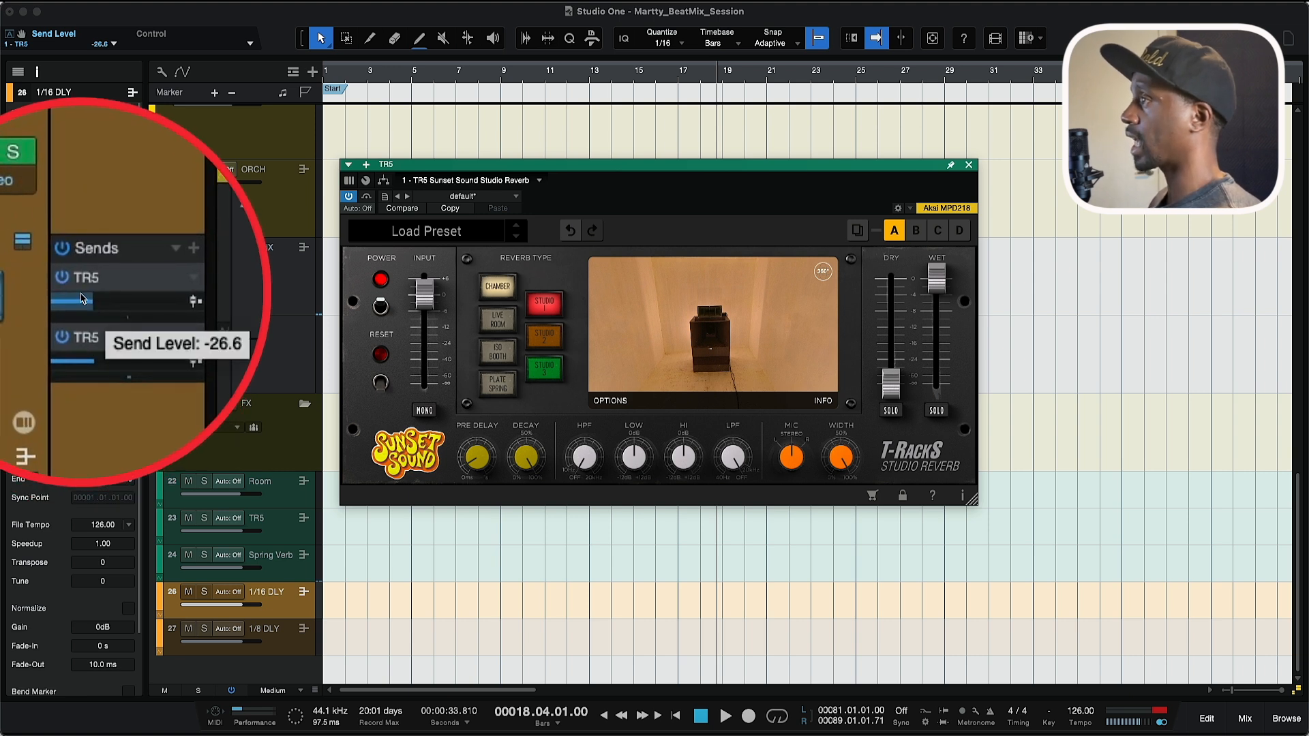
left_click(81, 297)
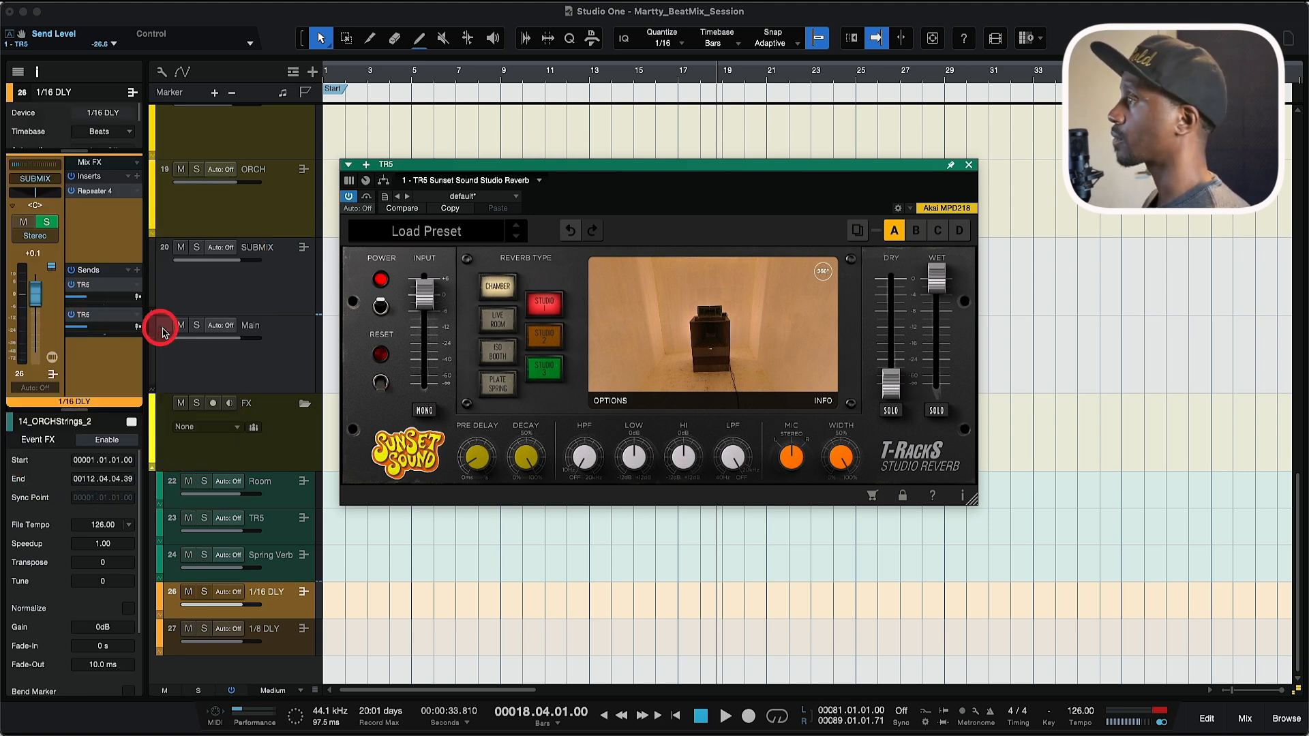
left_click(285, 640)
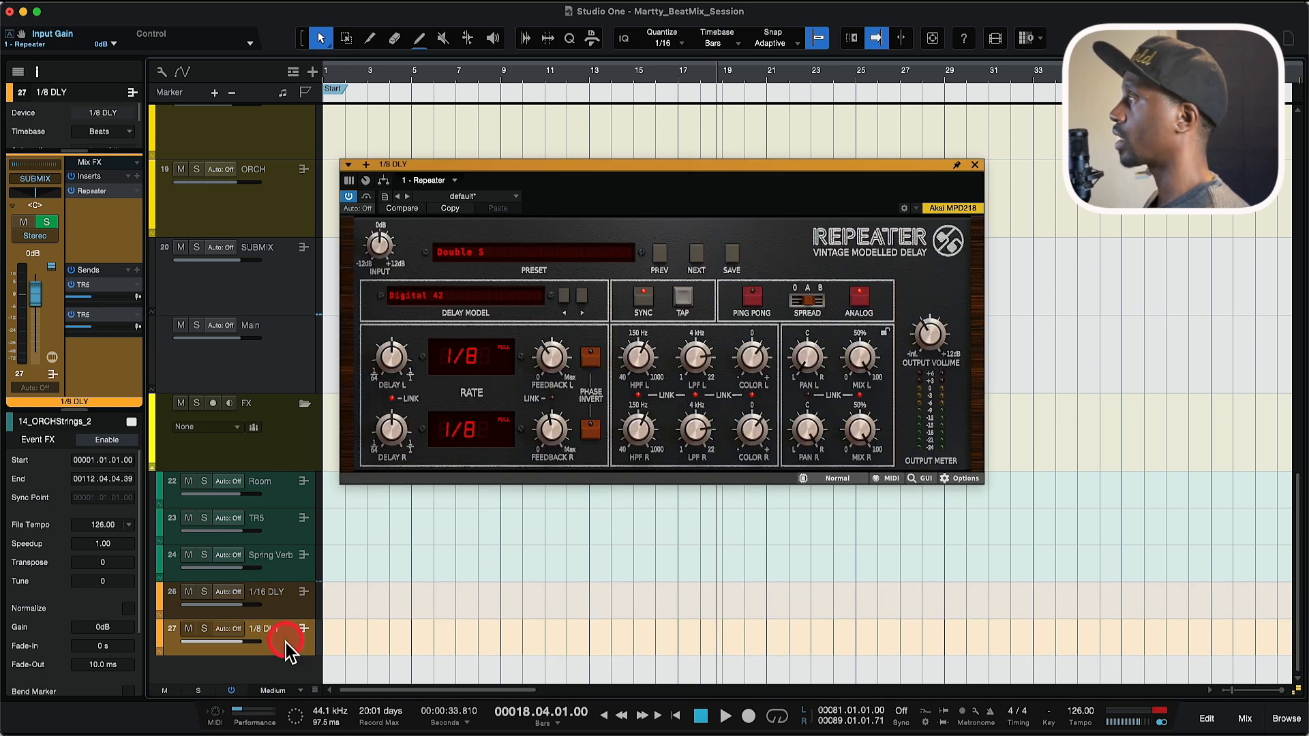
left_click(310, 629)
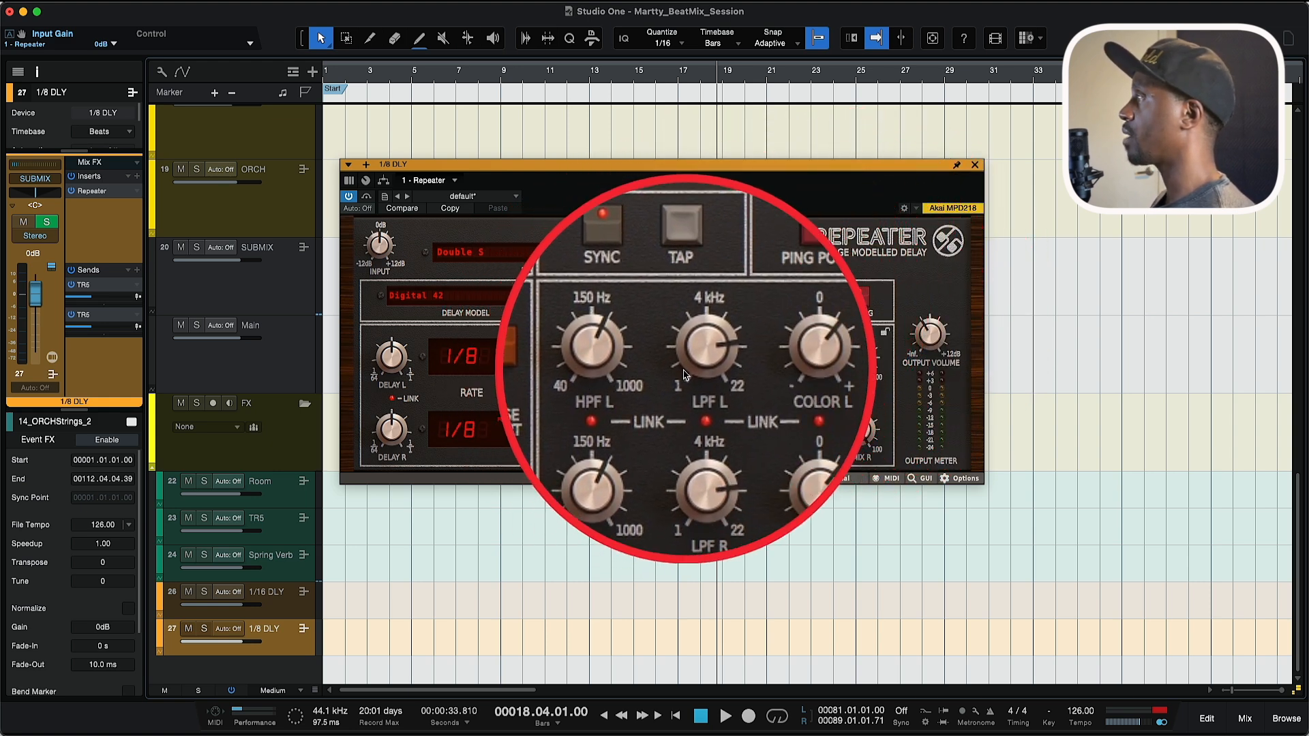
left_click(976, 166)
Step: Play the mix briefly while looking over the arrangement from the FX channels up to the full-length DRUMS, OTHER and MUSIC folders, and stop playback
scroll(736, 305, "up", 10)
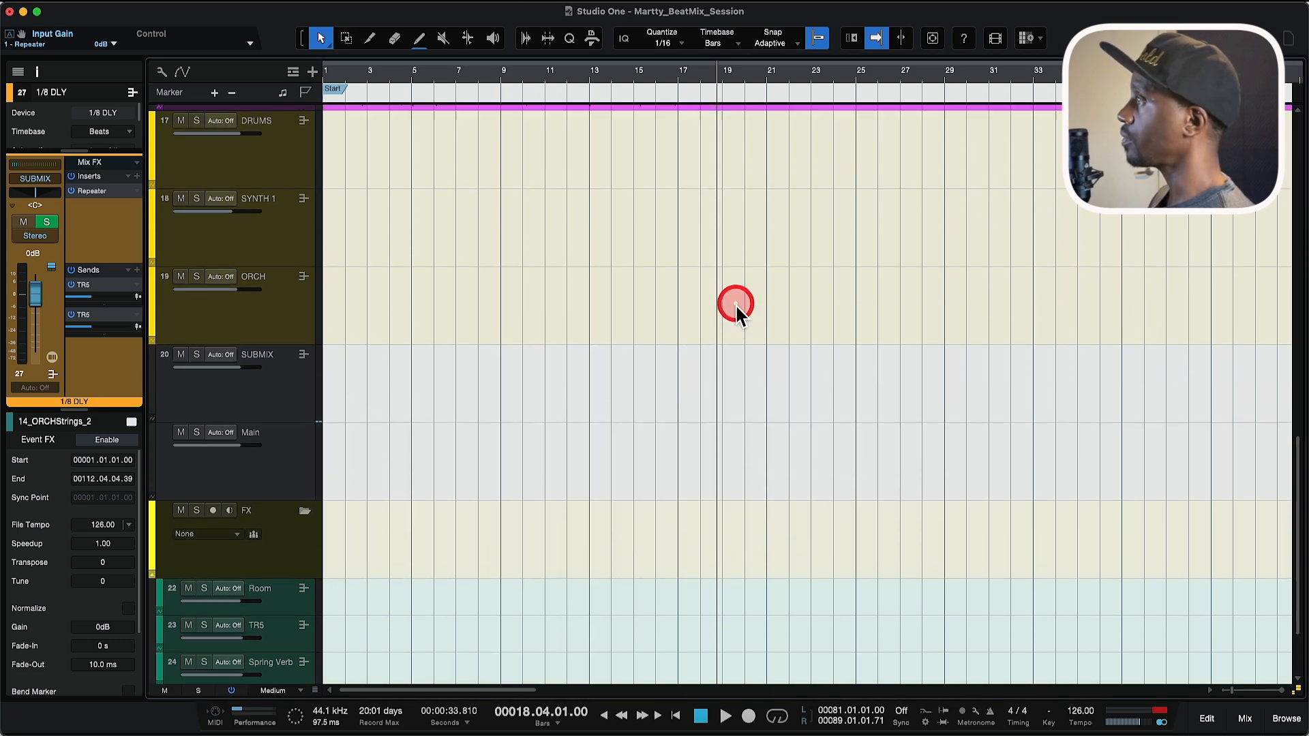
scroll(737, 307, "up", 10)
key("space")
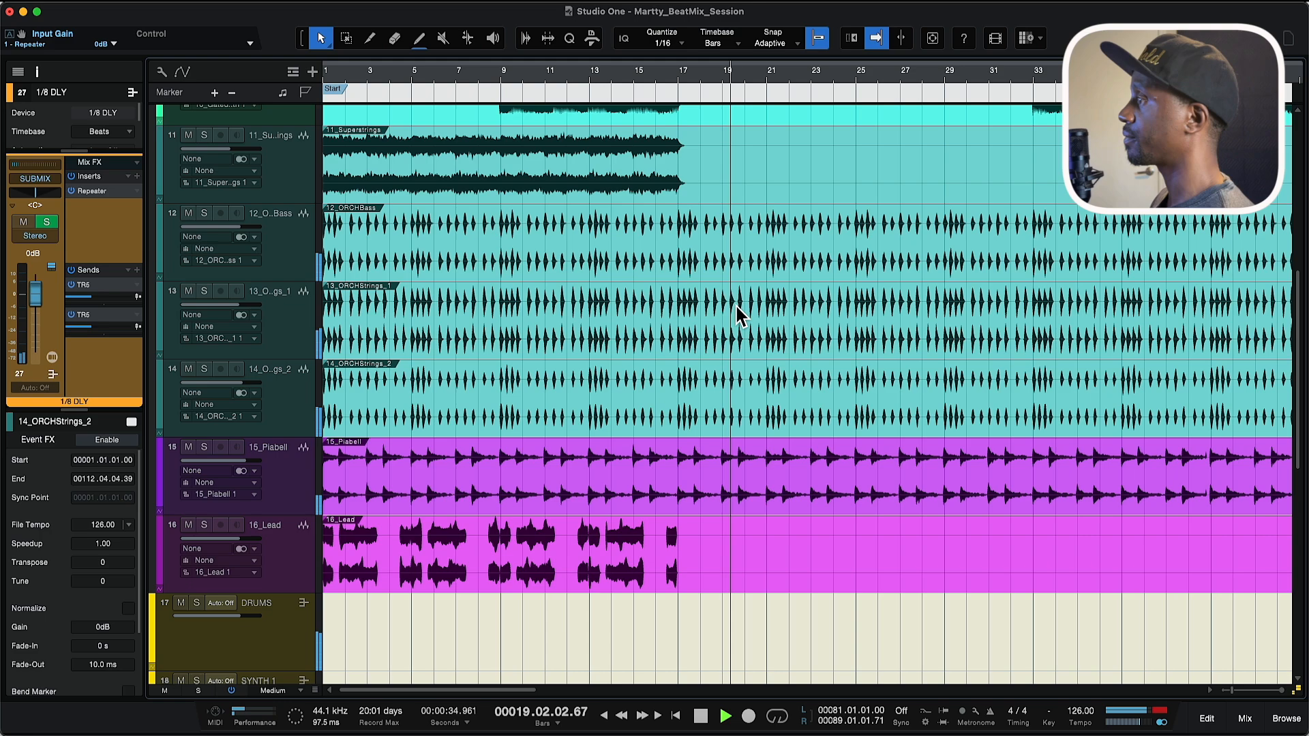
scroll(736, 306, "up", 6)
scroll(733, 308, "down", 5)
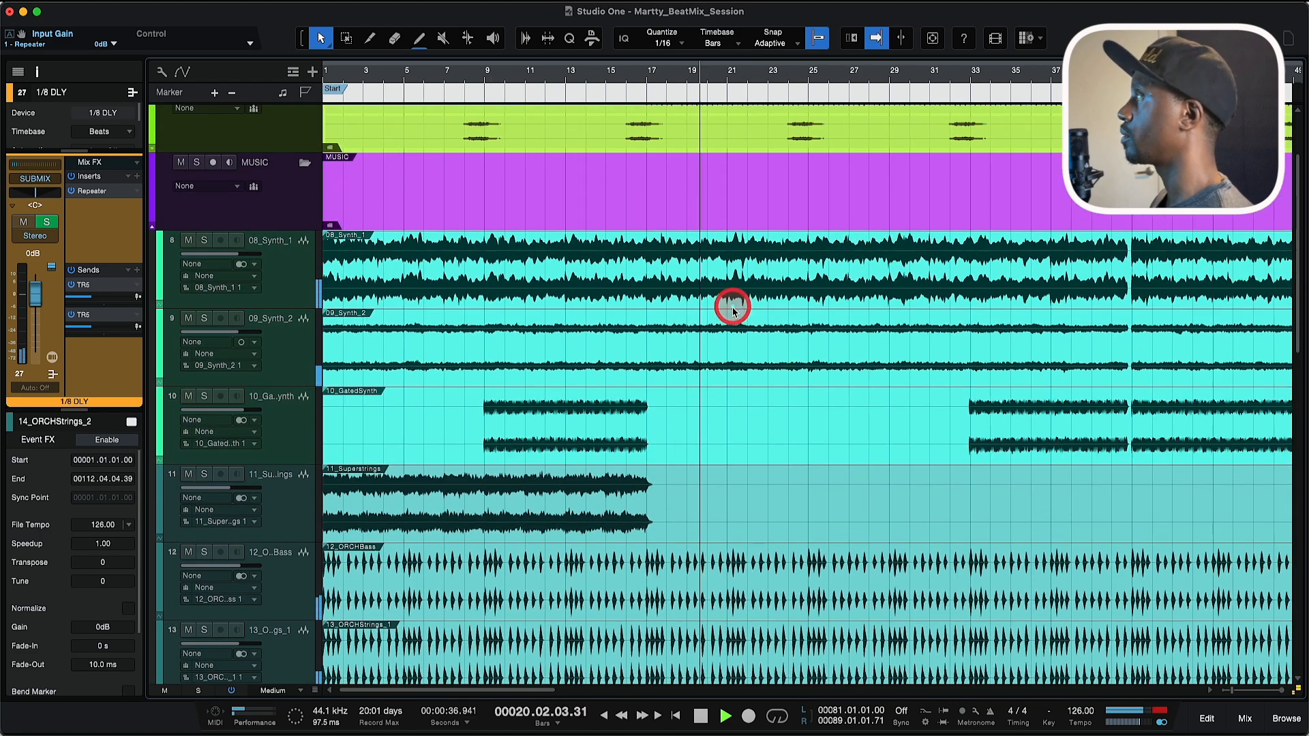
scroll(733, 309, "down", 3)
scroll(735, 313, "up", 3)
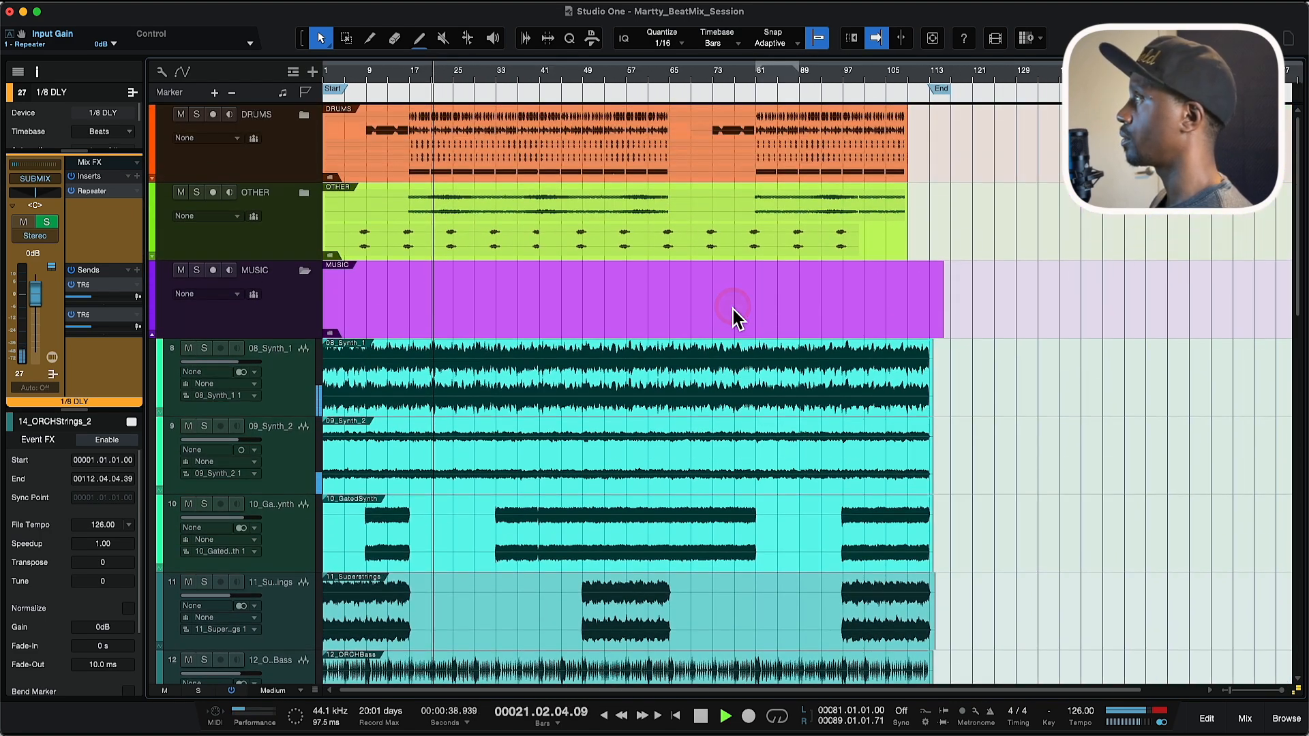
key("space")
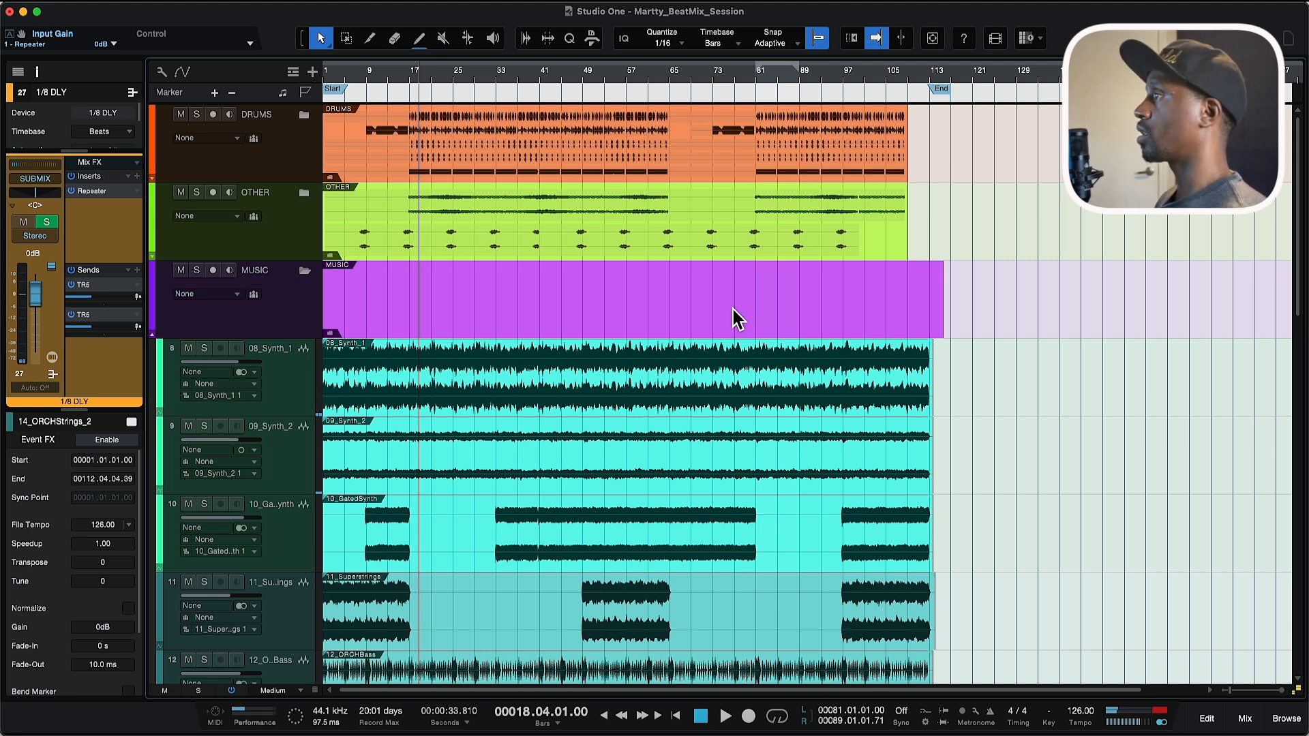
Step: Set the playback position to bar 7, solo the 15_Piabell track and select it
scroll(620, 372, "down", 5)
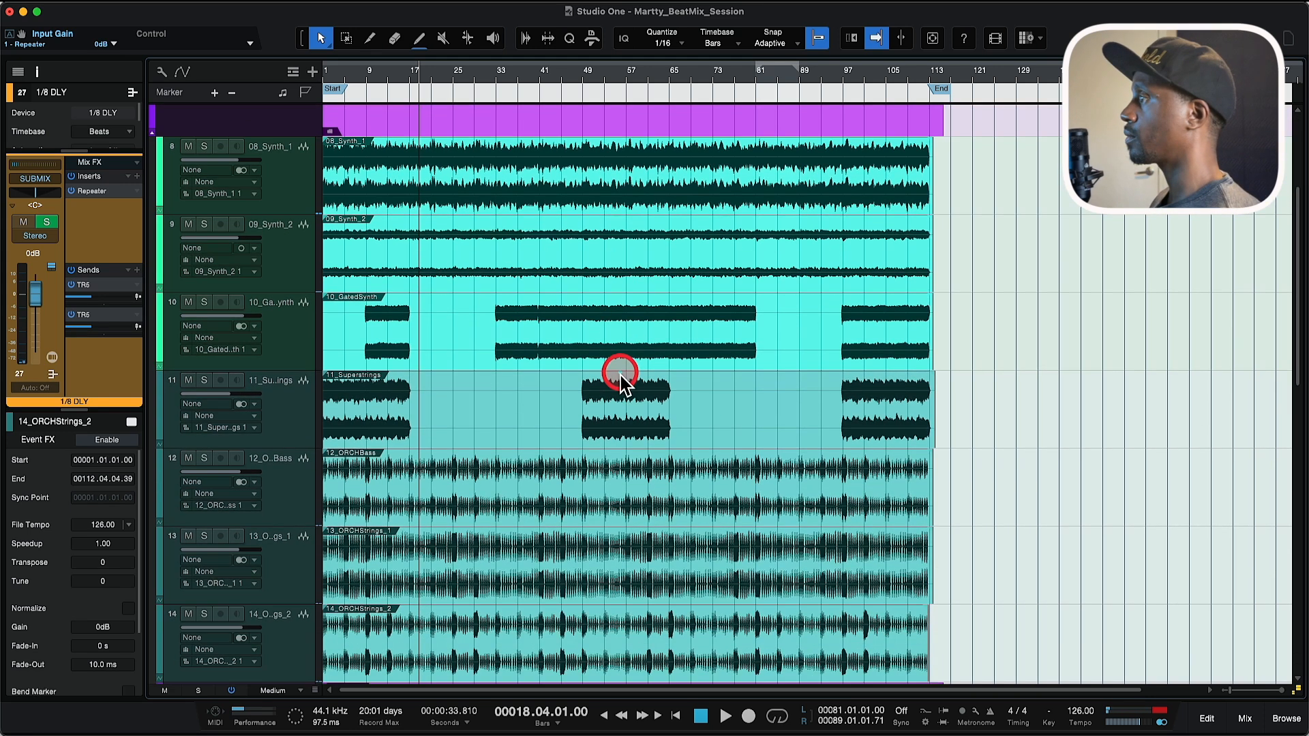
scroll(621, 375, "down", 4)
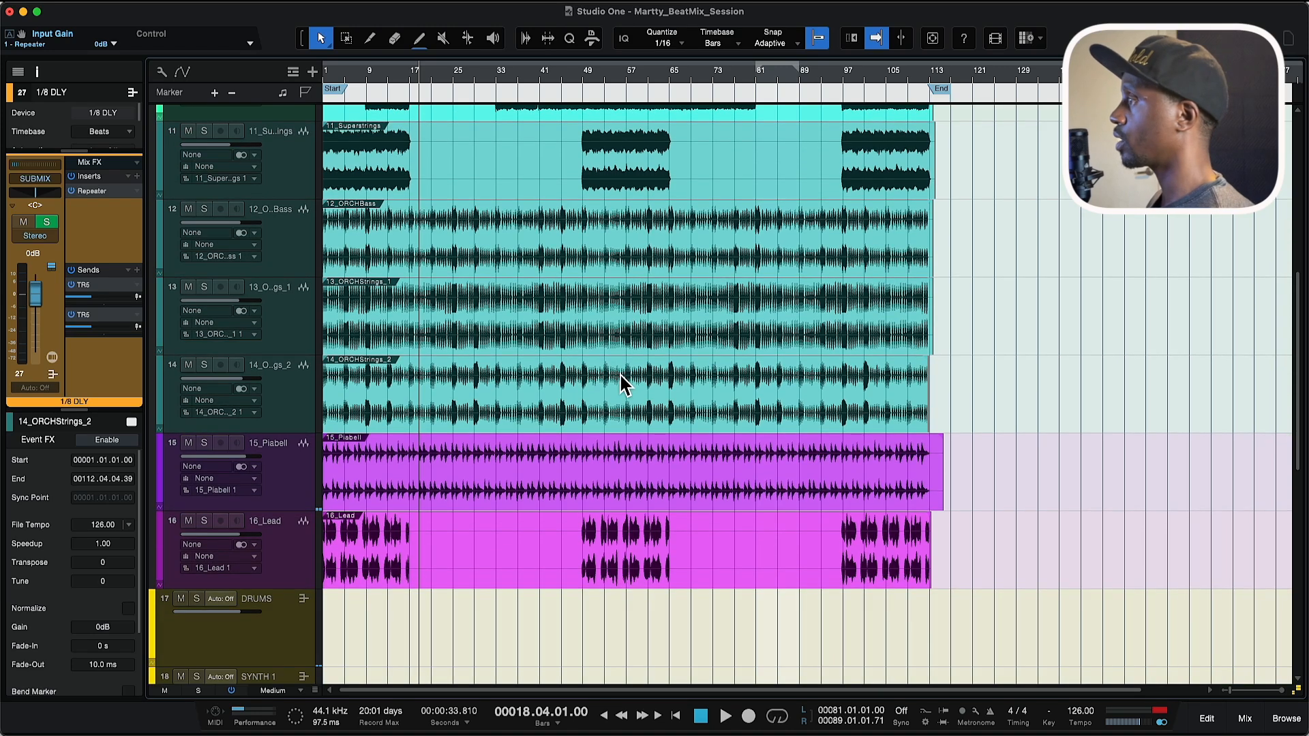
left_click(563, 393)
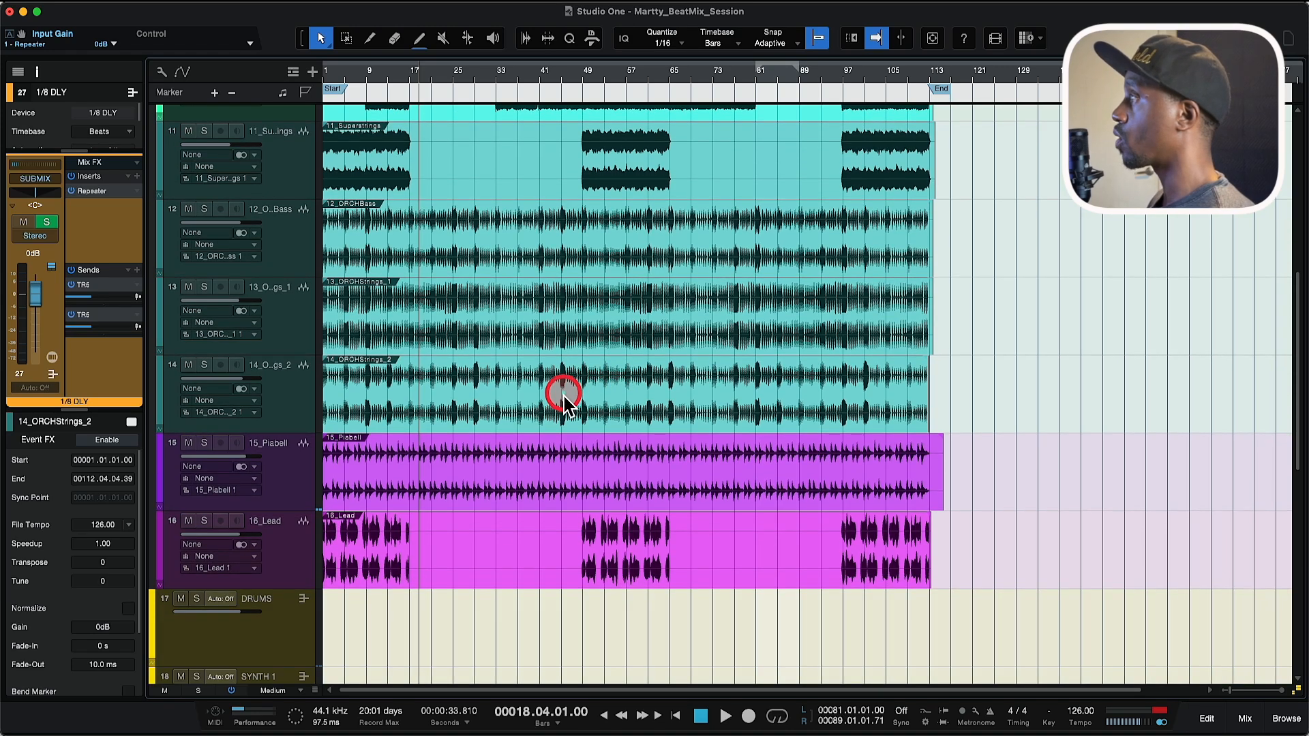
scroll(564, 396, "up", 3)
scroll(575, 385, "left", 3)
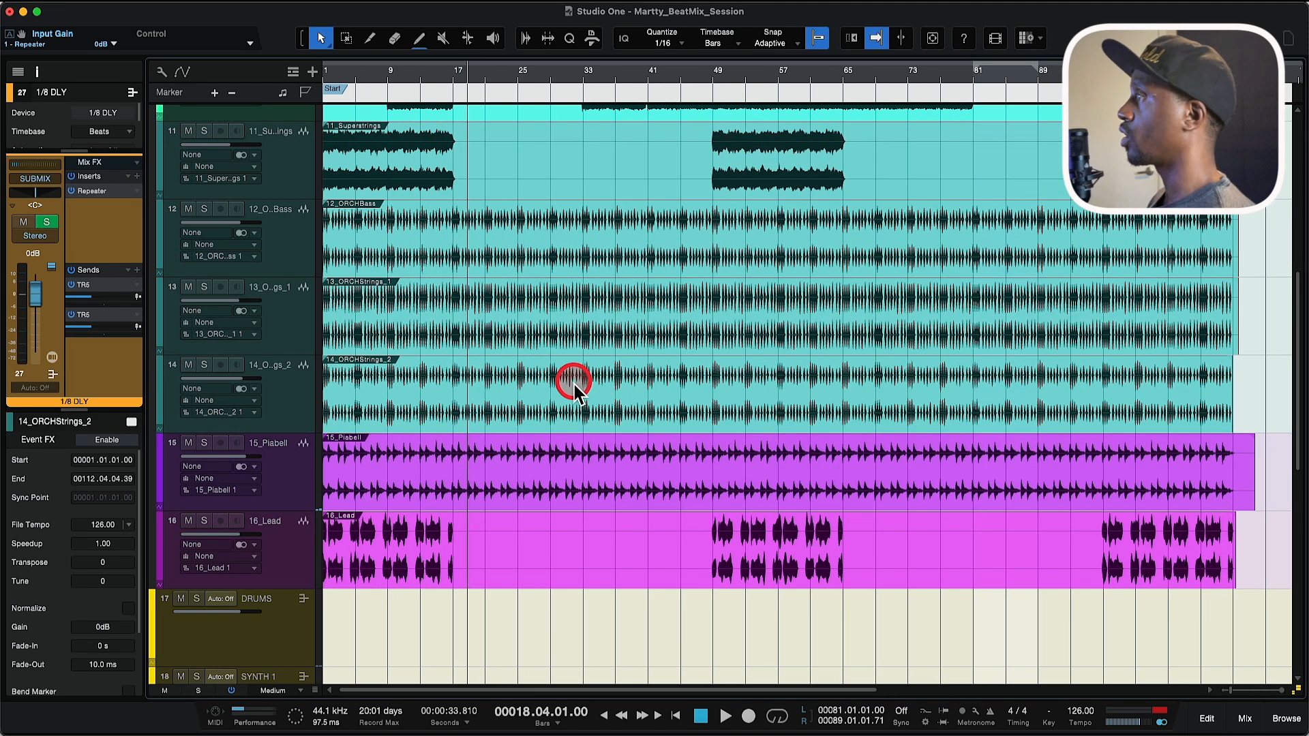
left_click(370, 78)
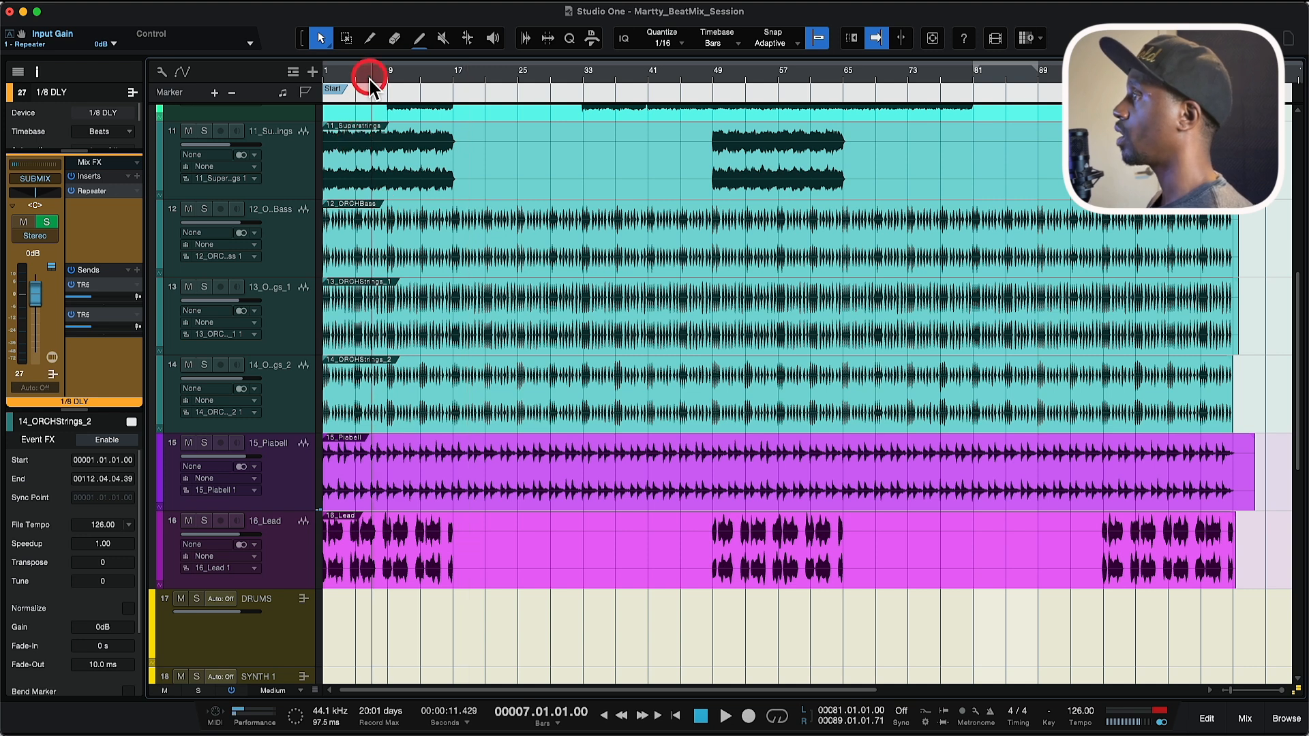
left_click(204, 443)
left_click(297, 462)
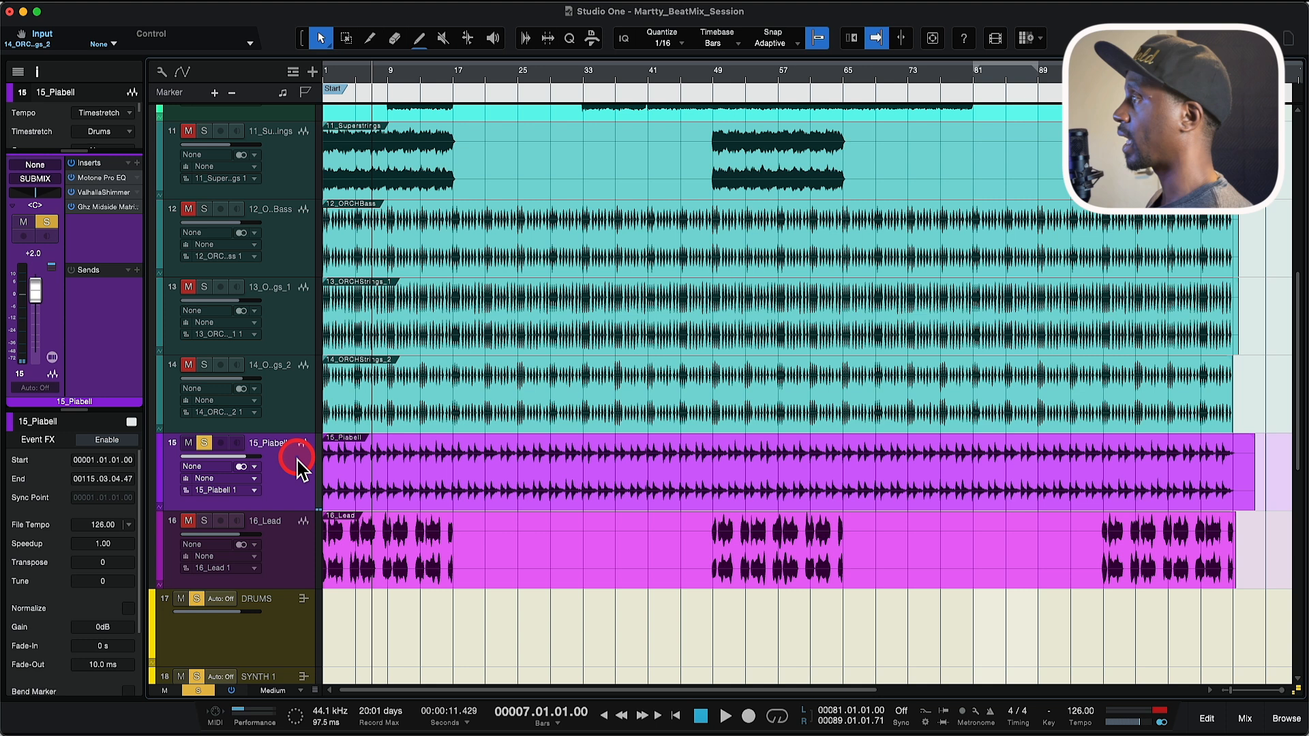
left_click(366, 453)
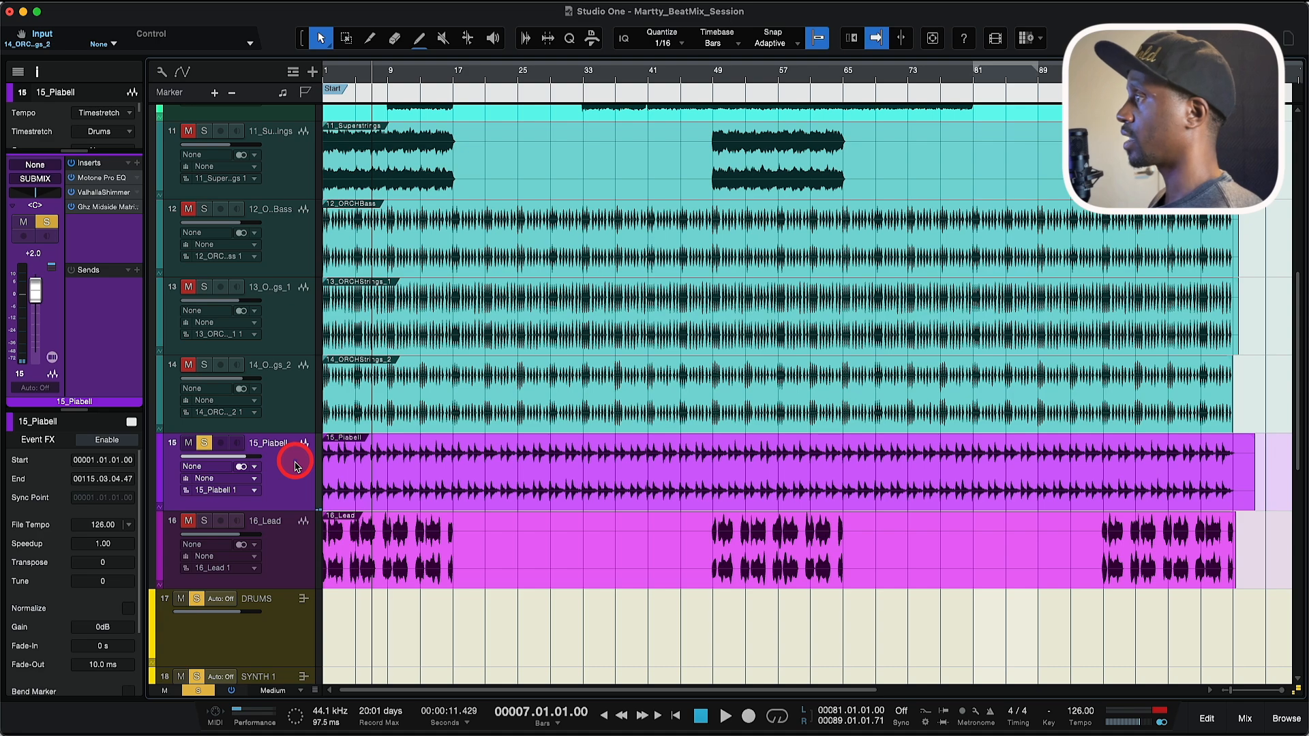
Step: Bypass all inserts on 15_Piabell, play the soloed track unprocessed from bar 7, and stop playback
scroll(390, 491, "up", 5)
scroll(390, 491, "left", 3)
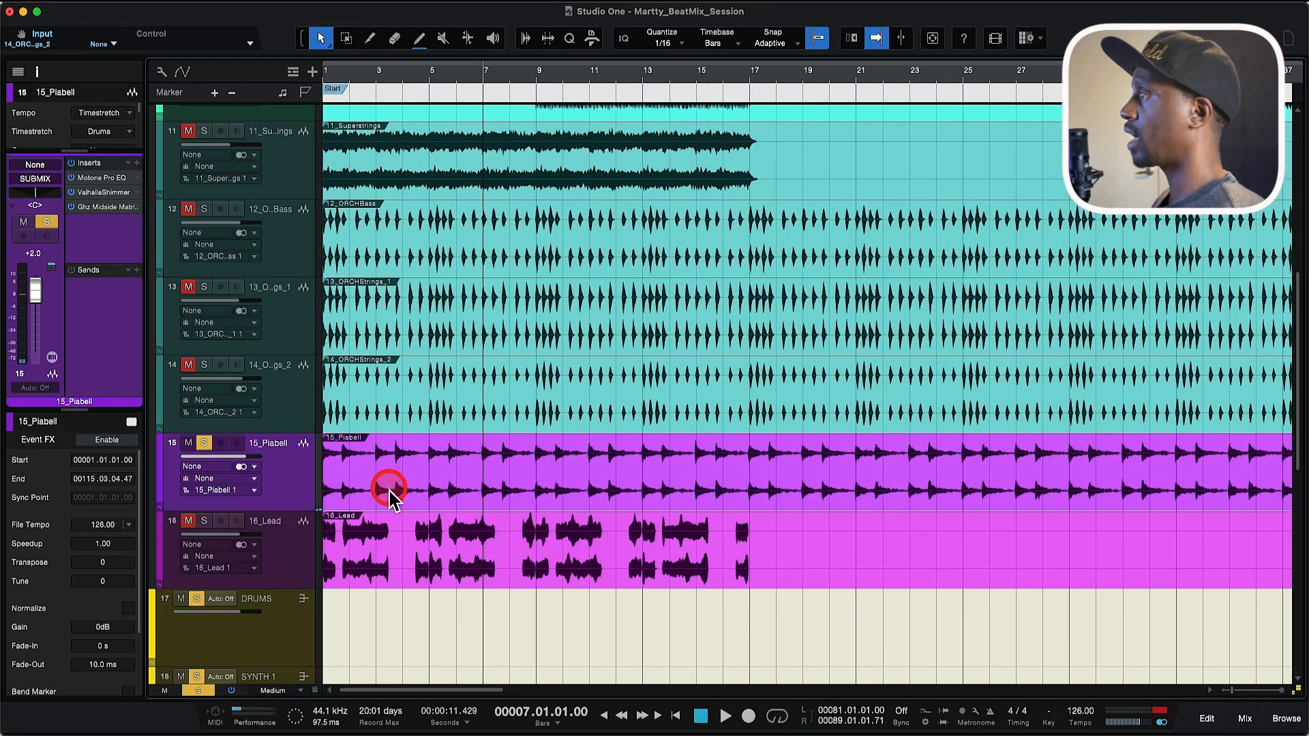
left_click(71, 165)
key("space")
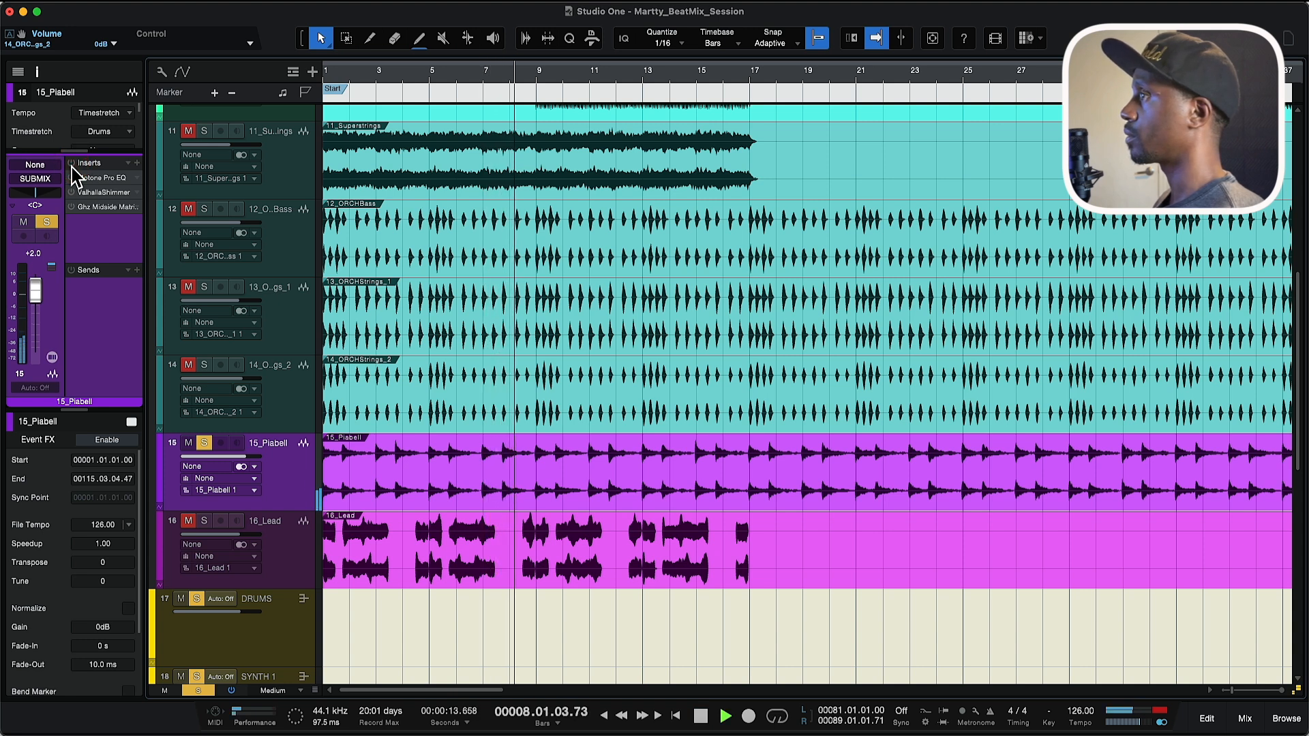
scroll(280, 465, "down", 5)
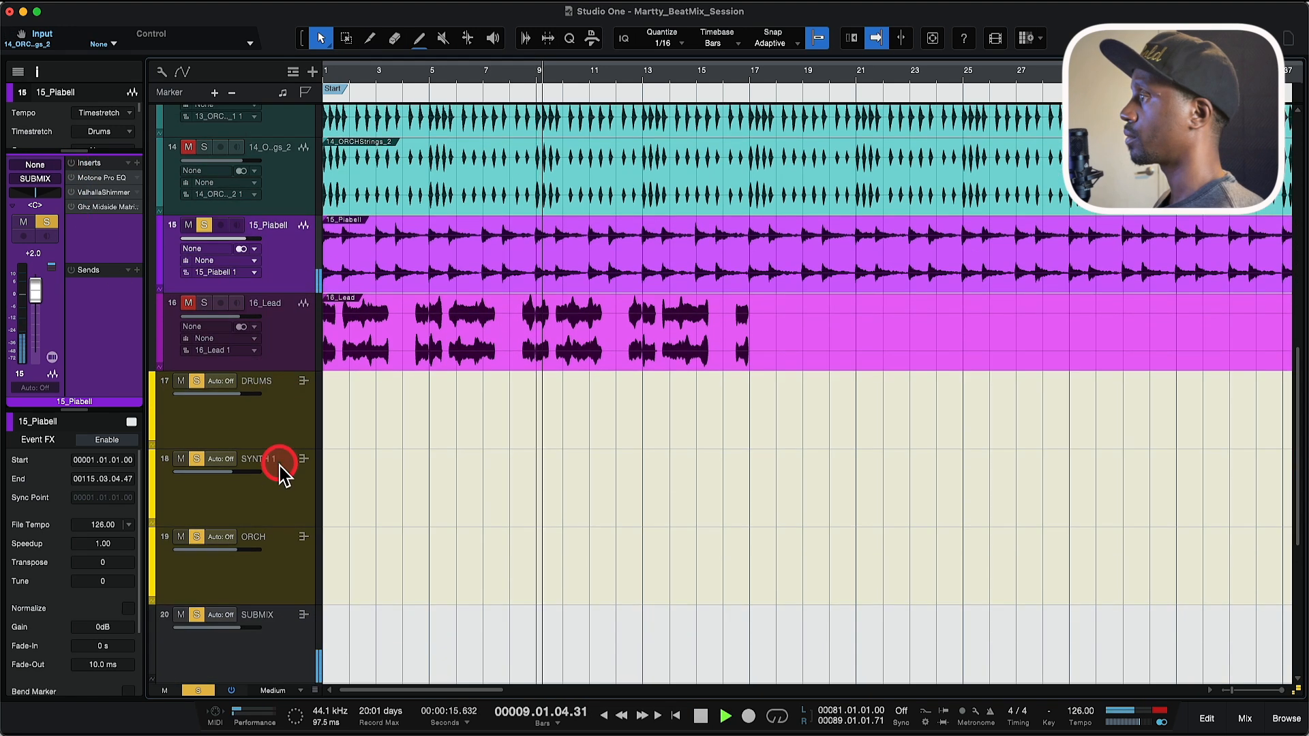
scroll(280, 466, "down", 3)
scroll(280, 471, "up", 8)
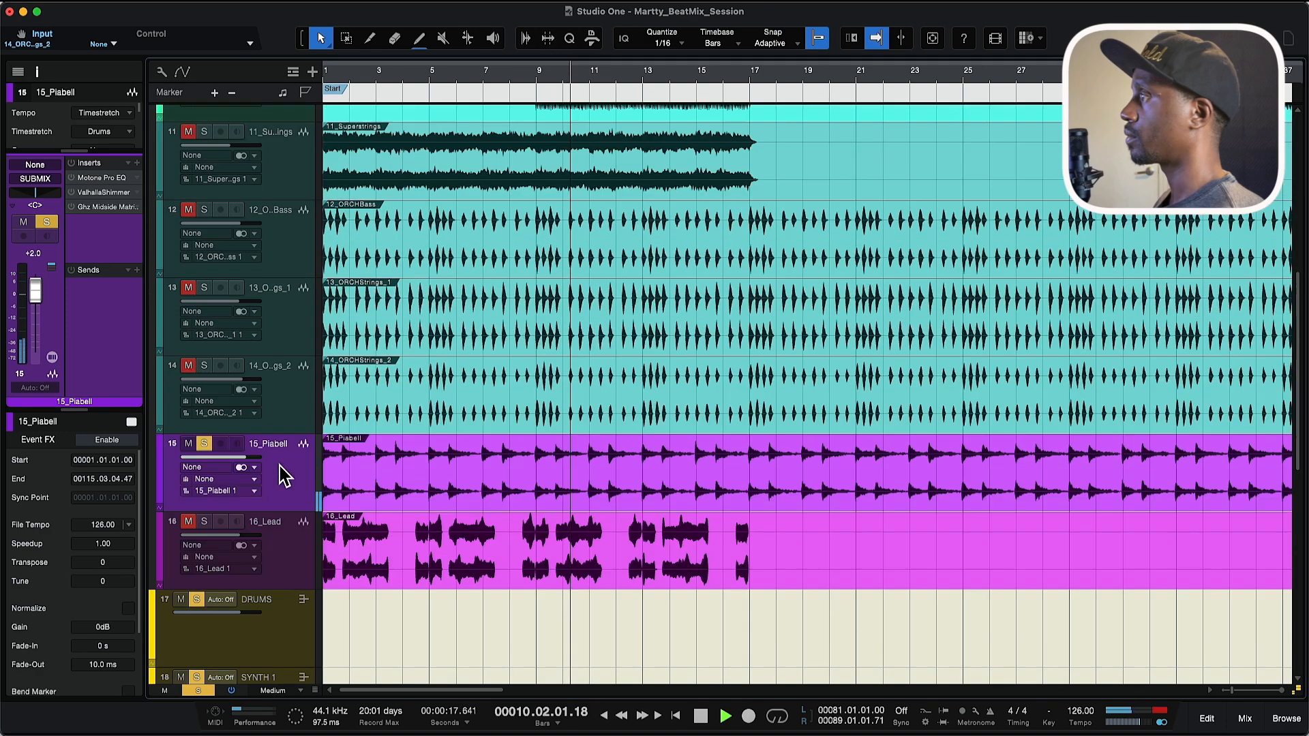
scroll(280, 470, "up", 5)
scroll(280, 471, "down", 6)
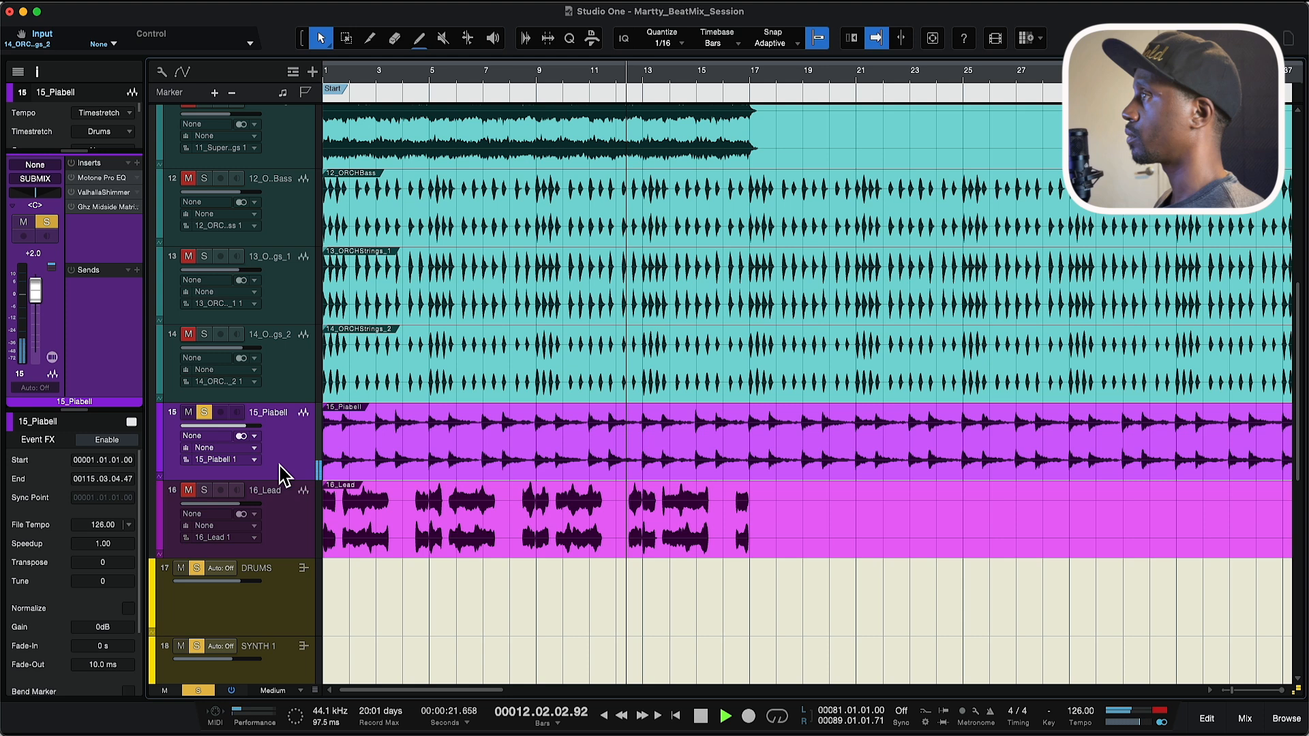
key("space")
Step: Re-enable all inserts on 15_Piabell, play the processed track from bar 7 for comparison, and stop playback
left_click(247, 387)
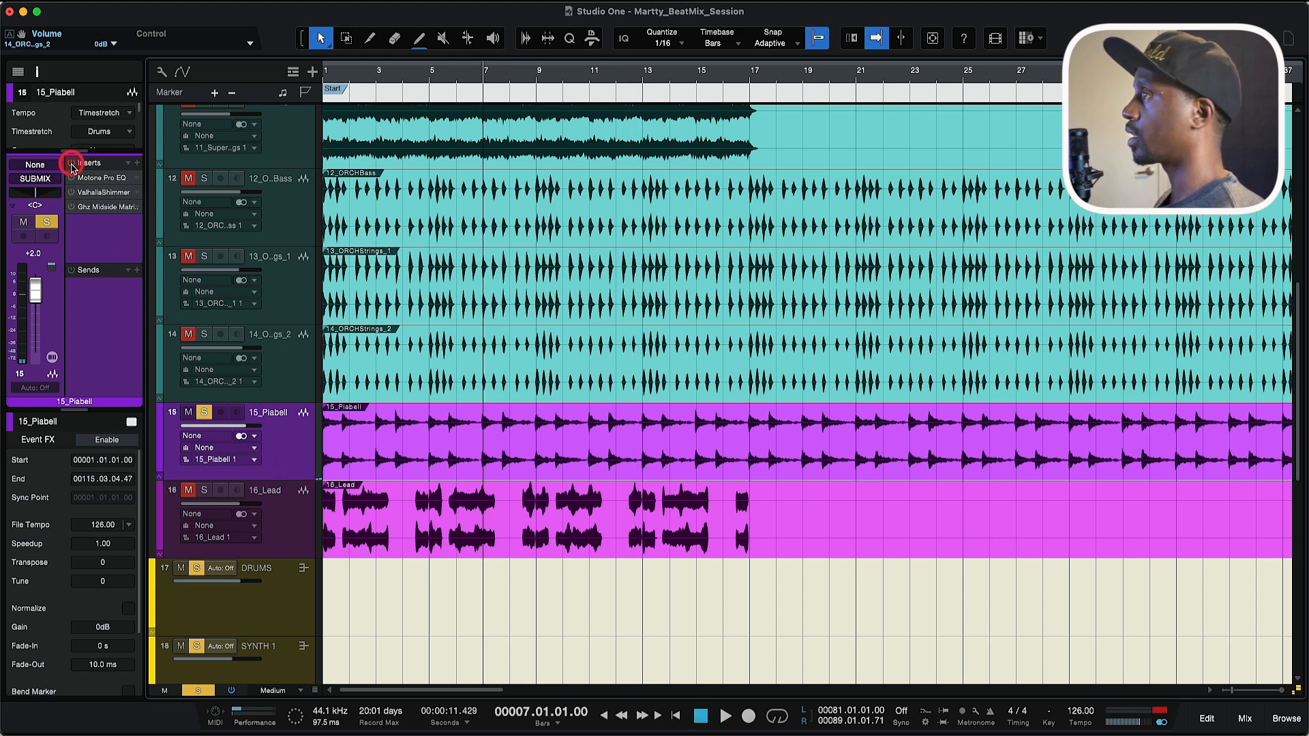
key("space")
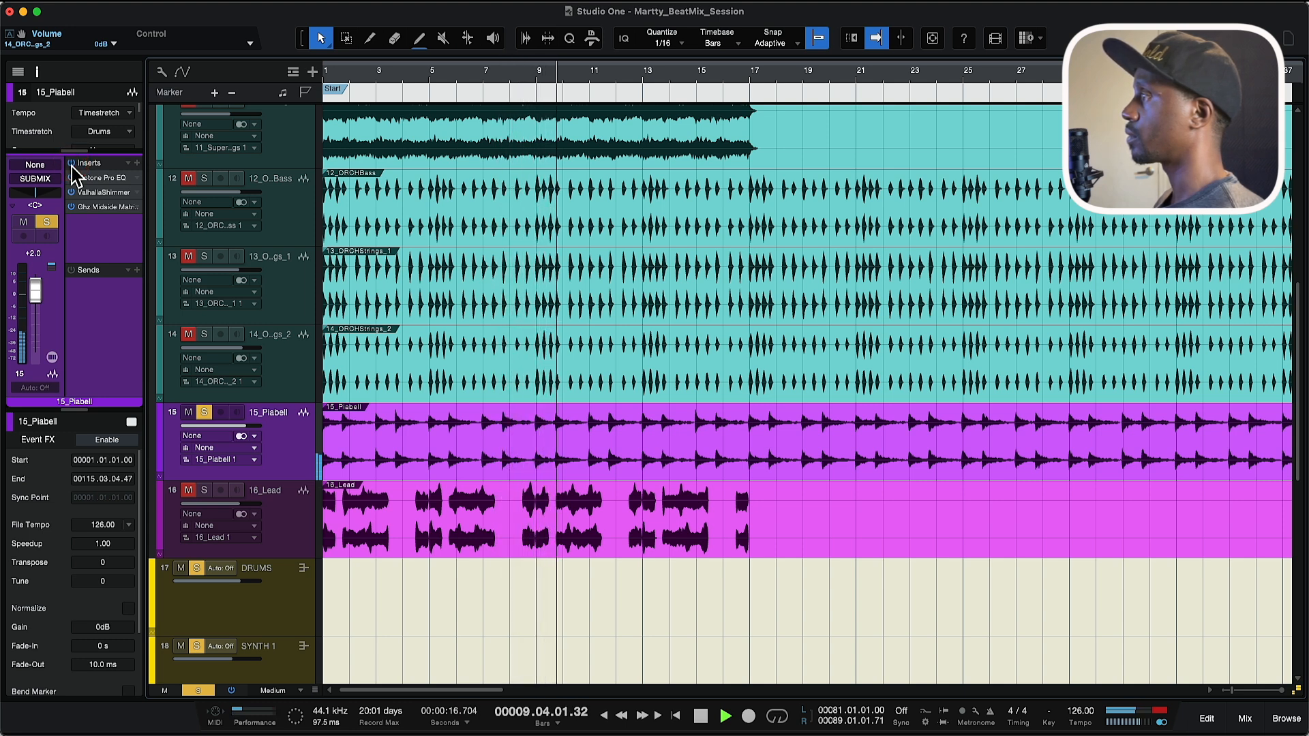
key("space")
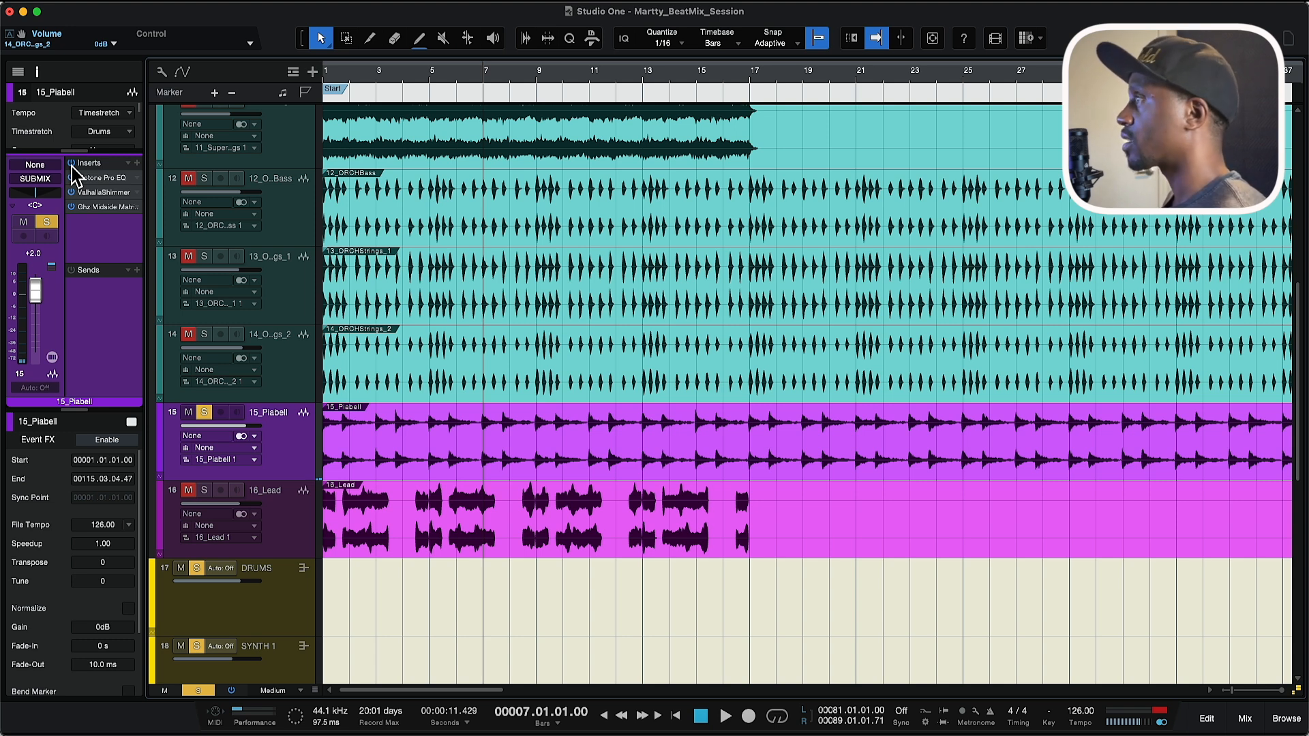
Step: Open Motone Pro EQ on 15_Piabell, move its window fully into view, and review its band settings around 320 Hz
double_click(90, 192)
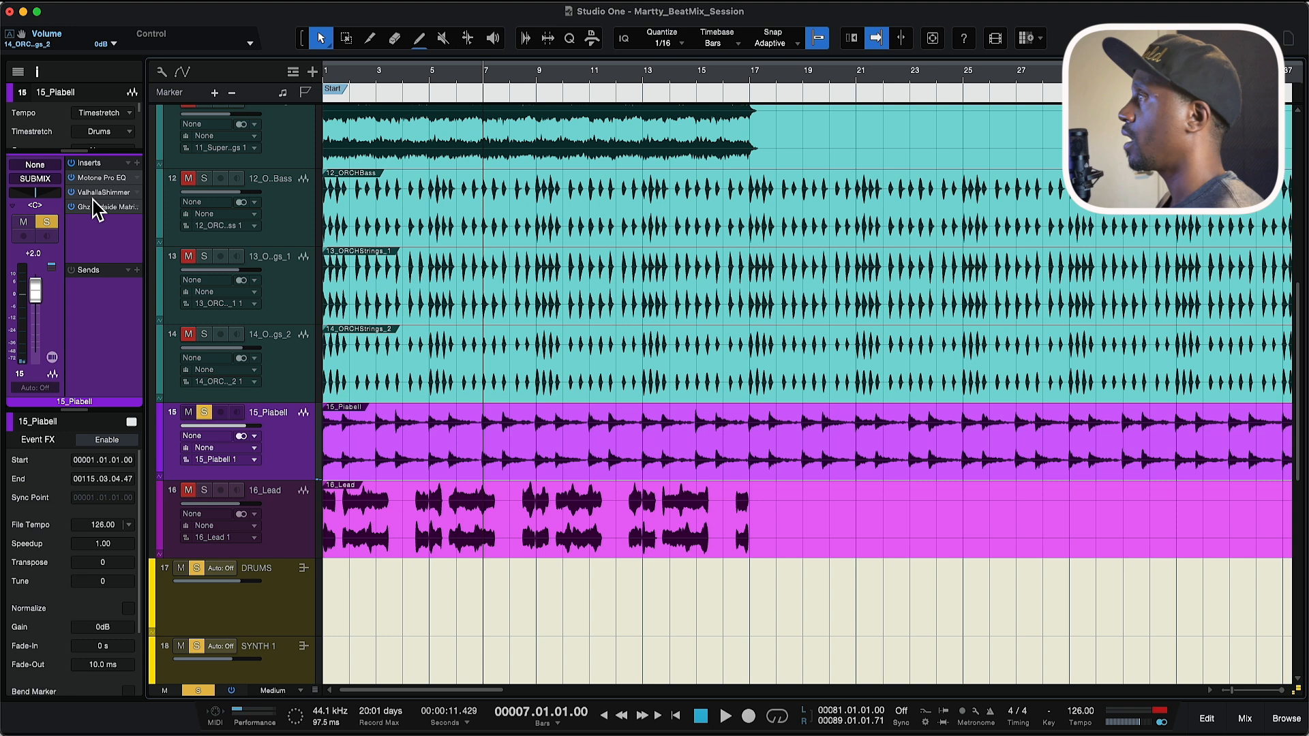
left_click(95, 179)
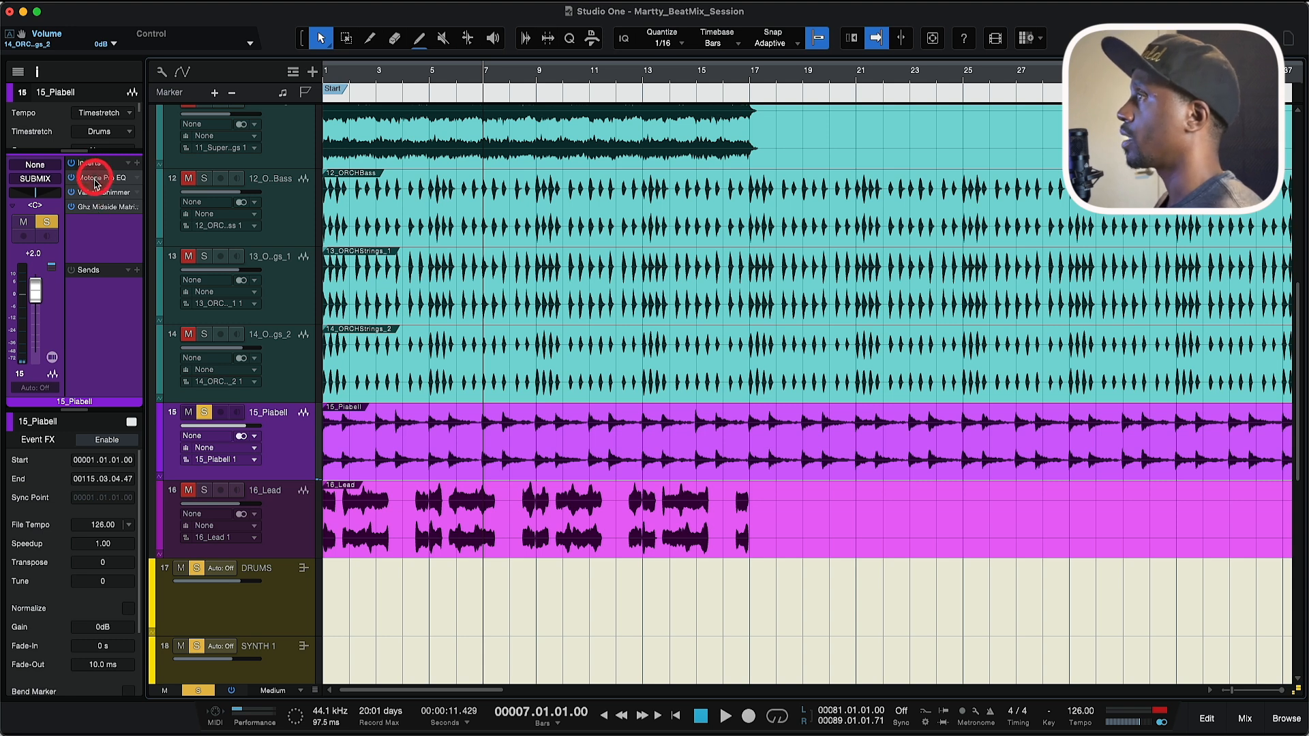
double_click(95, 180)
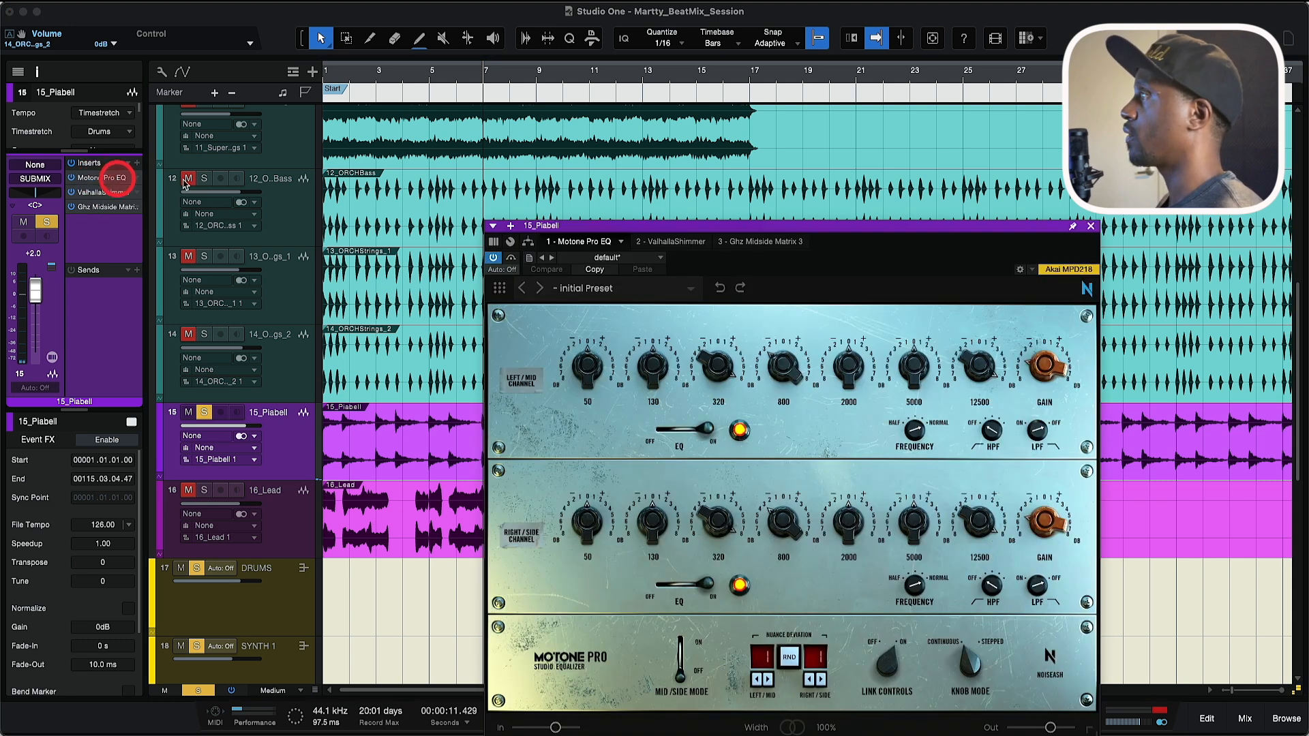
left_click_drag(673, 227, 466, 109)
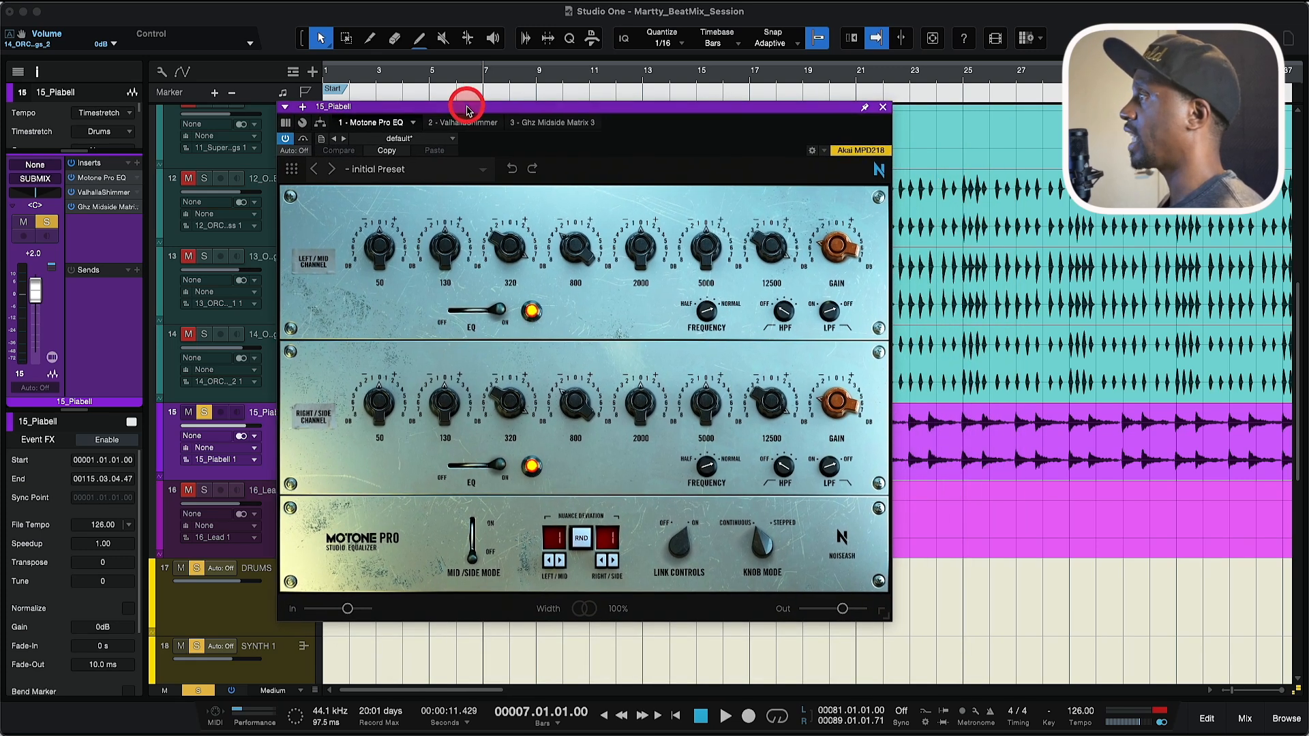
left_click_drag(463, 105, 467, 83)
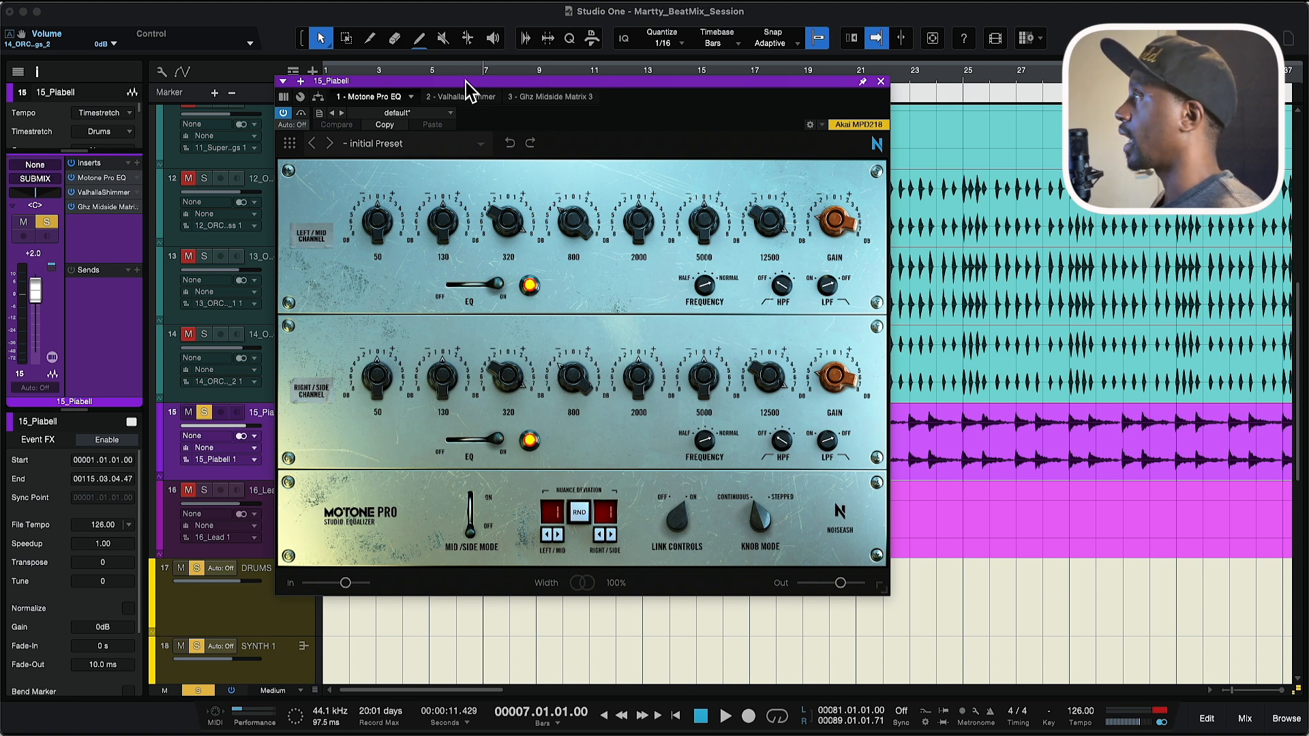
left_click_drag(495, 213, 507, 219)
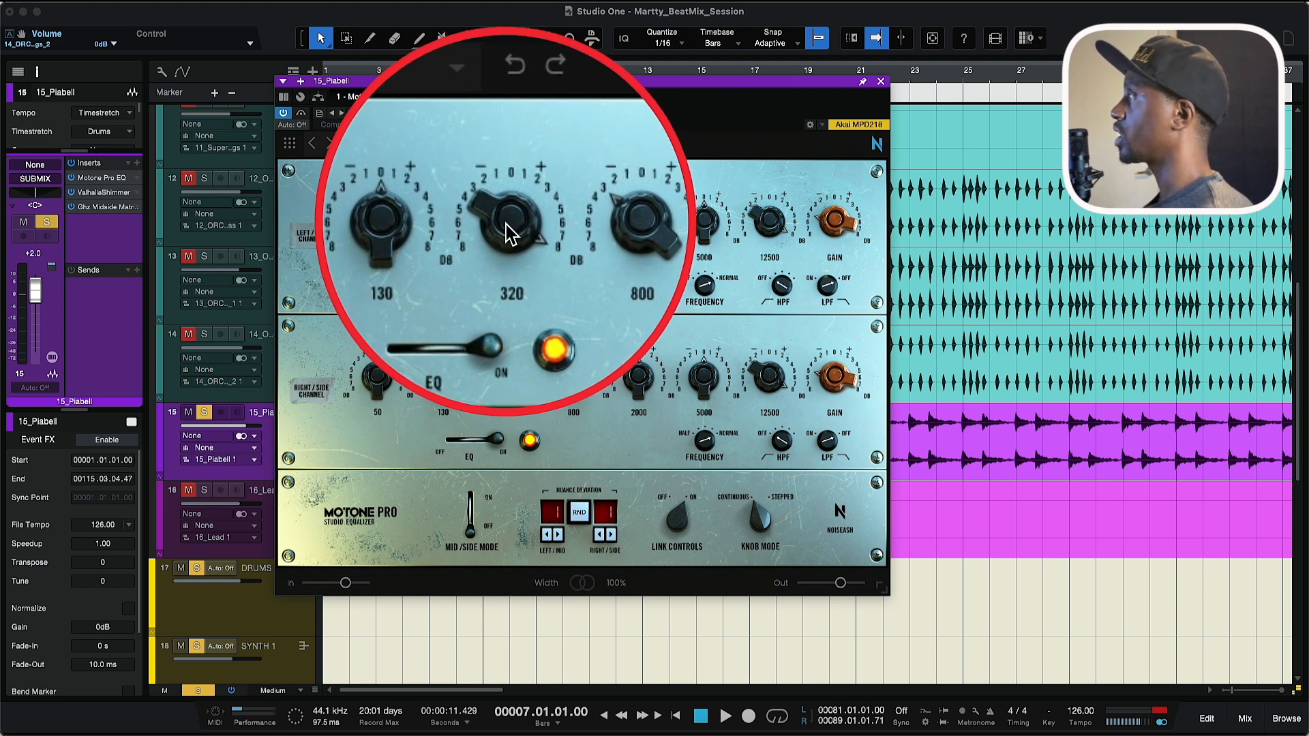
left_click(507, 229)
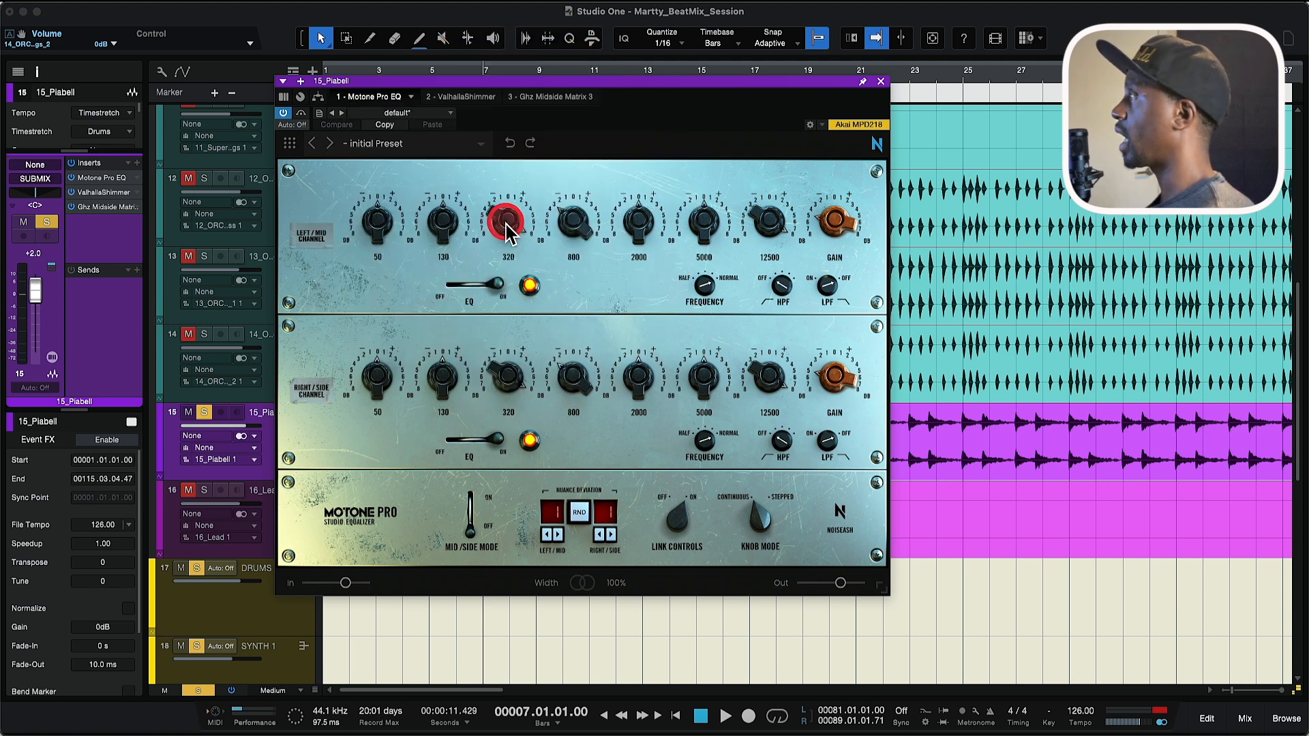
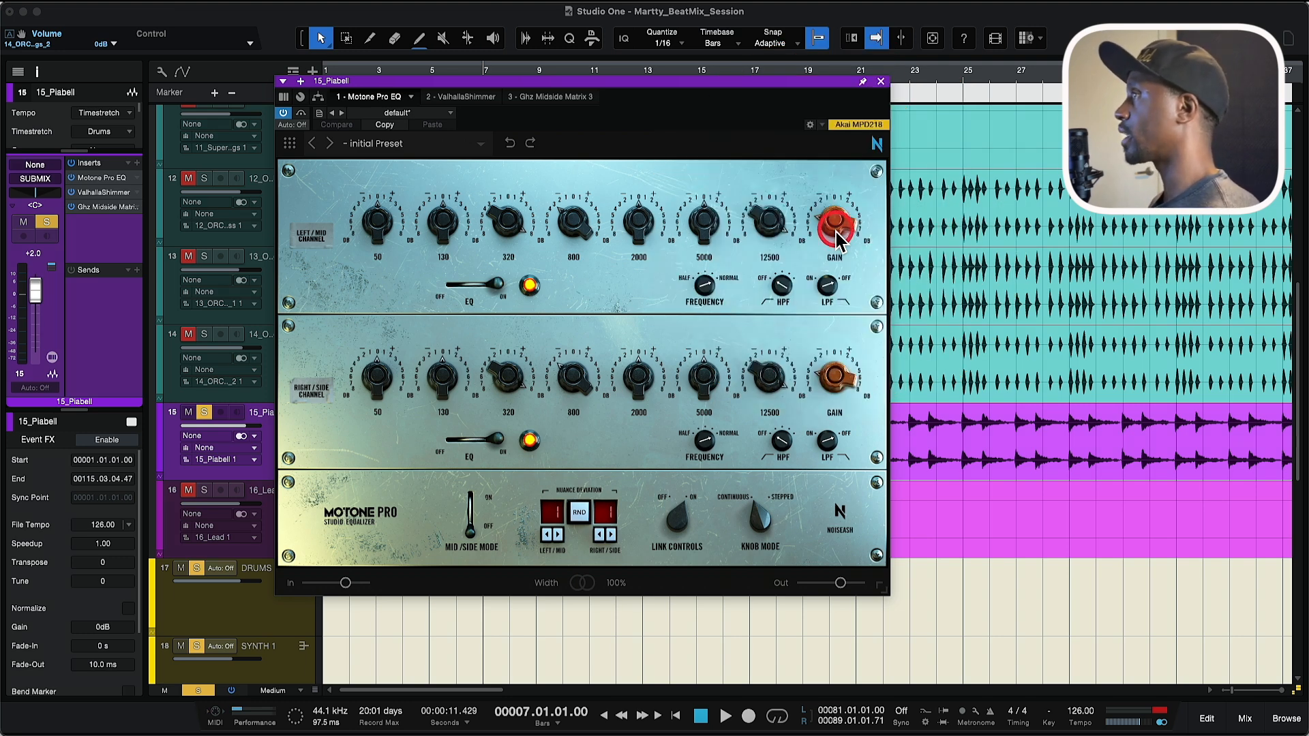
Step: Show ValhallaShimmer on 15_Piabell, place its window lower over the arrangement, bypass it and play the track
left_click(464, 98)
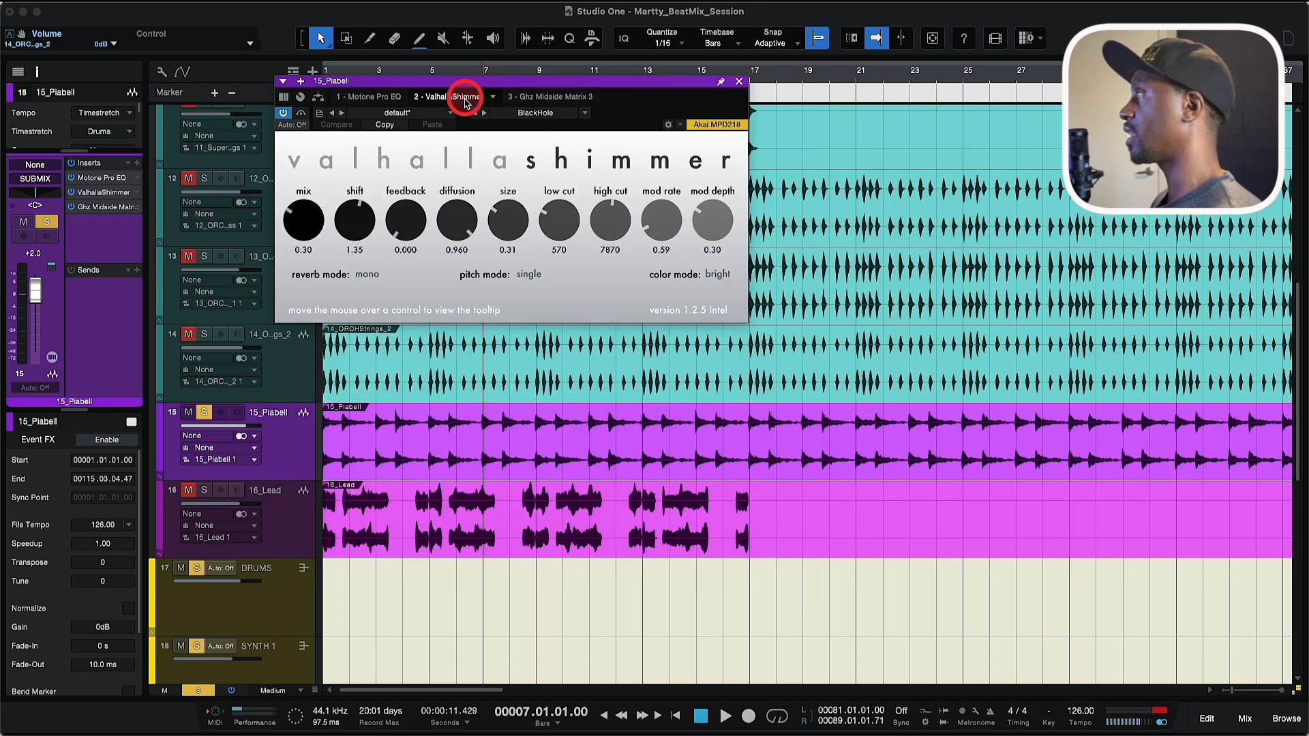
left_click_drag(474, 80, 596, 162)
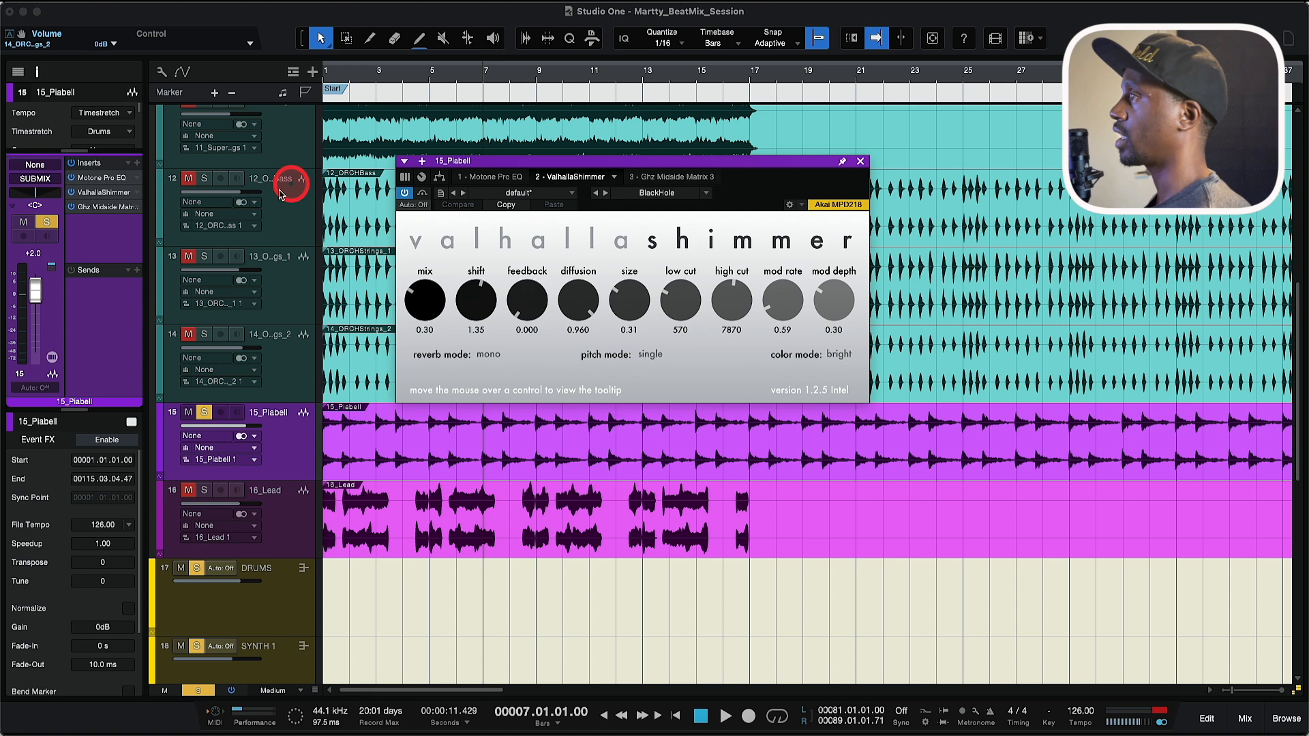
left_click(406, 198)
key("space")
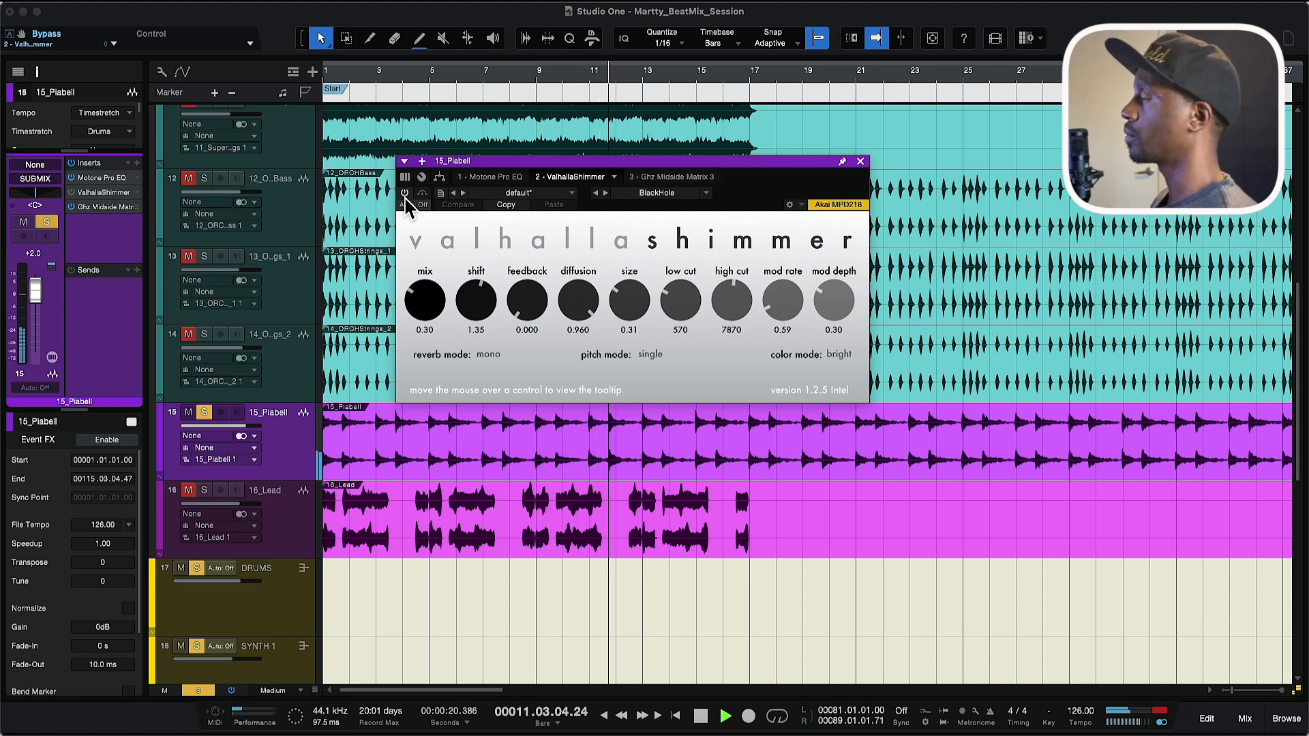
Step: Stop playback, re-enable ValhallaShimmer on 15_Piabell, and replay the track from bar 7 for comparison
key("space")
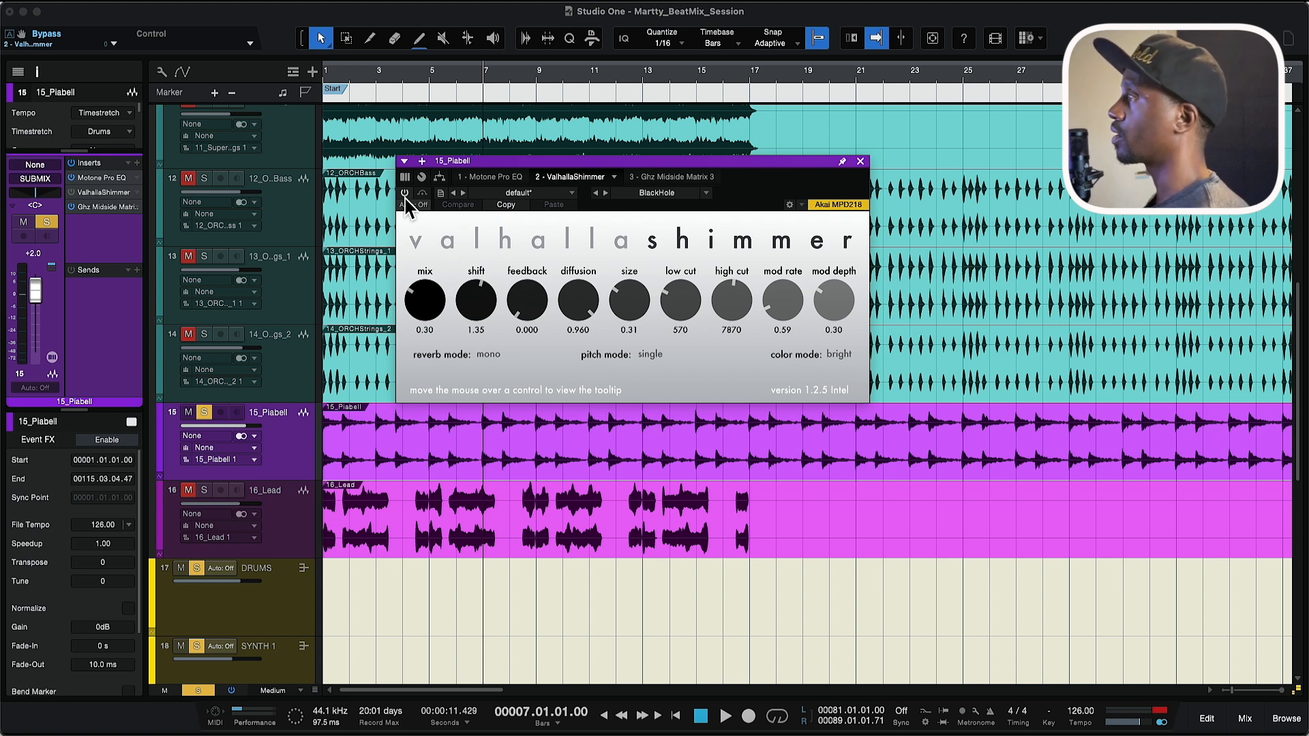
left_click(405, 195)
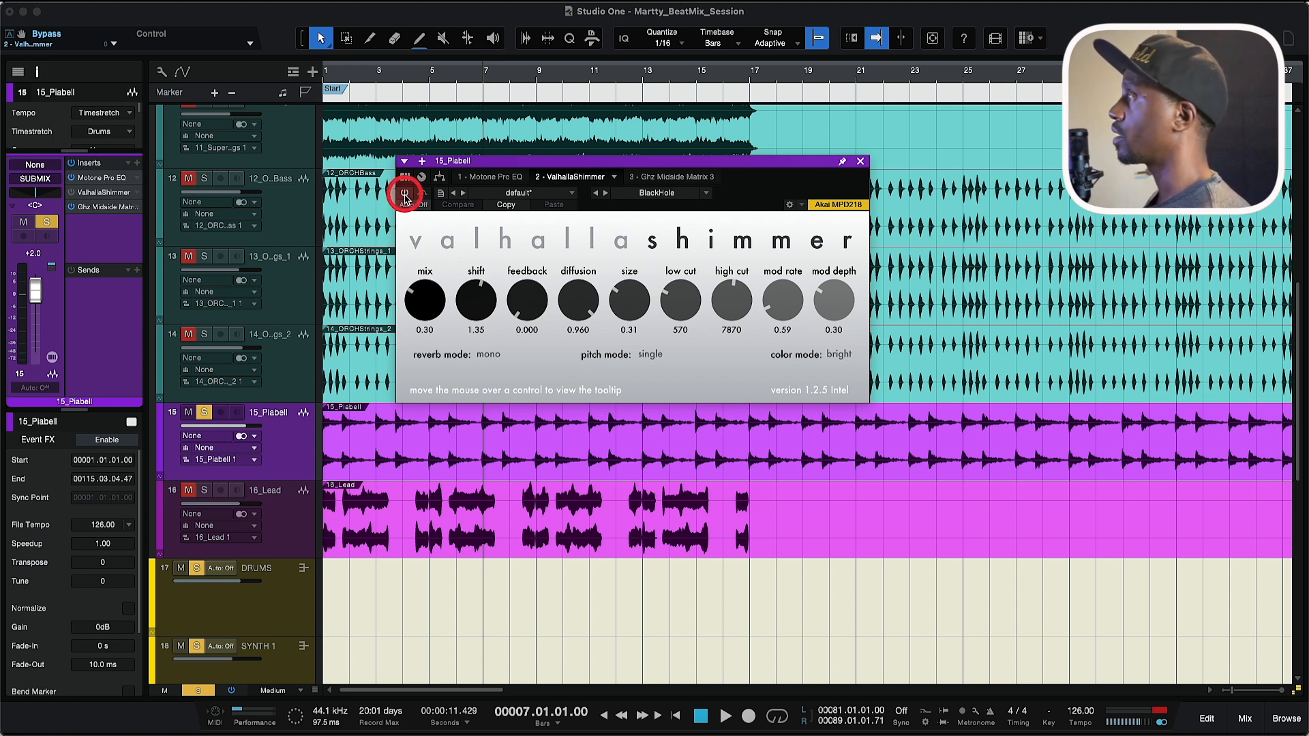
key("space")
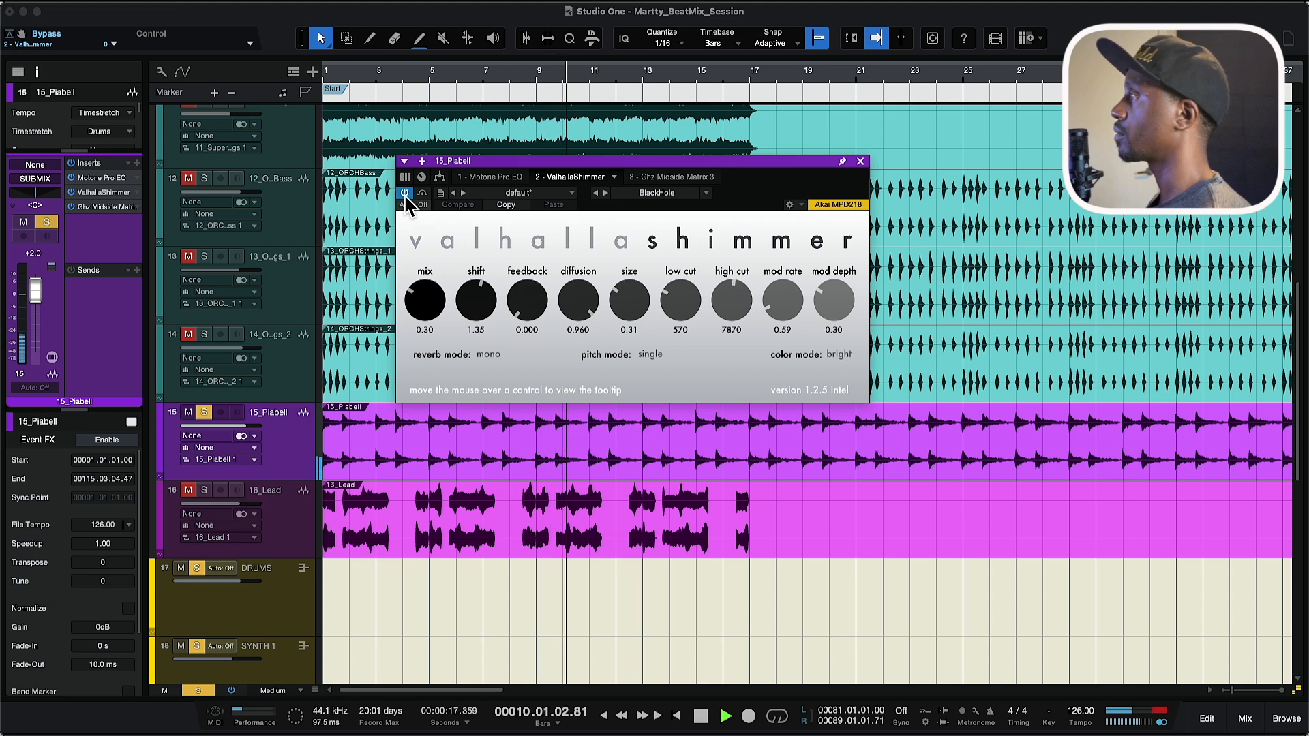
key("space")
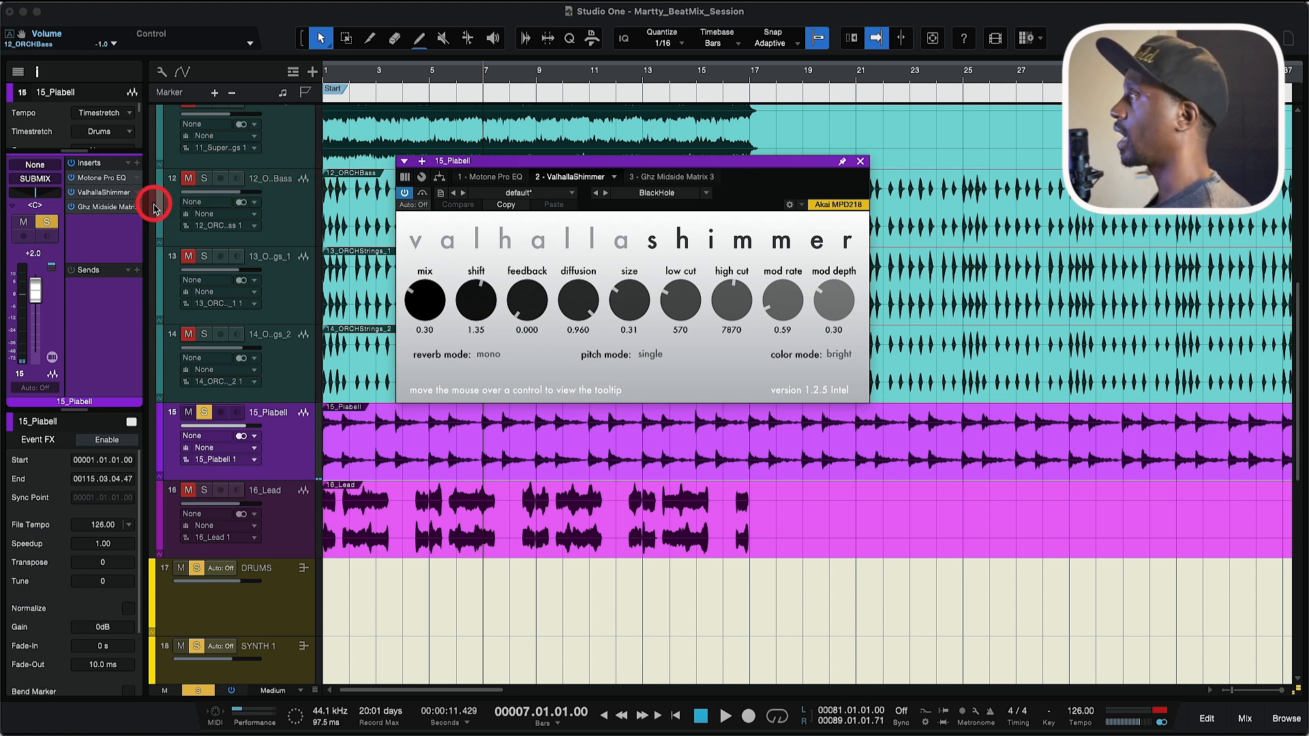
Step: Show Ghz Midside Matrix 3 on 15_Piabell, shift its window slightly, and play the track from bar 7 with the plug-in bypassed
left_click(665, 178)
left_click_drag(639, 164, 676, 171)
key("ctrl+alt+z")
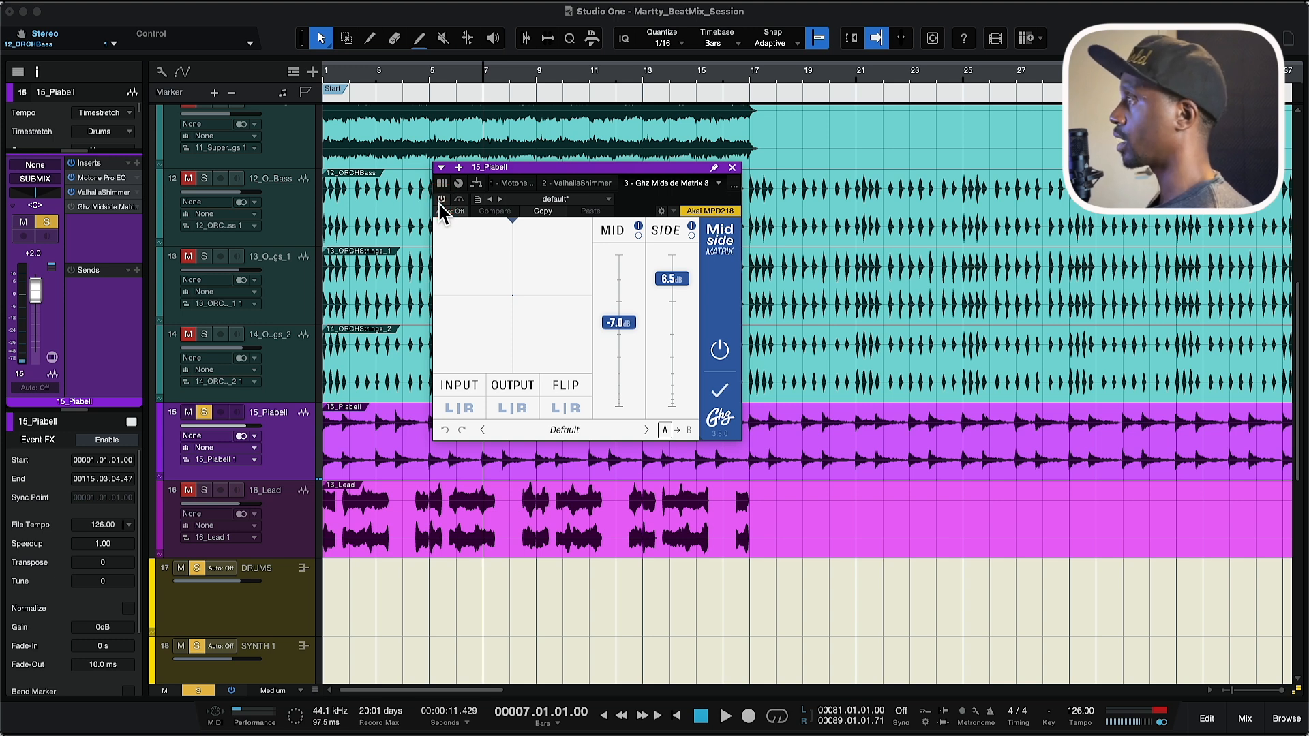
key("space")
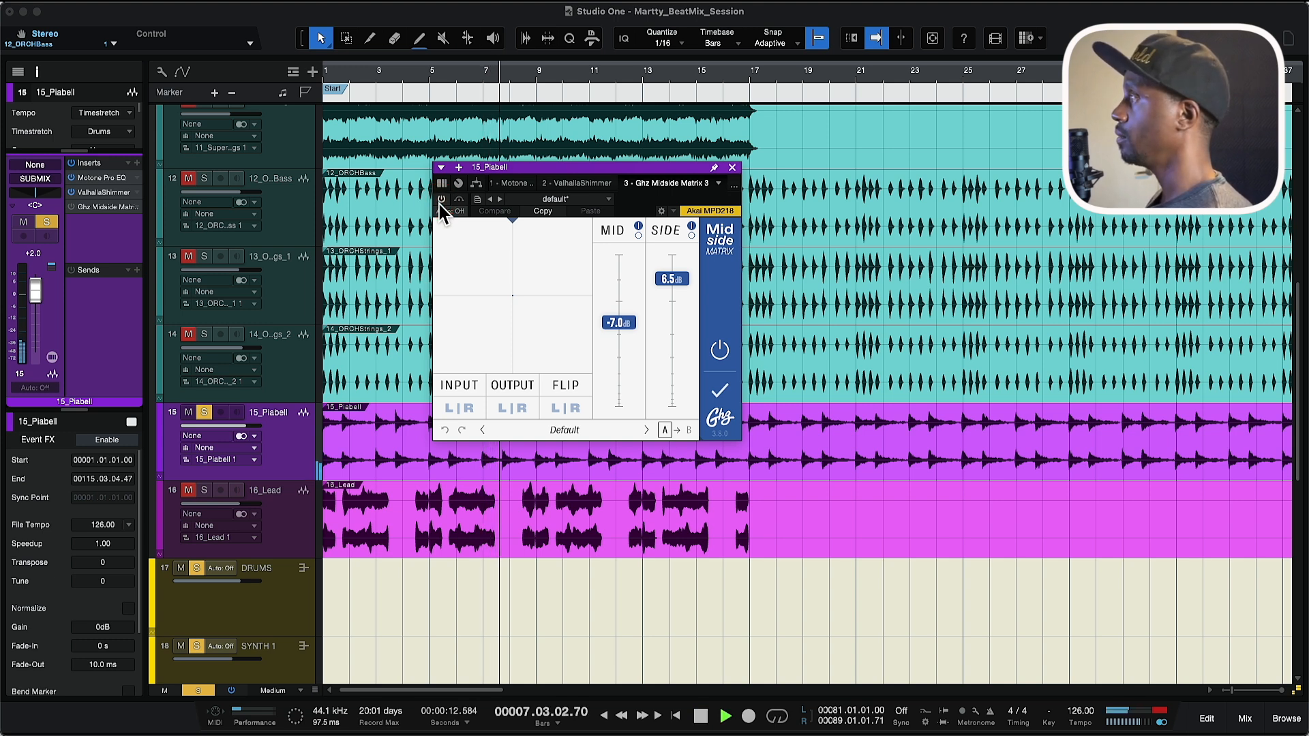
left_click(441, 201)
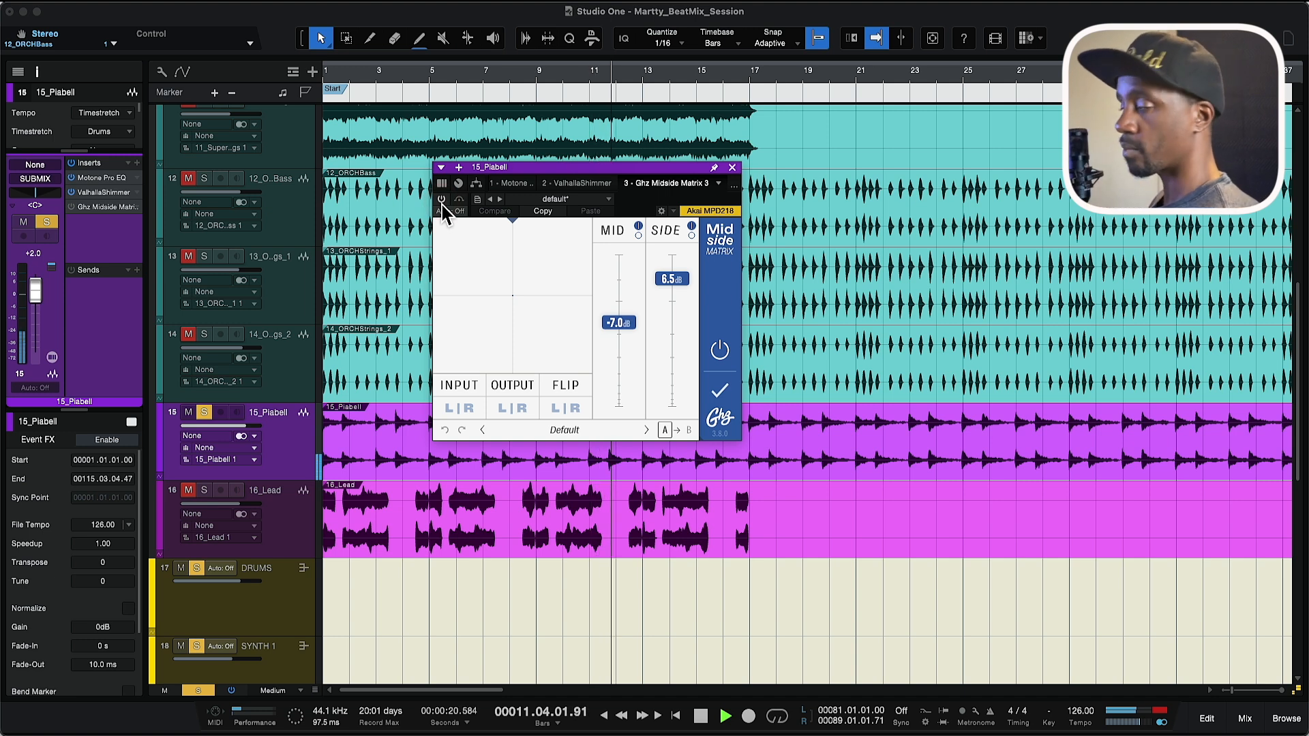
left_click(442, 200)
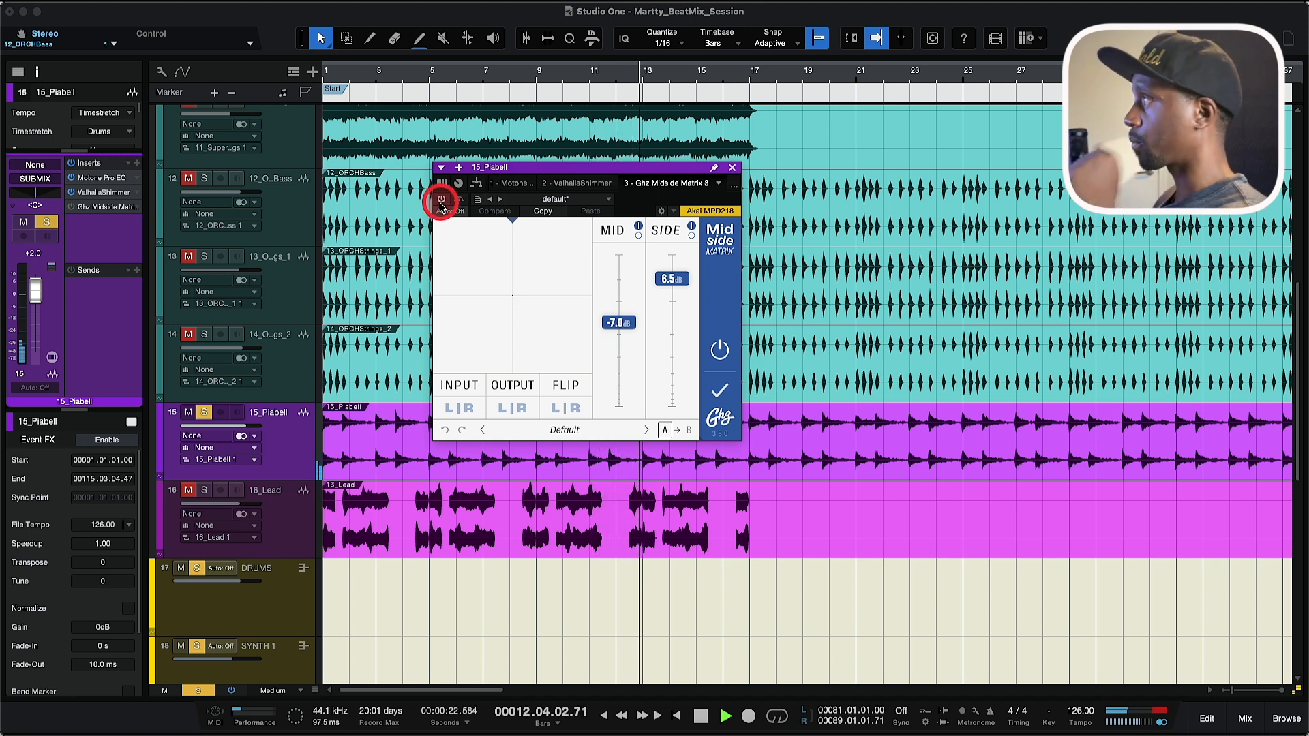
key("space")
Step: Re-enable Ghz Midside Matrix 3, replay 15_Piabell from bar 7 for comparison, and close the plug-in window
left_click(442, 199)
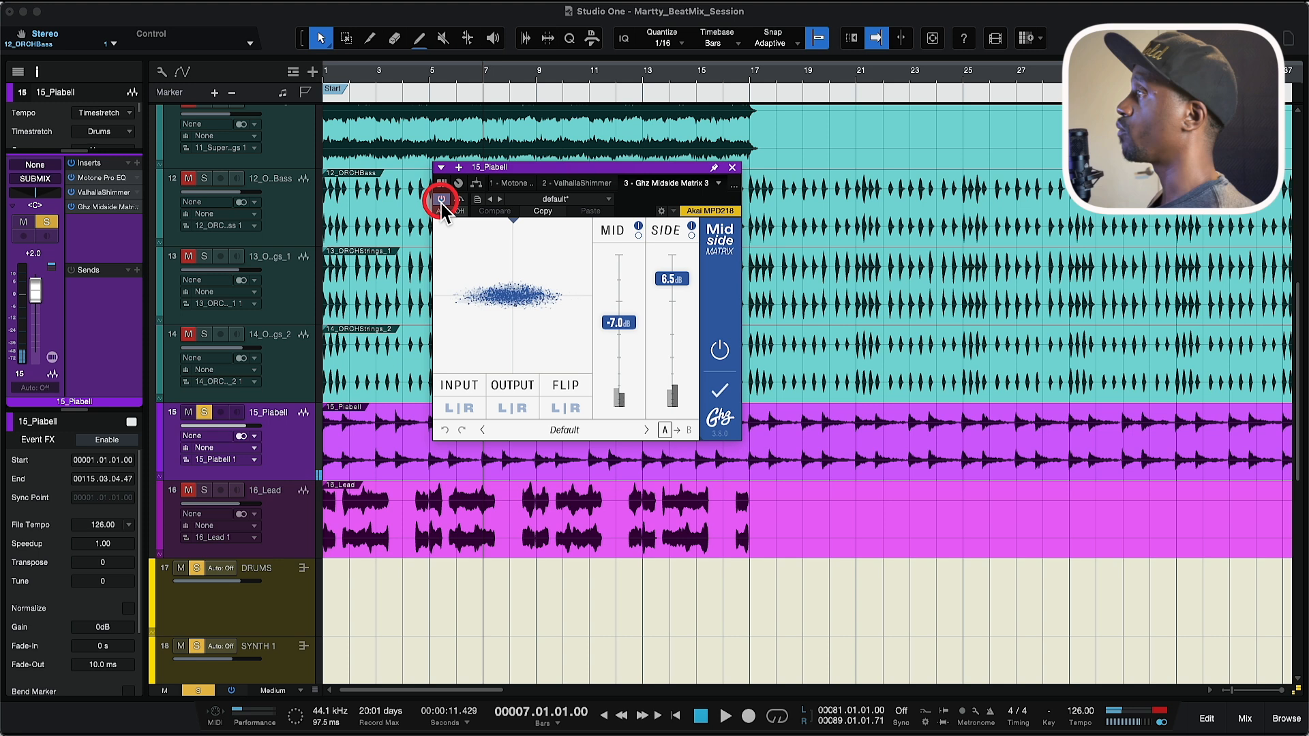
key("space")
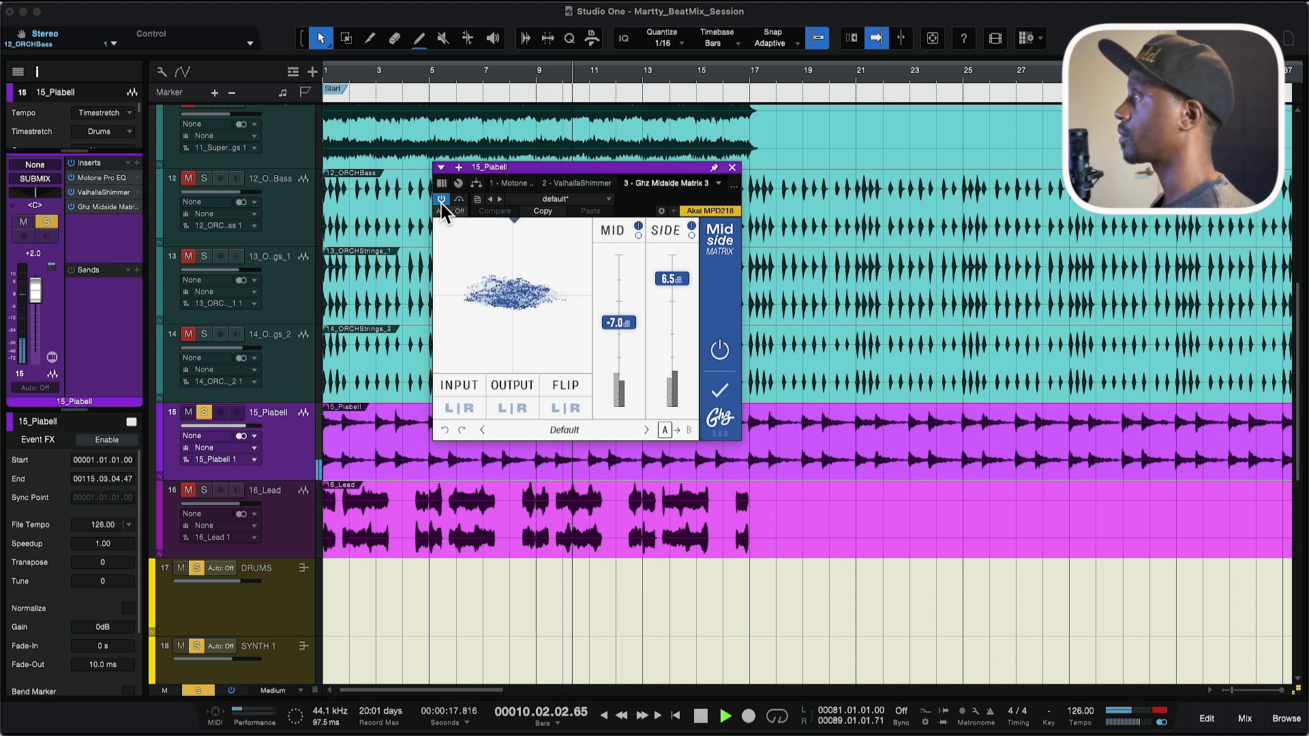
key("space")
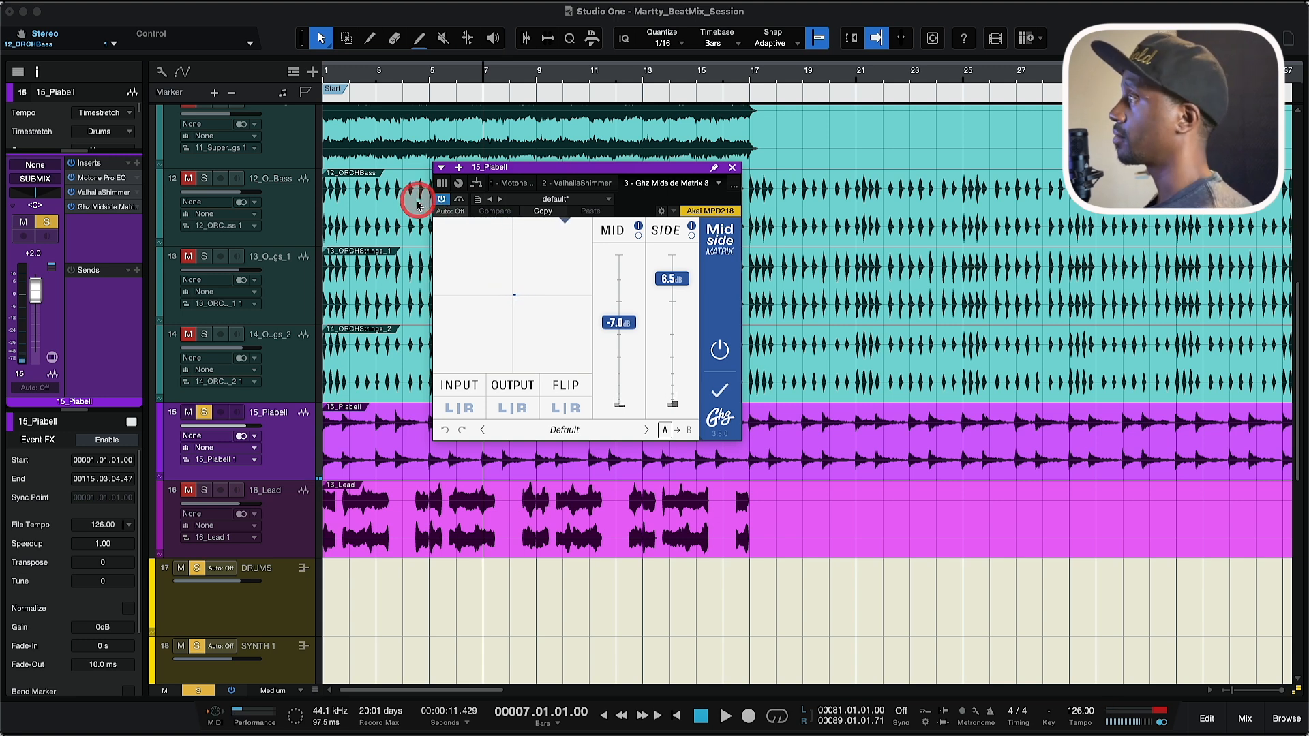
left_click(733, 168)
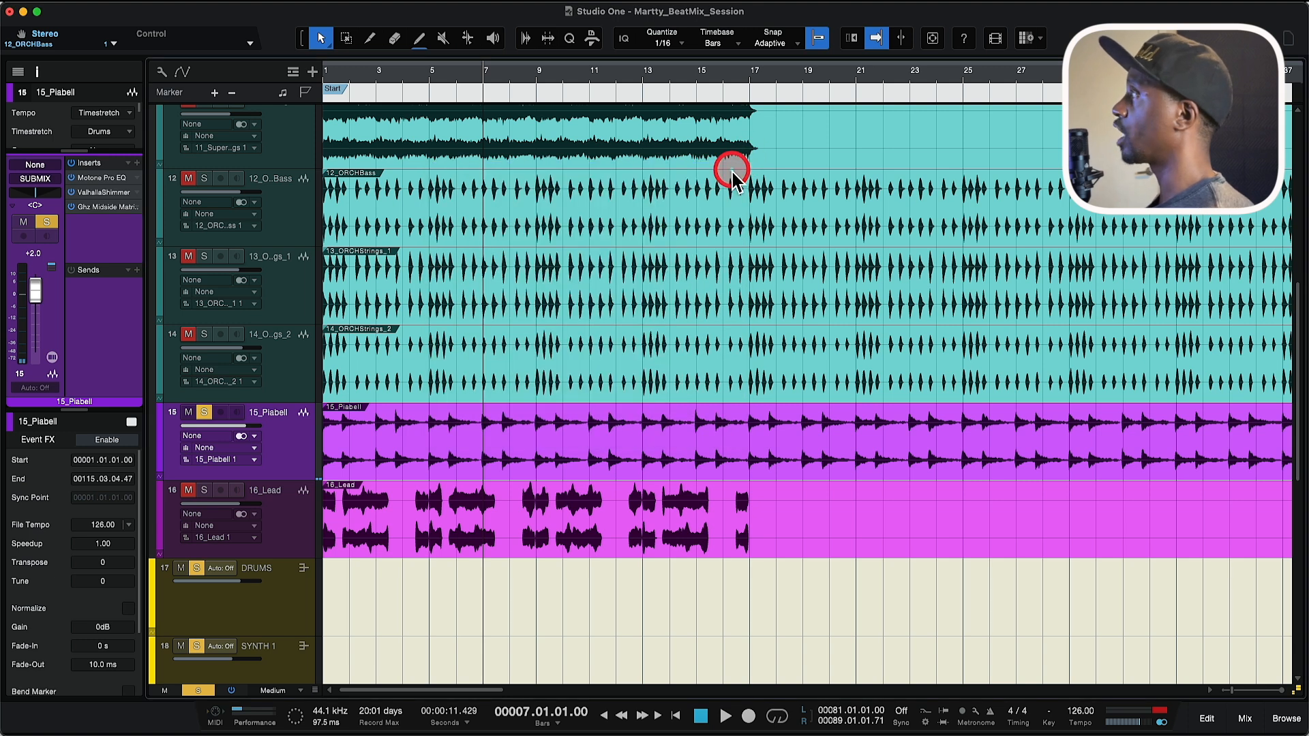
Step: Switch the solo from 15_Piabell to 16_Lead, set the playback start to bar 4 beat 4, and select the 16_Lead track
left_click(204, 412)
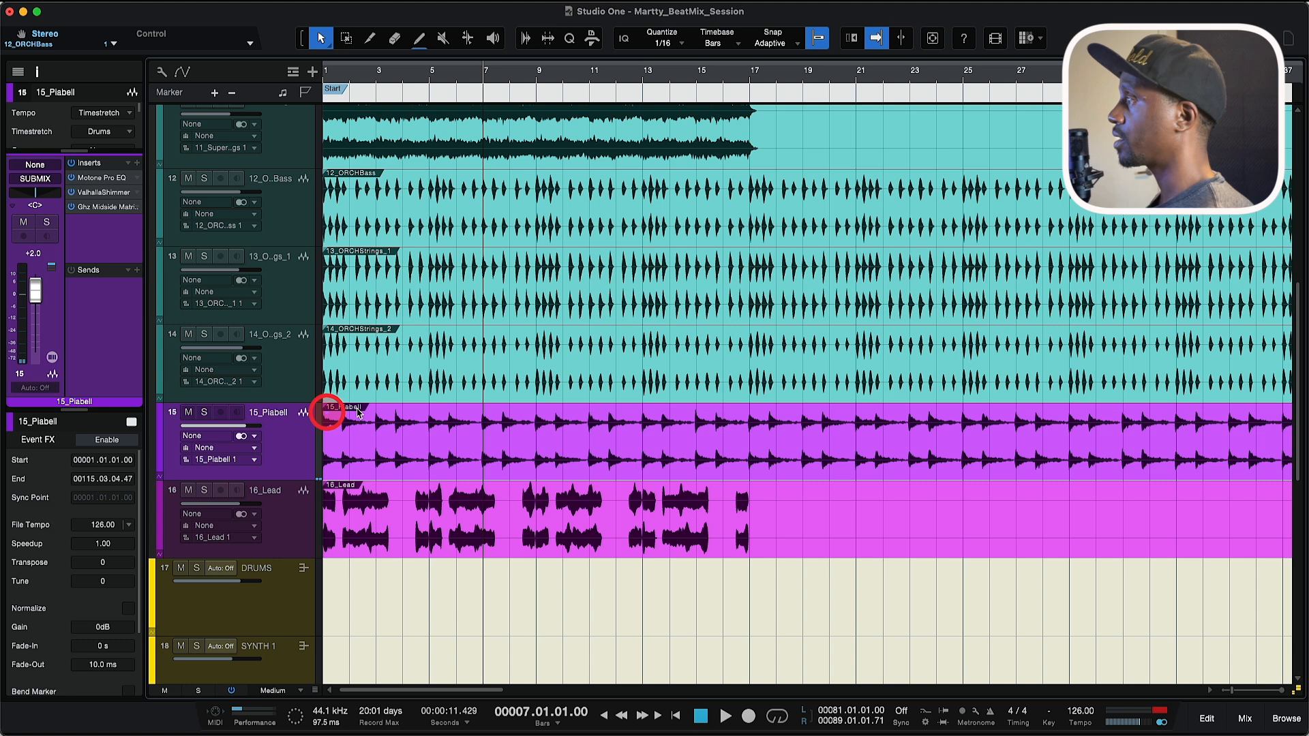
left_click(203, 490)
left_click(422, 72)
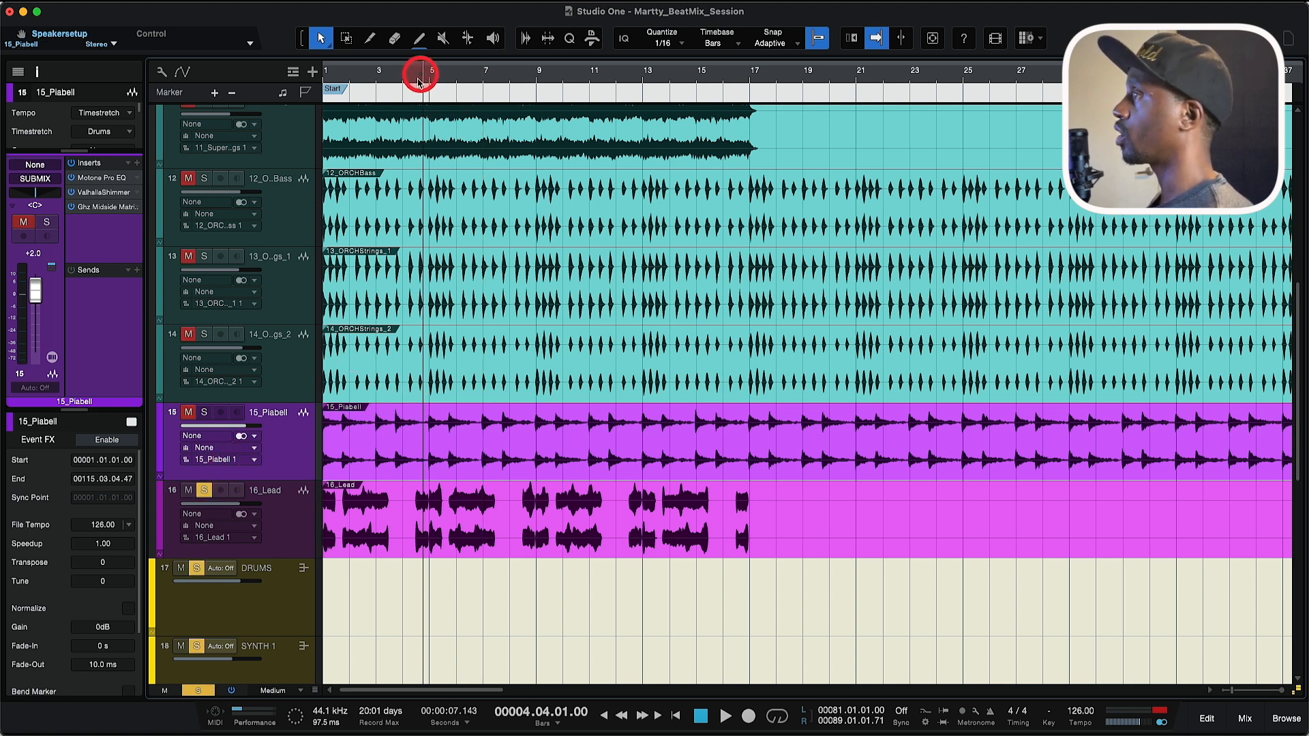
left_click(297, 523)
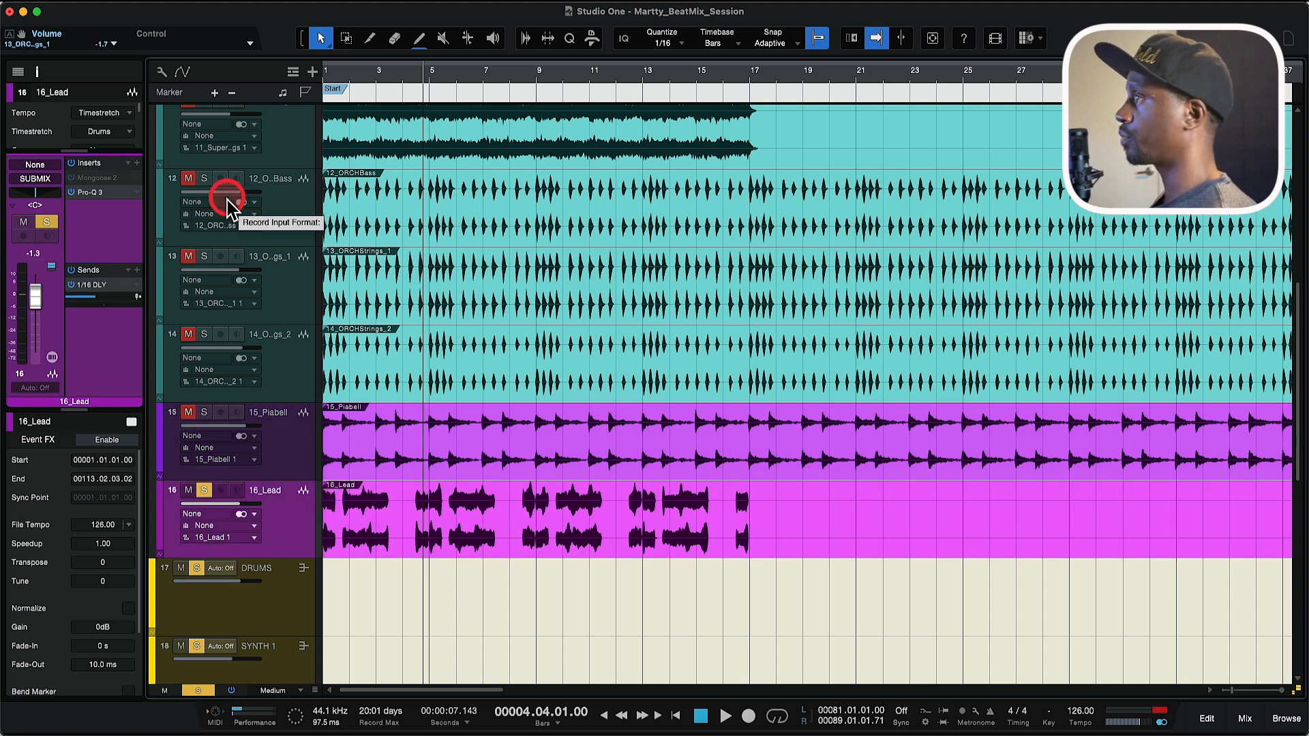
Step: Open Pro-Q 3 on 16_Lead, move its window clear of the channel strip, and select the dynamic band around 505 Hz
left_click(99, 193)
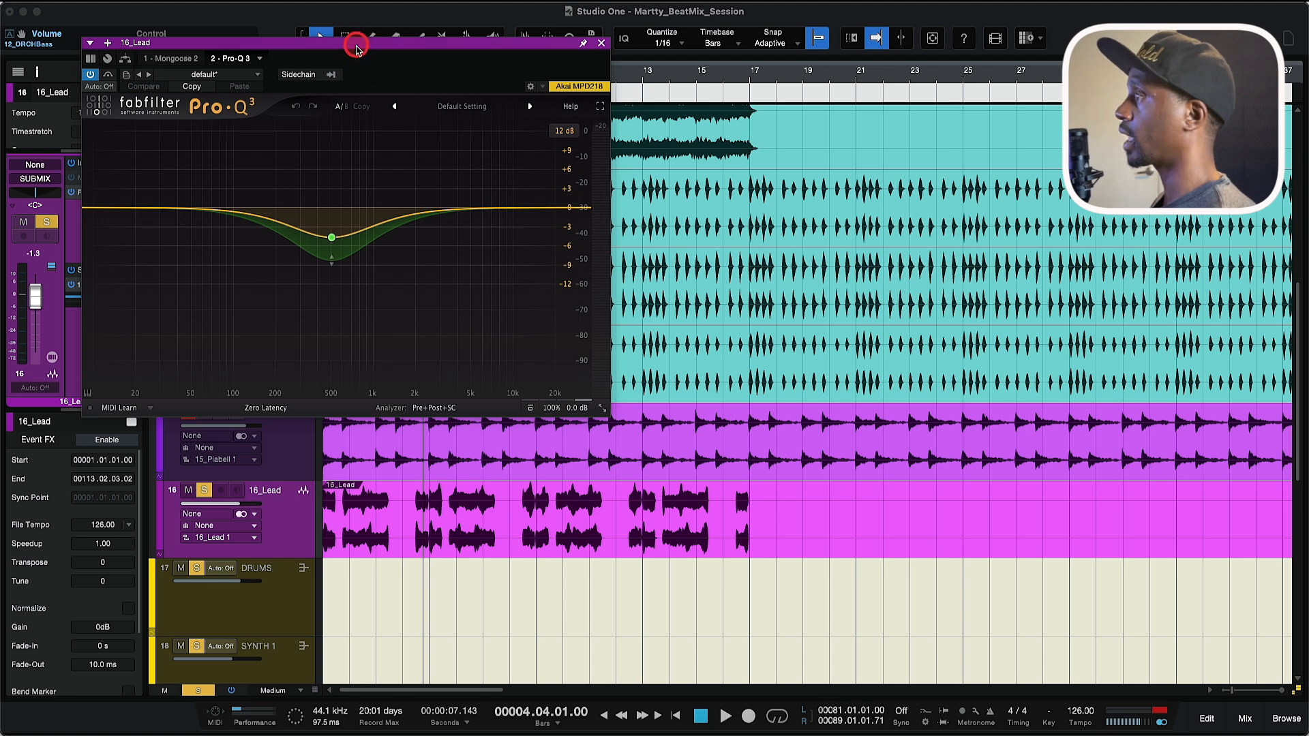
left_click_drag(357, 42, 578, 69)
left_click(543, 263)
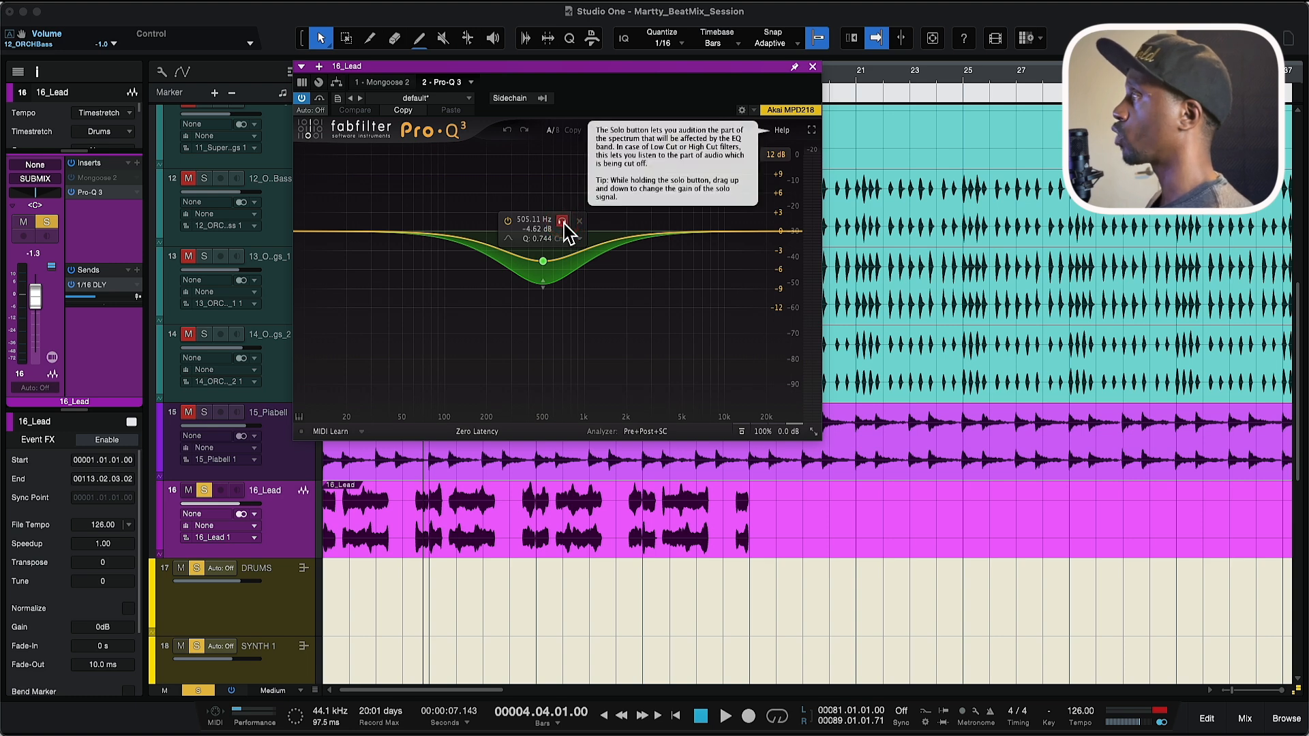
Step: Audition the soloed Pro-Q 3 band around 505 Hz while 16_Lead plays, compare with the full signal, and stop playback
left_click(562, 222)
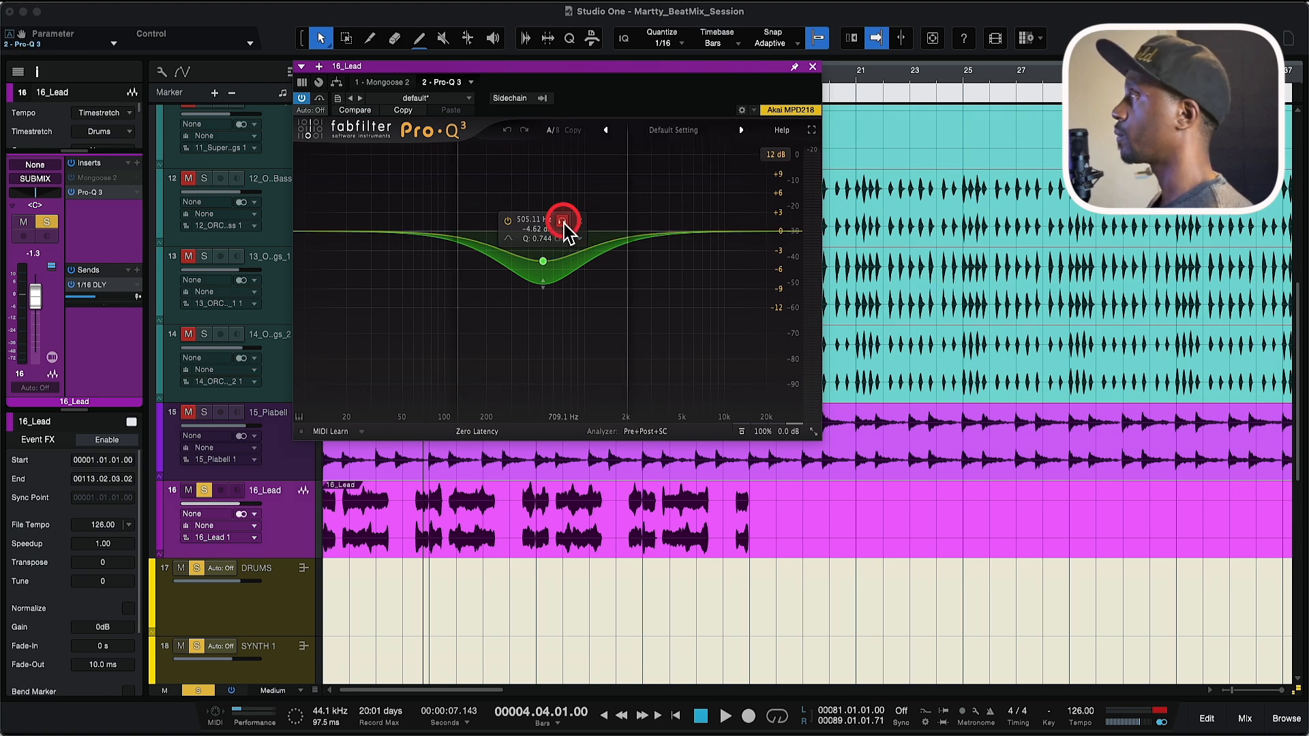
key("space")
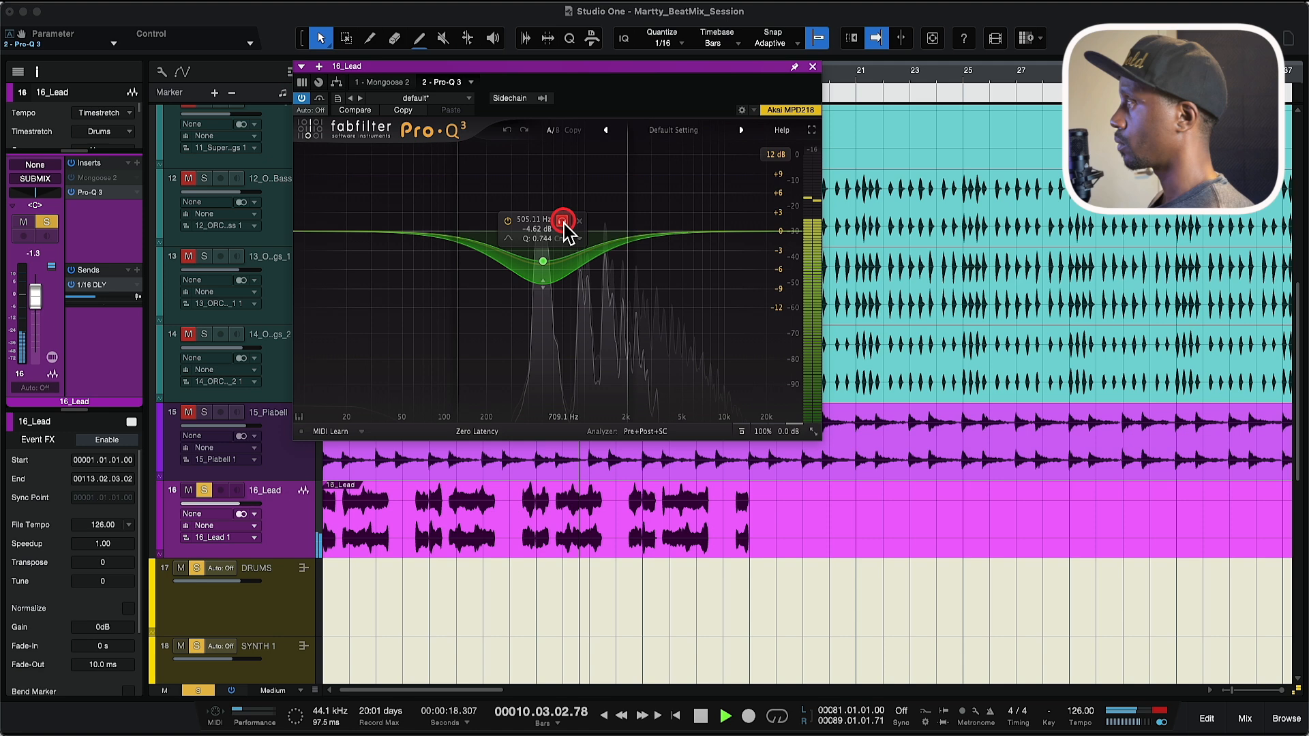
key("space")
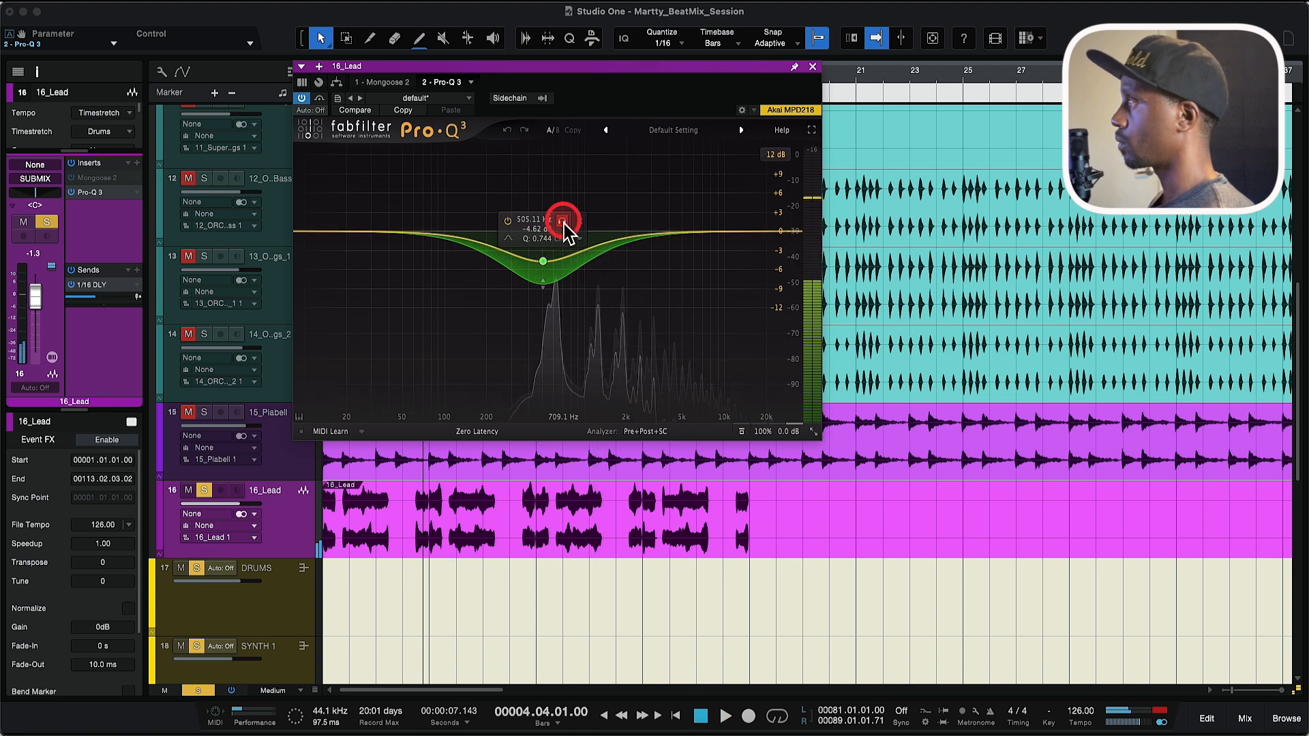
key("space")
key("space")
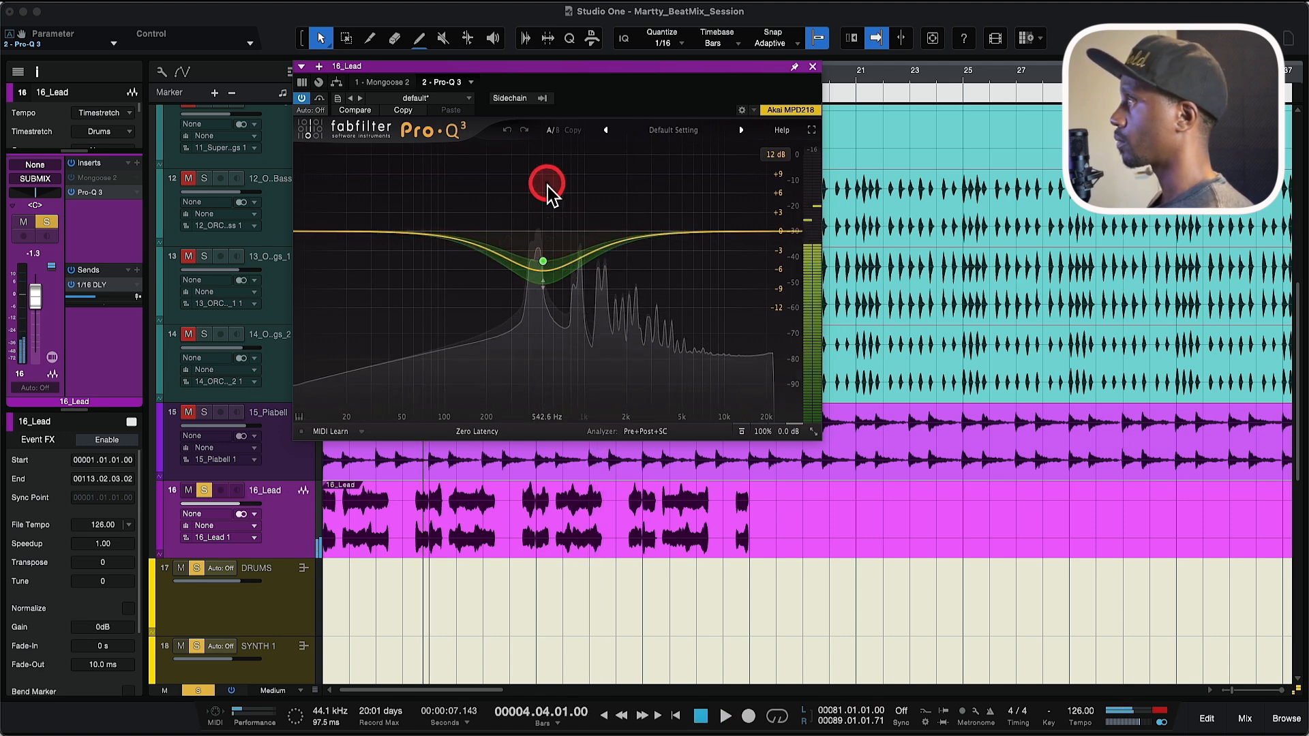
Step: Bypass Pro-Q 3 on 16_Lead, play the track from bar 4 beat 4, and stop playback
left_click(302, 98)
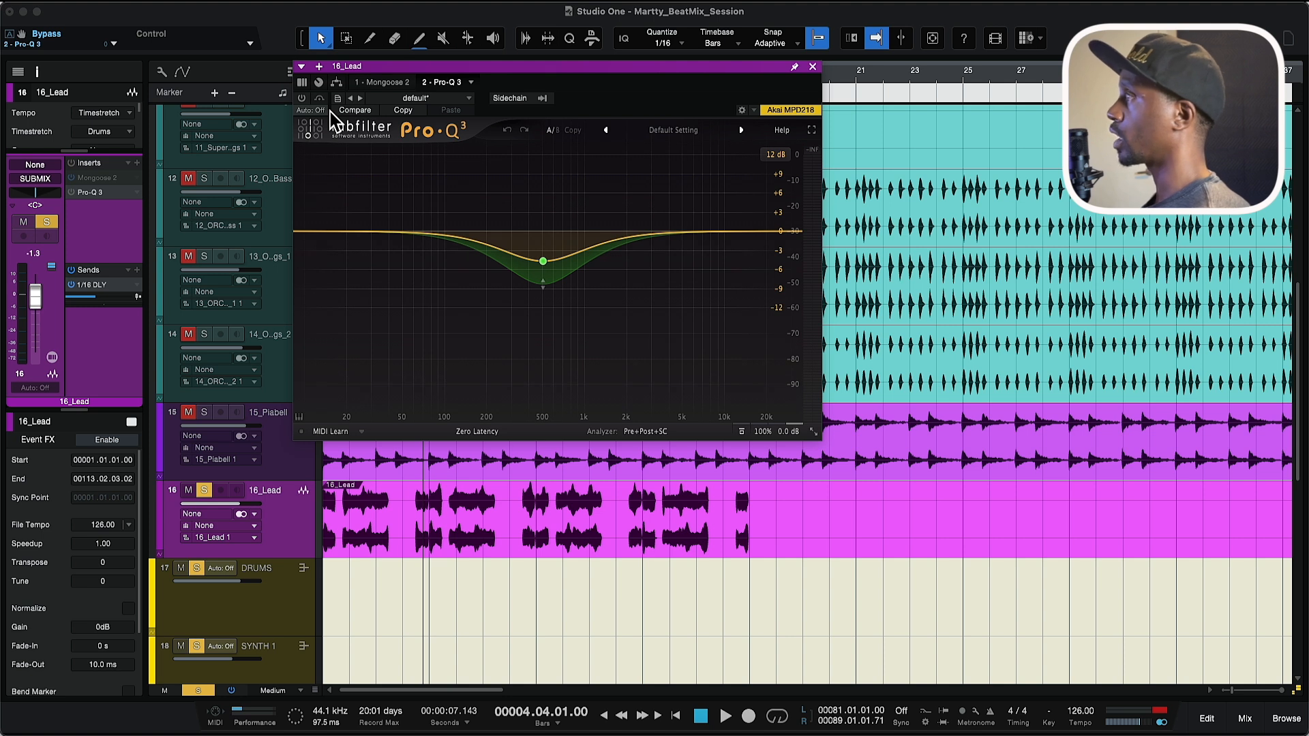
key("space")
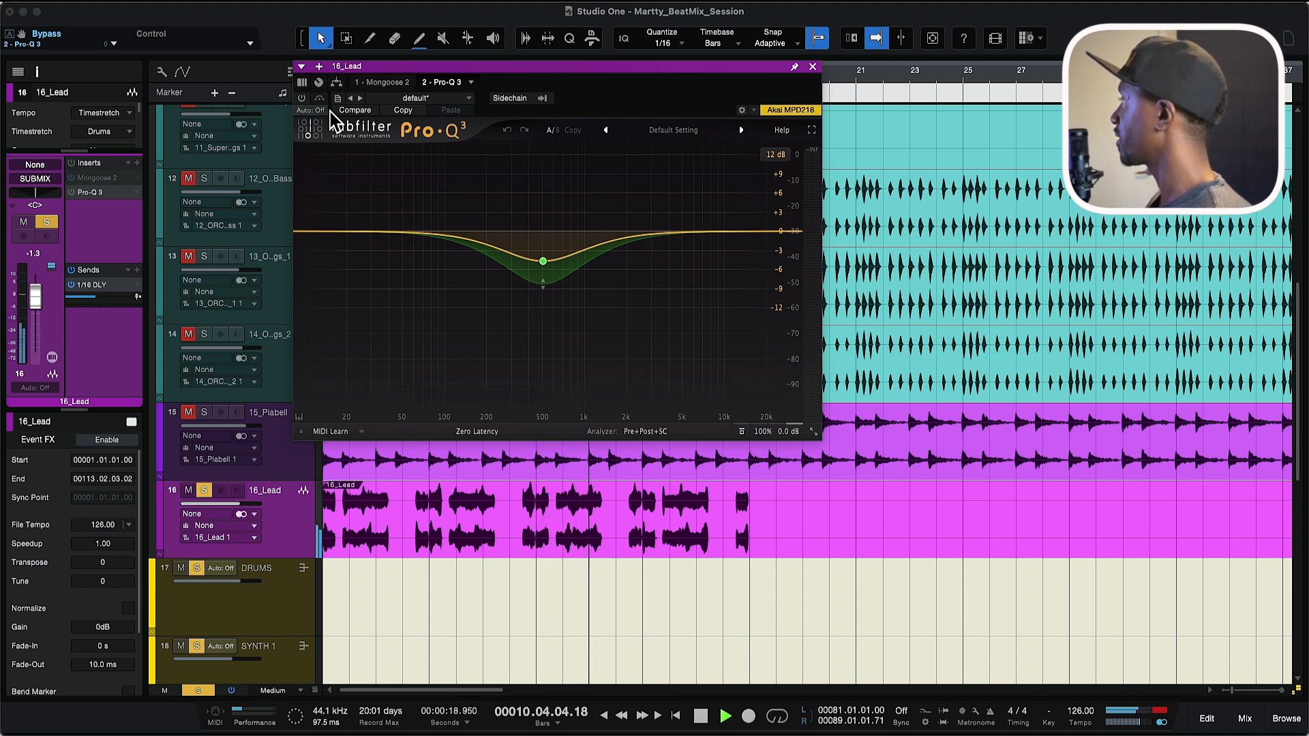
key("space")
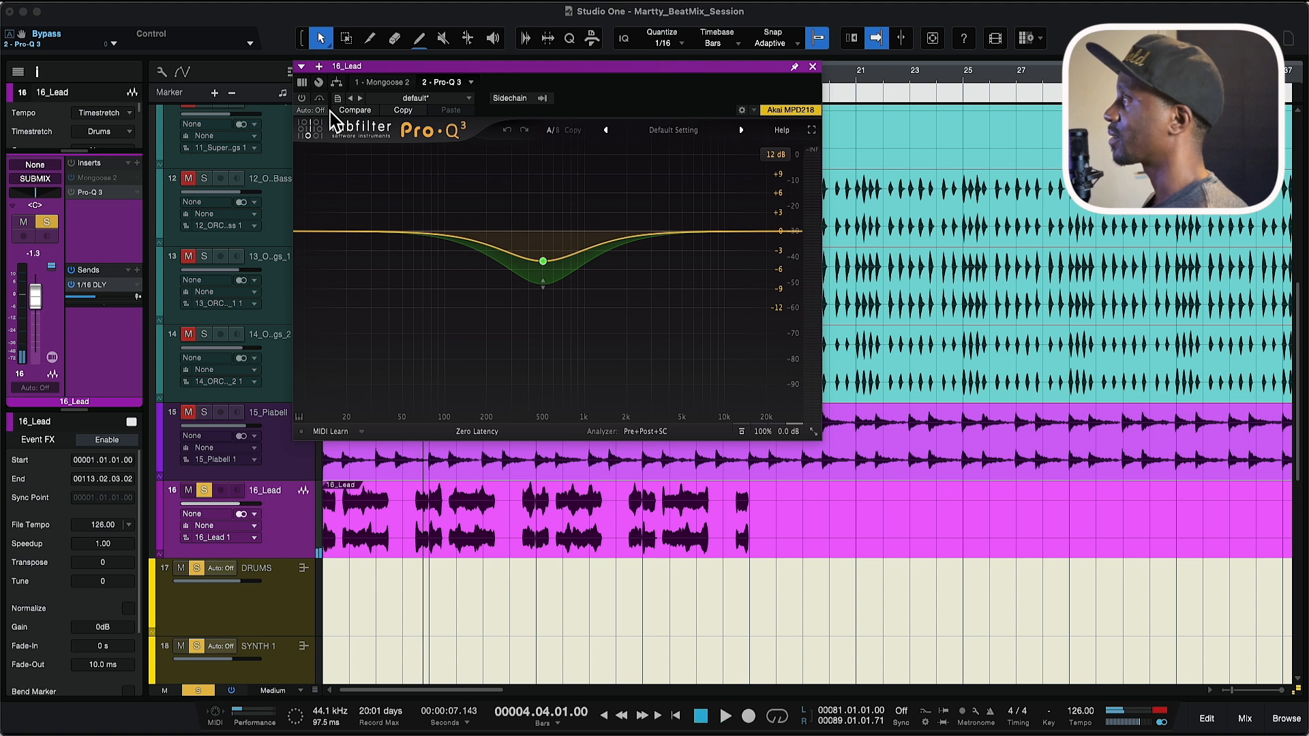
Step: Move the Pro-Q 3 window lower over the arrangement and examine the frequency, gain and Q of its single band
mouse_move(591, 257)
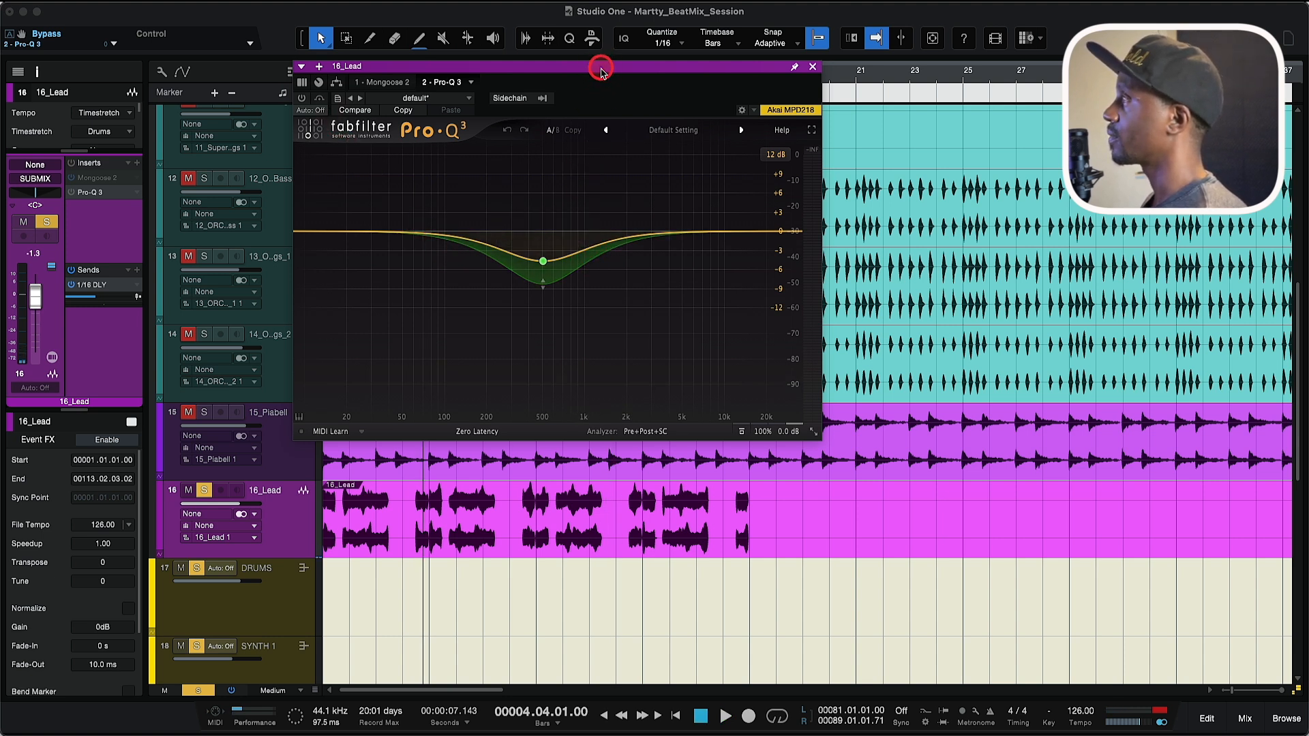
left_click_drag(601, 72, 630, 83)
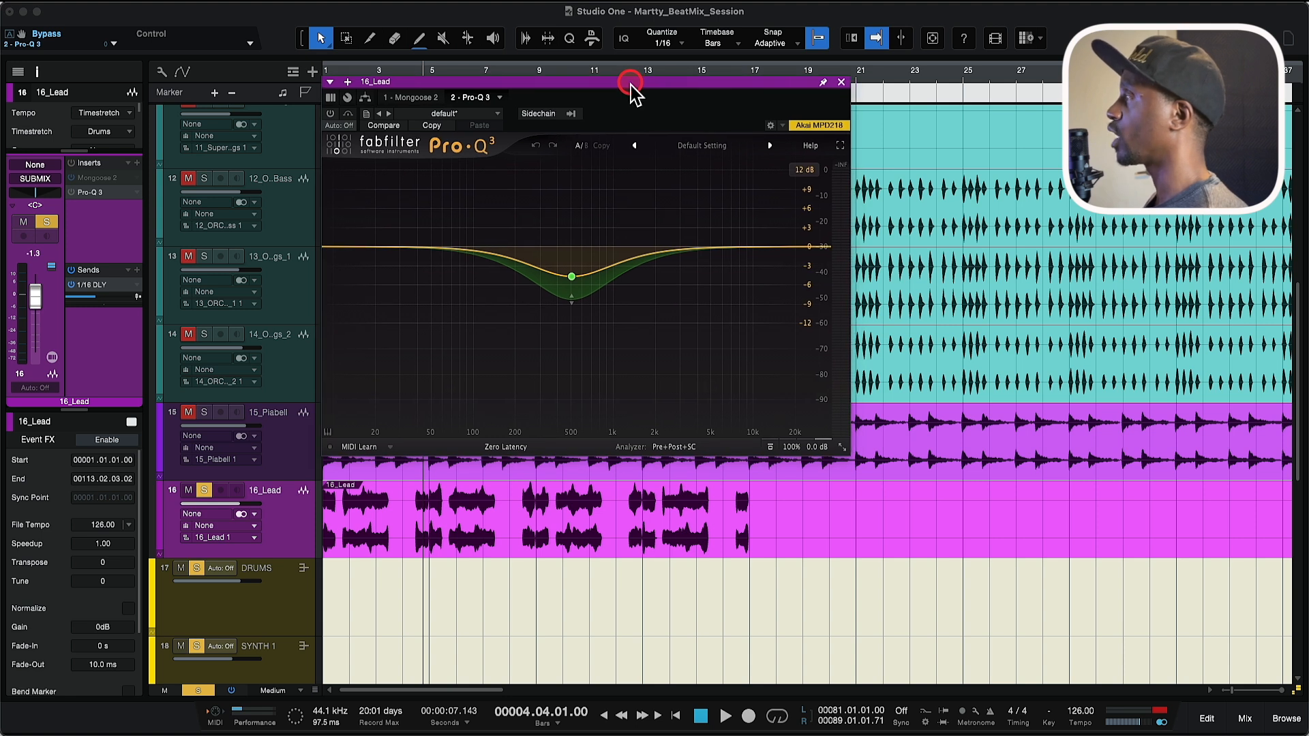
left_click_drag(630, 82, 630, 85)
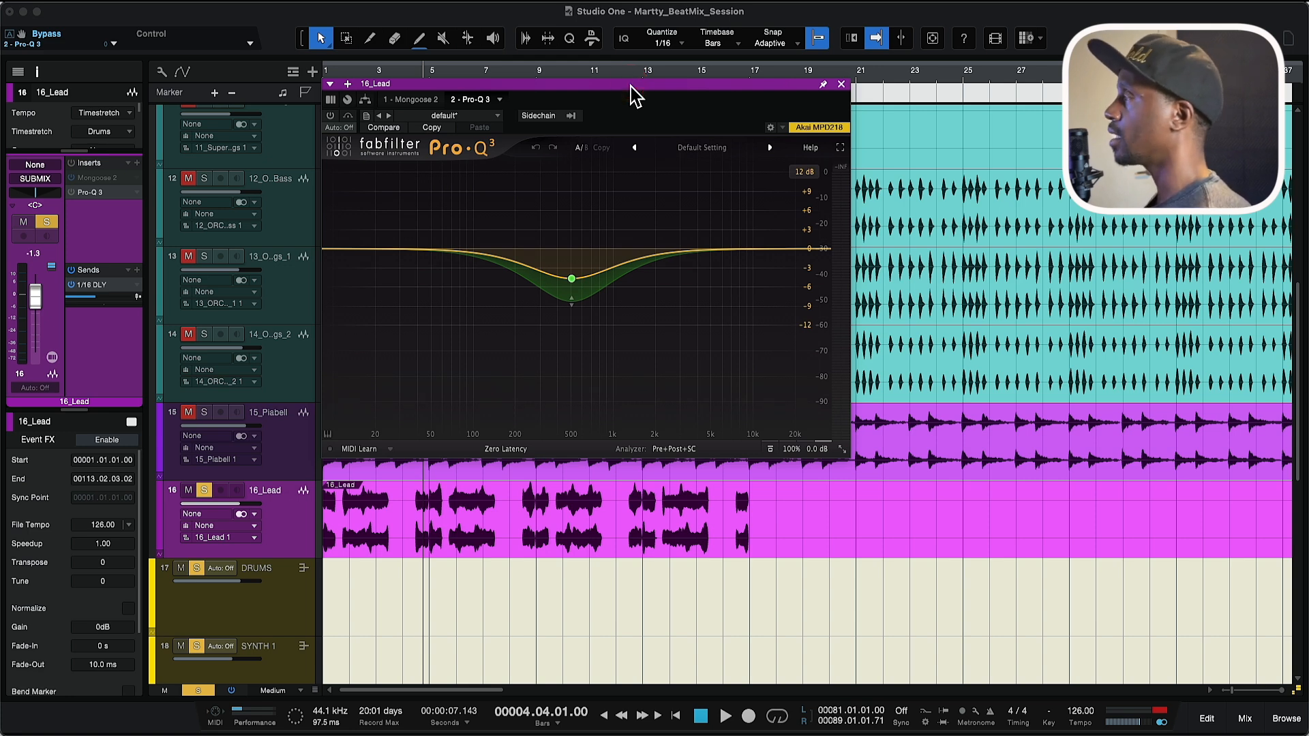
mouse_move(631, 87)
left_mouse_down()
mouse_move(646, 74)
mouse_move(648, 104)
left_mouse_up()
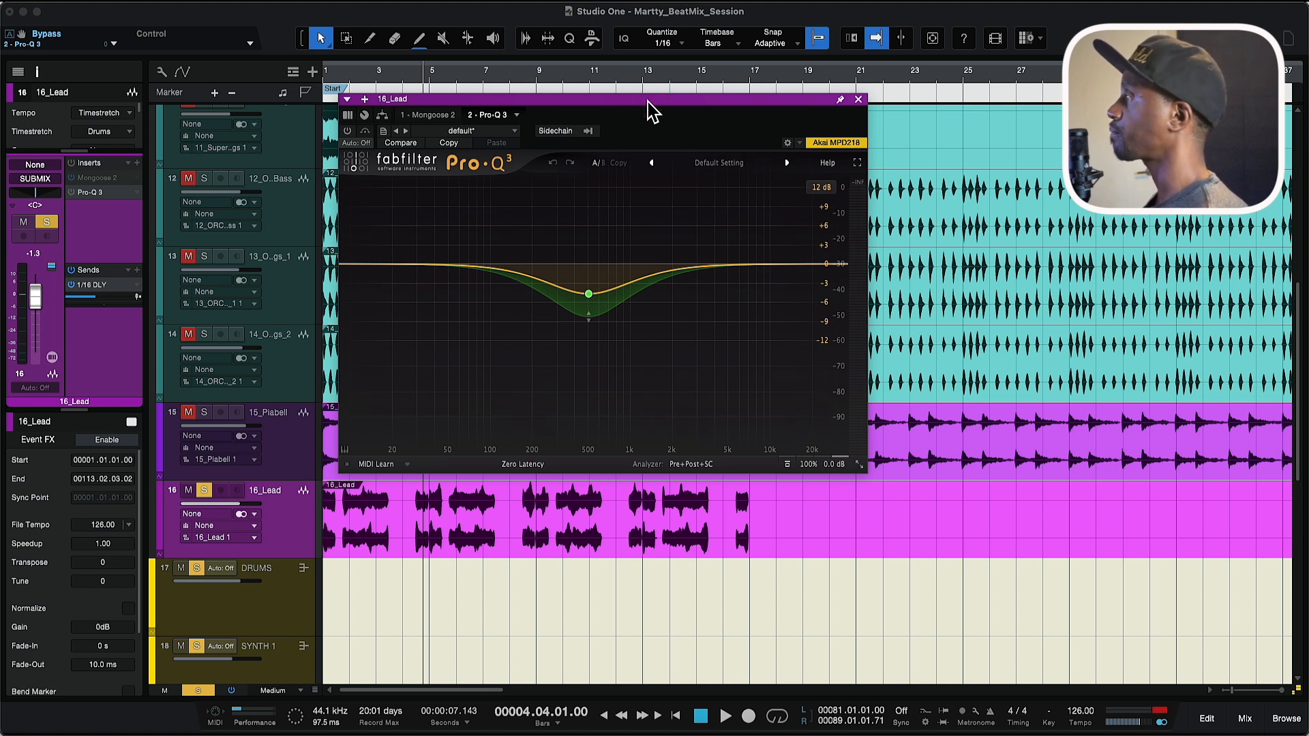
left_click(649, 99)
left_click(588, 294)
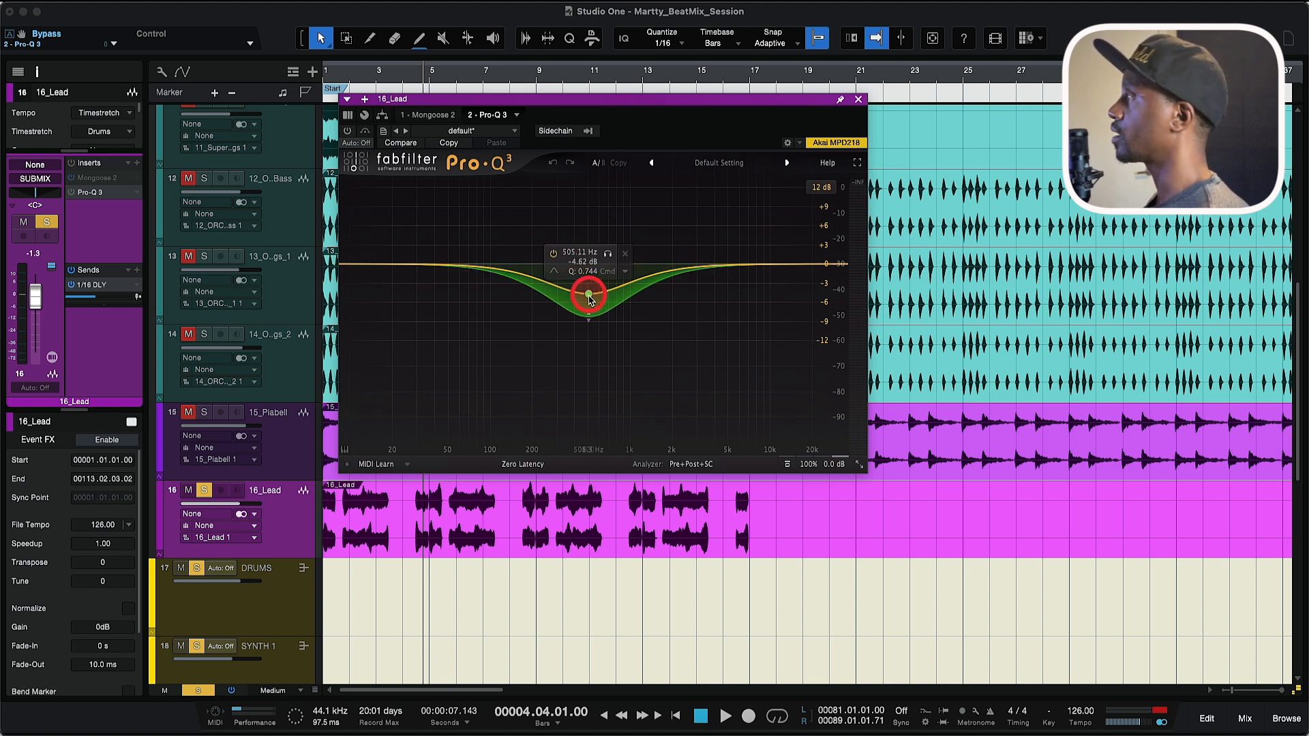
Step: Re-enable Pro-Q 3 on 16_Lead, replay the track from bar 4 beat 4 for comparison, and close the plug-in window
left_click(347, 131)
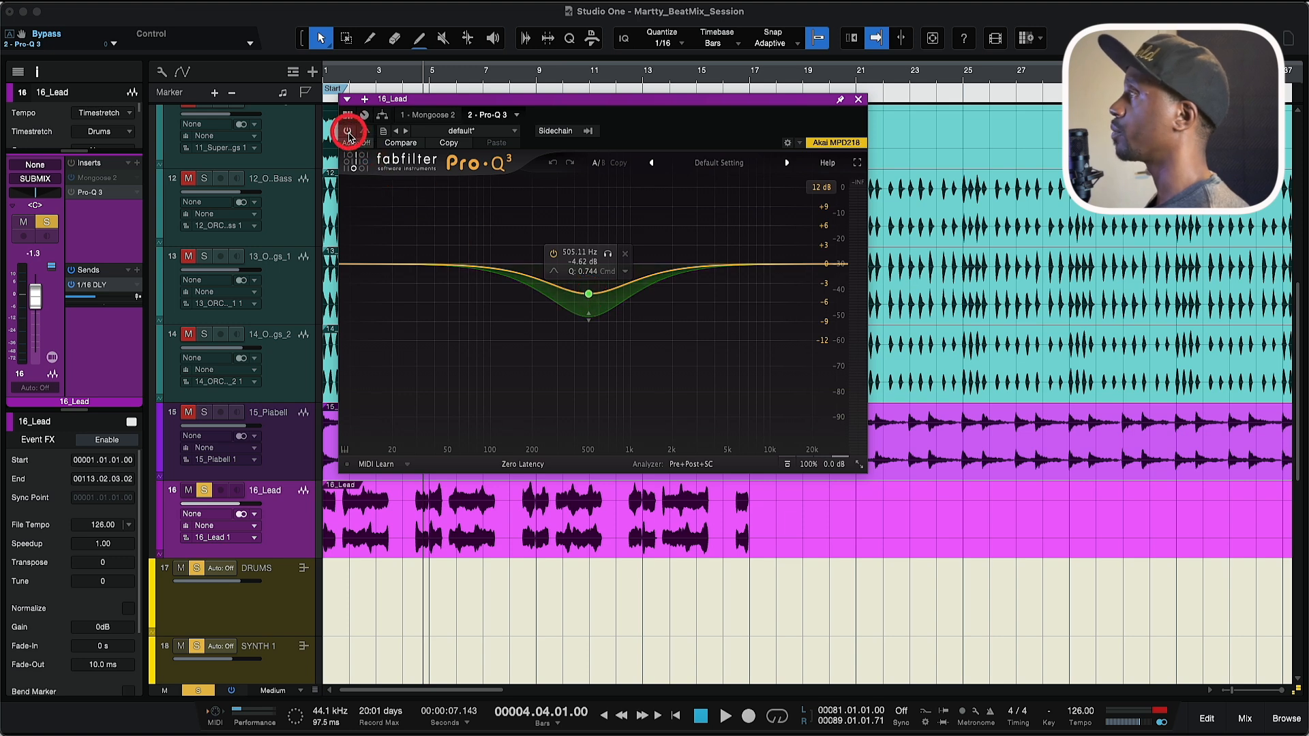
left_click(380, 174)
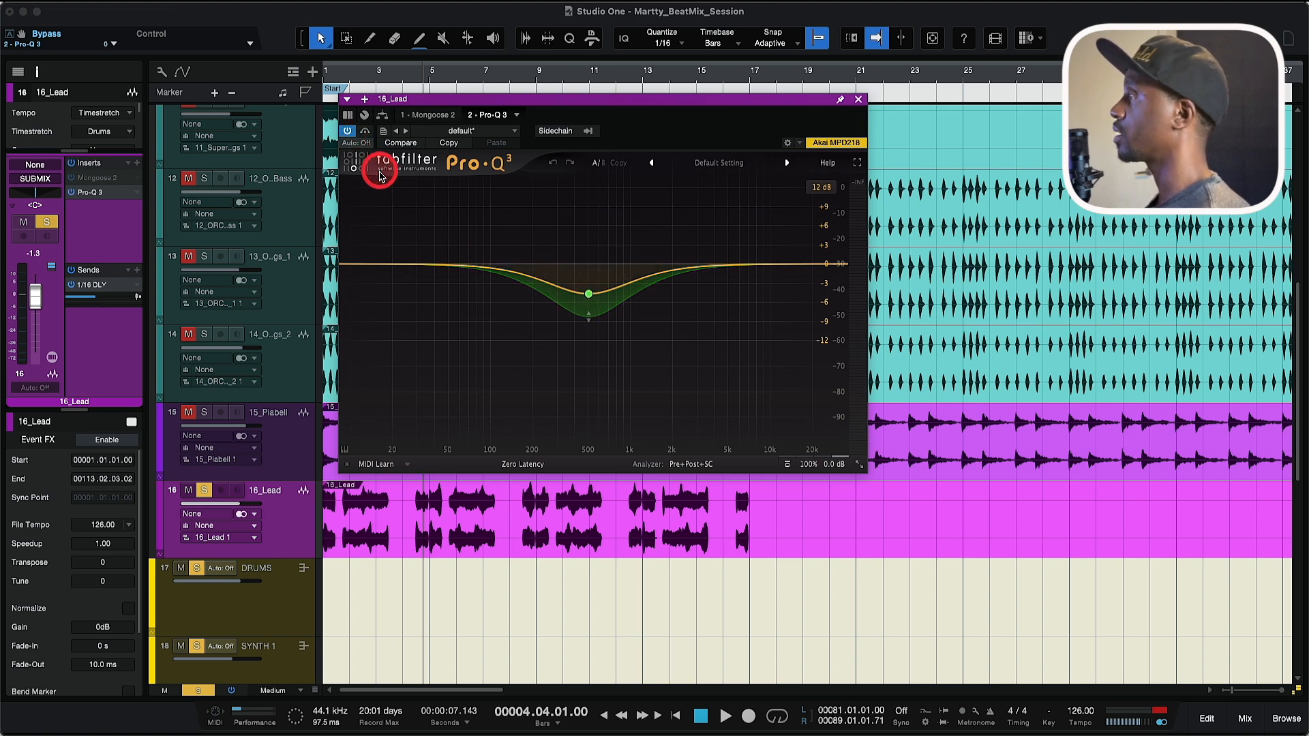
key("space")
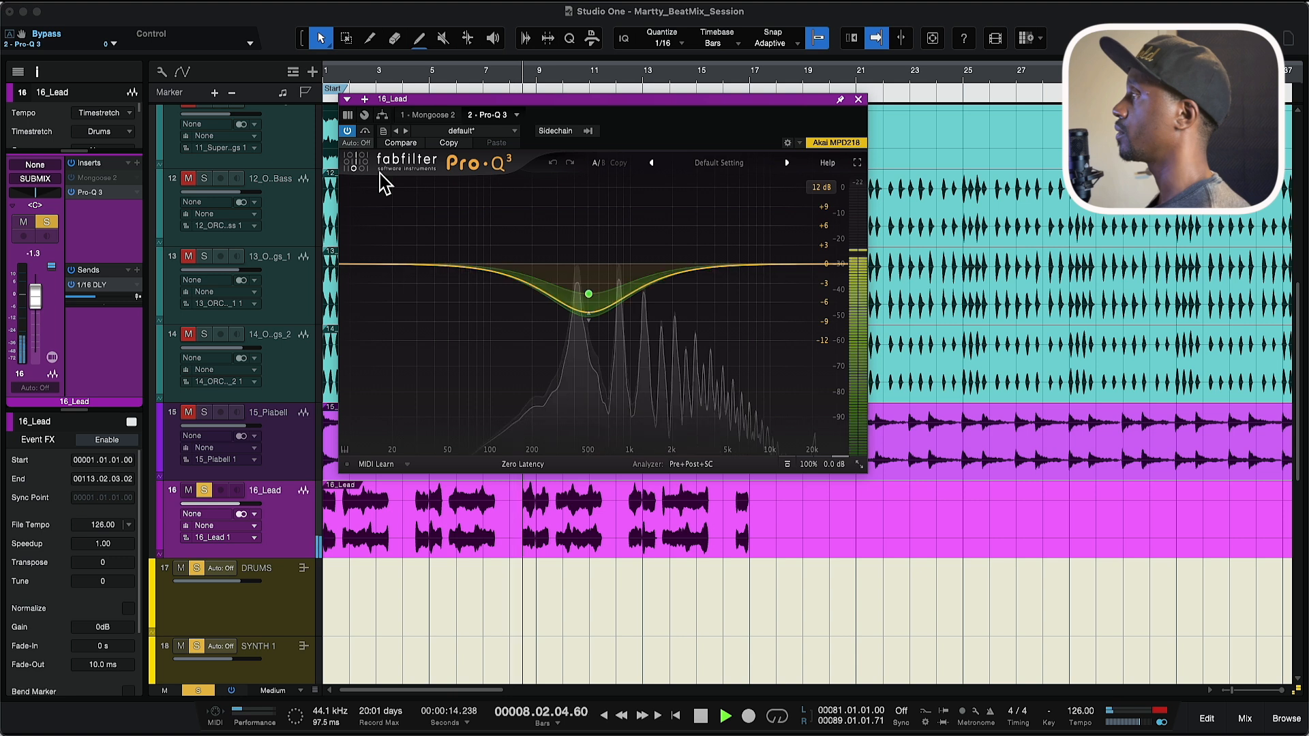
key("space")
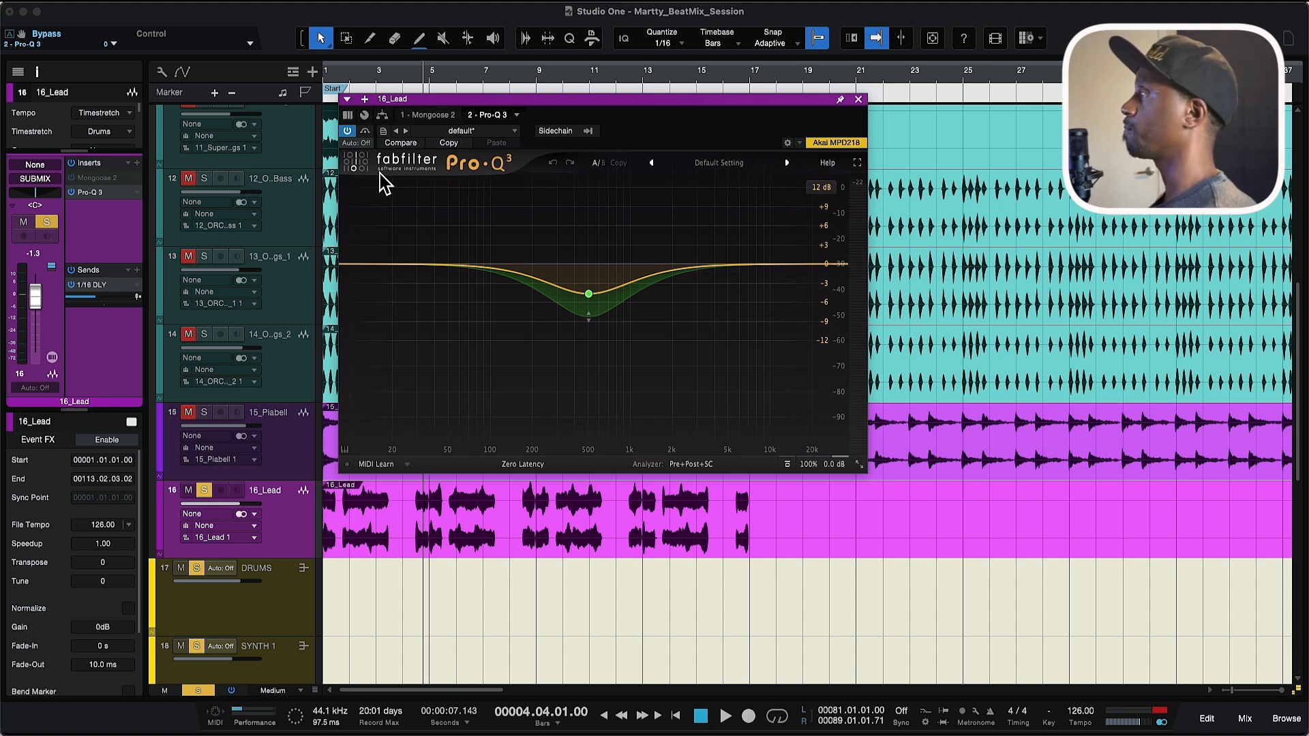
left_click(858, 100)
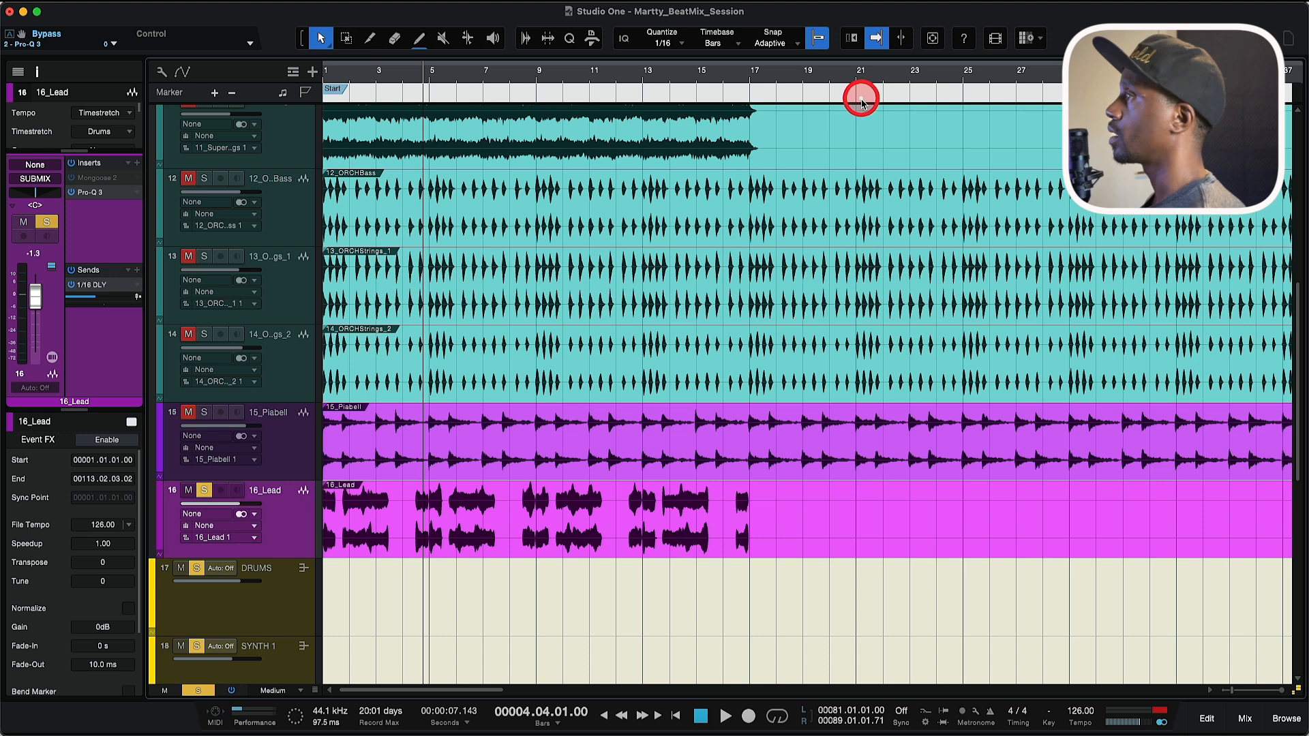
Step: Select the 1/16 DLY send level on 16_Lead and turn off the track's solo
left_click(93, 296)
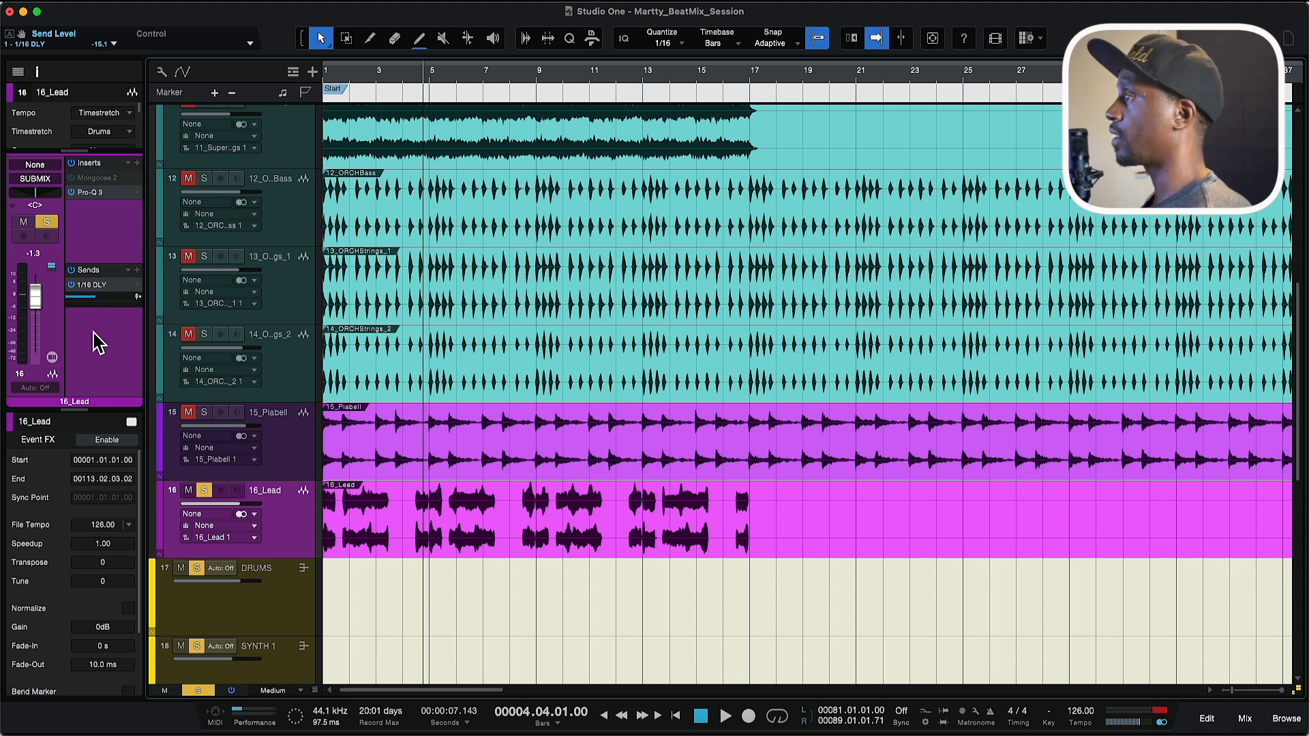
left_click(204, 490)
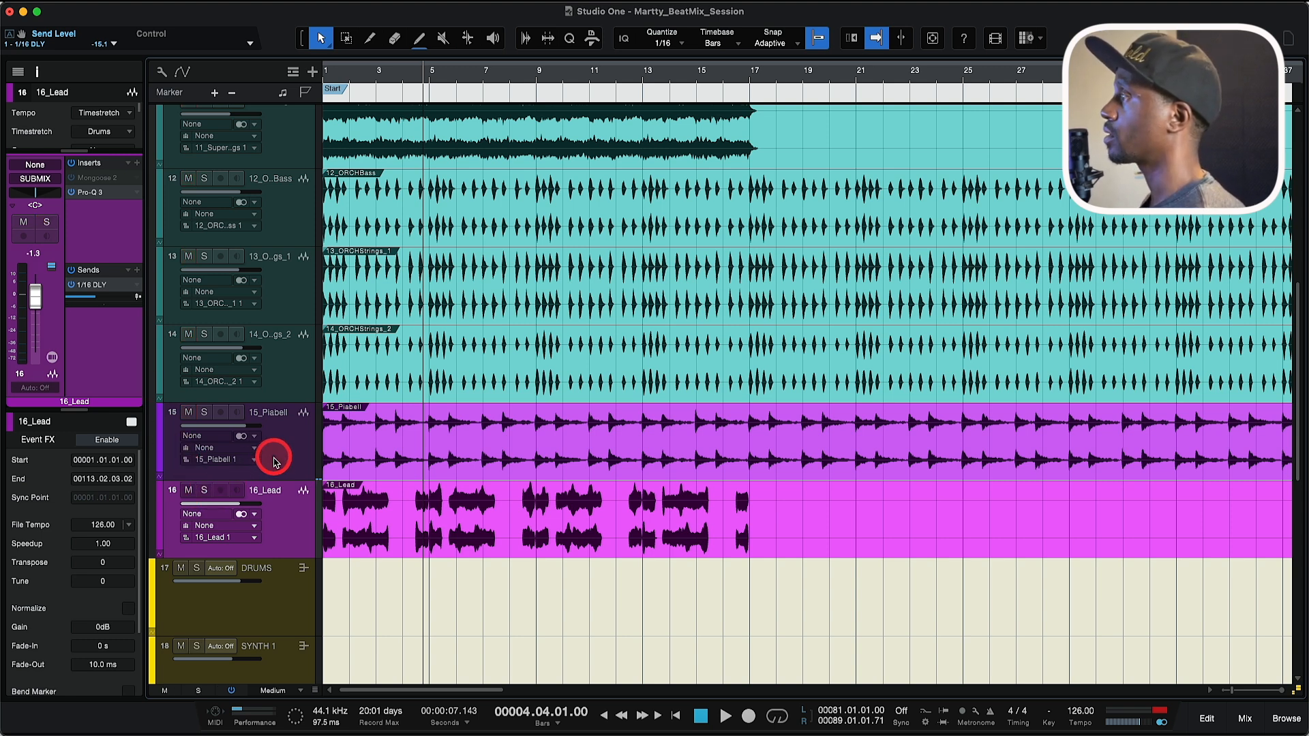
Step: Look over the session's tracks from the MUSIC folder down through the DRUMS, SYNTH 1, ORCH, SUBMIX and Main buses to the FX channels
scroll(273, 461, "up", 5)
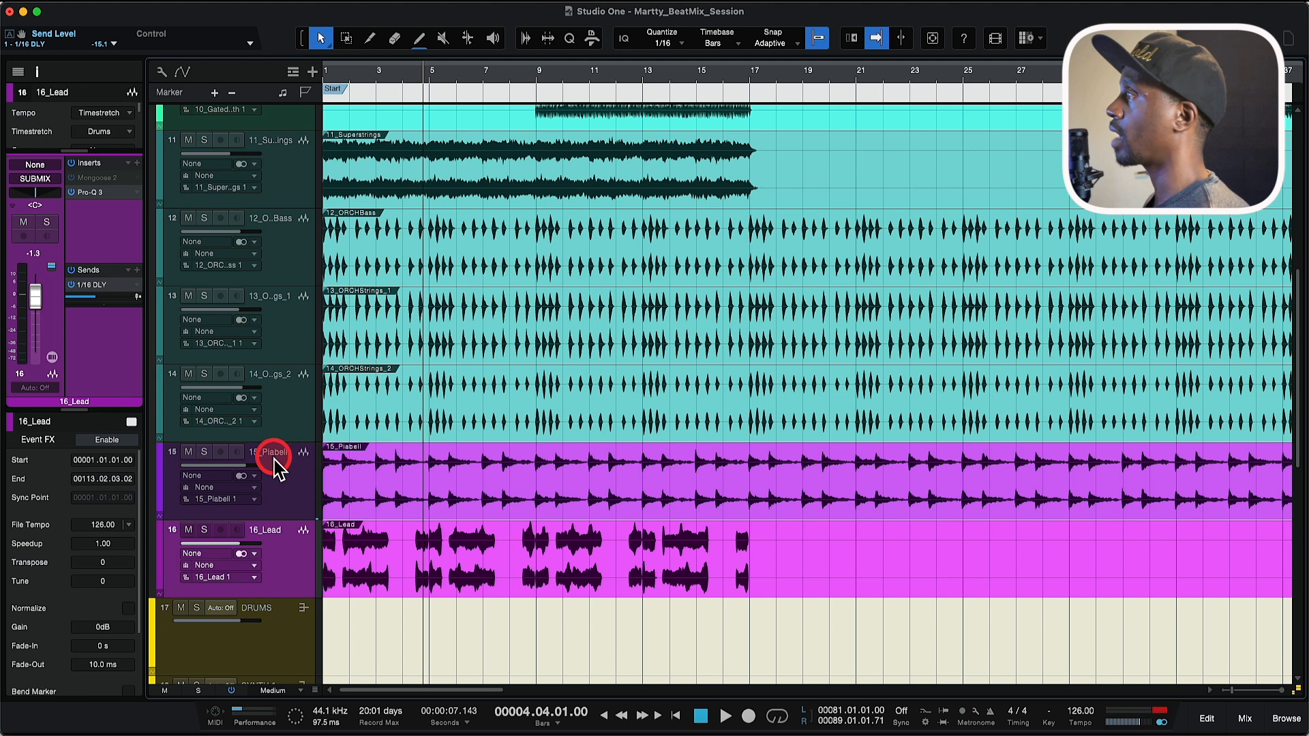
scroll(276, 469, "up", 1)
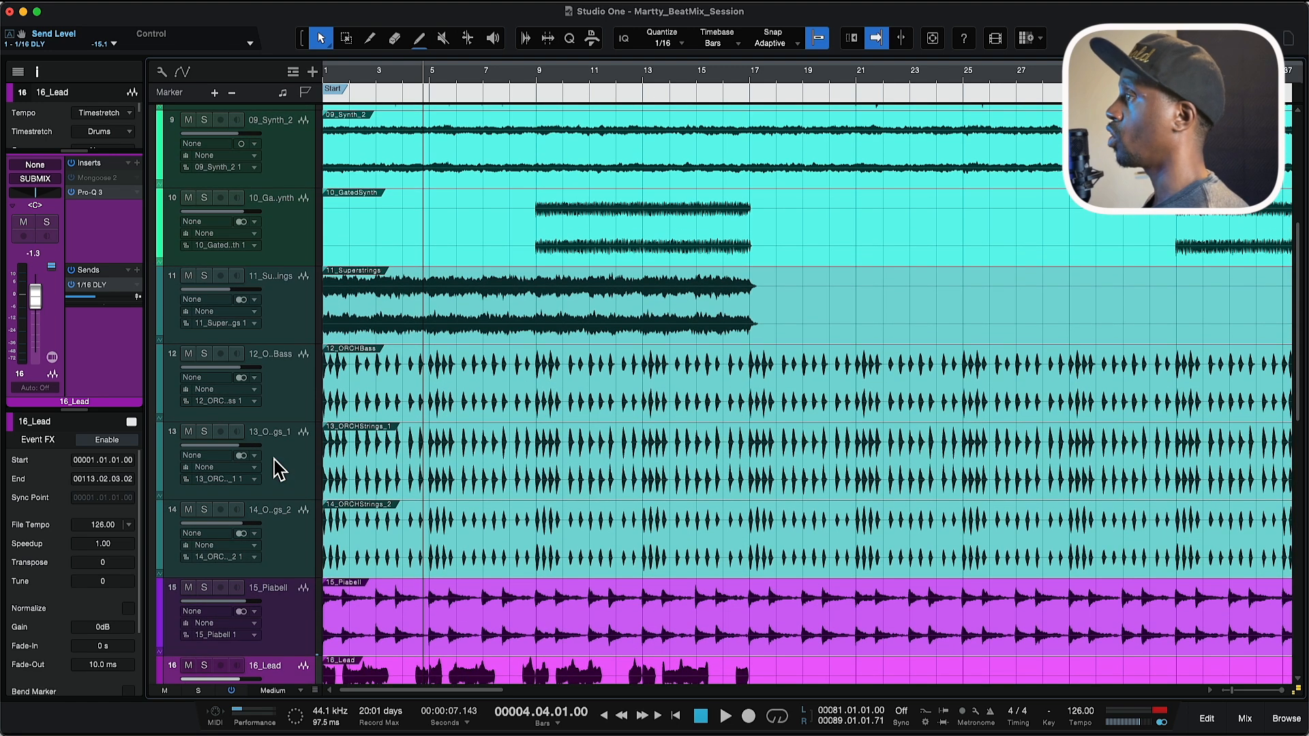
scroll(276, 469, "down", 8)
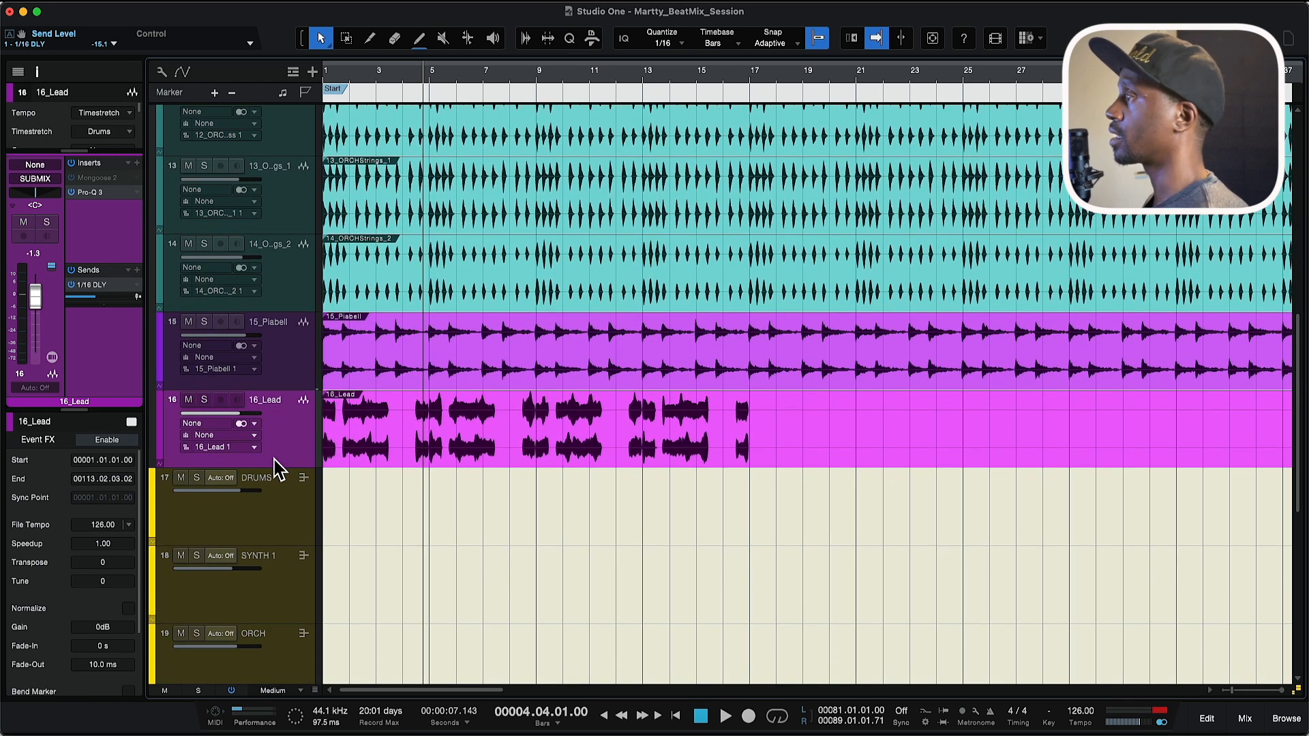
scroll(276, 469, "down", 3)
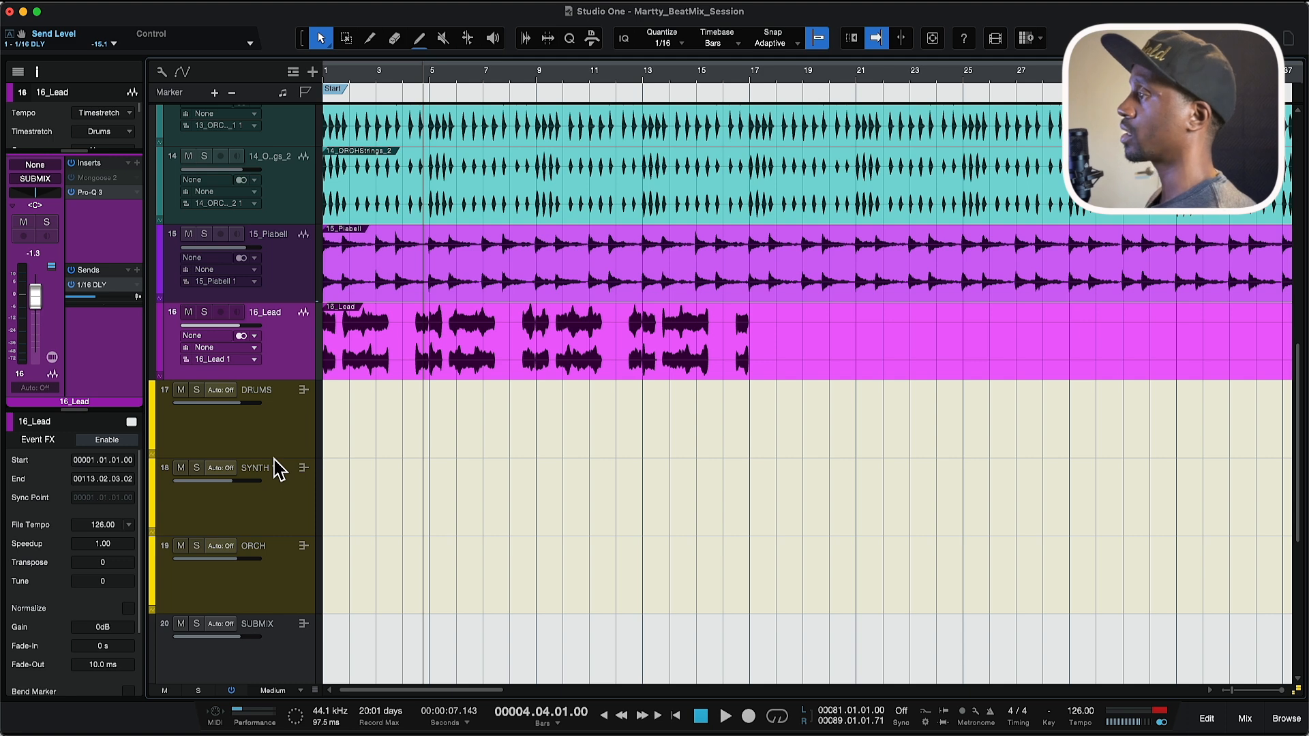
scroll(276, 469, "down", 3)
scroll(276, 469, "up", 7)
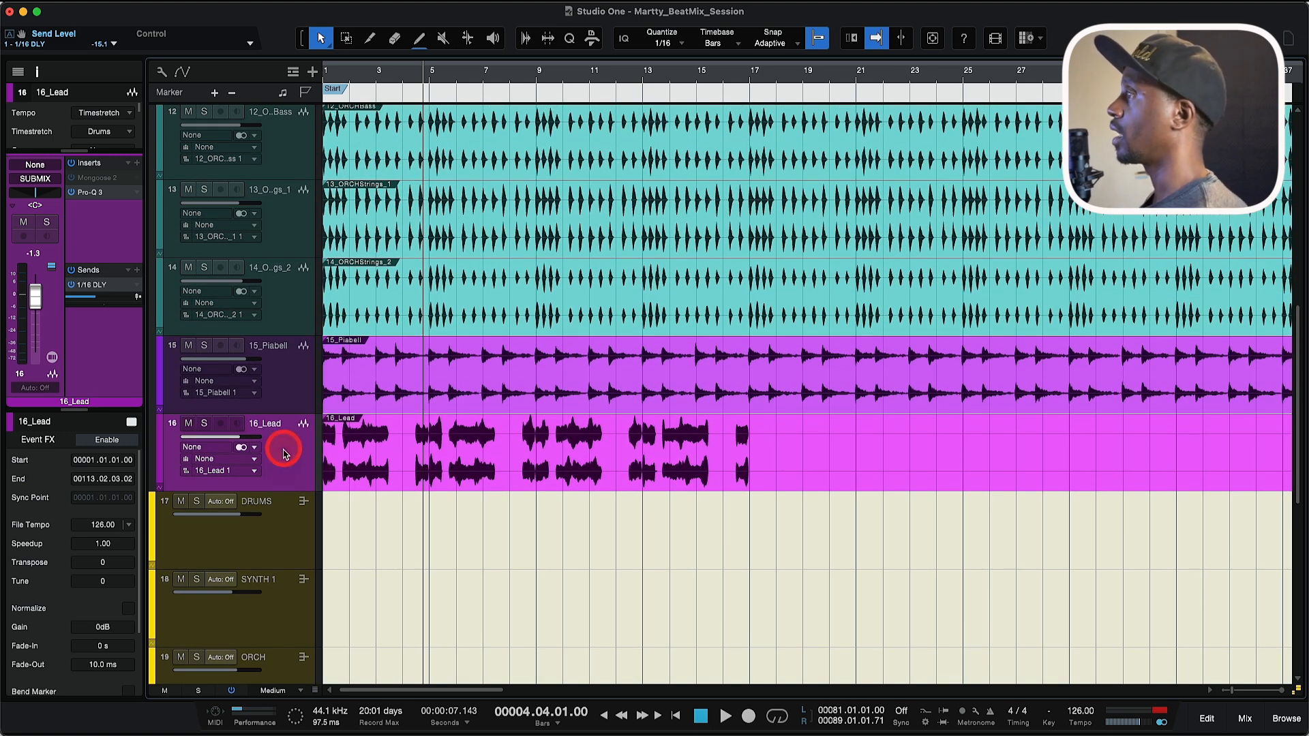
scroll(284, 451, "up", 10)
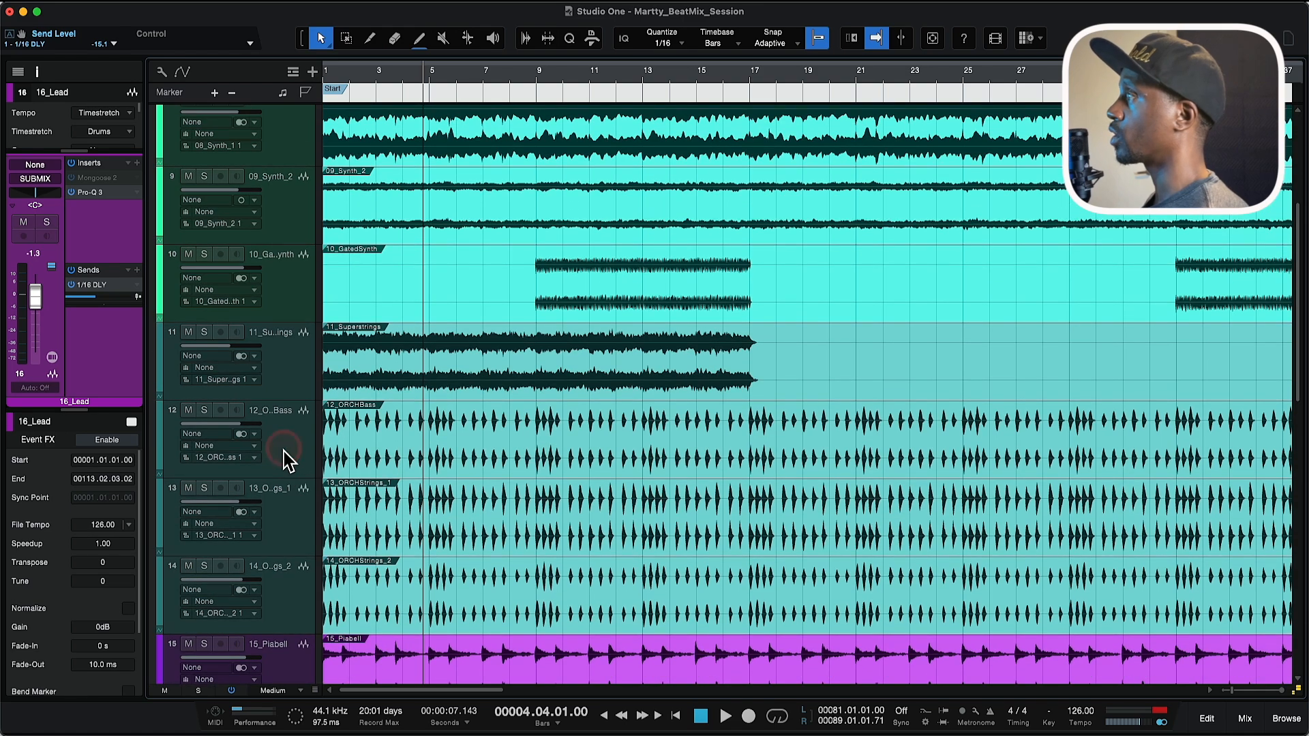
scroll(283, 451, "up", 4)
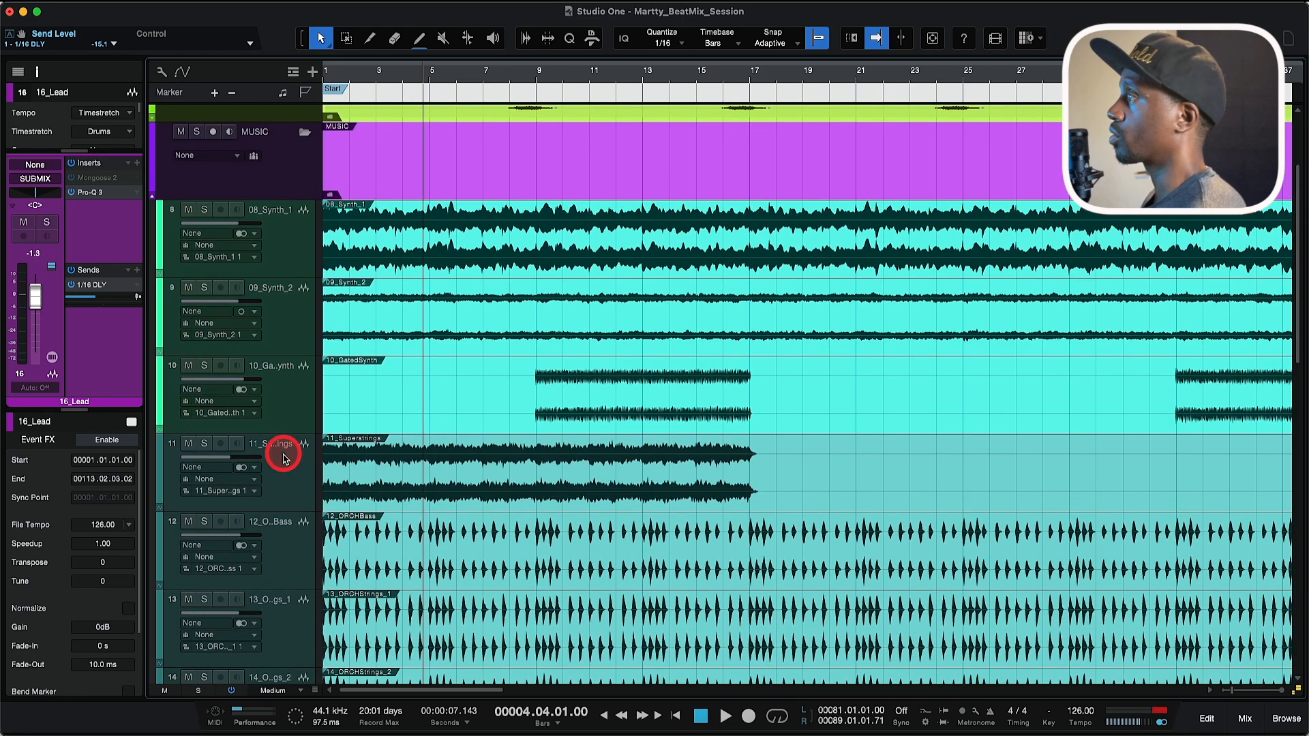
scroll(284, 451, "up", 3)
scroll(283, 452, "down", 12)
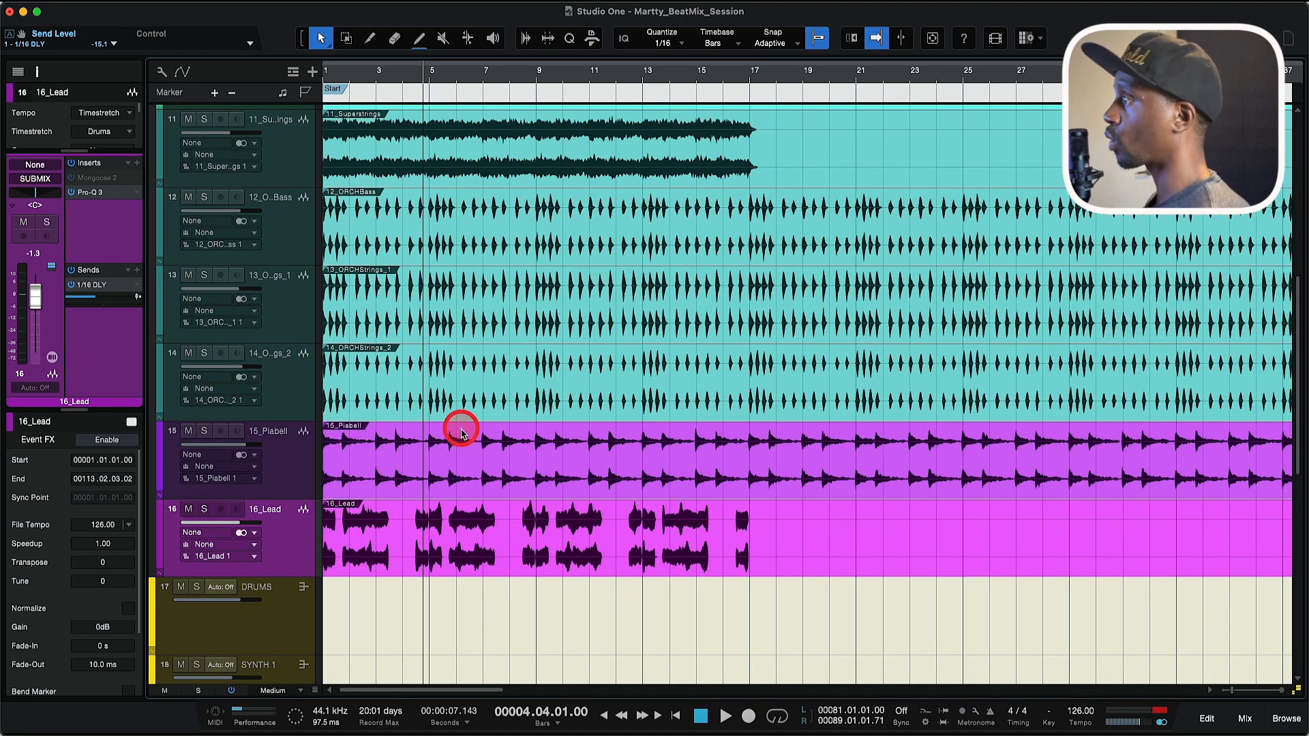
scroll(461, 431, "down", 5)
scroll(461, 431, "down", 8)
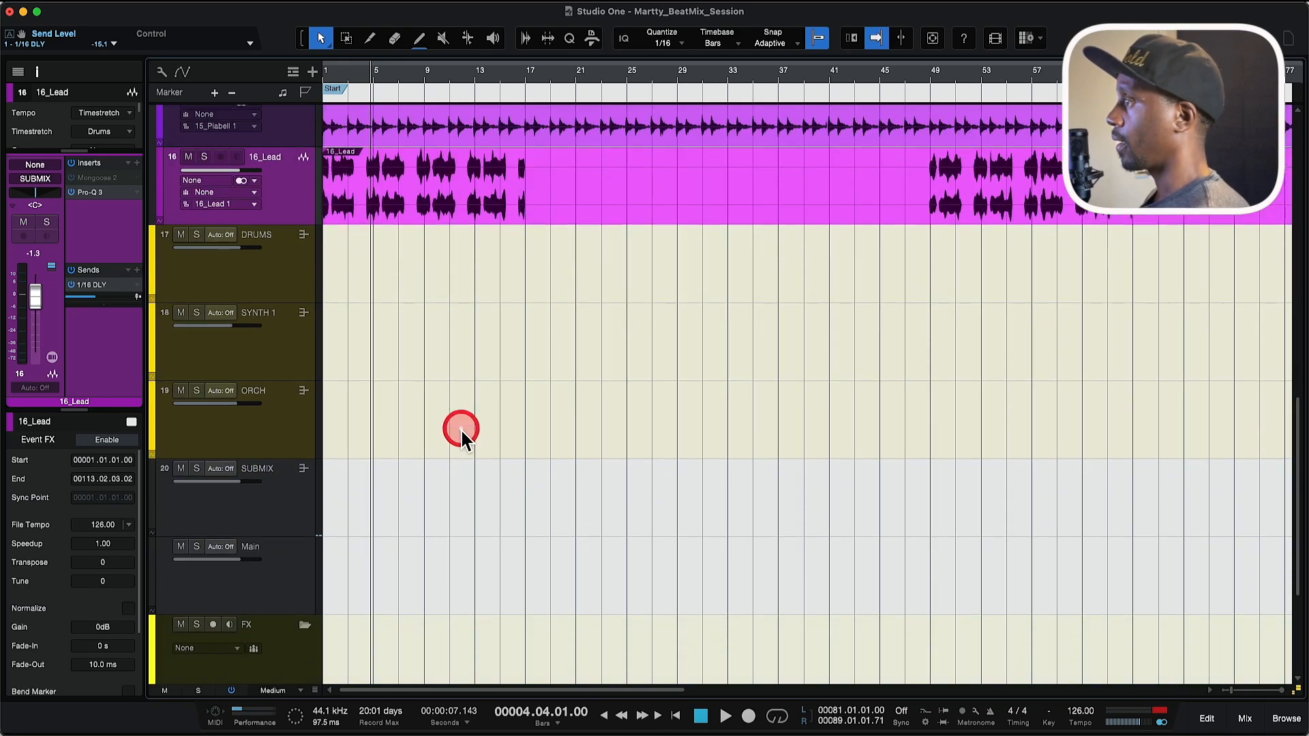
scroll(461, 433, "down", 3)
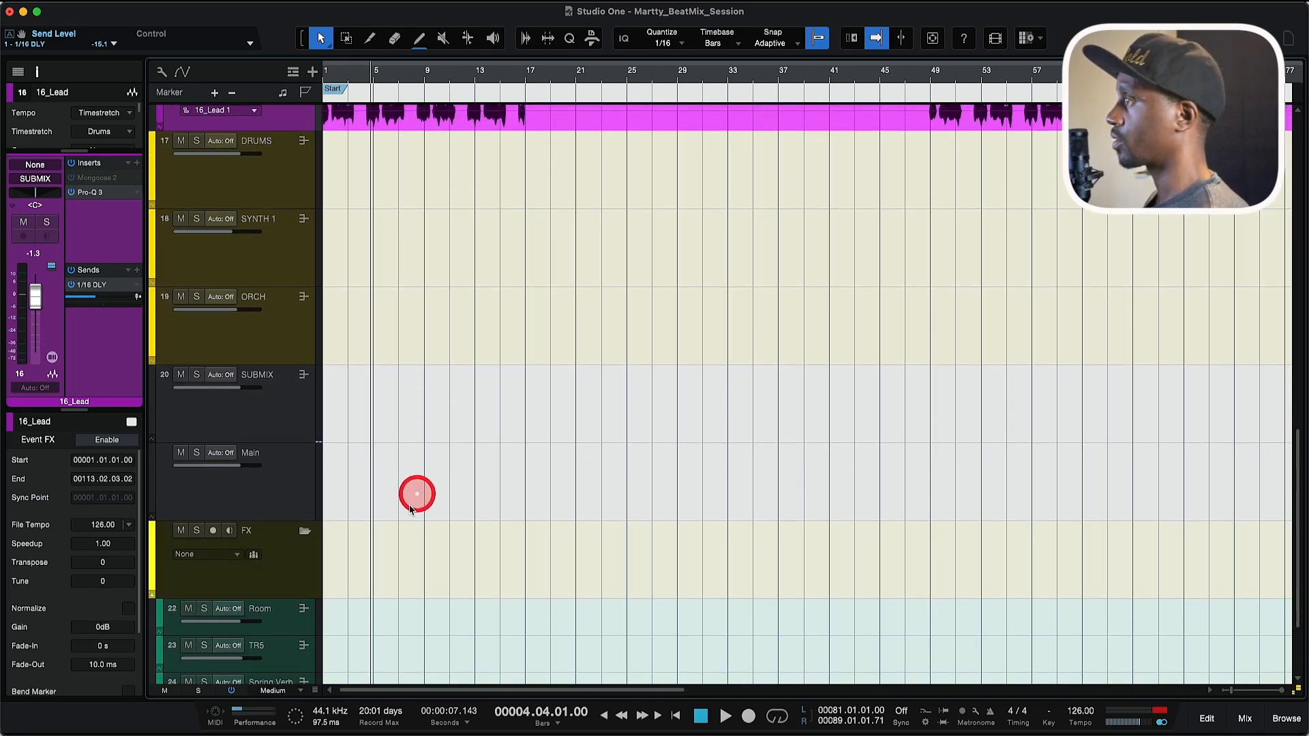
Step: Collapse the FX folder track below the Main bus
scroll(411, 510, "down", 3)
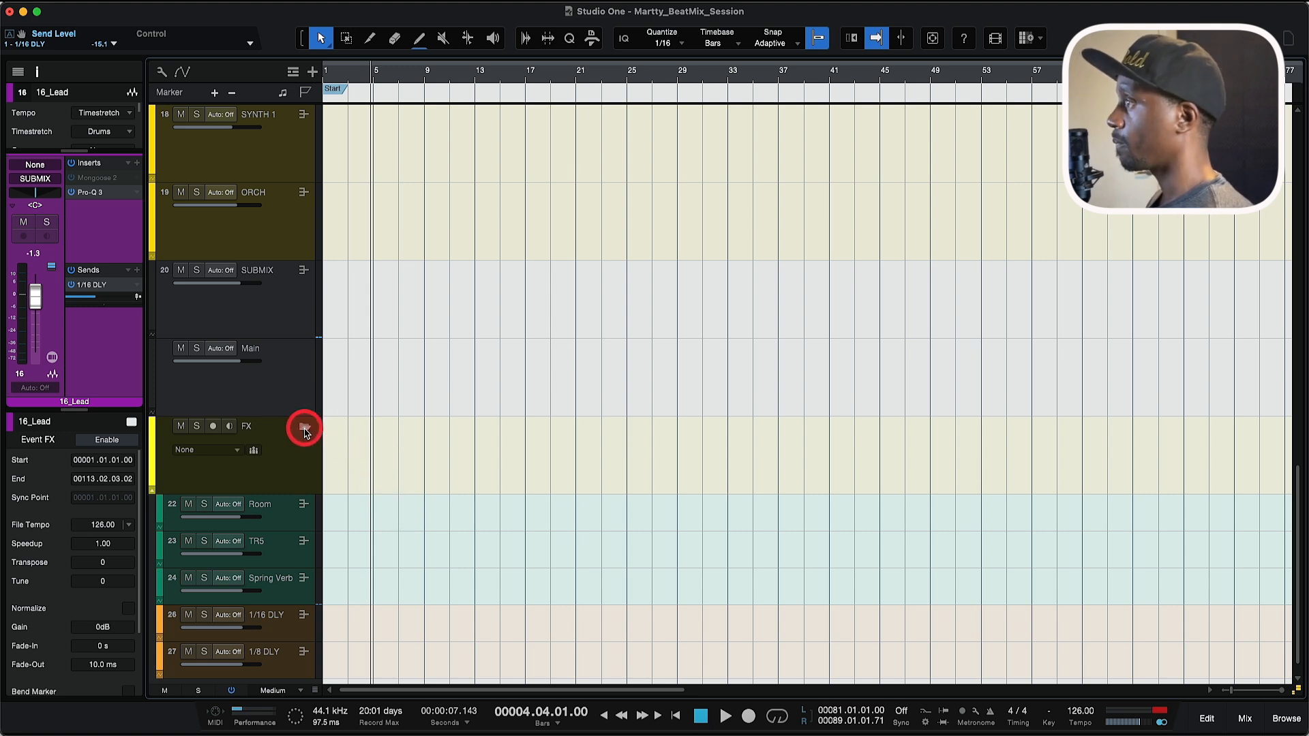
scroll(304, 430, "up", 5)
scroll(295, 374, "up", 1)
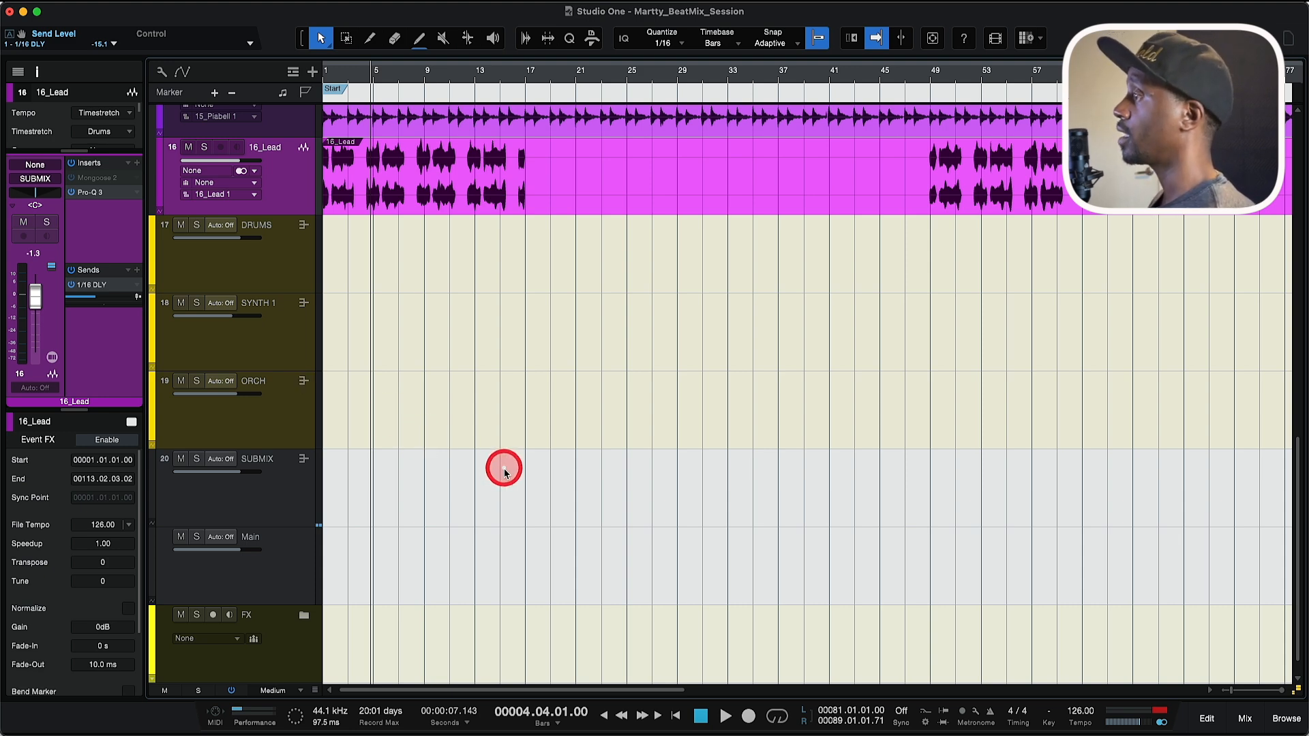
Step: Expand the OTHER and DRUMS folder tracks to show the tracks inside them
scroll(440, 505, "down", 5)
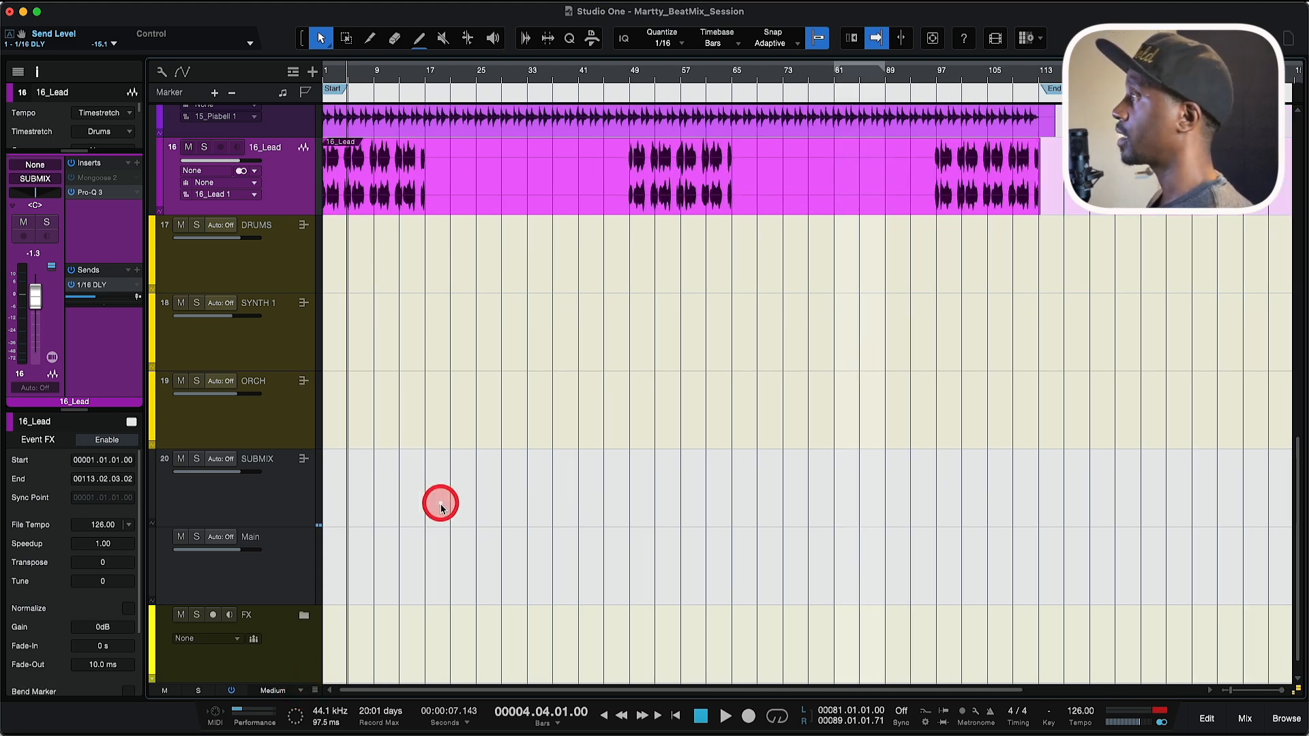
scroll(440, 505, "up", 5)
scroll(441, 506, "up", 8)
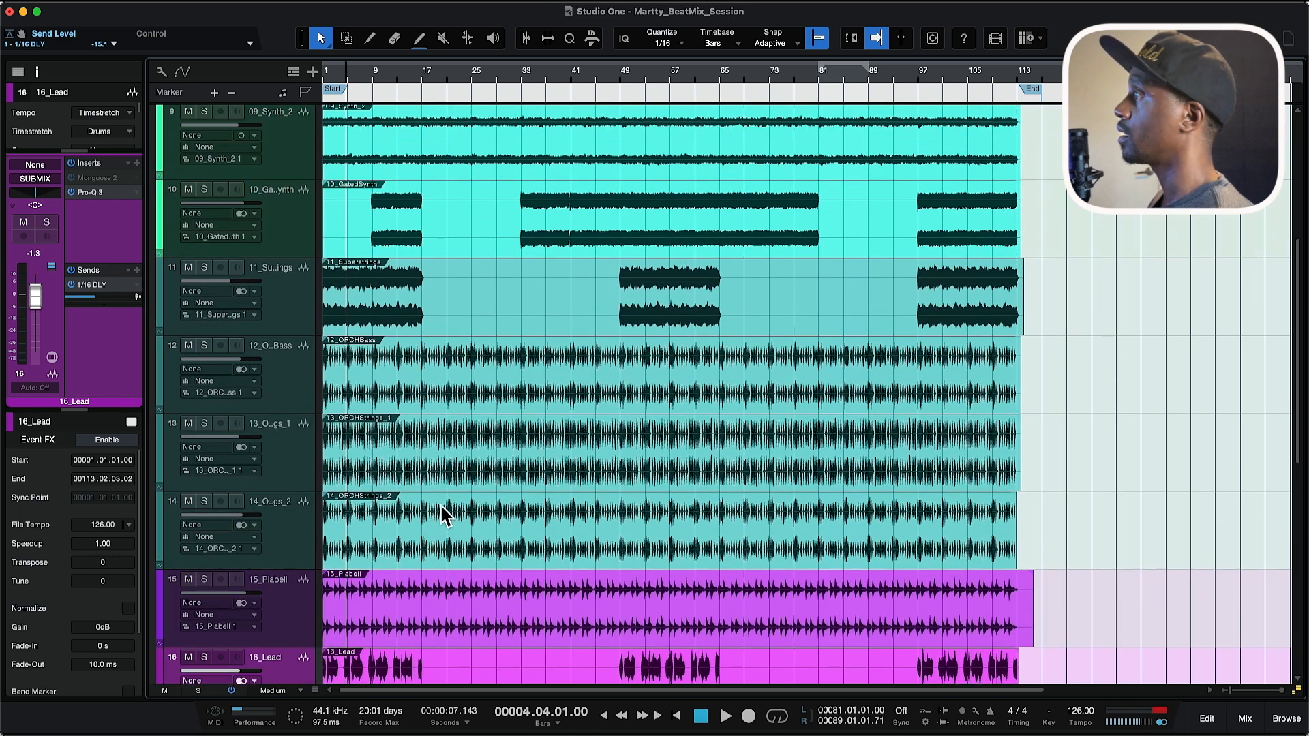
scroll(441, 508, "down", 2)
scroll(441, 508, "down", 6)
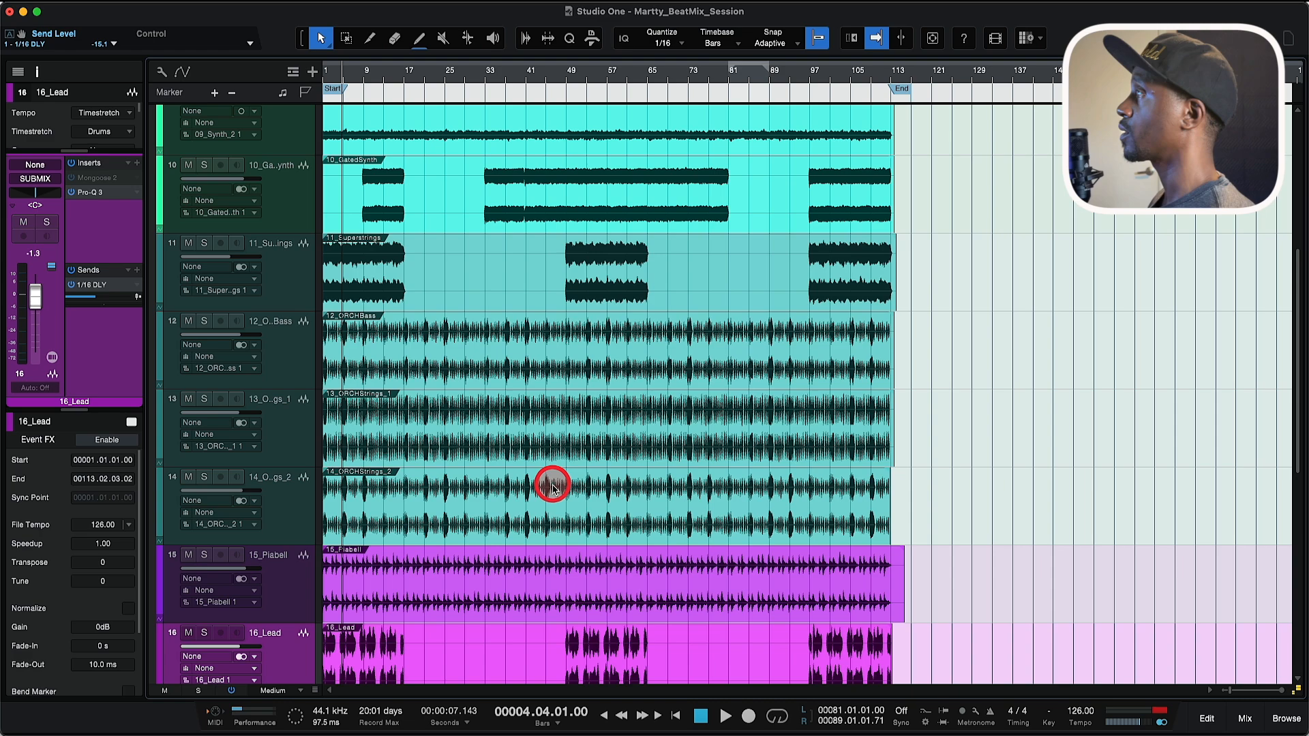
scroll(549, 482, "up", 7)
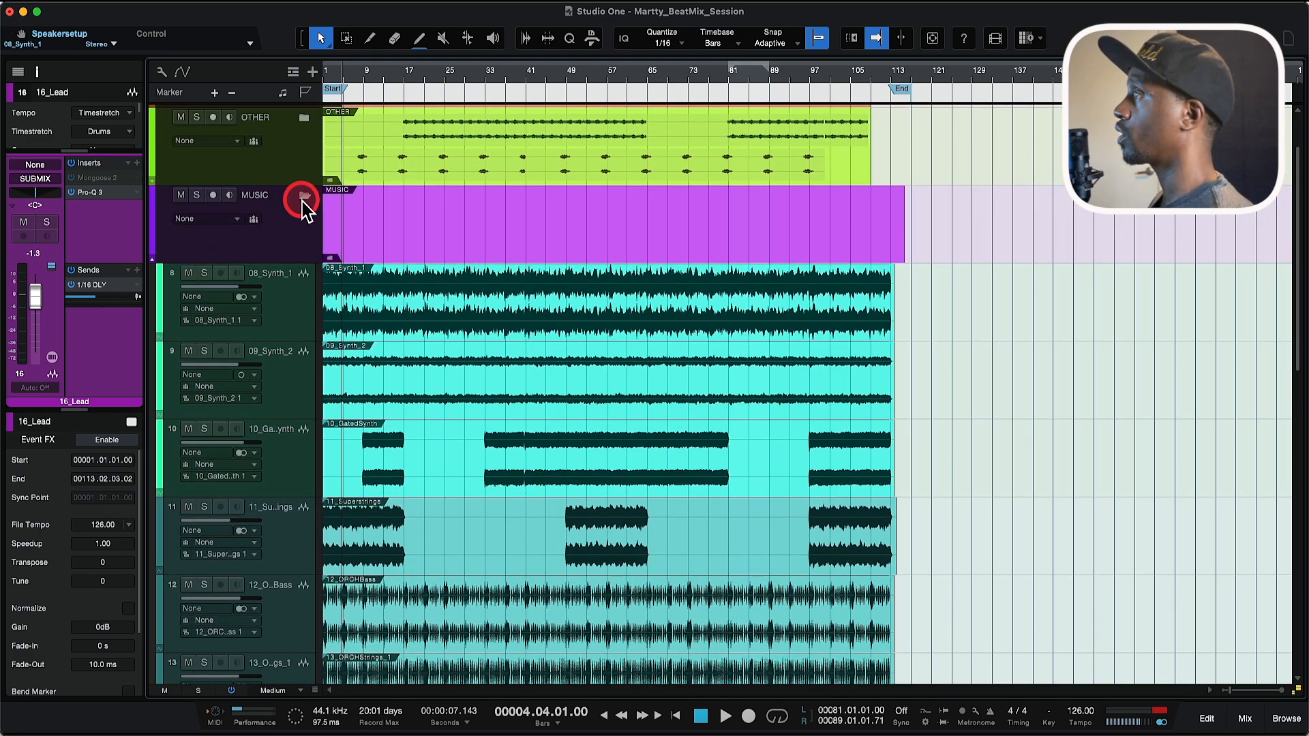
left_click(305, 121)
scroll(305, 128, "up", 2)
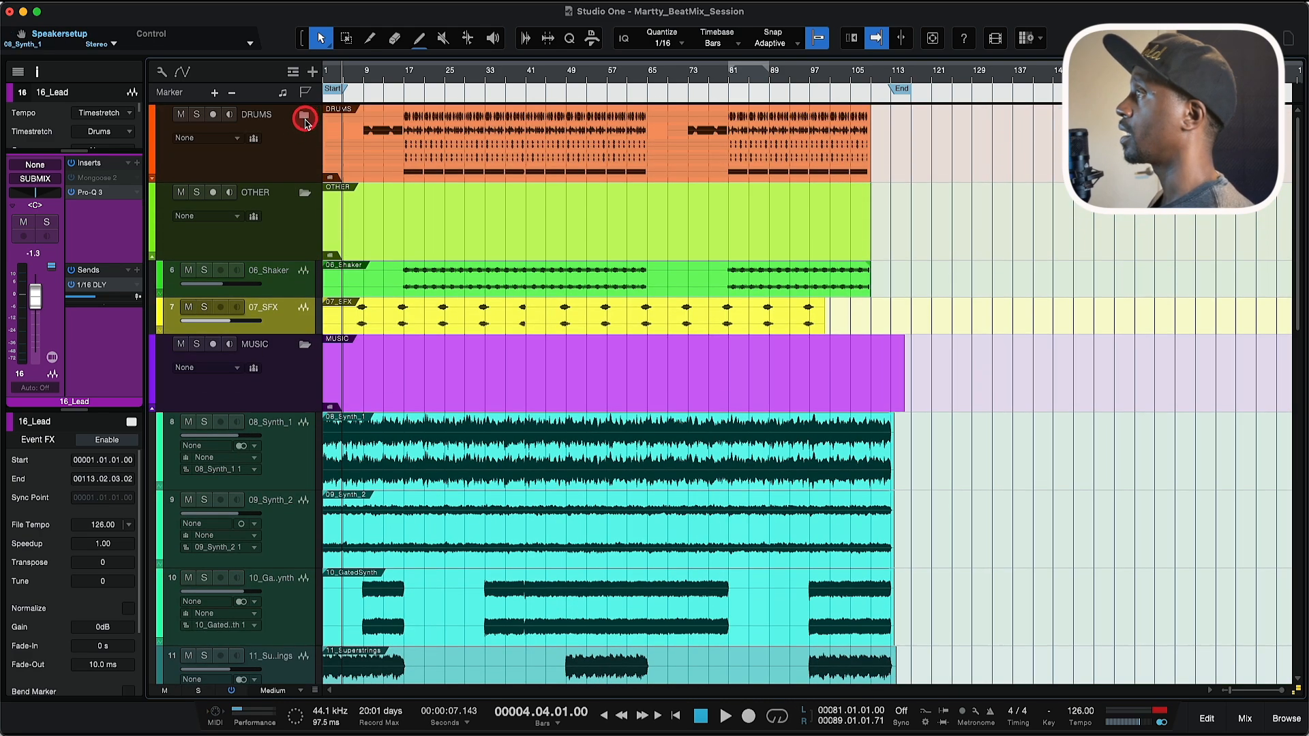
left_click(306, 118)
Step: Examine the whole arrangement, from the kick, 808, clap and hi-hat tracks through the shaker and SFX to the MUSIC tracks
scroll(382, 201, "down", 6)
scroll(382, 201, "up", 6)
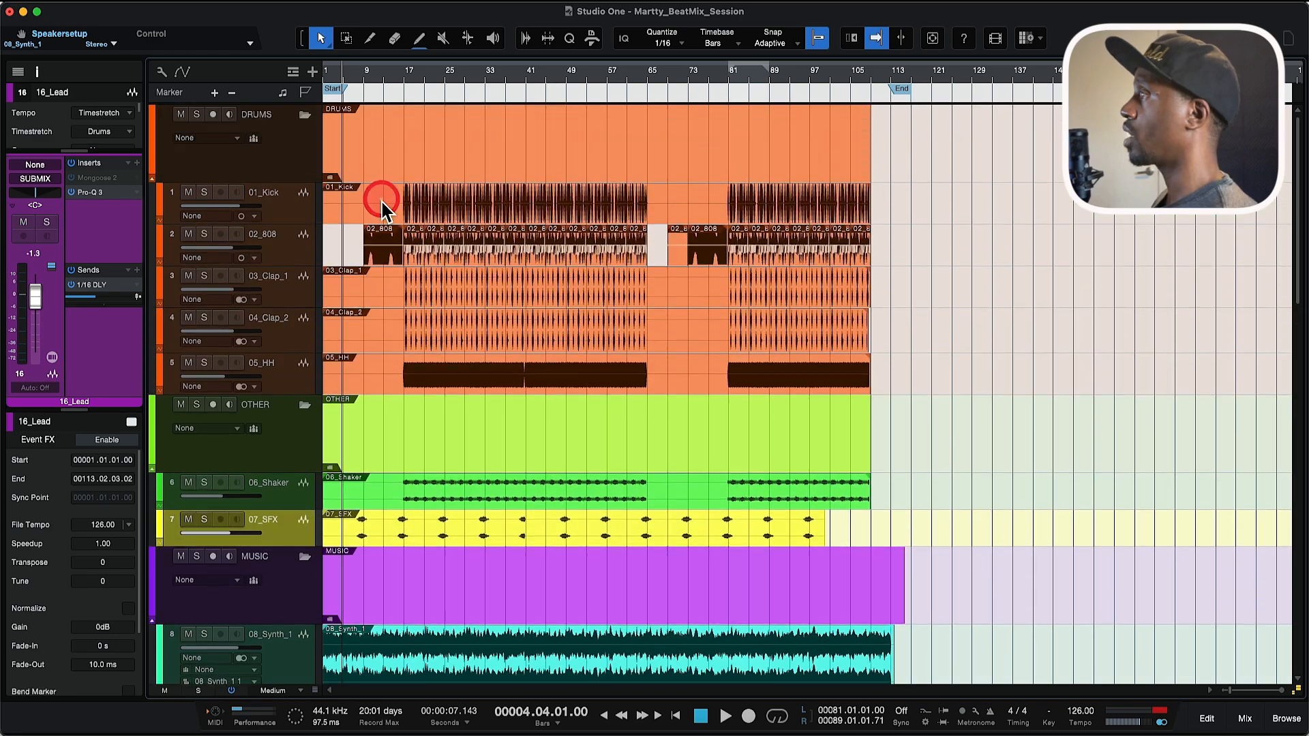
left_click(428, 196)
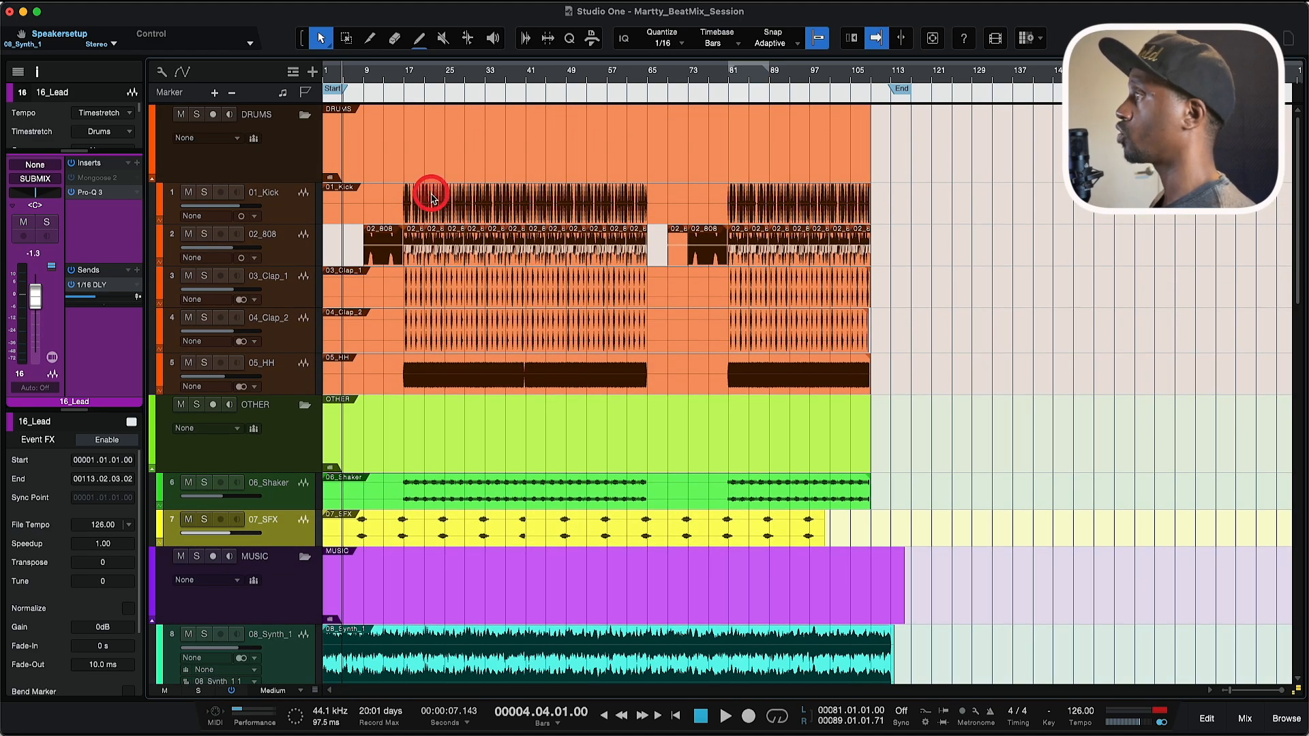
scroll(431, 198, "up", 5)
scroll(407, 227, "down", 5)
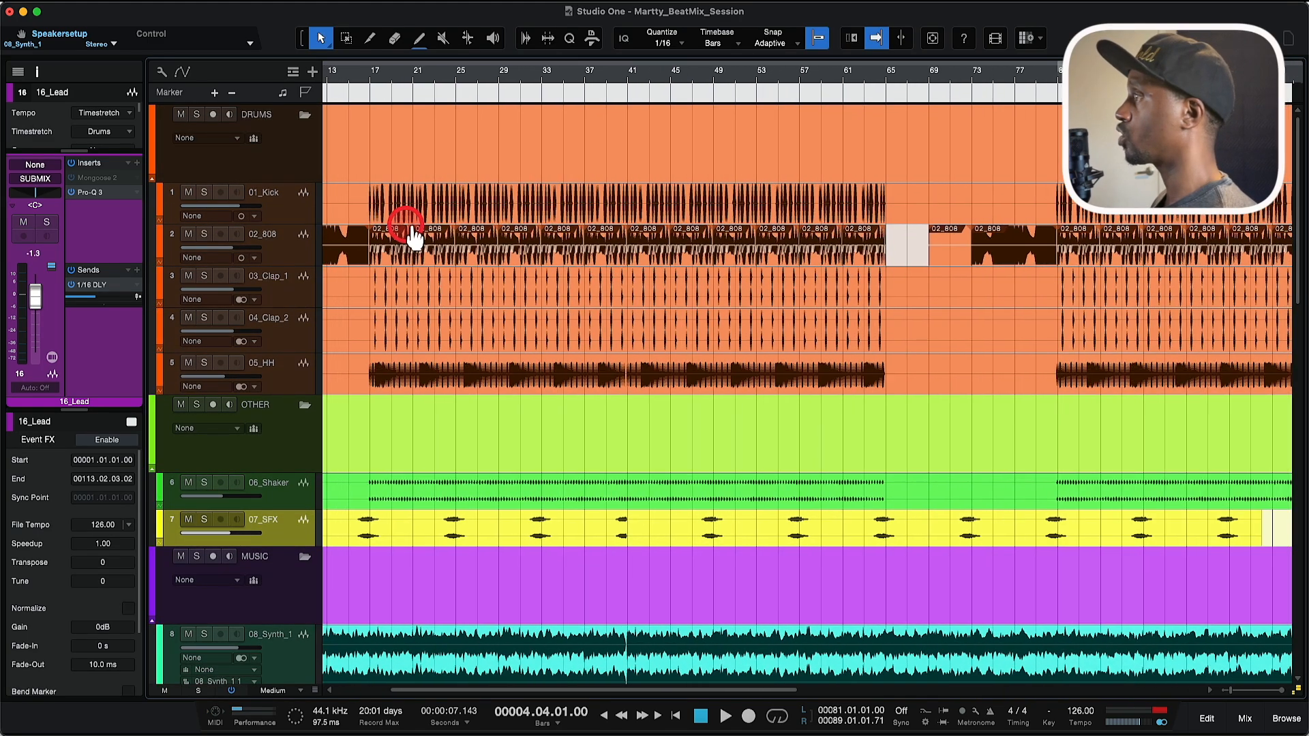
scroll(407, 229, "down", 2)
scroll(407, 236, "down", 4)
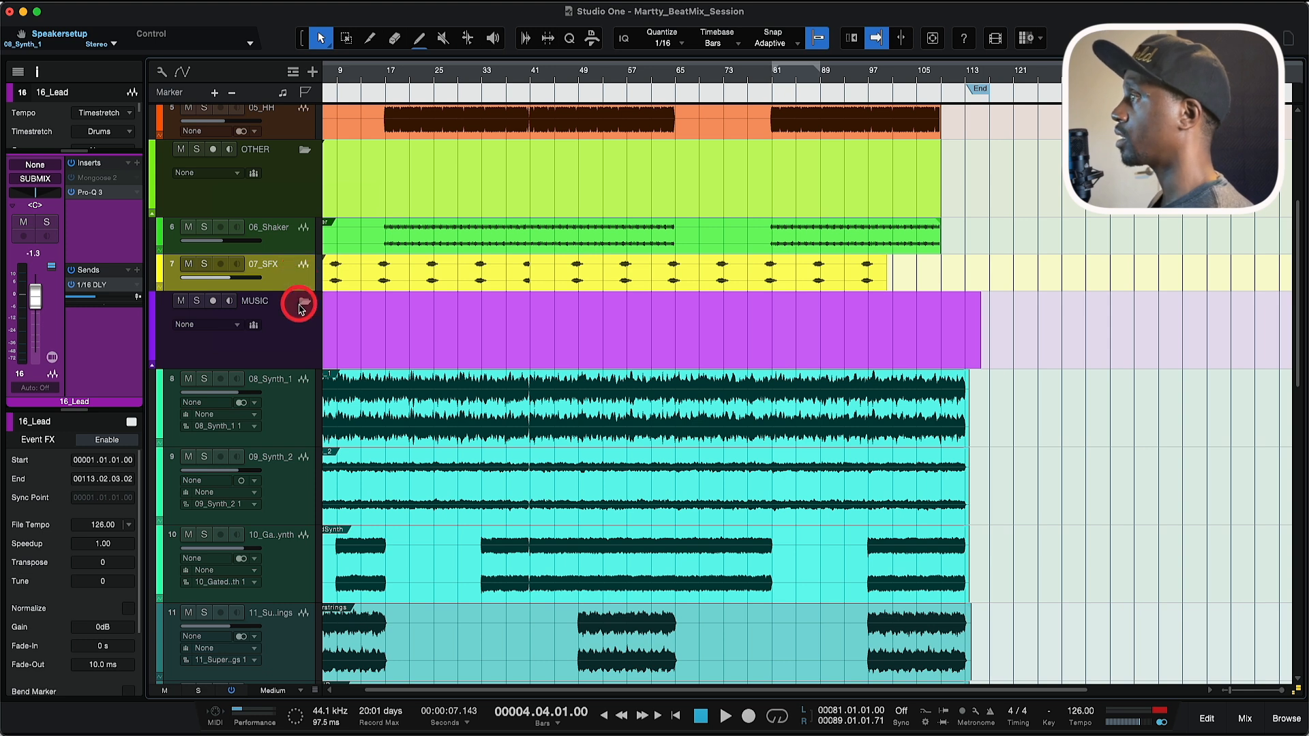
scroll(302, 313, "down", 2)
scroll(302, 312, "down", 6)
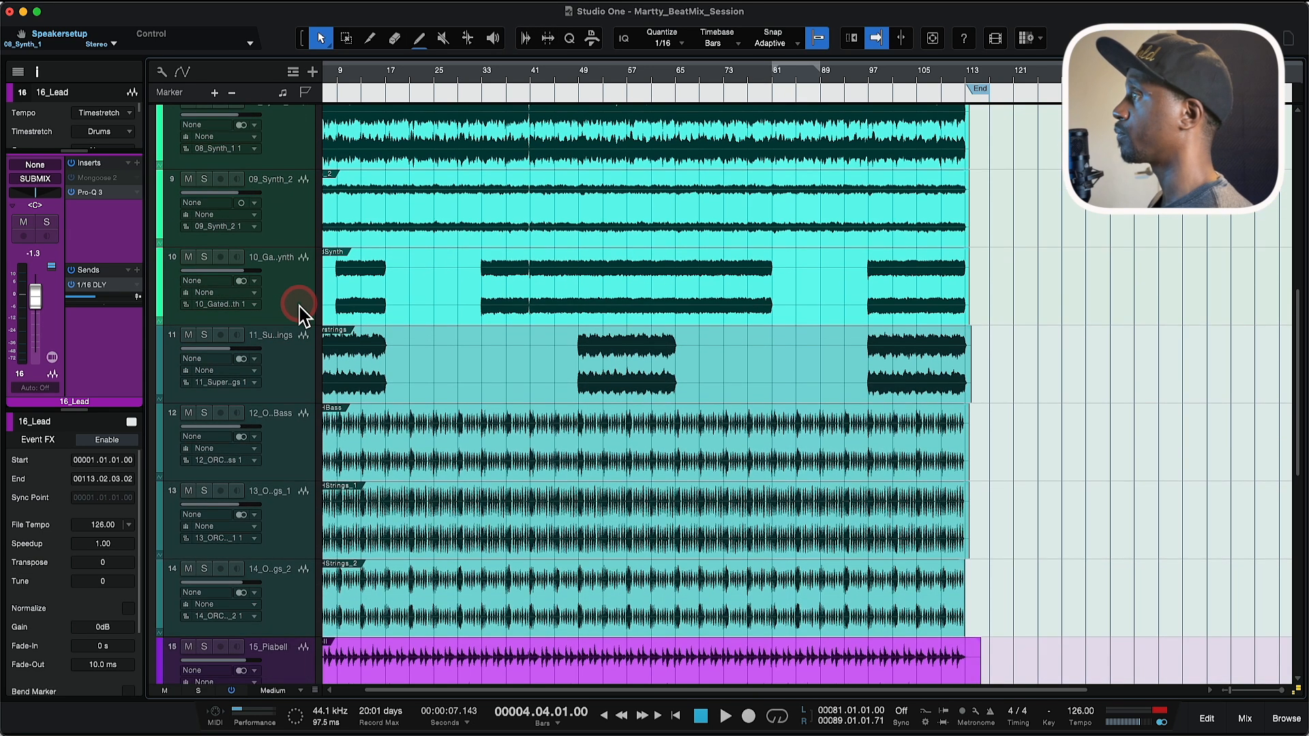
scroll(302, 315, "down", 1)
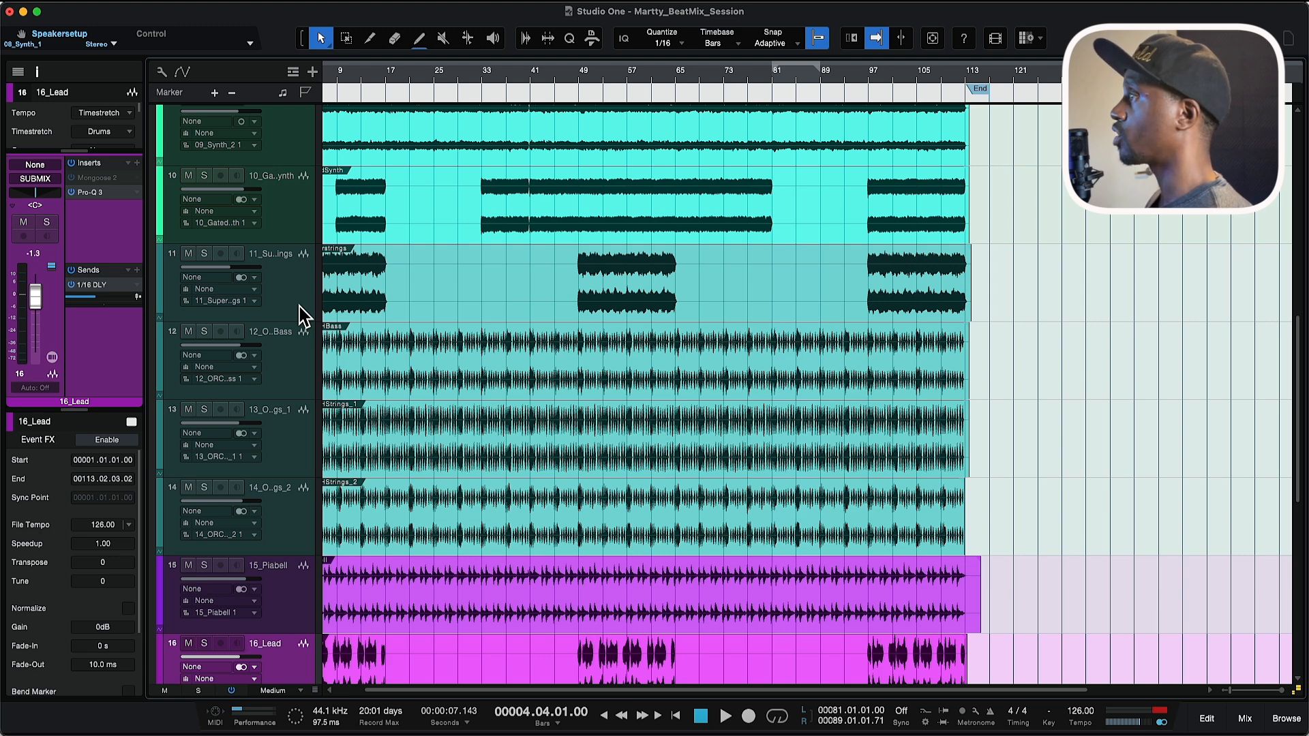
scroll(297, 310, "up", 3)
scroll(297, 310, "down", 3)
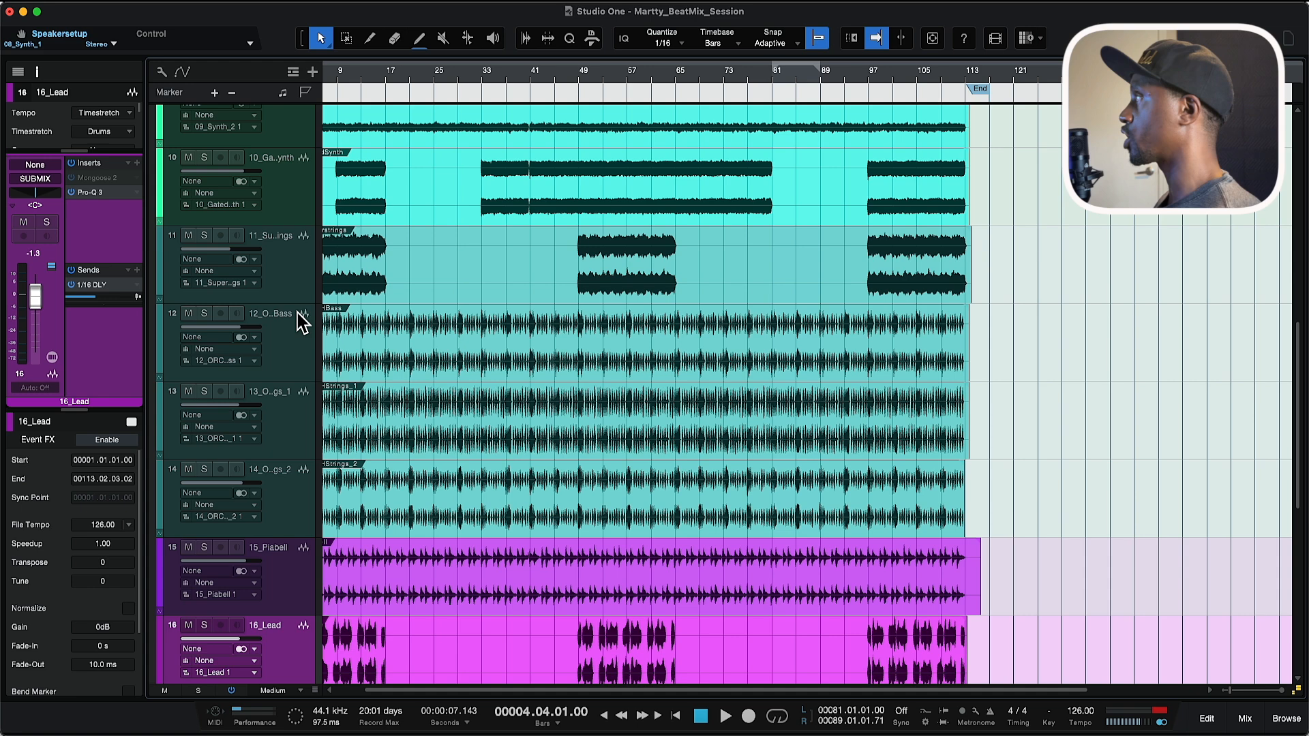
left_click_drag(518, 283, 653, 318)
scroll(655, 328, "up", 5)
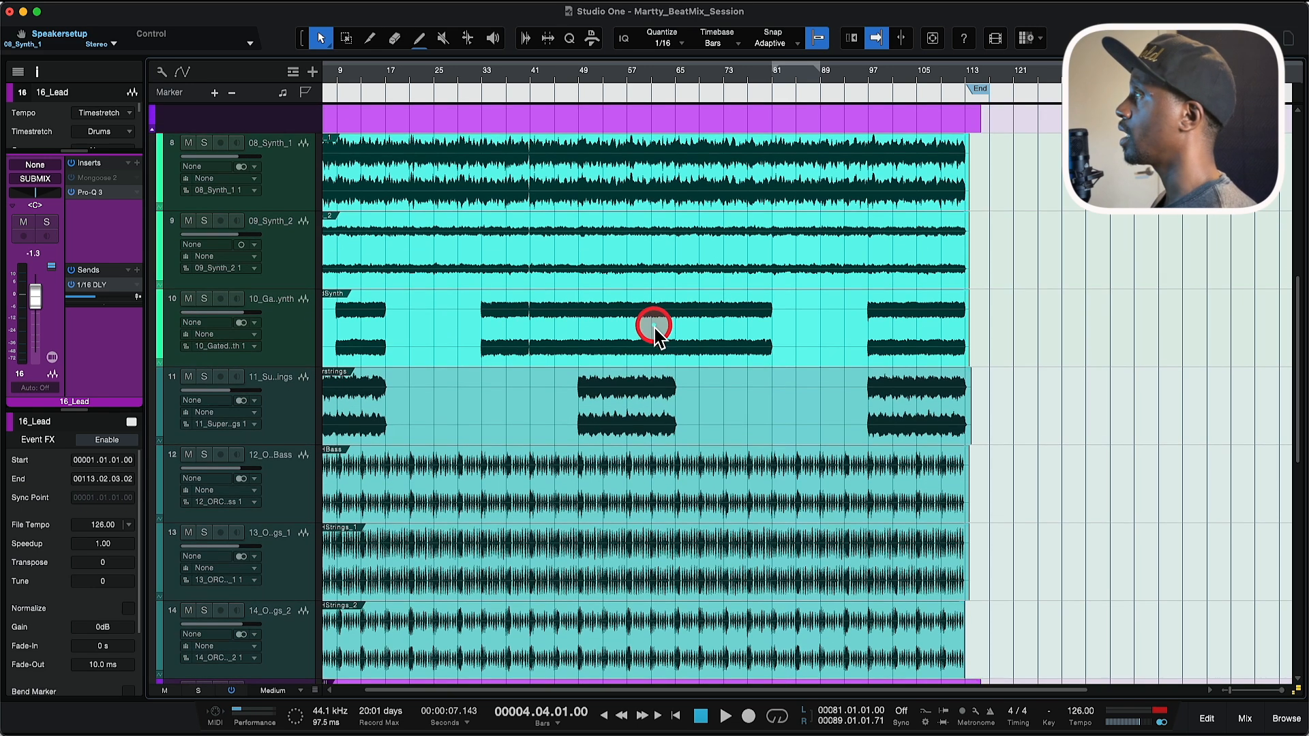
scroll(654, 328, "down", 5)
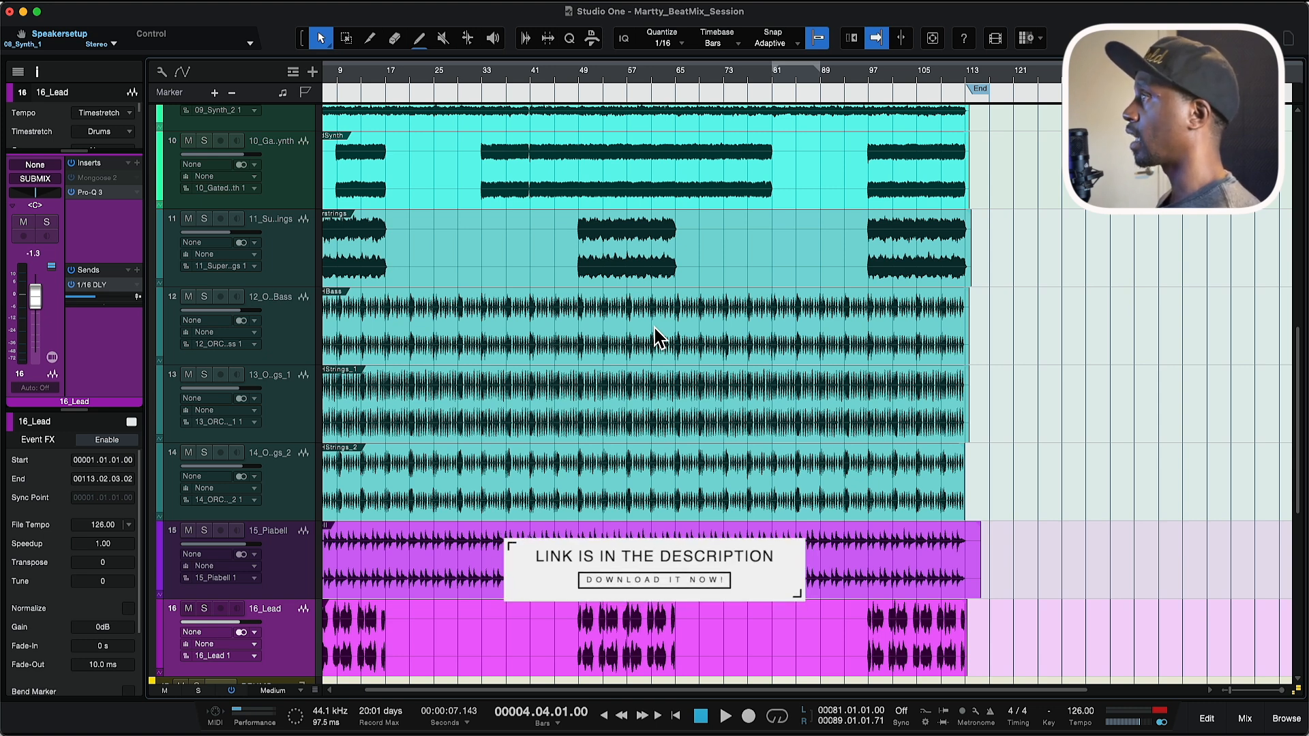
scroll(654, 338, "up", 1)
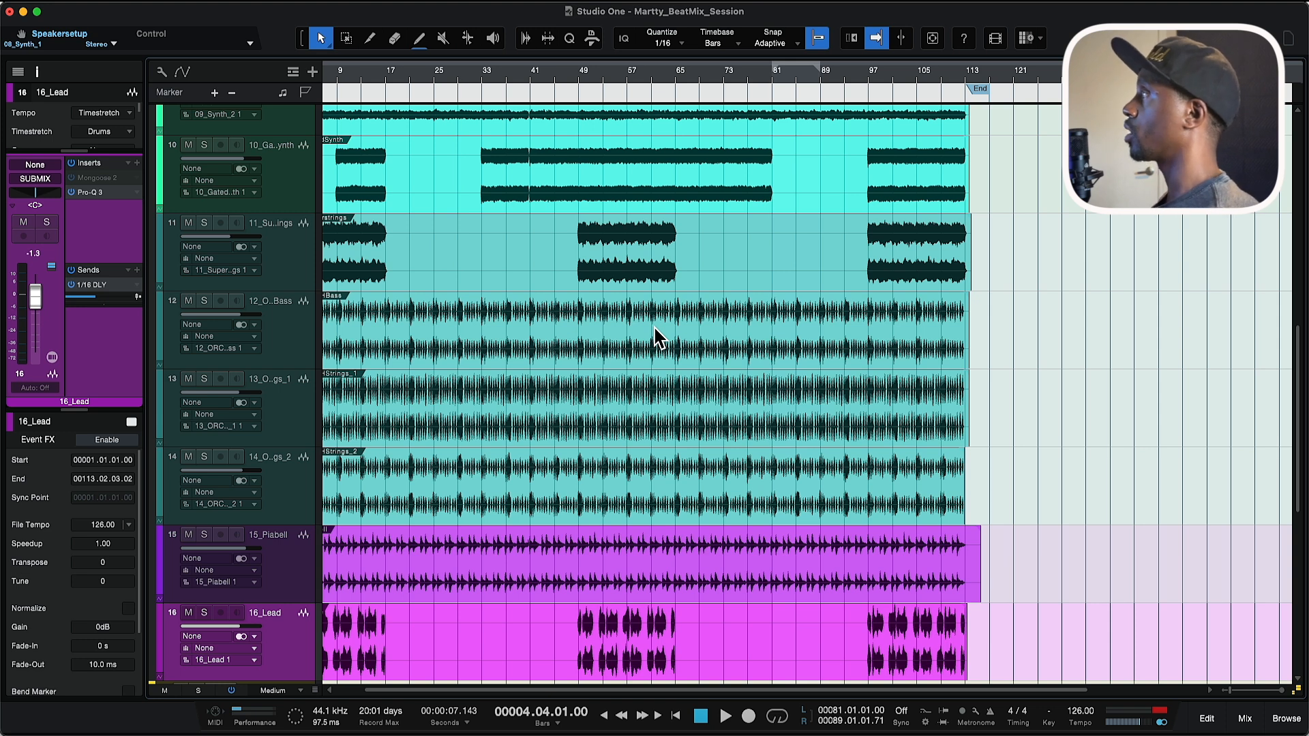
scroll(654, 338, "up", 5)
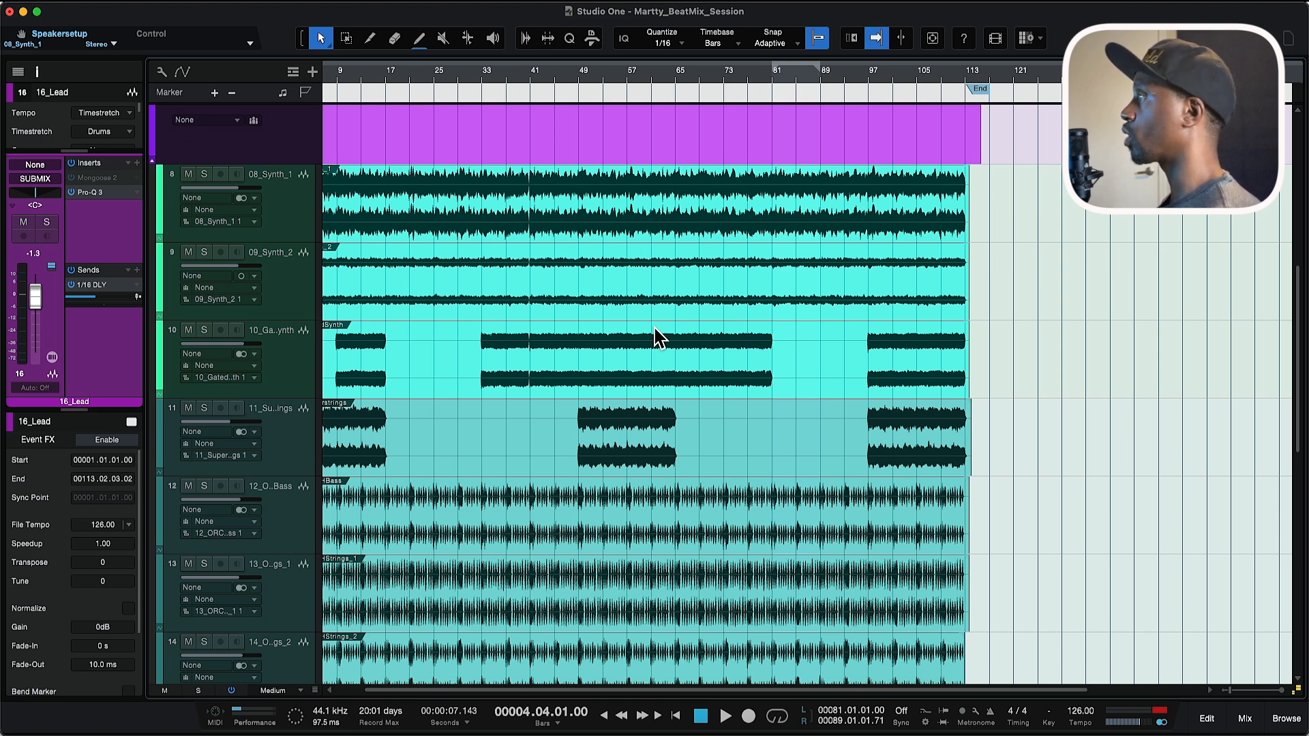
left_click(655, 338)
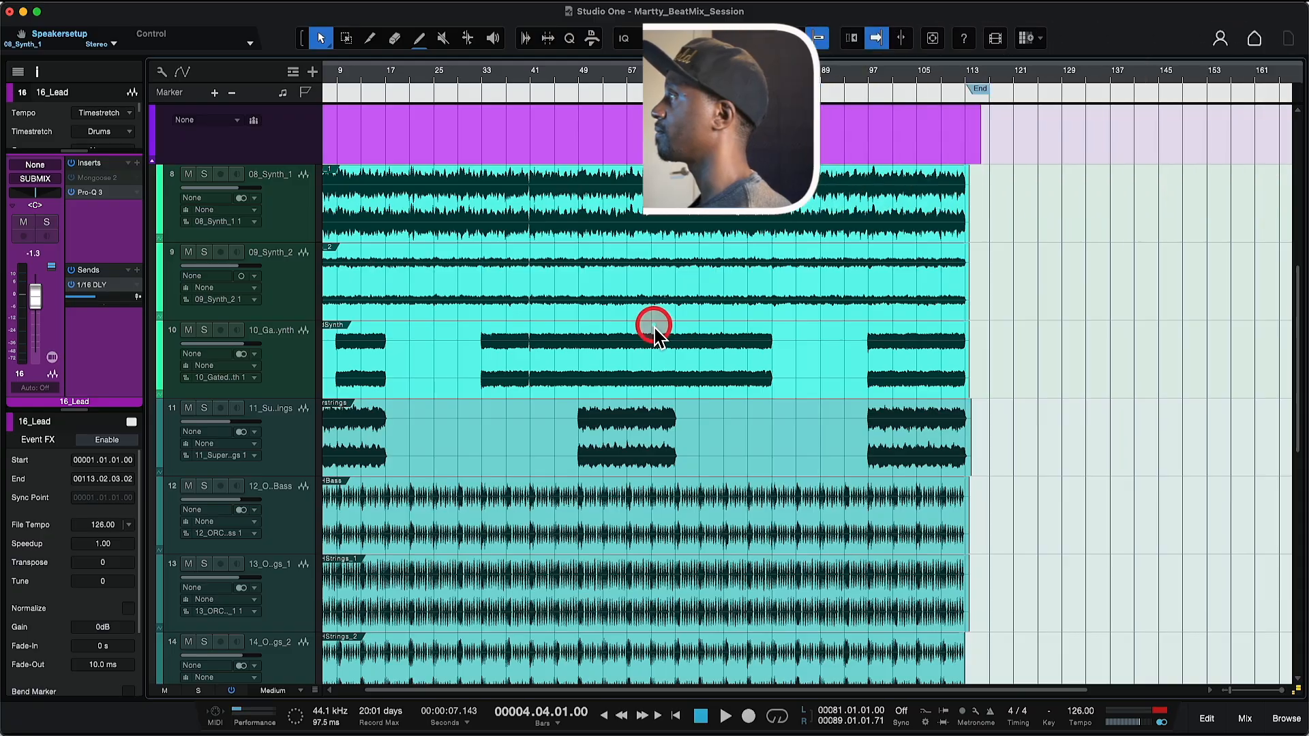